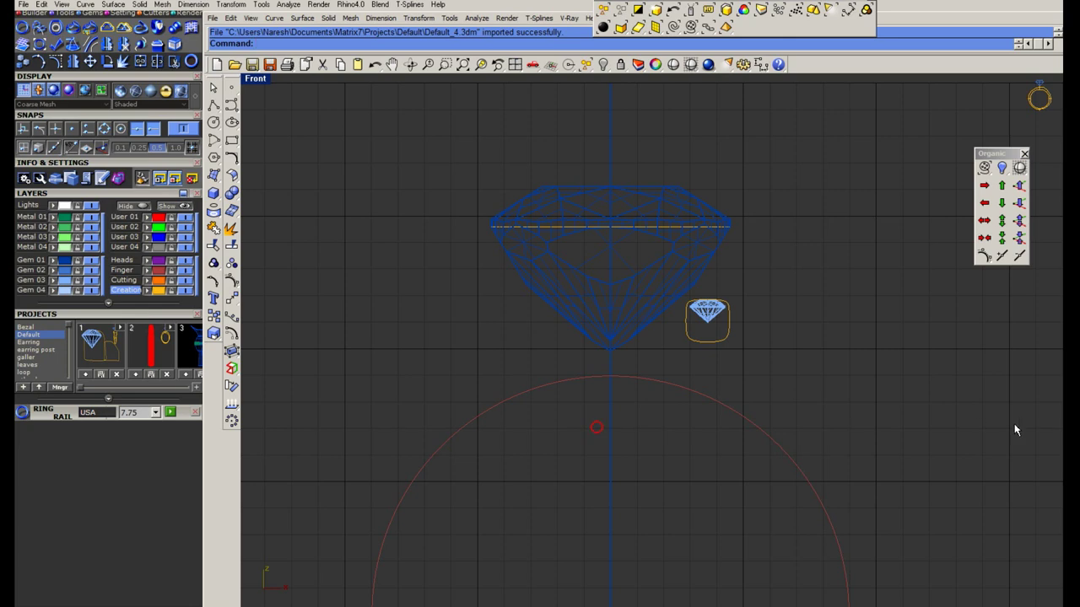
Review the design notes and select the small cushion gem, restoring the accidentally deleted large gem.
scroll(749, 322, "up", 3)
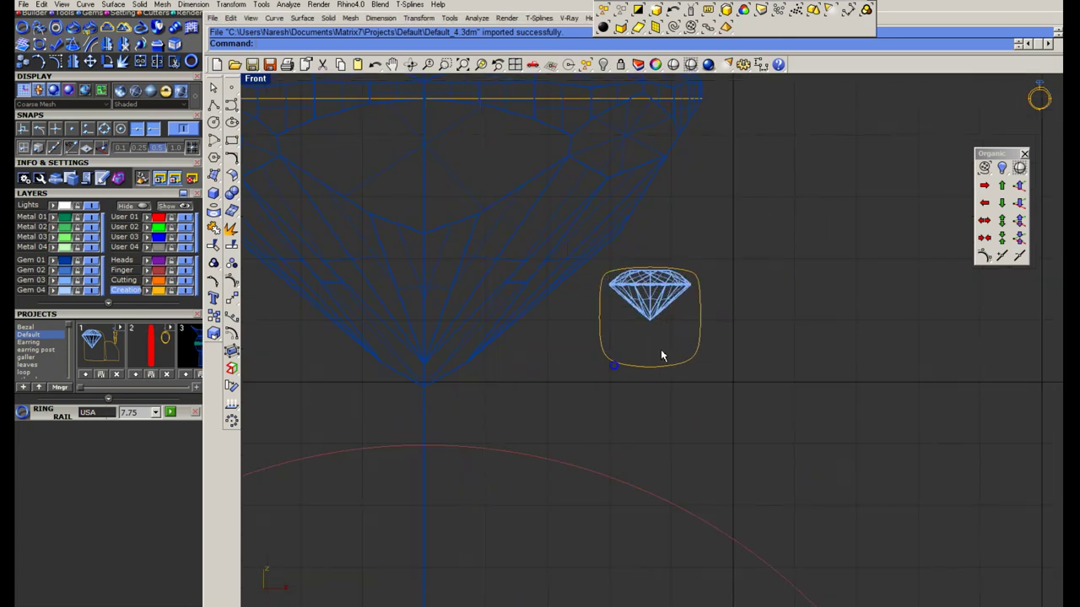
left_click(663, 358)
key("alt+Tab")
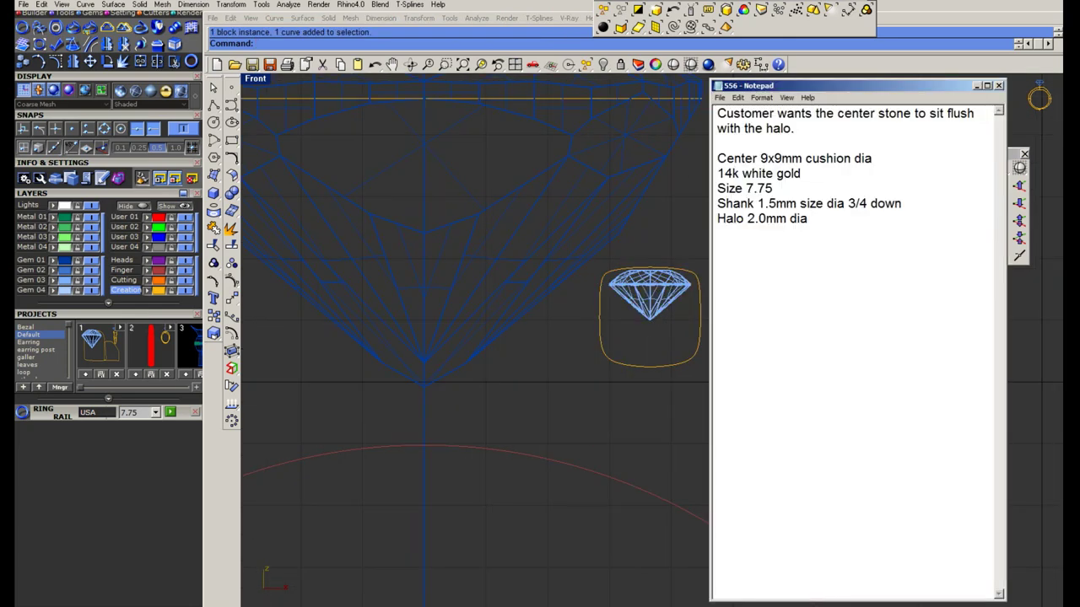
key("alt+Tab")
scroll(675, 374, "down", 3)
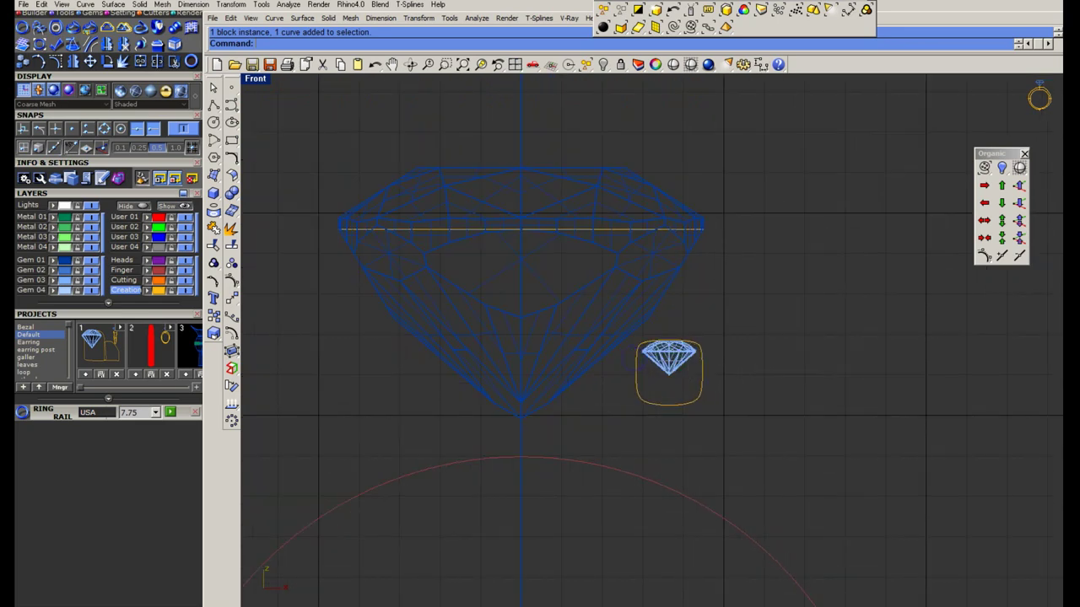
key("alt+Tab")
key("alt+Tab")
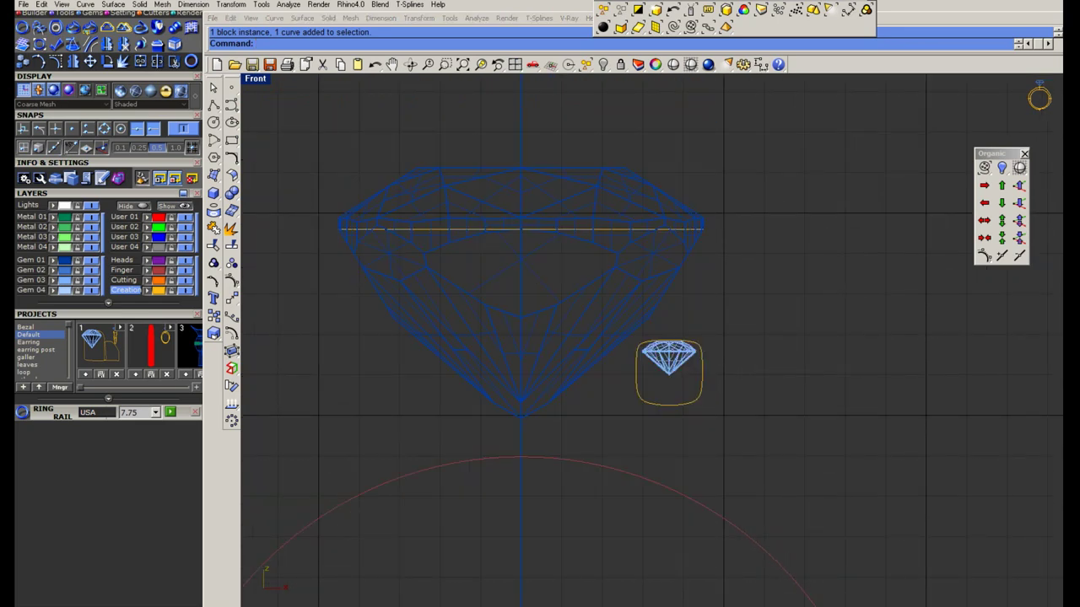
left_click_drag(612, 288, 288, 201)
key("Delete")
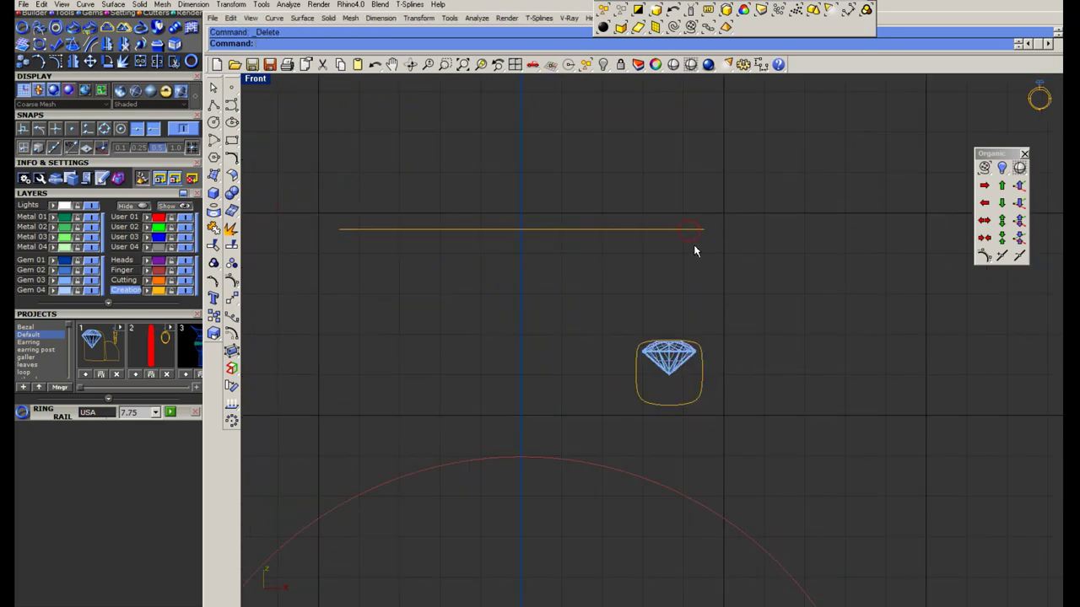
key("ctrl+z")
left_click_drag(731, 322, 697, 364)
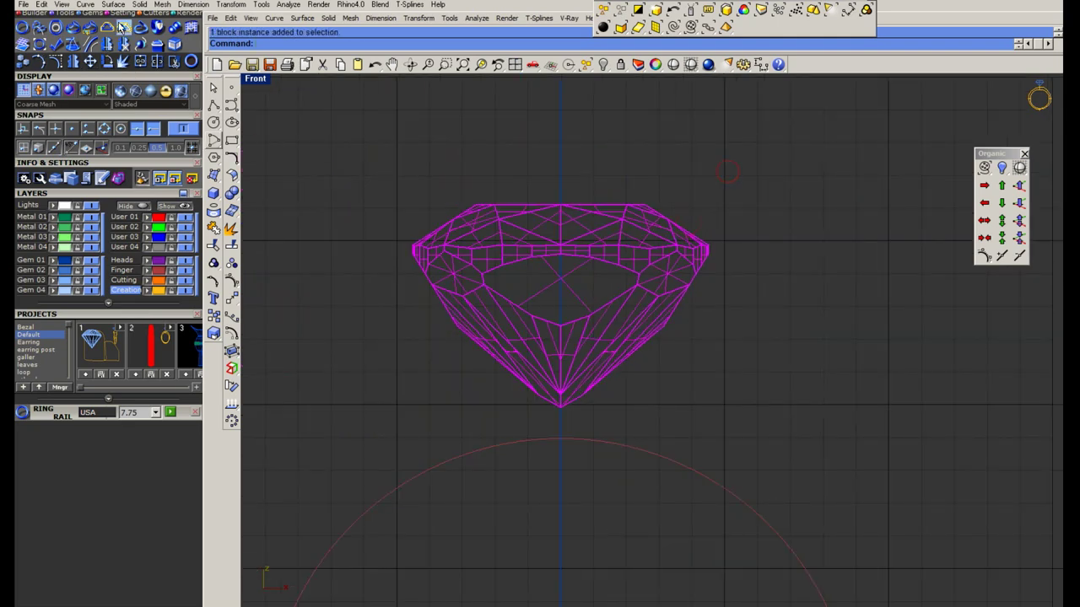
Pick the gem in Gem Profile and set its edge profile width to 9 mm.
left_click(93, 13)
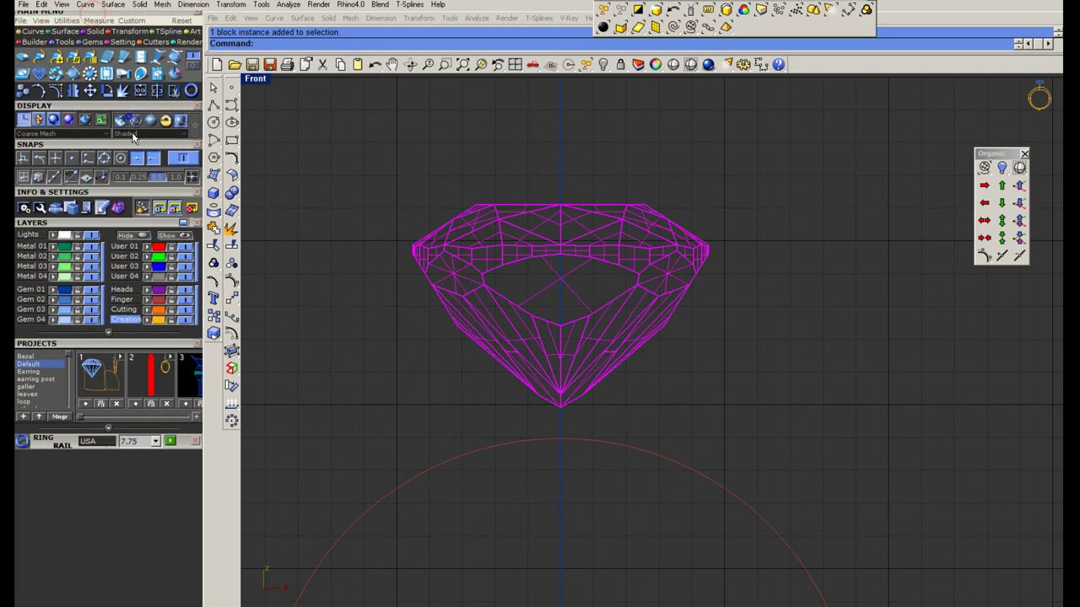
left_click(142, 63)
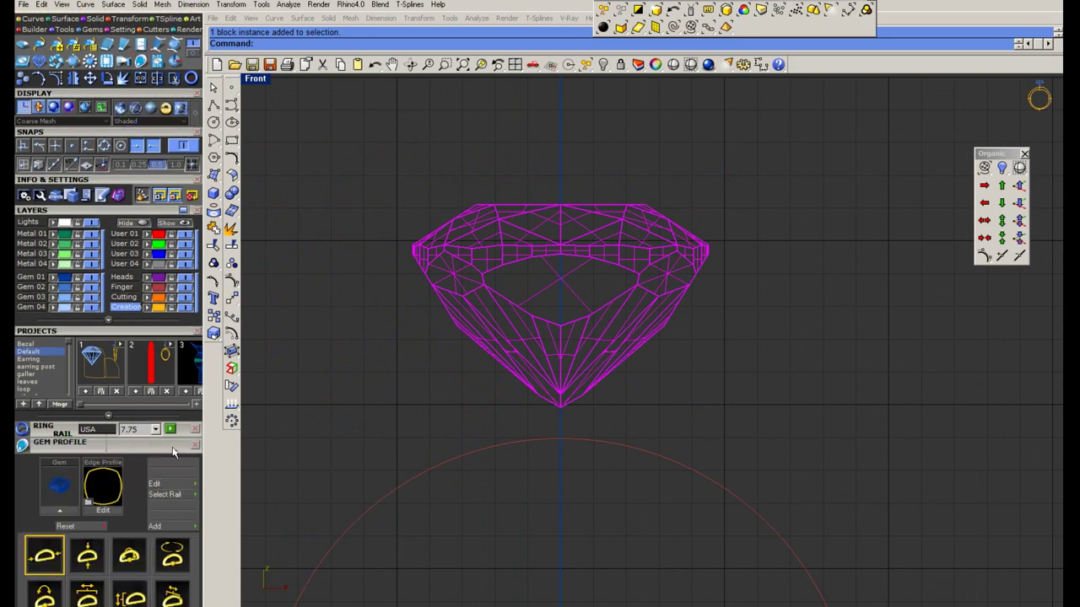
scroll(169, 380, "down", 3)
left_click(68, 393)
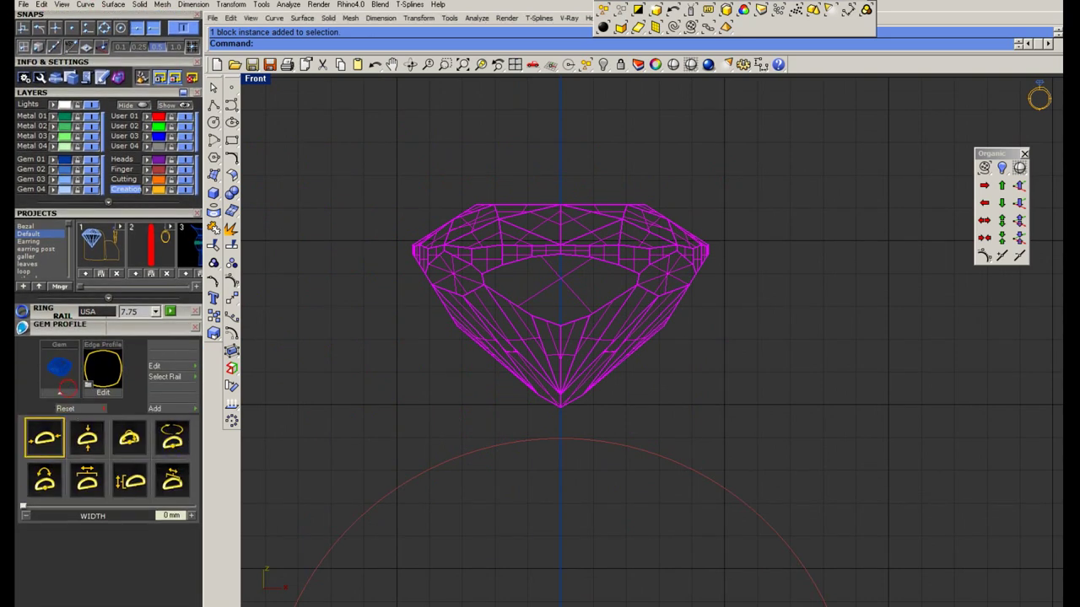
left_click_drag(624, 265, 337, 200)
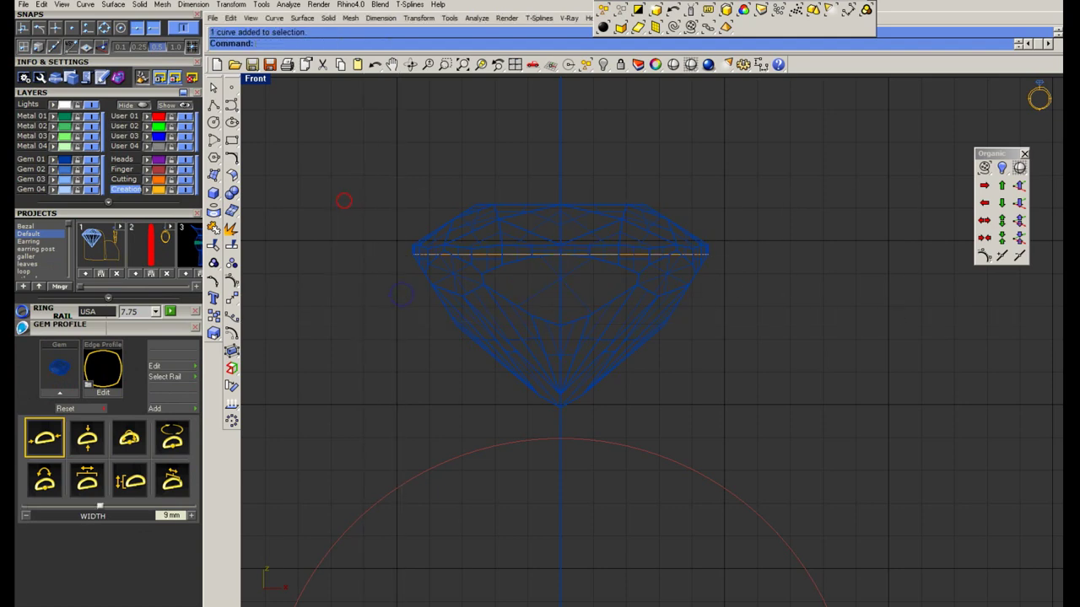
Import the cushion gem from the project library thumbnails.
left_click(197, 286)
left_click(268, 230)
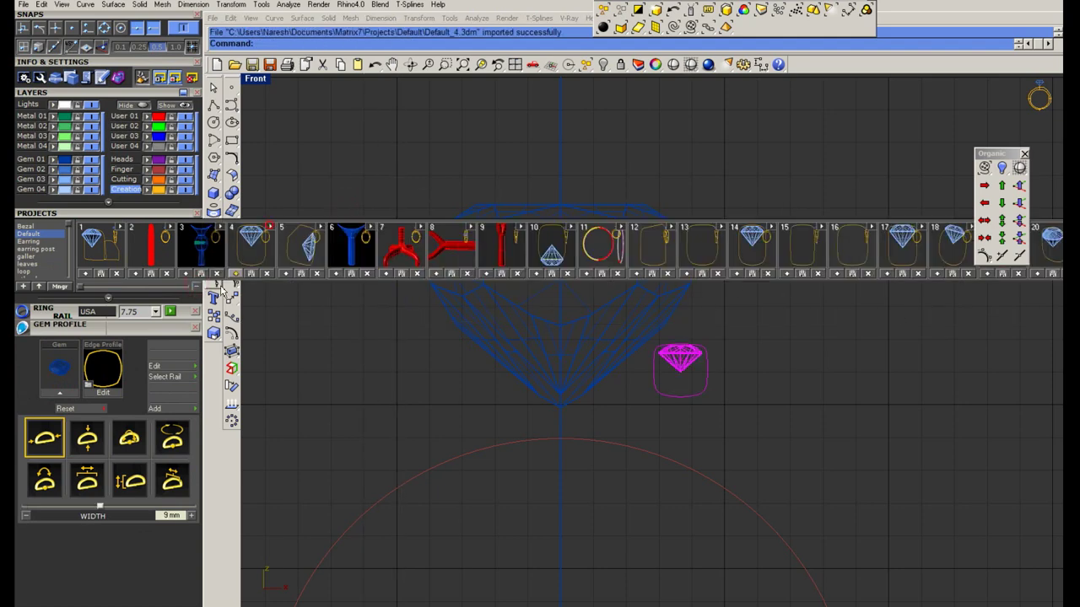
left_click(197, 286)
Check the 'Halo 2.0mm dia' line in the design notes and reselect the gem.
key("alt+Tab")
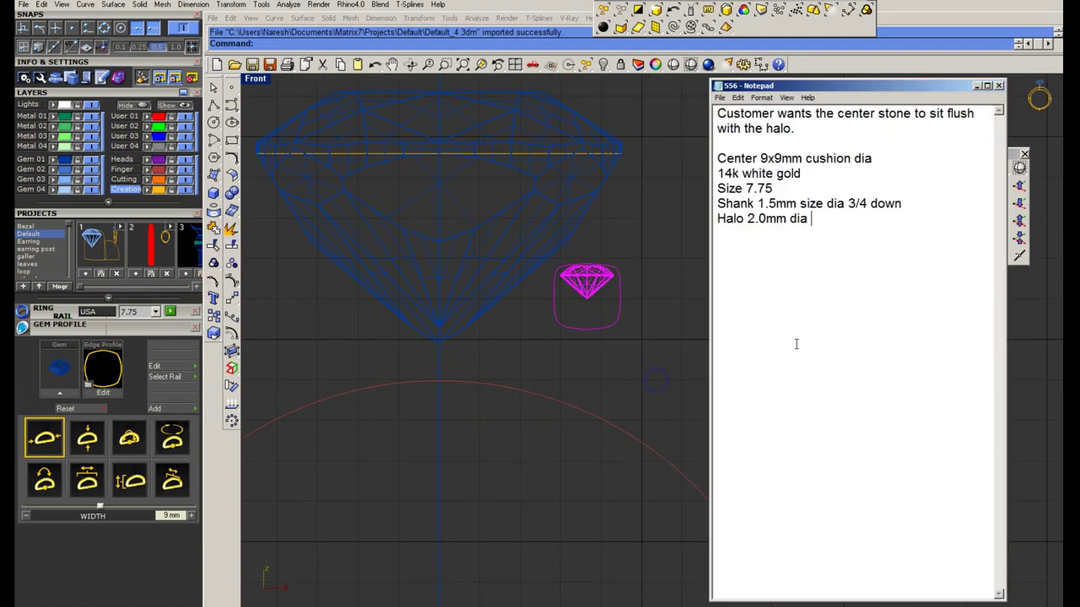
triple_click(827, 222)
left_click(655, 243)
scroll(655, 243, "up", 3)
left_click(562, 320)
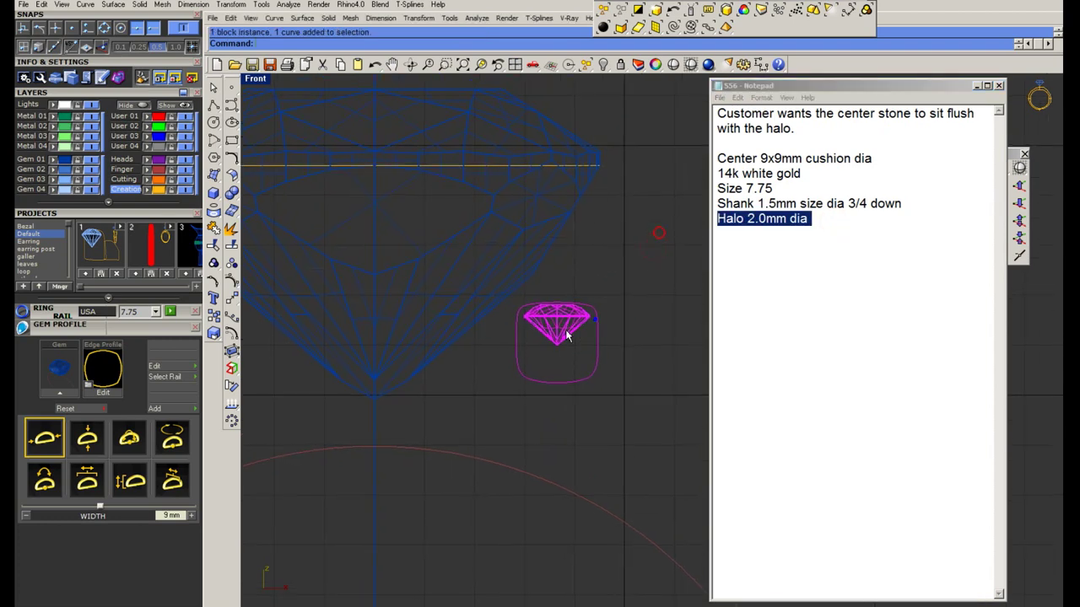
scroll(561, 320, "up", 2)
middle_click(588, 316)
key("Escape")
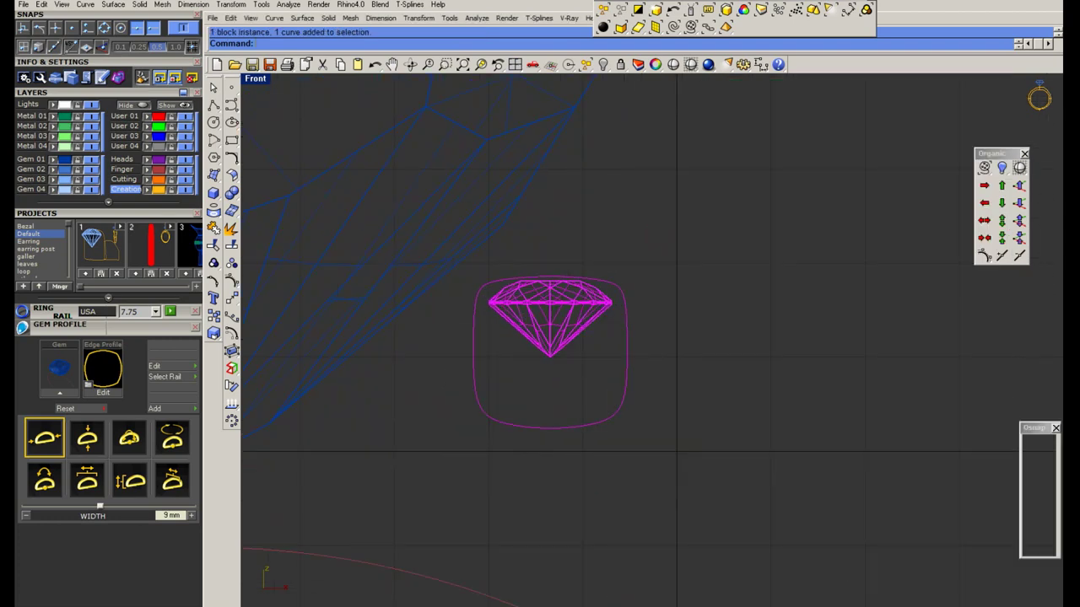
Make an enlarged scaled copy of the gem from its girdle centre.
scroll(506, 324, "up", 1)
key("ctrl+shift+c")
left_click(609, 300)
scroll(645, 297, "up", 2)
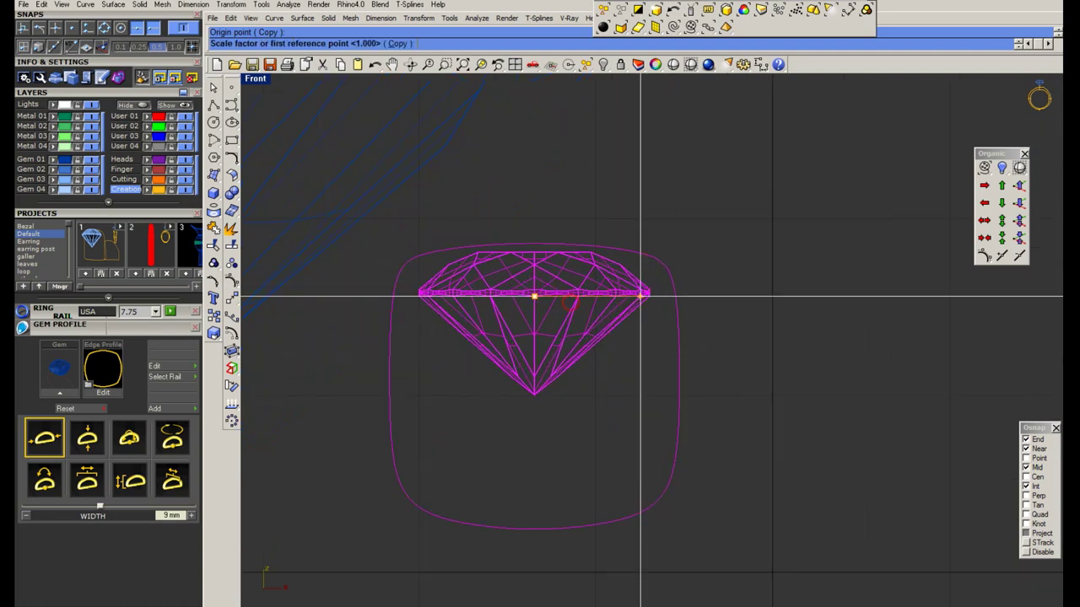
left_click(648, 297)
type("2/2")
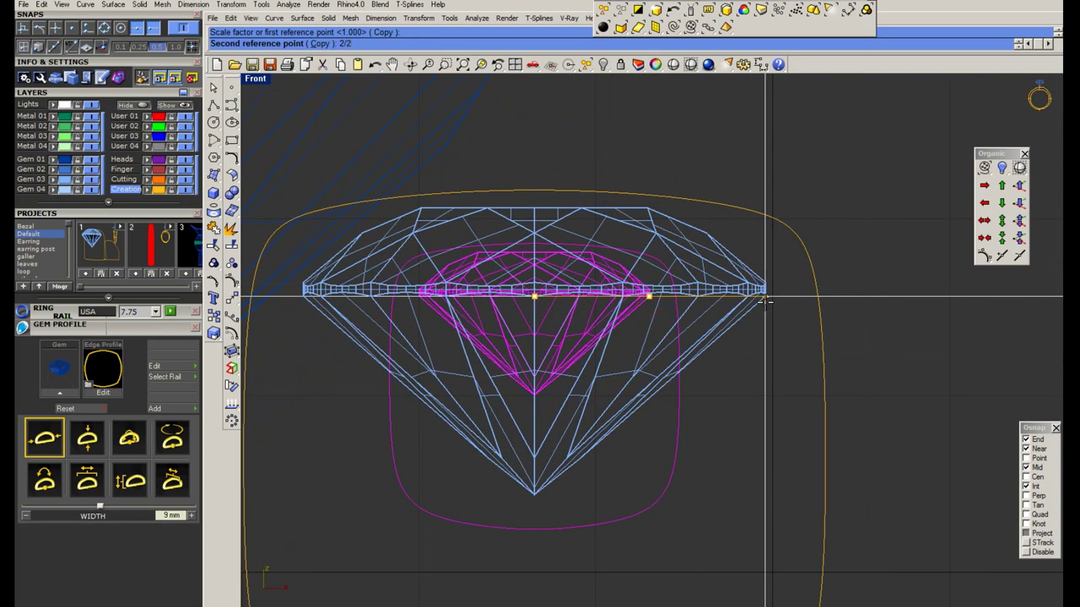
left_click(765, 297)
Measure the gem copy with an aligned dimension from its tip, then cancel.
middle_click(648, 271)
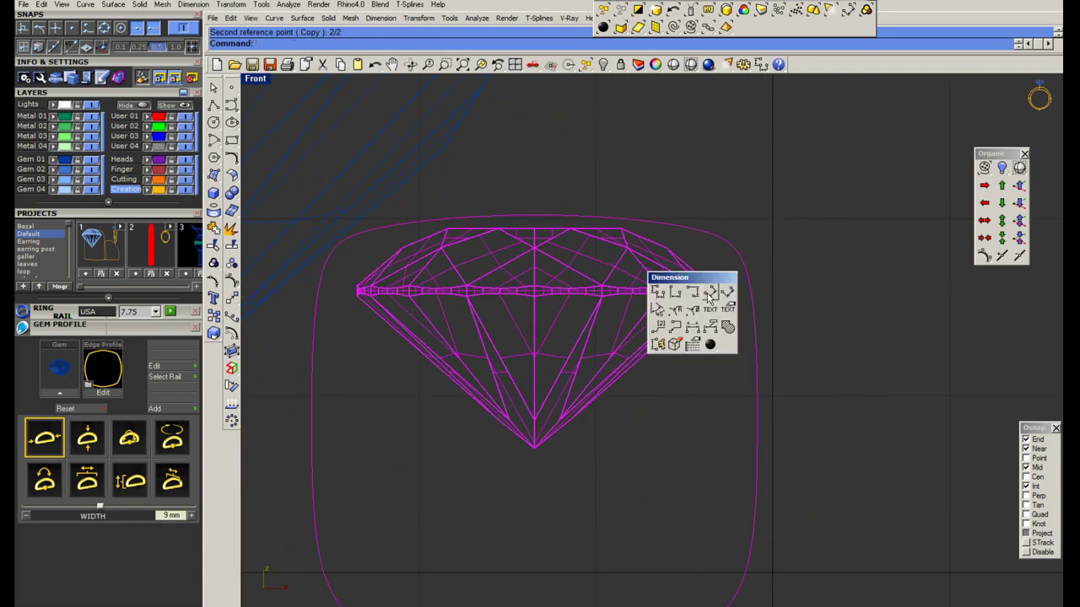
left_click(667, 291)
left_click(711, 291)
left_click(754, 301)
scroll(734, 324, "down", 2)
key("Escape")
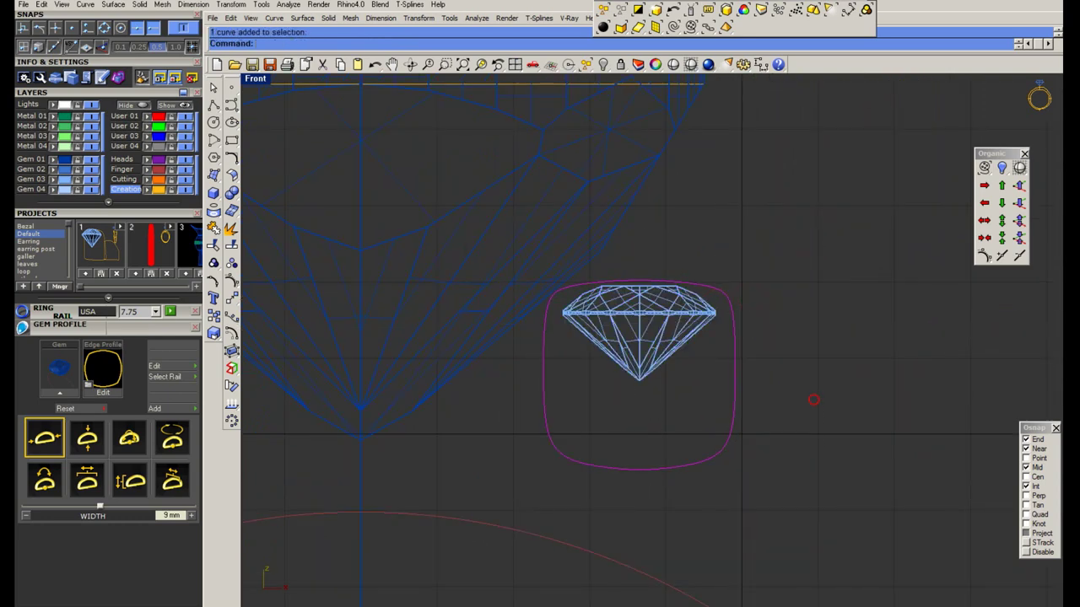
Move the gem straight up by 0.33 with the M command.
left_click(638, 337)
scroll(639, 338, "up", 2)
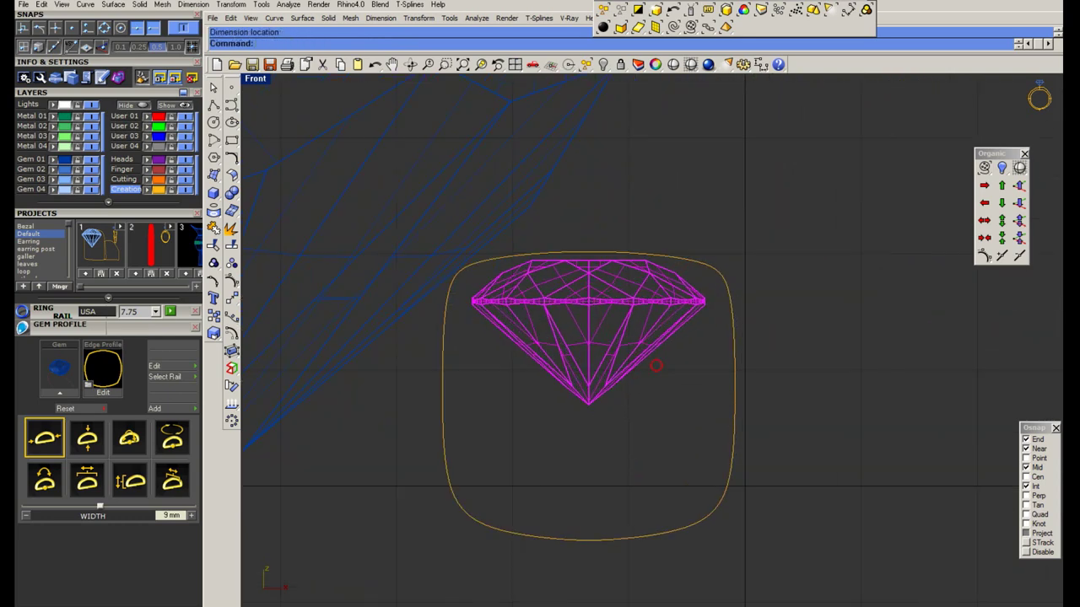
type("m")
key("Return")
left_click(796, 367)
left_click(812, 332)
type(".33")
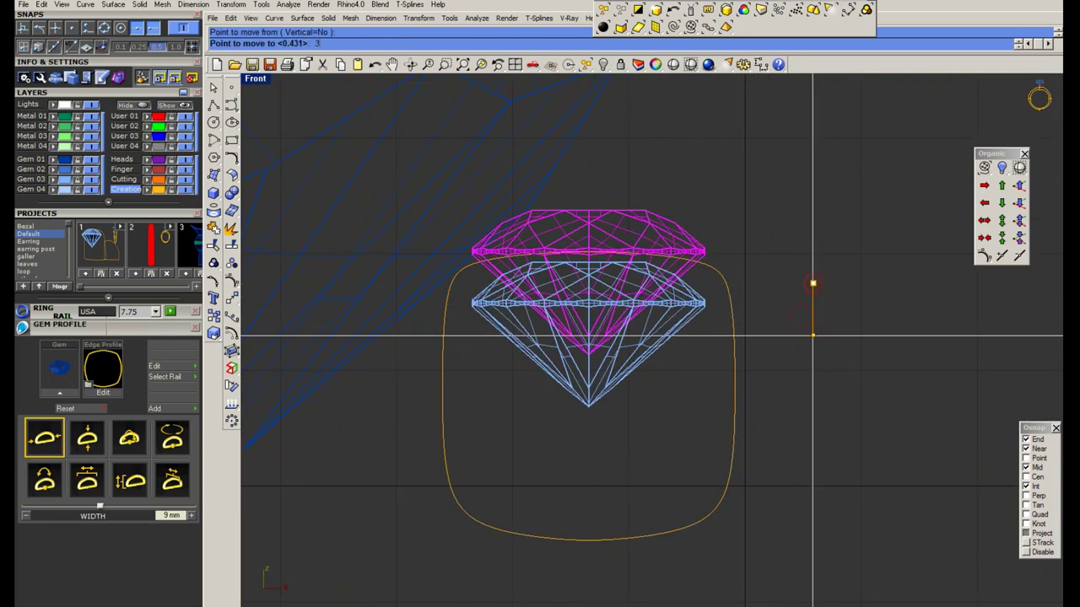
key("Return")
Select the cushion outline curve and start a dimension from the gem tip, then cancel.
left_click_drag(771, 391, 677, 446)
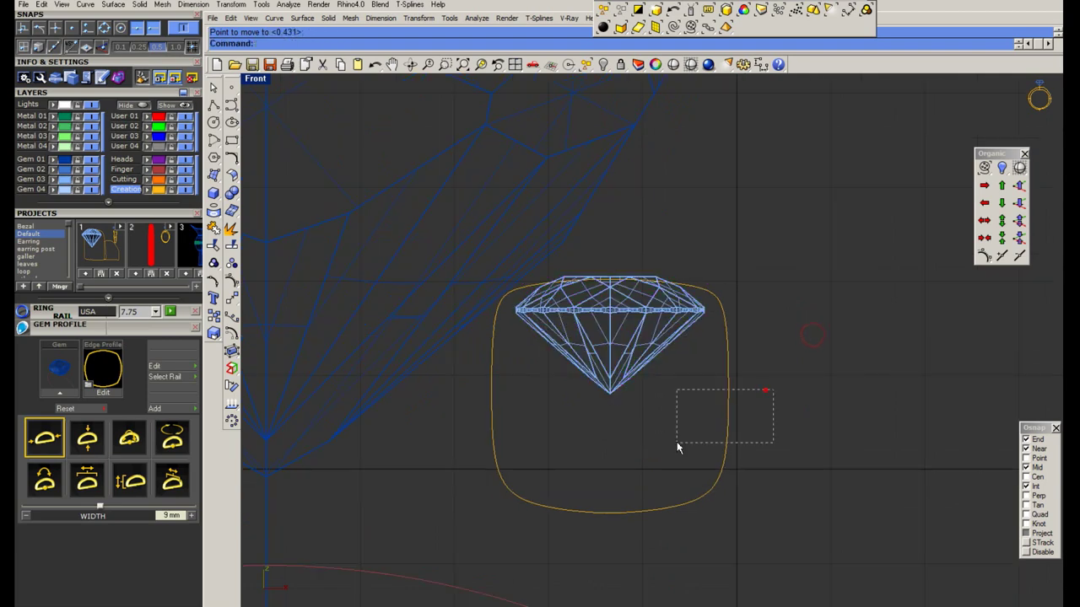
middle_click(648, 371)
left_click(648, 370)
left_click(621, 357)
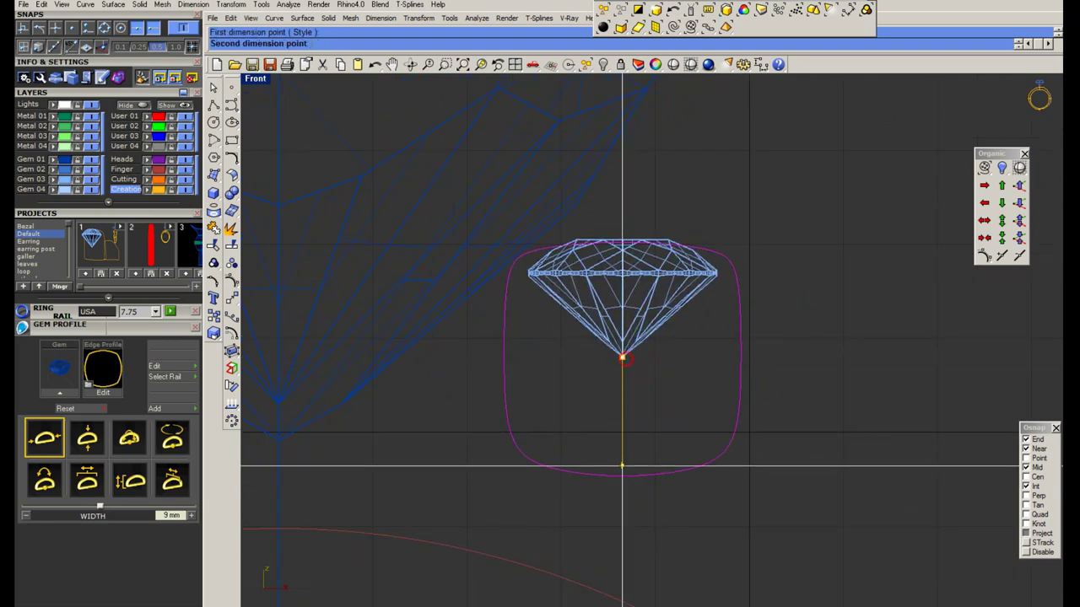
scroll(618, 475, "down", 3)
key("Escape")
scroll(569, 386, "up", 3)
Show the cushion curve's control points and move its bottom points by 2.
scroll(568, 383, "up", 2)
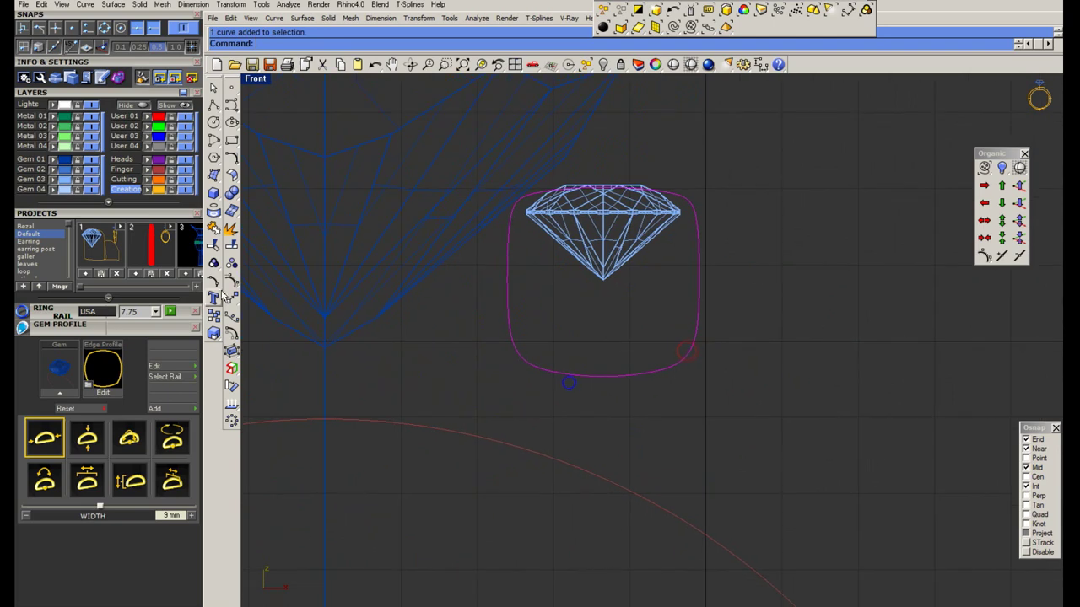
key("F10")
key("m")
key("Return")
left_click(765, 420)
type("2")
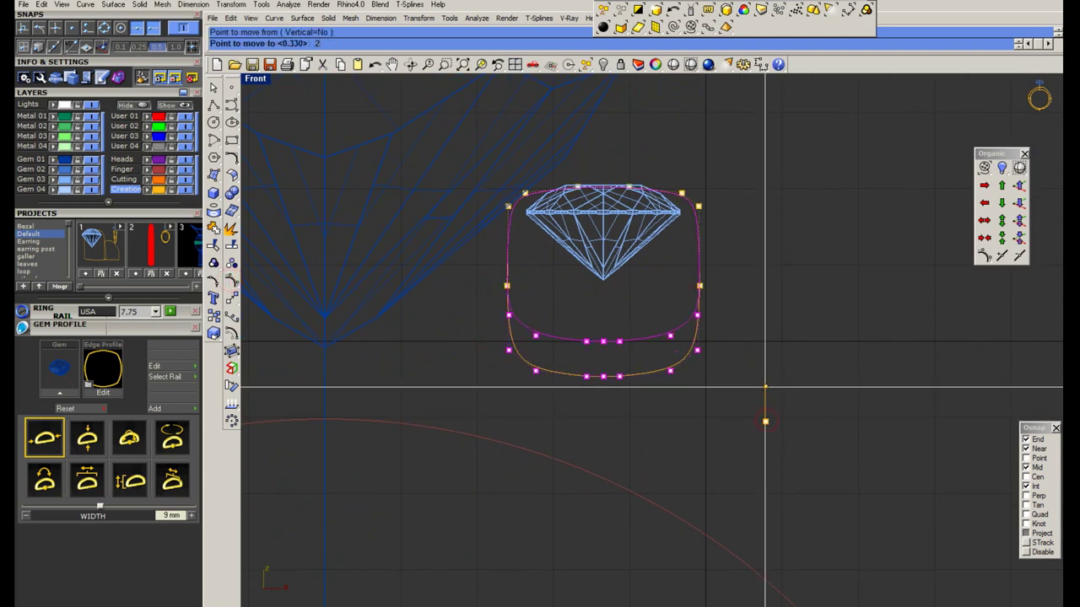
key("Return")
left_click(761, 386)
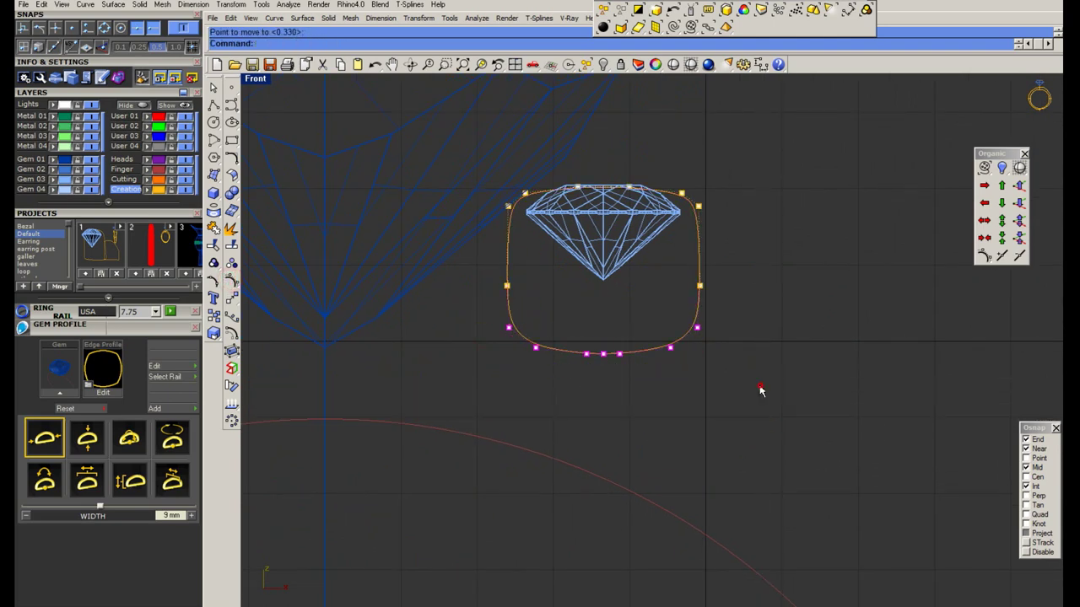
Dimension from gem top to curve bottom vertically, then shift the bottom points slightly down.
scroll(758, 387, "up", 2)
middle_click(695, 240)
left_click(695, 241)
left_click(665, 186)
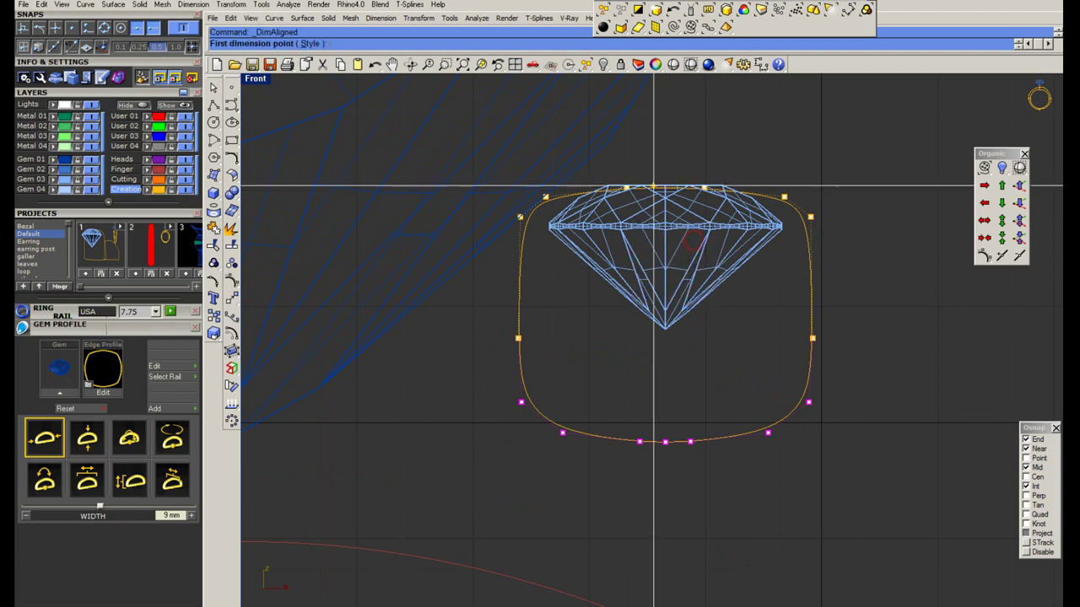
left_click(665, 441)
left_click(665, 441)
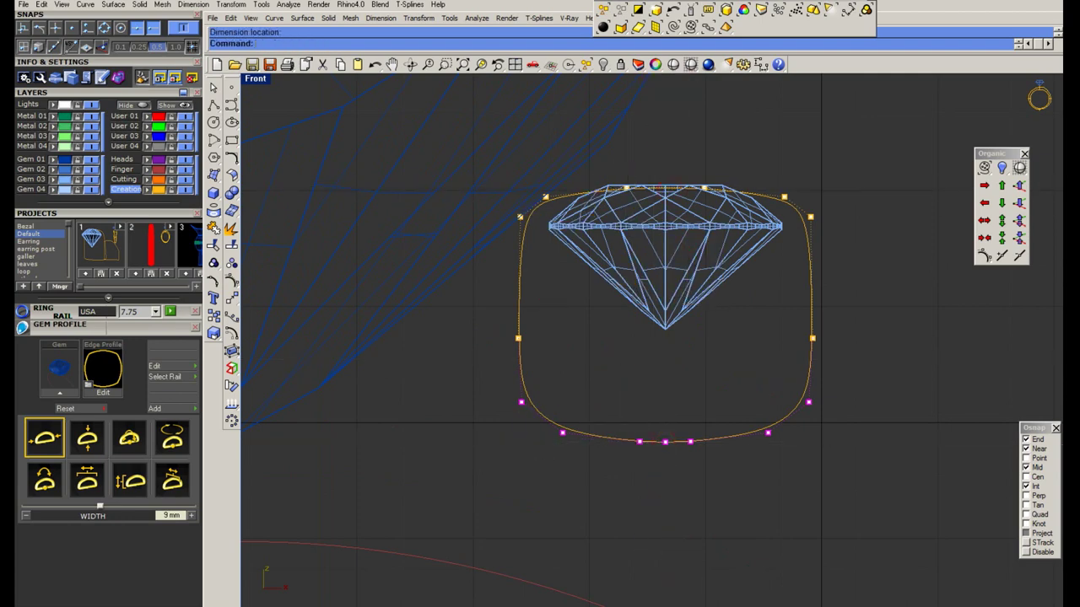
left_click(665, 185)
left_click(665, 441)
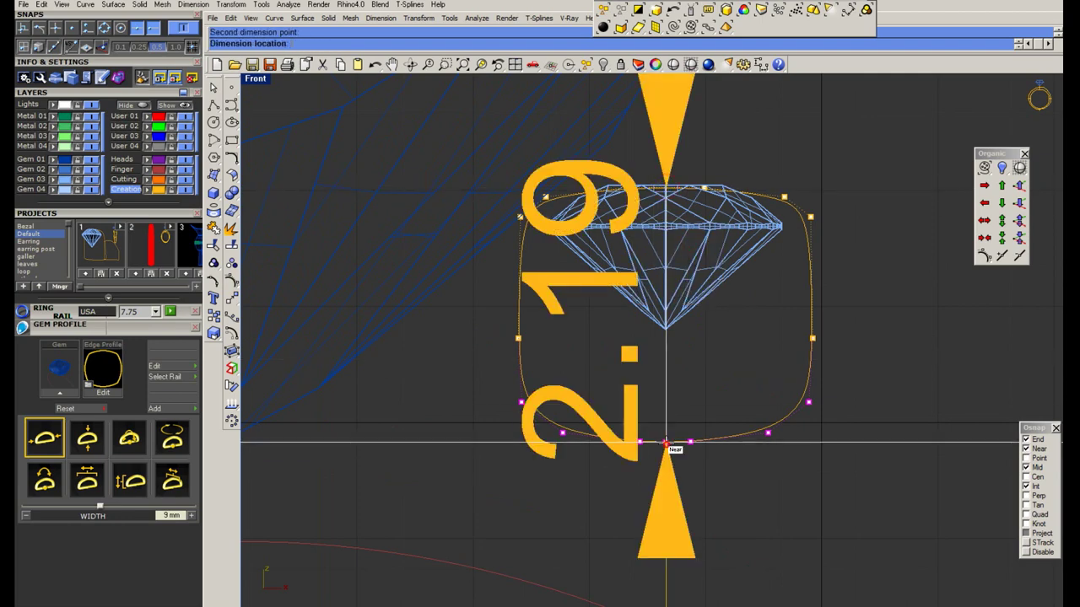
left_click(666, 441)
left_click(892, 442)
type("0")
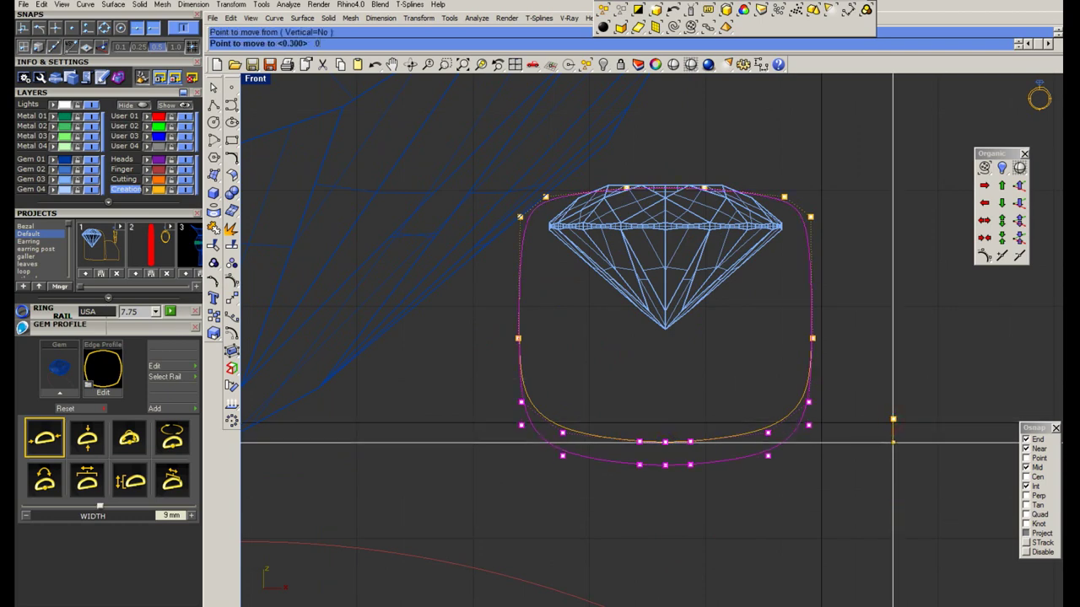
key("Return")
Take an aligned measurement down to the curve bottom, then cancel it.
middle_click(676, 384)
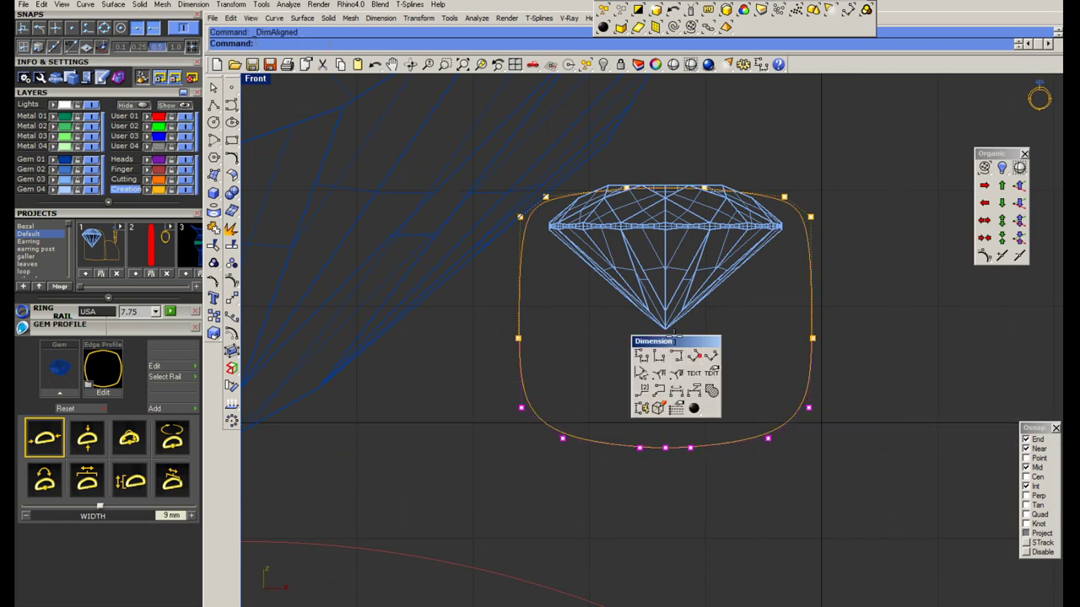
left_click(695, 358)
left_click(666, 329)
left_click(665, 441)
key("Escape")
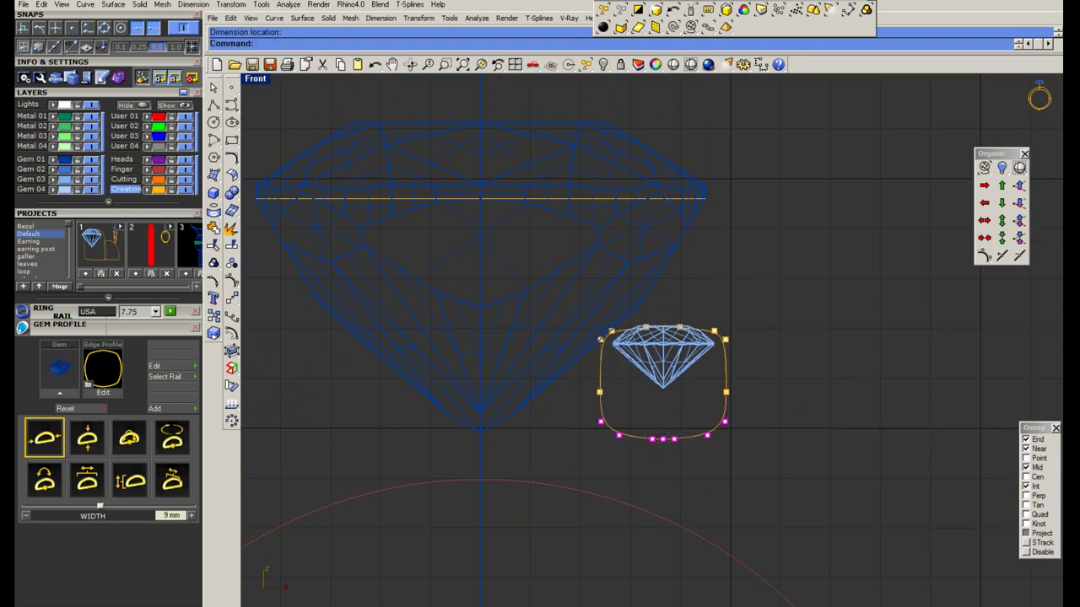
Nudge the outline's right-side points and then its left-side points slightly.
scroll(724, 291, "up", 3)
right_click_drag(731, 301, 750, 238)
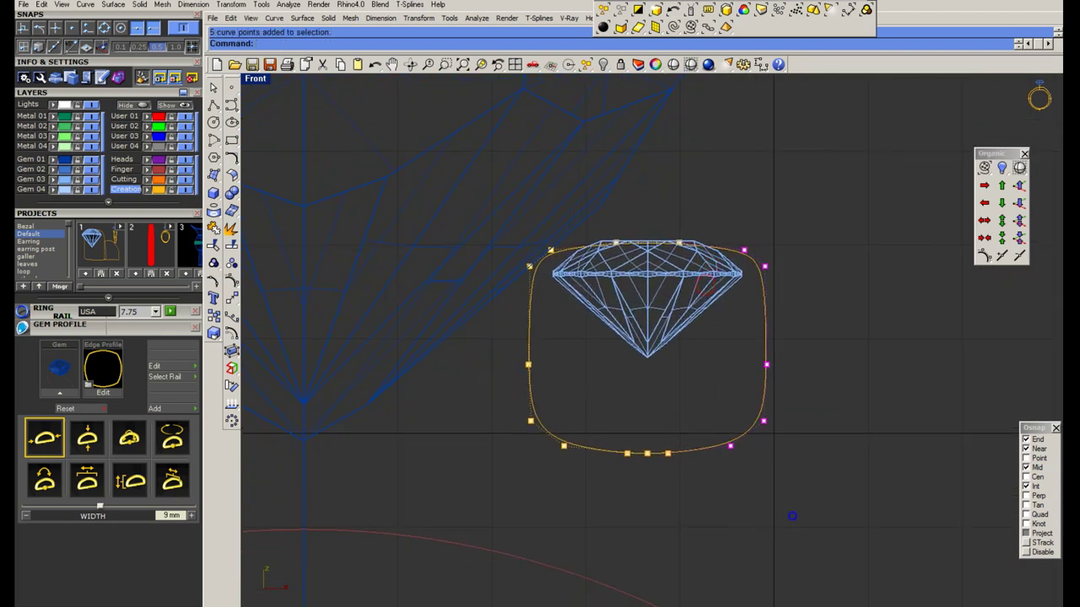
key("Return")
left_click(857, 500)
left_click(854, 500)
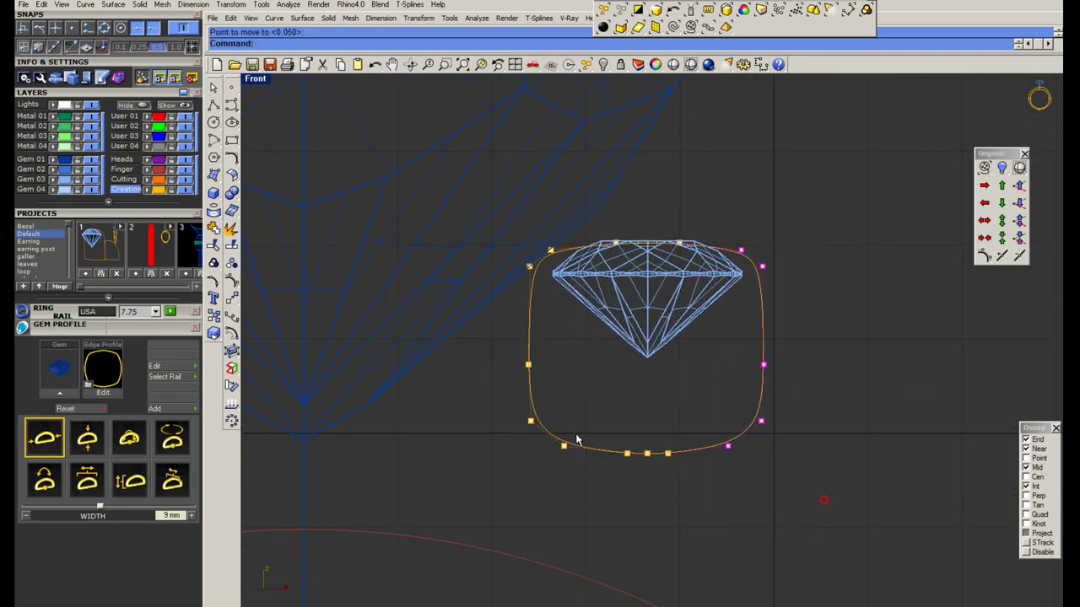
left_click_drag(579, 477, 494, 248)
key("Return")
left_click(541, 398)
left_click(543, 398)
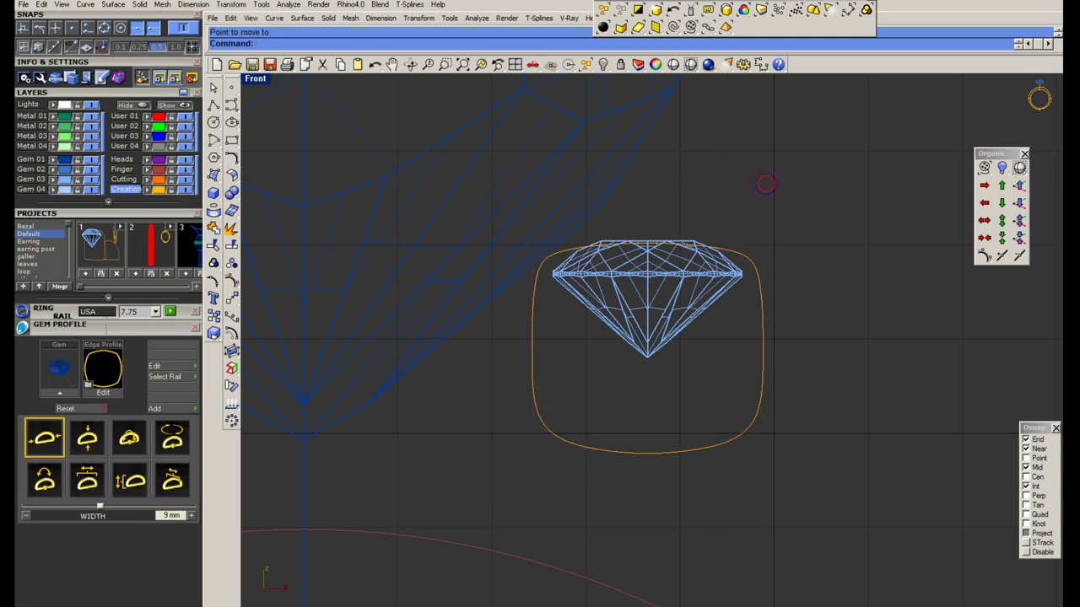
type("Sa")
Save the ring file, check the reference ring photo, and select the gem with its outline.
key("Return")
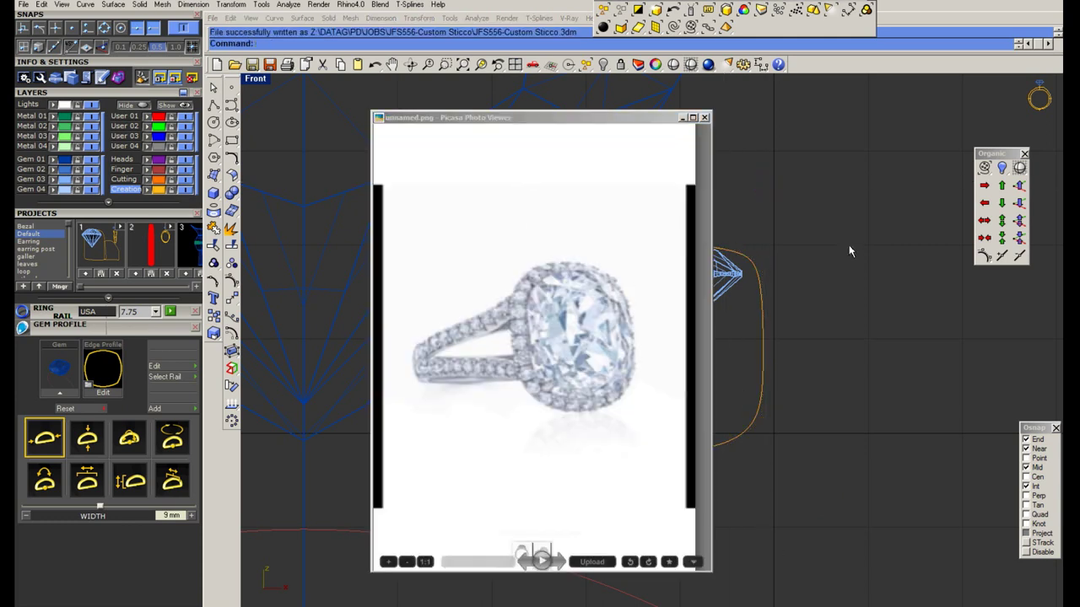
left_click(232, 121)
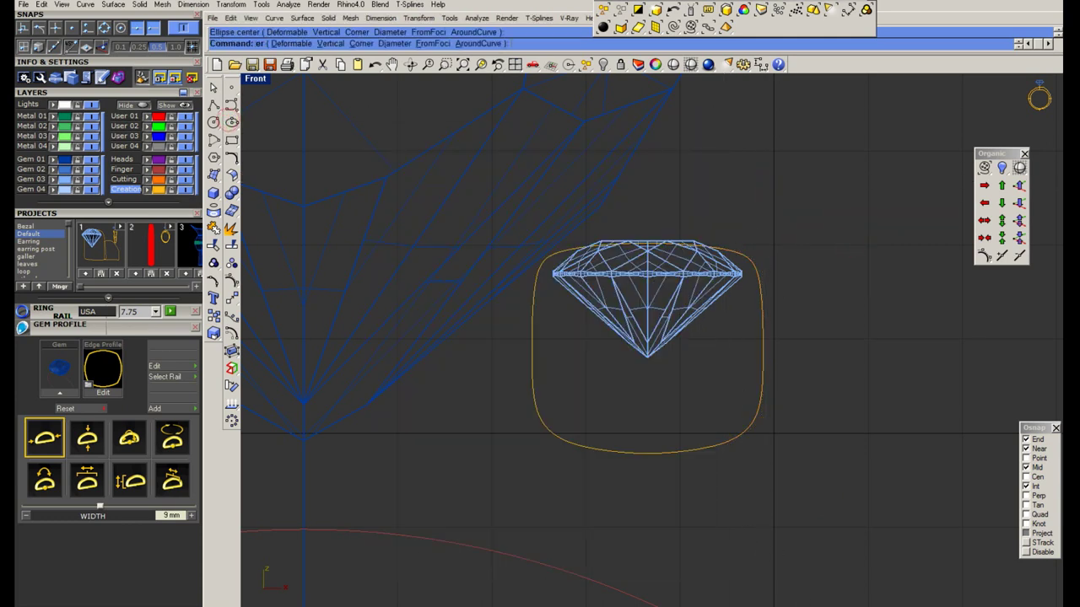
key("Escape")
key("alt+Tab")
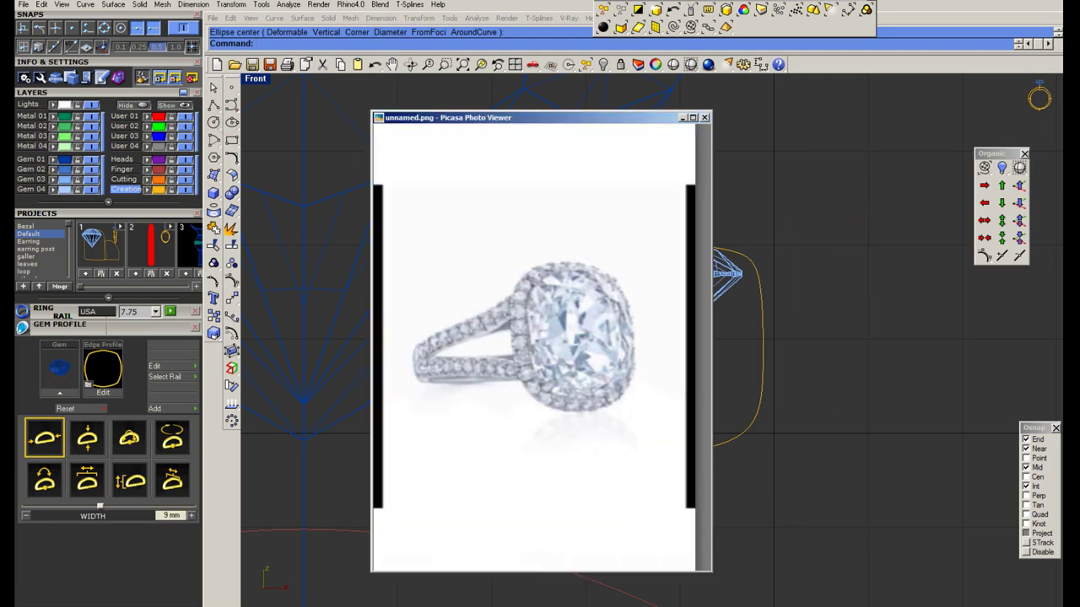
left_click(682, 118)
left_click_drag(802, 224, 704, 313)
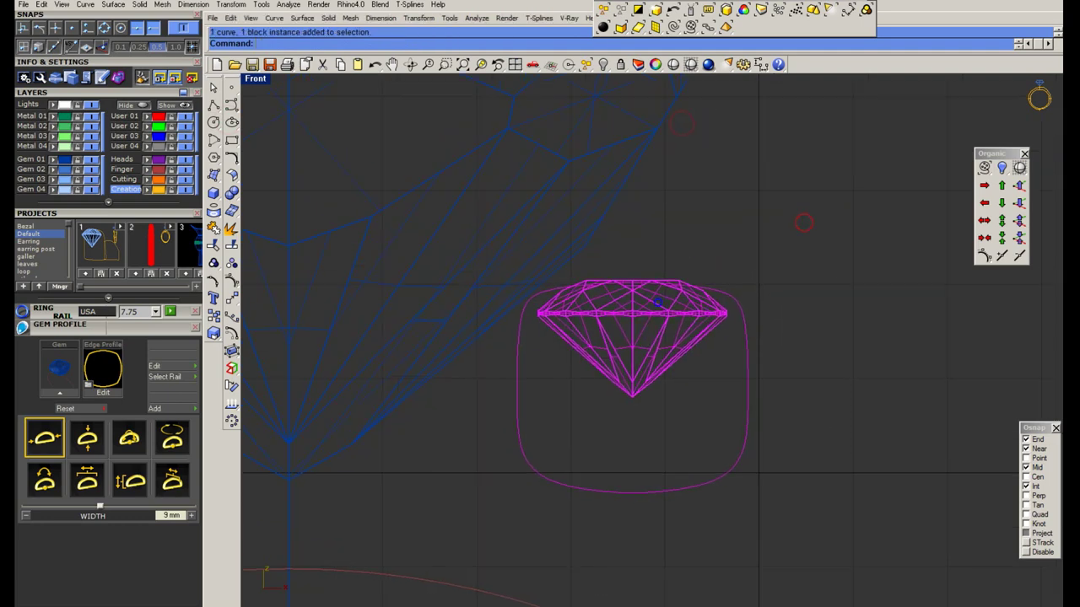
Move the gem and cushion outline to a new position.
scroll(610, 304, "up", 3)
left_click(535, 302)
scroll(579, 361, "down", 3)
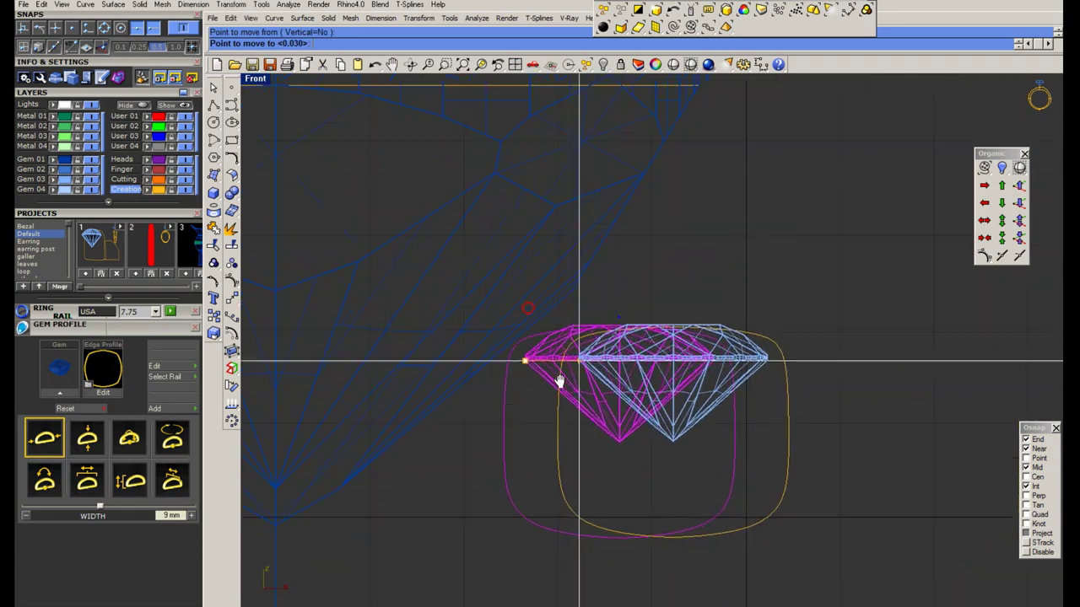
left_click(704, 267)
left_click(213, 105)
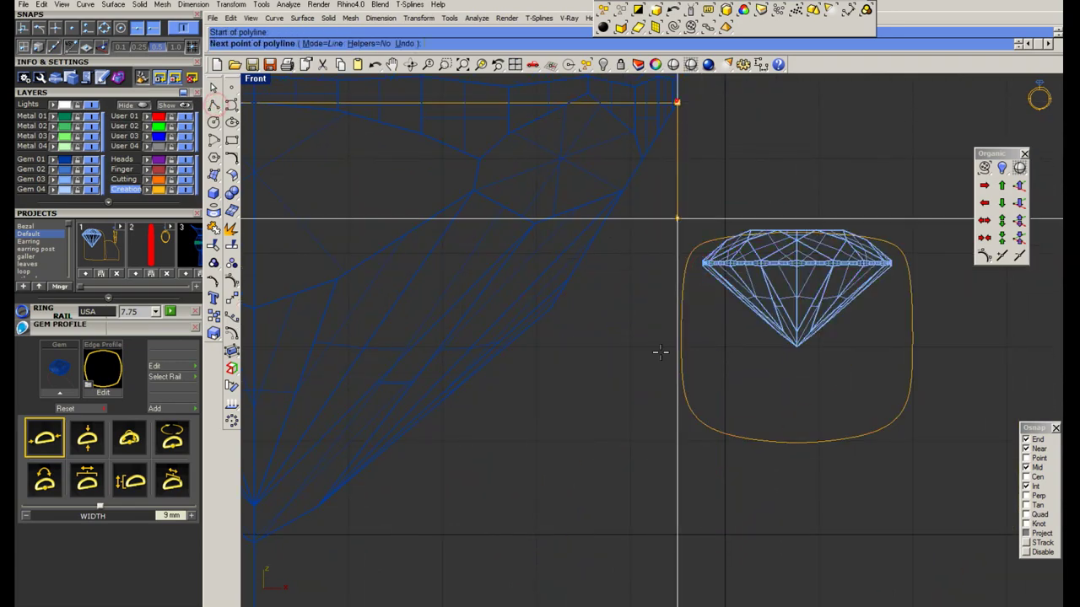
left_click(674, 103)
scroll(637, 509, "up", 2)
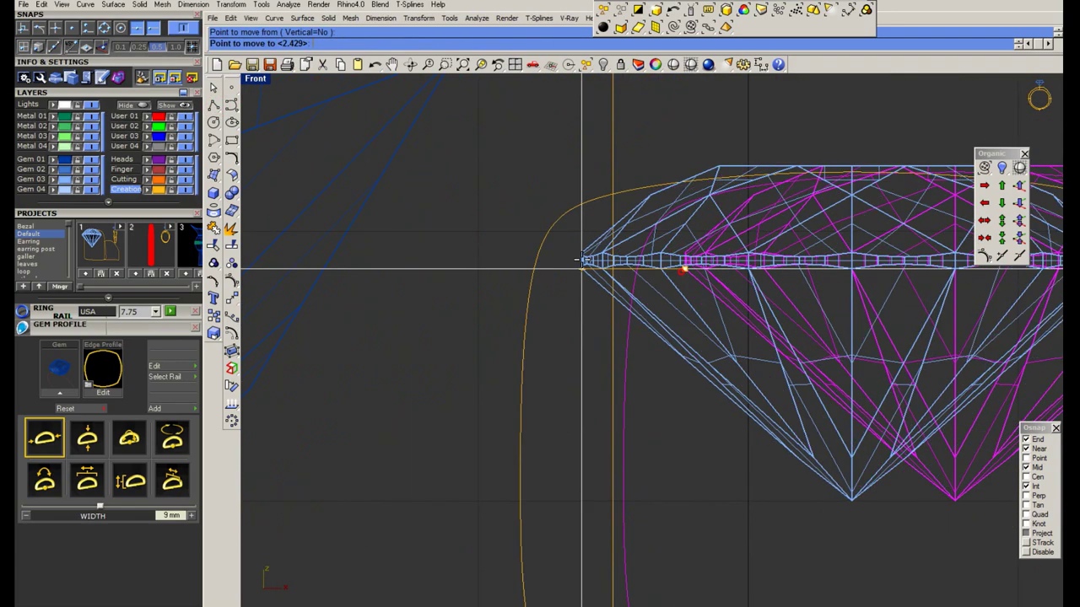
scroll(613, 251, "down", 2)
scroll(569, 329, "up", 2)
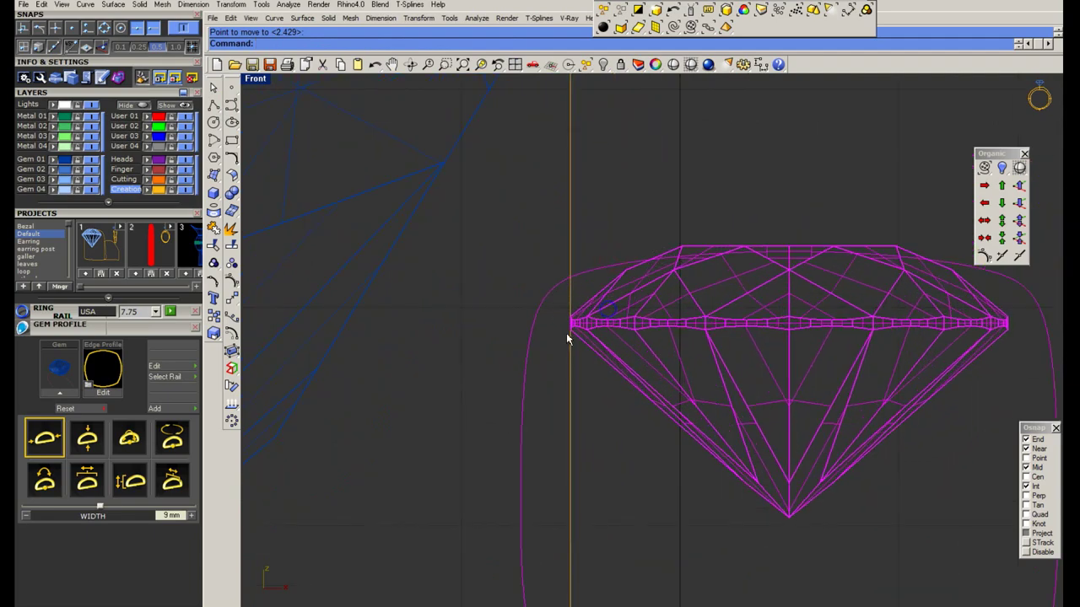
Rotate the gem and outline around the gem tip to a tilted angle.
left_click(571, 323)
scroll(506, 262, "down", 2)
left_click(824, 264)
left_click(834, 386)
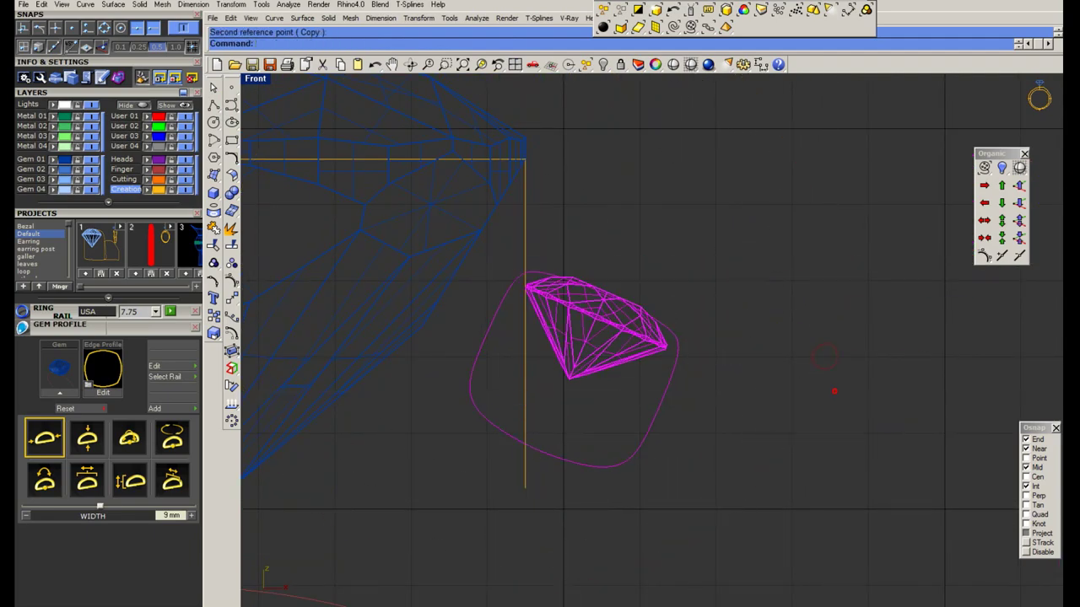
scroll(571, 239, "up", 3)
Raise the gem 0.15 within the outline and turn on the outline's control points.
left_click(537, 226)
type("2")
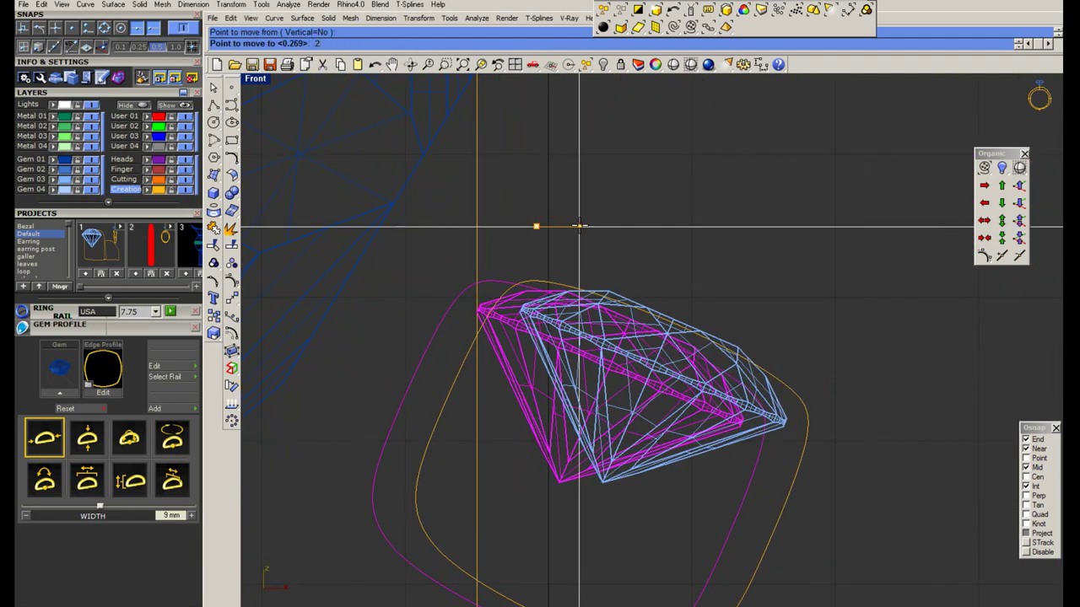
key("Return")
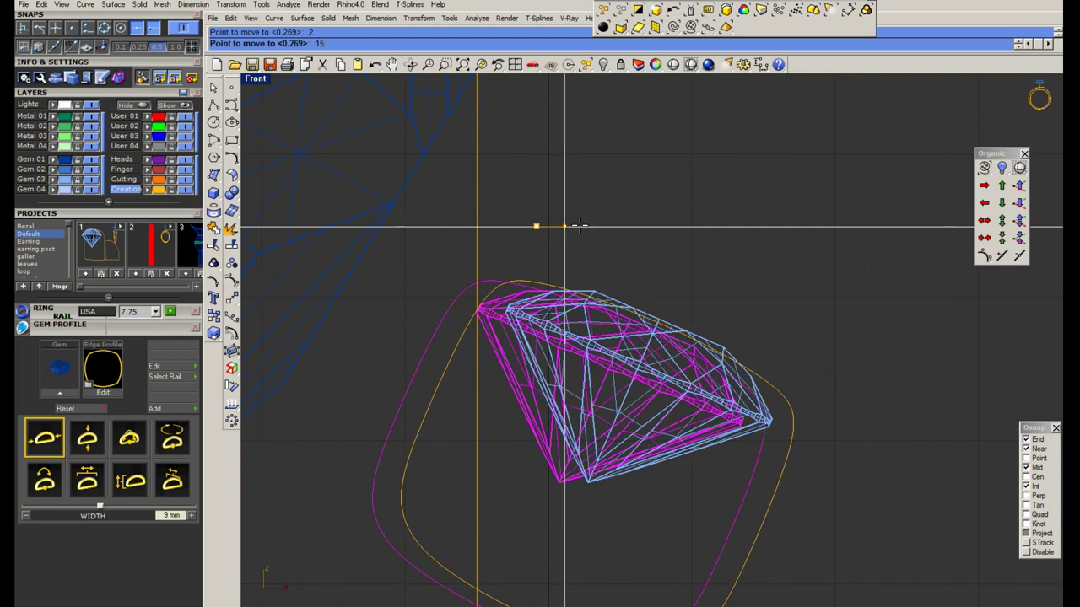
key("Return")
left_click(608, 228)
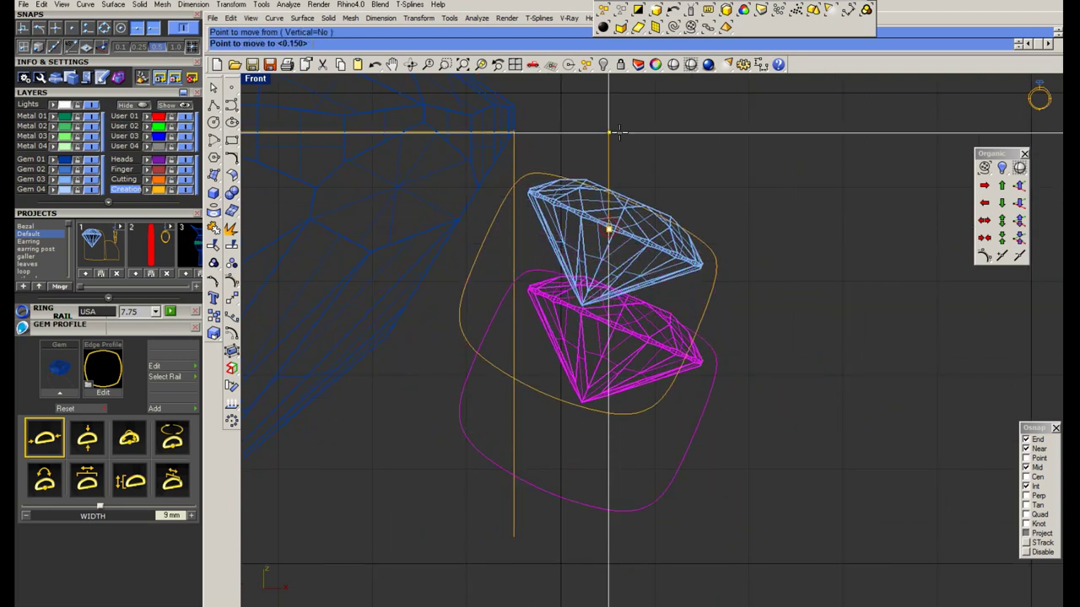
left_click(618, 132)
scroll(562, 270, "up", 2)
scroll(338, 278, "up", 2)
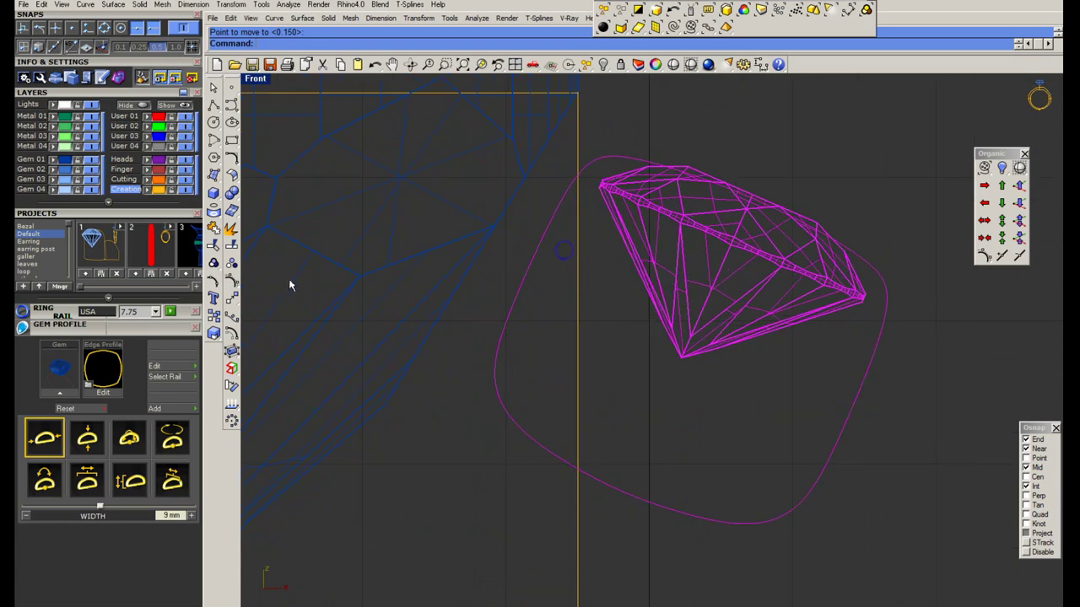
left_click(233, 284)
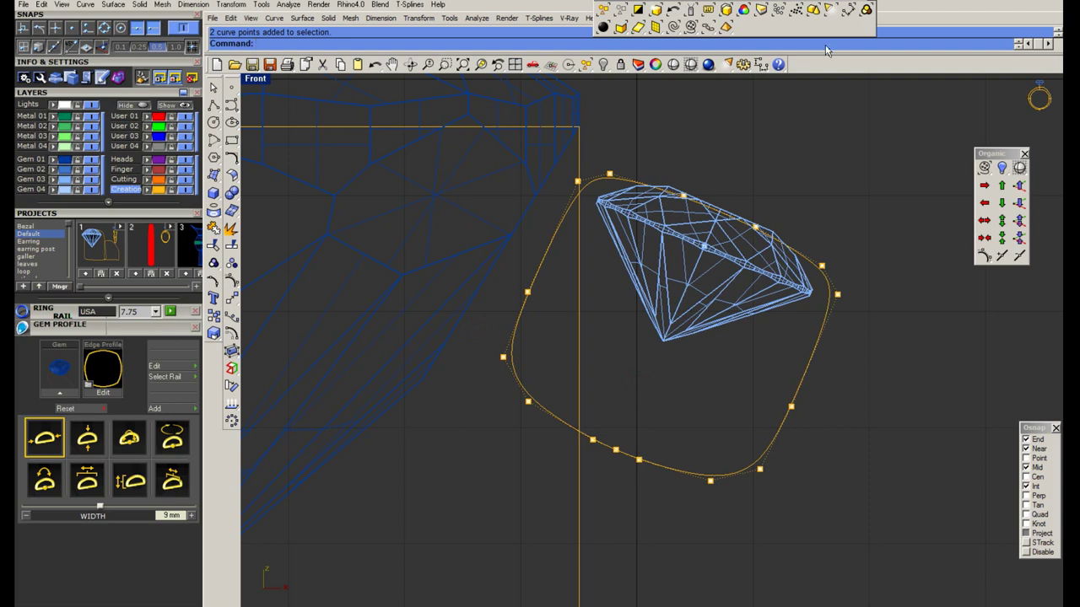
right_click_drag(607, 306, 575, 337)
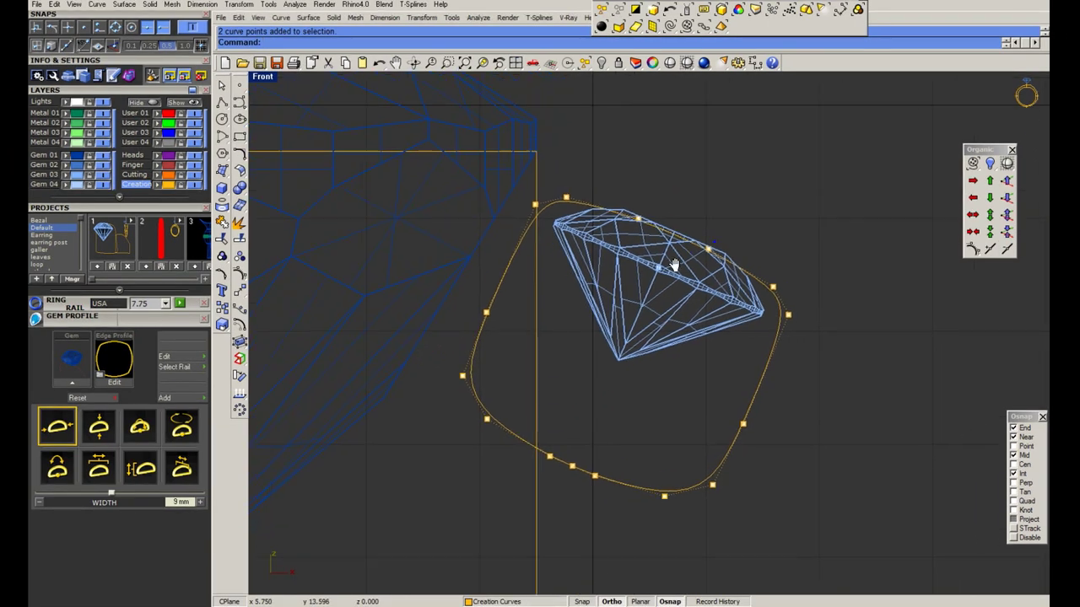
scroll(575, 338, "up", 3)
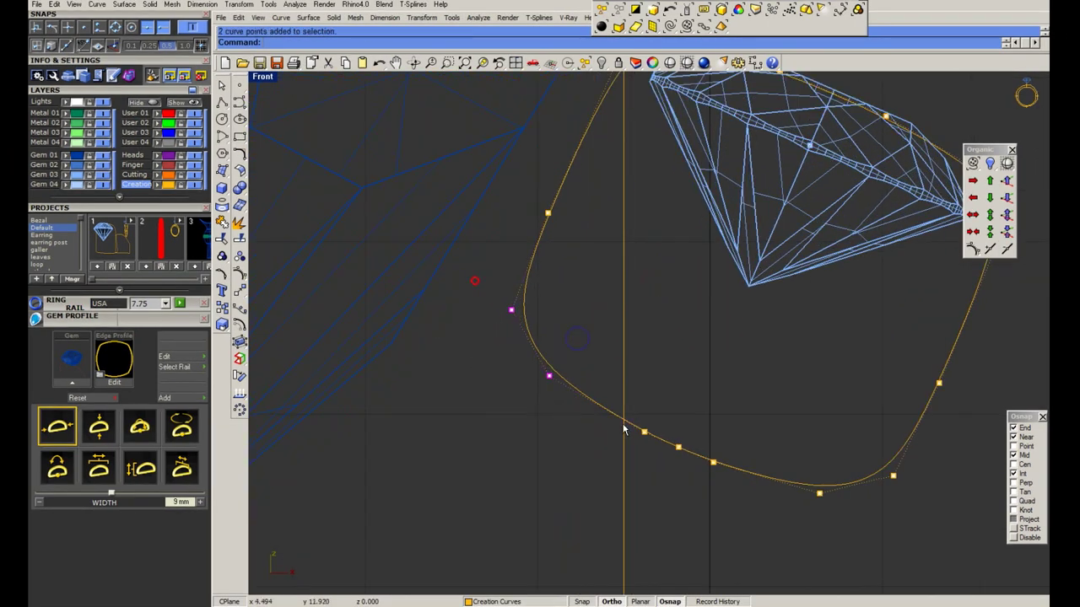
scroll(621, 419, "up", 2)
key("Return")
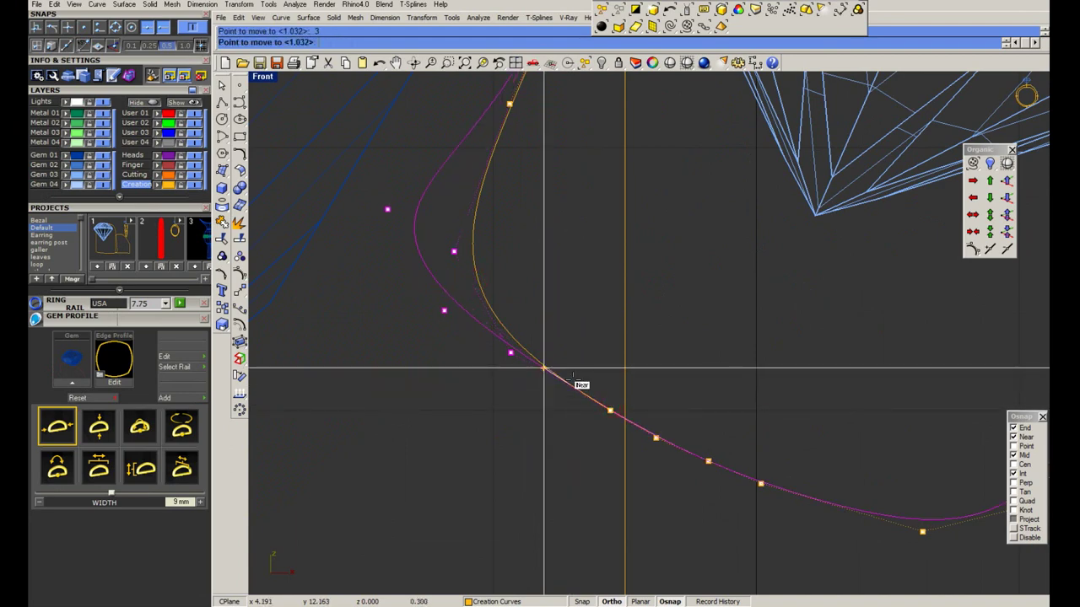
left_click(572, 379)
scroll(539, 229, "down", 3)
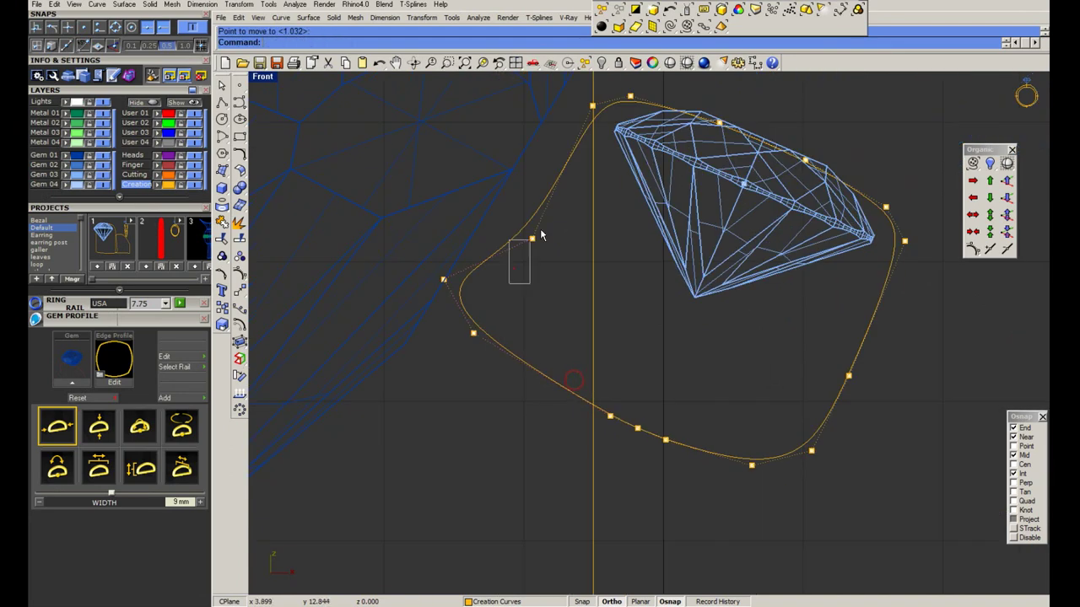
scroll(642, 306, "up", 4)
key("Return")
scroll(641, 307, "down", 2)
left_click(573, 432)
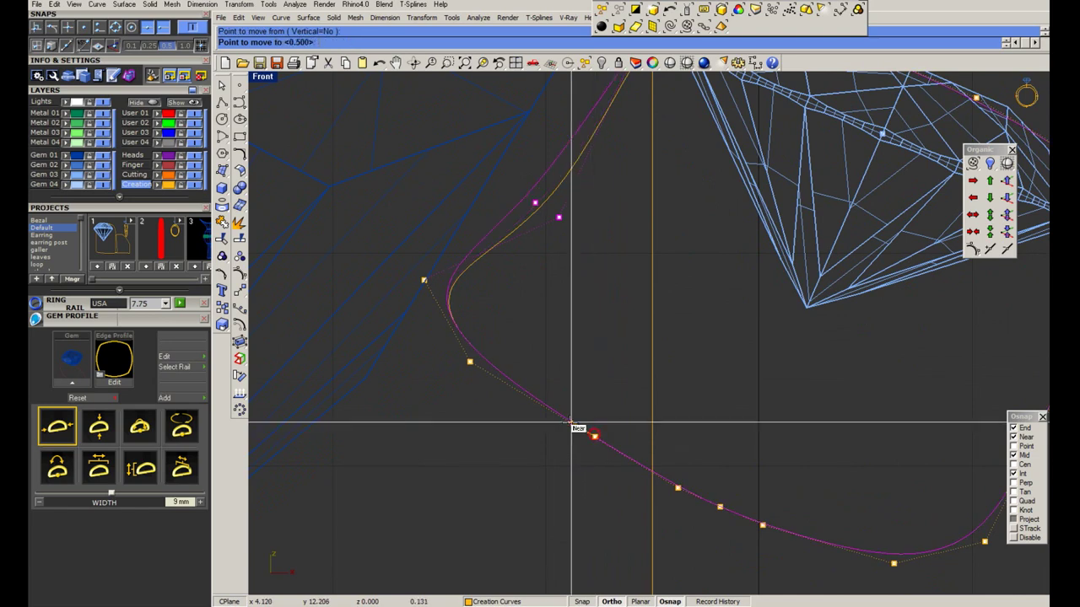
scroll(571, 428, "up", 2)
type("0.5")
key("Return")
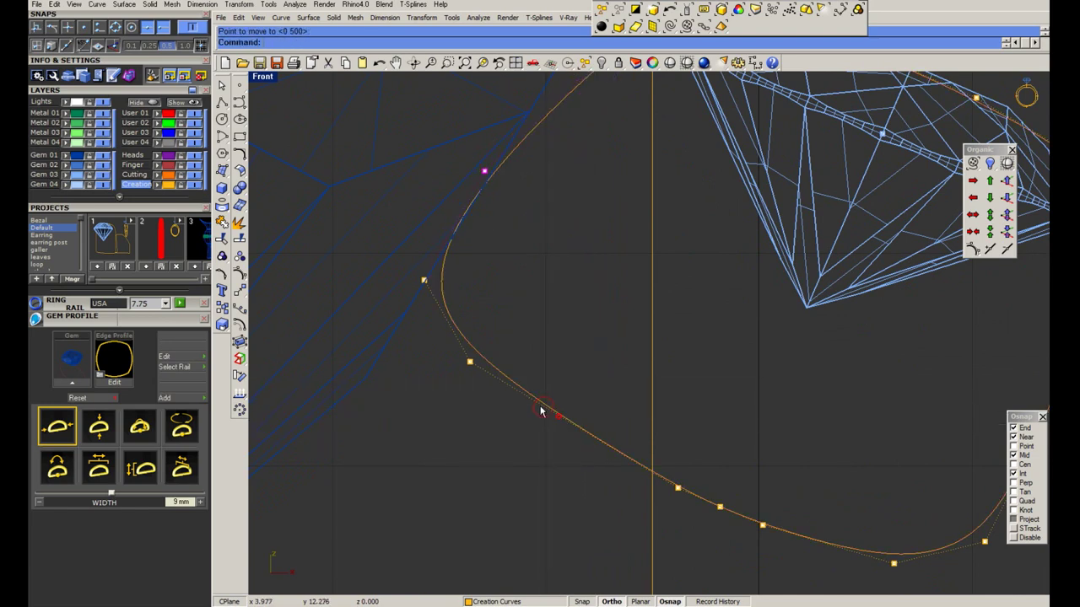
scroll(593, 256, "down", 2)
scroll(515, 219, "down", 2)
scroll(558, 308, "up", 2)
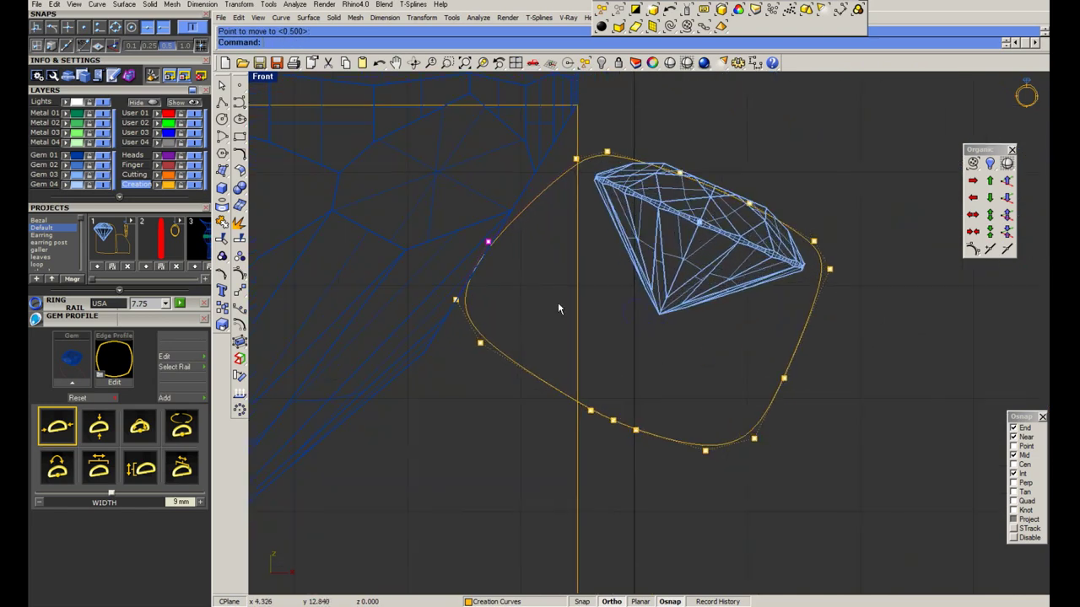
left_click(568, 298)
key("ctrl+z")
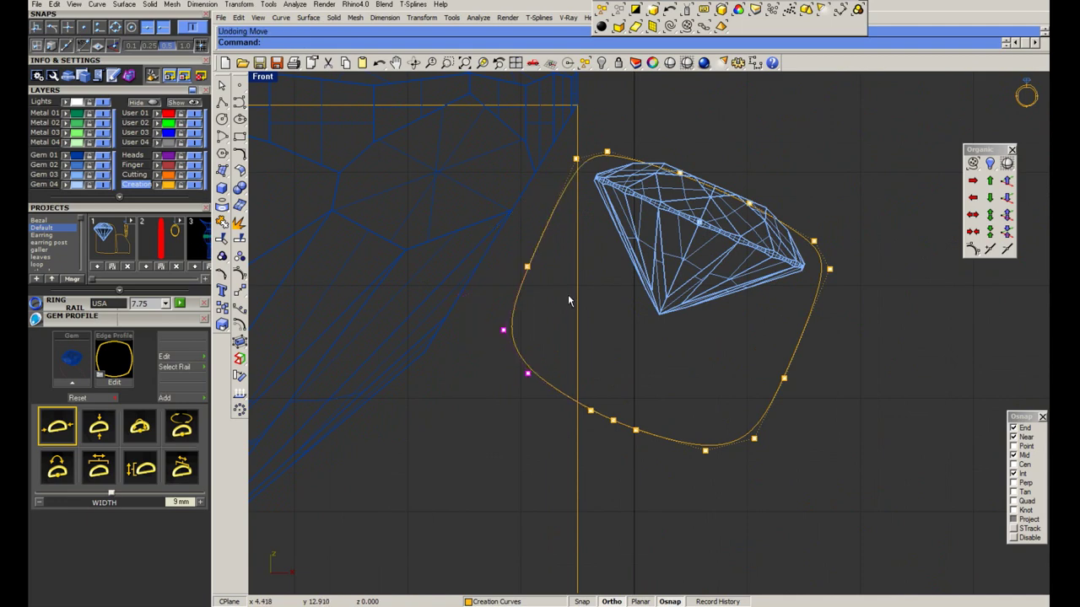
left_click(222, 101)
Cancel the unfinished polyline and redo the last point move on the profile curve.
scroll(559, 202, "up", 3)
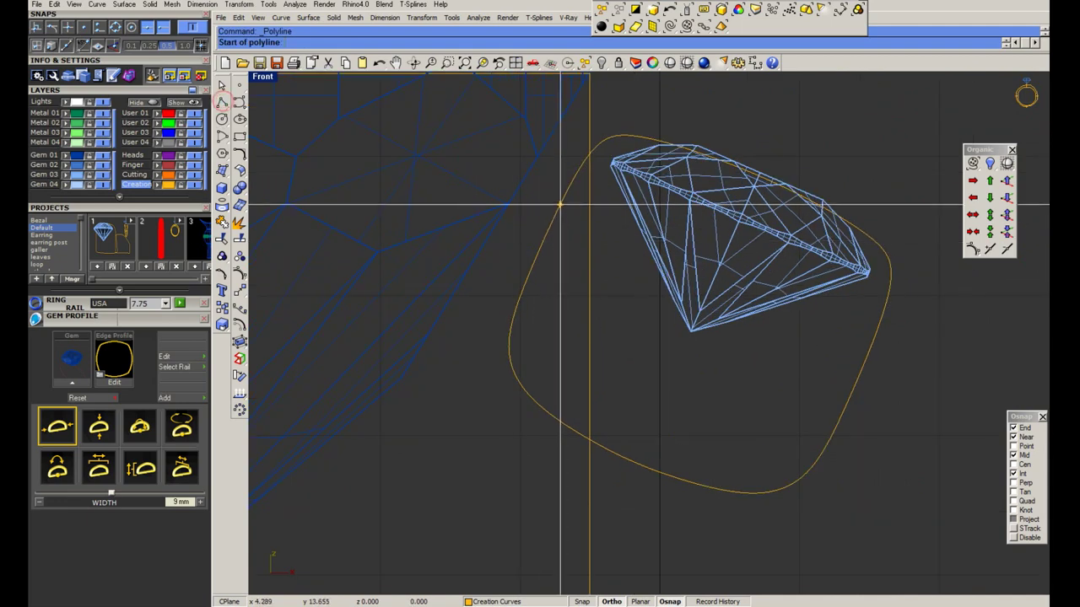
key("Escape")
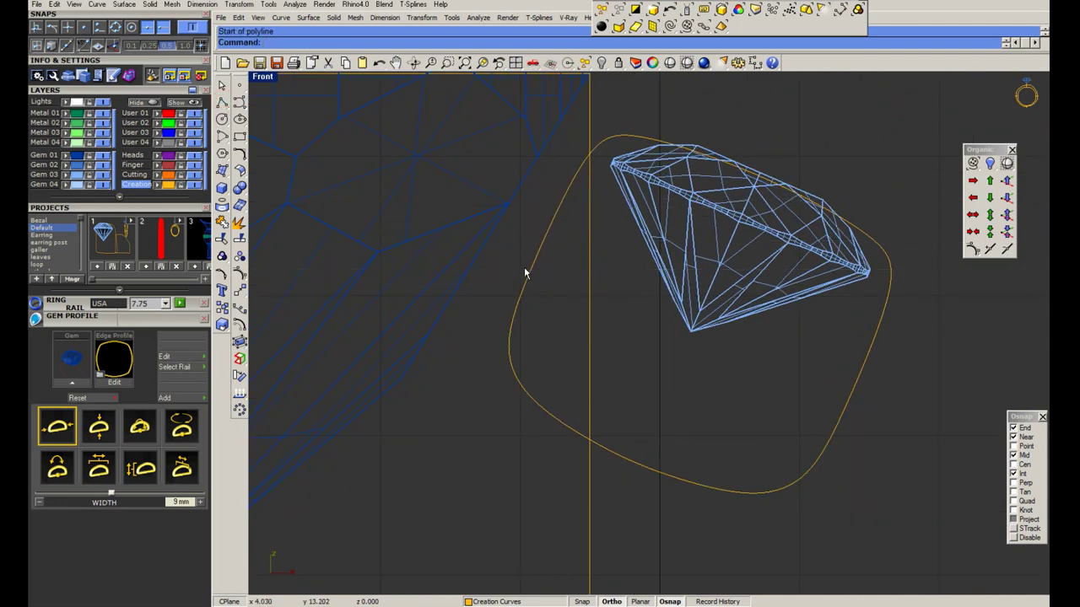
key("ctrl+y")
key("ctrl+y")
scroll(559, 290, "down", 1)
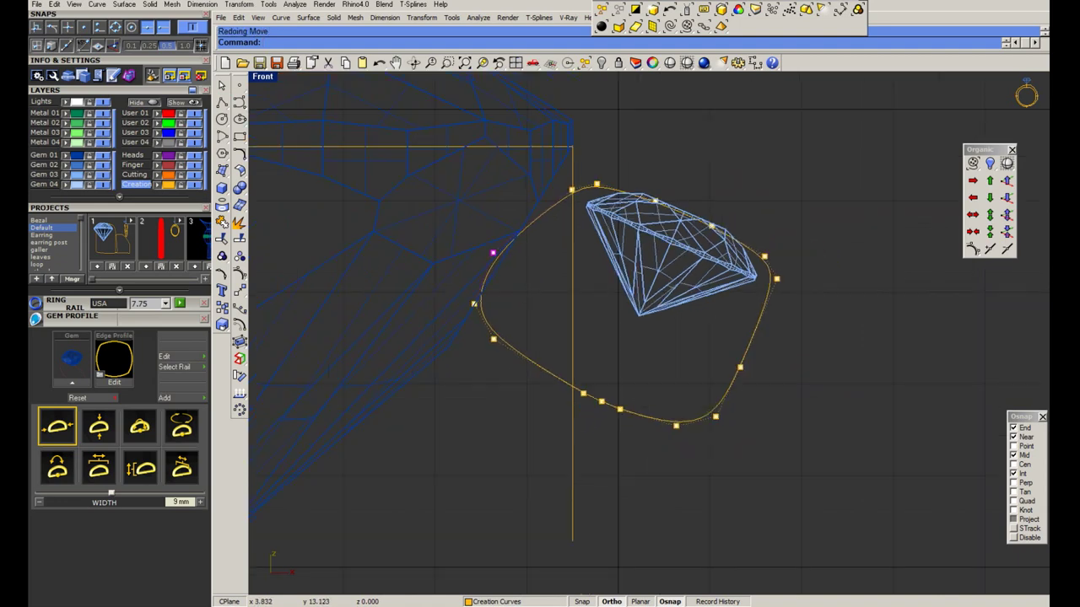
scroll(507, 377, "up", 2)
scroll(528, 329, "down", 1)
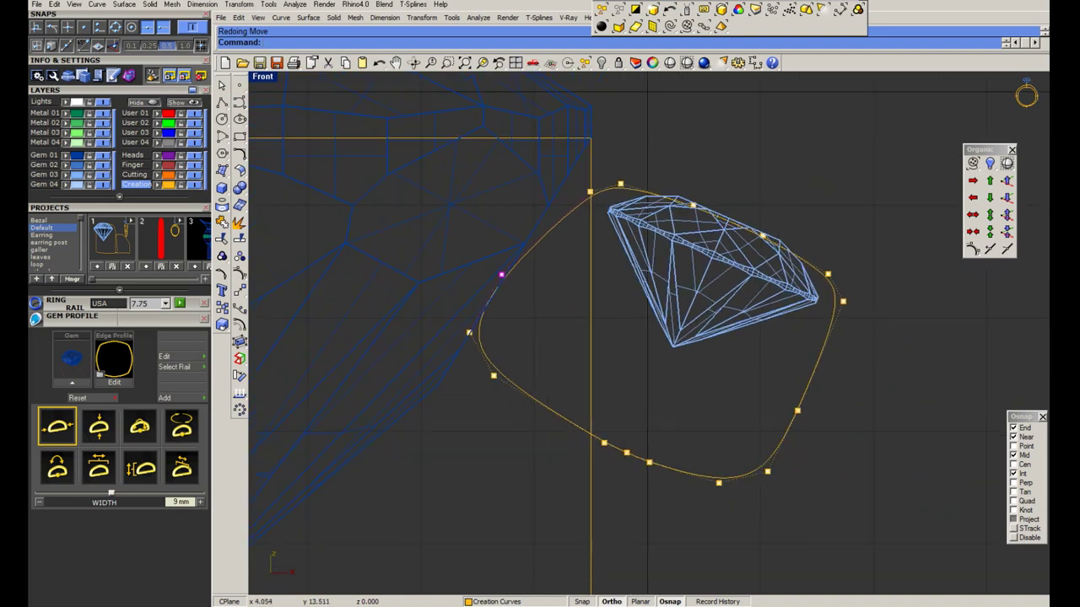
scroll(548, 258, "down", 1)
scroll(552, 251, "down", 1)
scroll(548, 264, "down", 1)
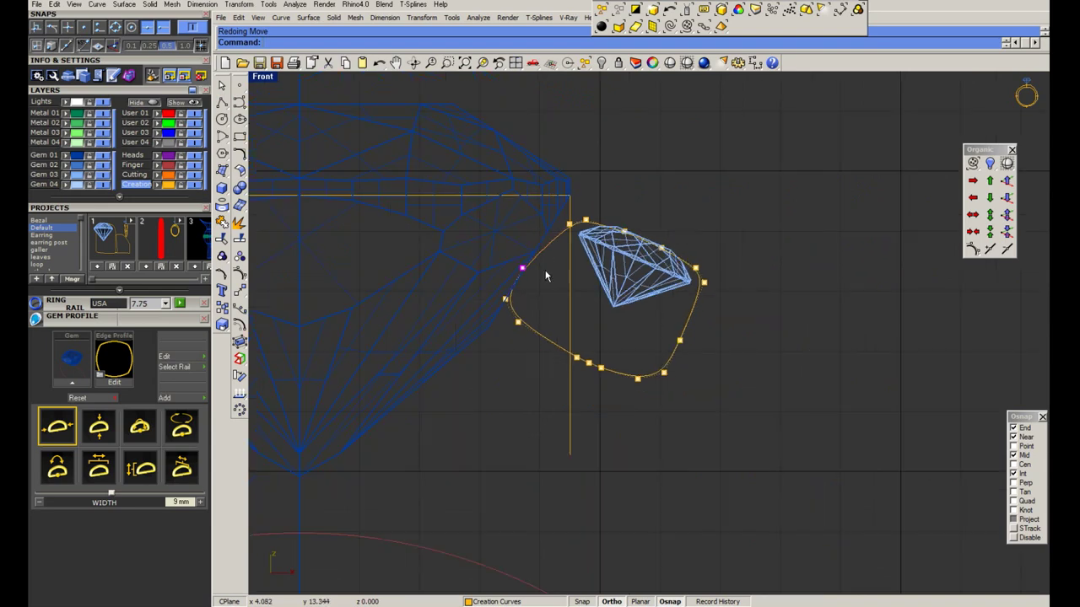
left_click_drag(543, 241, 549, 236)
scroll(592, 280, "down", 2)
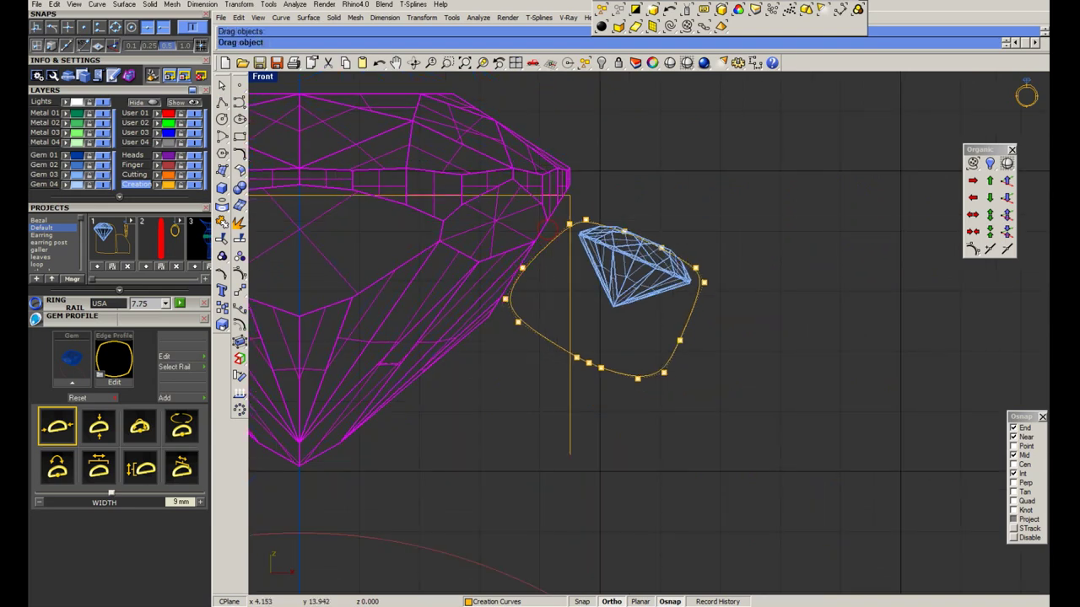
scroll(578, 231, "up", 2)
scroll(587, 257, "up", 2)
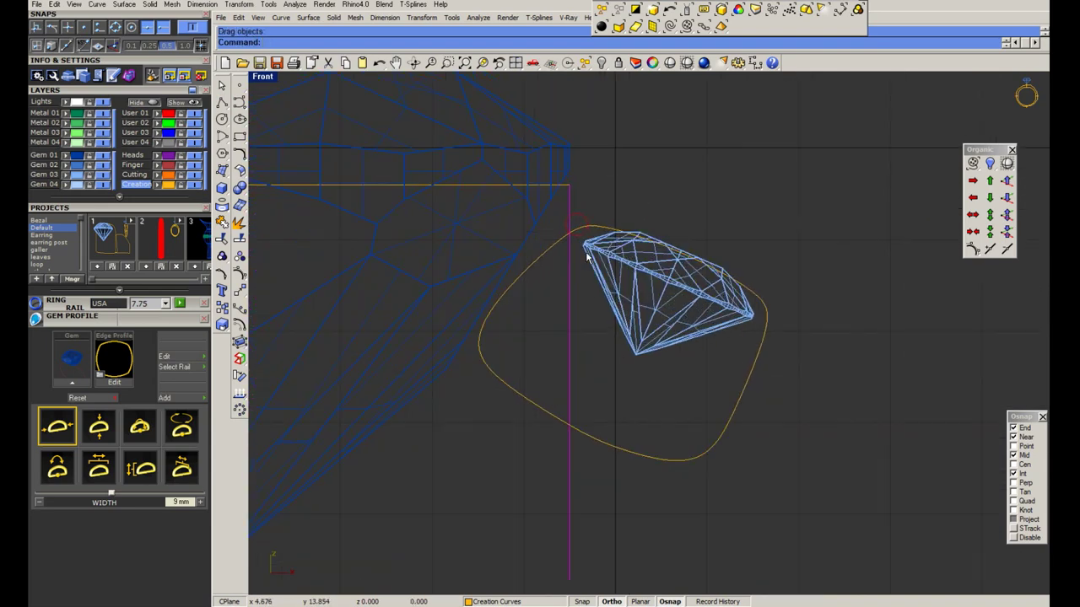
Measure the 0.15 gap from the small gem's girdle to the curve with a linear dimension.
middle_click(530, 213)
left_click(548, 257)
left_click(579, 242)
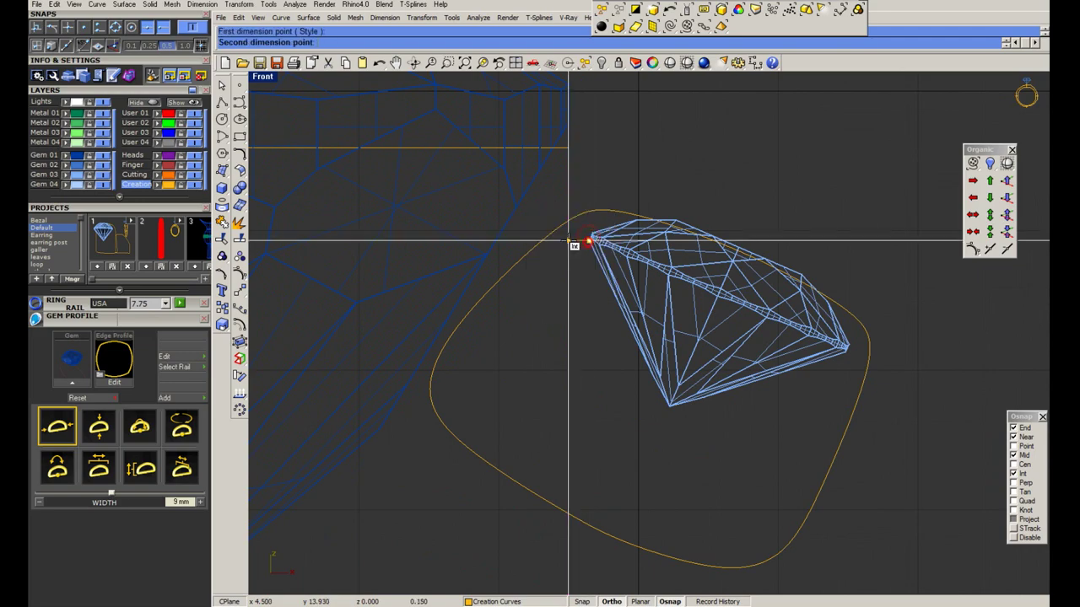
left_click(596, 294)
key("Escape")
scroll(590, 244, "down", 1)
scroll(591, 239, "down", 1)
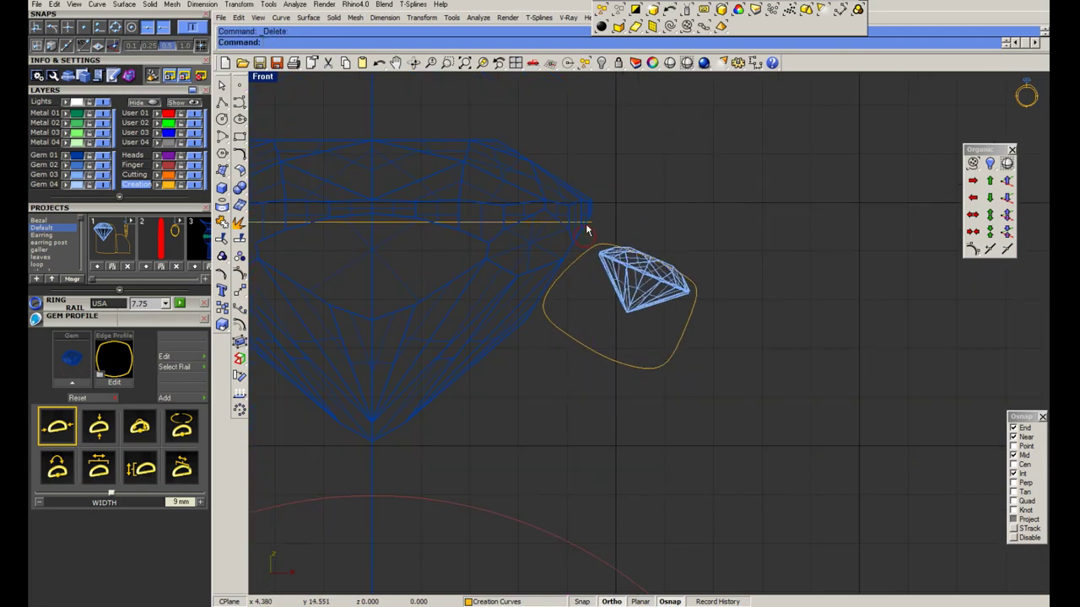
Raise the small round gem slightly with two successive moves.
left_click(641, 278)
scroll(641, 279, "up", 3)
left_click(628, 302)
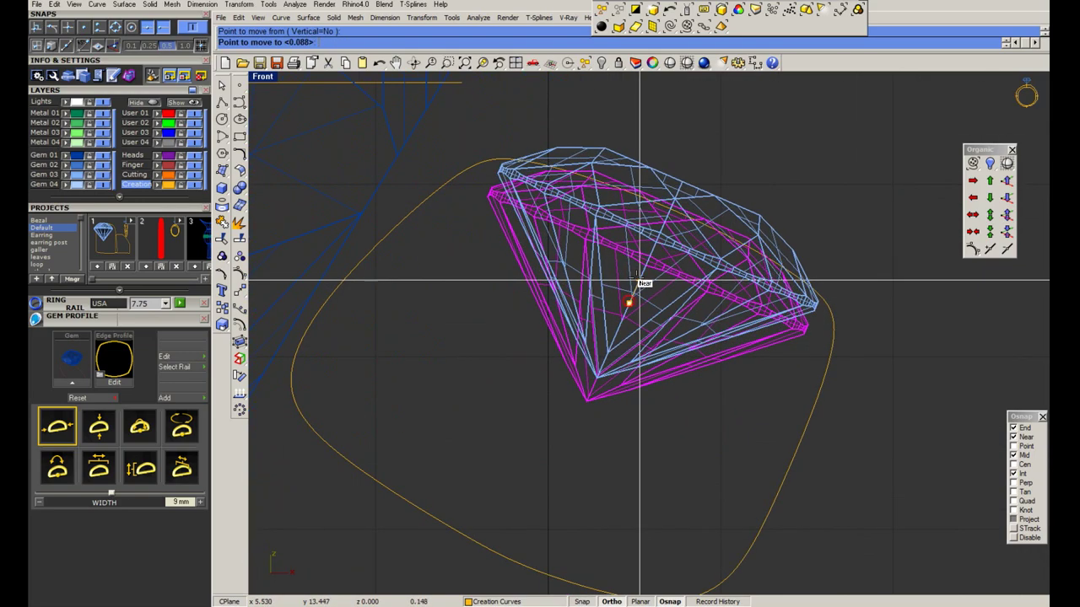
left_click(630, 245)
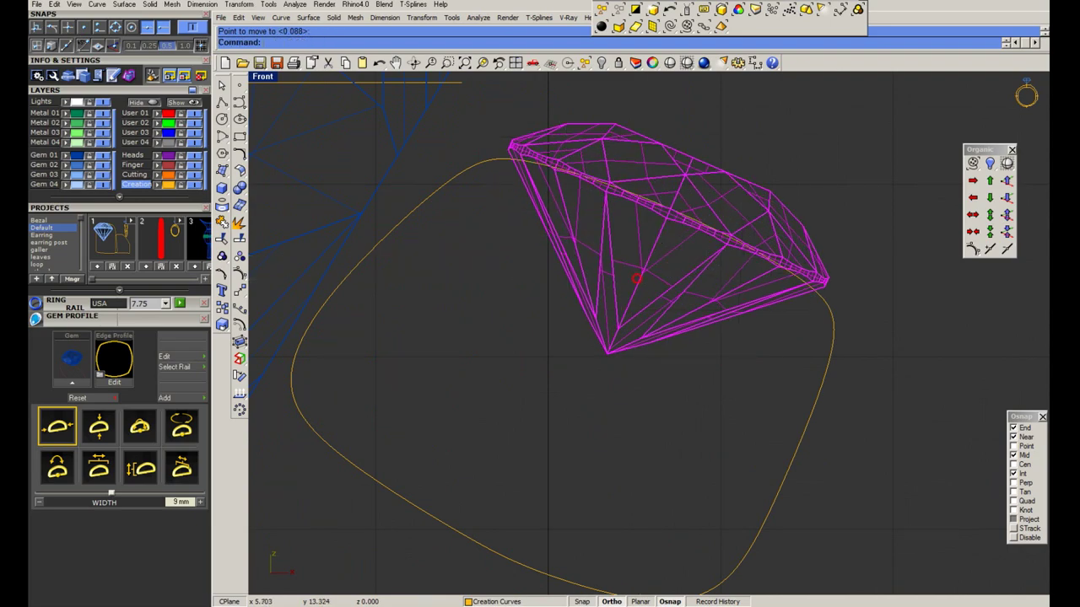
scroll(630, 245, "up", 5)
type("M")
key("Return")
left_click(645, 256)
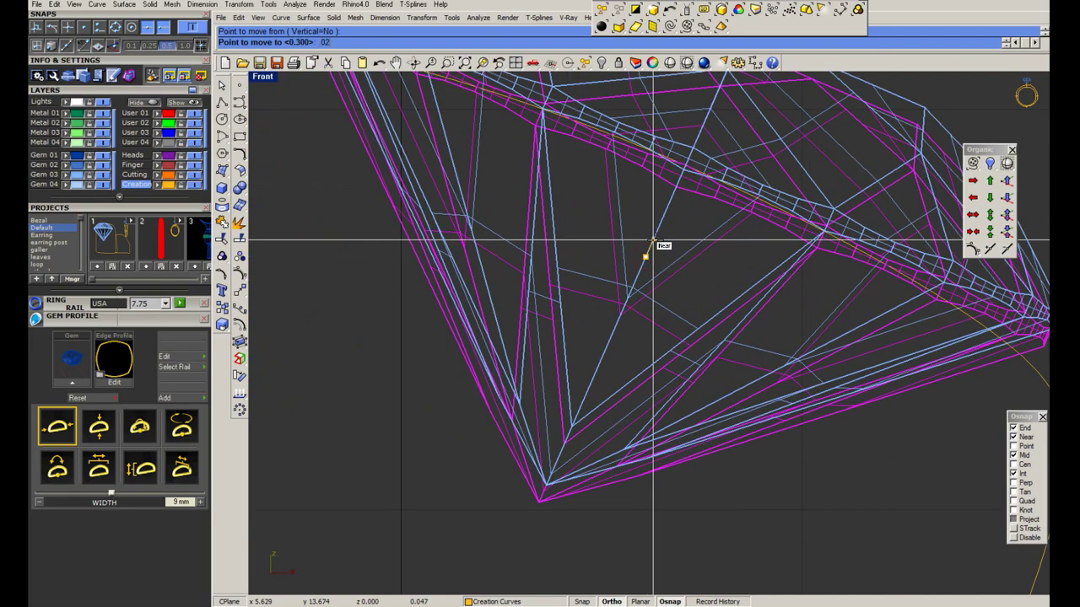
left_click(654, 241)
scroll(641, 249, "down", 5)
key("Escape")
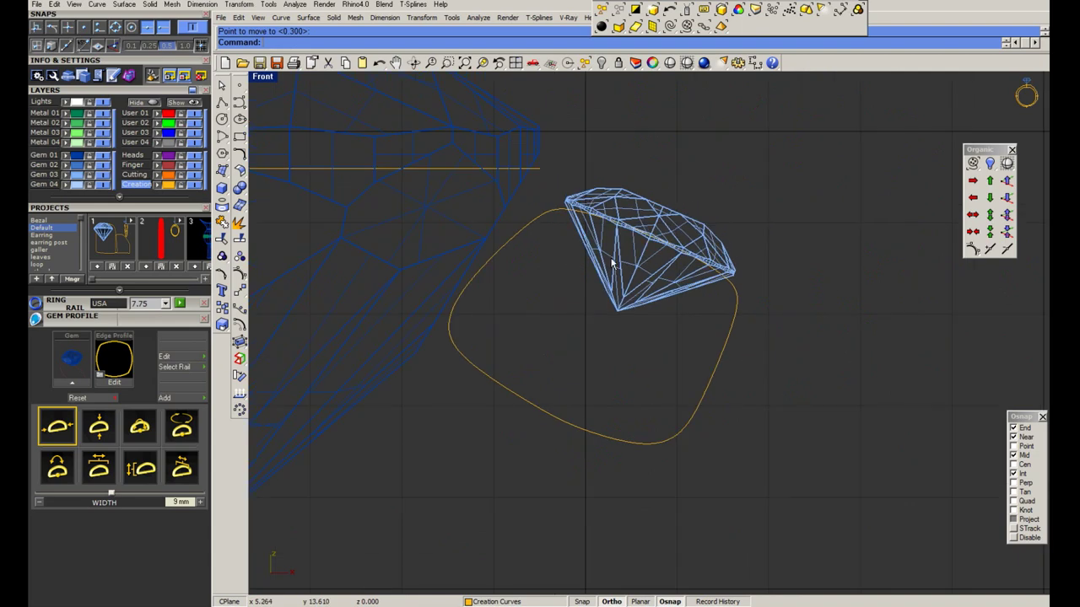
Reshape the halo profile by dragging one control point, then rebuild the Ring Rail sweep.
left_click(532, 406)
left_click(239, 274)
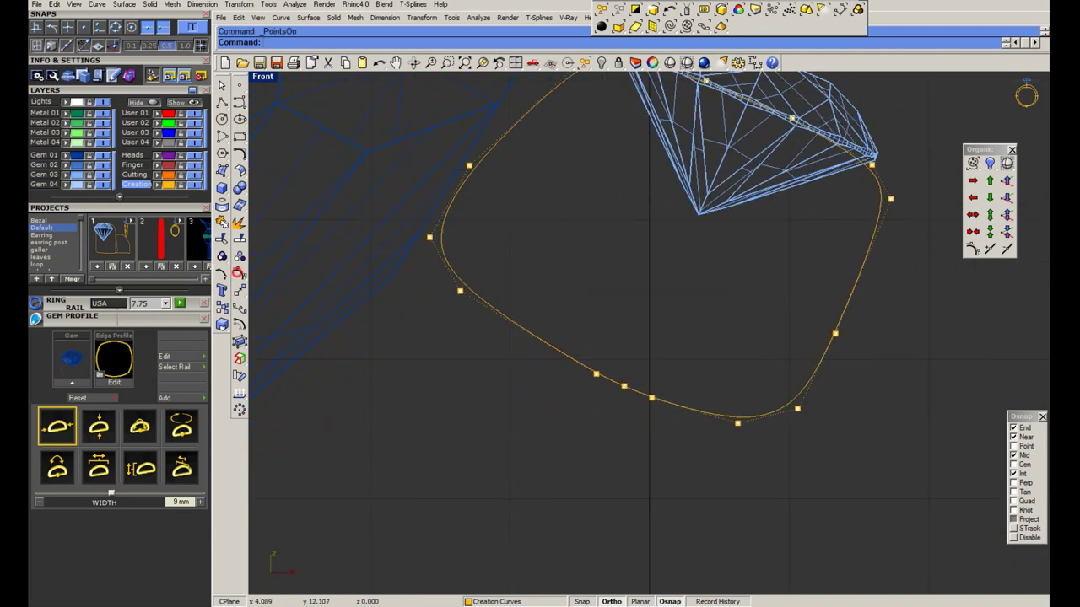
left_click_drag(593, 352, 570, 388)
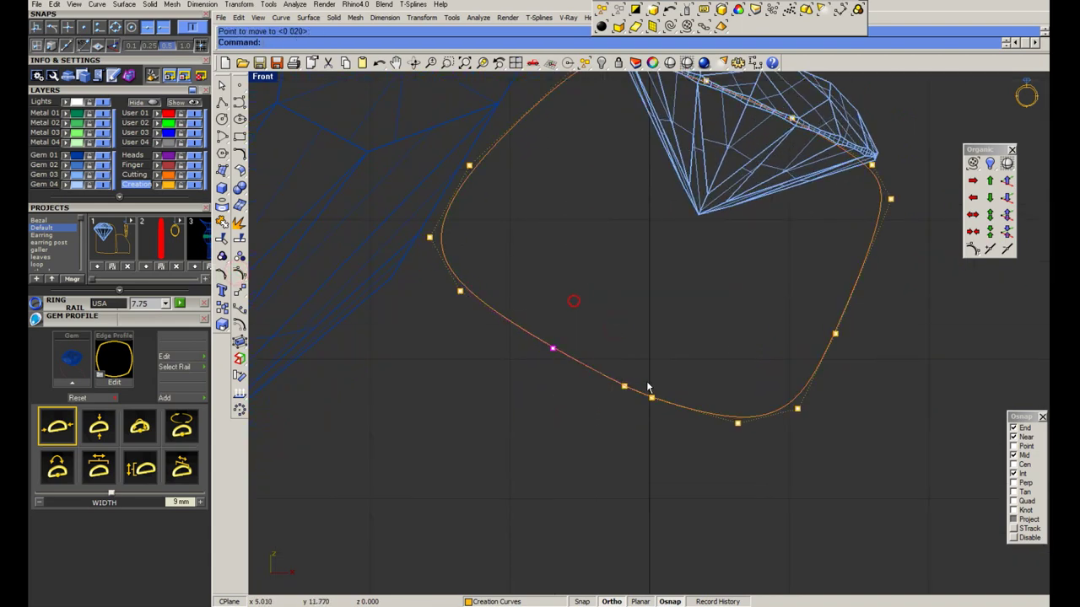
scroll(583, 285, "down", 3)
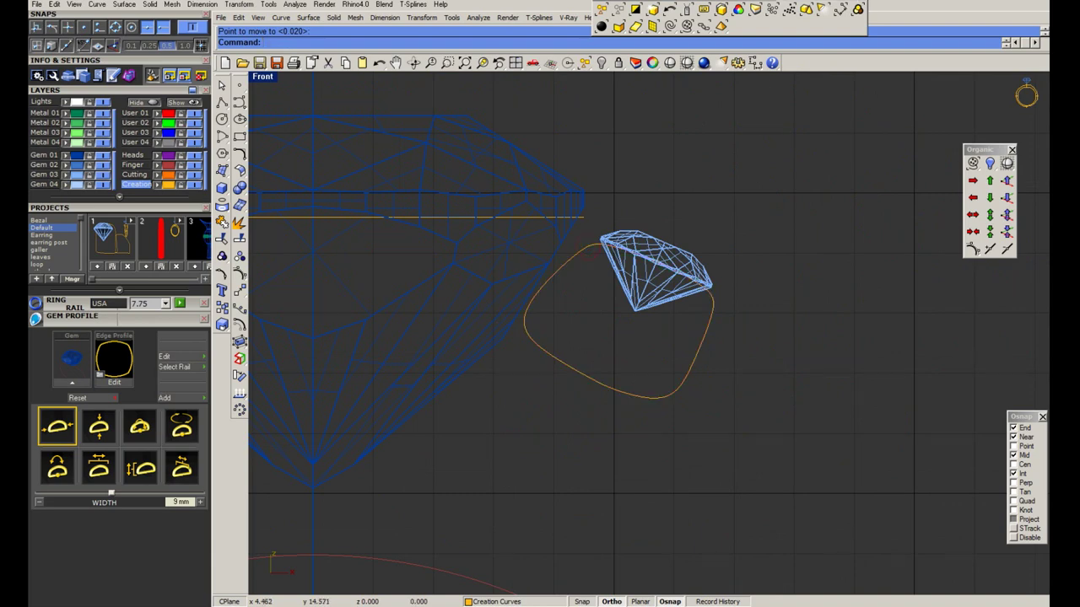
left_click(585, 248)
left_click(798, 279)
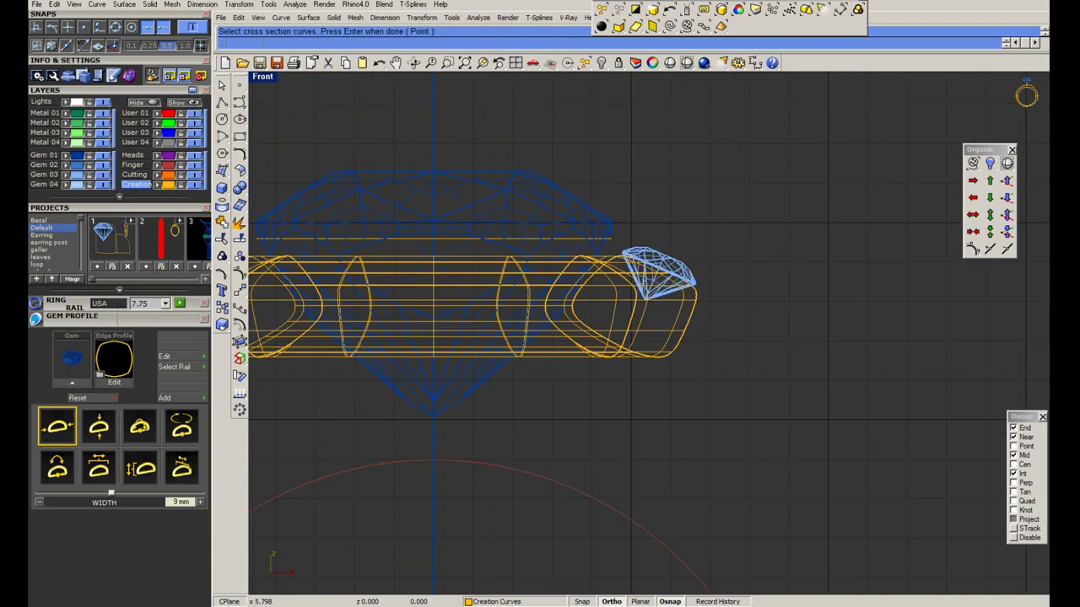
Save the ring file, inspect the halo in maximized shaded Perspective, then delete the halo band.
double_click(263, 76)
key("ctrl+s")
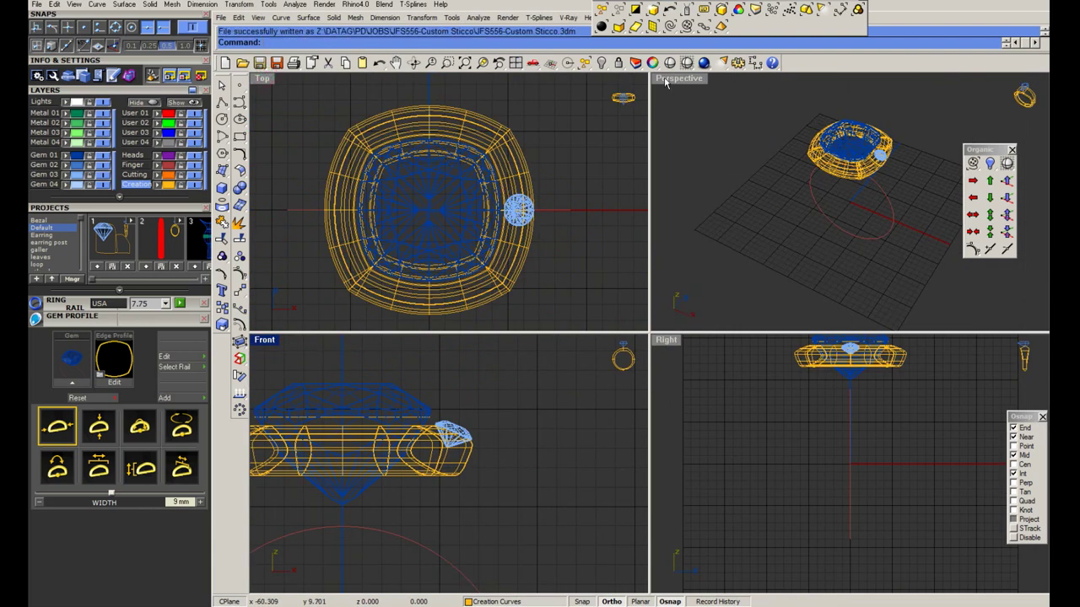
double_click(666, 81)
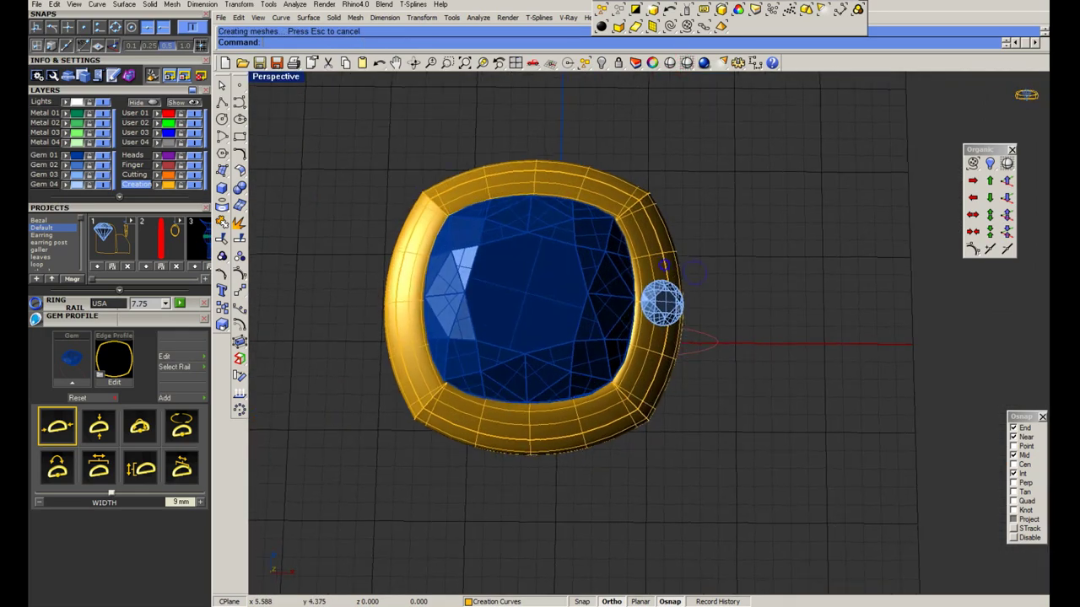
scroll(629, 228, "up", 3)
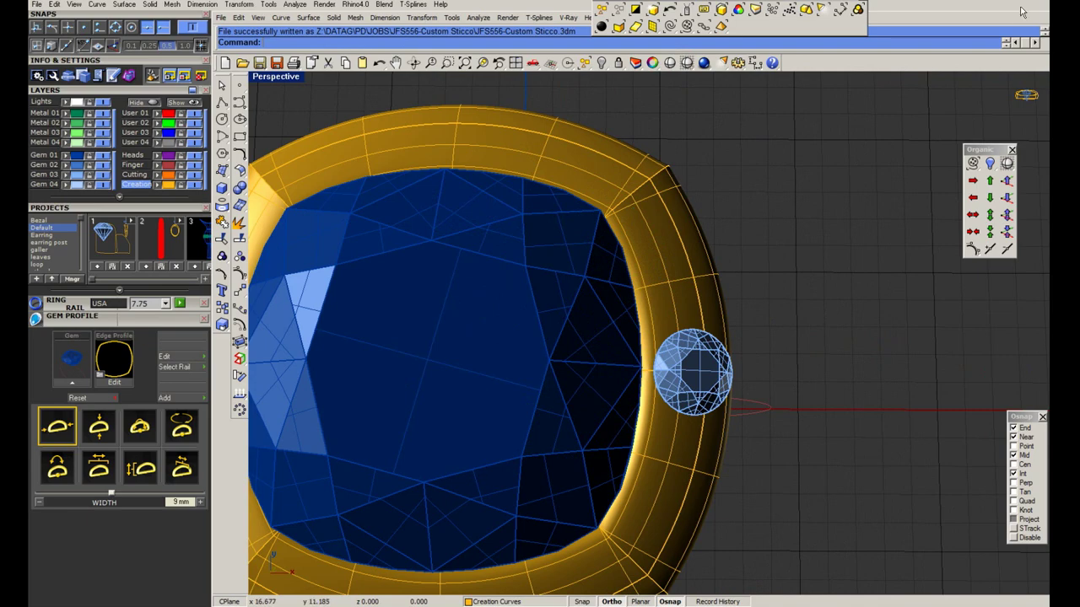
key("Delete")
Make a larger scaled copy of the halo rail curve in the Top view.
double_click(268, 74)
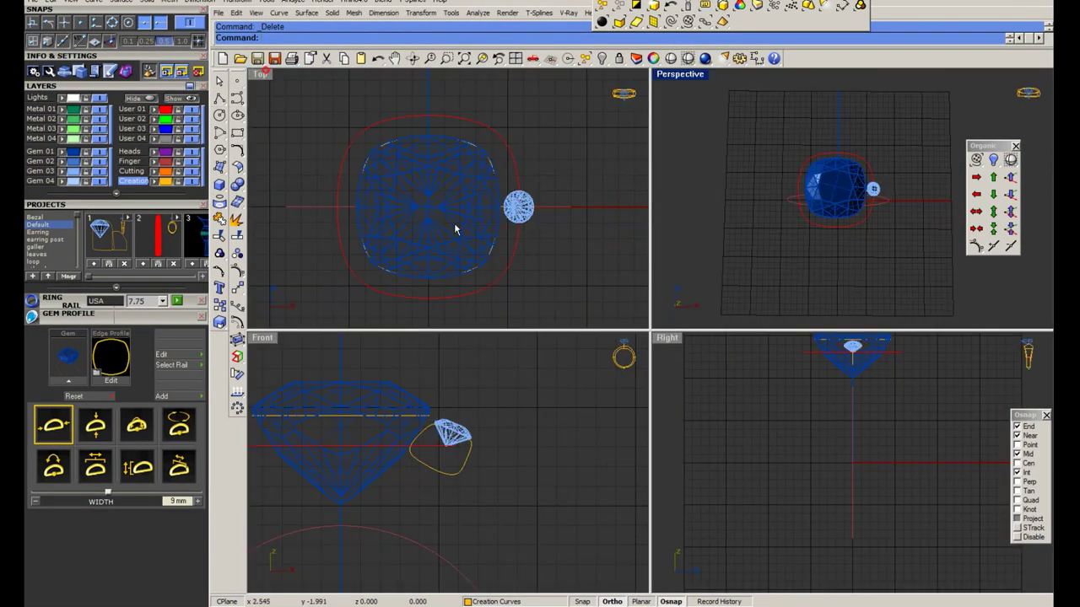
left_click(515, 275)
left_click(551, 252)
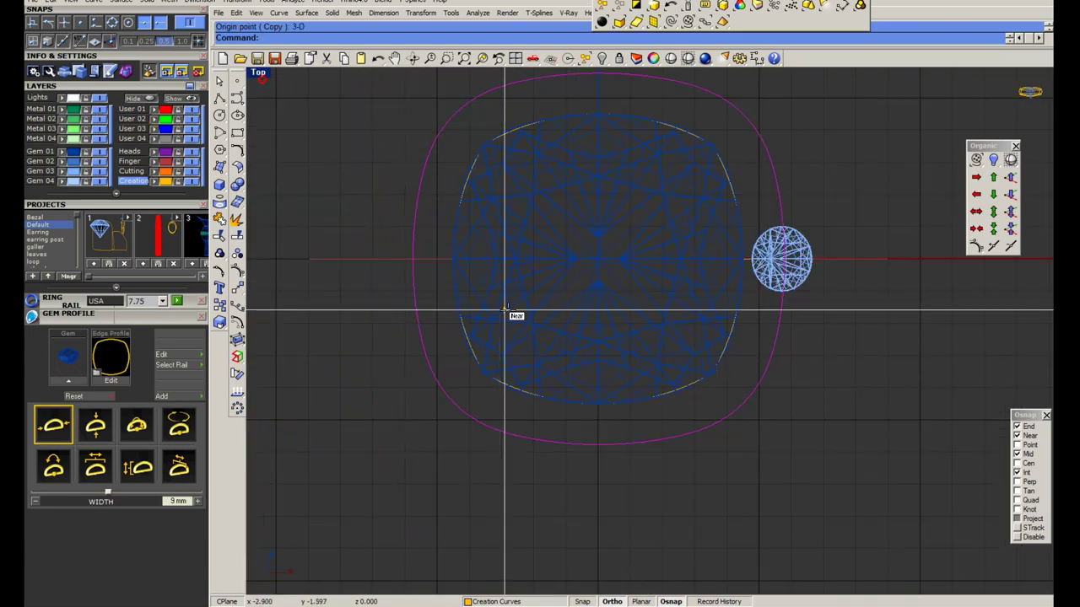
double_click(262, 78)
left_click(584, 422)
left_click(588, 479)
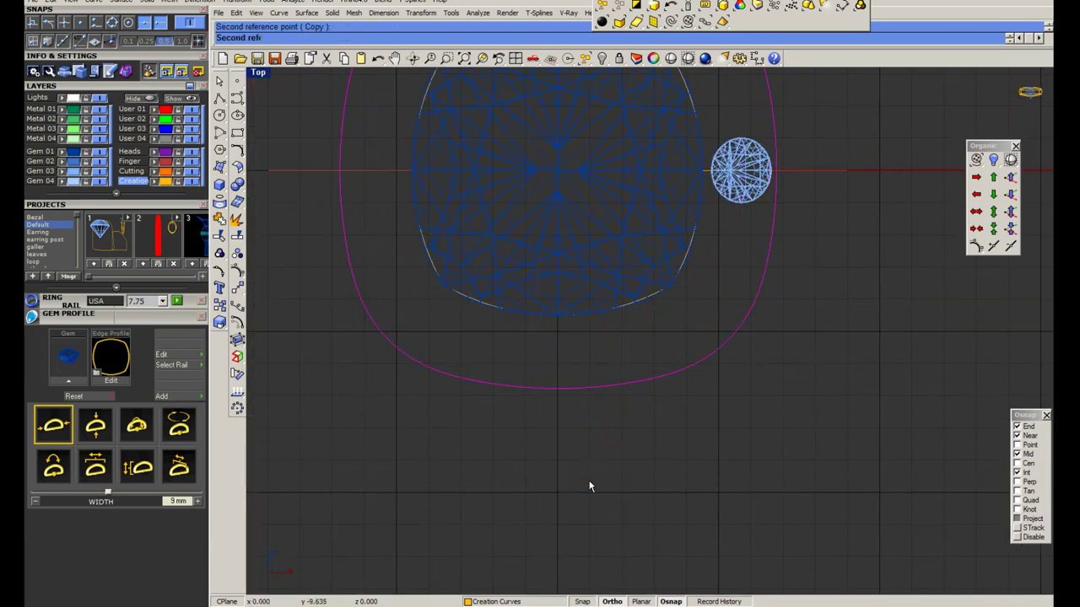
scroll(589, 481, "down", 3)
Project both rail curves onto the construction plane, deleting the original curves.
double_click(262, 75)
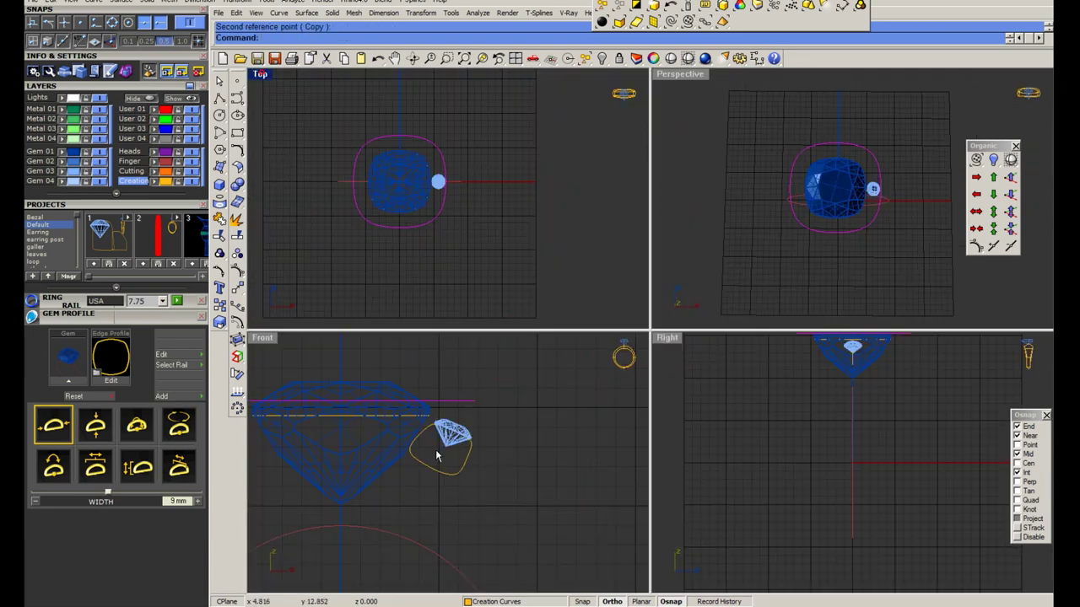
scroll(451, 418, "up", 2)
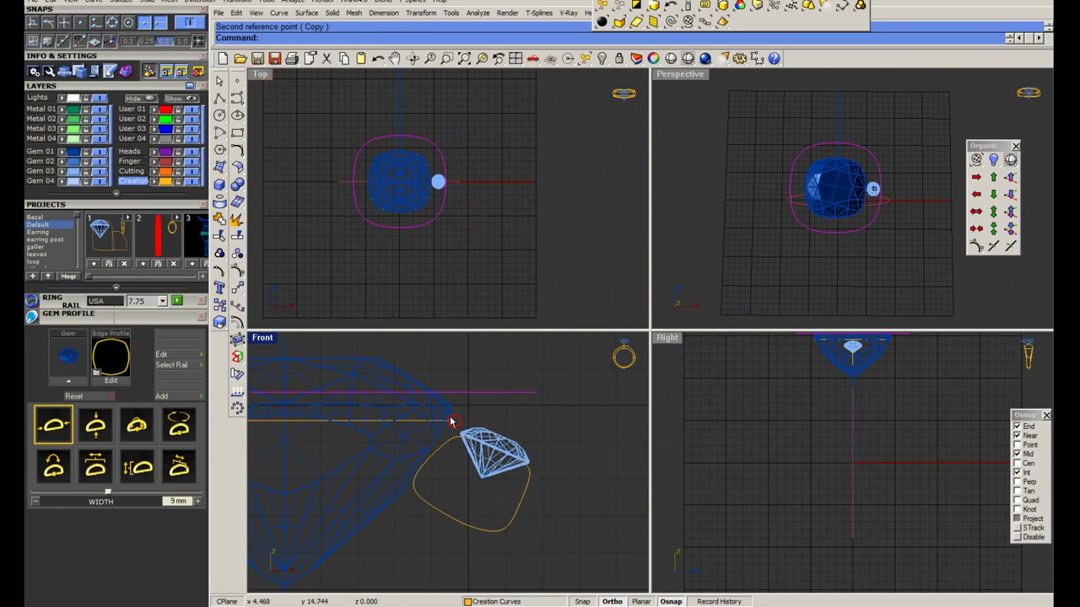
right_click_drag(419, 127, 497, 121)
left_click(419, 13)
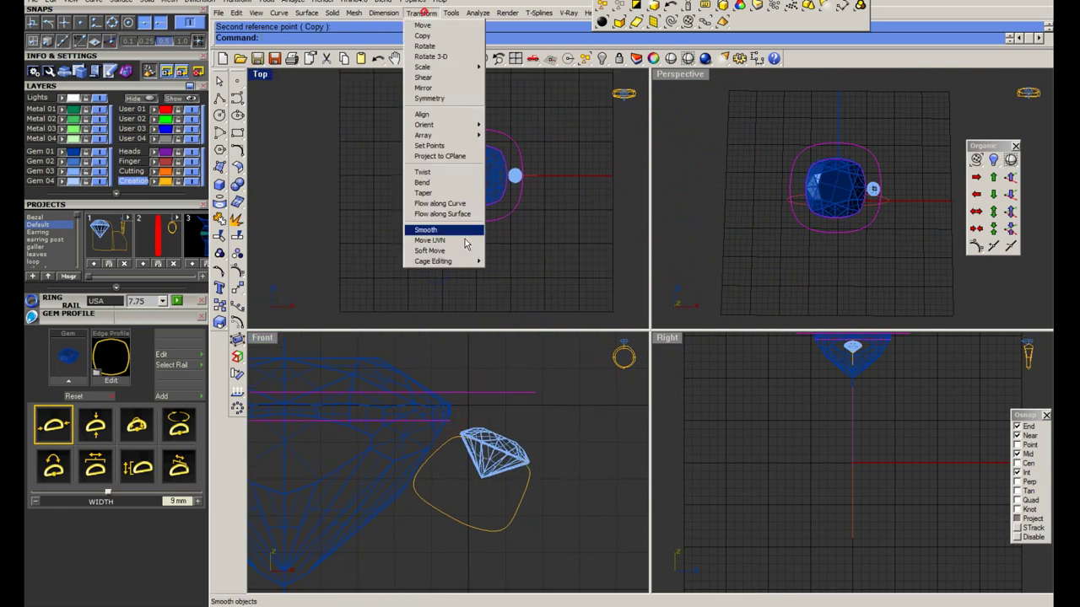
left_click(445, 161)
left_click(350, 37)
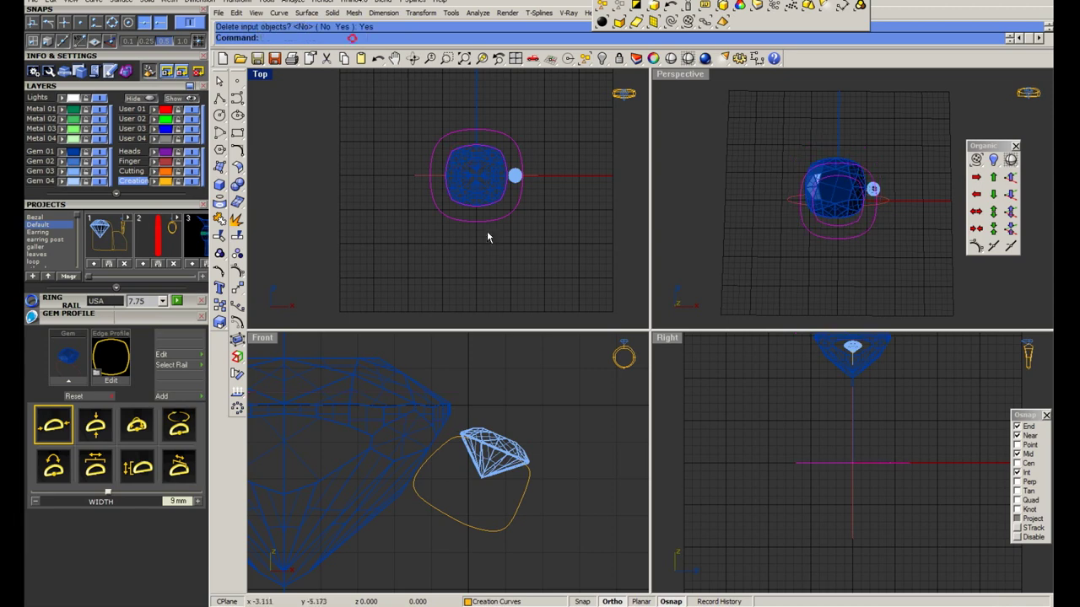
double_click(287, 344)
Move the rail curves up to their new height in the Front view.
type("m")
key("Return")
left_click(732, 453)
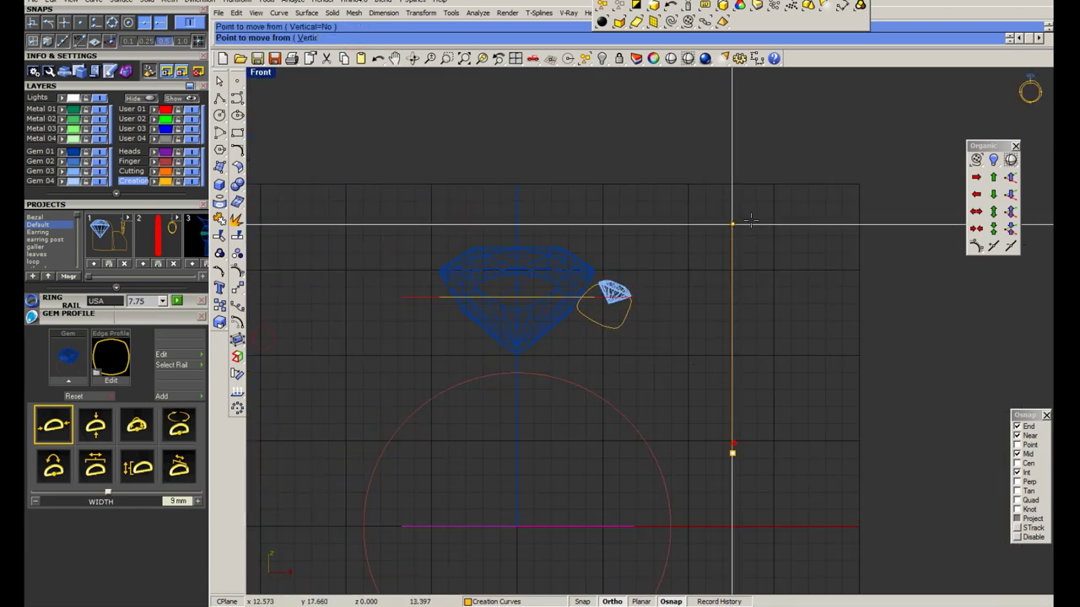
left_click(751, 207)
scroll(614, 295, "up", 3)
Run the two-rail sweep of the cushion profile, preview it, and accept the halo band.
left_click(589, 294)
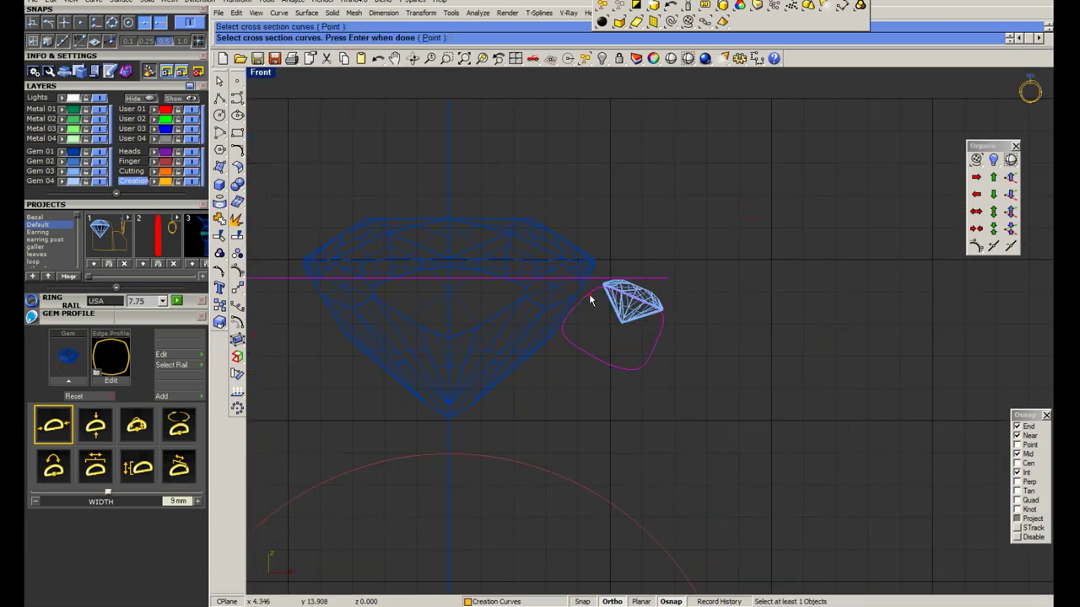
scroll(589, 294, "up", 3)
scroll(646, 299, "up", 2)
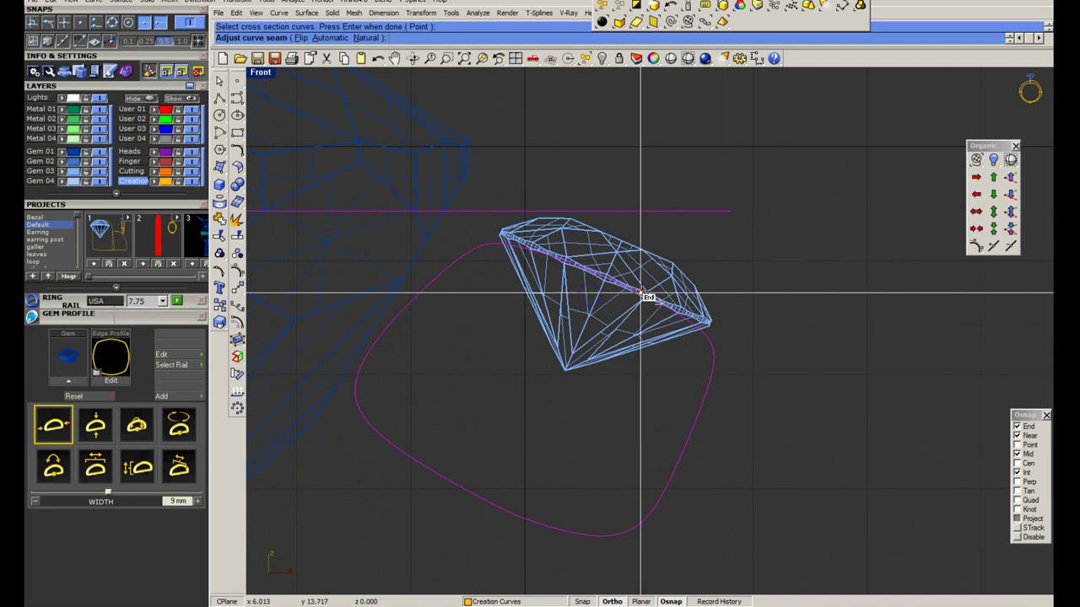
right_click(814, 296)
left_click(970, 322)
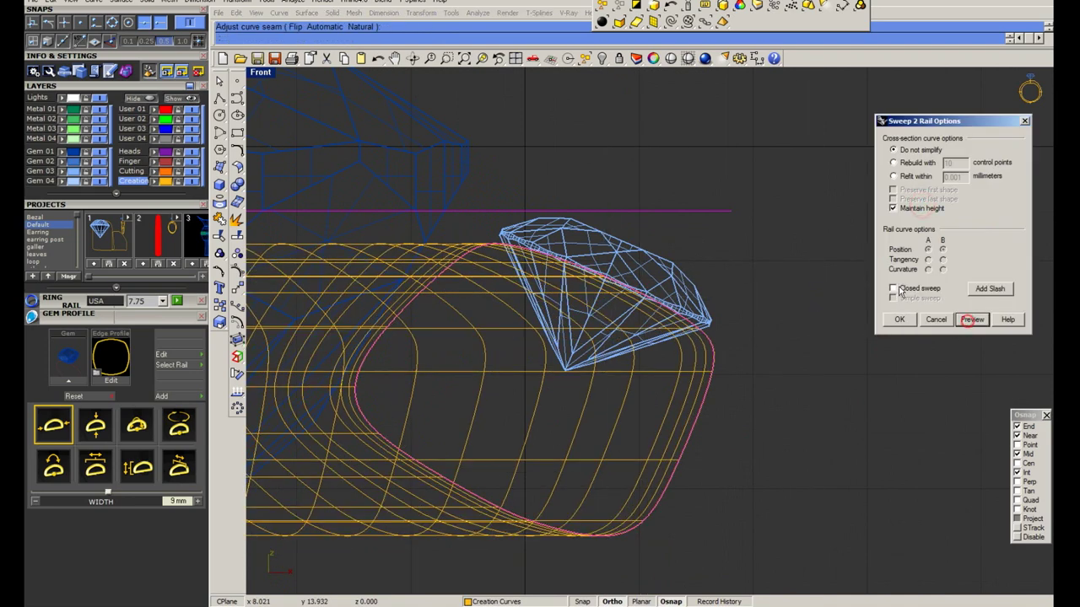
left_click(899, 321)
scroll(590, 253, "down", 5)
Maximize Perspective in shaded display and orbit to see the halo at an angle.
double_click(261, 75)
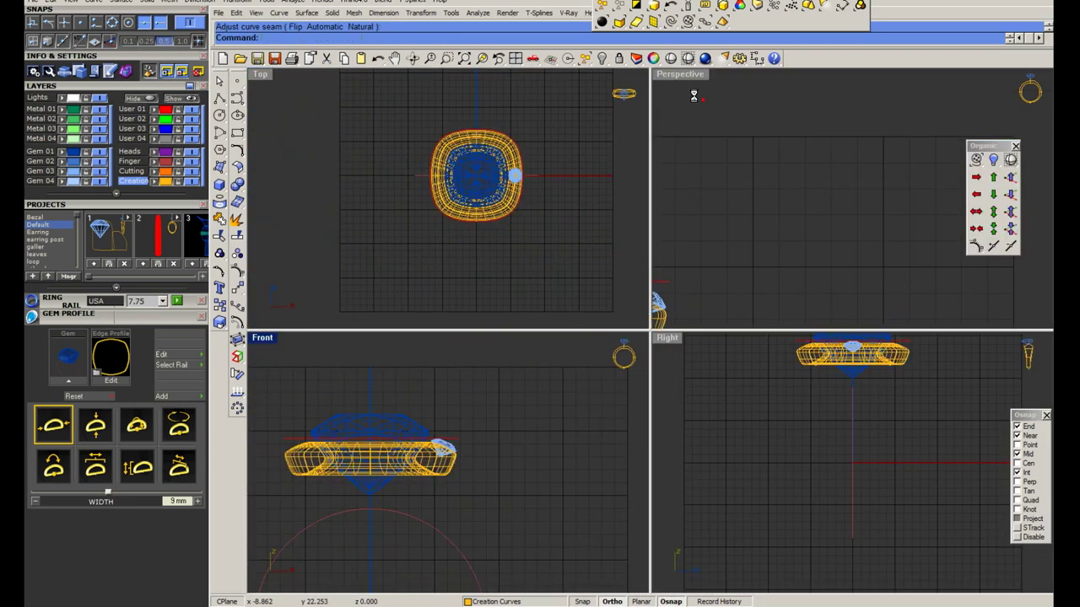
double_click(684, 74)
left_click(687, 58)
mouse_move(692, 337)
right_mouse_down()
mouse_move(638, 356)
mouse_move(583, 326)
right_mouse_up()
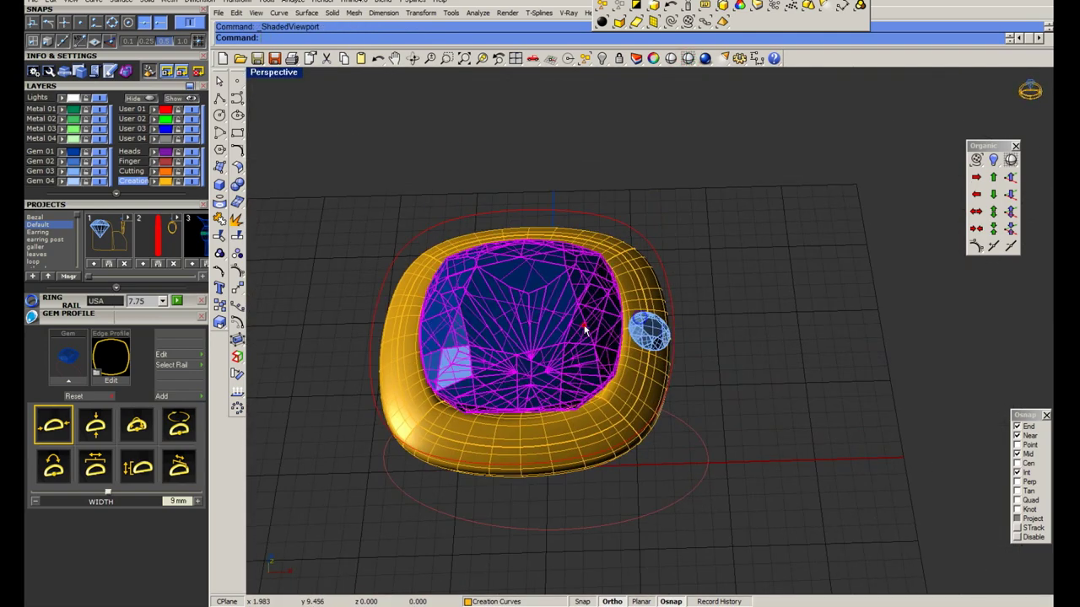
scroll(555, 246, "up", 3)
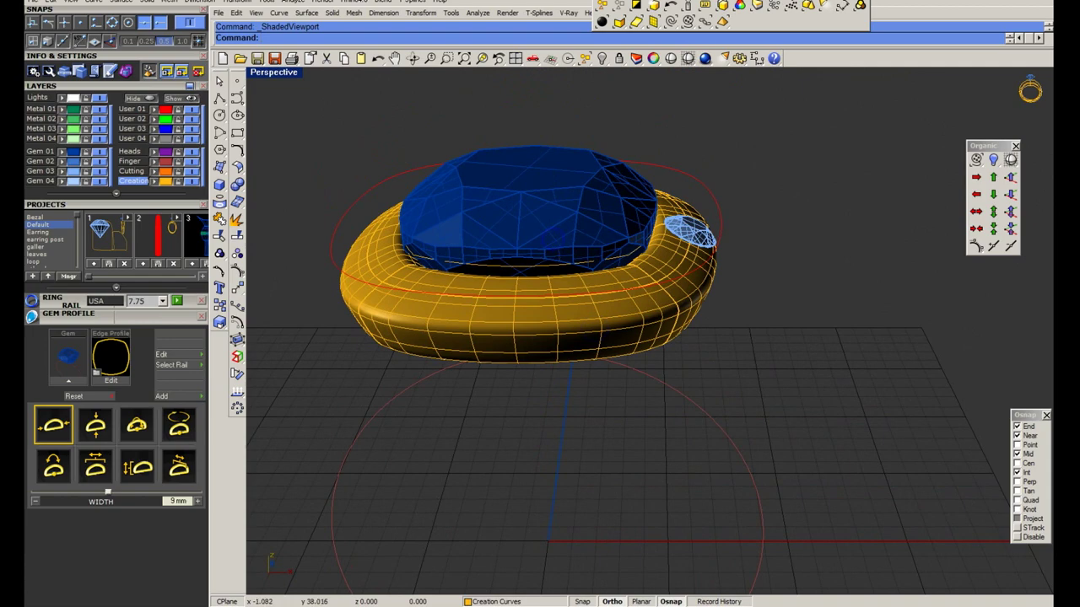
double_click(267, 74)
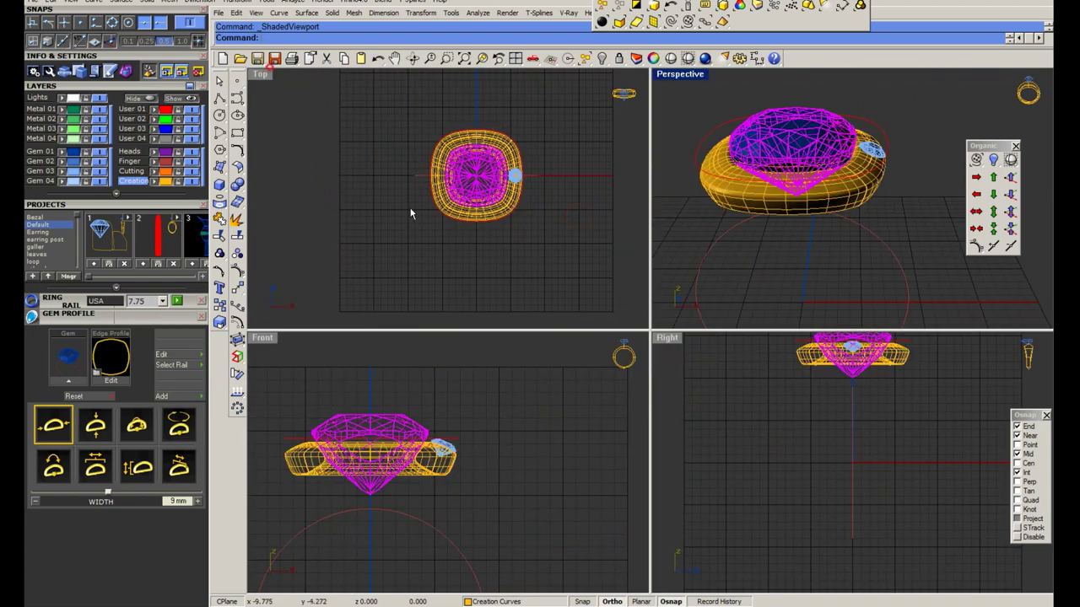
Orbit down onto the ring for a rendered preview, then restore the four-view layout.
double_click(684, 81)
right_click_drag(641, 270, 556, 345)
scroll(556, 345, "up", 5)
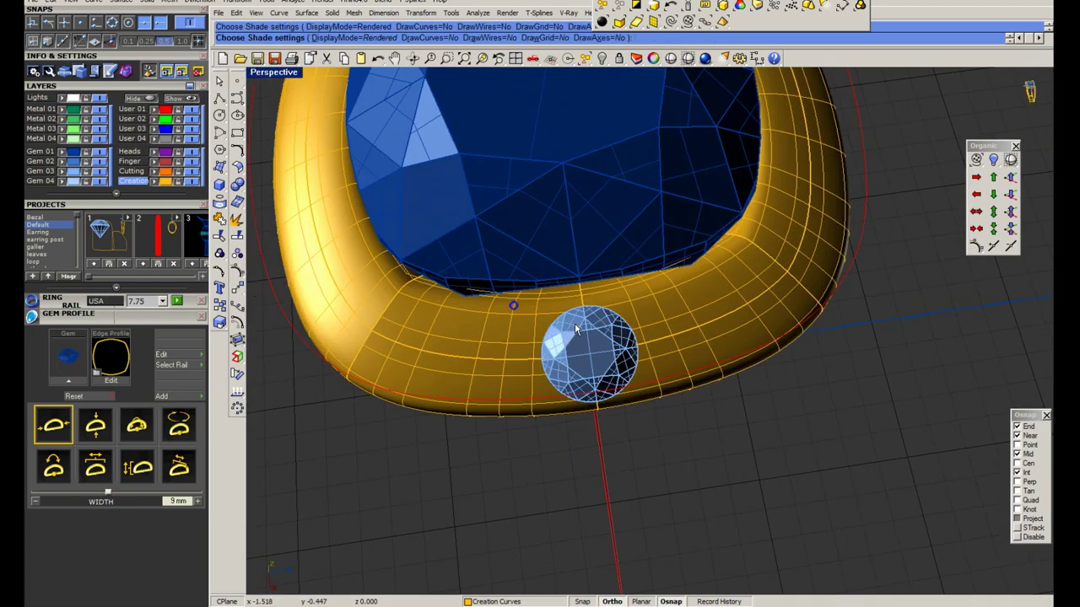
scroll(638, 329, "down", 2)
scroll(603, 288, "up", 5)
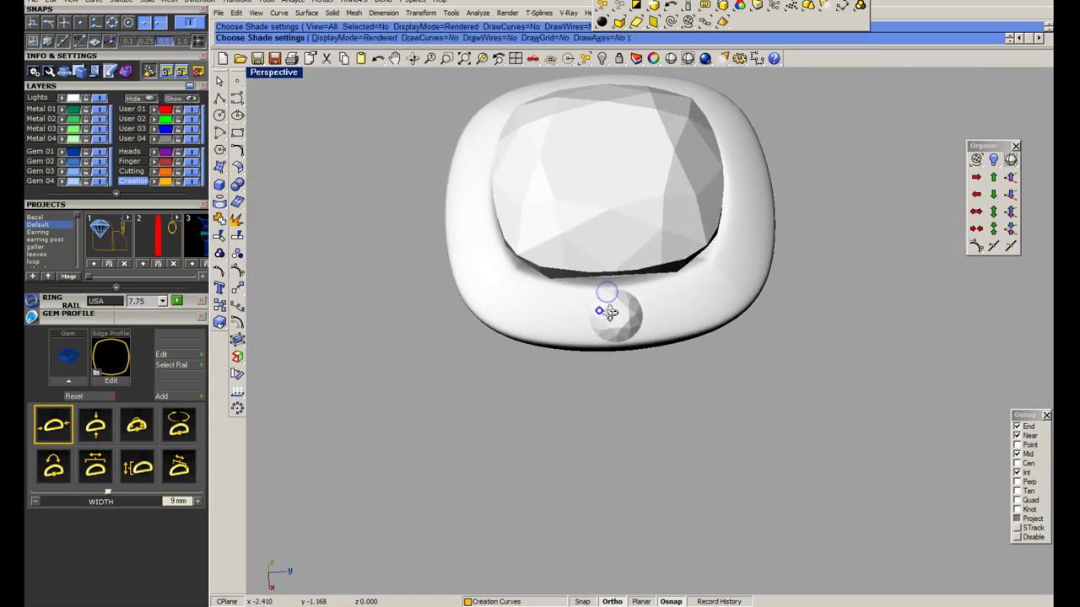
left_click(607, 312)
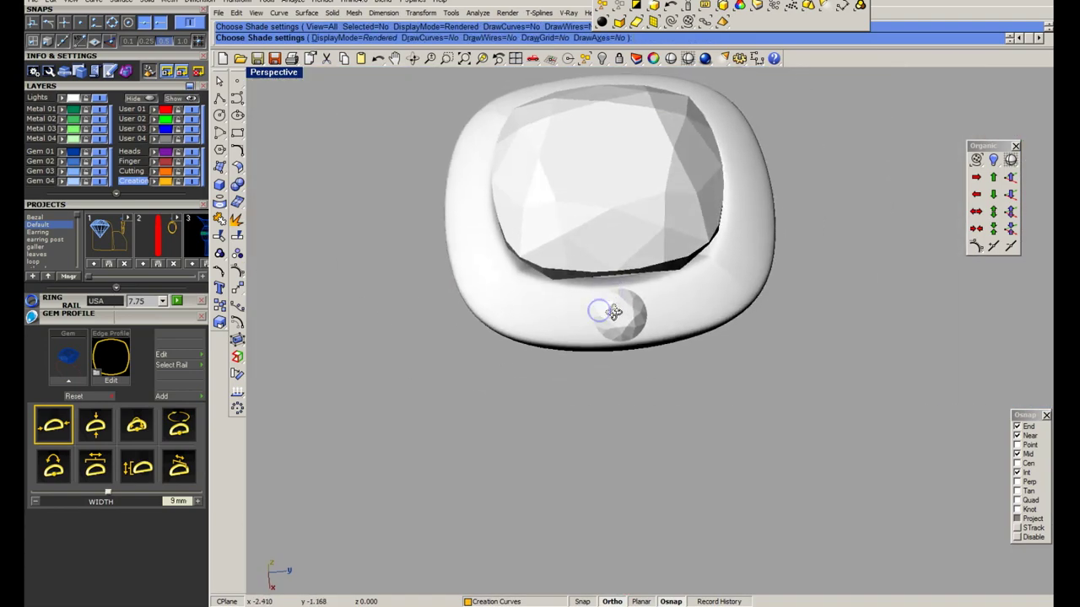
right_click_drag(607, 312, 724, 310)
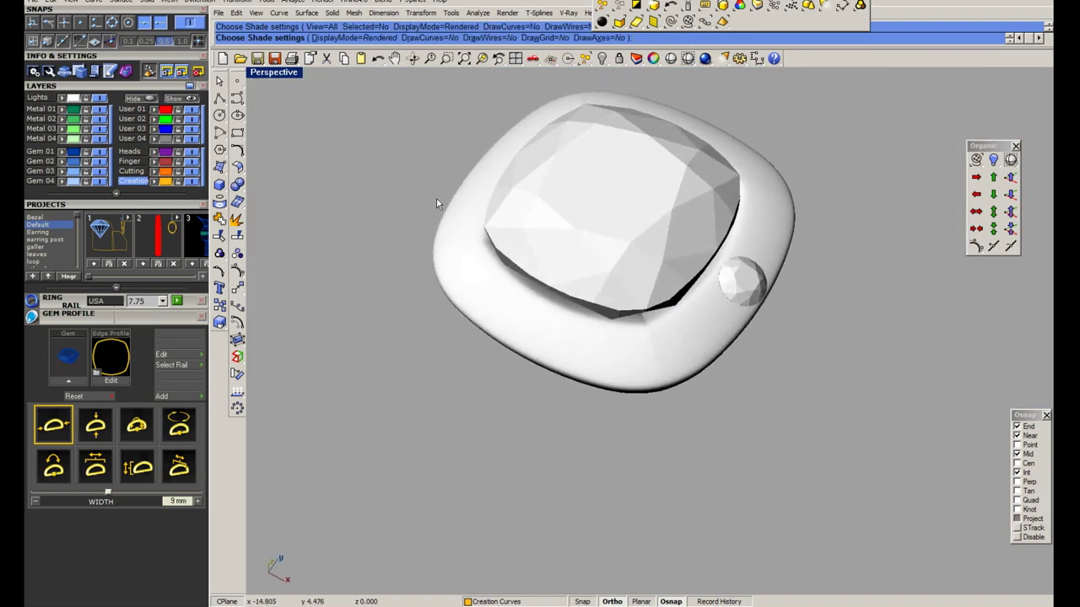
key("Escape")
double_click(290, 72)
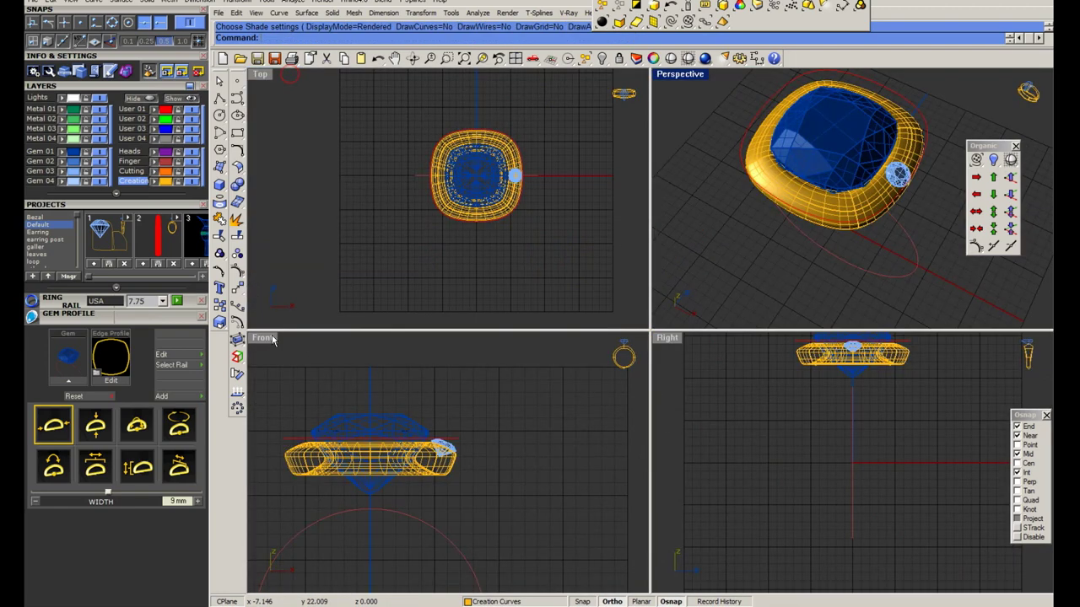
Undo the last paste and moves, then delete the stray vertical curve in Front view.
double_click(262, 337)
left_click_drag(305, 262, 704, 303)
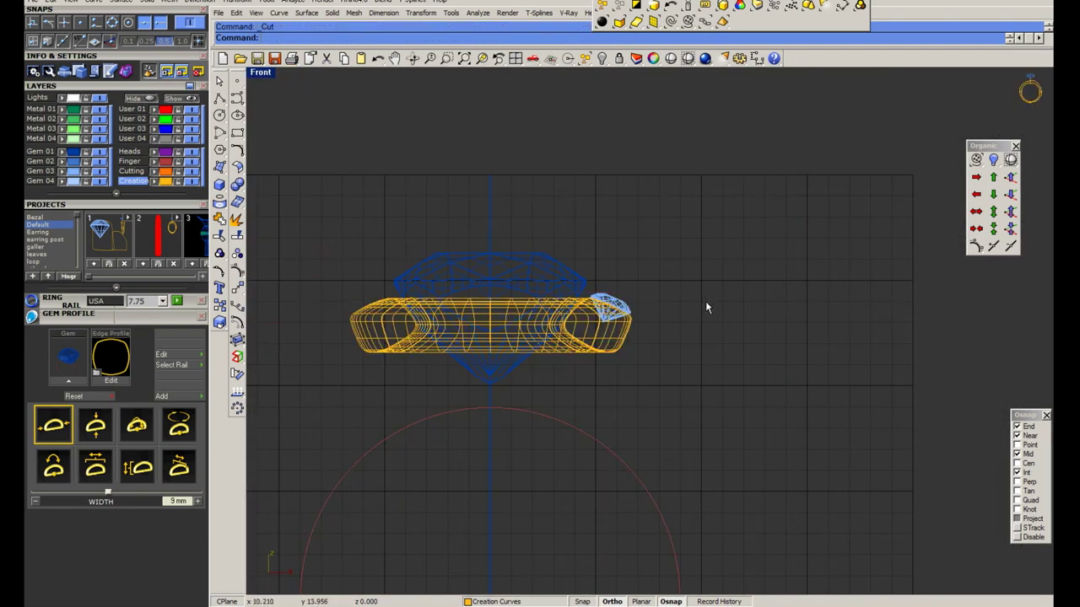
key("ctrl+z")
scroll(621, 332, "up", 3)
key("ctrl+z")
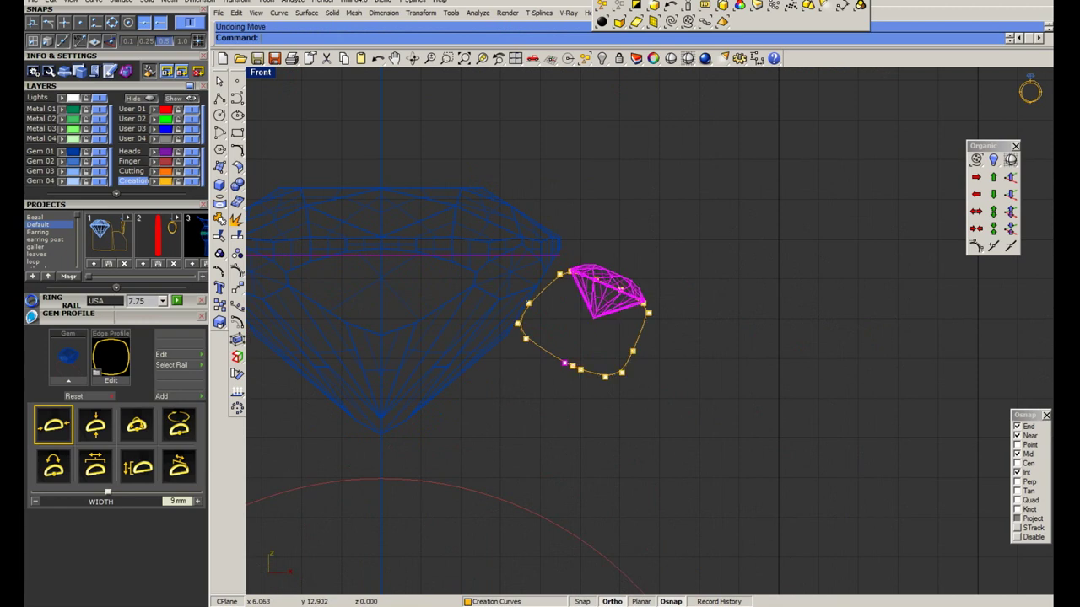
key("ctrl+z")
key("ctrl+z")
scroll(609, 329, "up", 2)
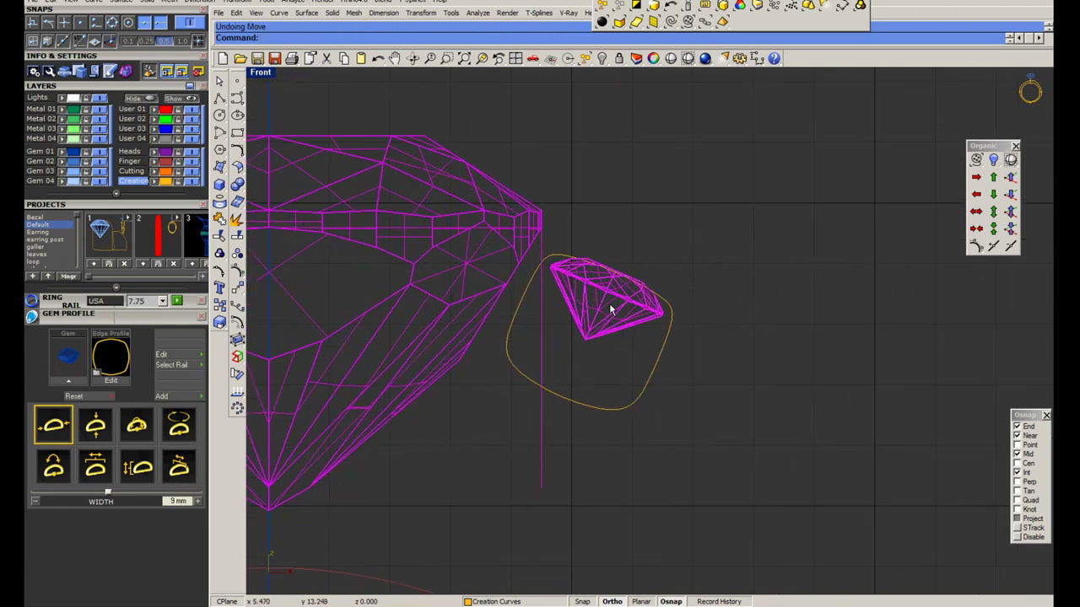
scroll(609, 305, "up", 1)
left_click(544, 253)
key("Delete")
scroll(621, 279, "down", 3)
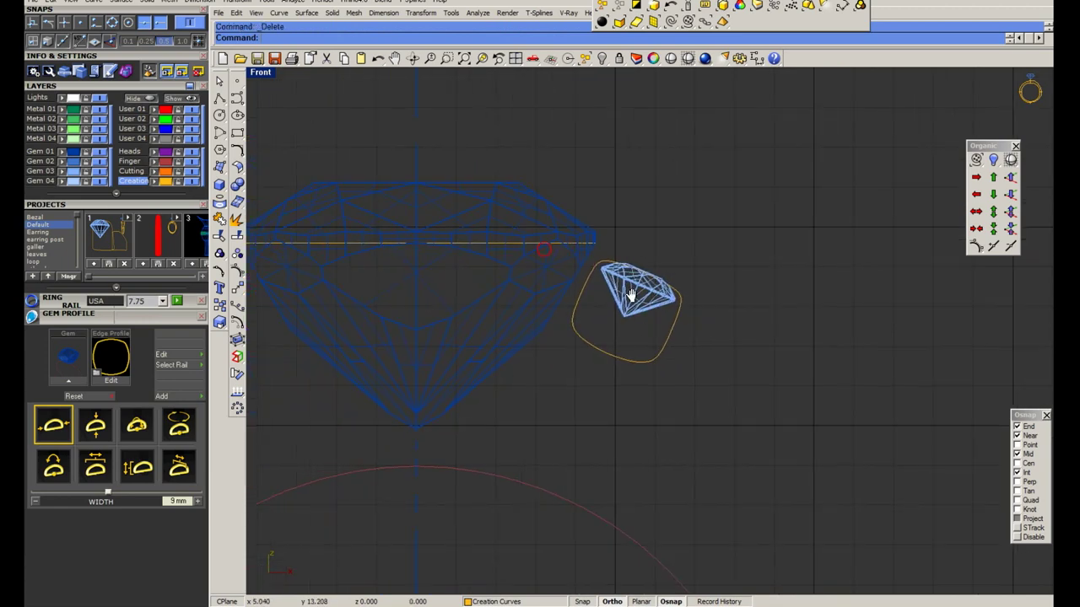
scroll(626, 249, "up", 2)
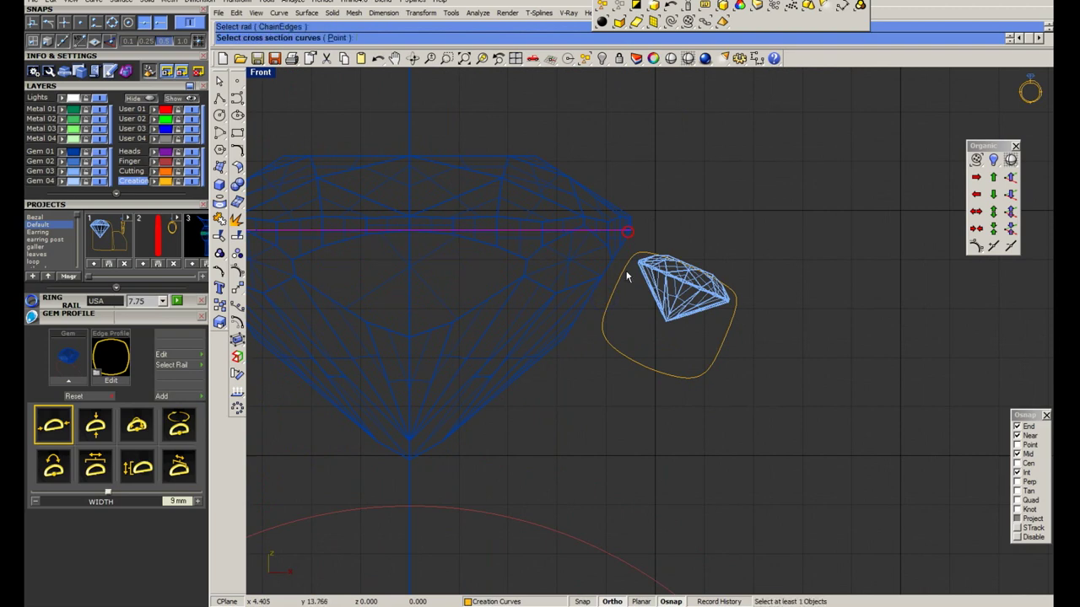
Draw a 1.0 diameter circle on the profile curve and shift it left.
left_click(605, 358)
left_click(219, 115)
scroll(641, 329, "up", 3)
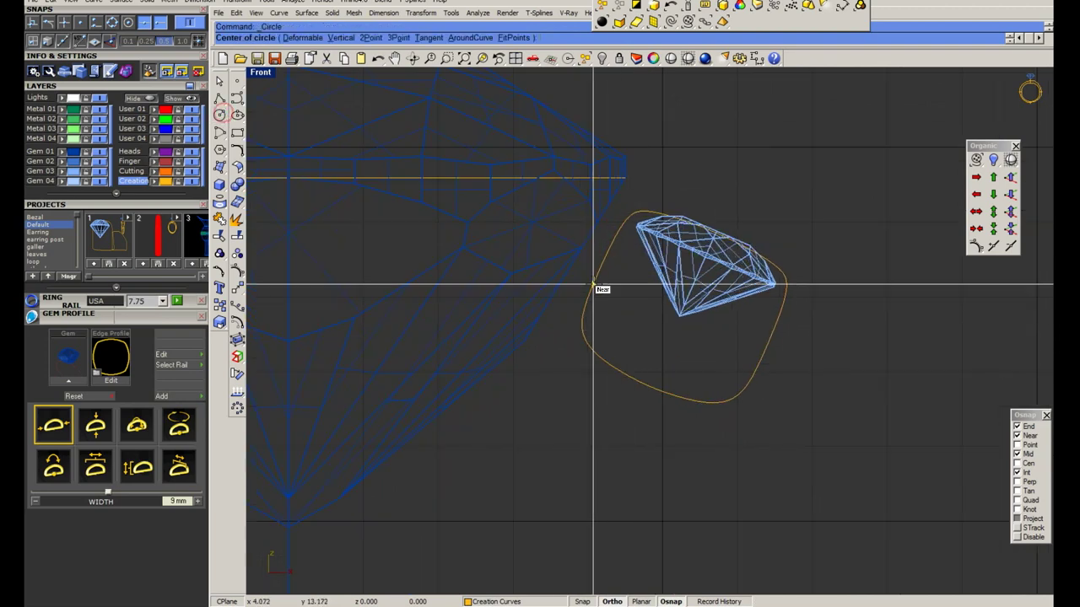
left_click(593, 285)
type("1")
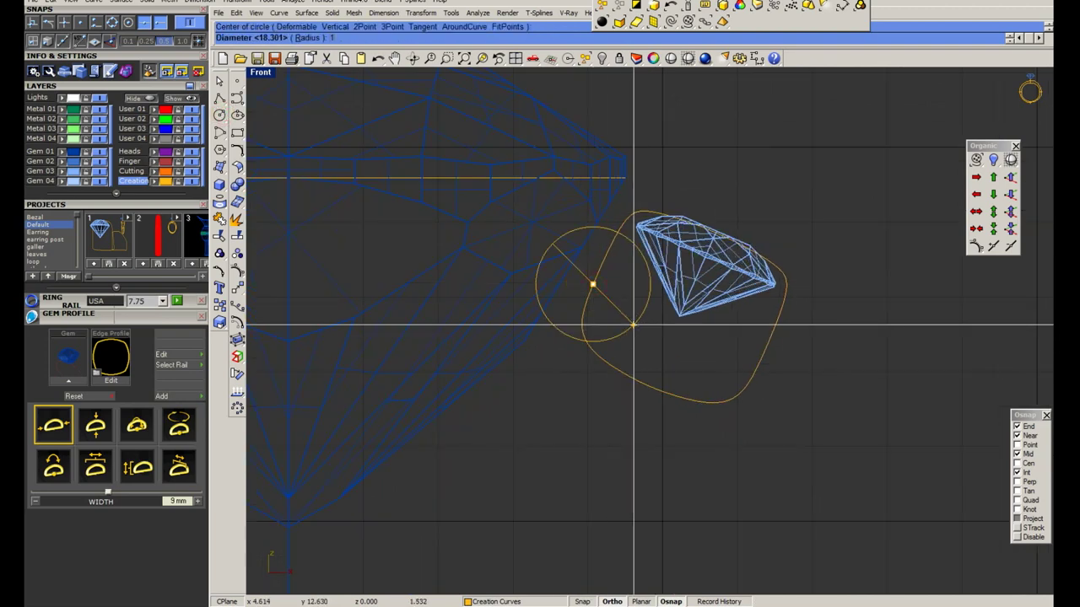
key("Return")
scroll(631, 302, "up", 1)
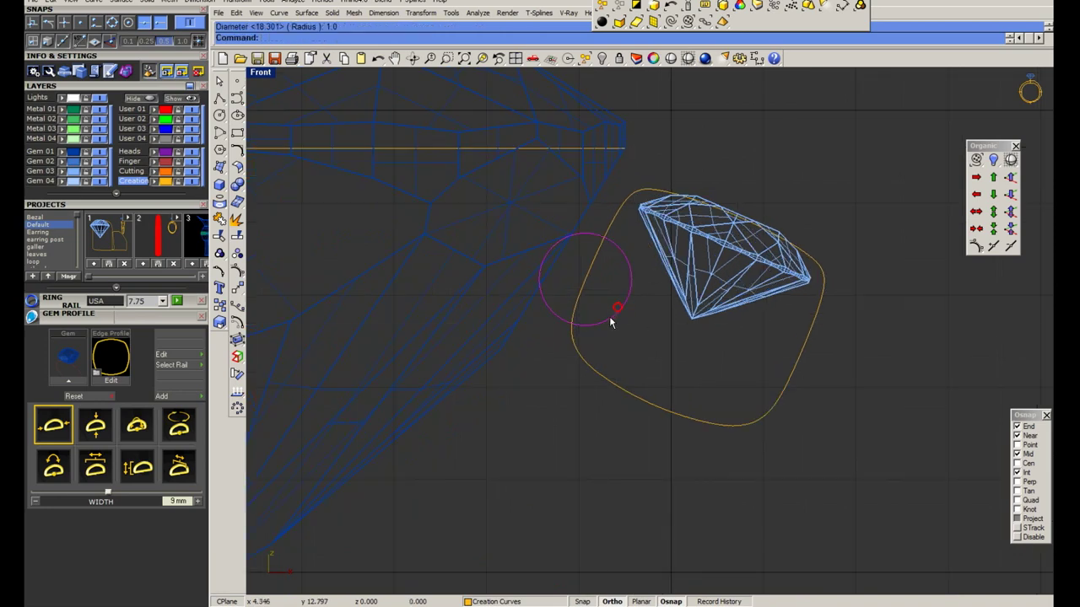
scroll(612, 345, "up", 3)
left_click_drag(626, 341, 592, 347)
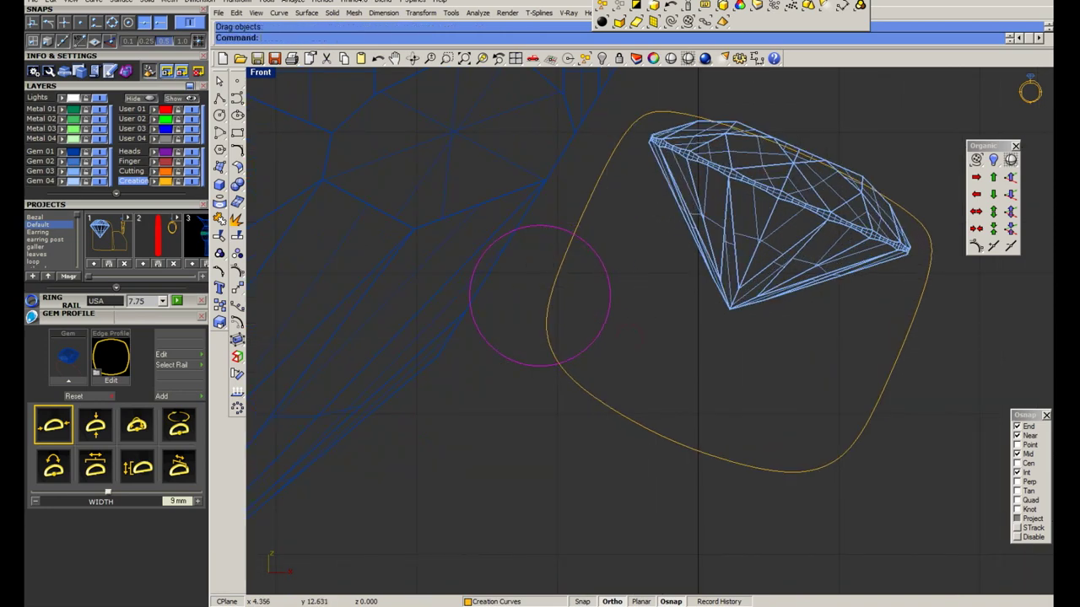
Add a line from the circle's left edge to its top and join them into one closed curve.
left_click(220, 99)
scroll(469, 306, "up", 3)
left_click(470, 297)
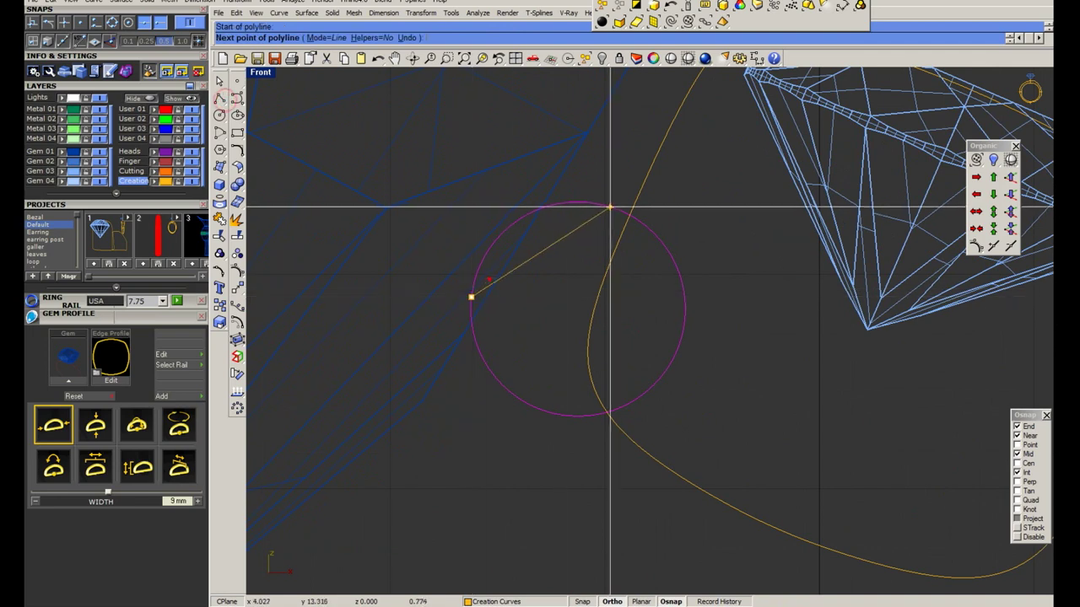
left_click(566, 204)
key("Return")
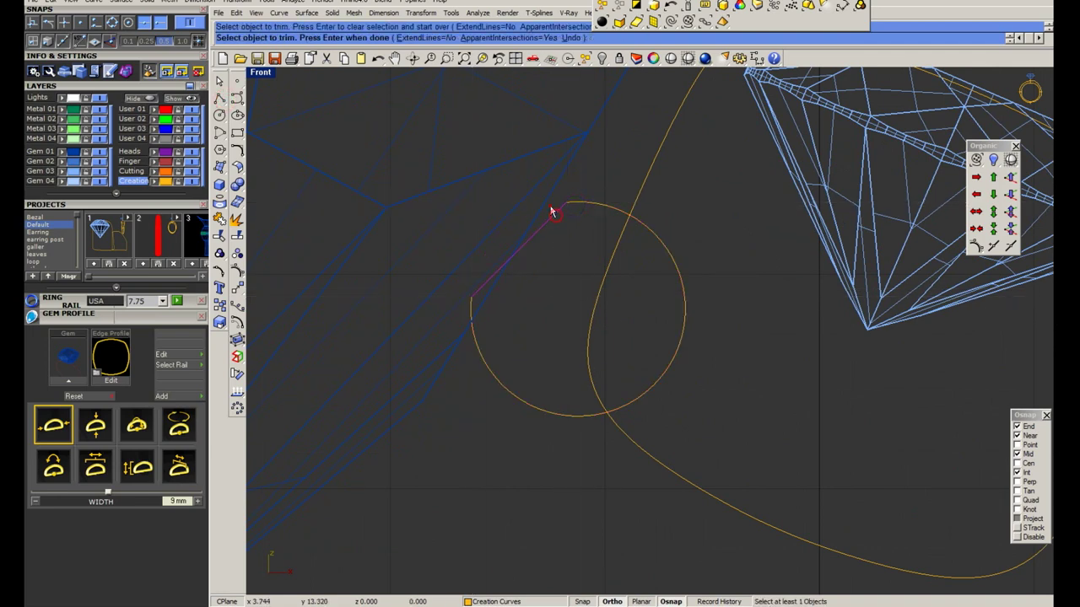
scroll(554, 212, "down", 3)
scroll(624, 267, "up", 2)
right_click_drag(624, 266, 625, 268)
type("j")
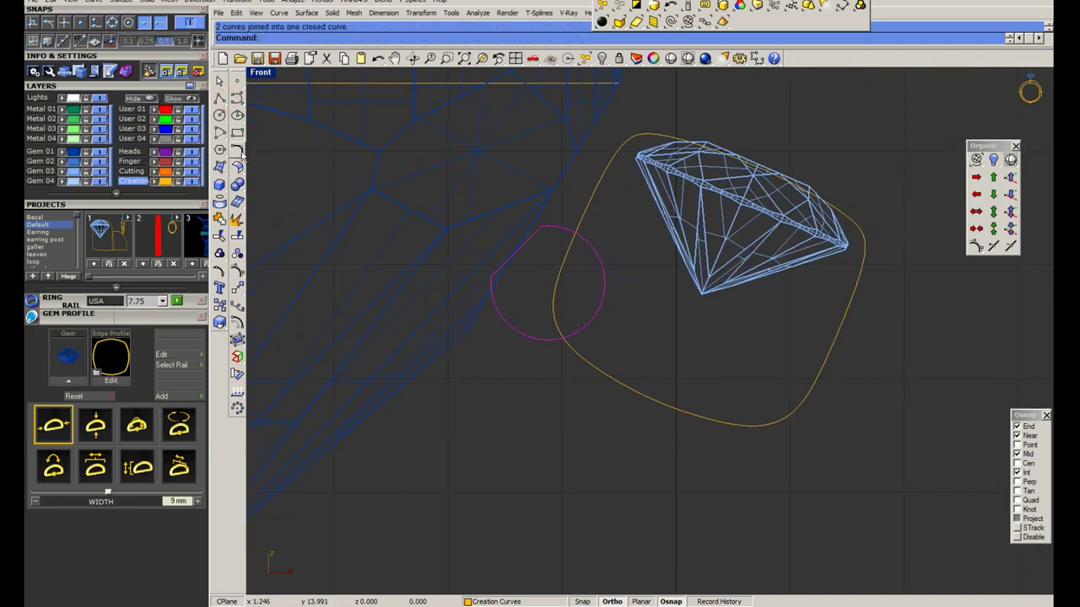
Offset the closed shape by 0.2, undoing an accidental curve move afterward.
left_click(239, 152)
left_click(350, 166)
scroll(569, 231, "up", 3)
scroll(561, 202, "up", 1)
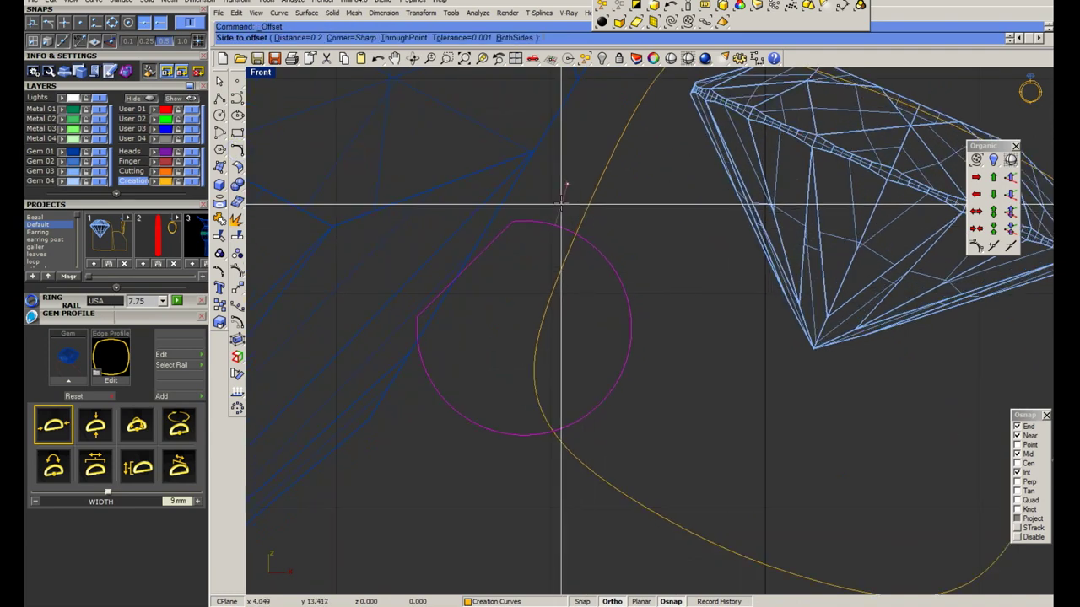
left_click(561, 205)
scroll(563, 209, "down", 3)
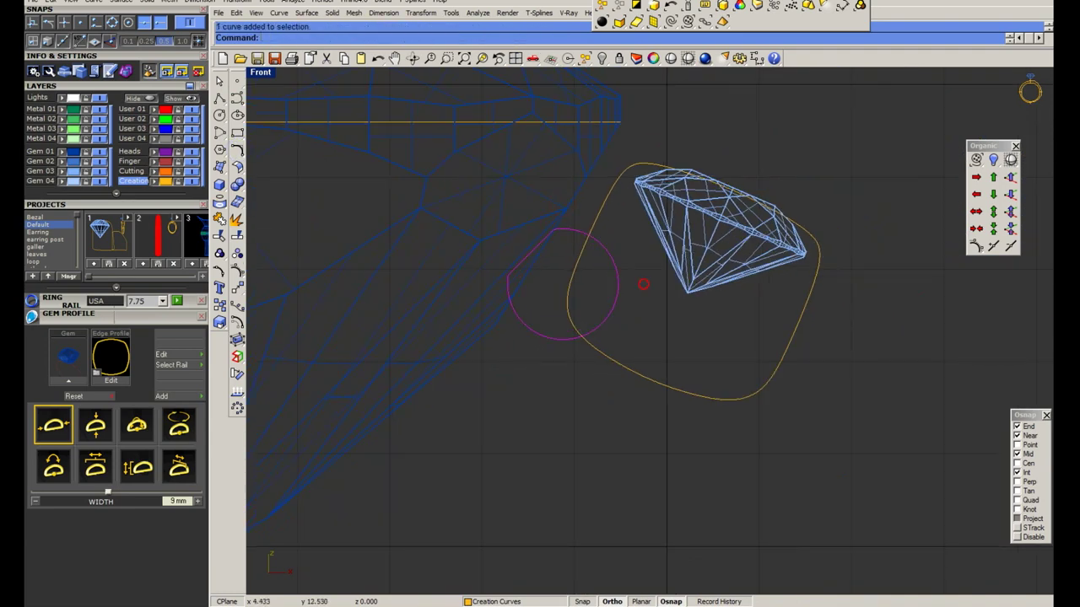
scroll(606, 318, "up", 2)
left_click_drag(606, 319, 622, 300)
scroll(607, 301, "down", 3)
scroll(608, 301, "up", 3)
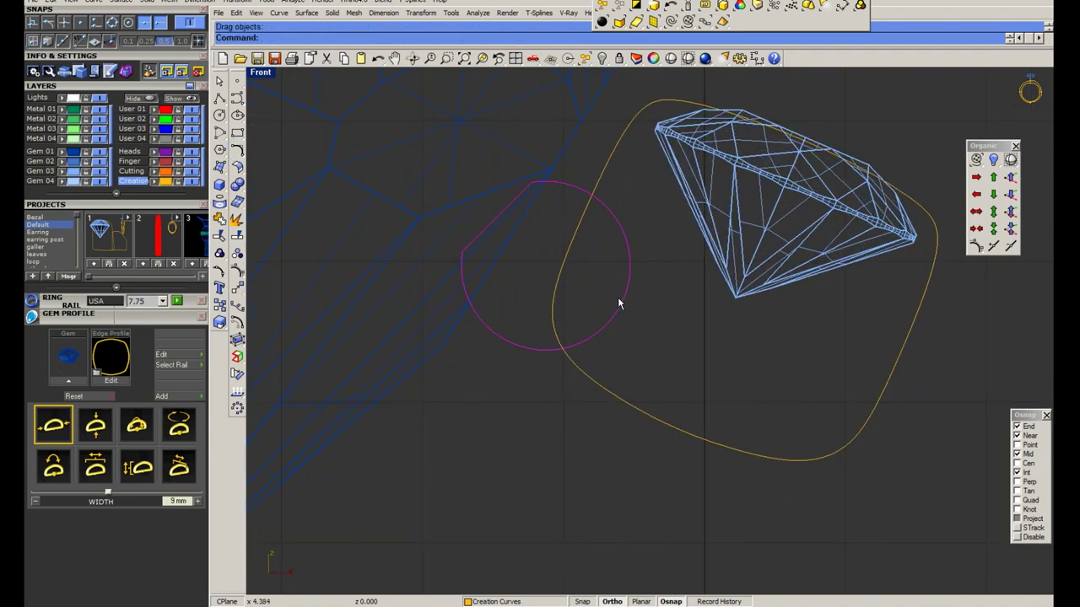
scroll(612, 310, "down", 2)
key("ctrl+z")
Save the file and delete the leftover orange curve before sweeping.
scroll(612, 309, "down", 2)
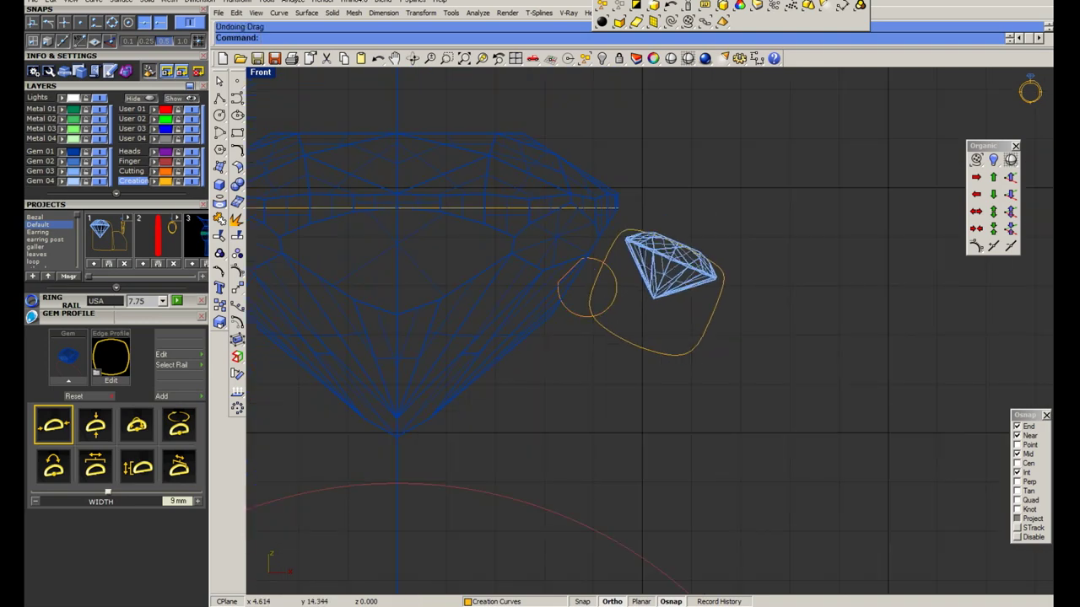
type("Sa")
key("Return")
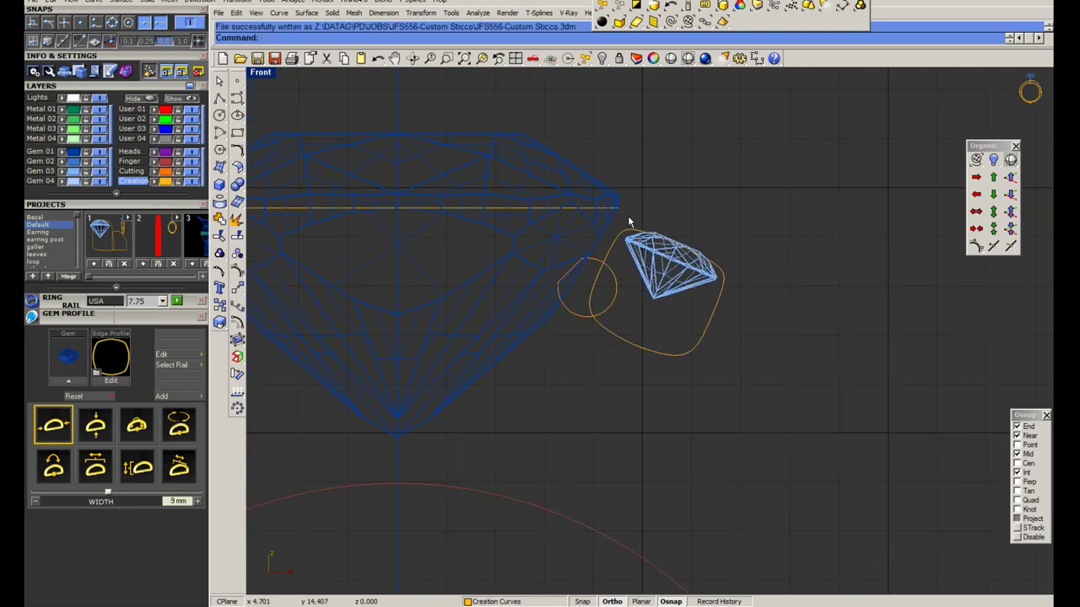
type("sweep1")
key("Return")
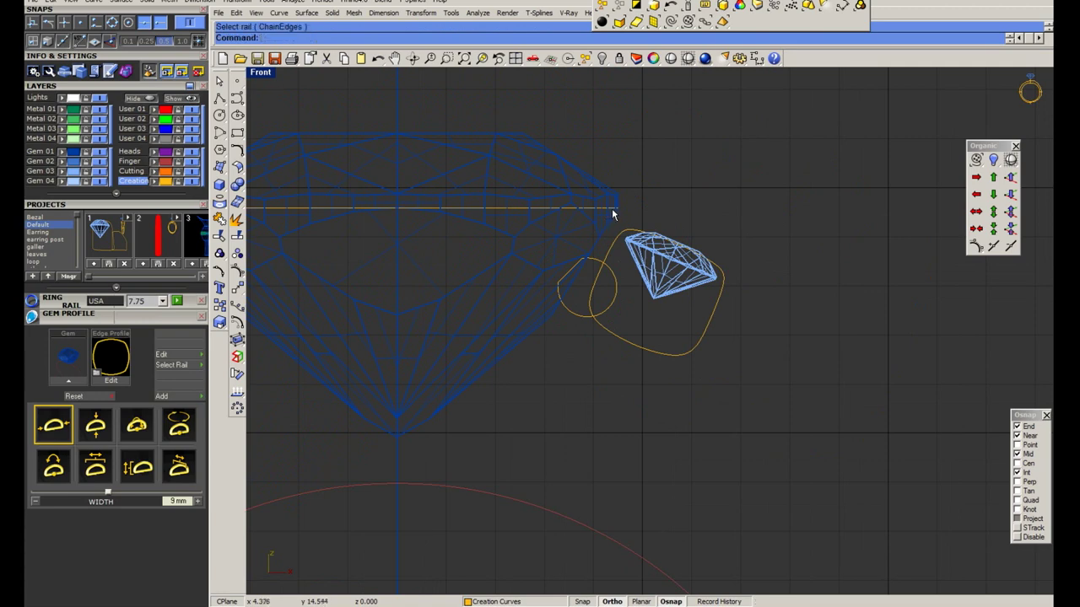
key("Escape")
left_click(612, 207)
key("Delete")
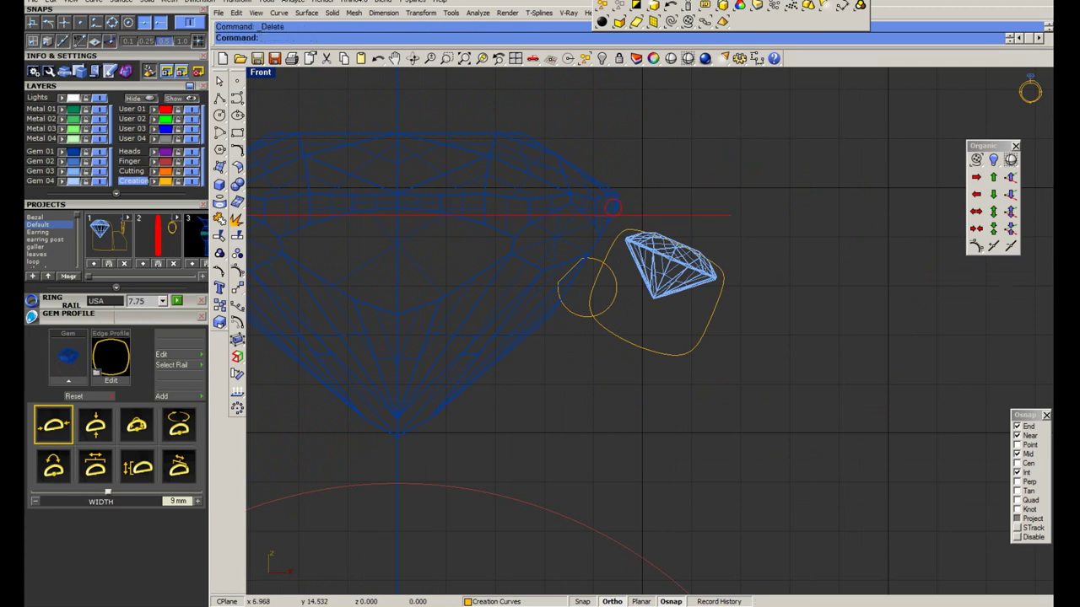
scroll(739, 219, "down", 5)
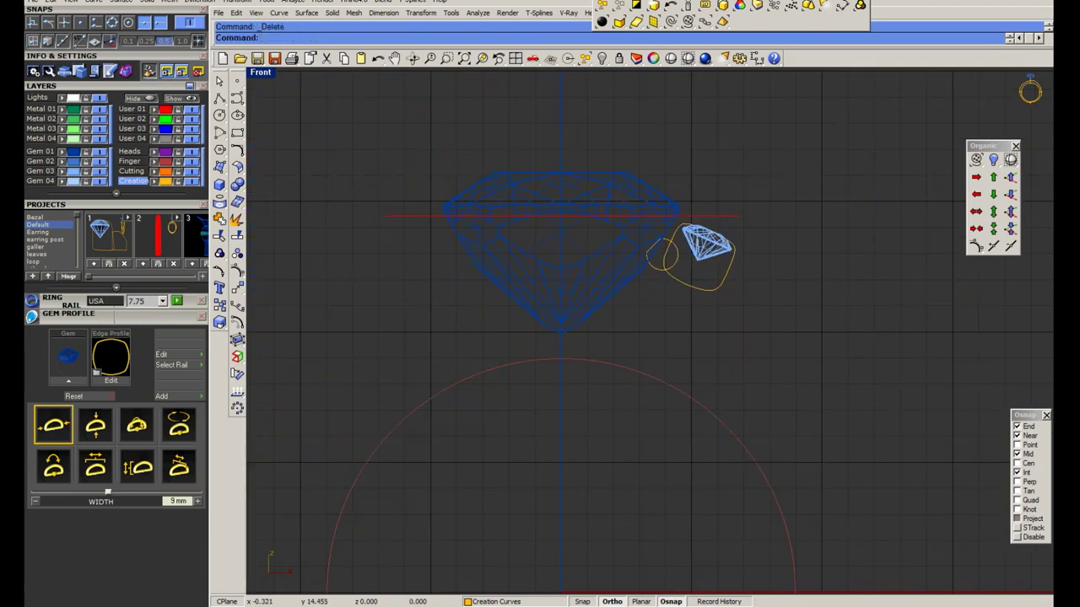
Sweep the cushion profile along the rail curve to form the orange halo band.
key("Return")
left_click(550, 217)
key("Return")
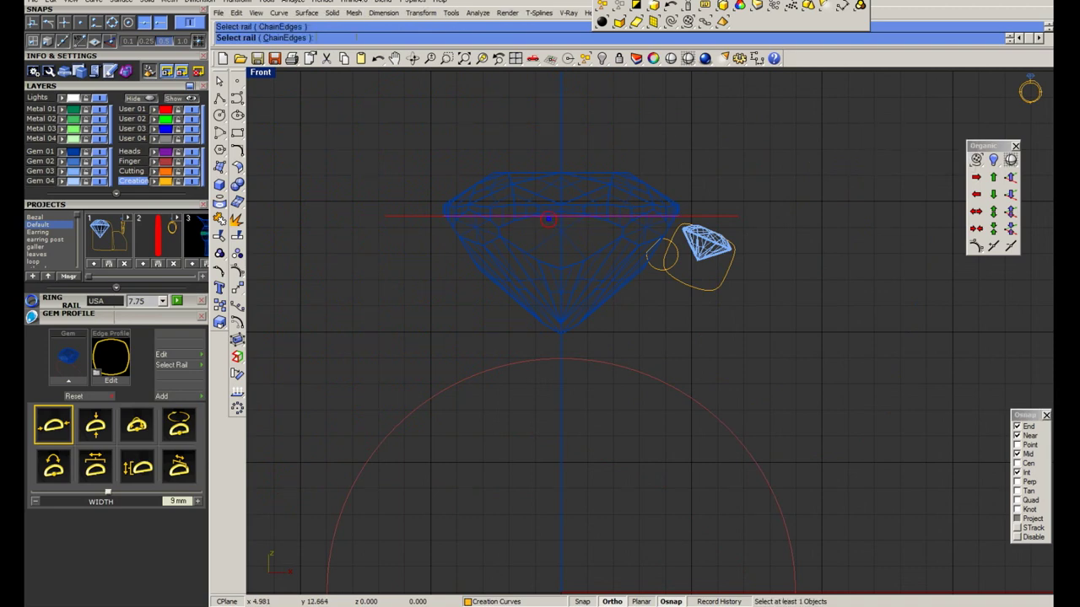
left_click(665, 268)
key("Return")
key("Return")
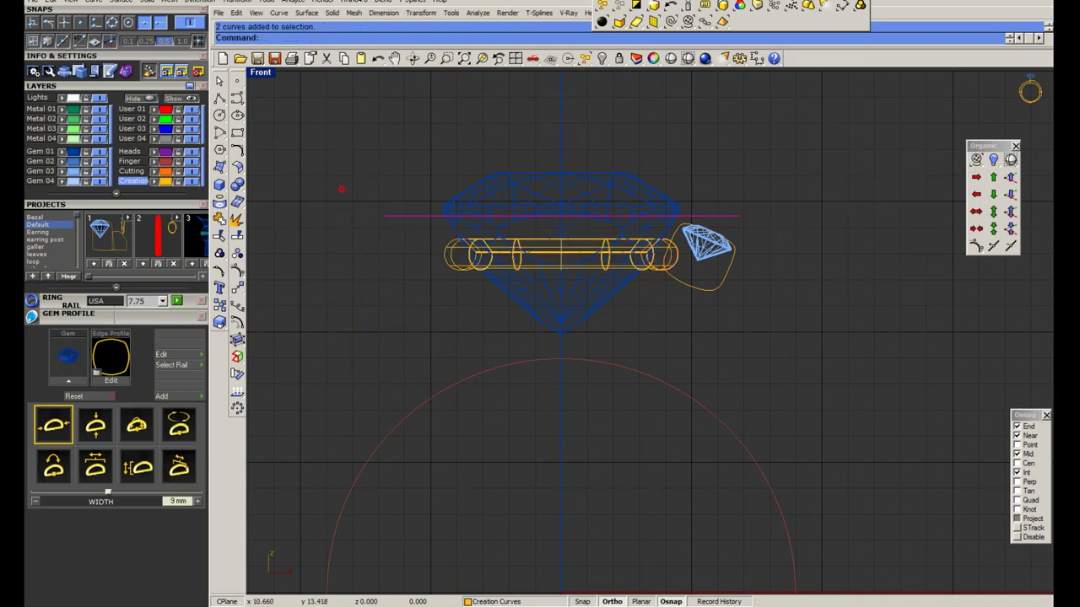
left_click(734, 259)
key("Return")
scroll(731, 242, "up", 8)
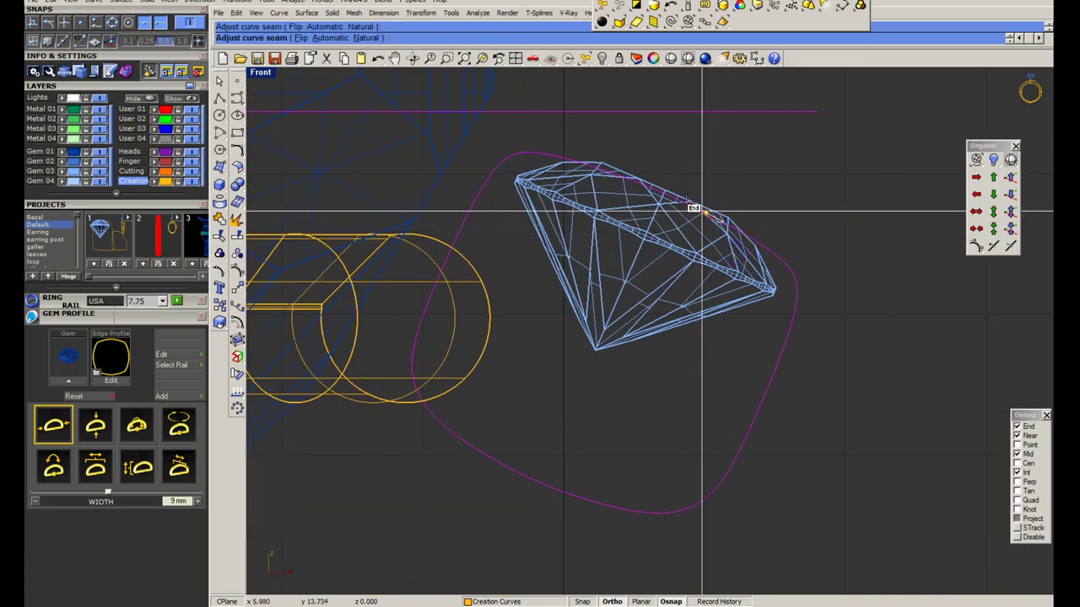
key("Return")
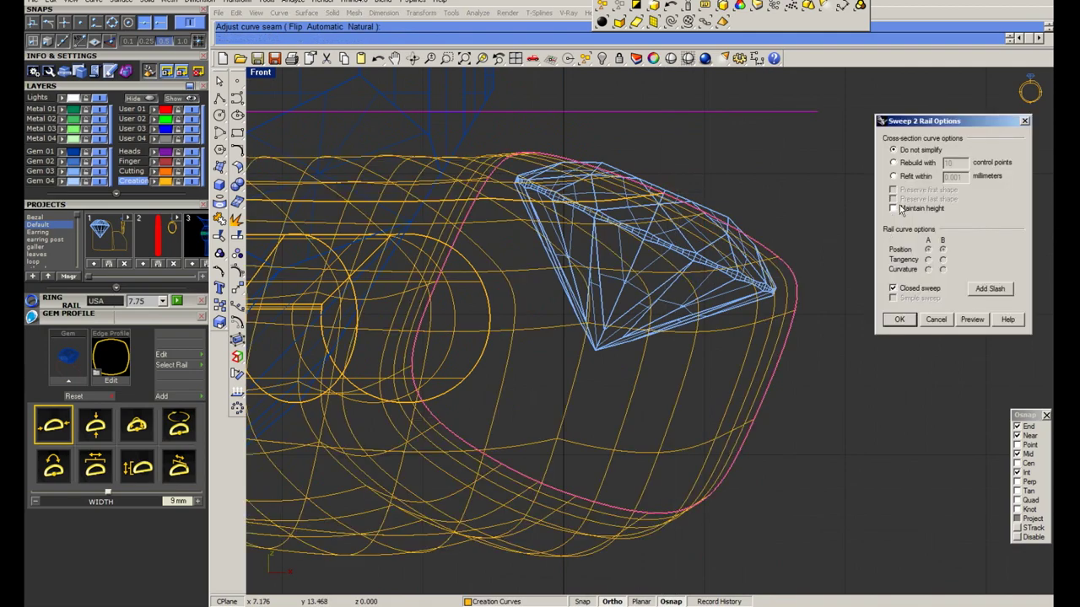
left_click(970, 319)
key("Return")
Move the small round gem 0.32 onto the halo's top edge.
left_click(646, 241)
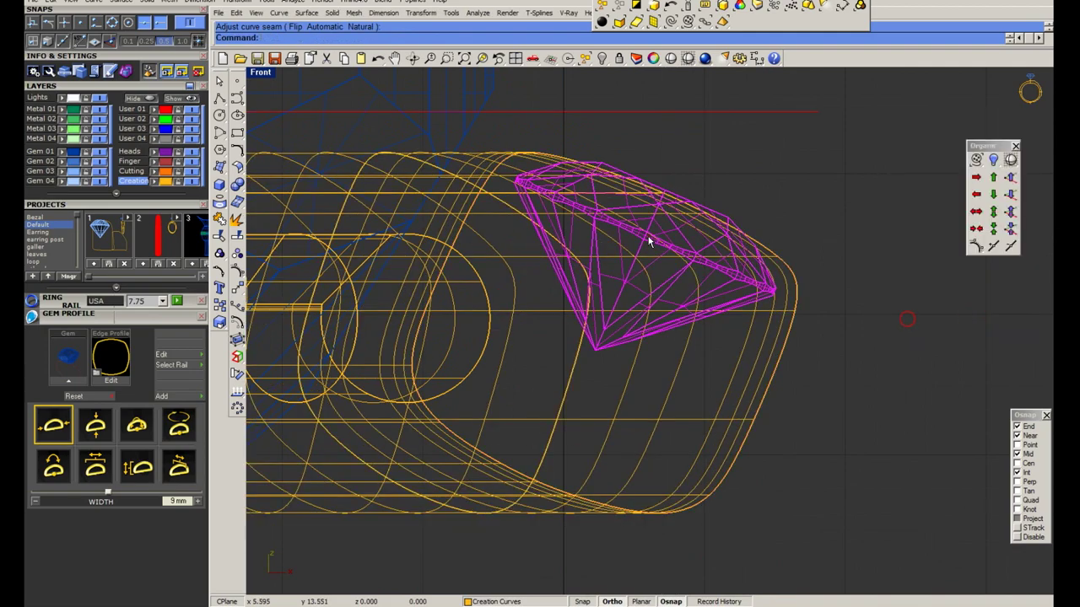
scroll(647, 238, "up", 5)
left_click(631, 295)
type(".32")
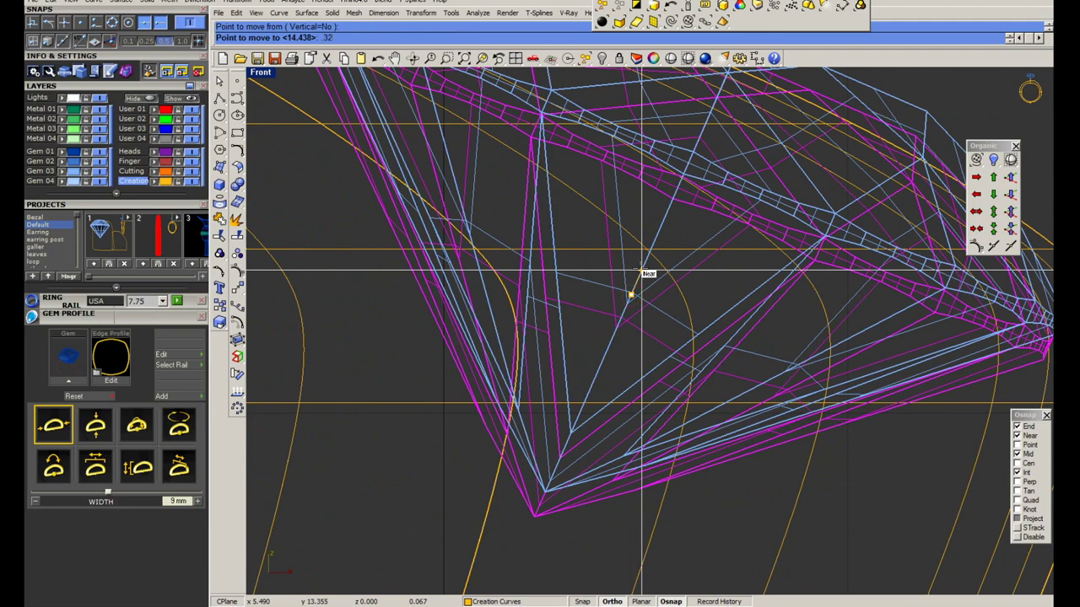
left_click(641, 272)
scroll(646, 277, "down", 5)
scroll(674, 295, "down", 5)
scroll(716, 320, "down", 2)
key("Escape")
Save the ring file, then maximize the Perspective view in Shaded mode.
key("ctrl+s")
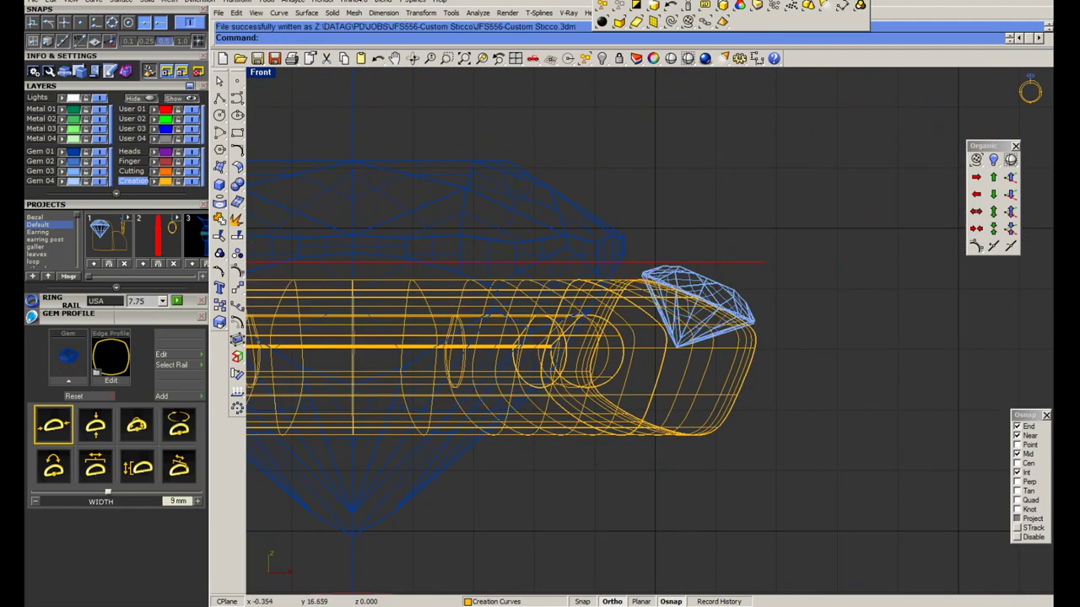
double_click(261, 72)
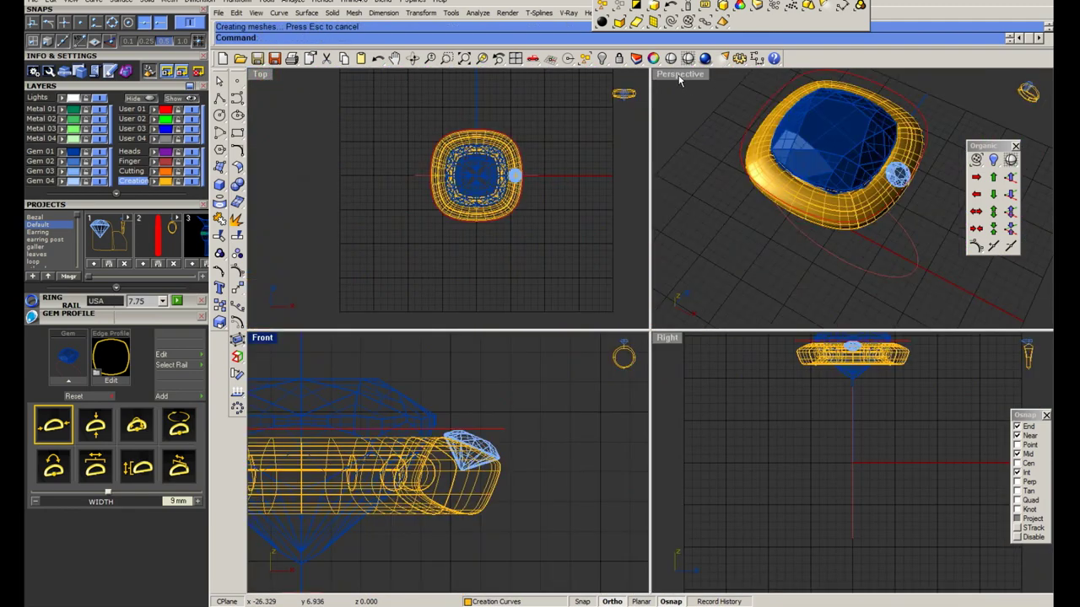
double_click(680, 74)
right_click_drag(678, 74, 709, 299)
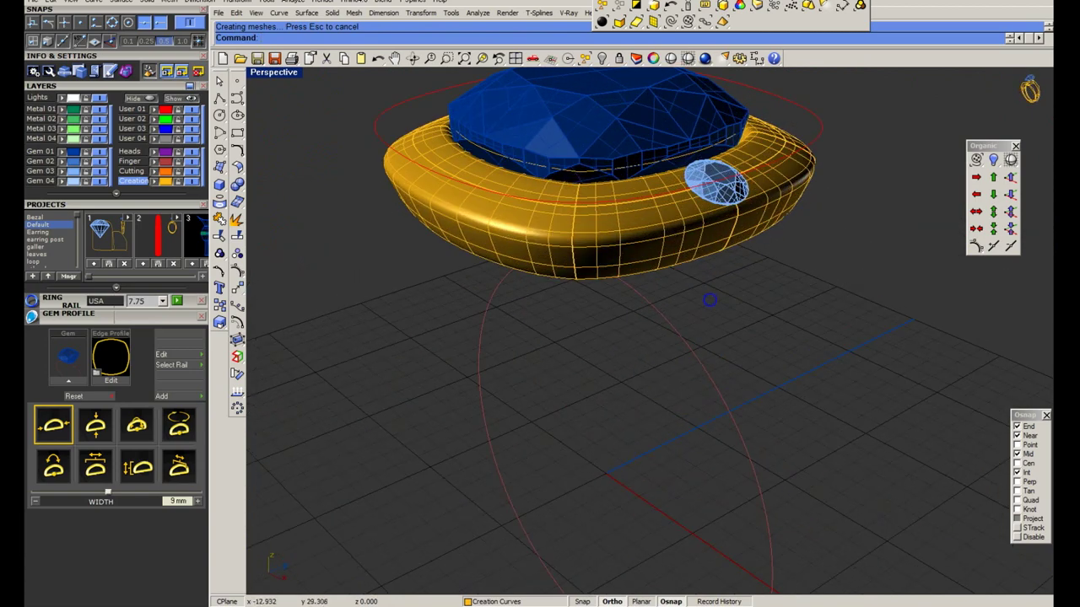
right_click_drag(712, 196, 717, 118)
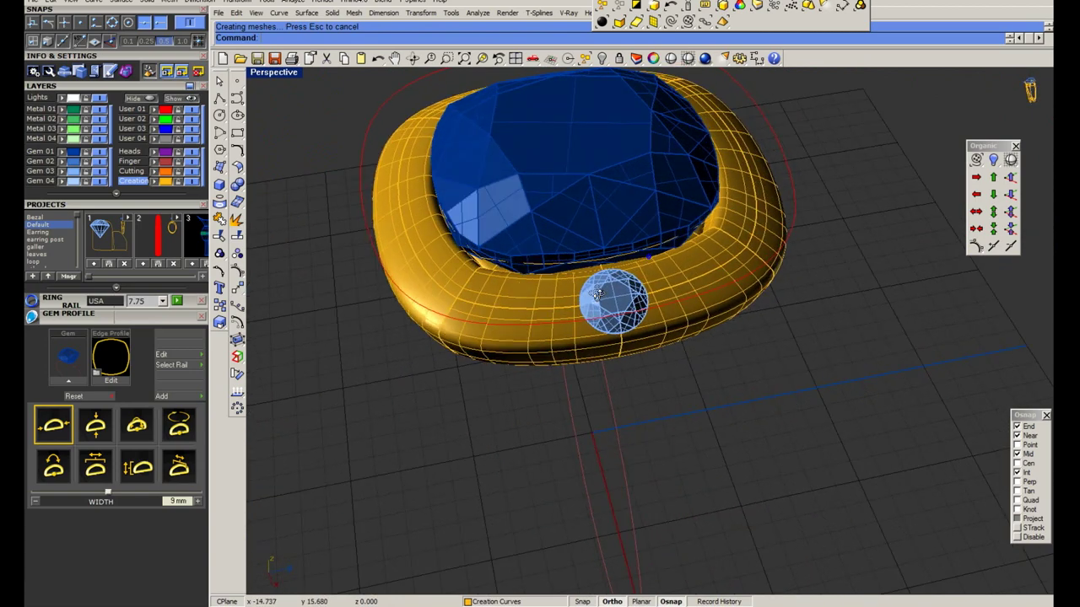
left_click(671, 58)
scroll(645, 351, "up", 3)
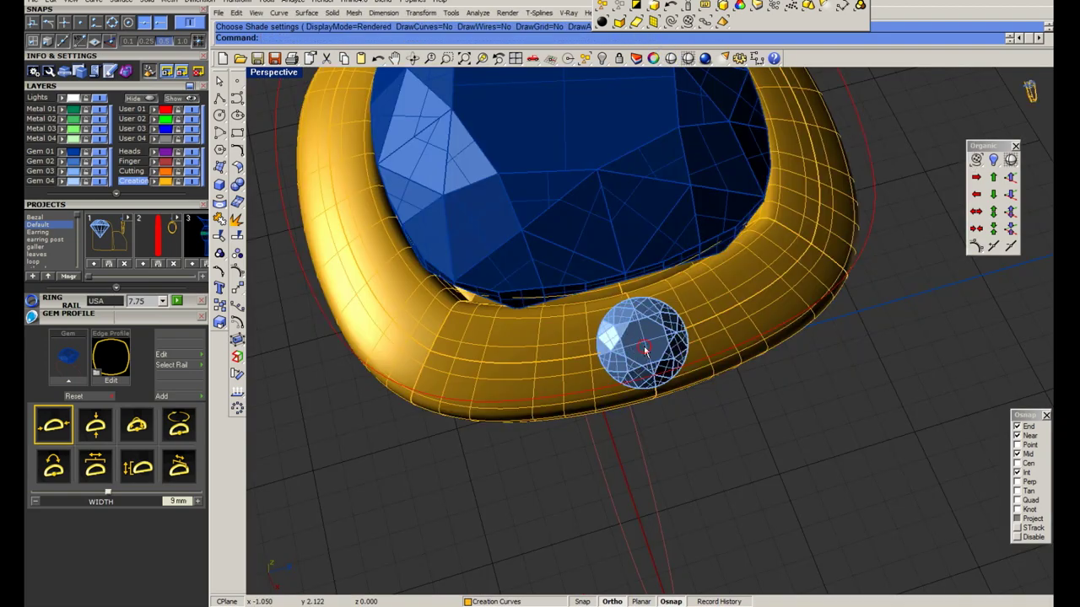
scroll(644, 351, "down", 5)
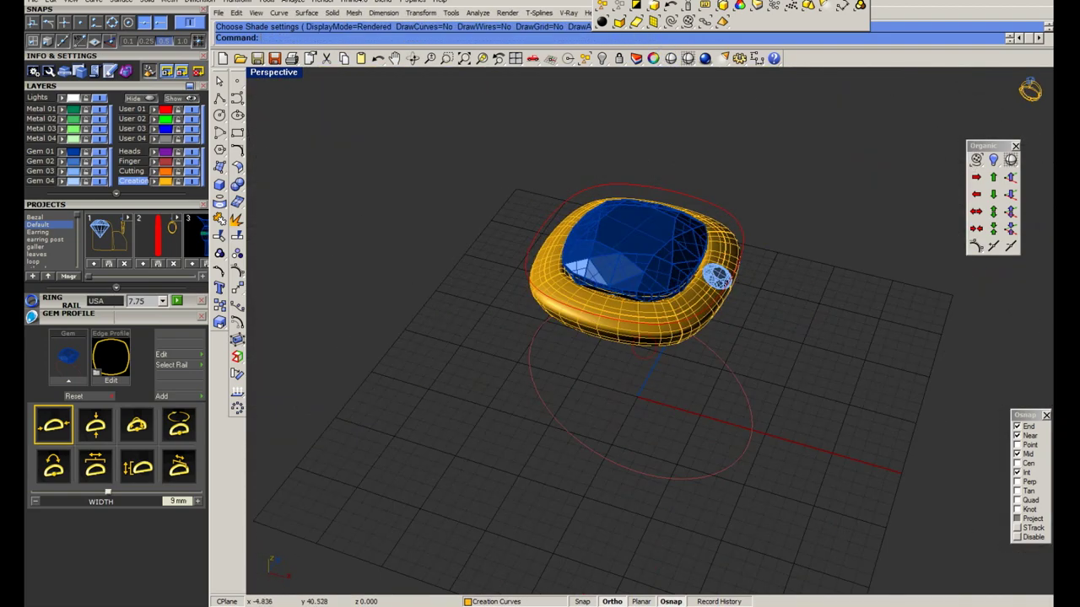
Hide the construction curves and the large cushion centre gem.
left_click(670, 23)
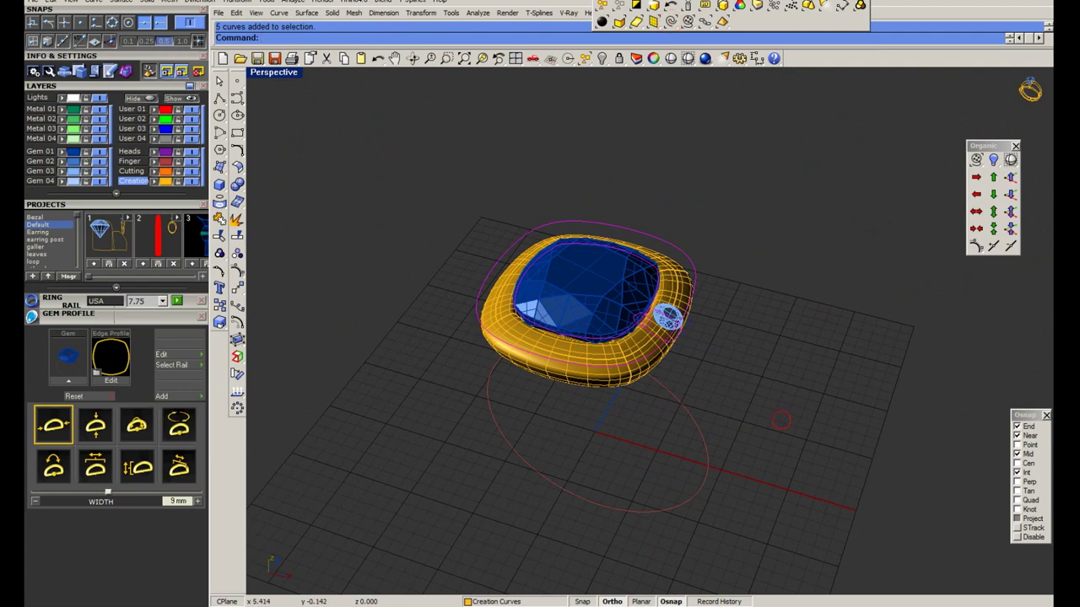
key("ctrl+h")
scroll(568, 301, "up", 3)
key("ctrl+h")
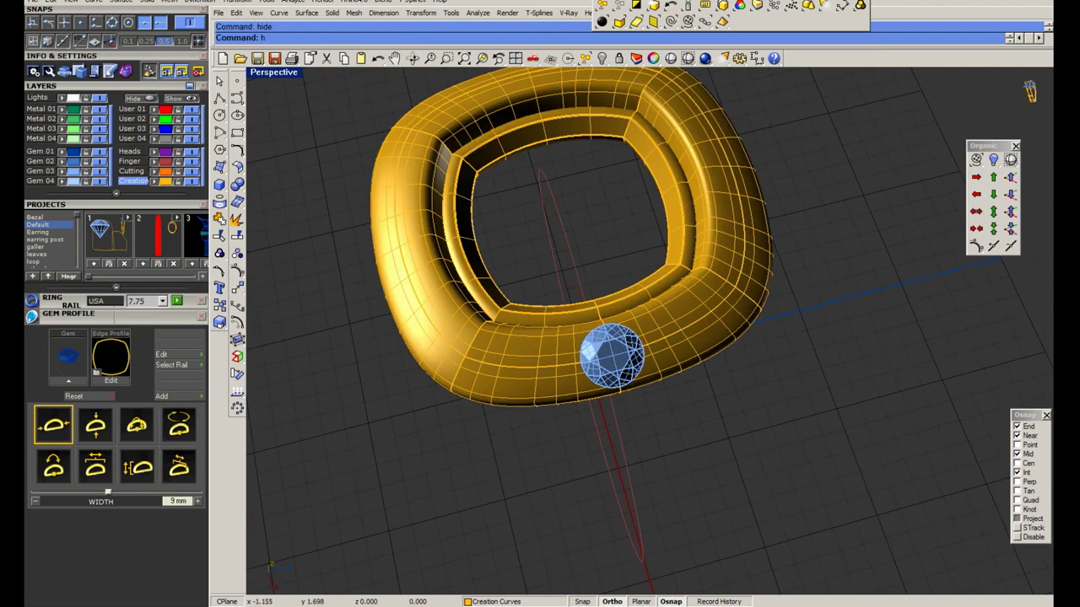
Select the halo band and bring up the middle-click General command menu.
right_click_drag(568, 298, 595, 375)
left_click(600, 380)
scroll(608, 400, "down", 3)
scroll(607, 400, "up", 3)
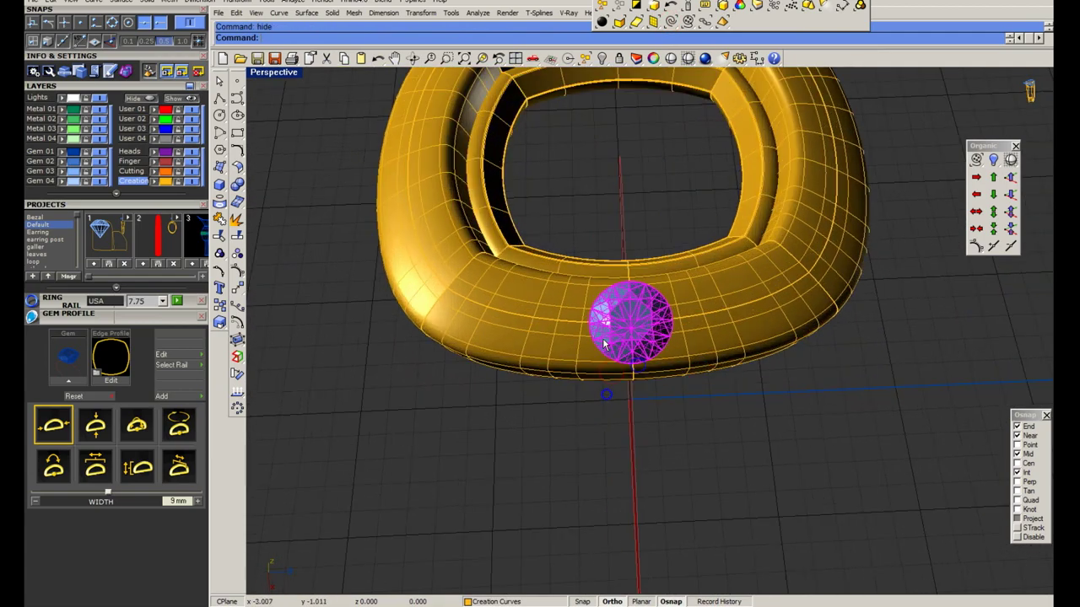
scroll(507, 373, "down", 3)
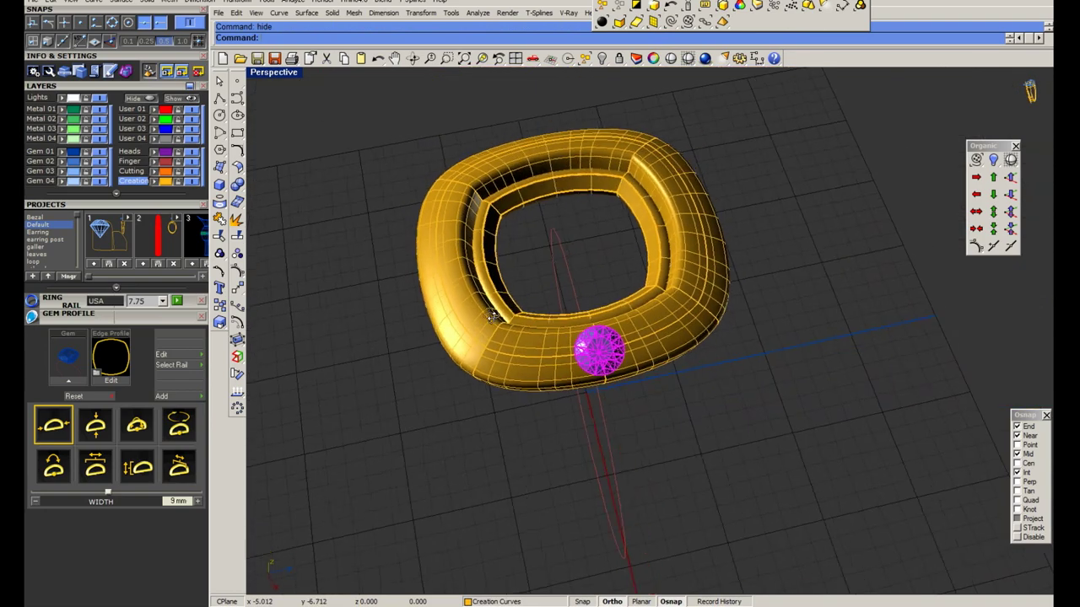
right_click_drag(540, 363, 507, 374)
scroll(507, 373, "up", 3)
key("Escape")
scroll(550, 365, "up", 2)
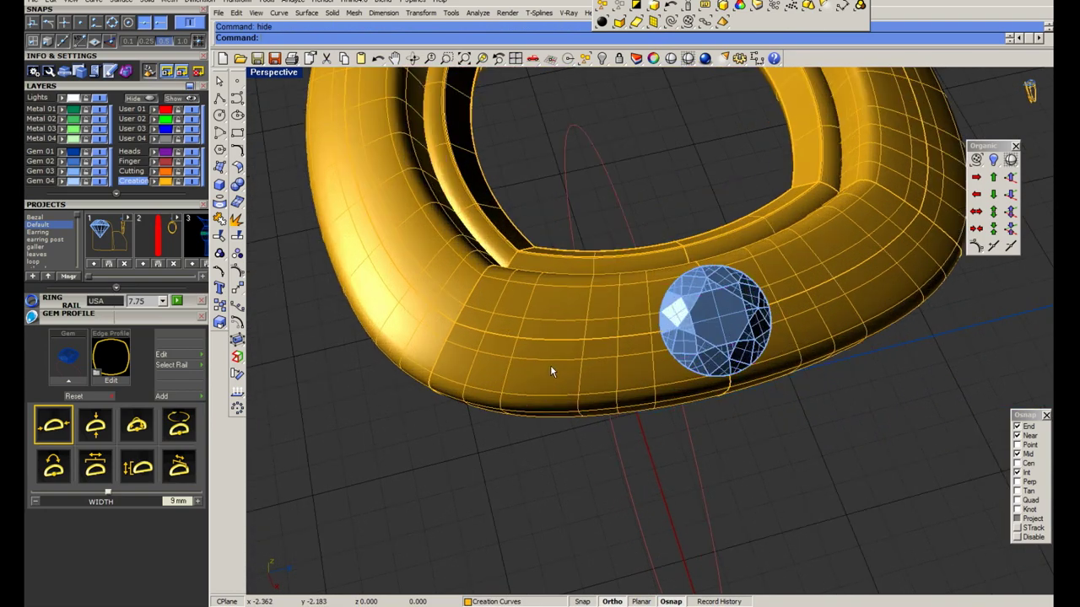
left_click(550, 365)
middle_click(553, 362)
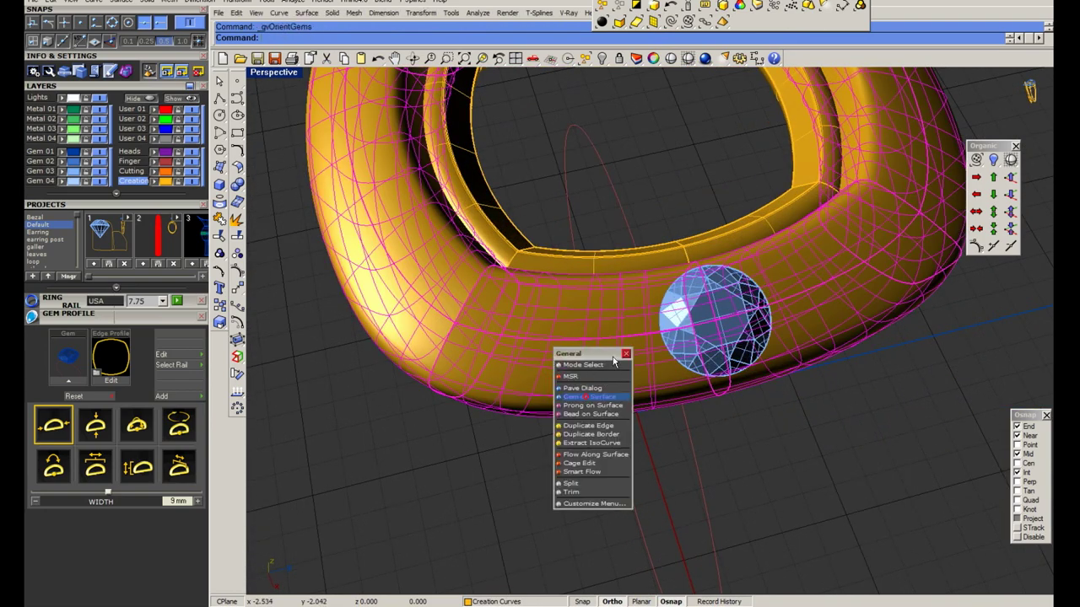
Place two round gems on the halo with Gem On Surface, then undo the misplaced ones.
left_click(589, 397)
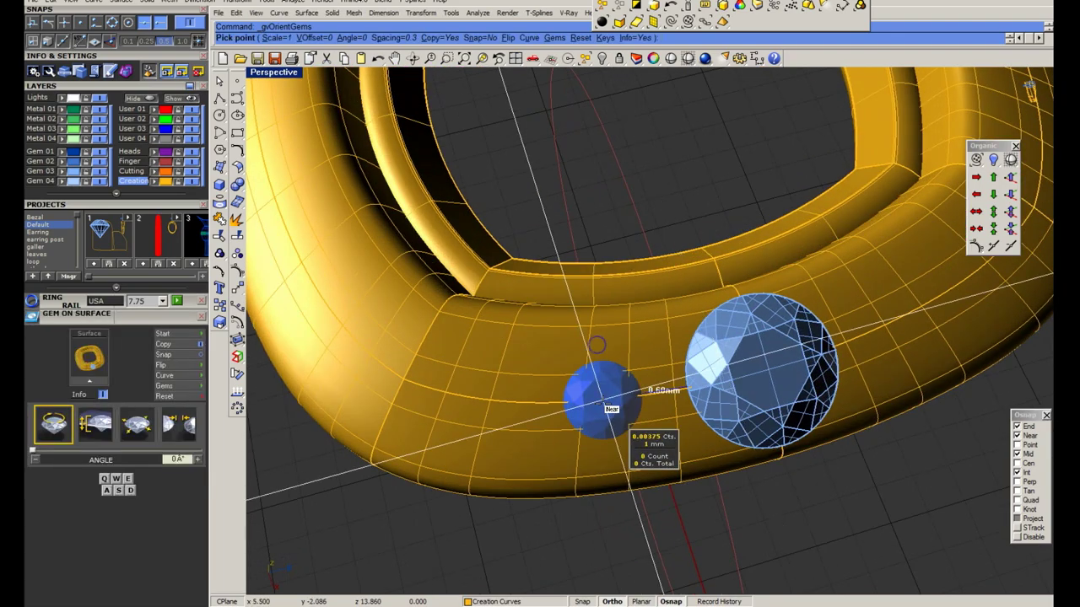
scroll(616, 408, "up", 4)
scroll(606, 406, "up", 2)
scroll(604, 406, "up", 1)
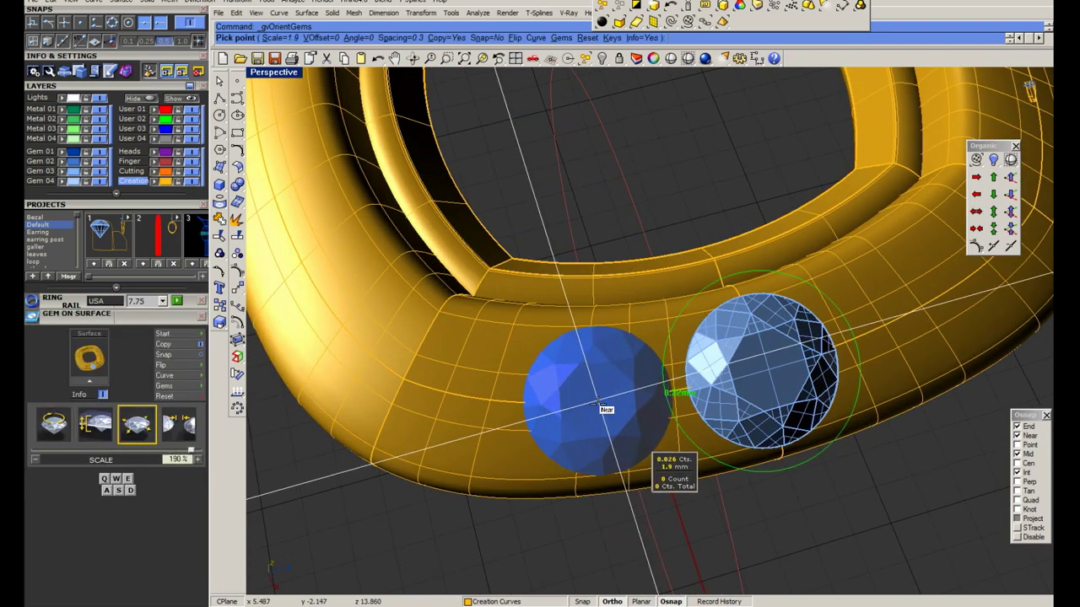
scroll(602, 406, "up", 1)
scroll(599, 407, "up", 2)
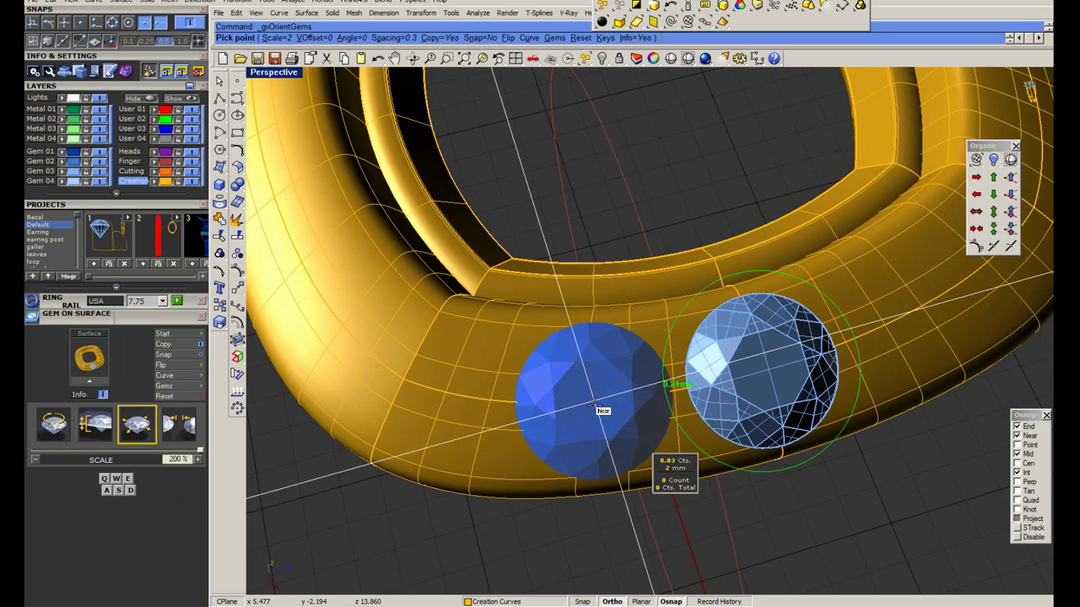
left_click(595, 407)
right_click_drag(594, 407, 583, 396)
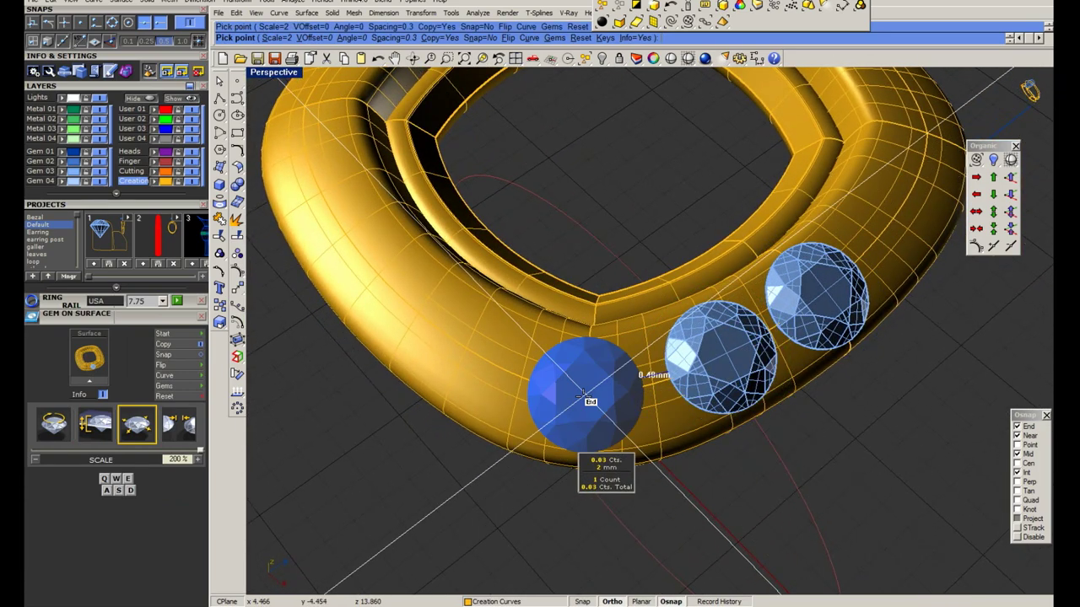
left_click(583, 394)
right_click_drag(584, 395, 594, 413)
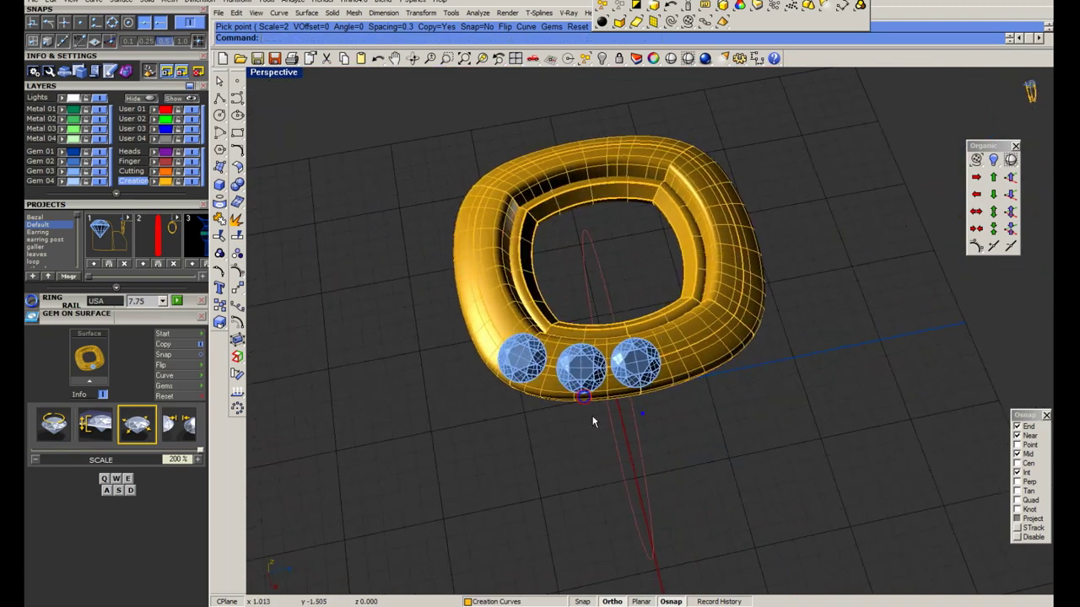
scroll(587, 382, "up", 3)
key("ctrl+z")
key("ctrl+z")
Re-run Gem On Surface and place two gems beside the first, making a row of three.
right_click_drag(594, 375, 585, 359)
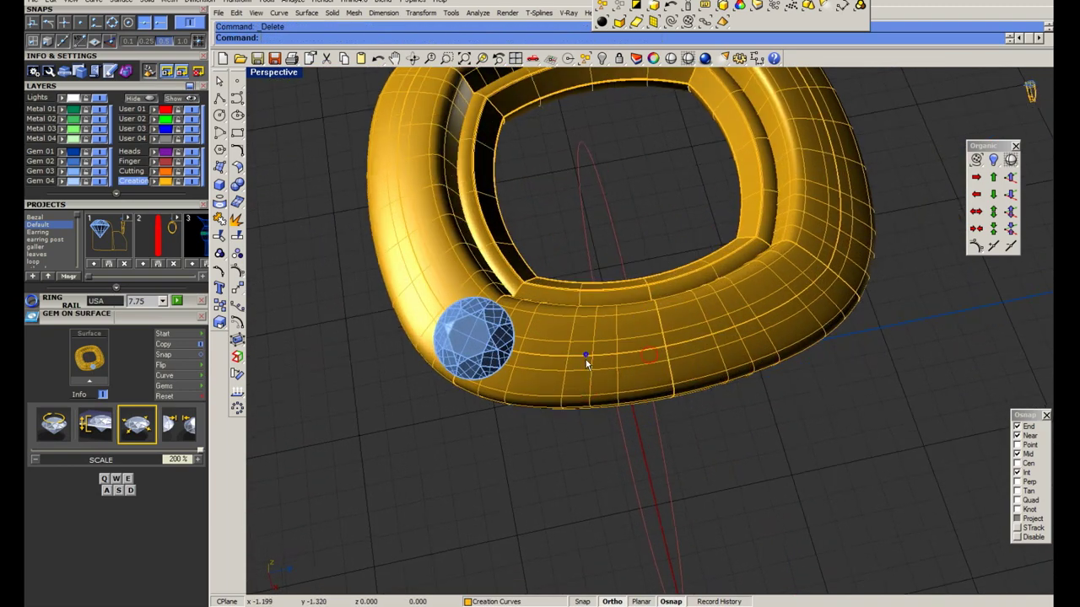
scroll(557, 363, "up", 5)
key("Return")
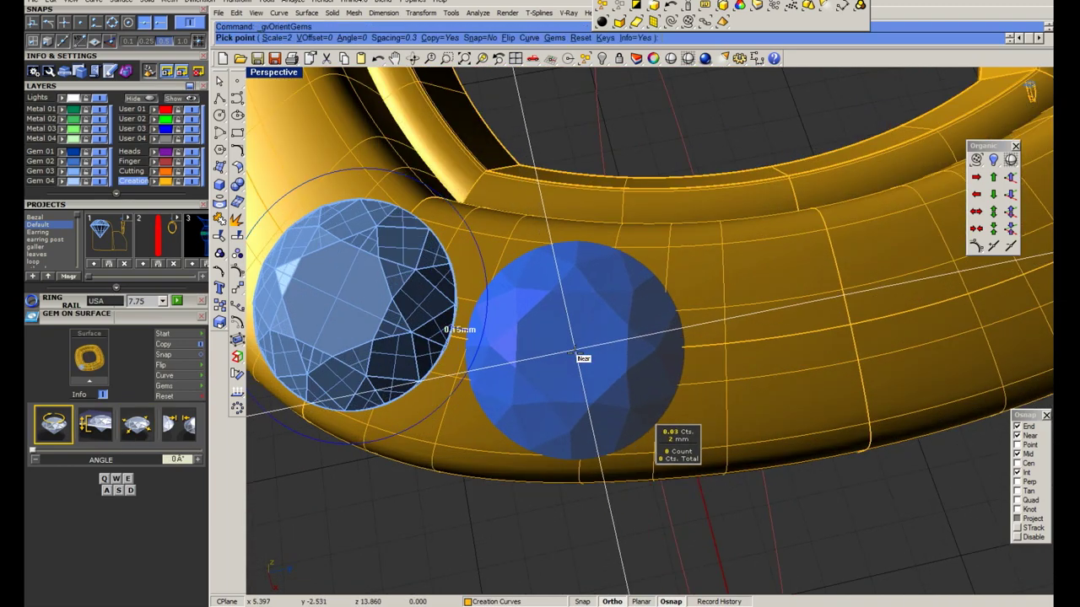
left_click(578, 354)
scroll(574, 354, "down", 3)
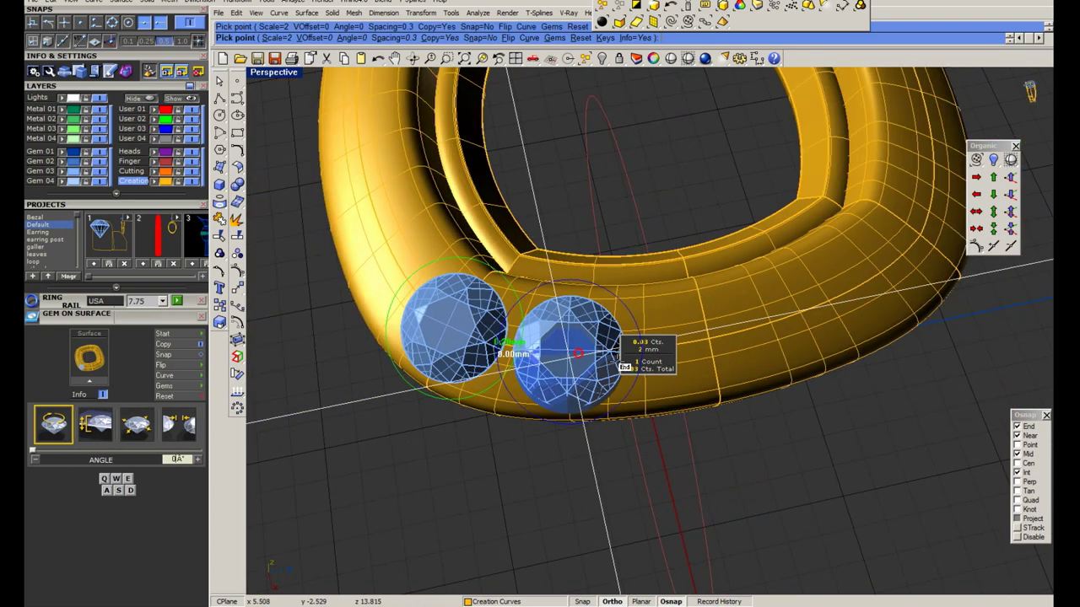
scroll(705, 344, "up", 2)
left_click(706, 344)
key("Return")
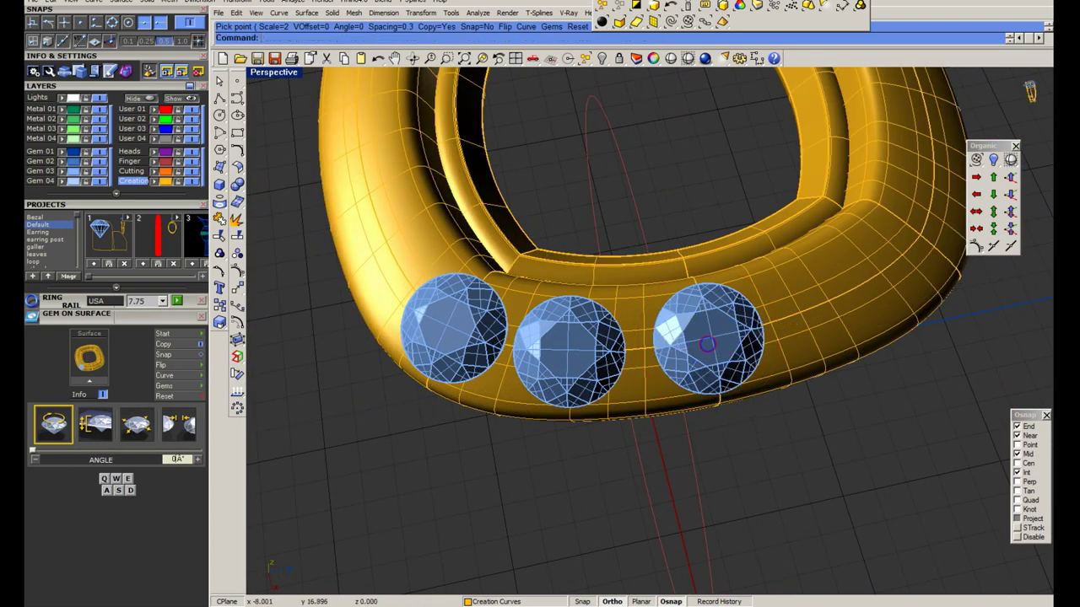
Check the new gems by selecting a gem and the ring, then reselect the ring and one gem.
scroll(591, 354, "down", 3)
right_click_drag(590, 354, 649, 405)
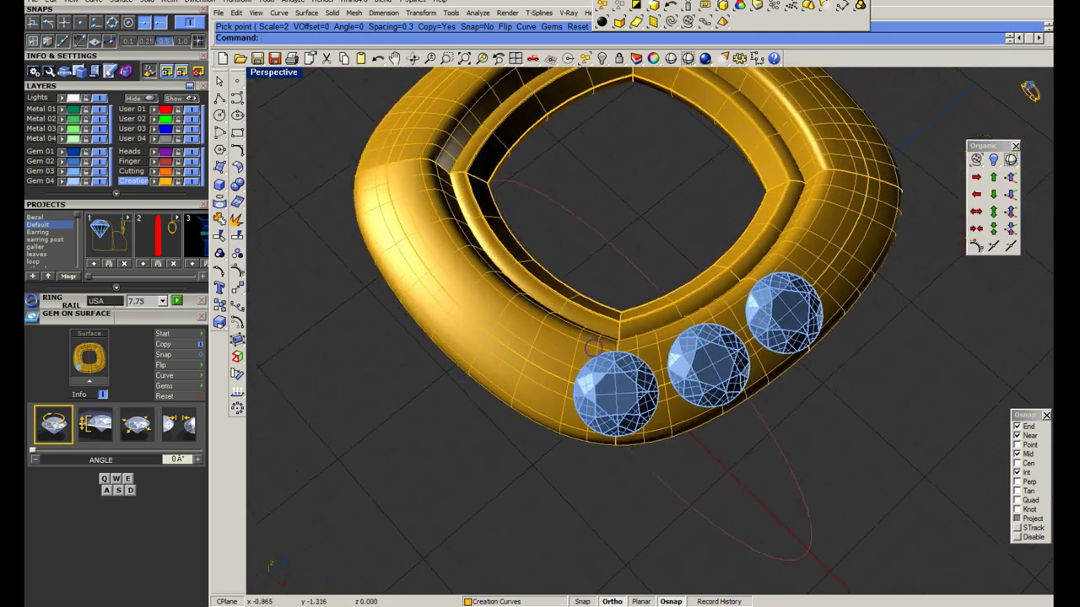
scroll(651, 408, "up", 4)
left_click(651, 408)
scroll(641, 405, "down", 3)
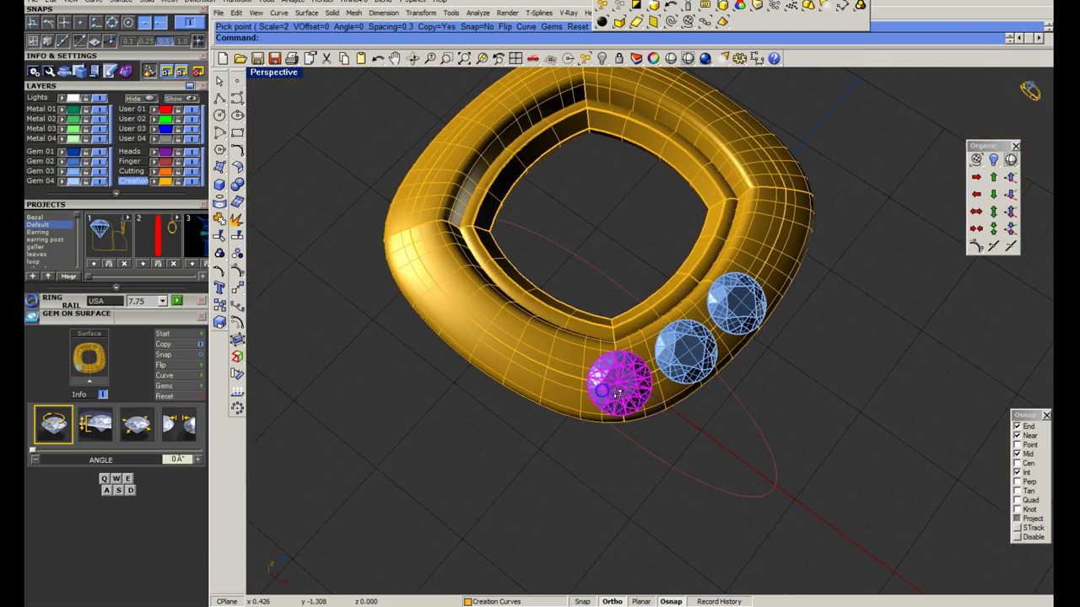
scroll(625, 410, "up", 3)
scroll(620, 409, "down", 2)
scroll(573, 396, "down", 2)
left_click(544, 386)
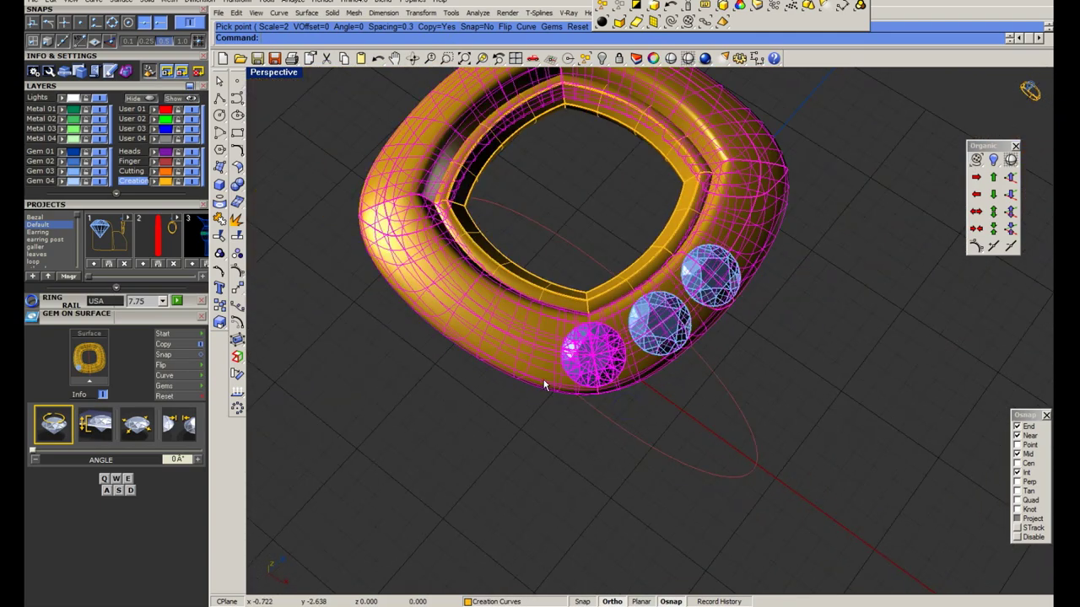
left_click(263, 85)
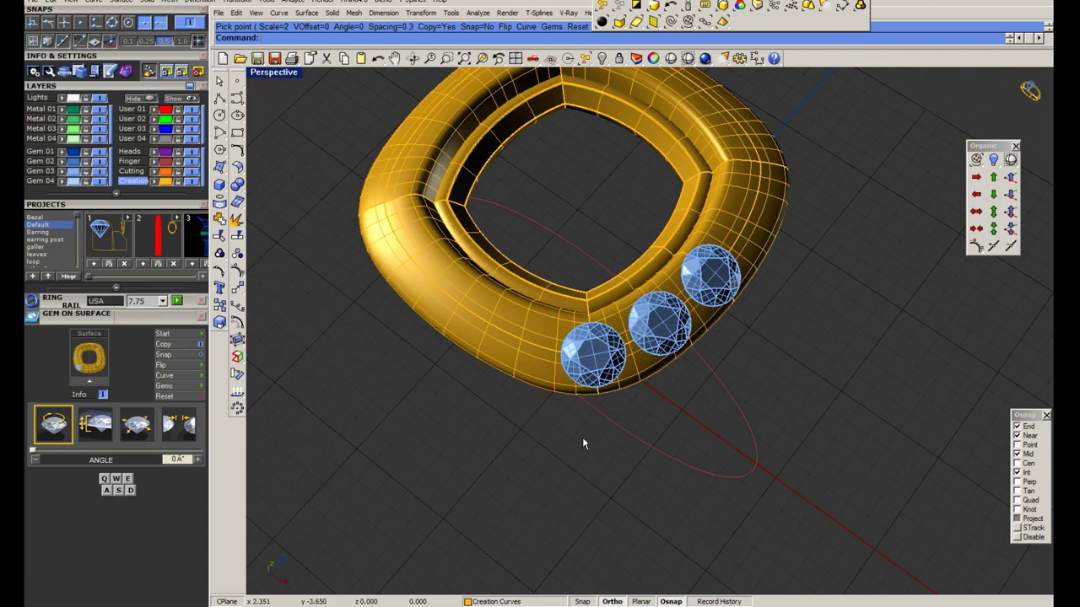
right_click_drag(582, 439, 590, 463)
Copy a gem to the front centre of the halo and rotate it about the ring centre.
left_click_drag(591, 463, 334, 222)
double_click(273, 73)
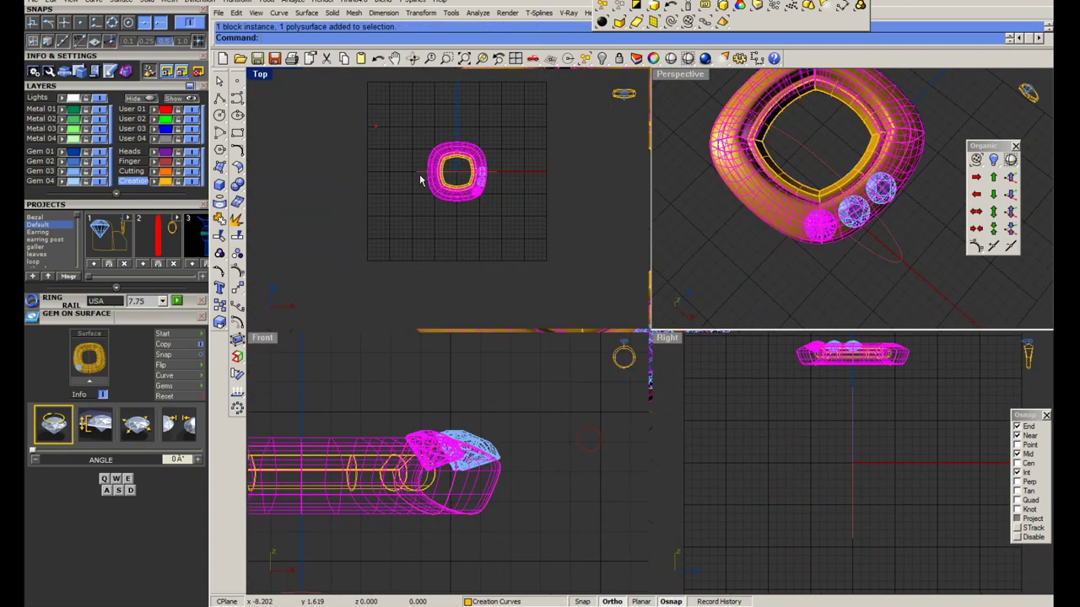
scroll(492, 268, "up", 5)
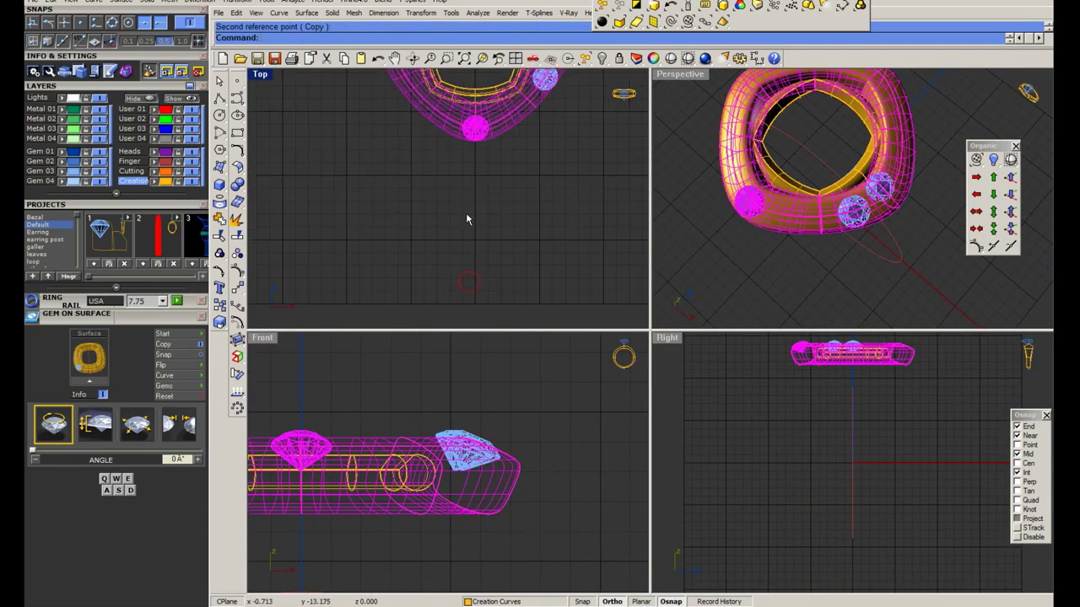
key("Escape")
left_click(477, 112)
scroll(326, 458, "up", 5)
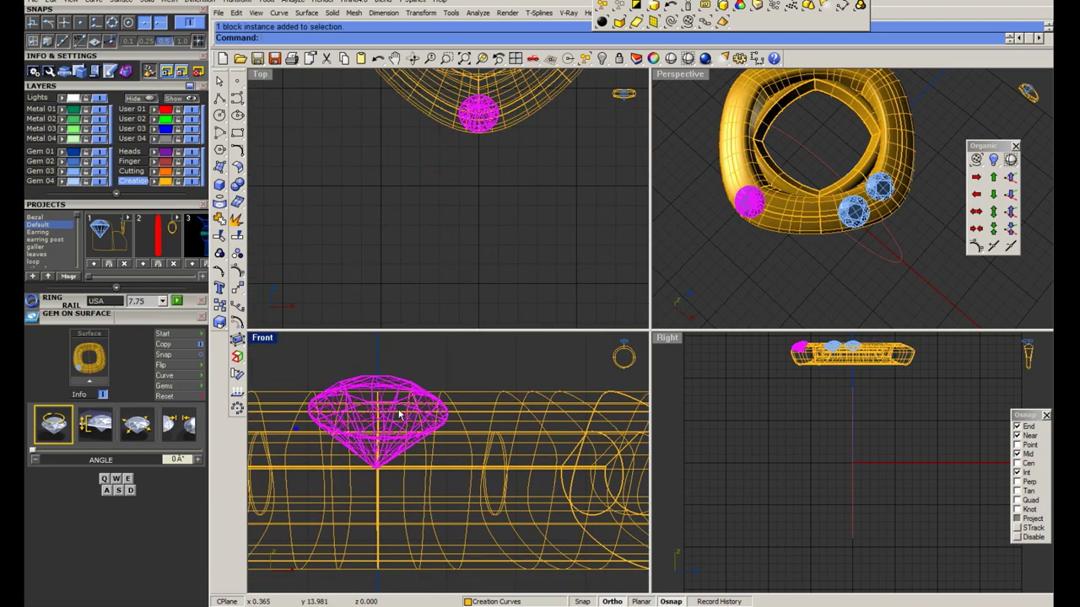
left_click(389, 532)
scroll(408, 485, "up", 1)
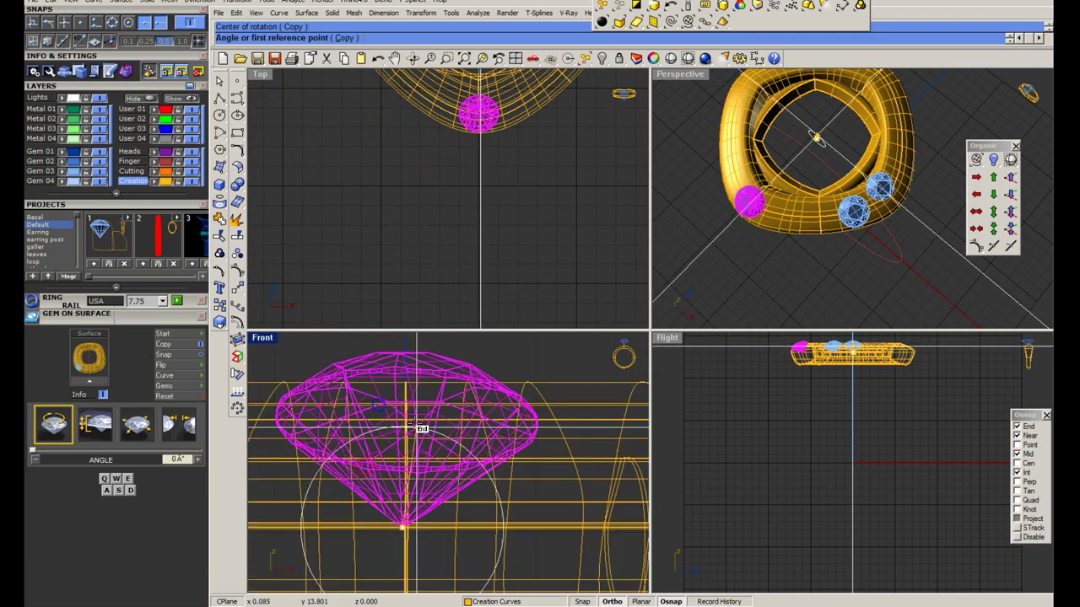
left_click(395, 352)
key("Return")
Adjust the front gem's seat on the halo with Move in the Top view.
scroll(510, 118, "up", 3)
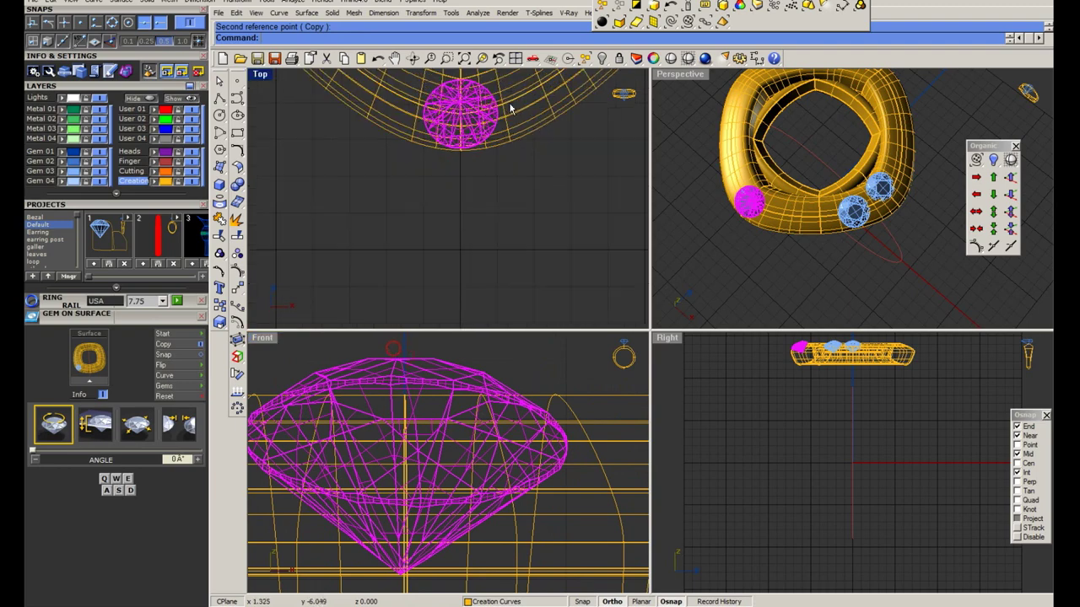
right_click_drag(509, 118, 509, 173)
scroll(784, 341, "up", 5)
scroll(783, 341, "up", 2)
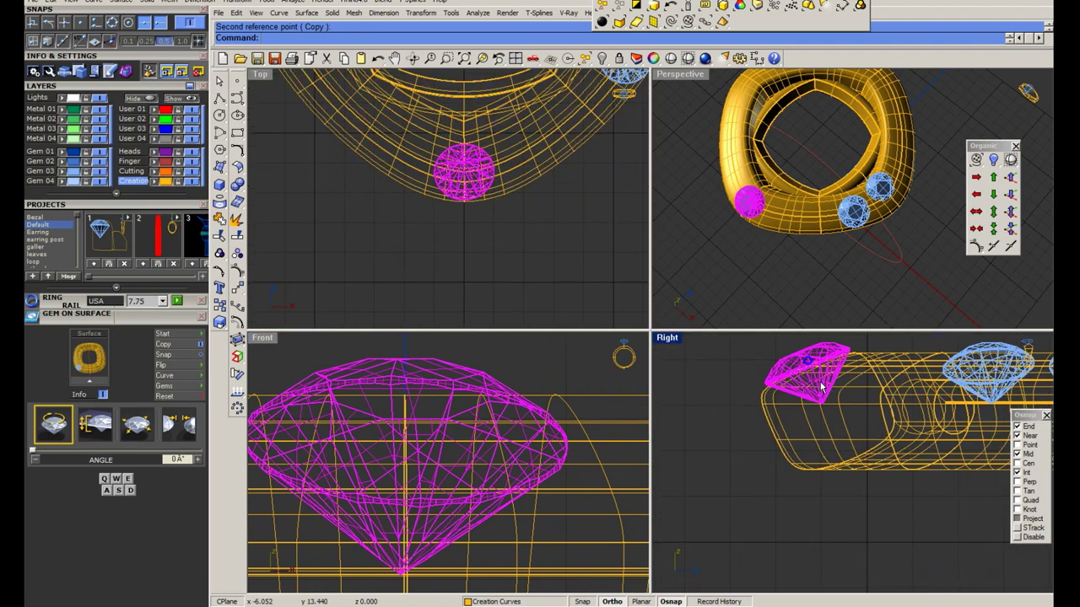
scroll(784, 345, "up", 2)
scroll(789, 359, "up", 3)
type("ove")
key("Return")
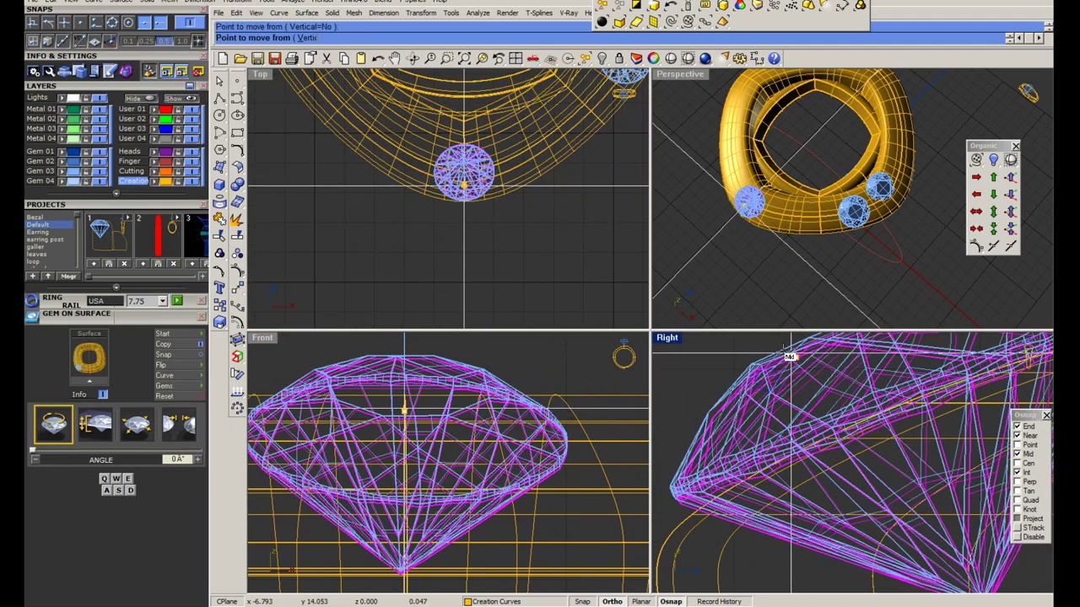
scroll(793, 367, "up", 2)
scroll(797, 368, "up", 2)
scroll(801, 371, "up", 2)
left_click(802, 371)
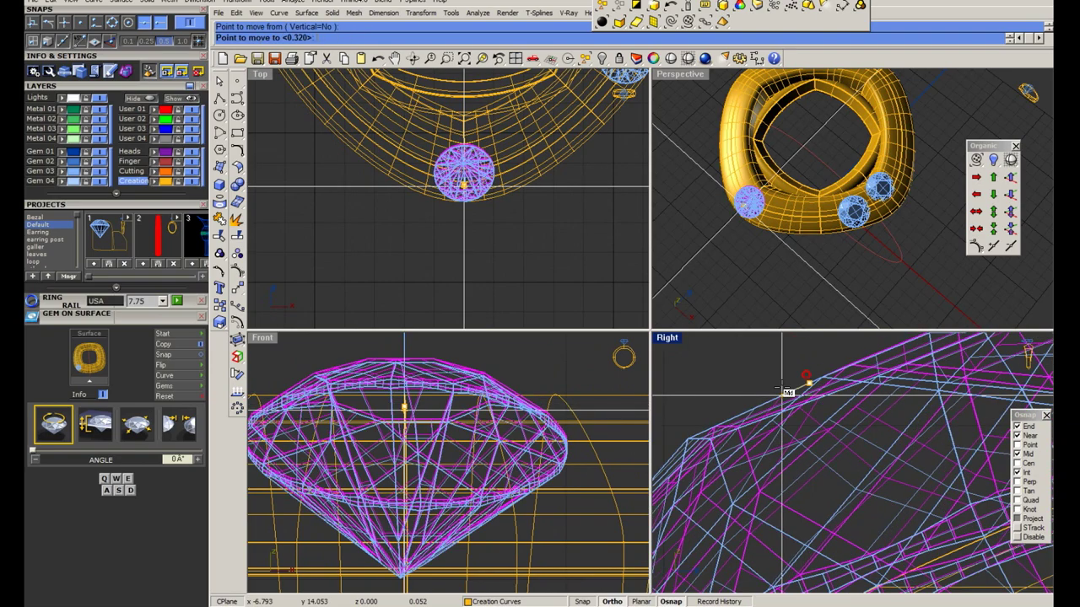
left_click(801, 375)
scroll(801, 374, "down", 2)
scroll(801, 371, "down", 2)
scroll(807, 372, "up", 2)
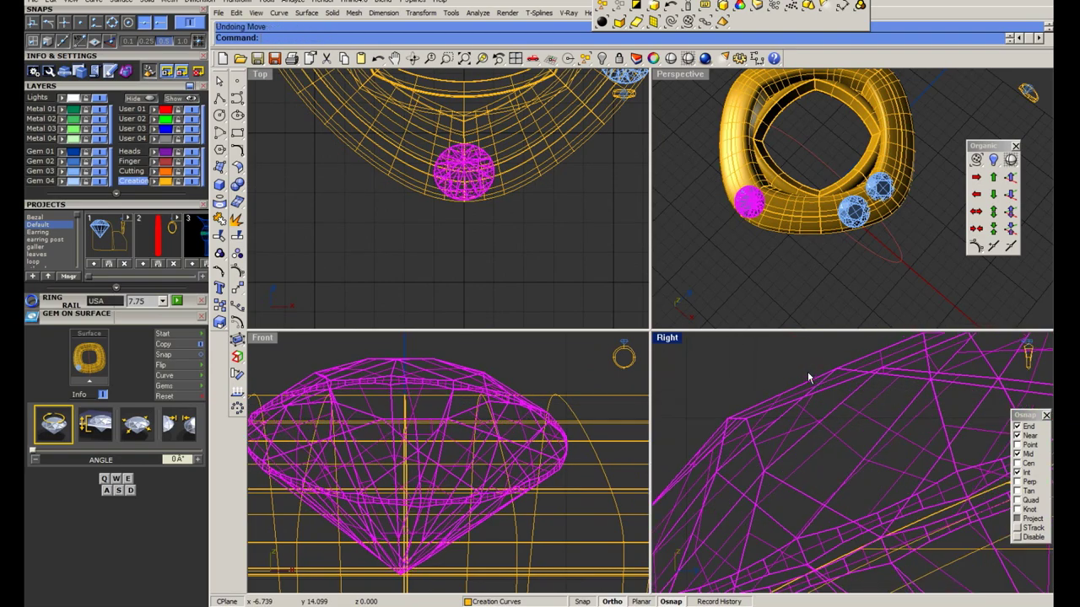
key("Return")
left_click(807, 377)
left_click(803, 384)
Rotate-copy the front gem beside it to complete the row, then clear the selection.
scroll(804, 384, "down", 2)
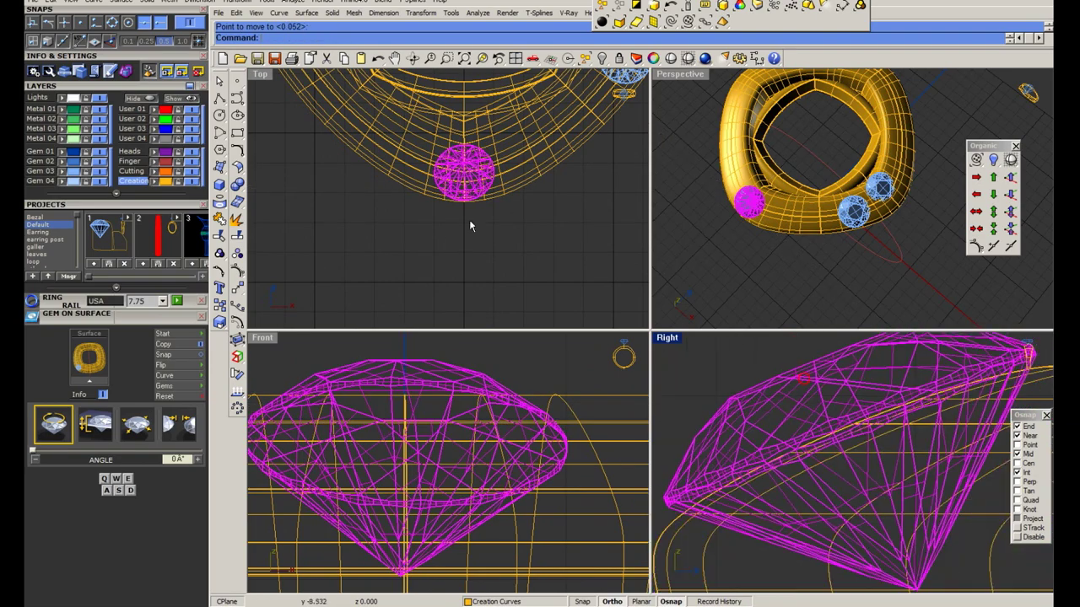
scroll(469, 219, "down", 3)
scroll(338, 434, "down", 3)
type("rotate")
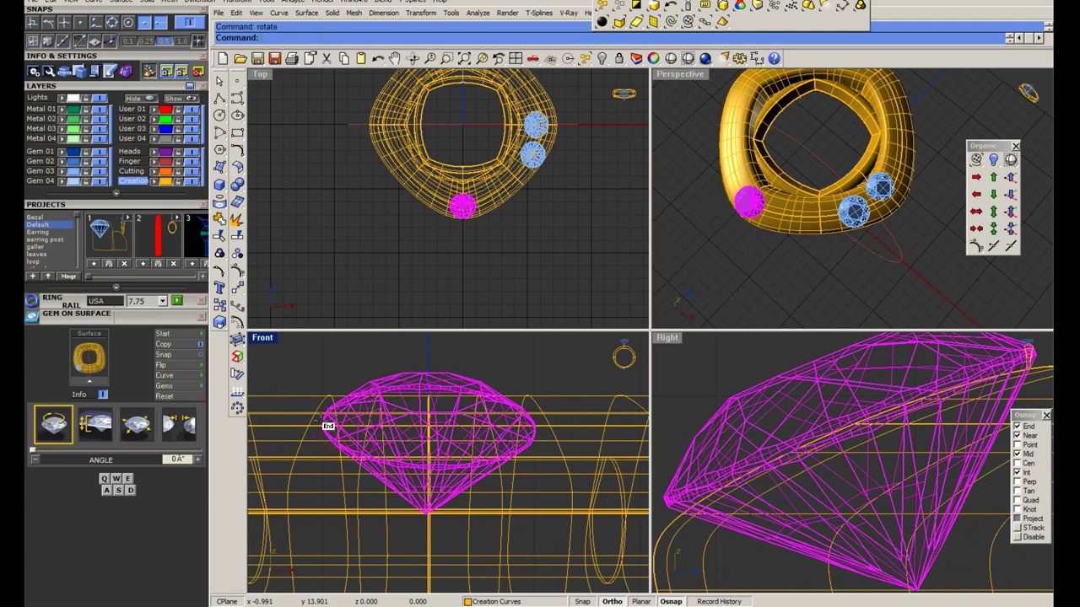
left_click(327, 426)
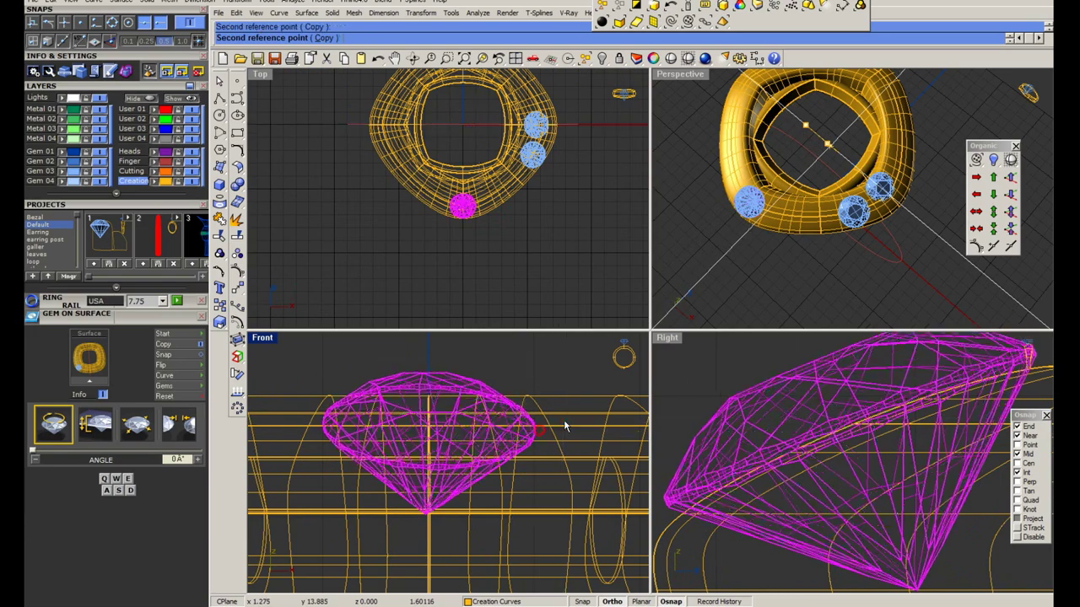
left_click(563, 424)
scroll(514, 236, "down", 3)
left_click(480, 221)
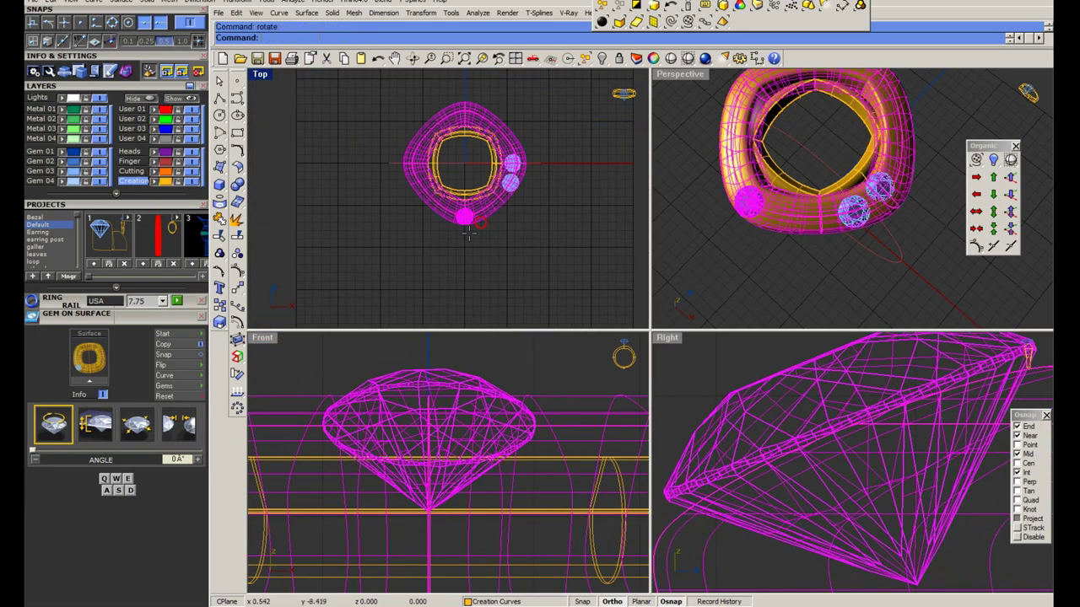
key("Escape")
Maximize Perspective and lock the curve and the ring shank.
double_click(680, 73)
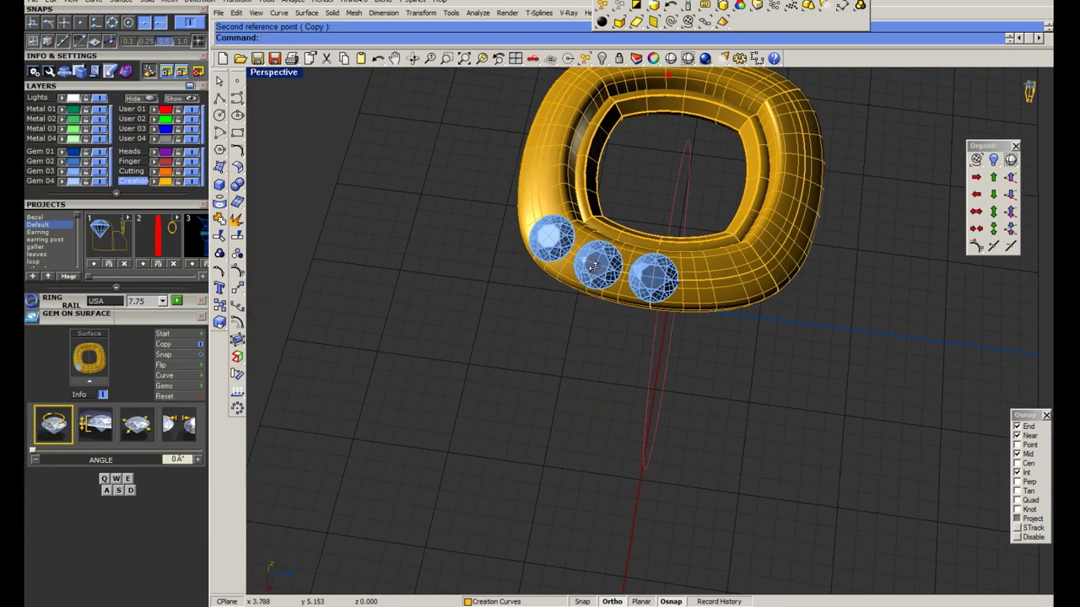
key("ctrl+l")
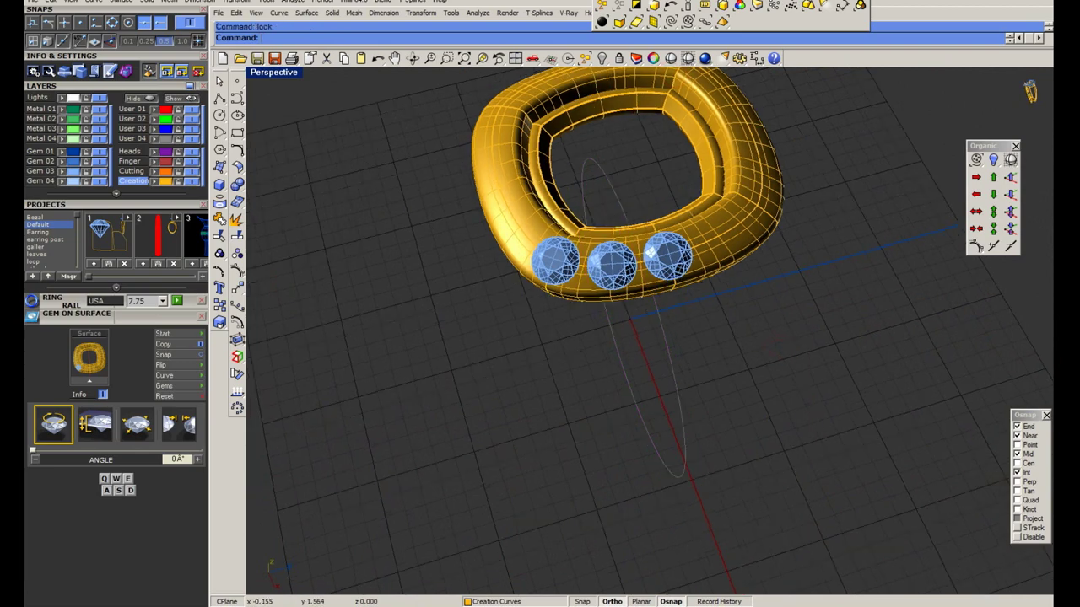
right_click_drag(776, 349, 632, 326)
scroll(632, 326, "up", 2)
left_click(621, 292)
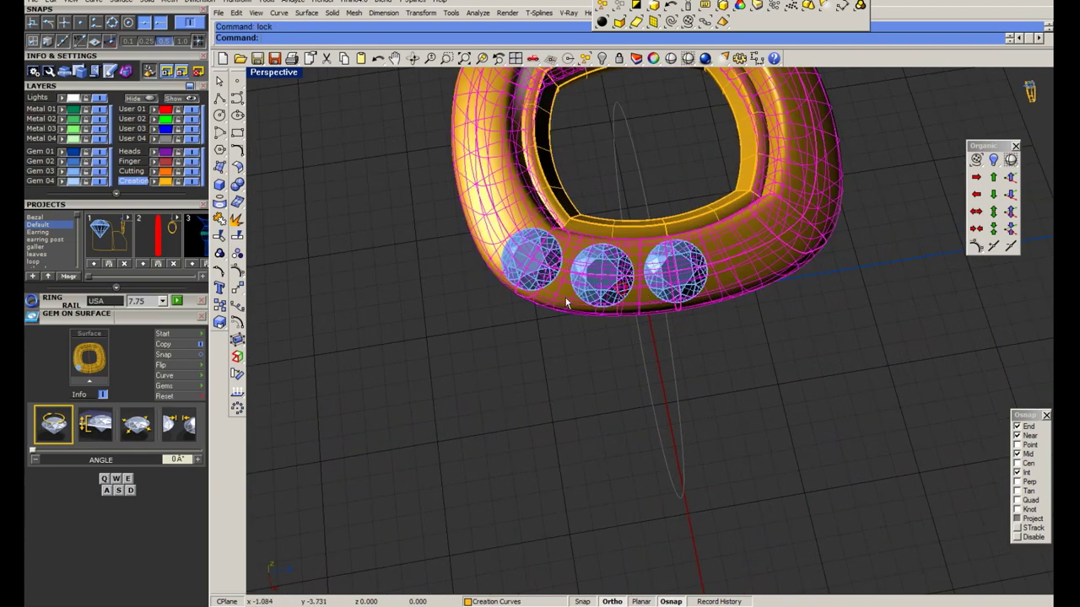
key("ctrl+l")
Polar-array the three front gems around 0,0,0 with 4 items to encircle the halo.
left_click(609, 293)
right_click_drag(554, 358, 506, 401)
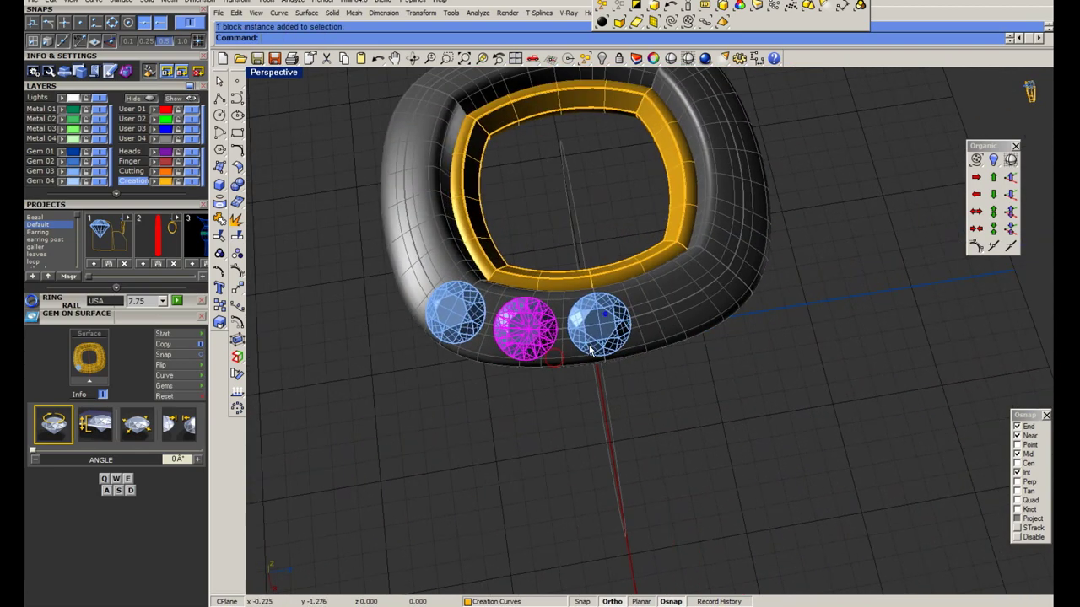
scroll(506, 402, "down", 2)
left_click_drag(690, 385, 506, 296)
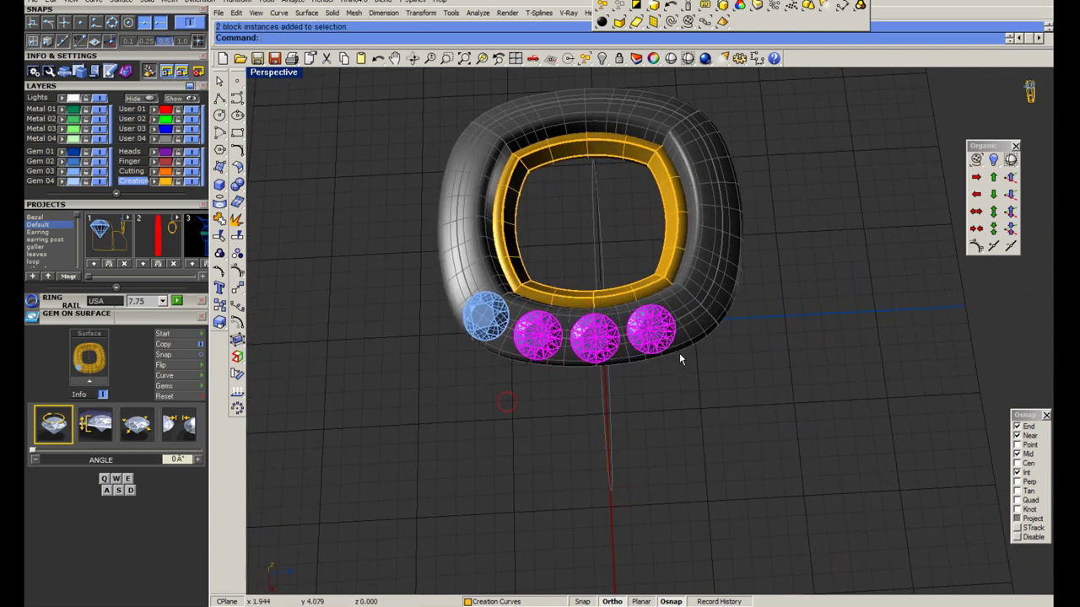
type("group")
left_click(237, 406)
type("4")
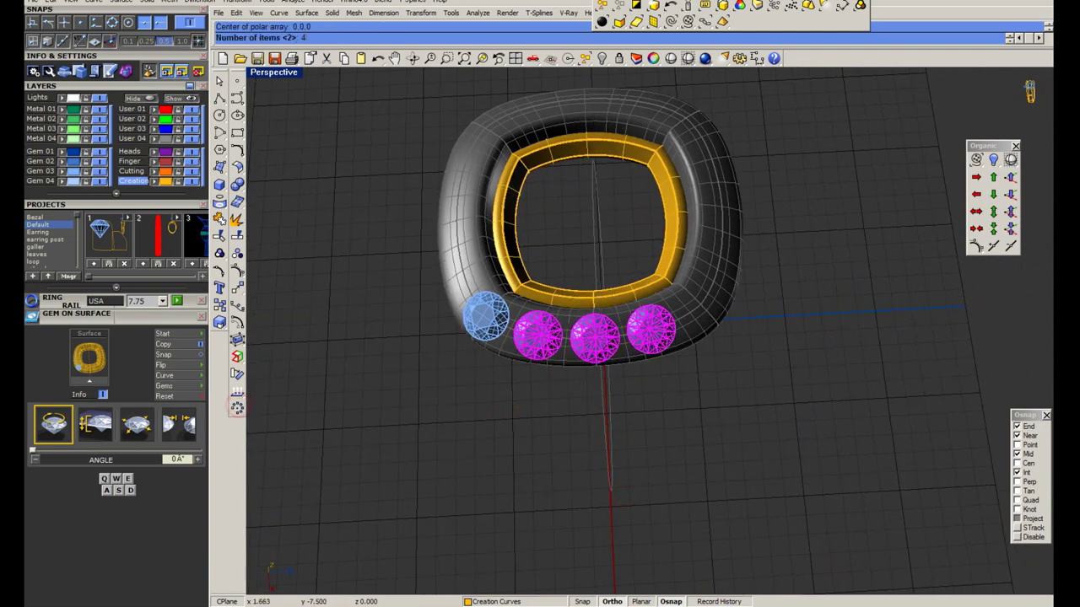
key("Return")
mouse_move(707, 71)
right_mouse_down()
mouse_move(583, 430)
mouse_move(781, 381)
mouse_move(810, 397)
right_mouse_up()
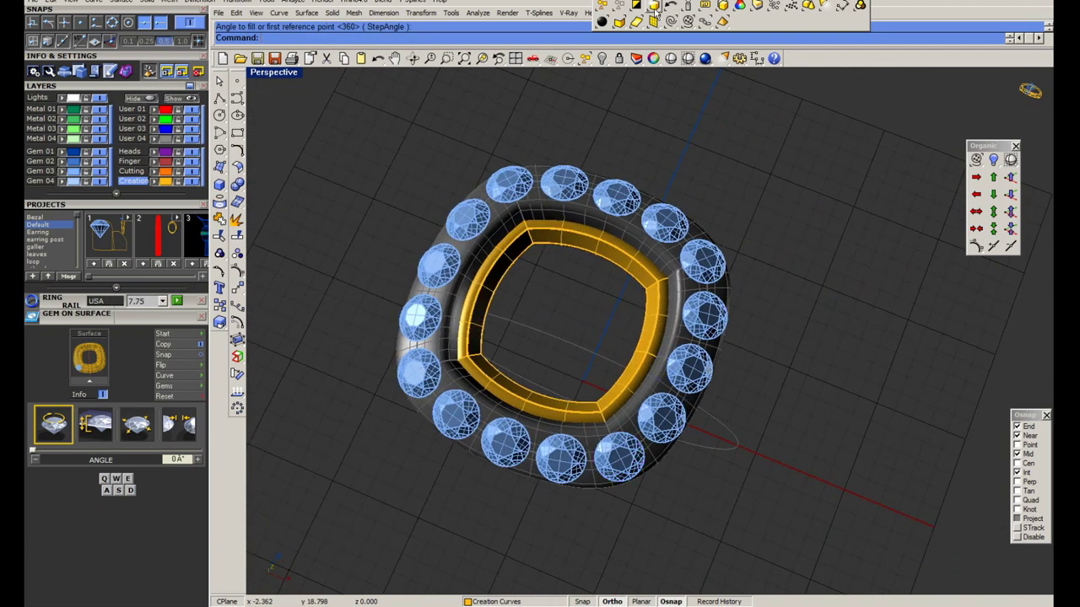
key("Return")
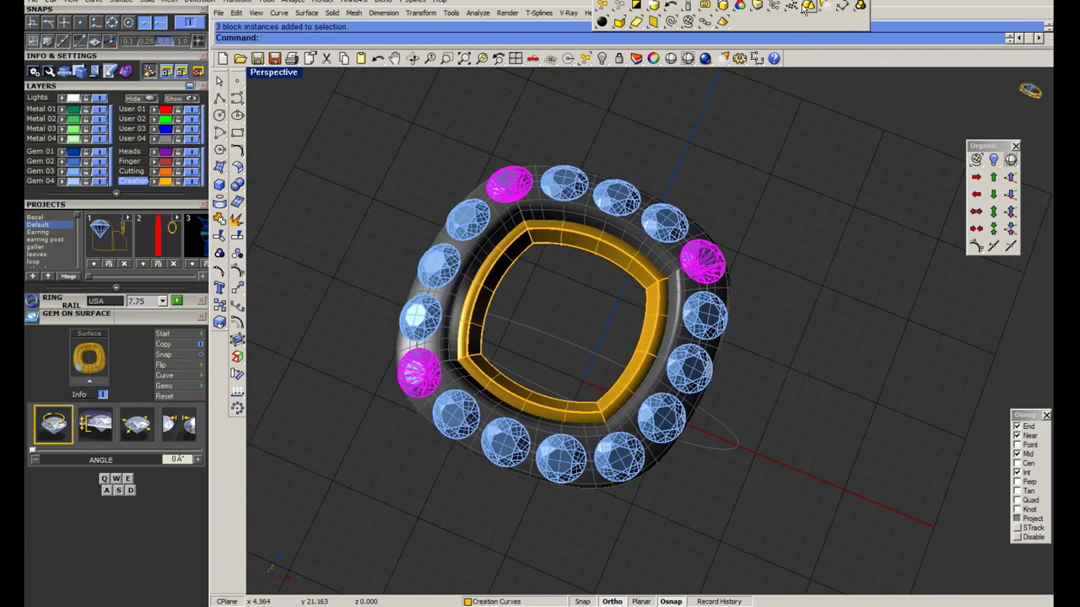
Group all the halo gems together and save the model.
left_click(805, 6)
right_click_drag(641, 211, 676, 361)
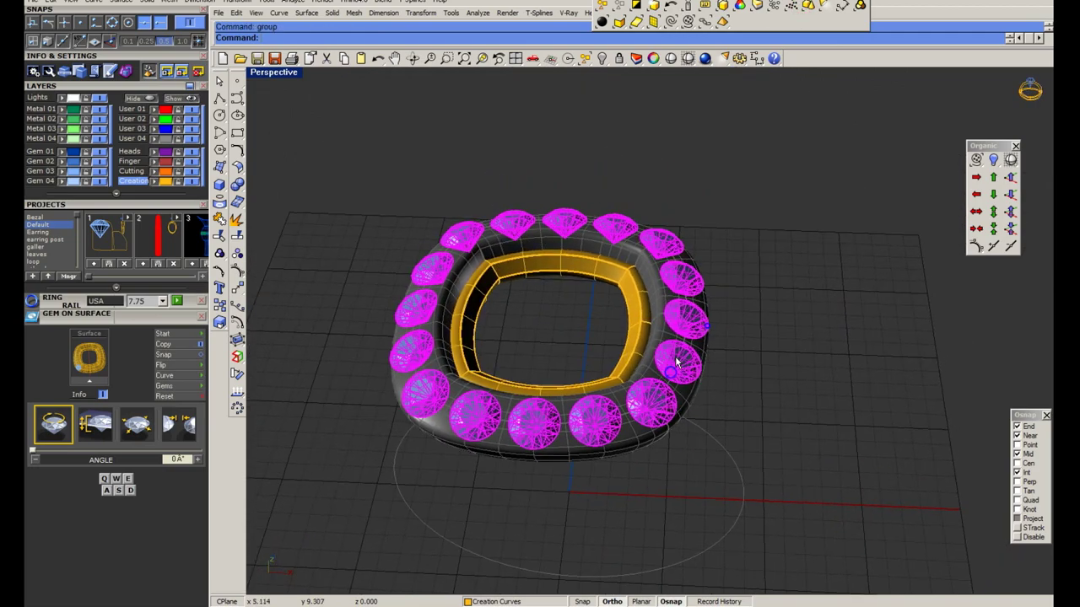
key("Escape")
key("ctrl+s")
left_click(695, 342)
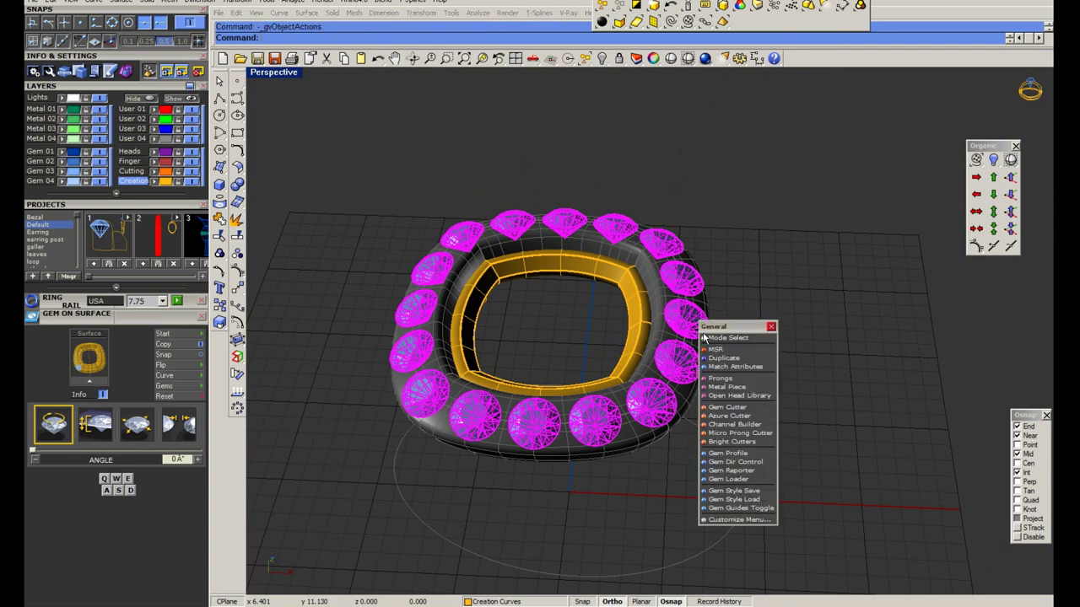
Shift the encircling halo gems with the gem positioner using a Z offset of -3.
middle_click(699, 338)
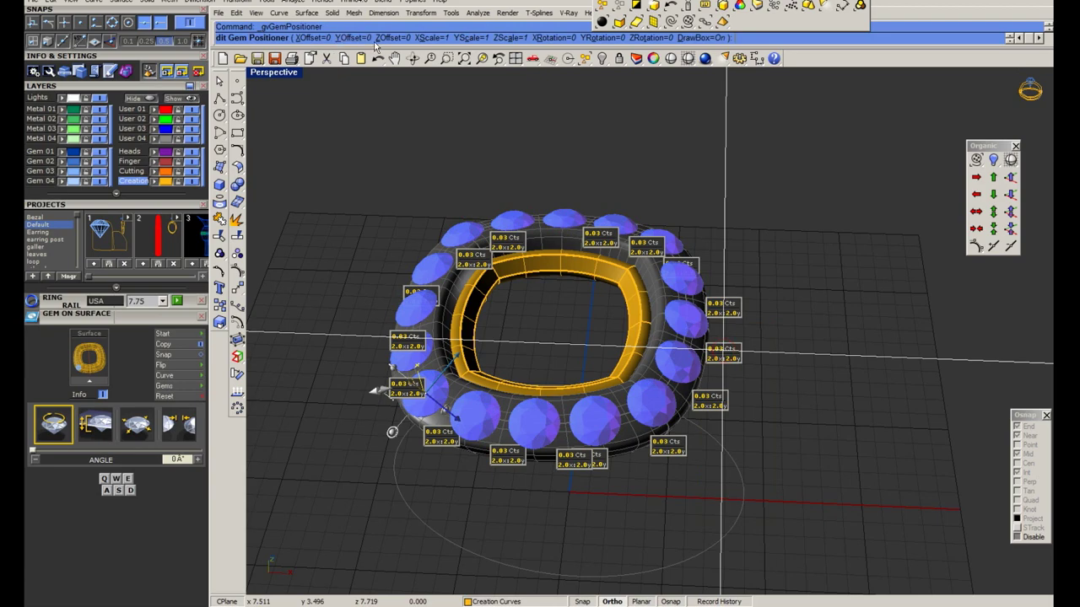
left_click(381, 39)
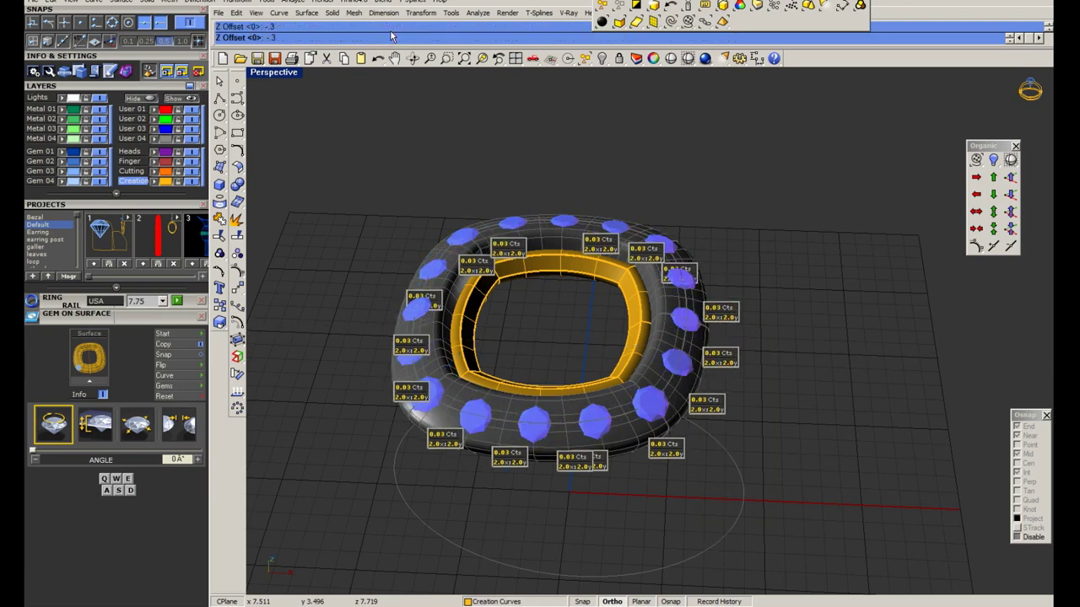
key("Return")
Save the ring file and collapse the Layers panel.
scroll(694, 417, "up", 3)
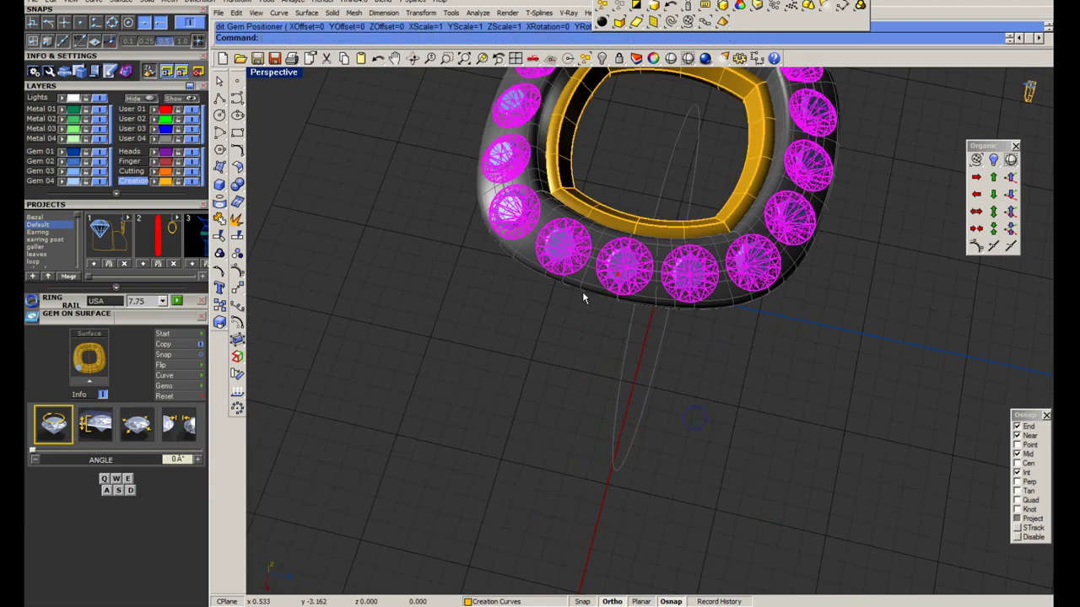
scroll(582, 291, "up", 3)
scroll(580, 360, "up", 3)
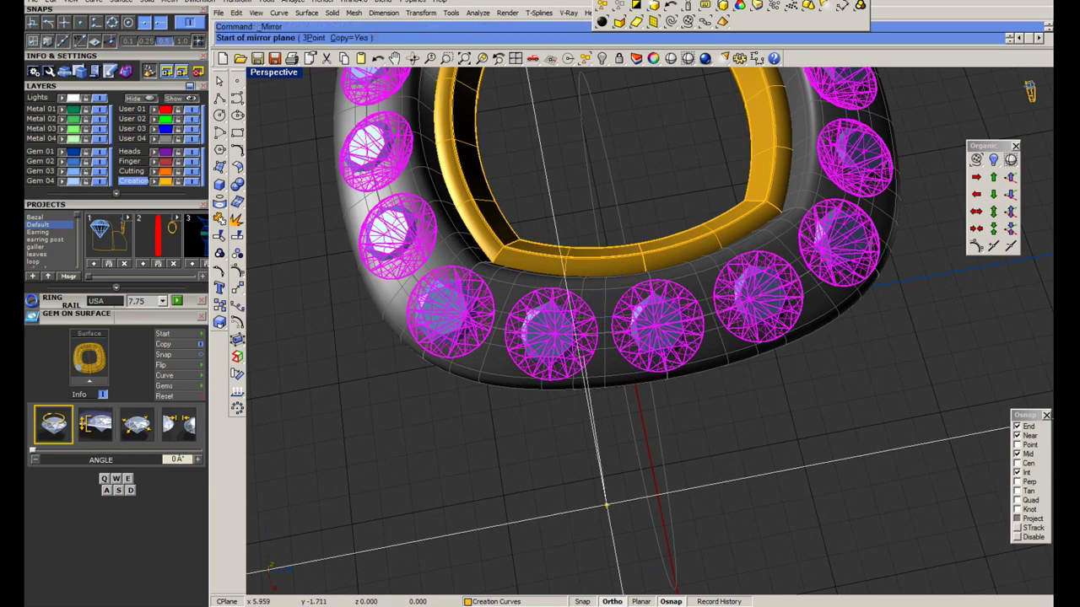
key("ctrl+s")
left_click(152, 87)
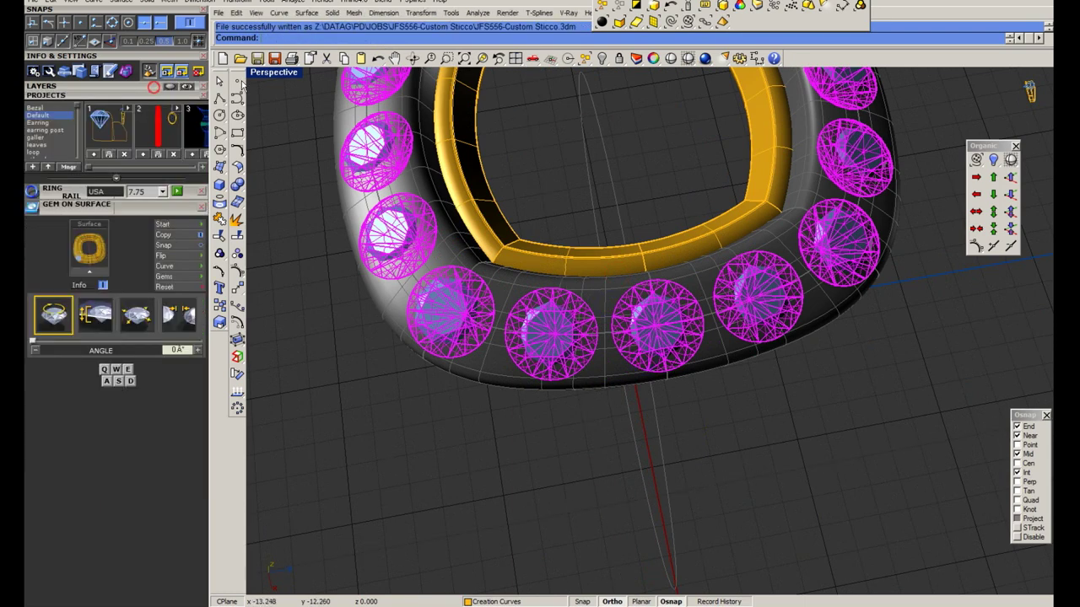
Run Micro Prong Cutter from the Setting group and pick the halo gems to preview cutters.
left_click_drag(142, 88, 139, 256)
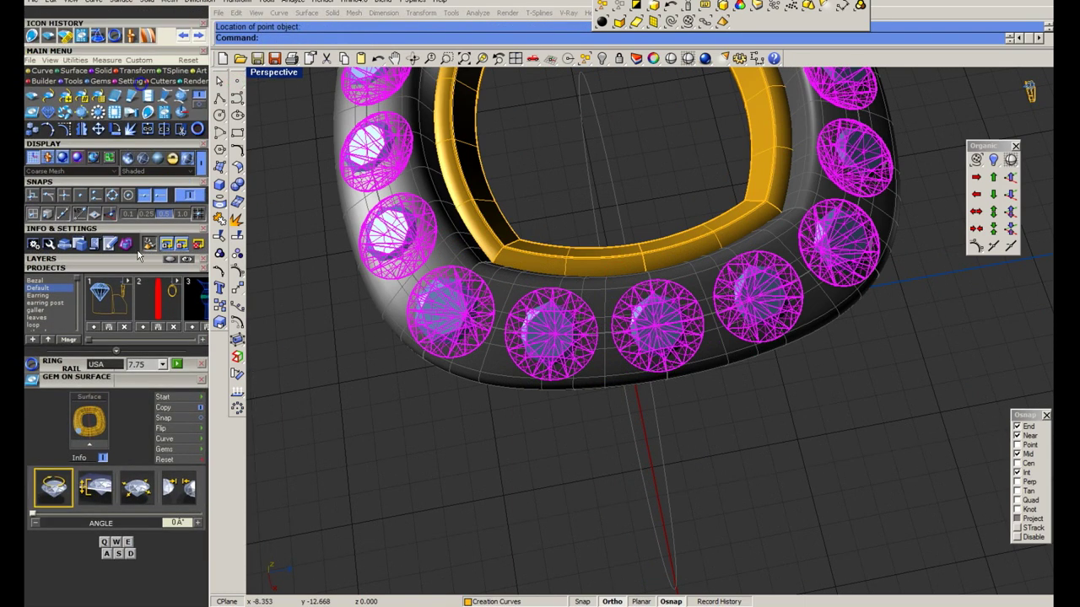
left_click(139, 82)
left_click(84, 97)
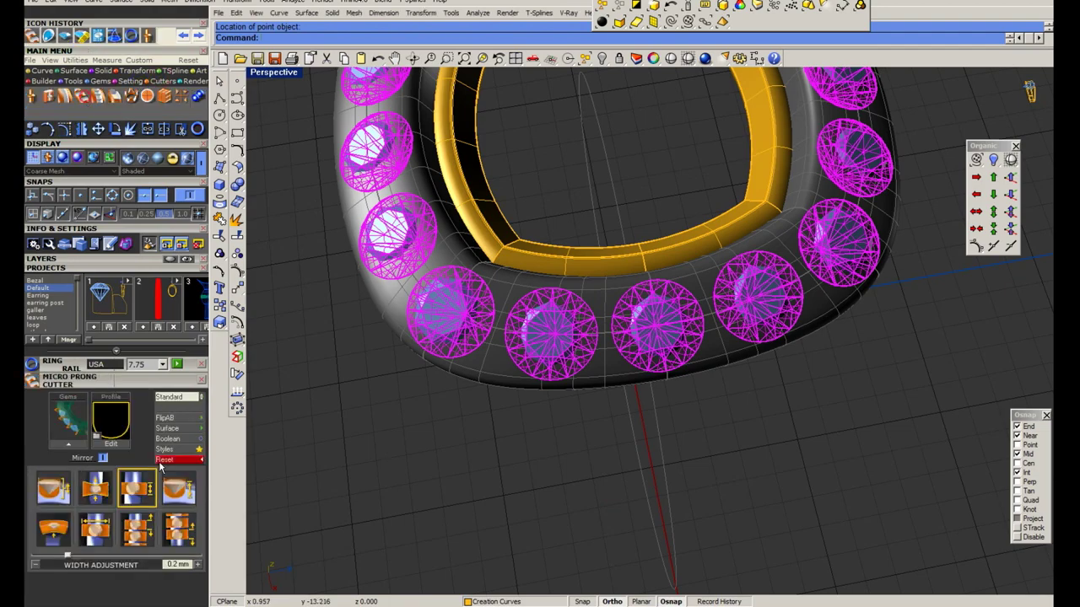
mouse_move(535, 410)
right_mouse_down()
mouse_move(787, 401)
mouse_move(639, 364)
mouse_move(590, 371)
right_mouse_up()
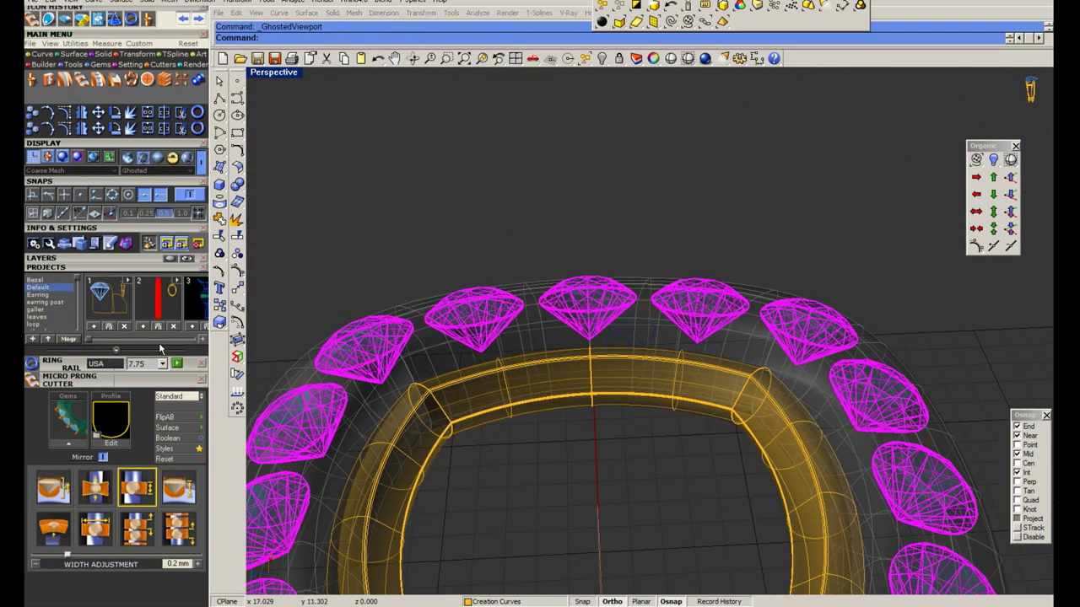
scroll(160, 348, "down", 3)
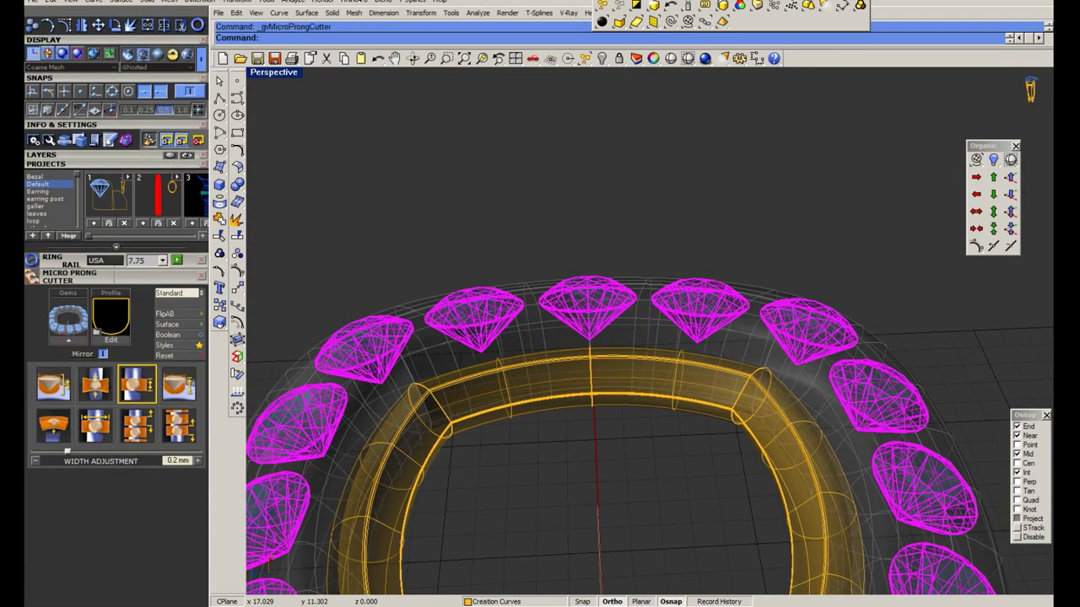
left_click(68, 318)
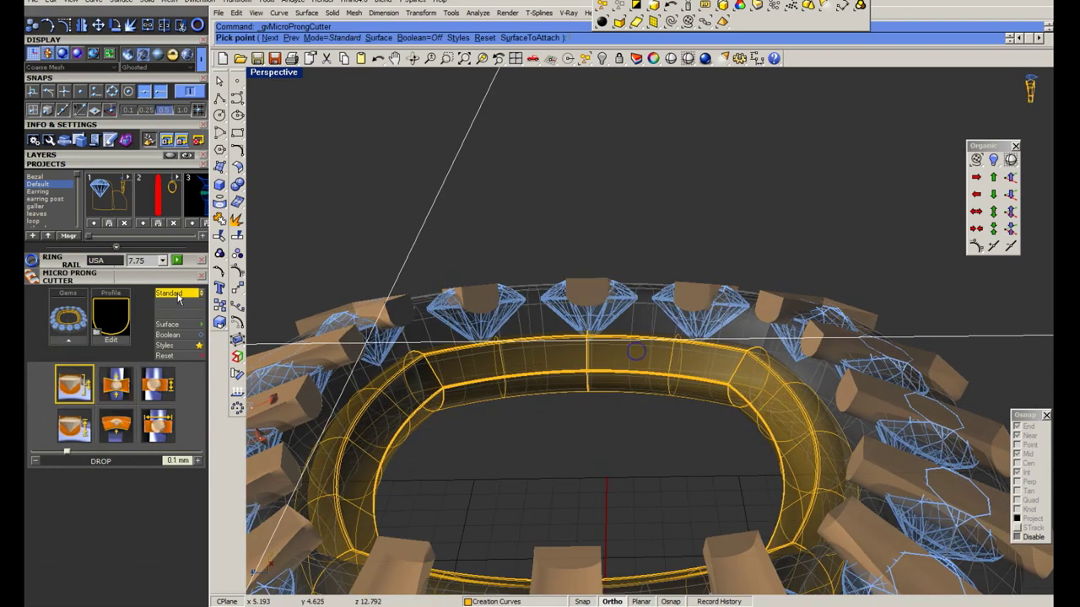
Switch the prong cutters to Middle placement with a V profile and adjust their width.
left_click(178, 297)
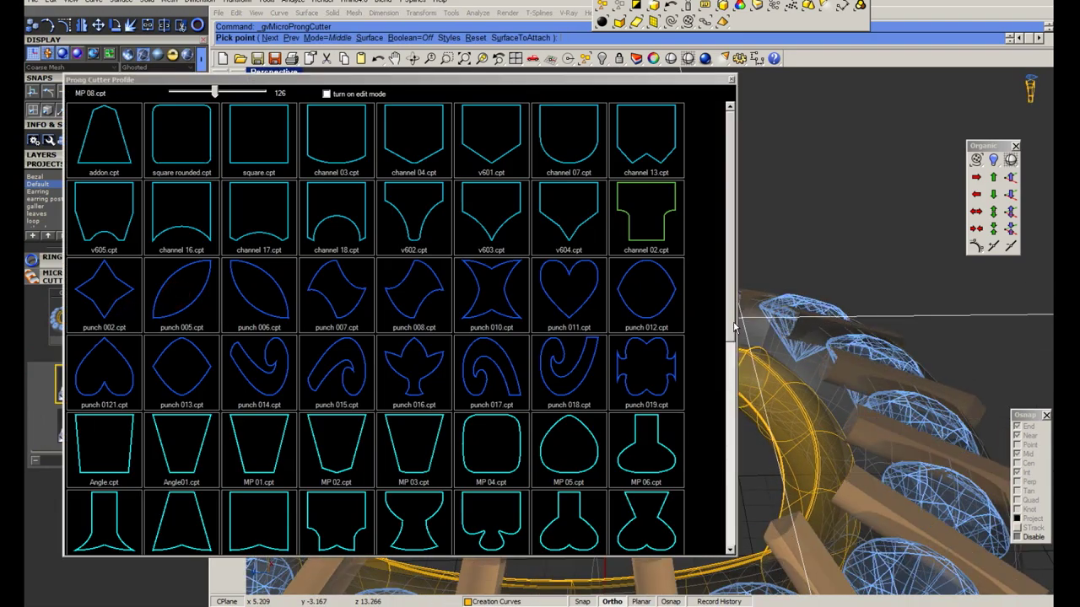
scroll(730, 327, "down", 3)
scroll(731, 328, "down", 3)
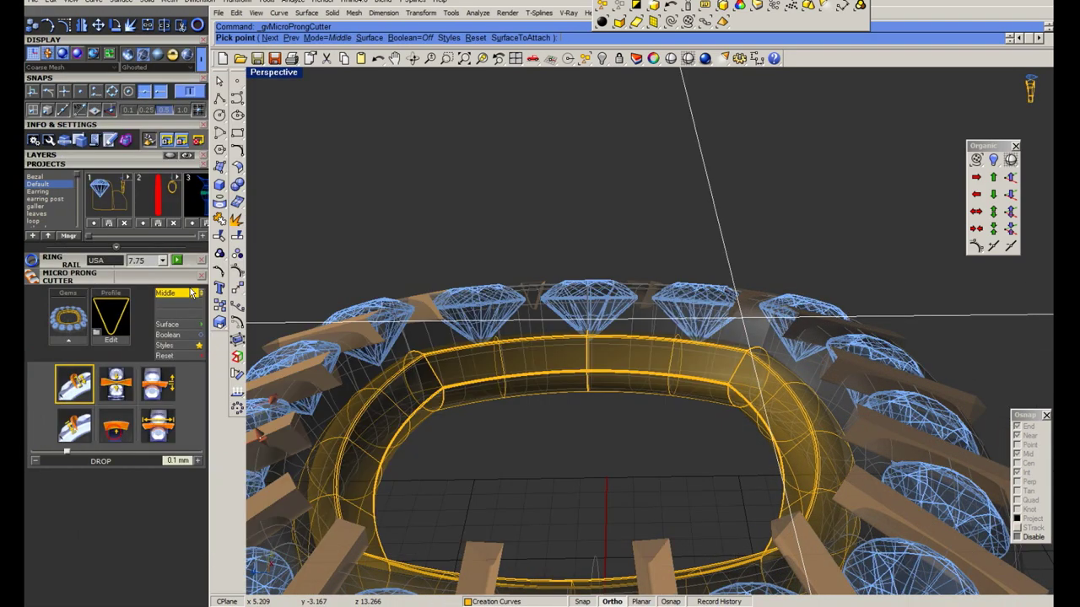
left_click(157, 384)
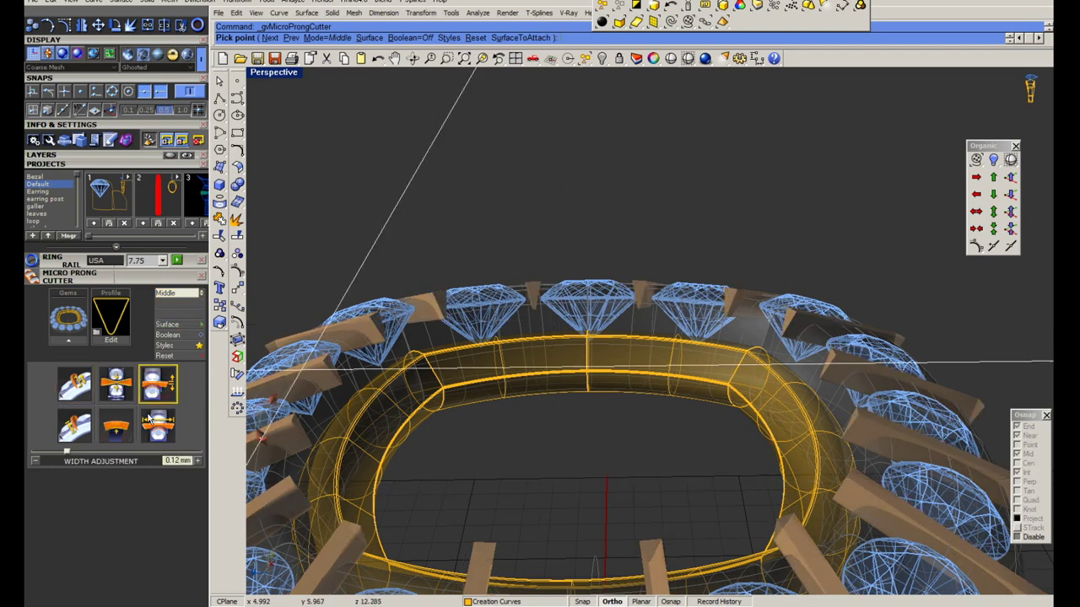
left_click(84, 431)
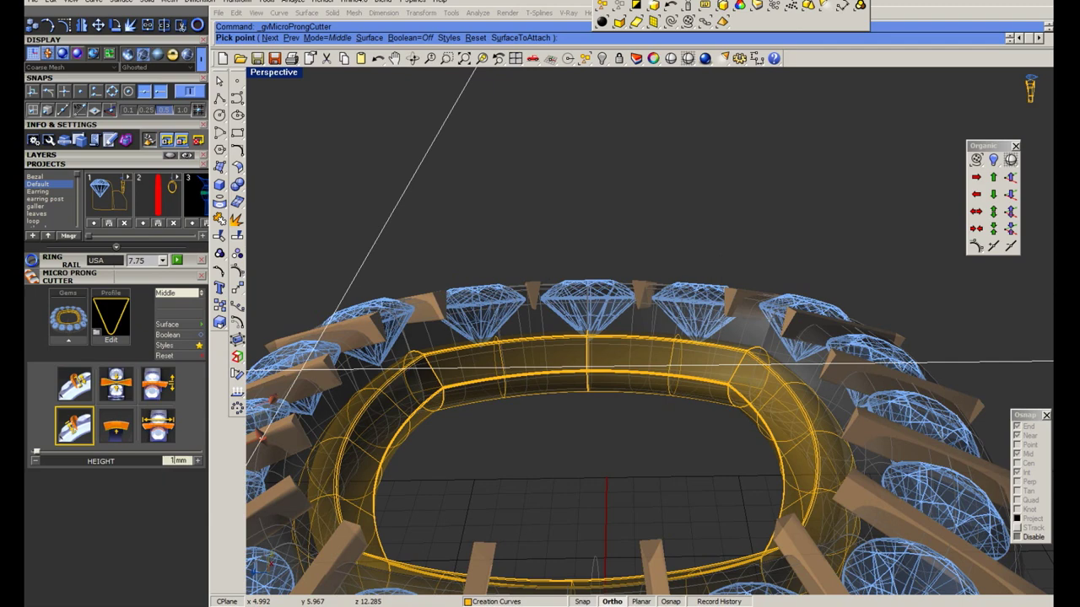
scroll(577, 334, "up", 4)
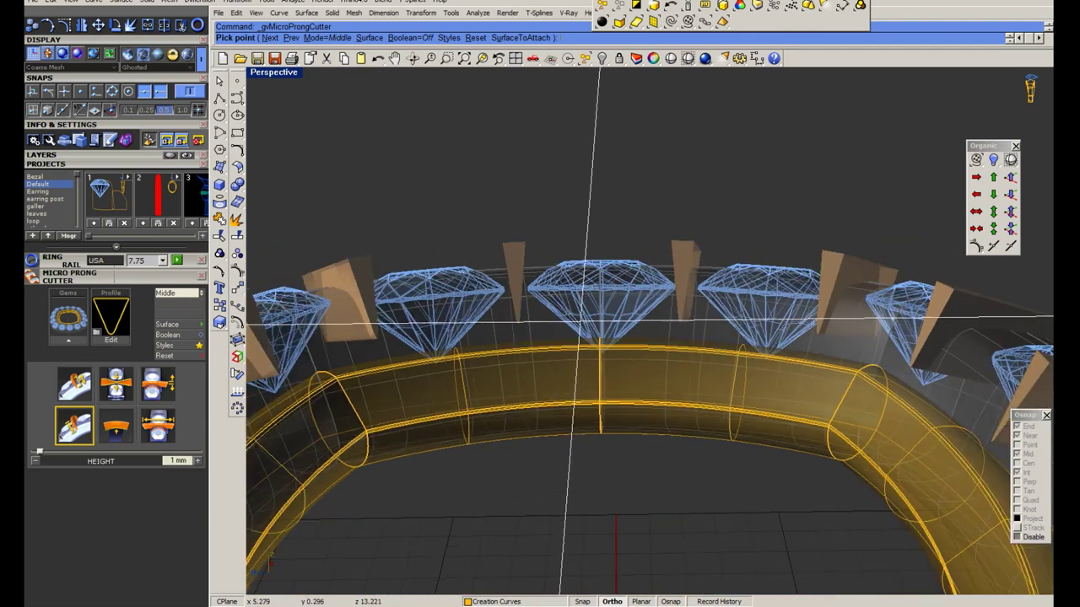
left_click(168, 385)
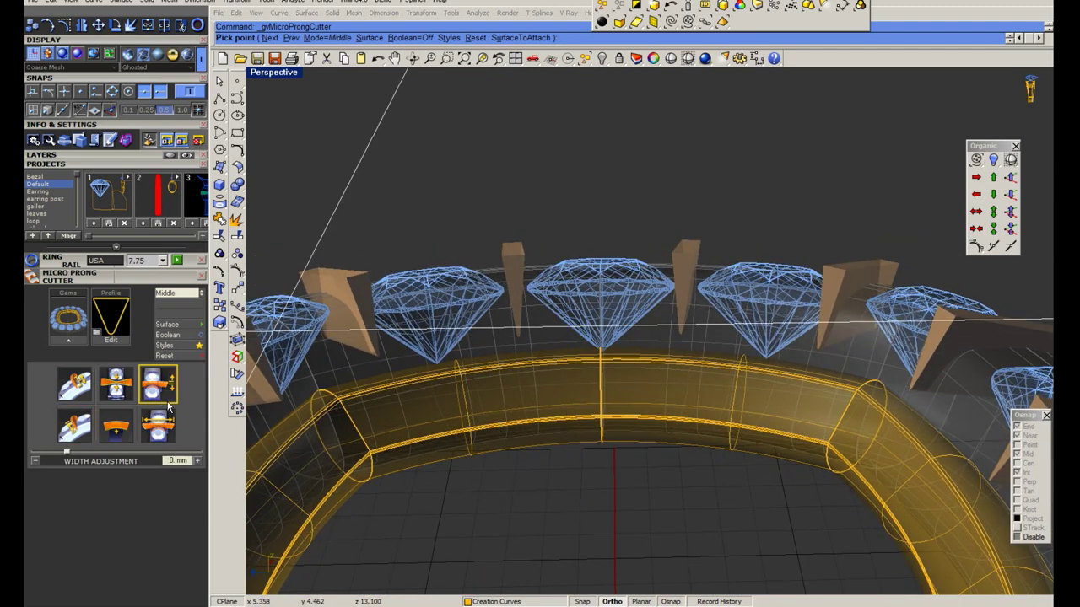
mouse_move(607, 320)
right_mouse_down()
mouse_move(666, 300)
mouse_move(658, 371)
right_mouse_up()
left_click(74, 385)
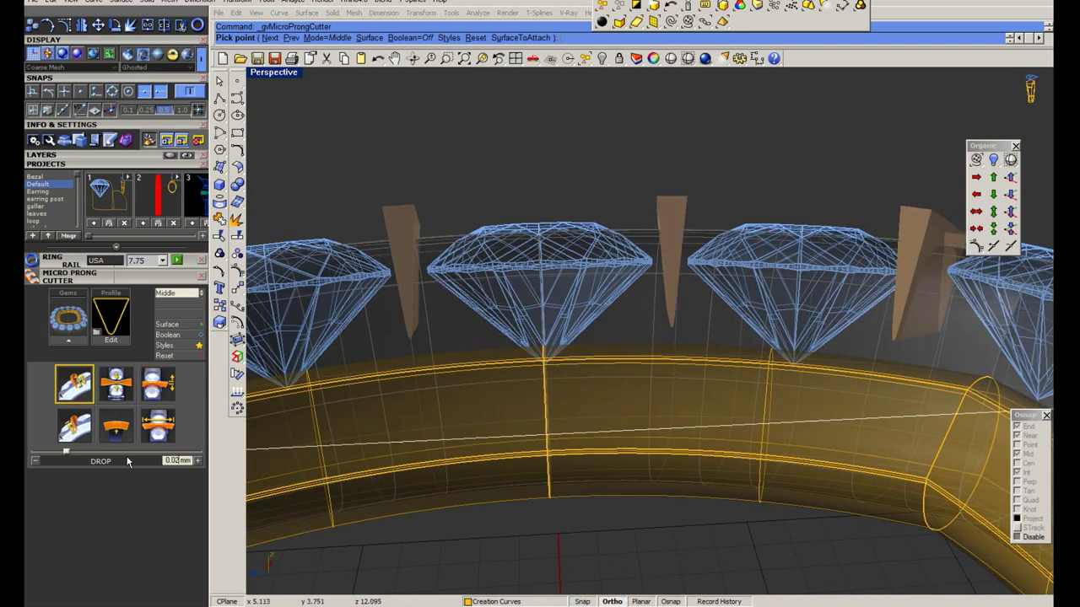
left_click(149, 390)
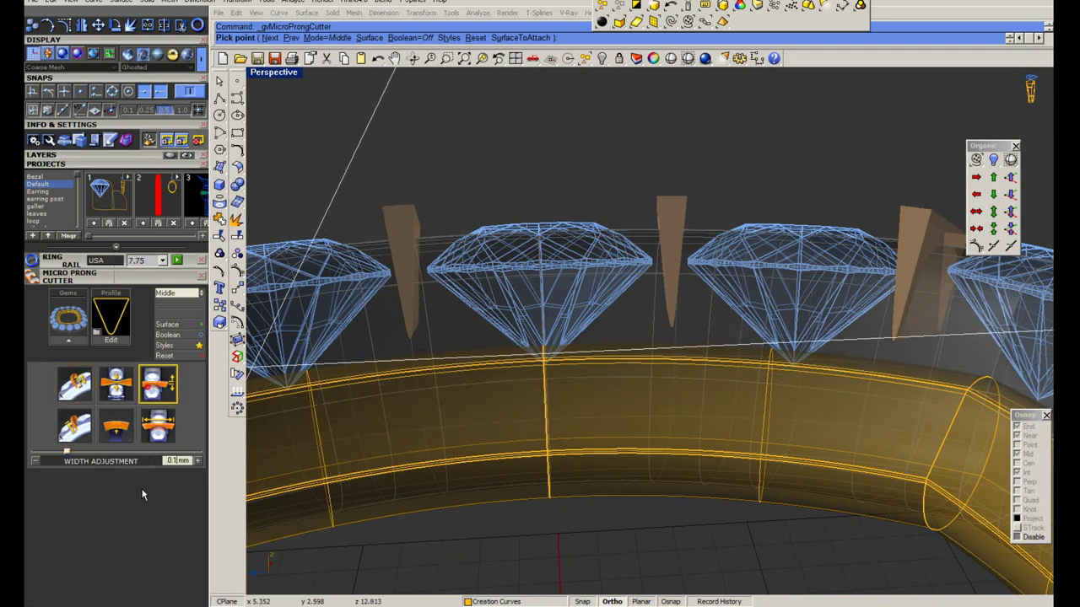
Set the cutter height to 0.9 mm and drop to 0 mm, then build the wedge cutters.
type("0.9")
key("Return")
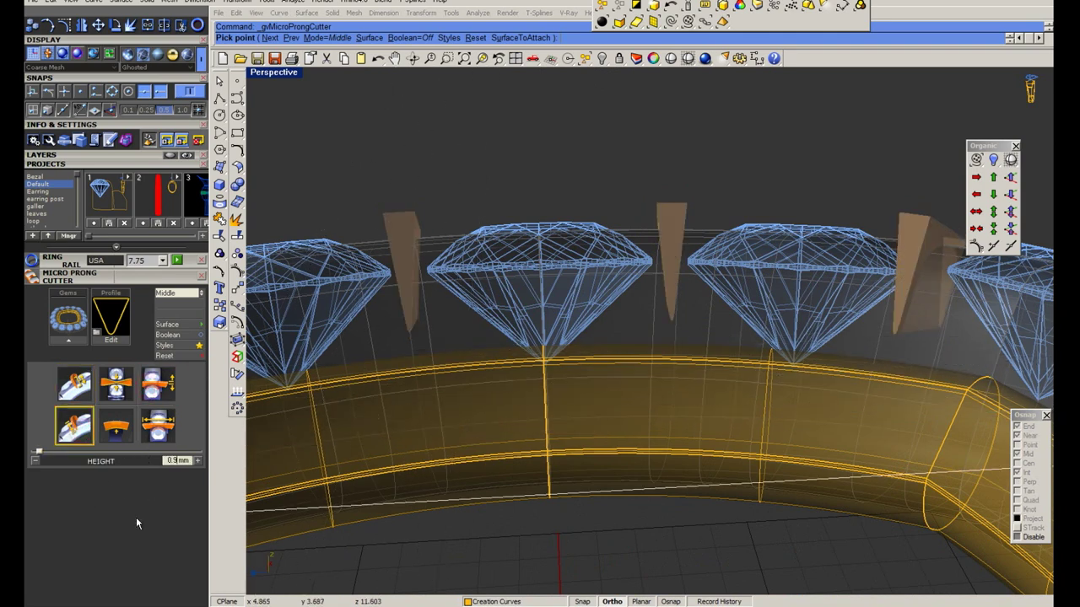
left_click(74, 384)
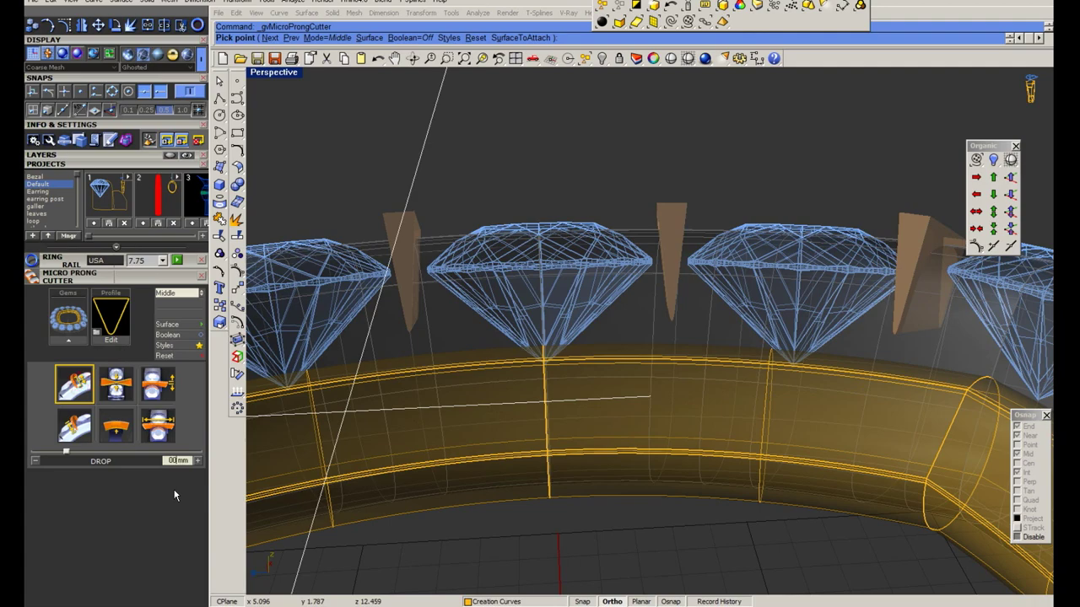
mouse_move(540, 210)
right_mouse_down()
mouse_move(548, 314)
mouse_move(652, 308)
right_mouse_up()
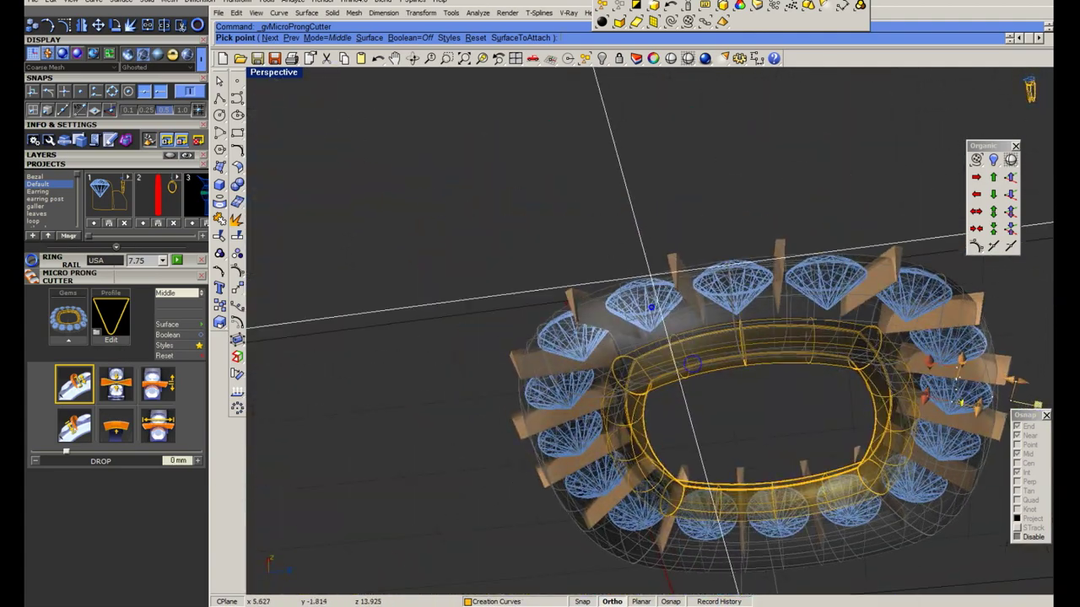
scroll(711, 301, "up", 3)
right_click_drag(711, 301, 713, 329)
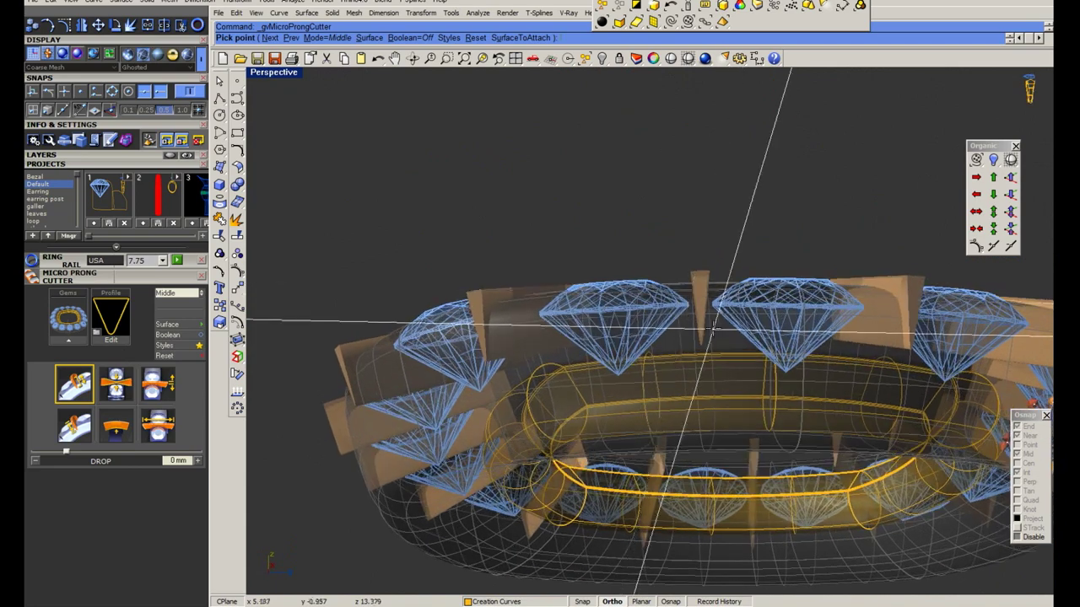
key("Return")
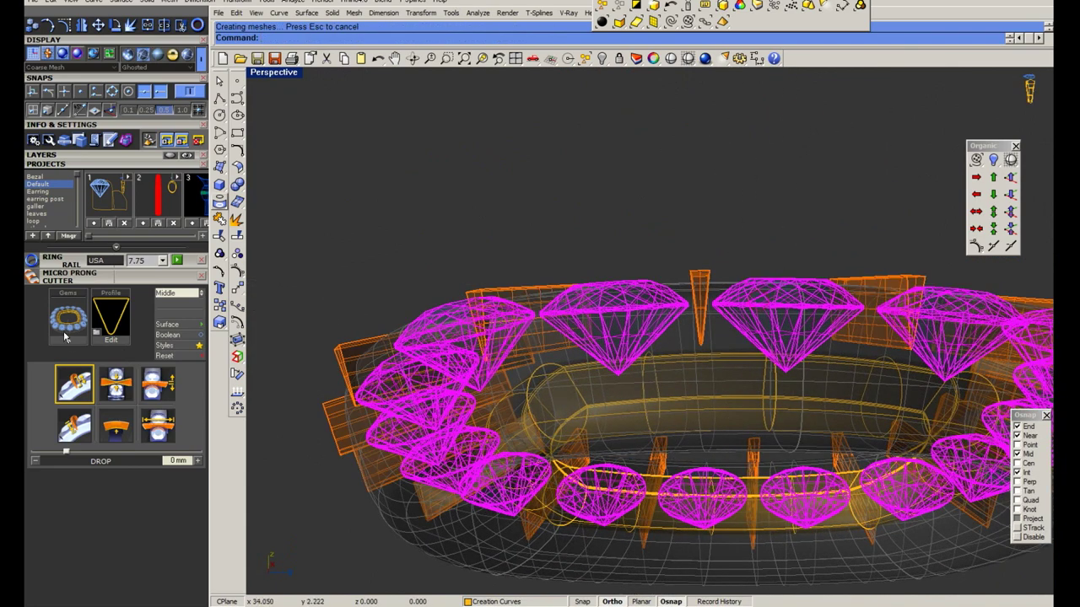
Add Standard-placement cutters with a rounded U profile, adjusting width and height to 1 mm.
left_click(120, 321)
left_click(181, 422)
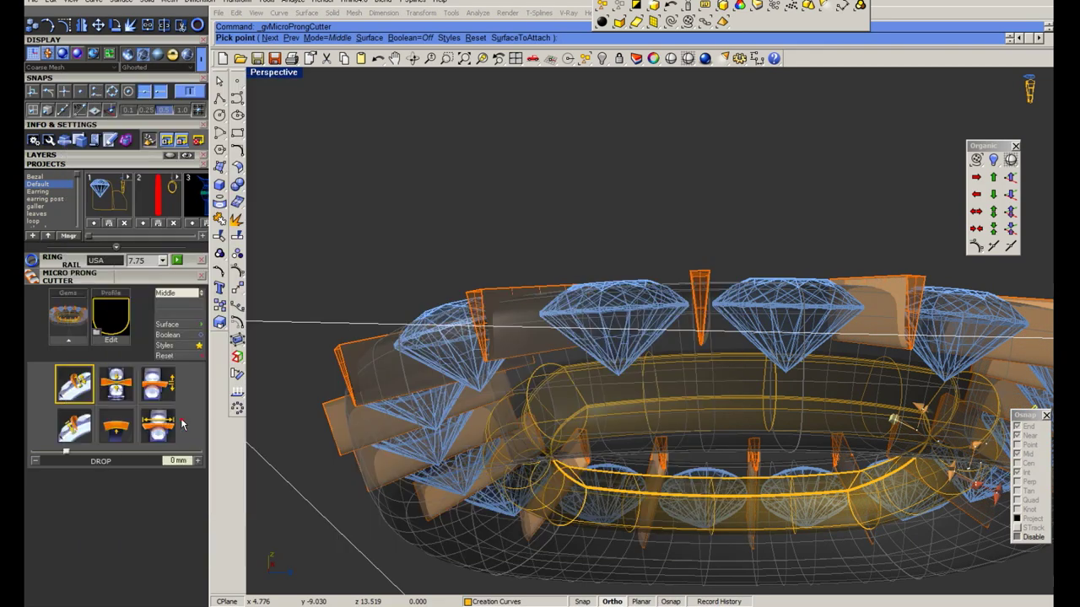
left_click(175, 293)
left_click(175, 302)
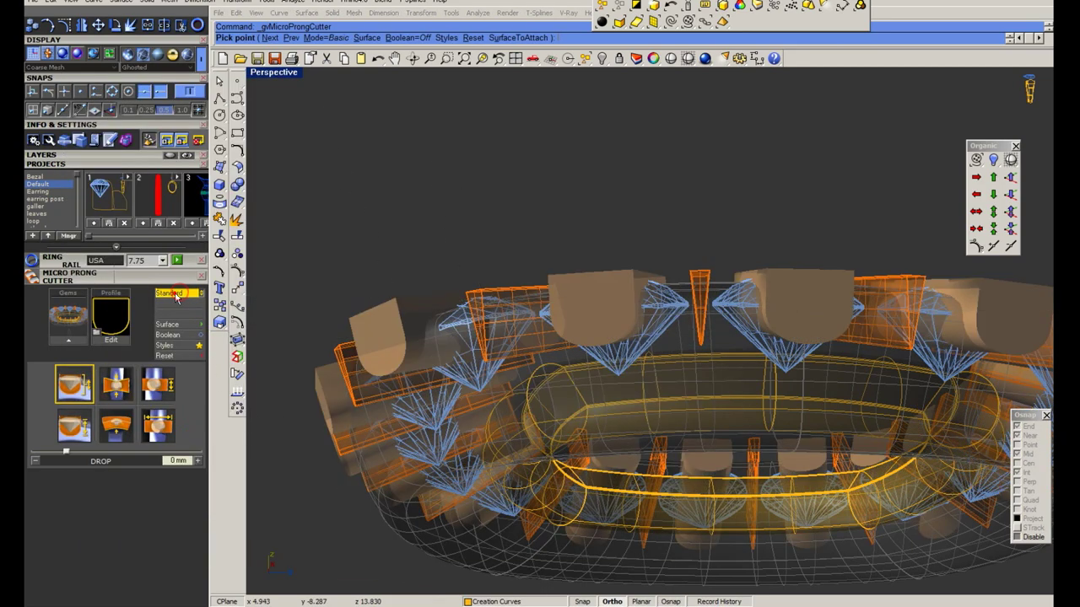
left_click(160, 389)
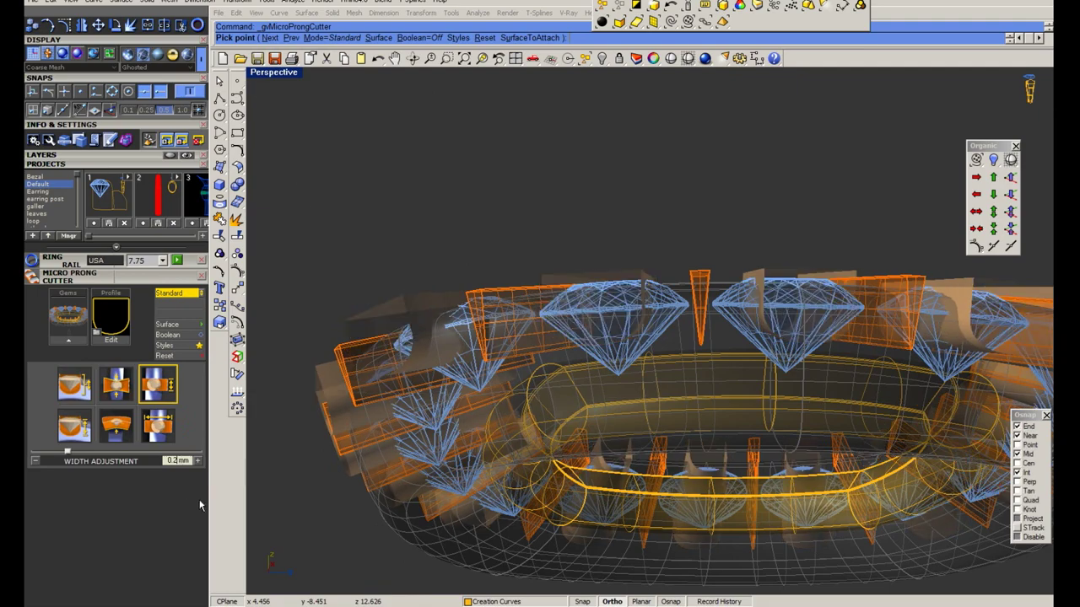
right_click_drag(921, 406, 626, 301)
scroll(655, 249, "up", 5)
right_click_drag(655, 249, 667, 255)
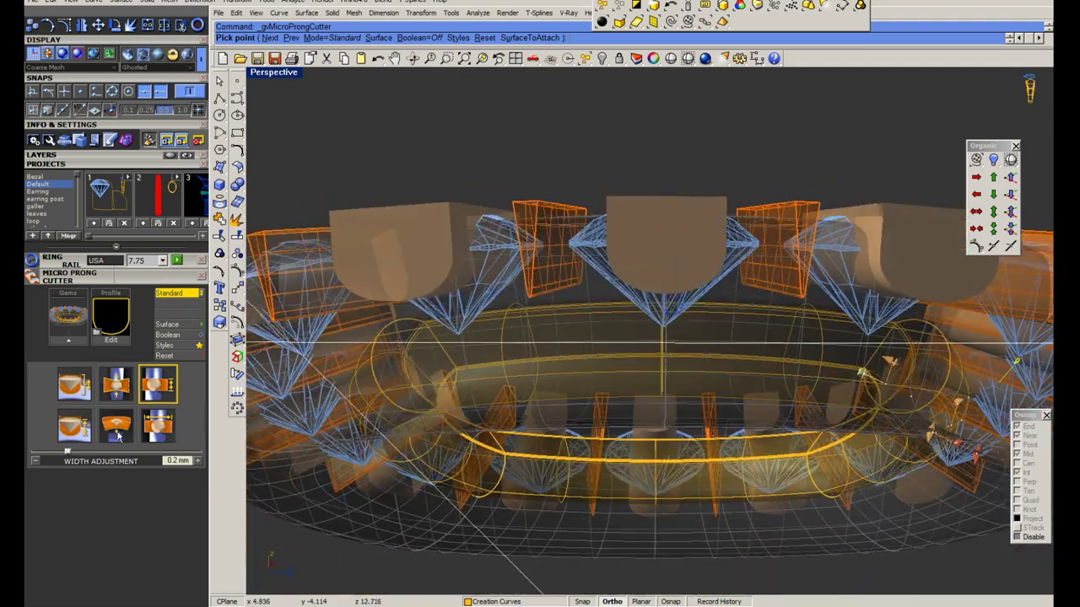
left_click(75, 426)
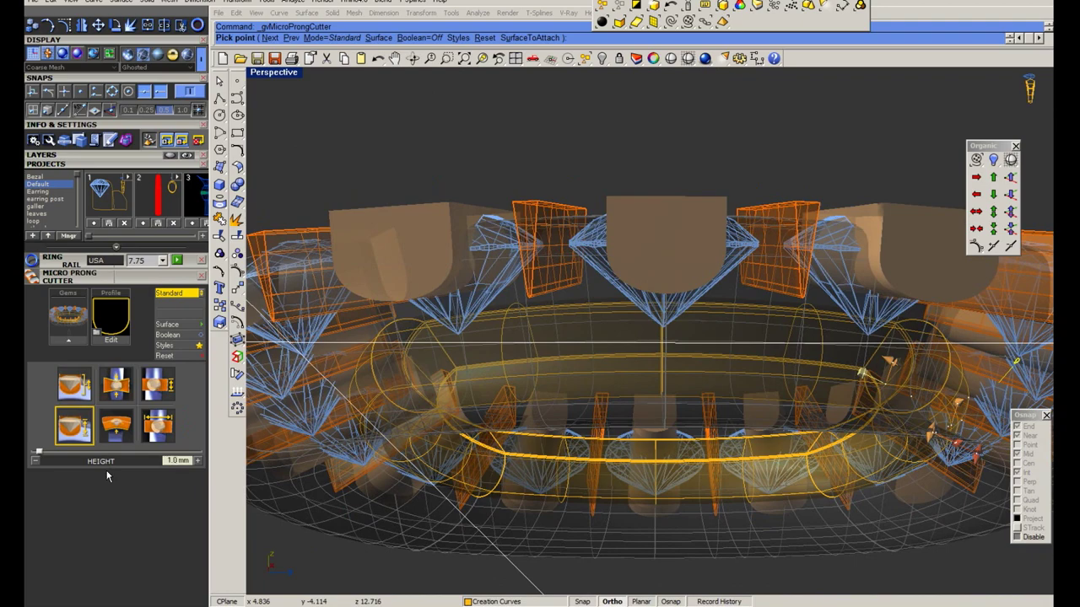
mouse_move(674, 337)
right_mouse_down()
mouse_move(664, 323)
mouse_move(666, 344)
right_mouse_up()
Show the ring in shaded display and zoom in close.
left_click(687, 59)
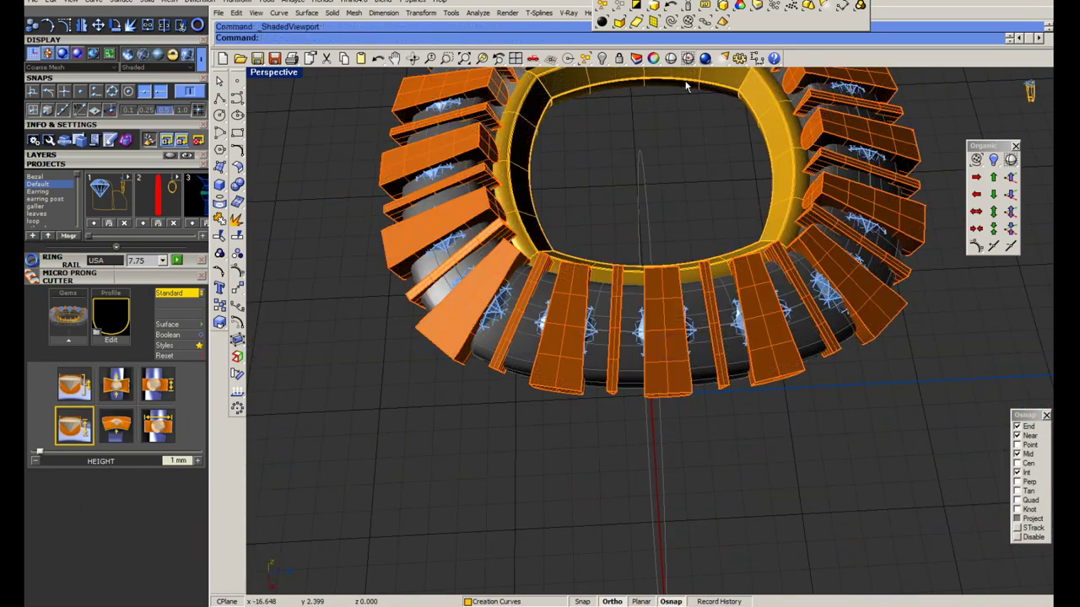
scroll(687, 84, "down", 2)
scroll(641, 253, "up", 4)
mouse_move(641, 253)
right_mouse_down()
mouse_move(585, 414)
mouse_move(622, 418)
right_mouse_up()
scroll(585, 414, "up", 3)
scroll(566, 385, "down", 3)
Ungroup the wide gem cutters, delete all but a few at the front, and save.
left_click(566, 421)
scroll(622, 418, "up", 3)
key("ctrl+shift+g")
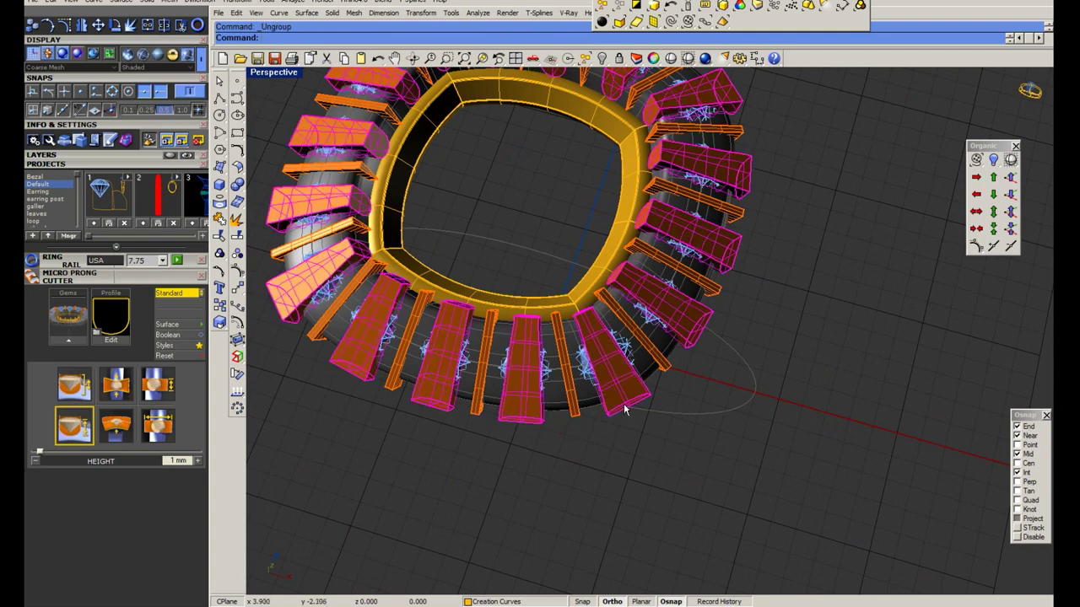
mouse_move(714, 327)
right_mouse_down()
mouse_move(607, 272)
mouse_move(581, 387)
mouse_move(558, 405)
right_mouse_up()
key("Delete")
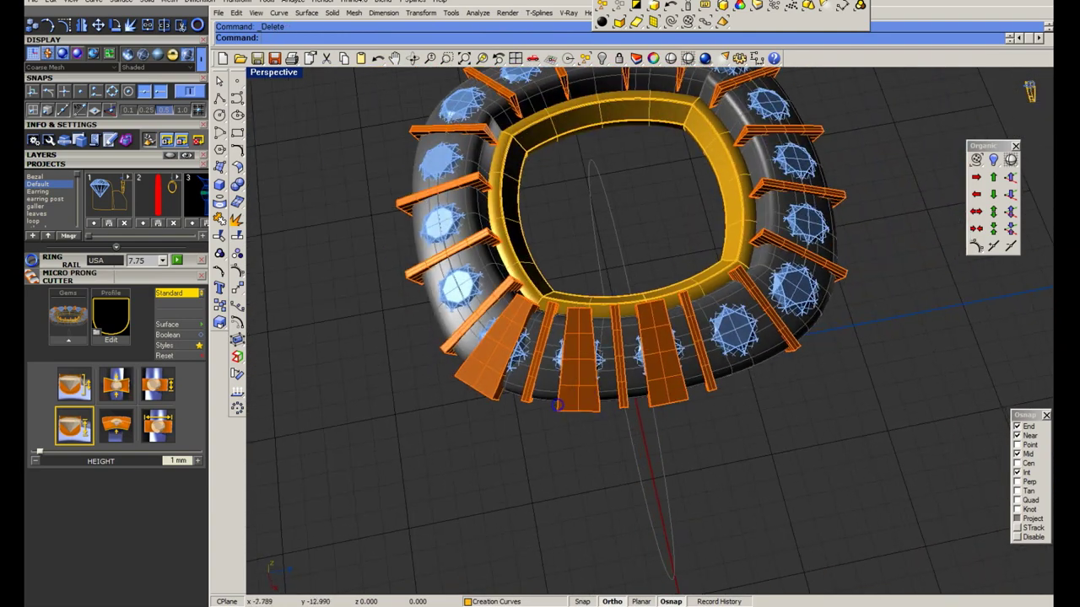
type("S")
key("ctrl+s")
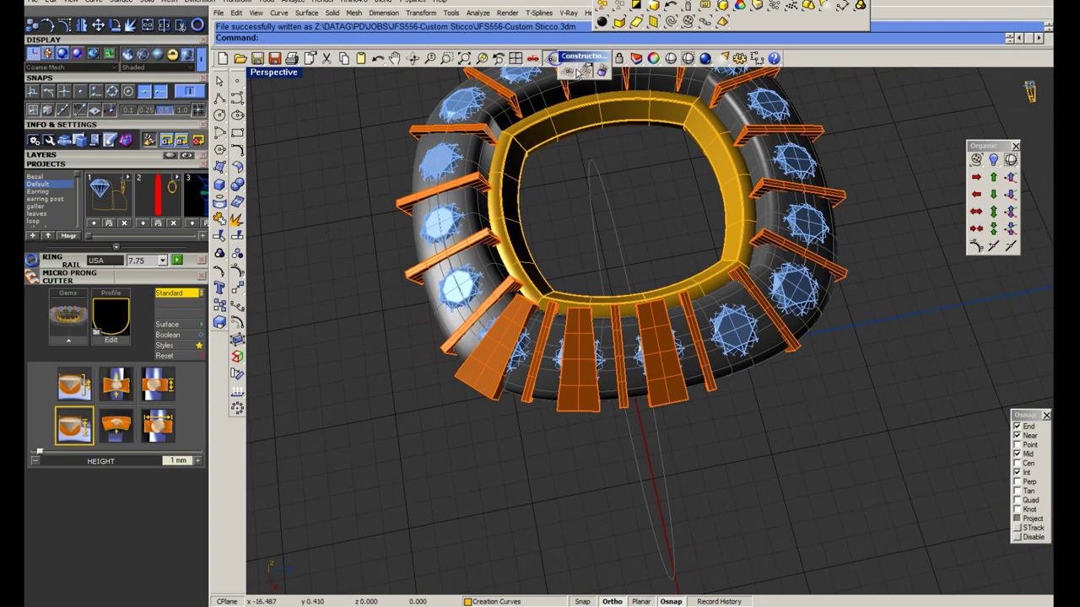
left_click(553, 58)
left_click(644, 81)
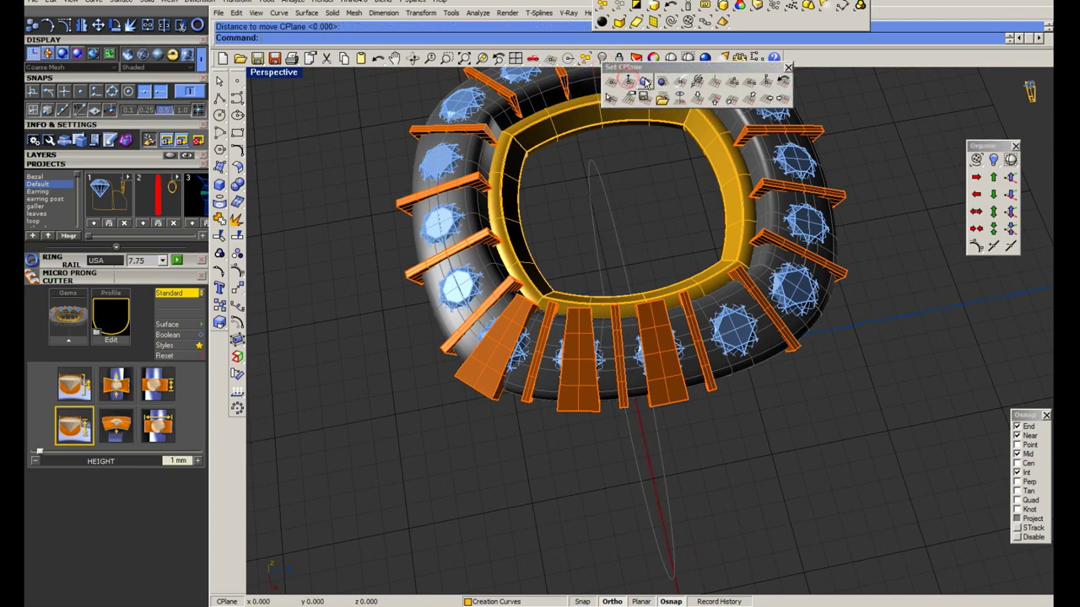
Align the construction plane to the wedge cutter and switch to its Plan view.
left_click(645, 81)
left_click(580, 390)
scroll(582, 396, "up", 3)
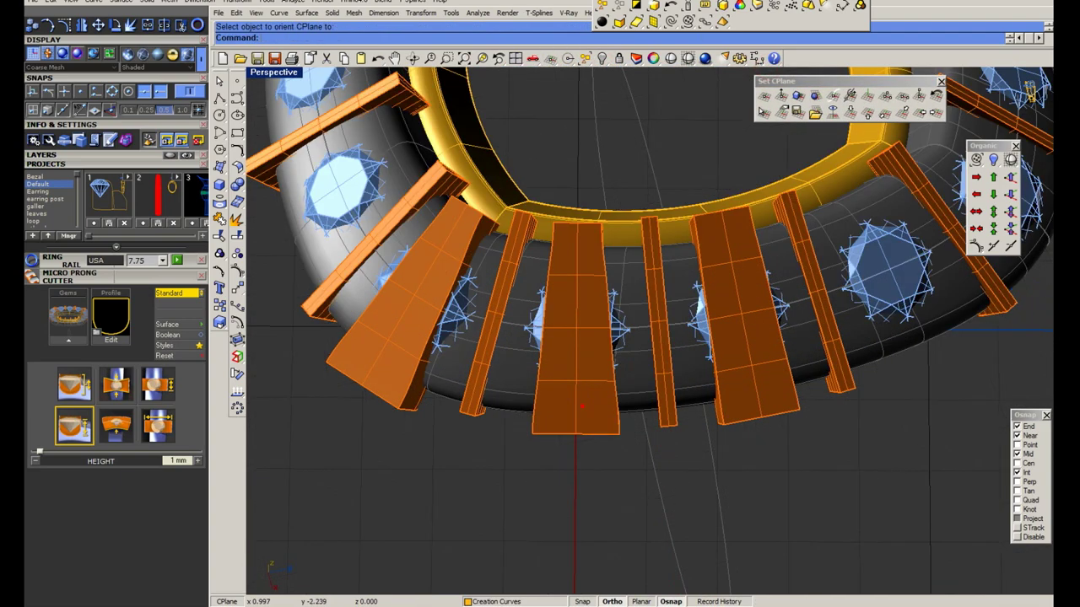
type("Plan")
key("Return")
Rotate the right-side wedge cutter about the gem's centre and return to shaded display.
left_click(629, 323)
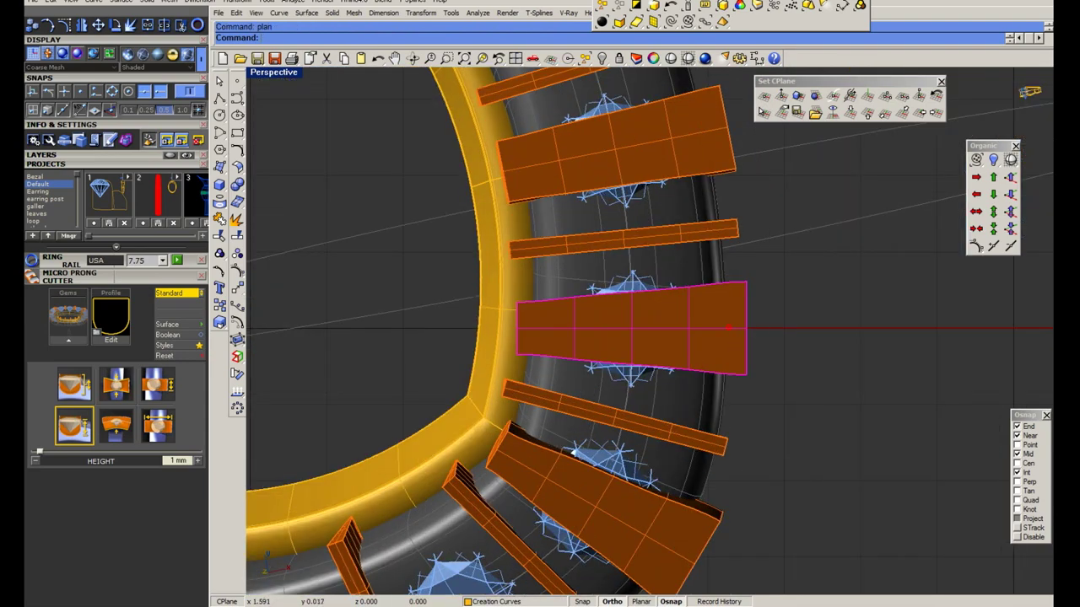
left_click(555, 329)
left_click(687, 58)
scroll(591, 346, "up", 2)
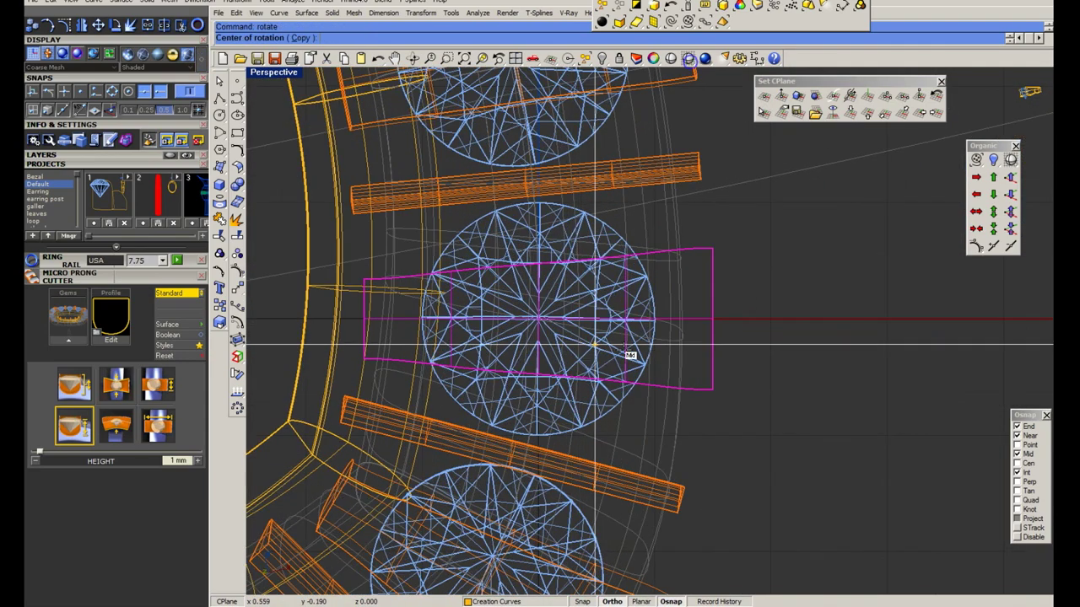
left_click(769, 320)
left_click(769, 321)
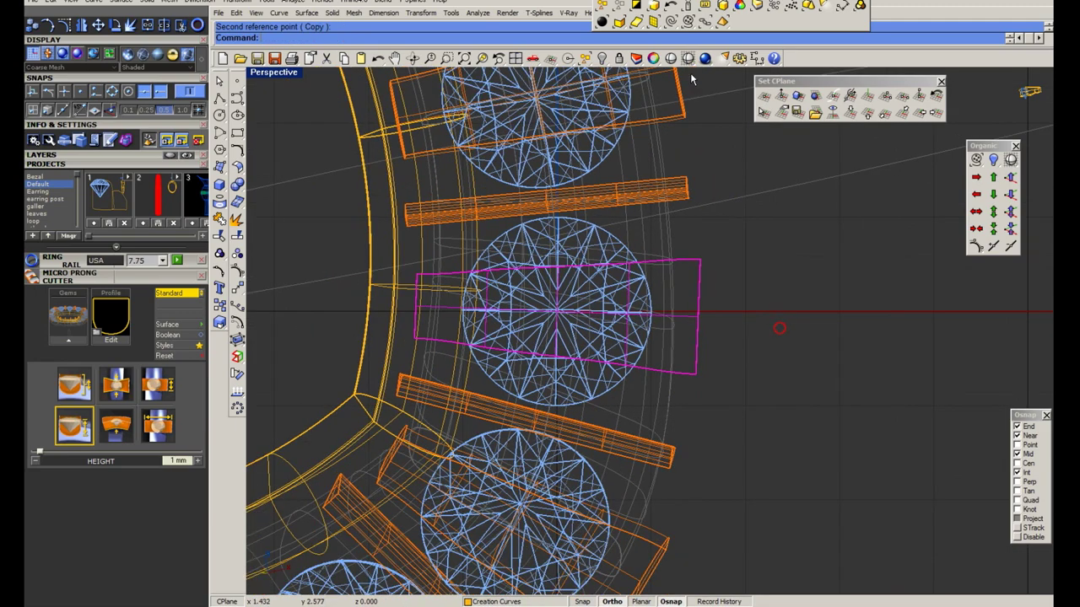
left_click(687, 58)
scroll(656, 304, "down", 2)
scroll(653, 298, "down", 3)
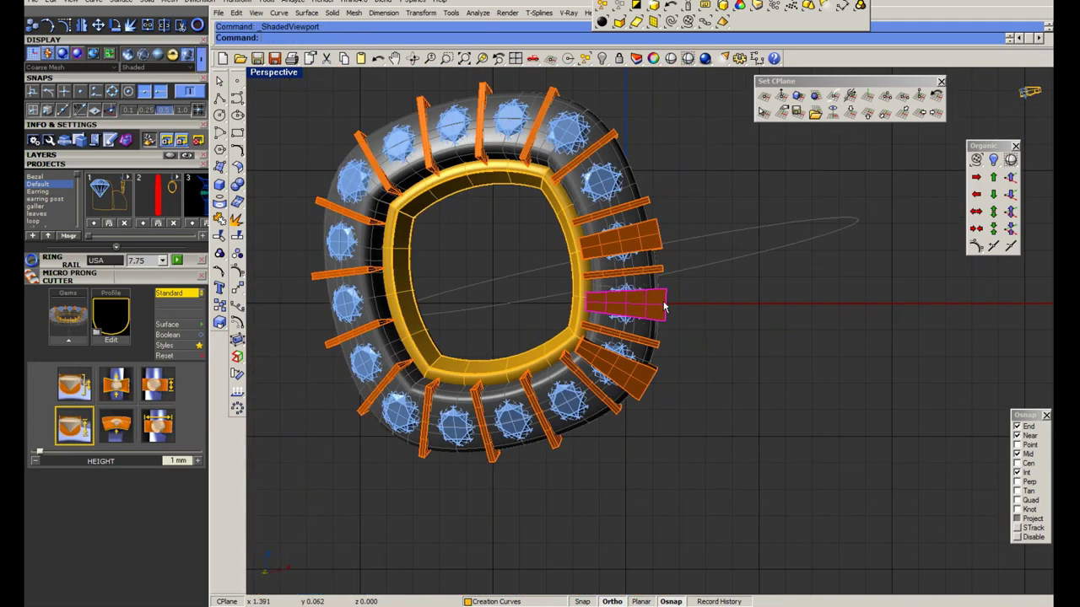
scroll(658, 346, "up", 2)
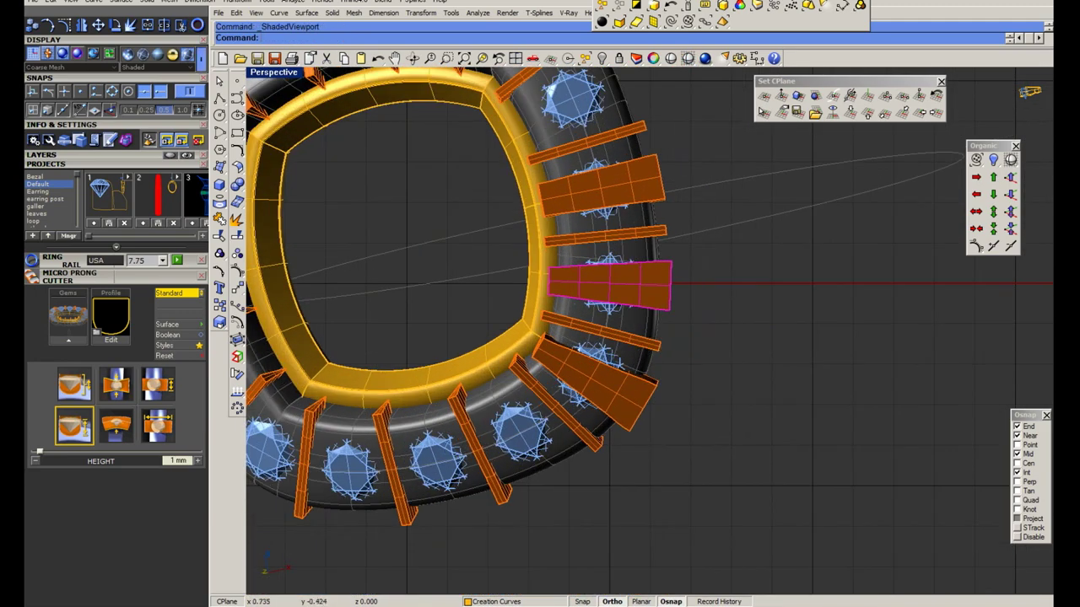
scroll(624, 287, "up", 1)
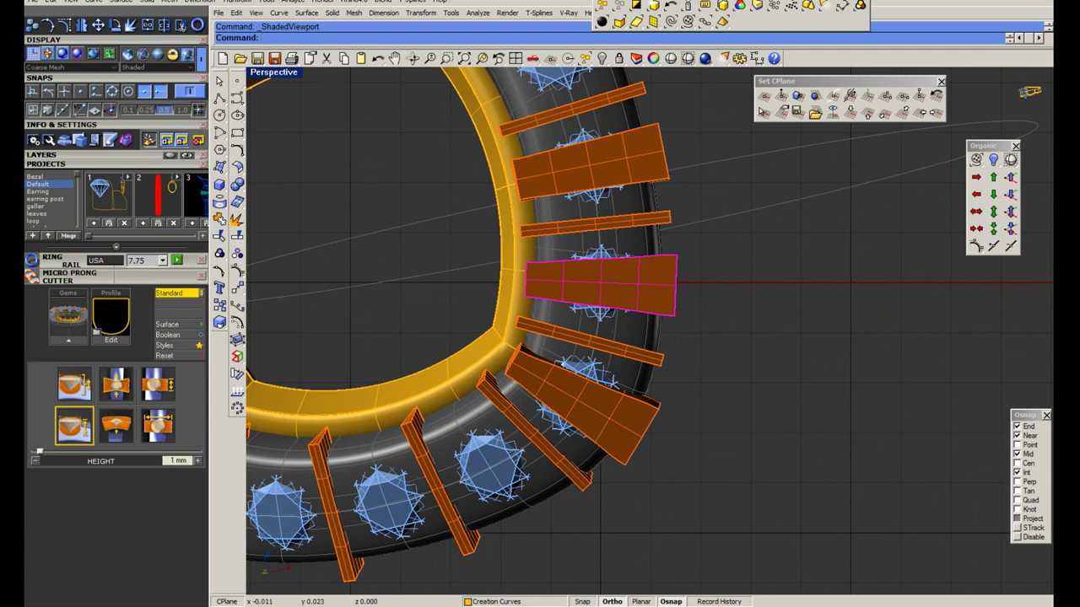
left_click(816, 95)
scroll(678, 268, "up", 2)
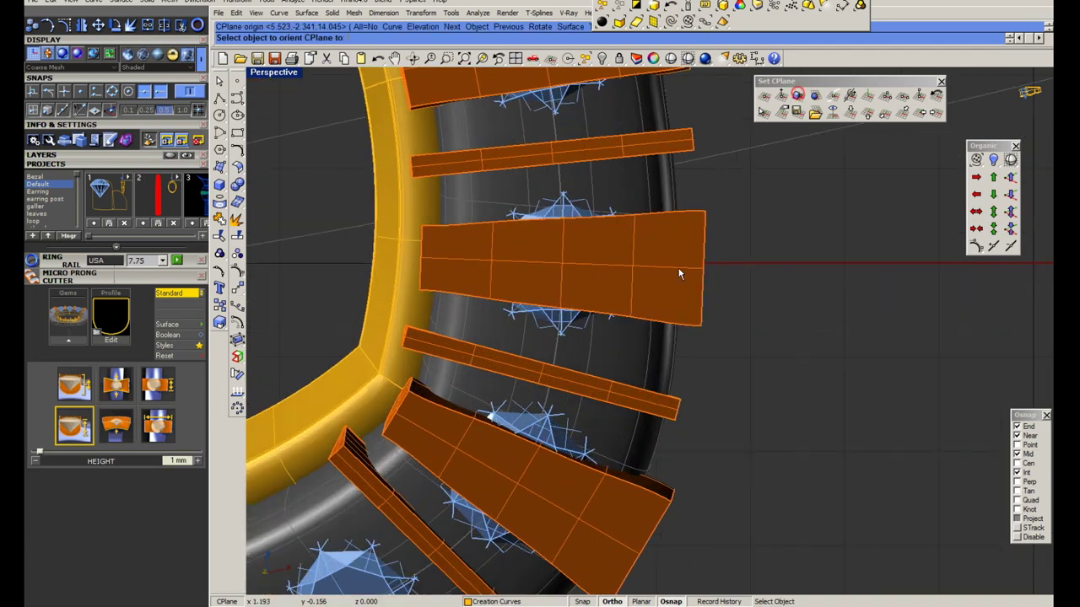
scroll(688, 250, "up", 2)
Set the work plane to the middle wedge cutter and cage it with 2×2×2 points in CPlane coordinates.
left_click(613, 321)
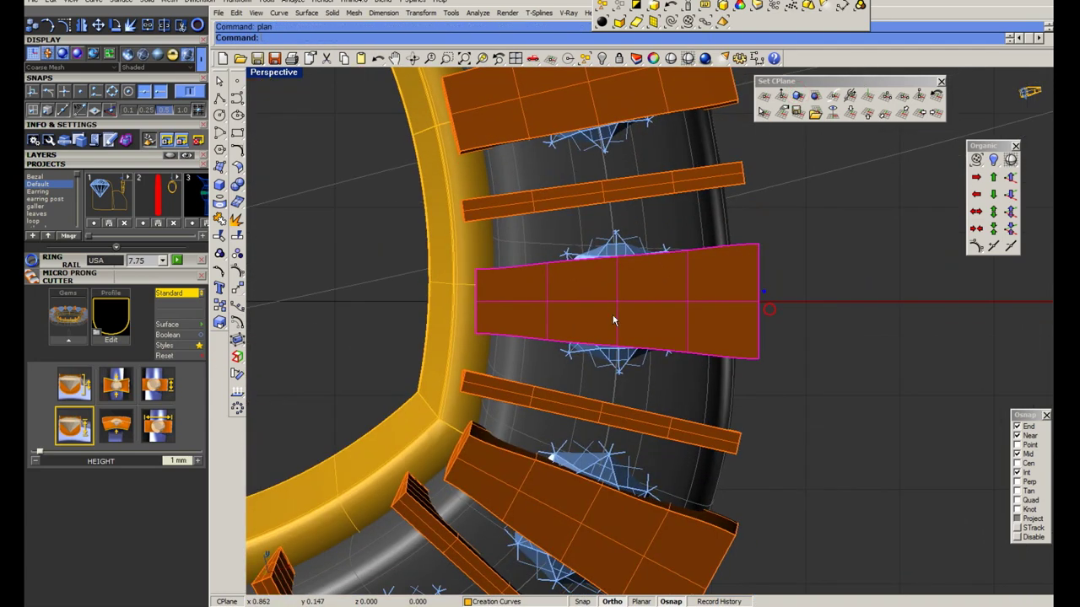
left_click(237, 341)
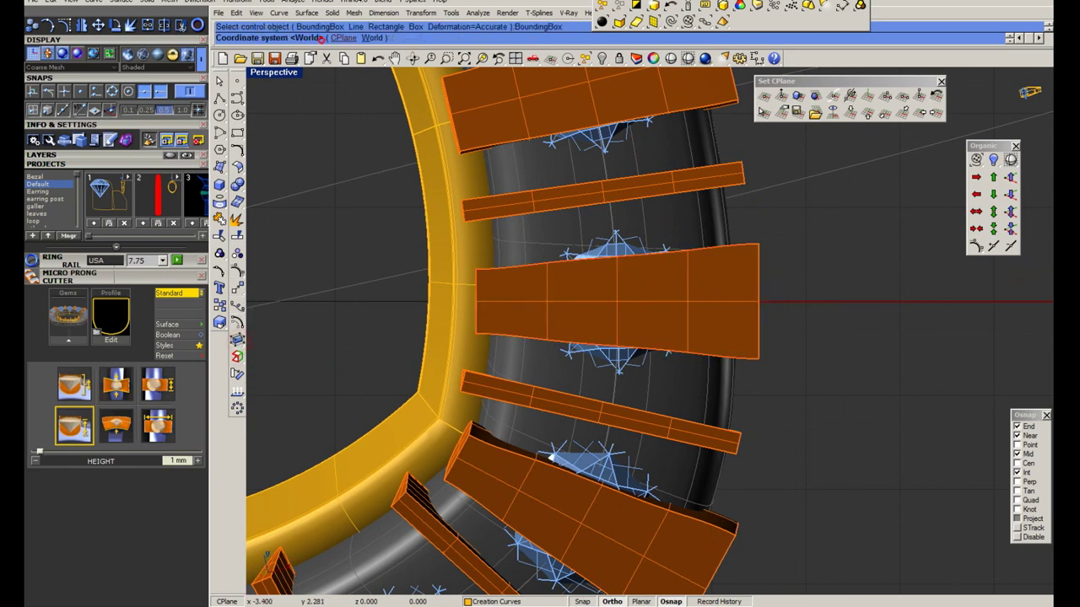
left_click(312, 39)
type("2")
key("Return")
type("2")
key("Return")
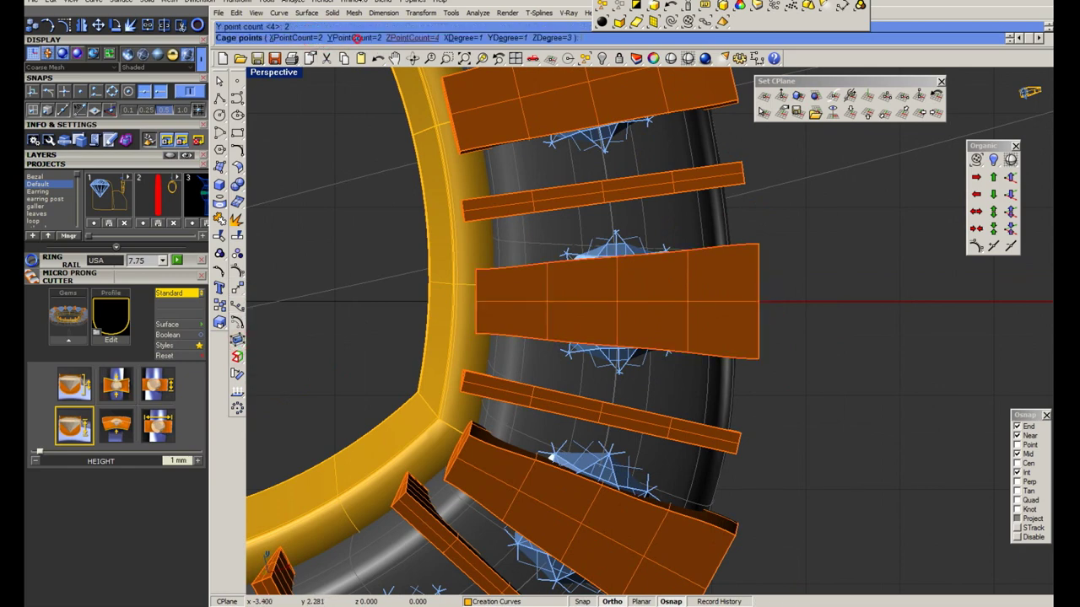
type("2")
key("Return")
key("Return")
key("Return")
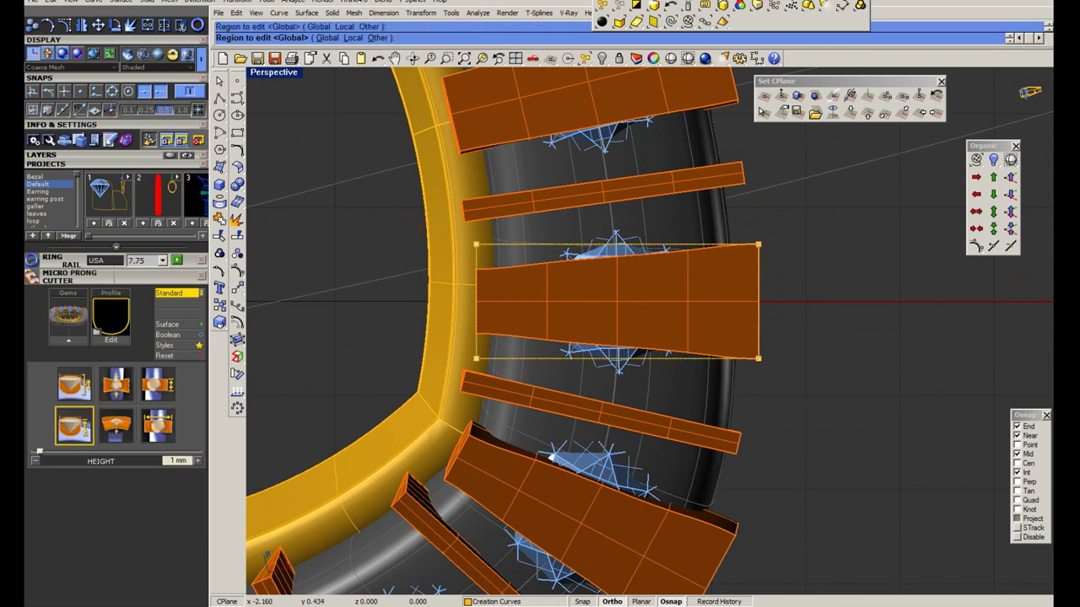
Taper the cutter by narrowing its inner end and widening its outer end, then delete the cage.
left_click(476, 301)
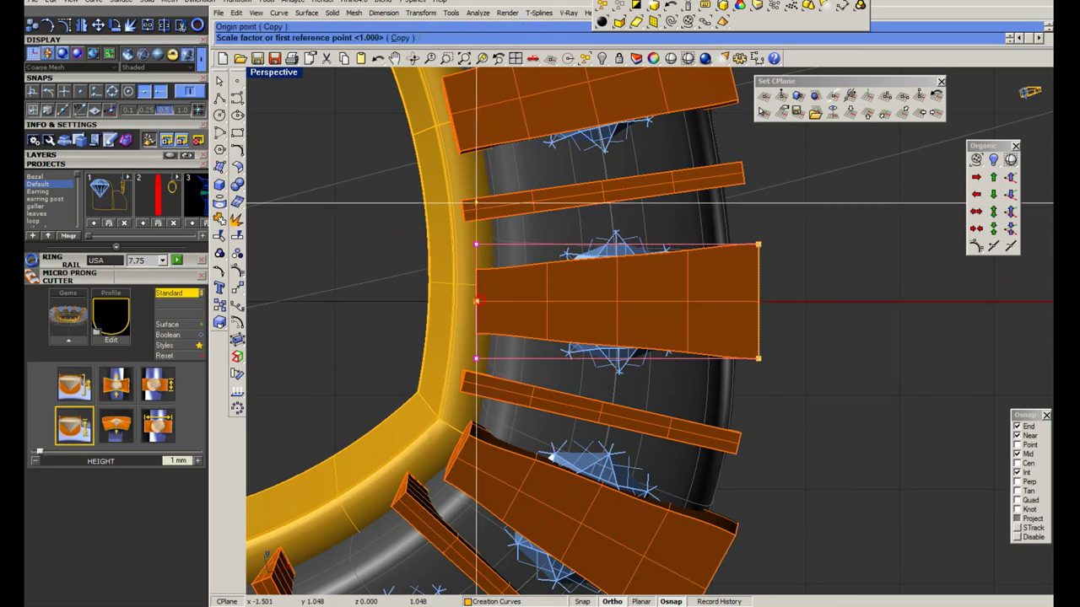
left_click(475, 209)
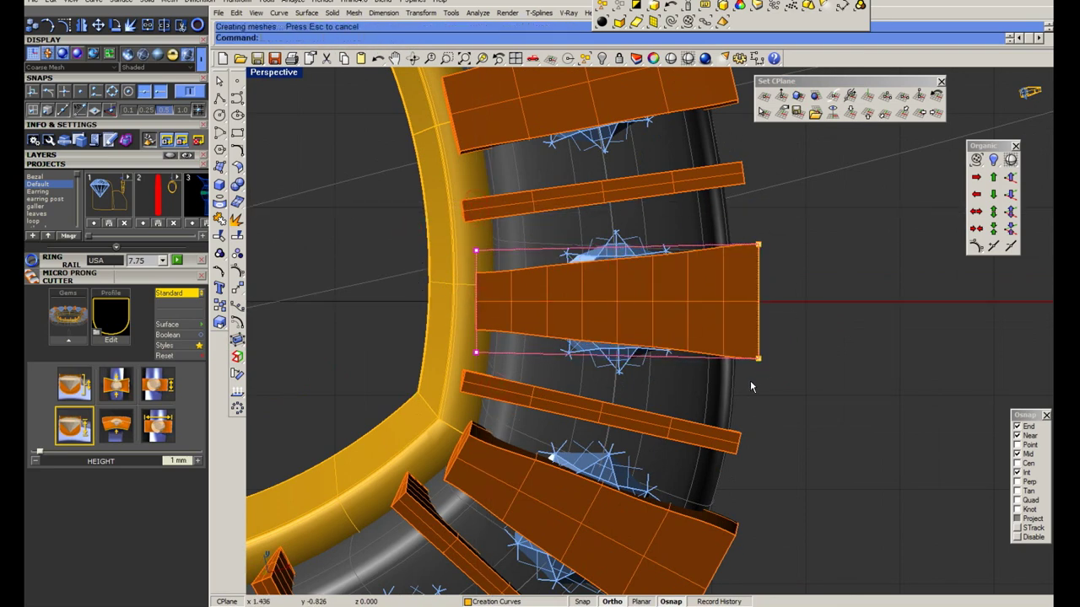
left_click_drag(787, 342, 812, 365)
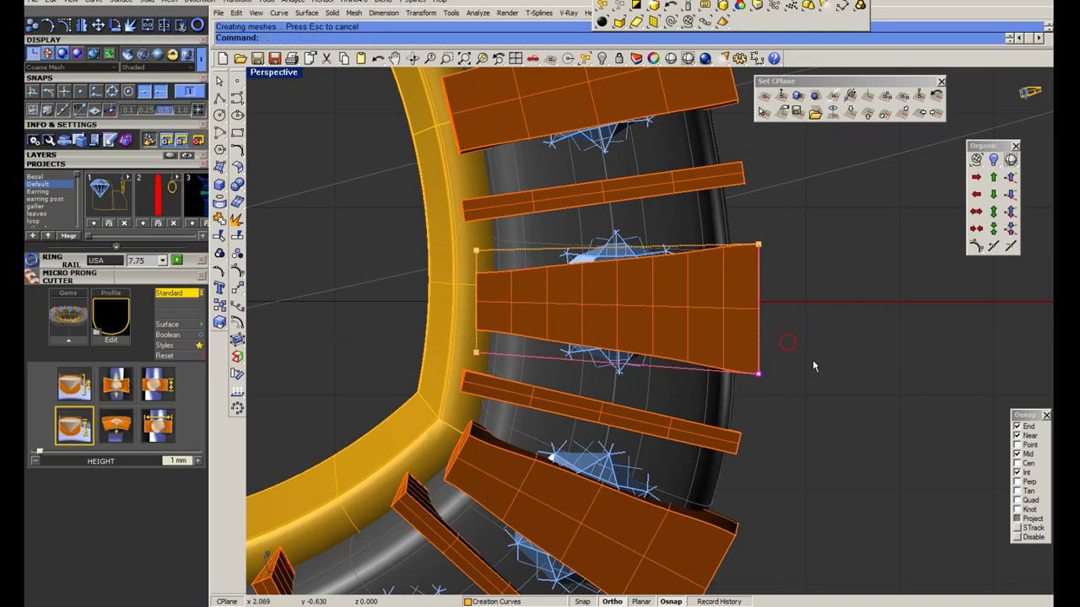
left_click_drag(364, 345, 404, 277)
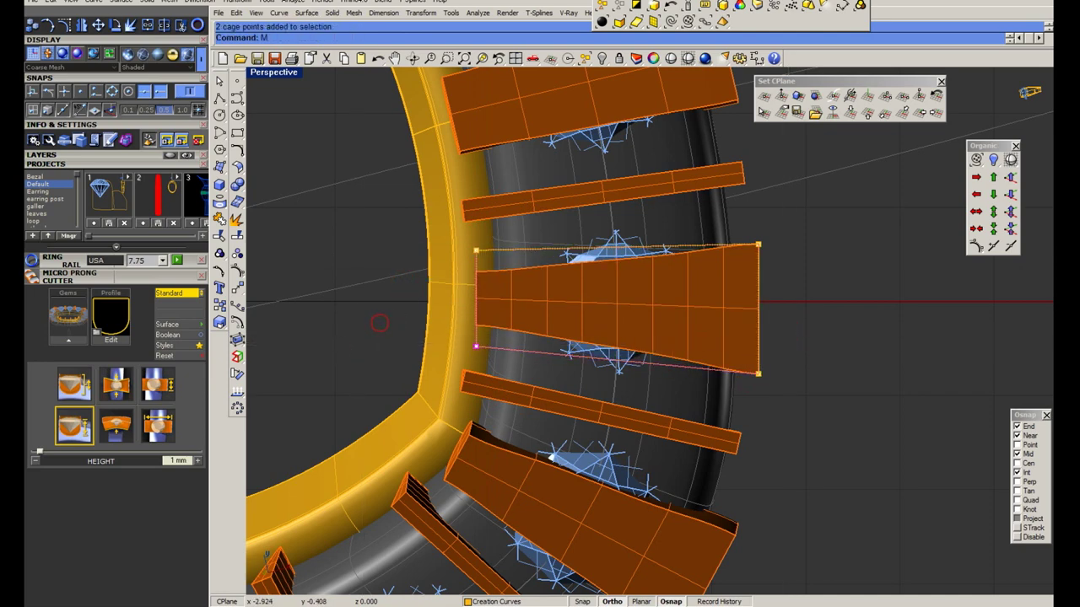
left_click_drag(380, 323, 344, 342)
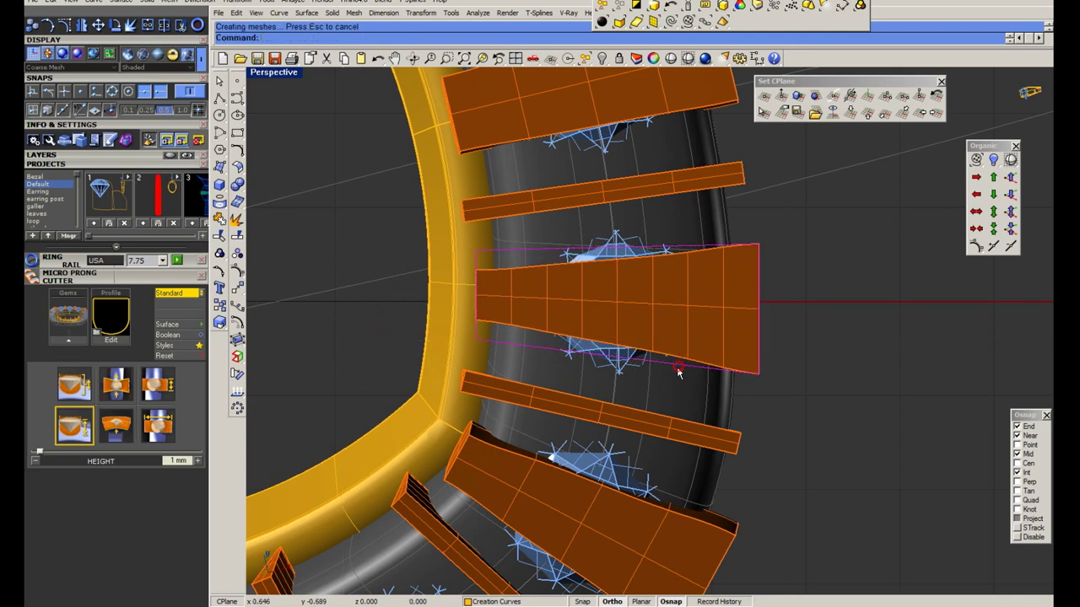
scroll(677, 366, "down", 3)
key("Delete")
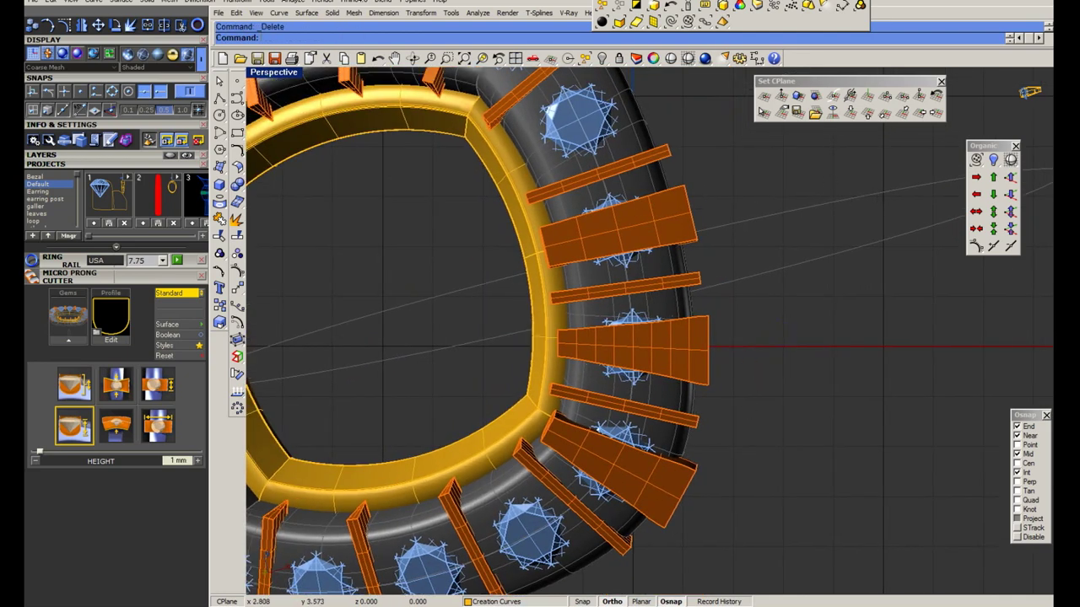
Align the work plane to the next wedge cutter and taper its cage the same way.
left_click(795, 98)
scroll(682, 489, "up", 3)
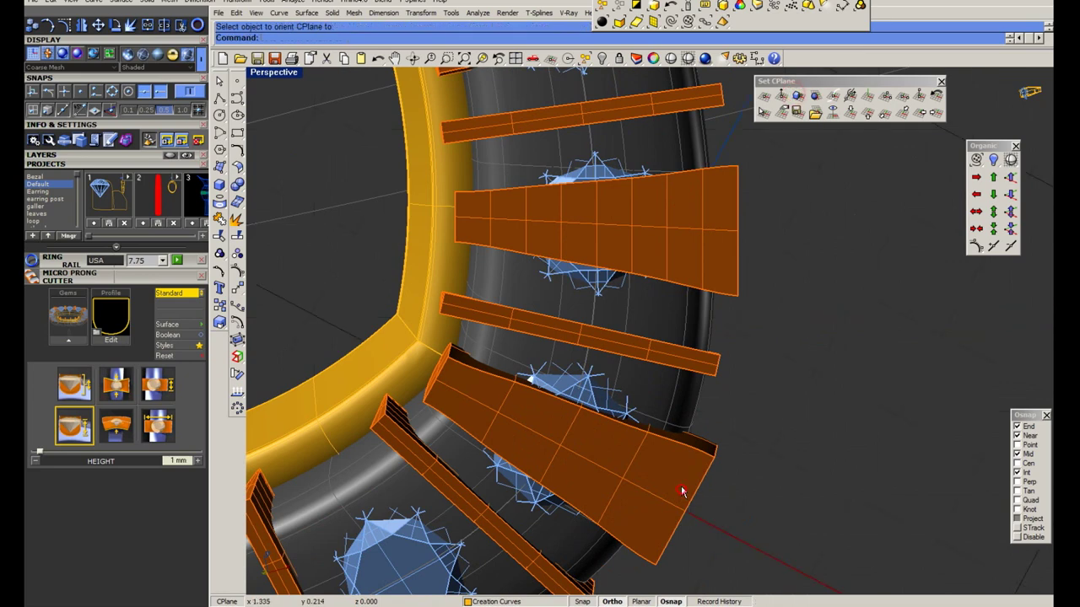
left_click(530, 381)
type("plan")
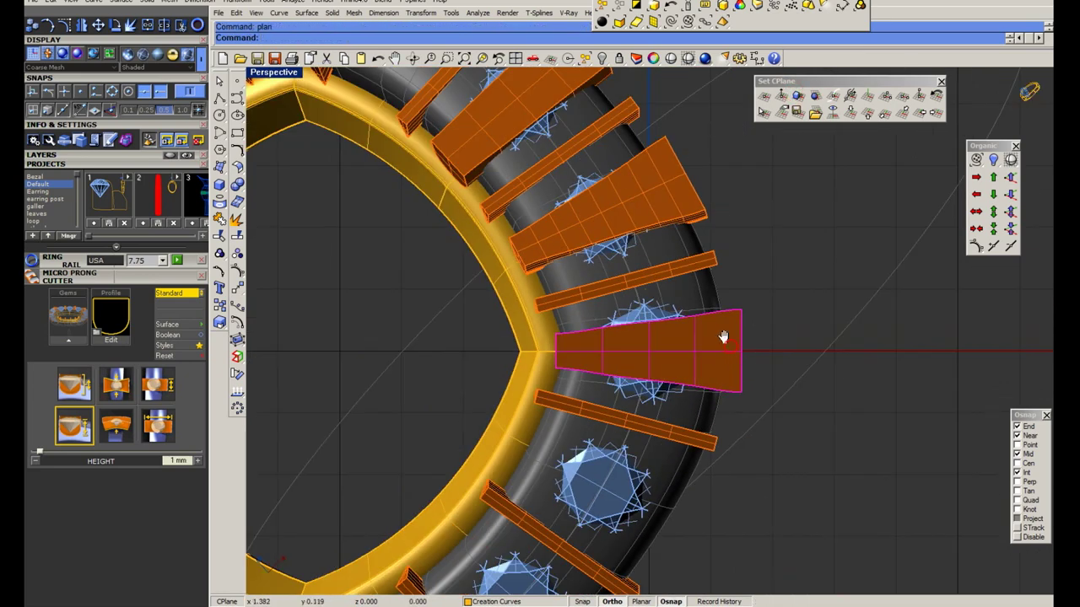
right_click_drag(723, 337, 705, 339, "shift")
left_click(237, 339)
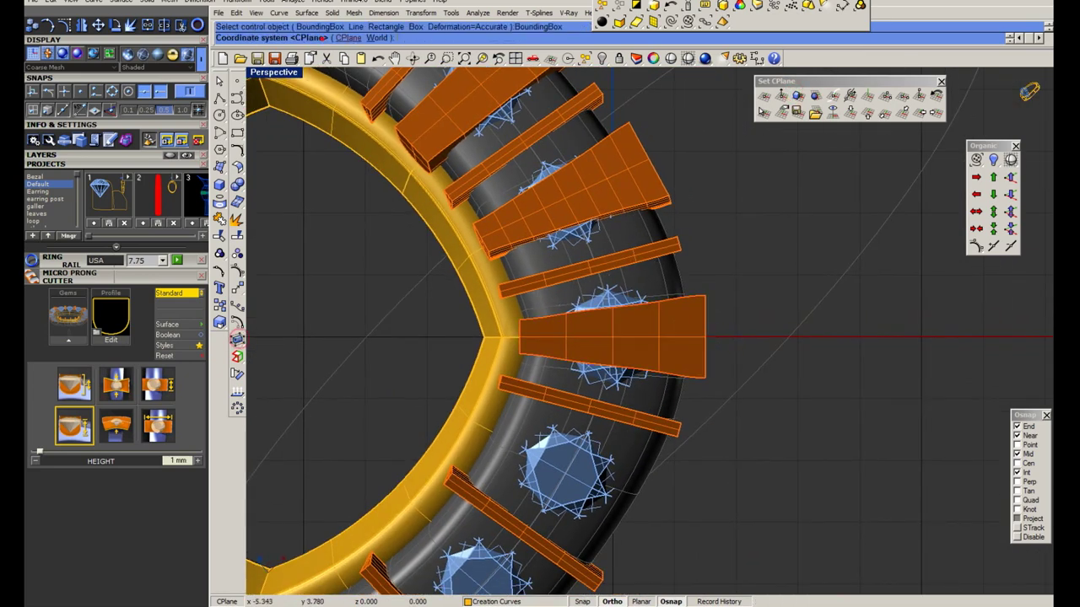
type("scale1d")
left_click_drag(590, 405, 677, 297)
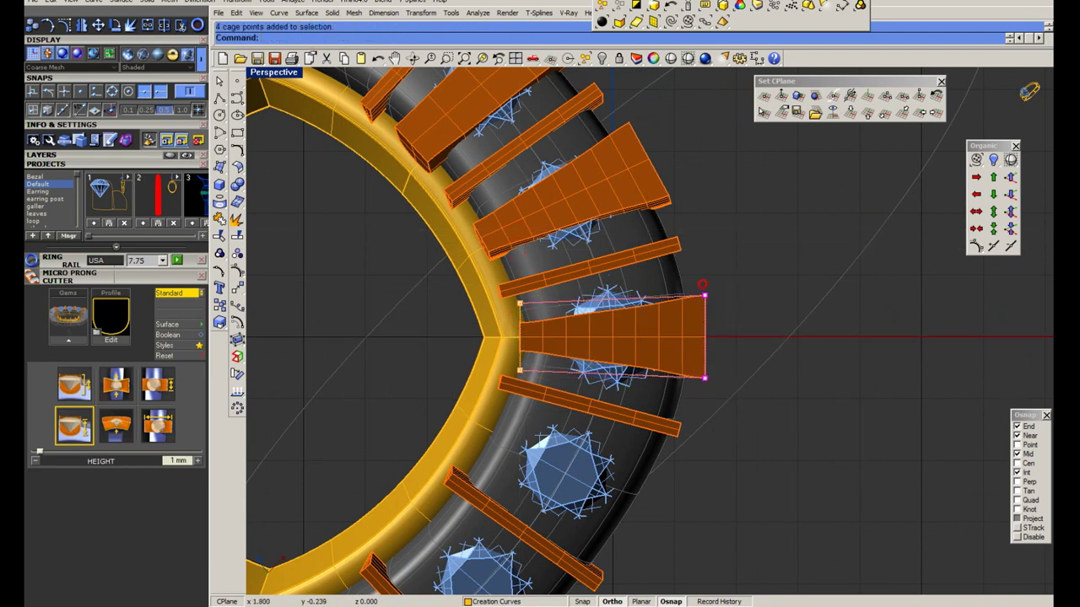
left_click(716, 267)
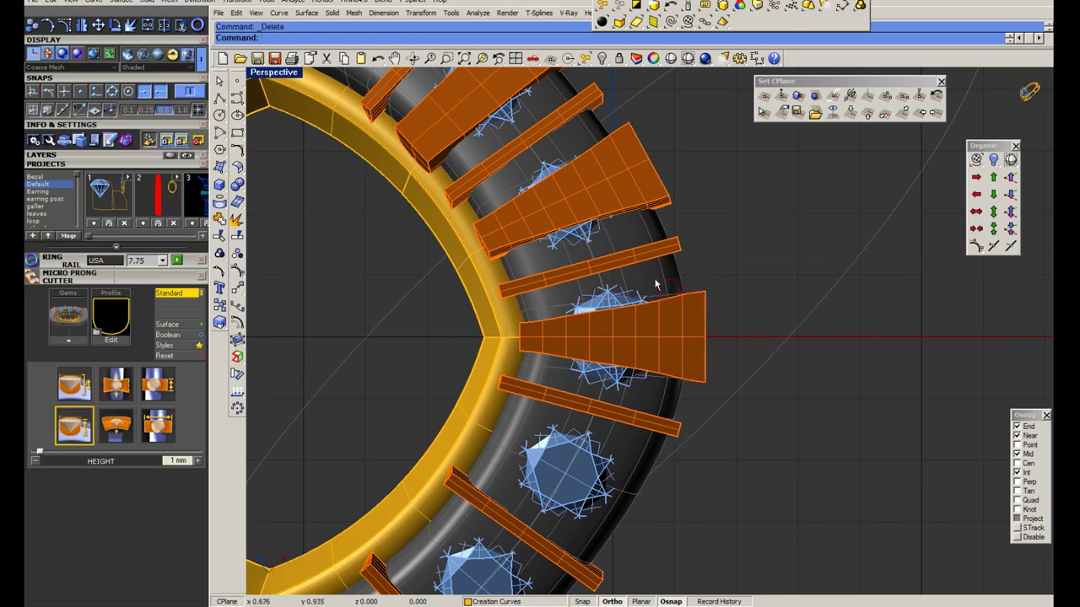
scroll(656, 285, "down", 5)
Viewing the ring from above, place a copy of the tapered cutter beside the original.
left_click(515, 59)
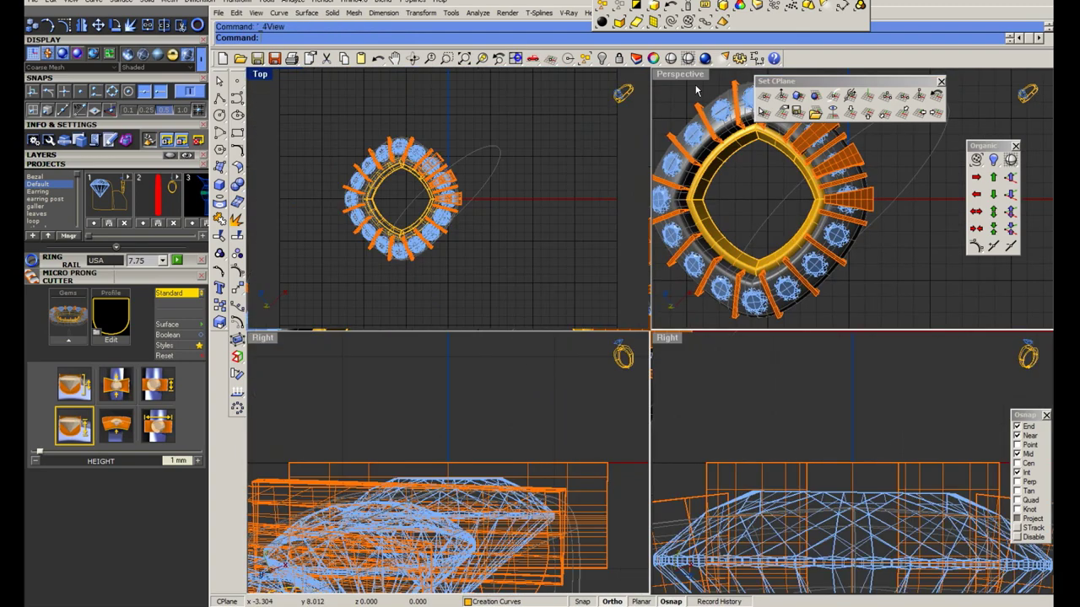
left_click(688, 58)
double_click(688, 74)
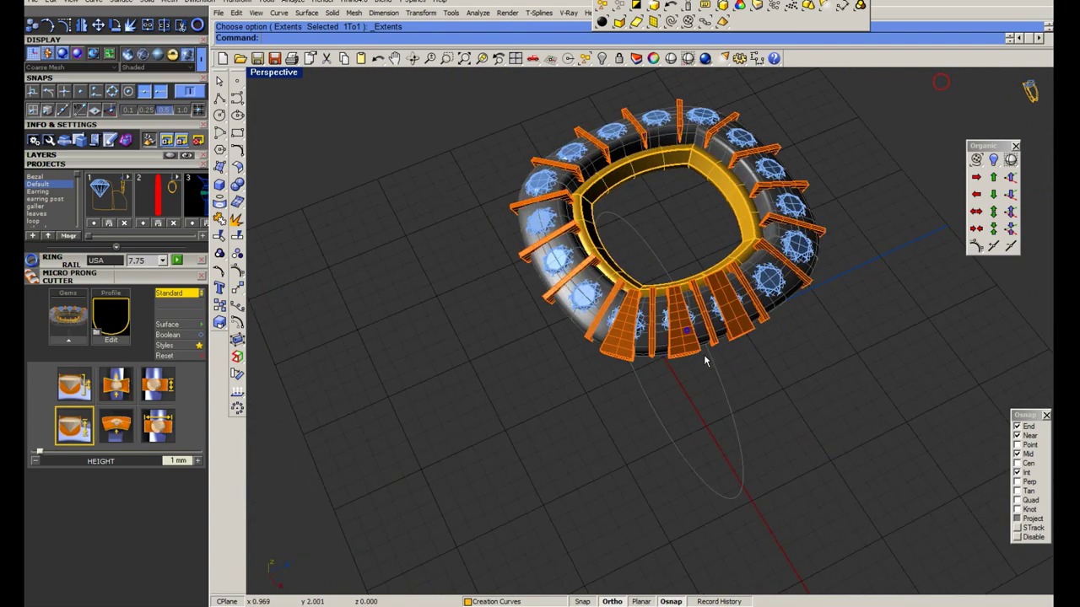
right_click_drag(690, 76, 681, 403)
scroll(681, 404, "up", 5)
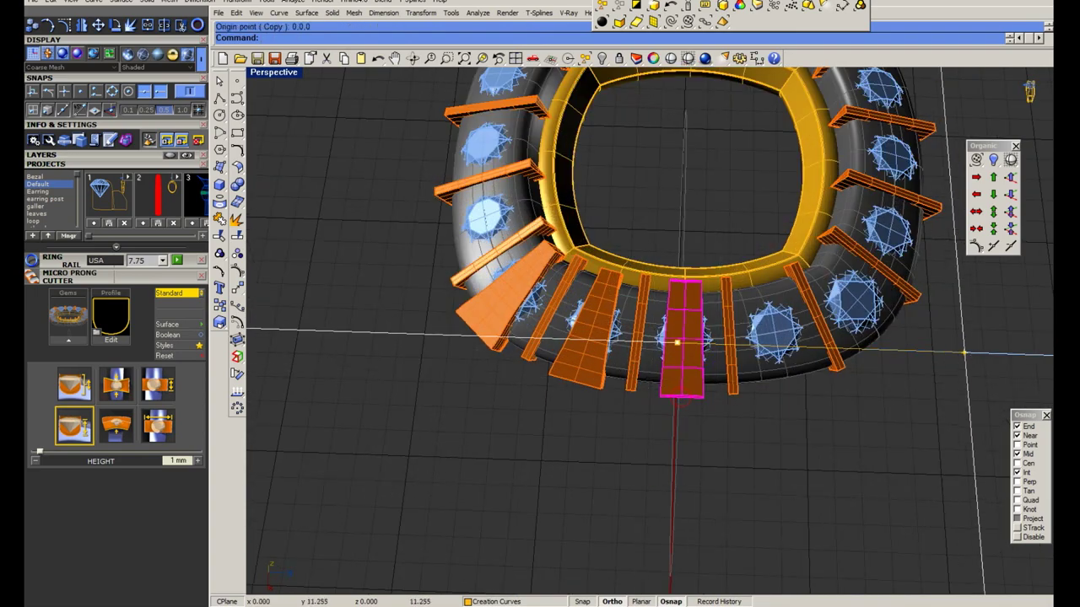
scroll(635, 398, "down", 3)
left_click(634, 398)
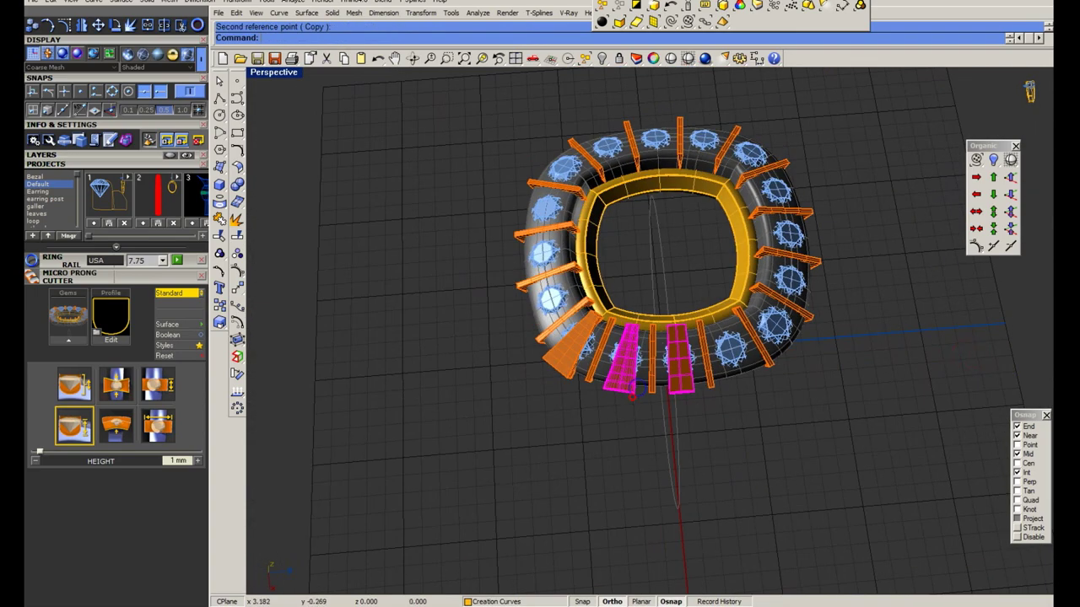
key("Return")
Mirror the cutter and group the three prong cutters together.
type("mirror")
key("Return")
left_click(734, 513)
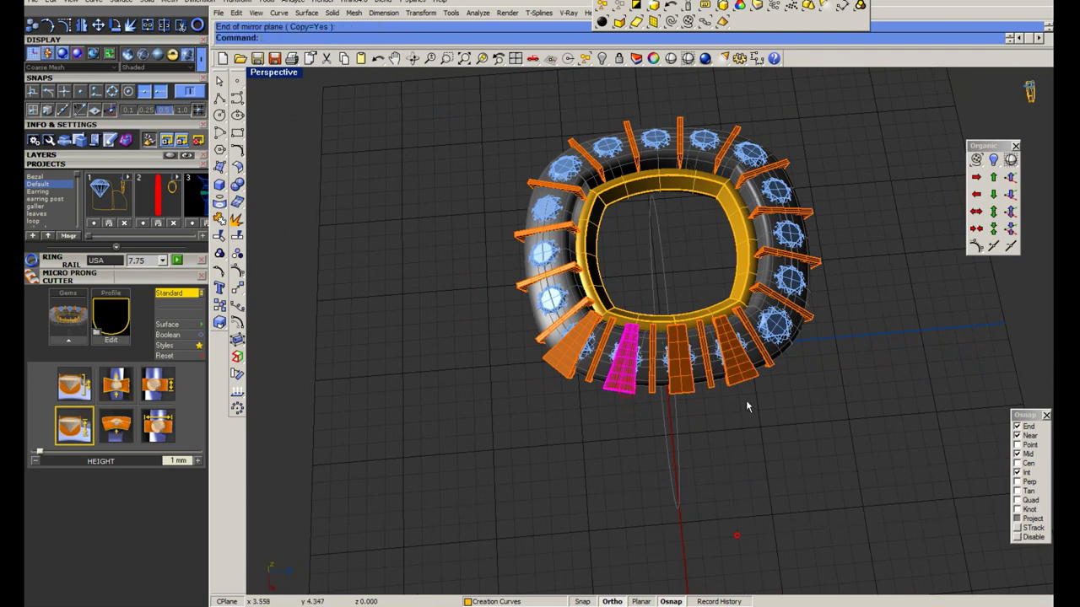
left_click(694, 390, "shift")
key("ctrl+g")
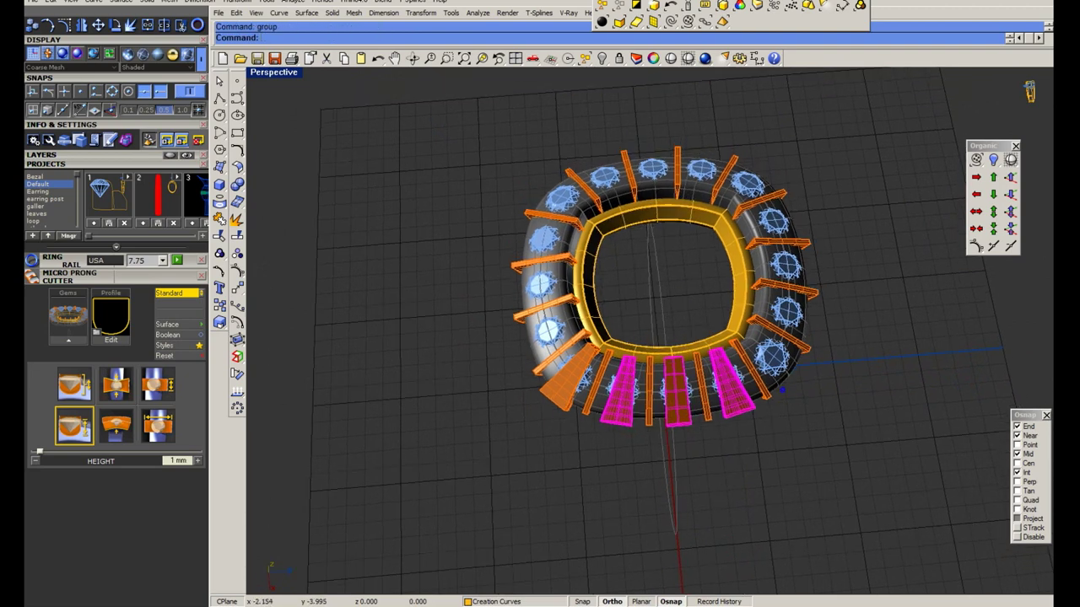
Polar-array the grouped prong cutters around the ring centre and select all of them.
type("0")
key("Return")
key("Return")
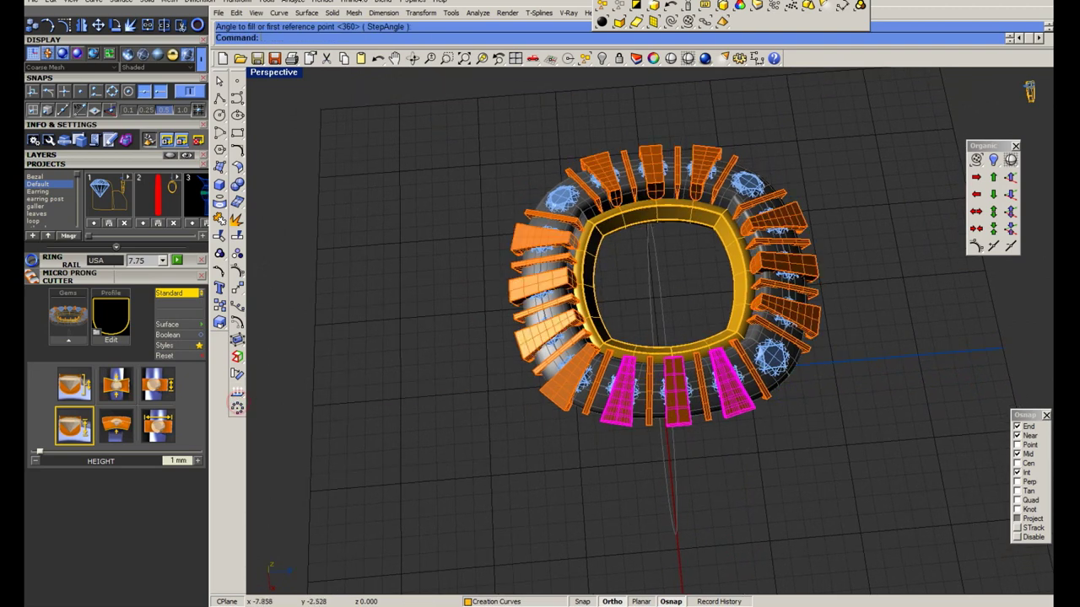
left_click(497, 487)
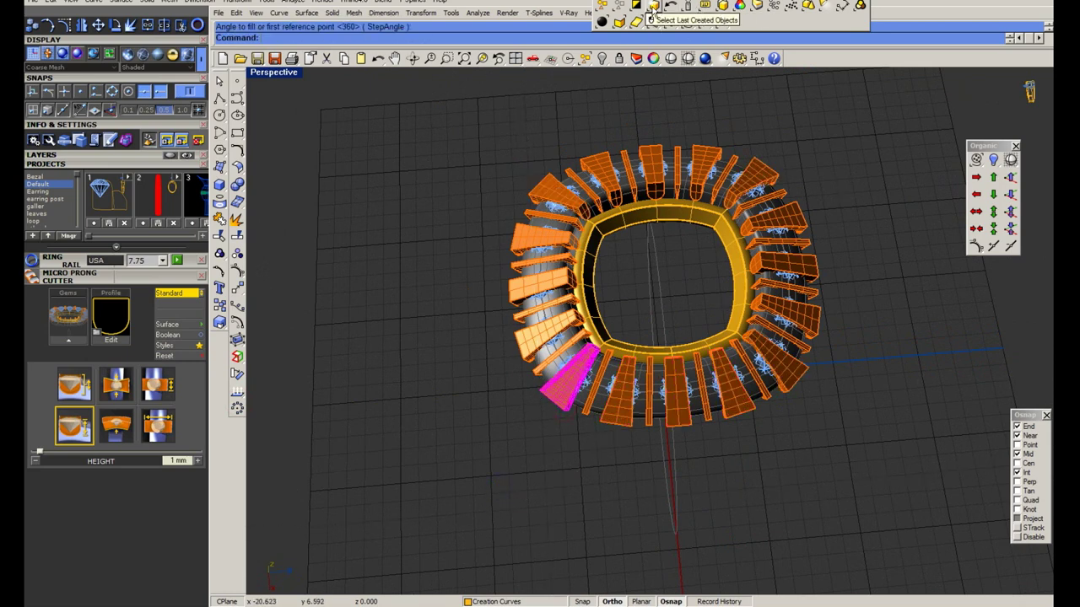
key("Return")
left_click(730, 29)
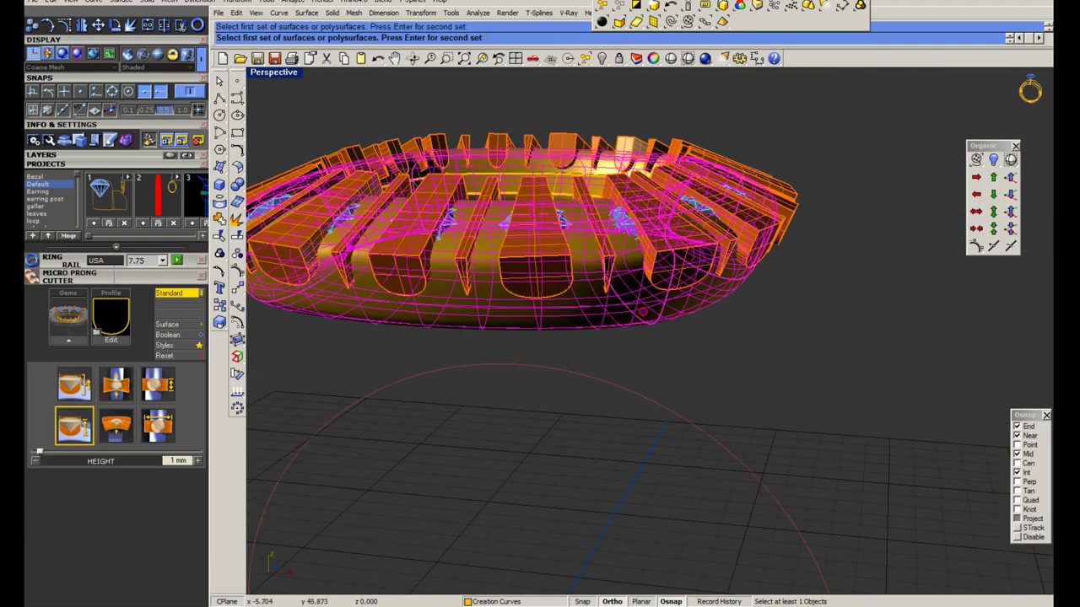
Boolean-subtract the prong cutters from the halo and select the stone group.
key("Return")
type("hide")
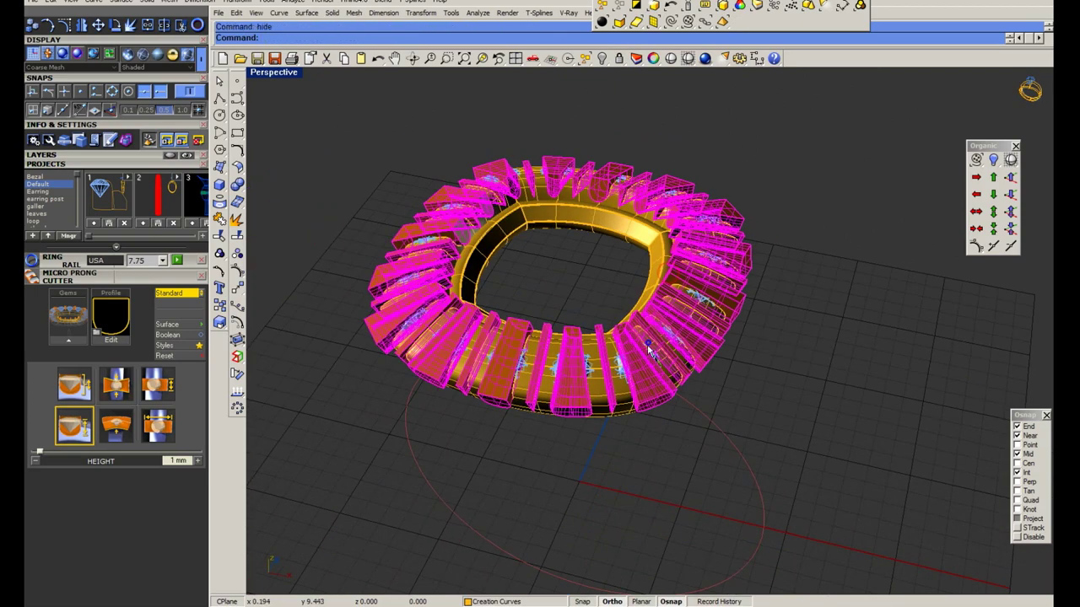
scroll(628, 424, "up", 2)
left_click(622, 432)
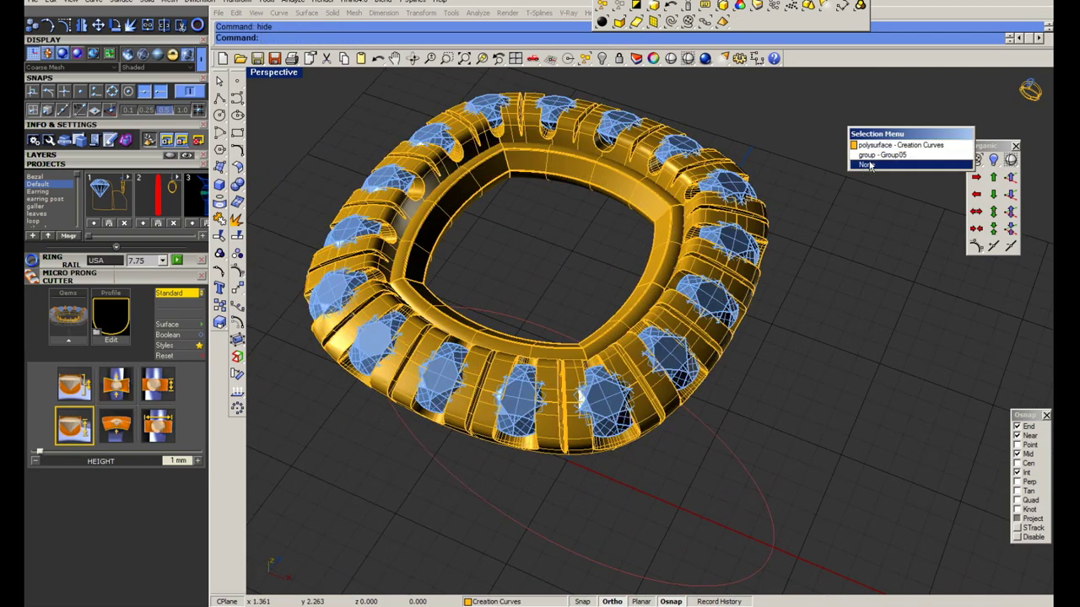
left_click(881, 154)
right_click_drag(856, 339, 631, 249)
scroll(631, 249, "up", 2)
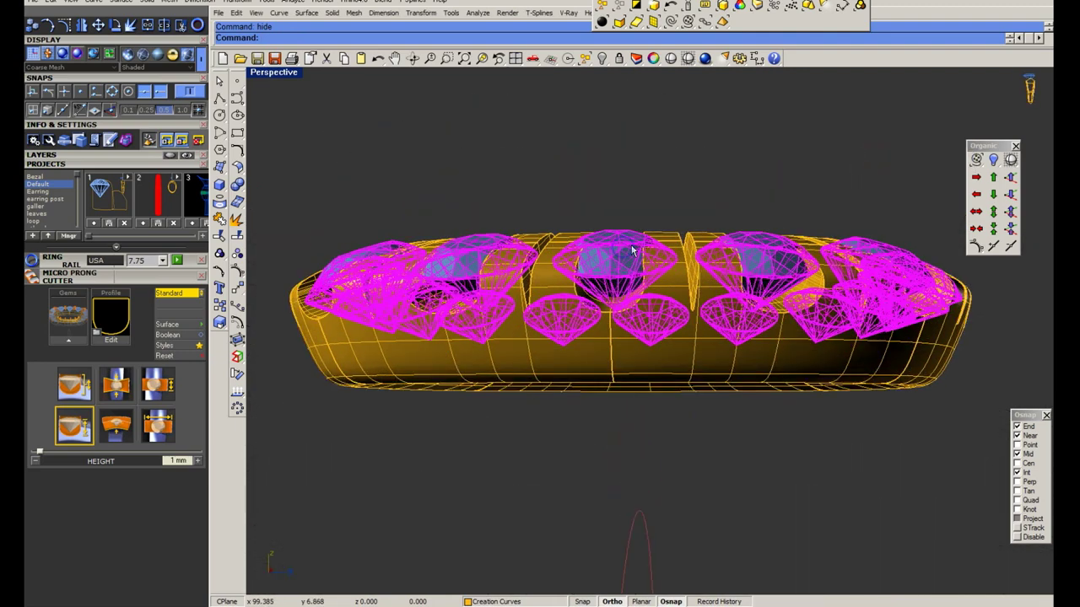
scroll(631, 249, "up", 2)
scroll(148, 54, "up", 3)
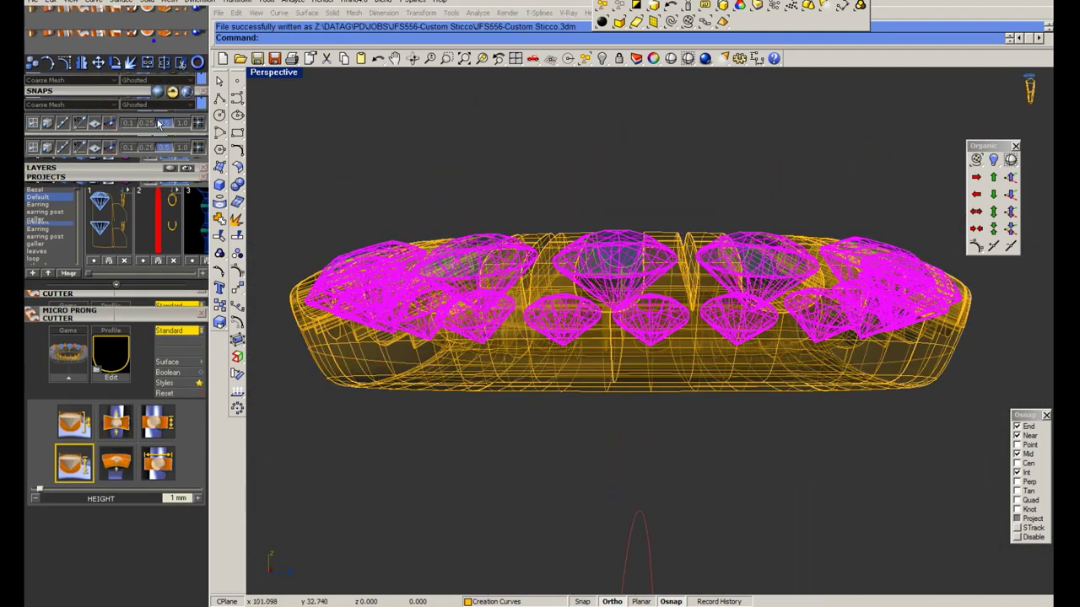
Build a Channel Builder channel along the halo gems at 40% width, 26% height and -0.03 mm offset.
left_click(81, 117)
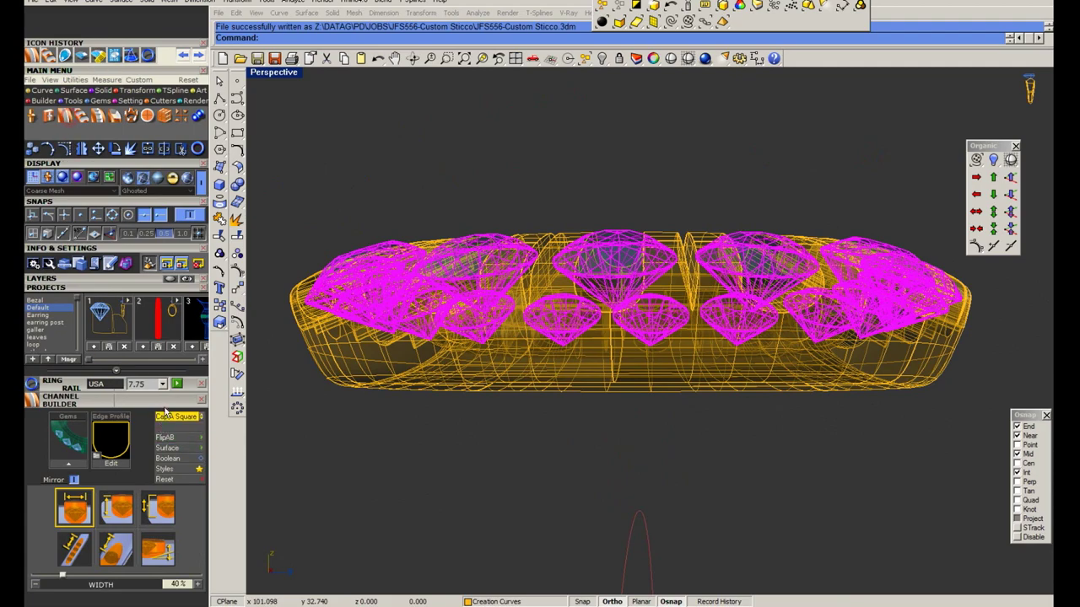
scroll(165, 412, "down", 3)
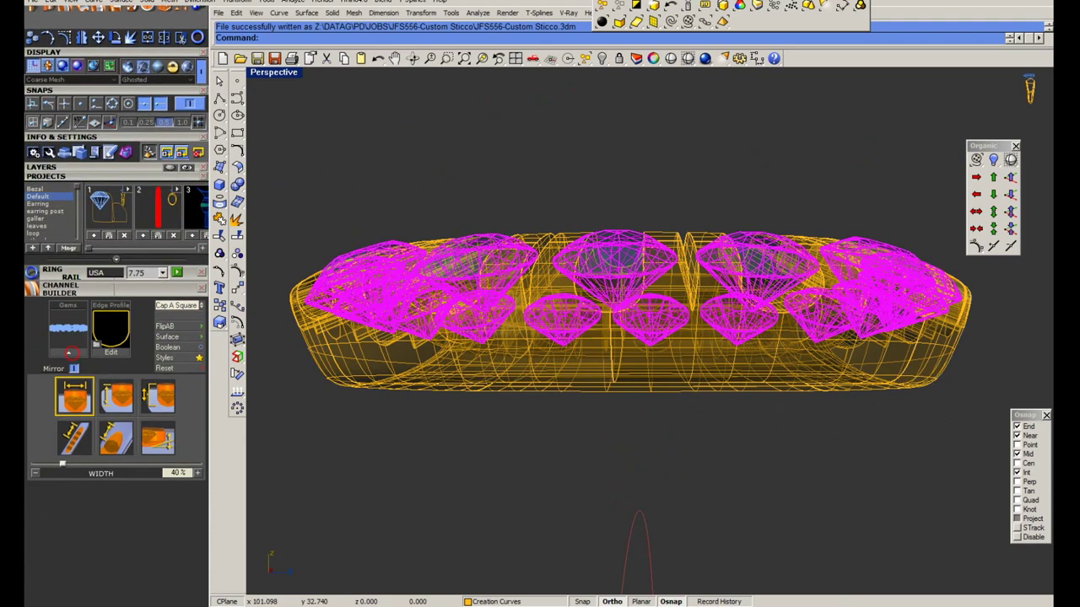
left_click(72, 353)
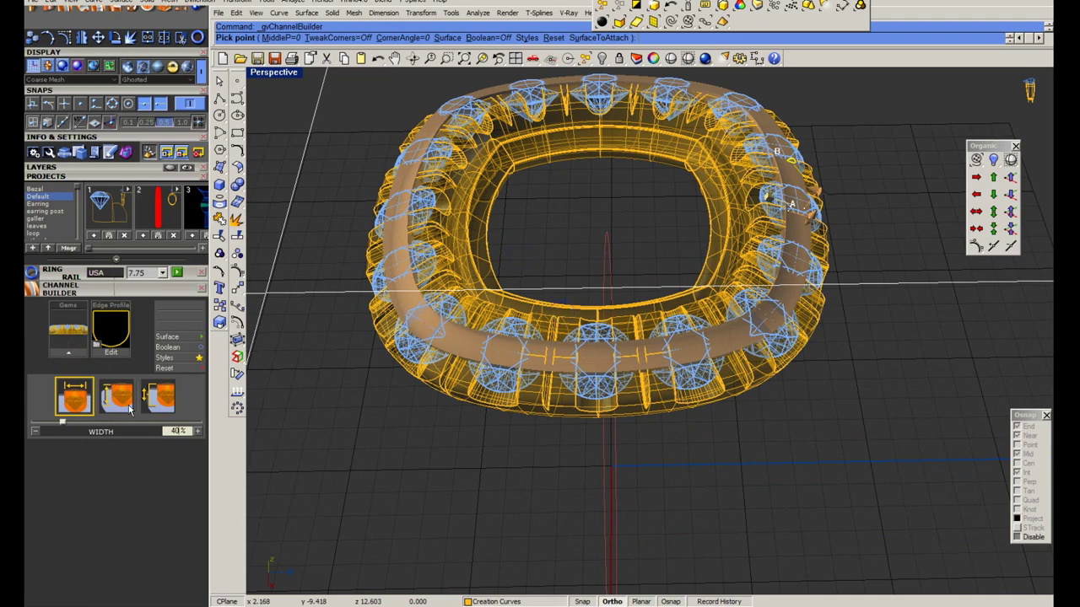
left_click(129, 409)
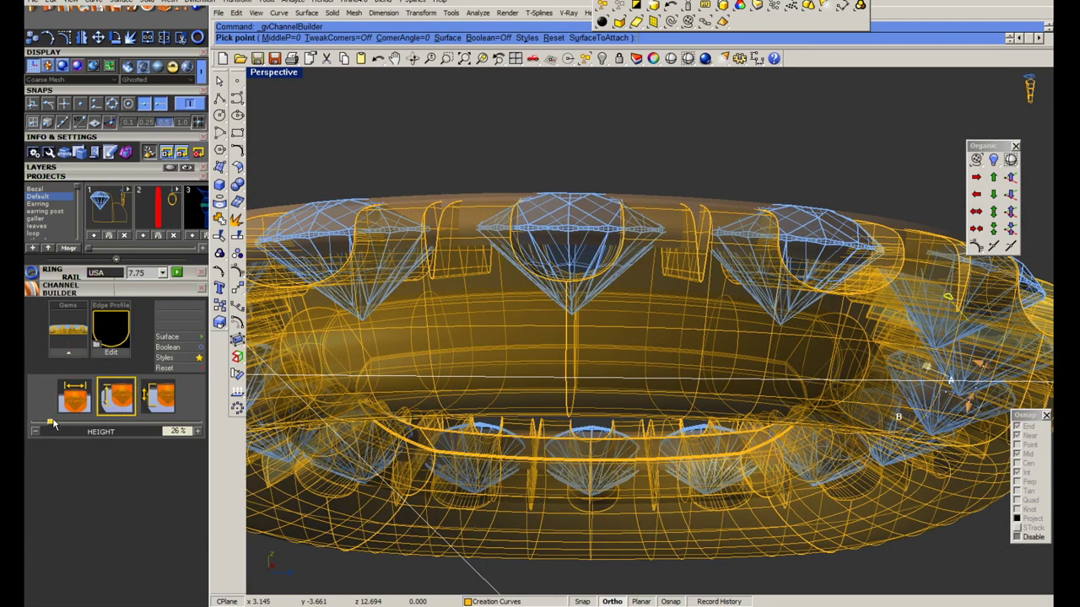
left_click(141, 412)
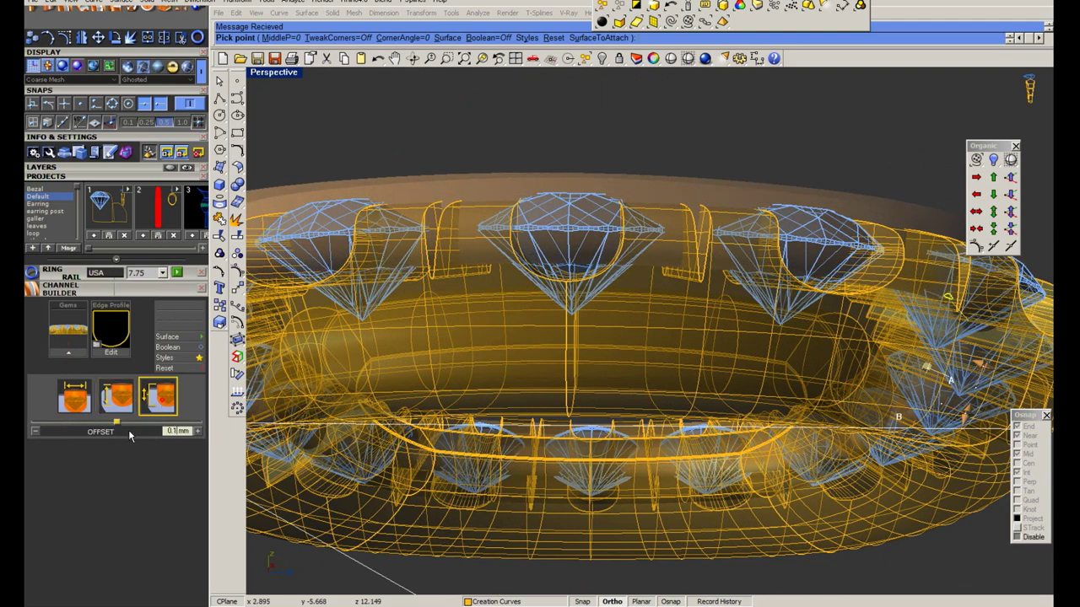
left_click_drag(116, 425, 118, 426)
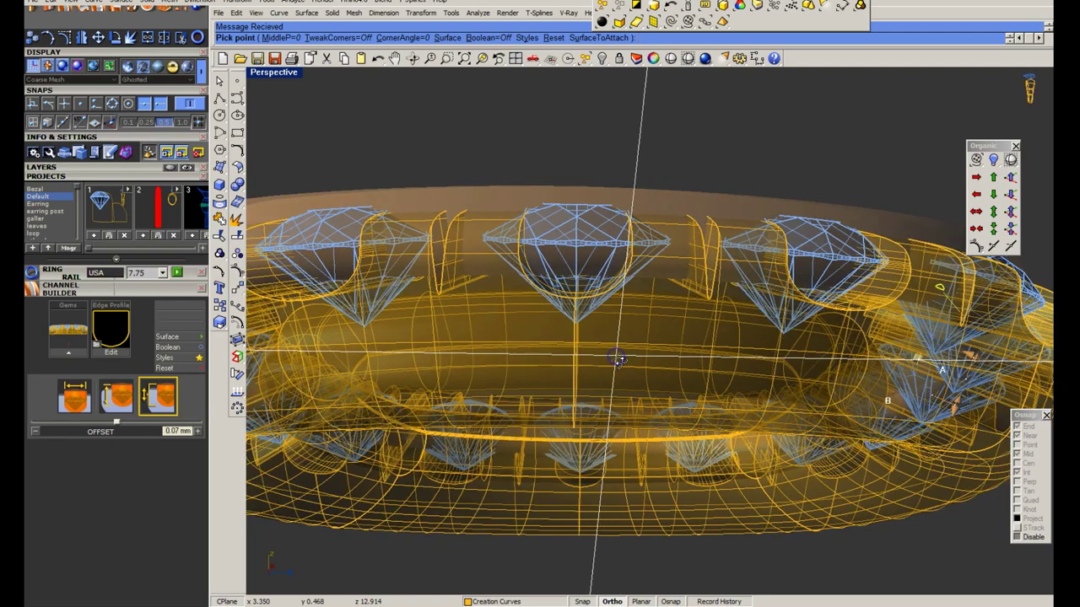
scroll(629, 360, "up", 2)
right_click_drag(630, 360, 582, 371)
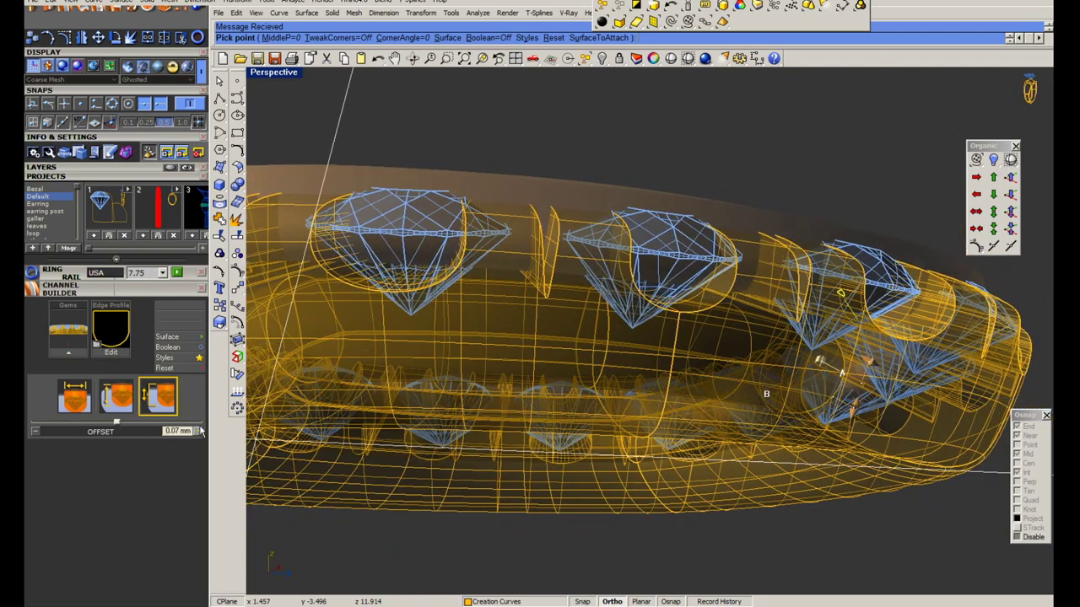
left_click(200, 431)
left_click(36, 432)
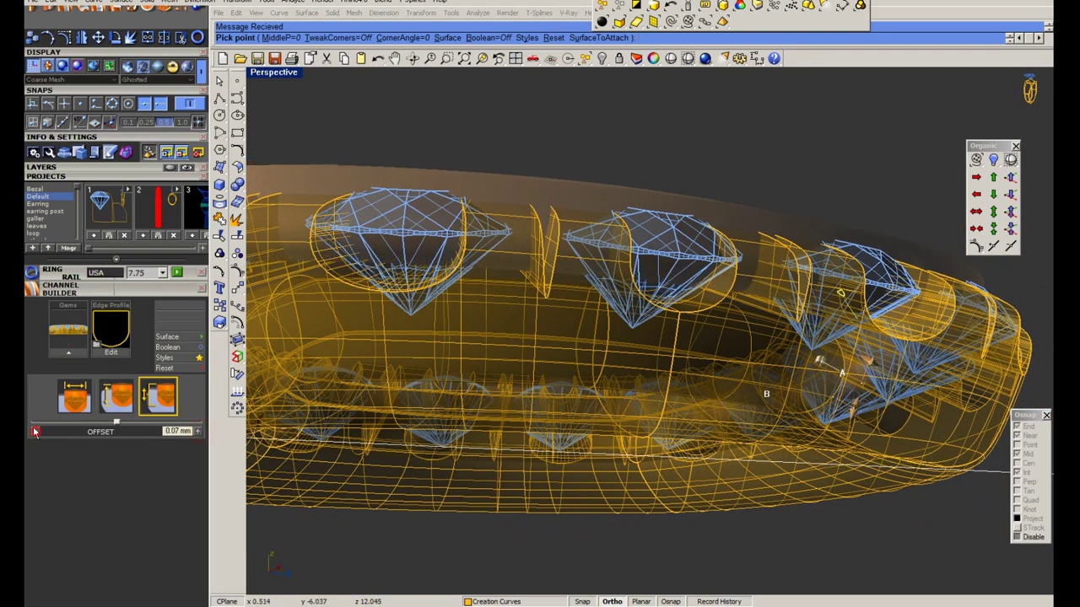
left_click(35, 431)
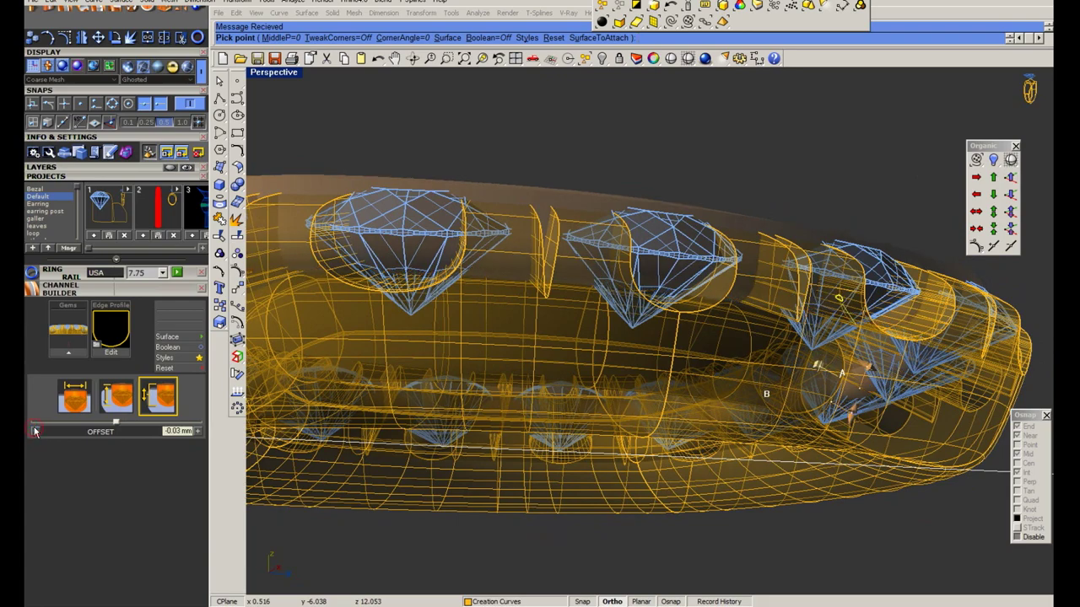
Set the channel offset to -0.08 mm, accept it, and show the model shaded.
left_click(36, 431)
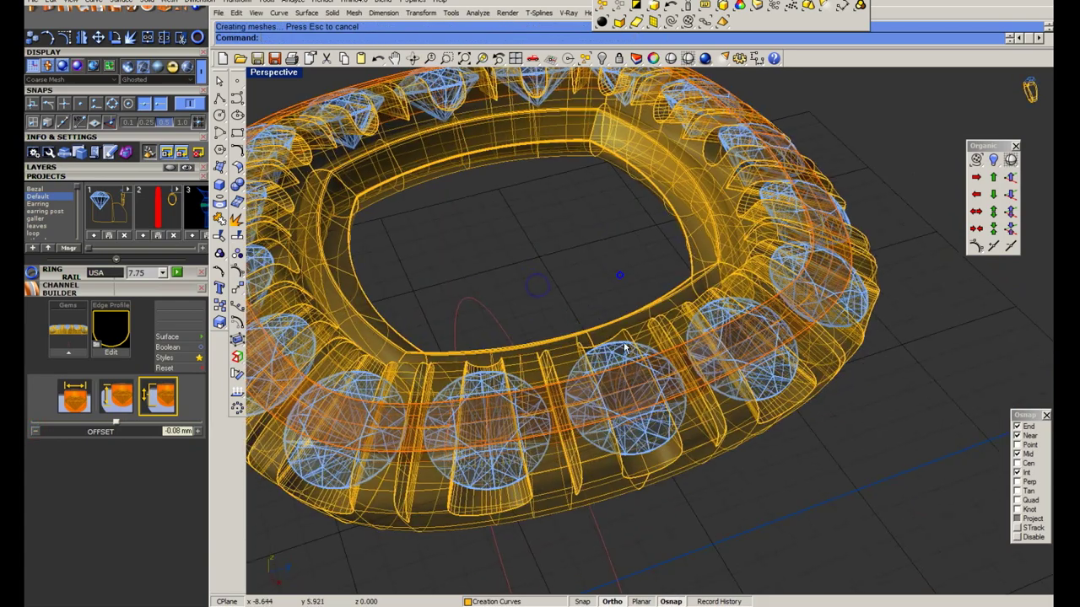
key("ctrl+alt+s")
scroll(591, 329, "up", 2)
scroll(570, 319, "up", 3)
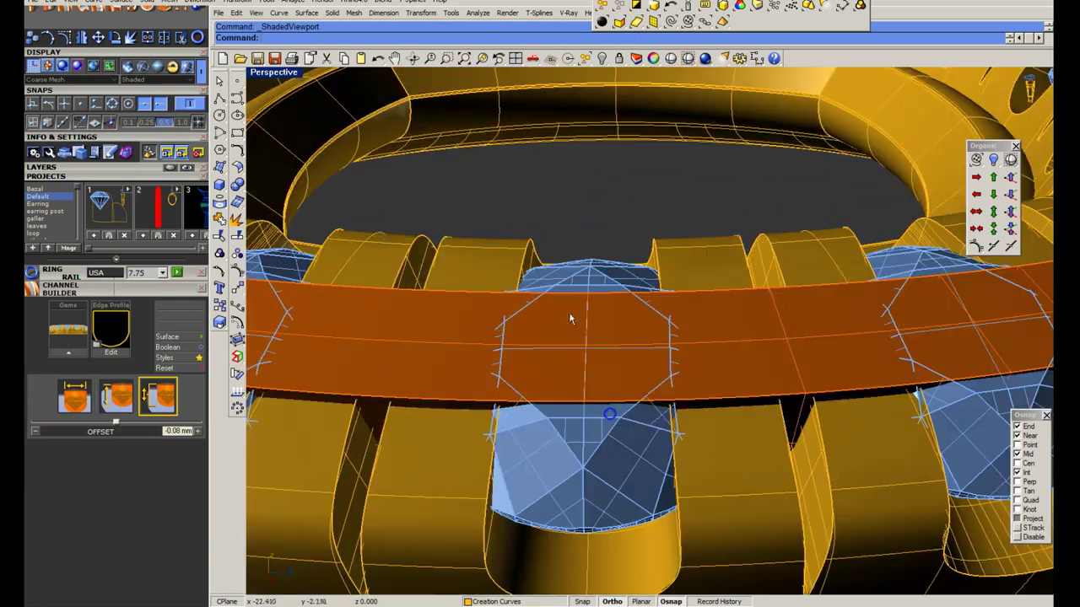
scroll(571, 318, "down", 3)
right_click_drag(570, 319, 668, 469)
Subtract the channel from the halo with BooleanDifference, hide the leftover band, and save.
type("b")
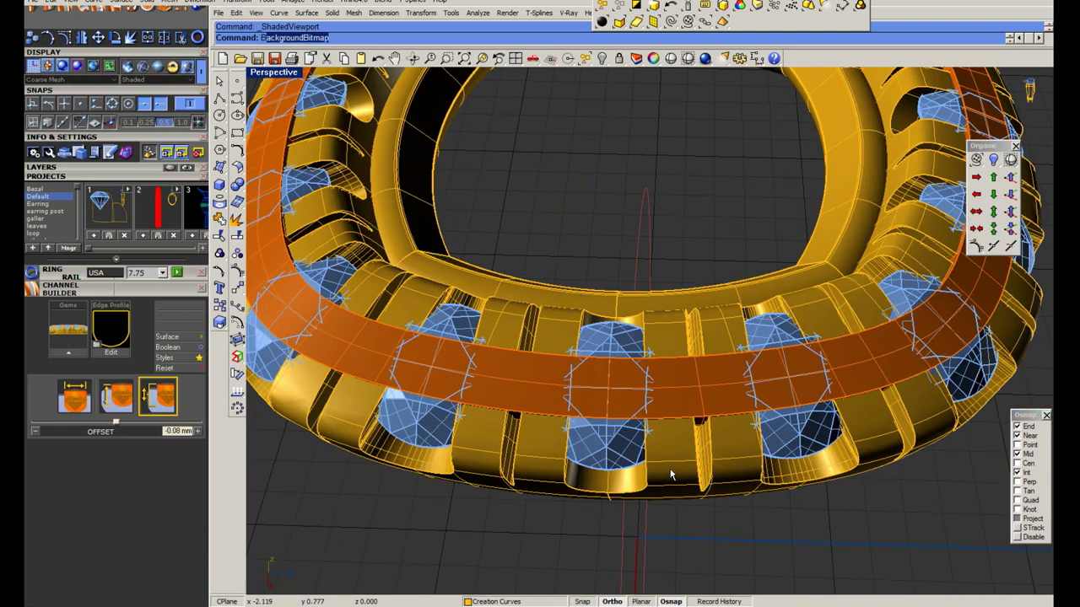
type("ooleandifference")
key("Return")
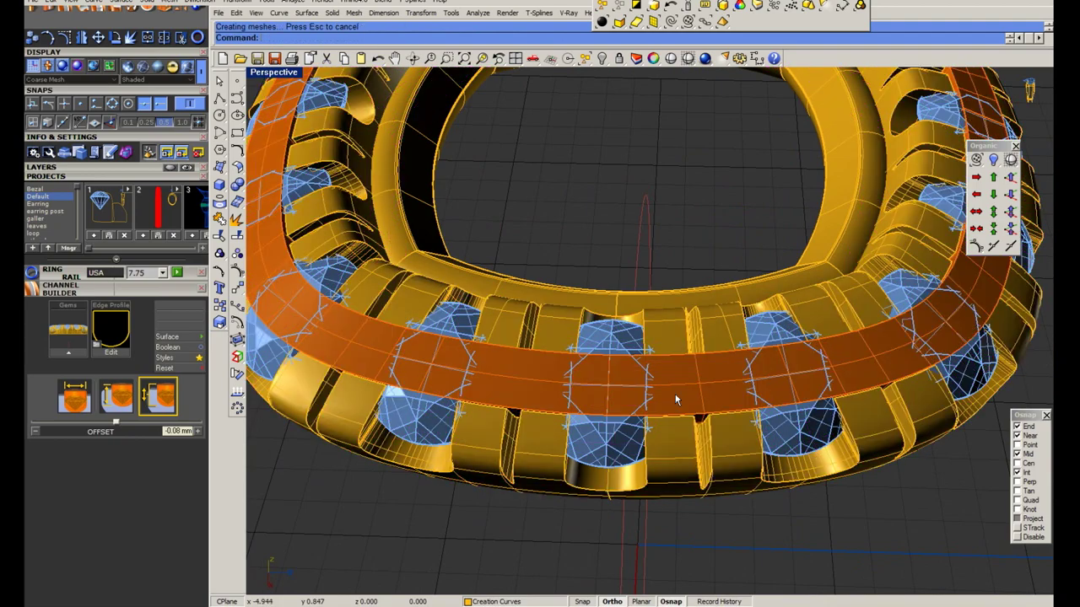
scroll(692, 378, "down", 3)
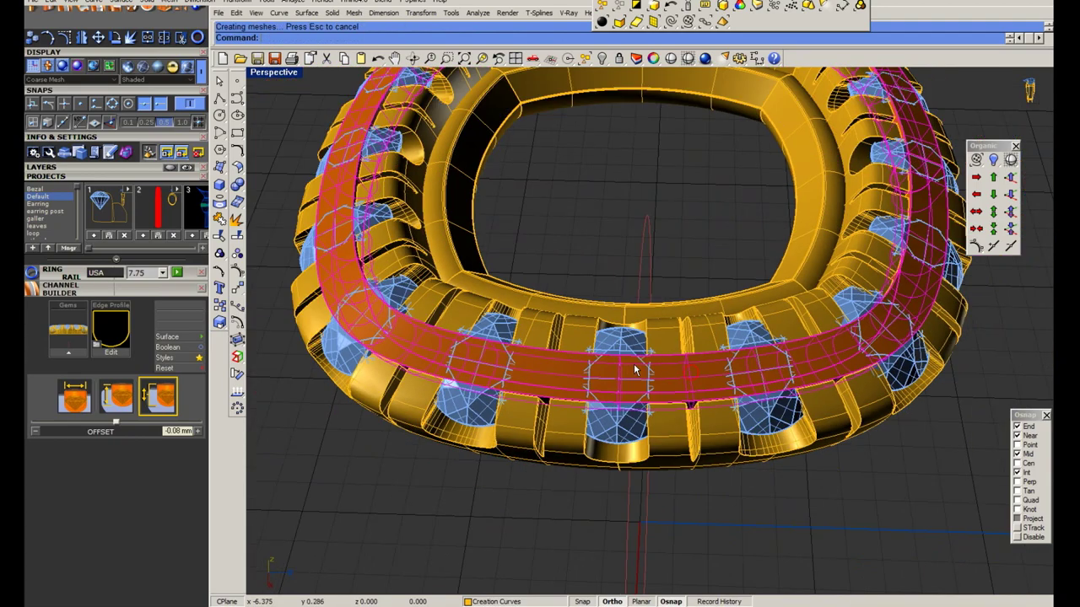
type("hide")
key("Return")
right_click_drag(692, 377, 604, 430)
scroll(604, 430, "up", 3)
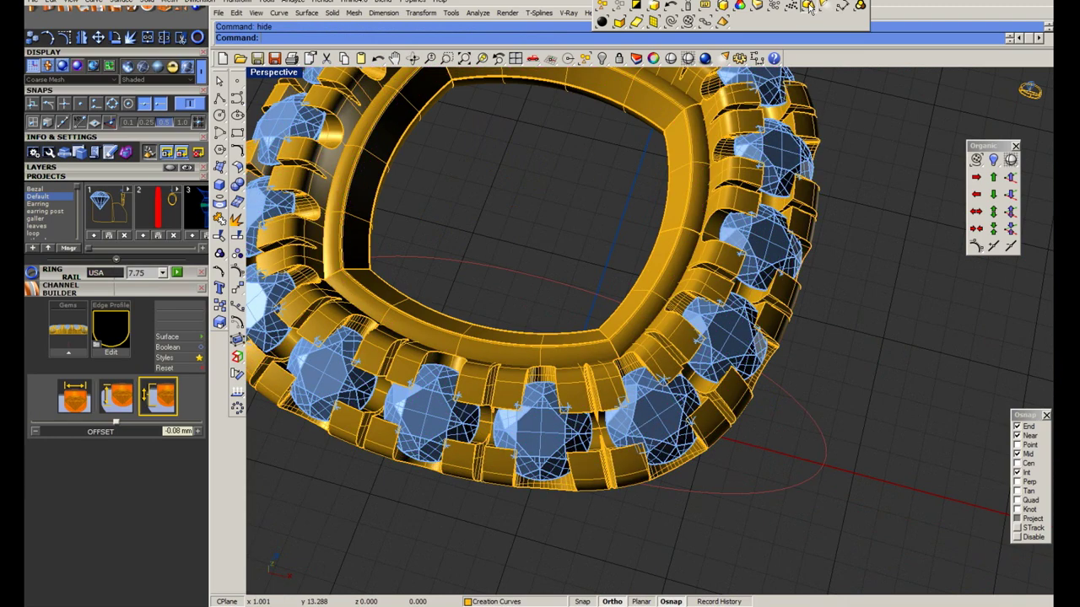
scroll(591, 279, "down", 3)
key("ctrl+s")
left_click(32, 25)
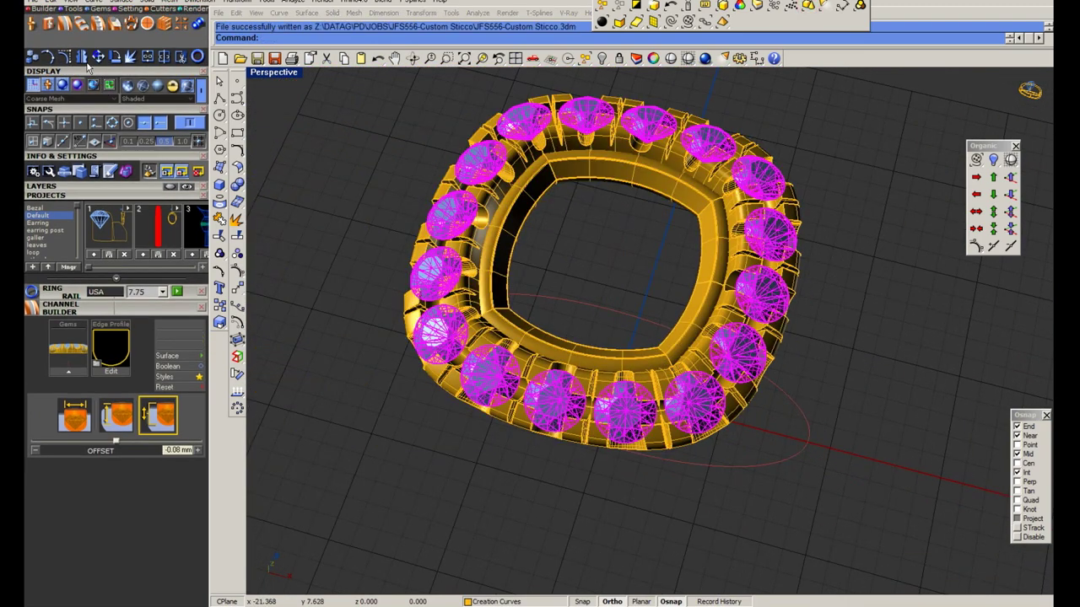
Add bottom-left-style gem cutters at 85% girdle scale to every halo stone and start subtracting them.
left_click(94, 377)
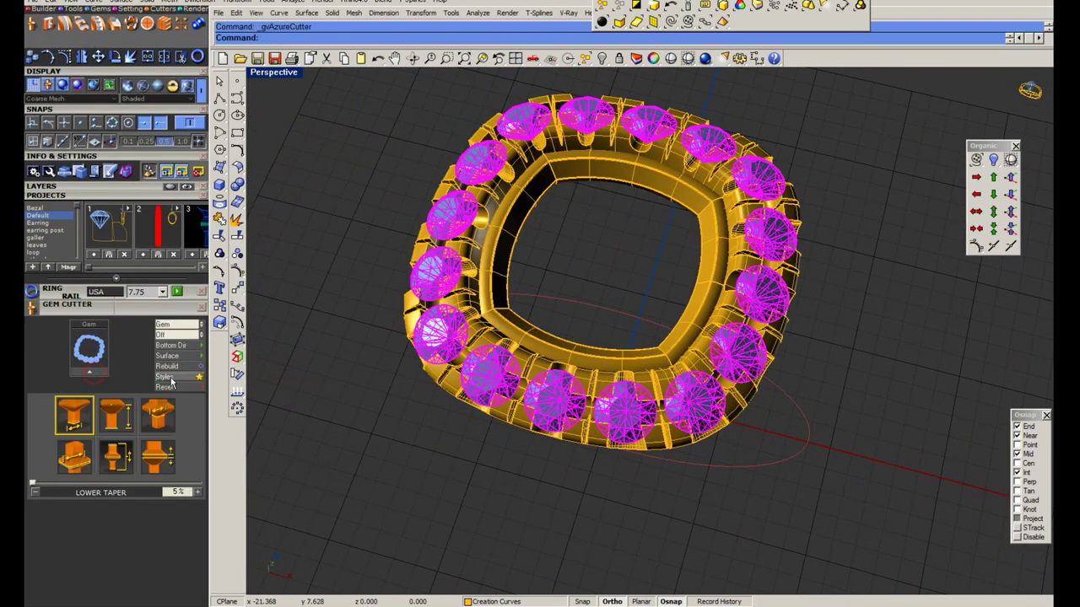
left_click(74, 455)
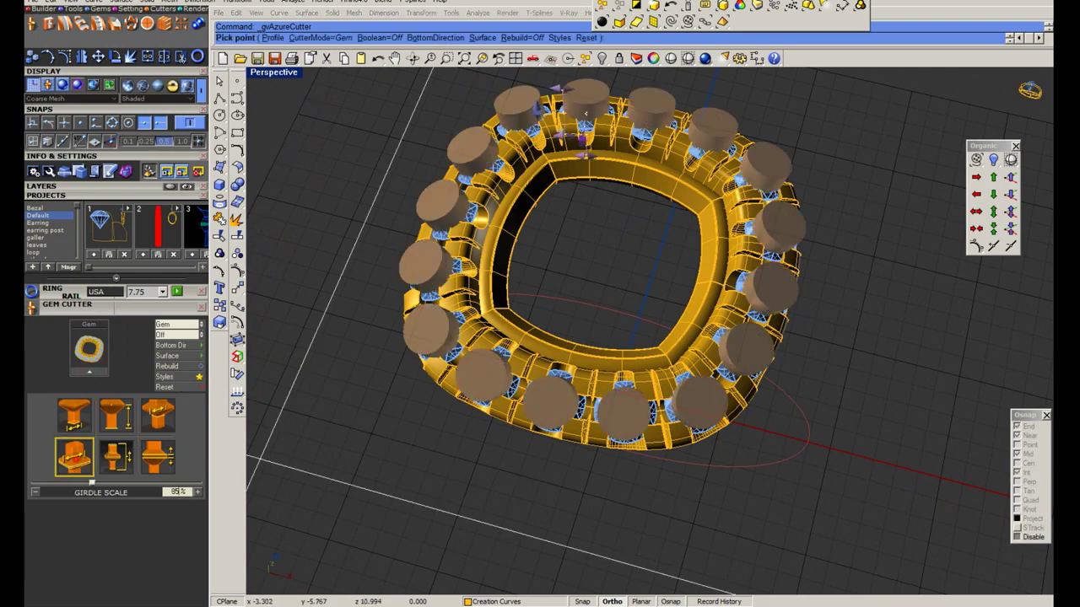
right_click_drag(649, 253, 649, 327)
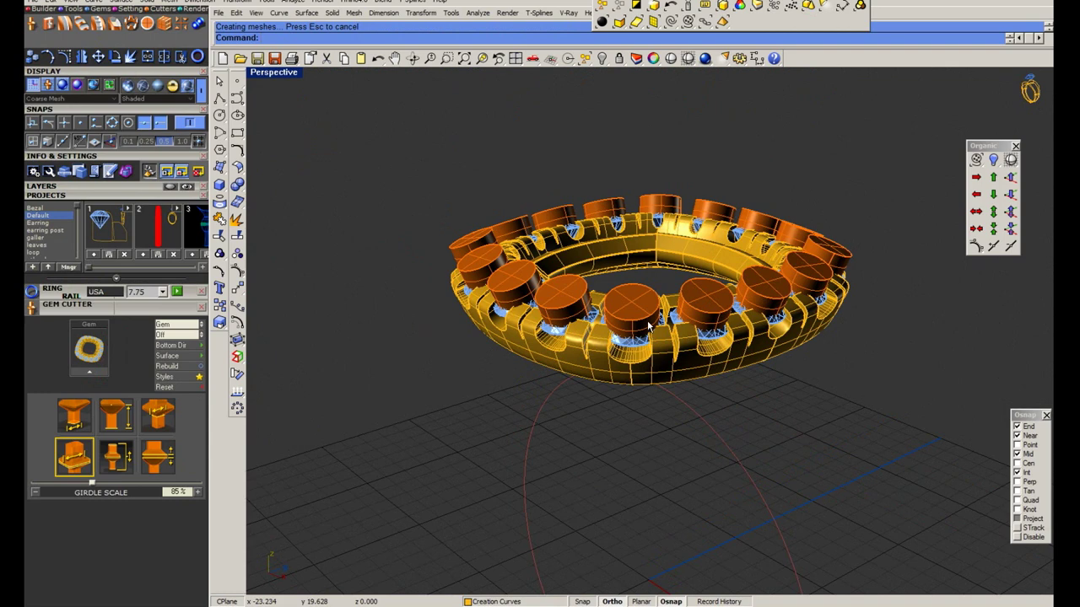
scroll(639, 329, "up", 2)
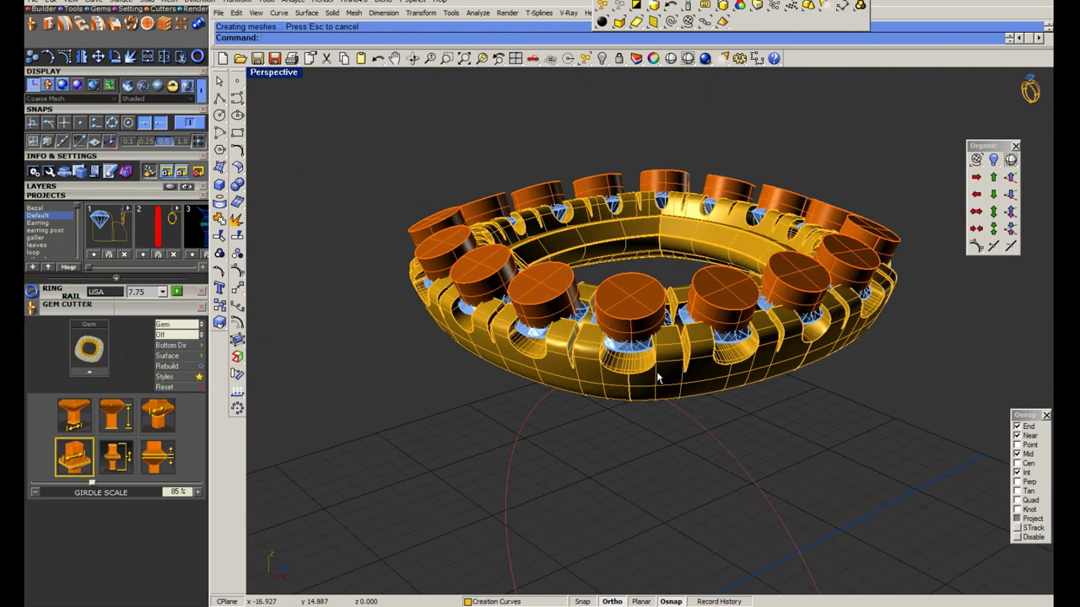
type("Bd")
key("Return")
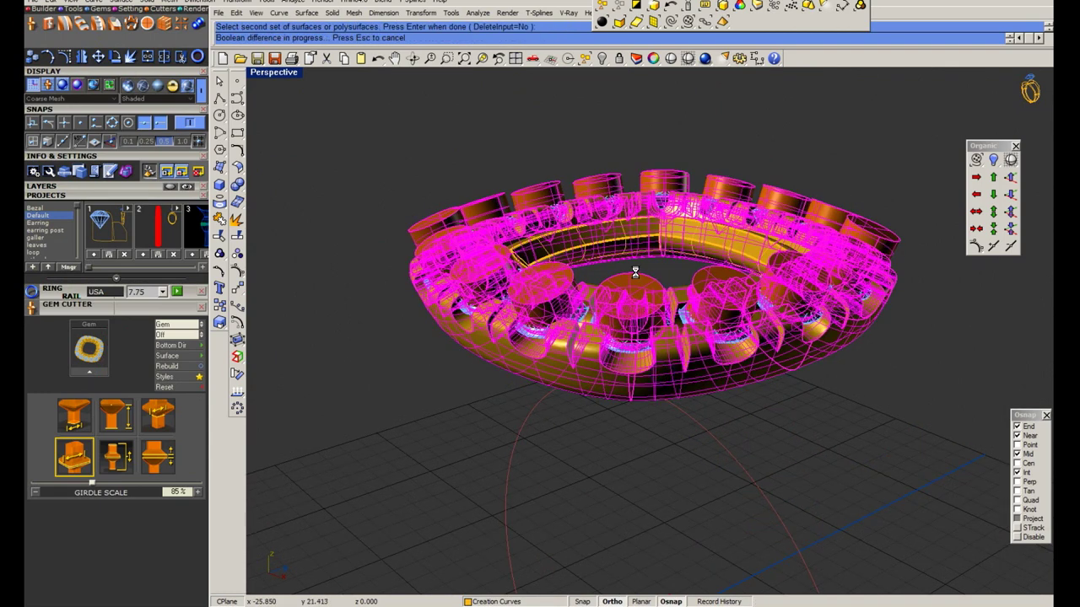
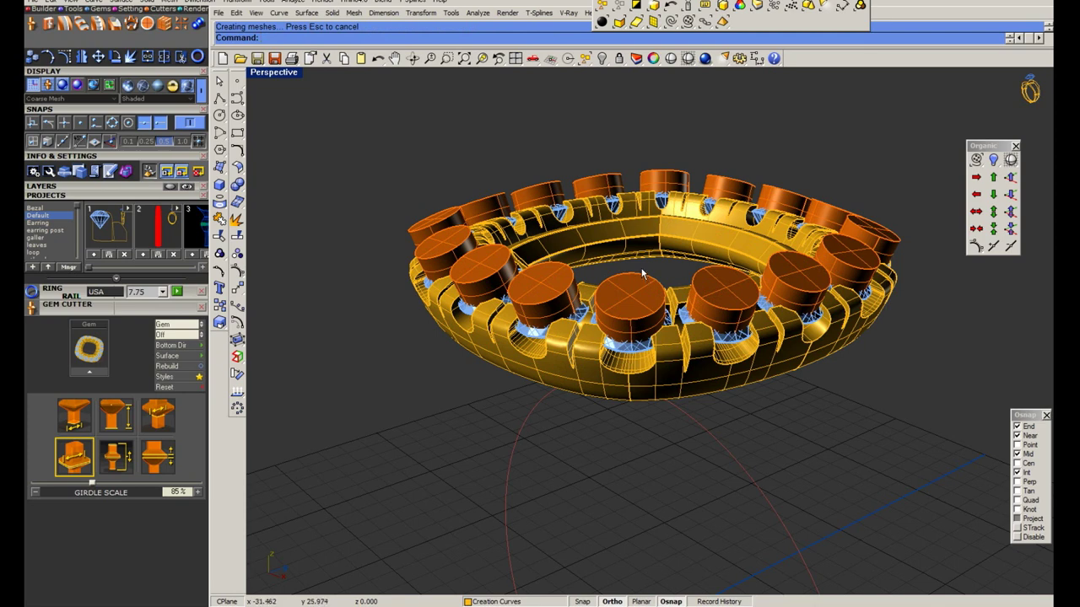
Hide the gem cutters around the halo and preview the ring in rendered display.
left_click(642, 274)
mouse_move(628, 278)
right_mouse_down()
mouse_move(607, 351)
mouse_move(677, 243)
mouse_move(665, 178)
mouse_move(645, 411)
mouse_move(586, 195)
right_mouse_up()
key("ctrl+h")
scroll(613, 348, "up", 5)
left_click(670, 57)
scroll(607, 338, "down", 5)
scroll(607, 352, "up", 5)
scroll(608, 352, "down", 4)
key("Escape")
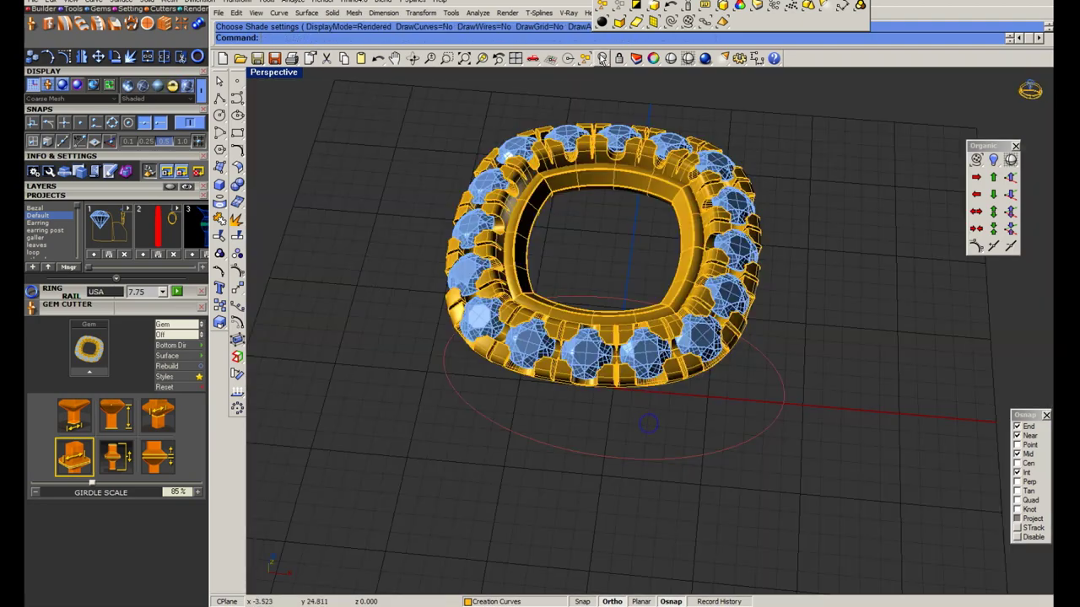
Show the hidden centre cushion gem and prongs again via Visibility.
left_click(601, 58)
left_click(652, 71)
scroll(631, 282, "down", 3)
scroll(631, 282, "down", 3)
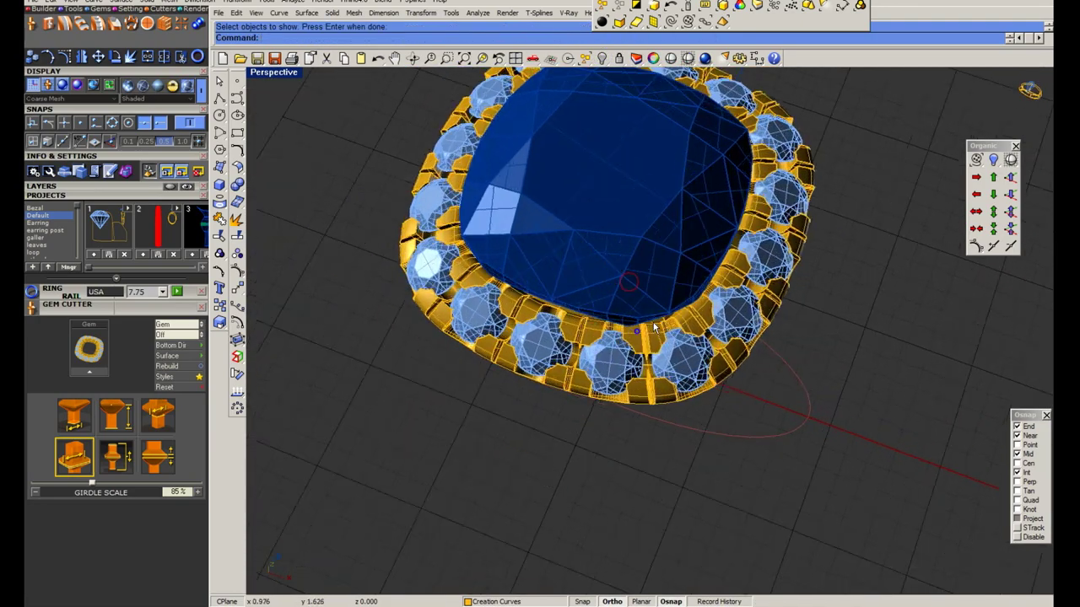
scroll(632, 282, "down", 2)
Restore the four-view layout with a shaded Top view, save the model, and start a cylinder.
double_click(262, 73)
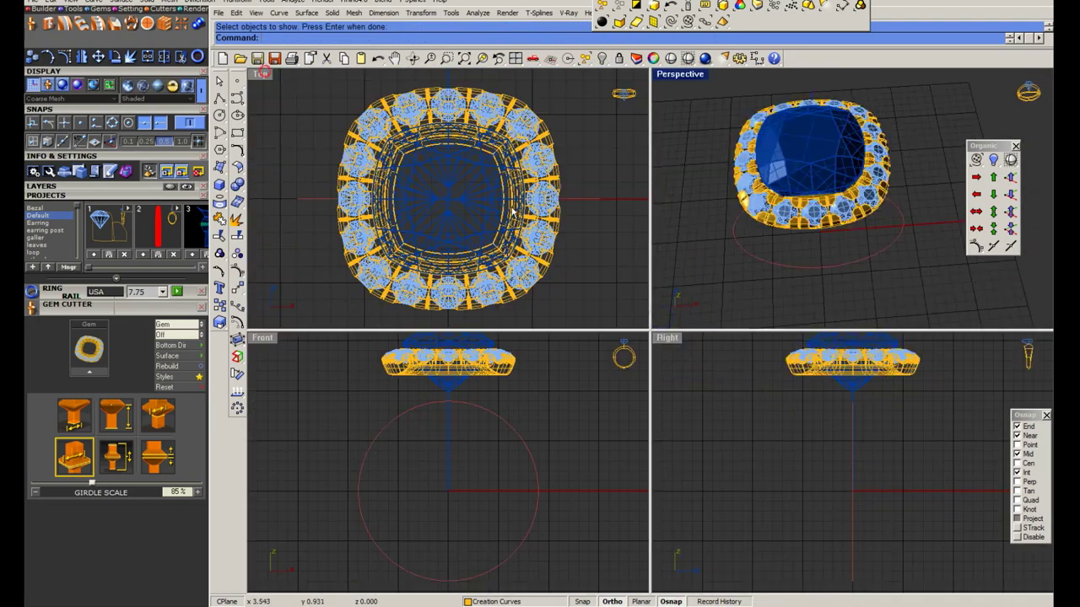
scroll(510, 266, "up", 3)
scroll(510, 266, "up", 2)
key("ctrl+alt+s")
right_click_drag(510, 266, 518, 122)
type("Save")
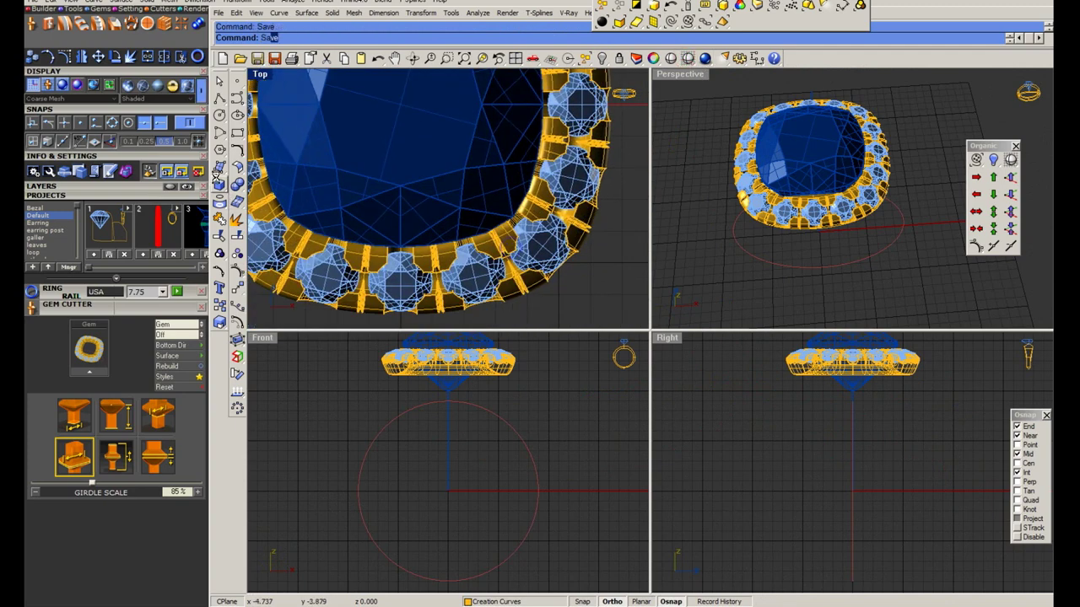
key("Return")
left_click(218, 184)
left_click(253, 213)
Draw a small cylinder about 1.4 in diameter at a halo corner, setting its height in Front.
scroll(539, 277, "up", 2)
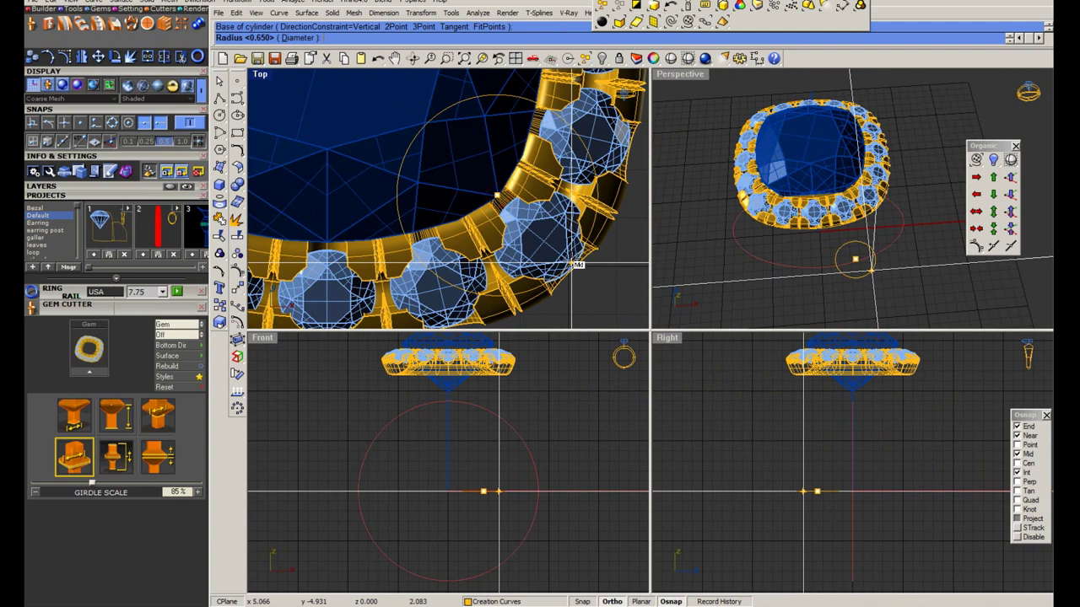
type("1.5")
key("Return")
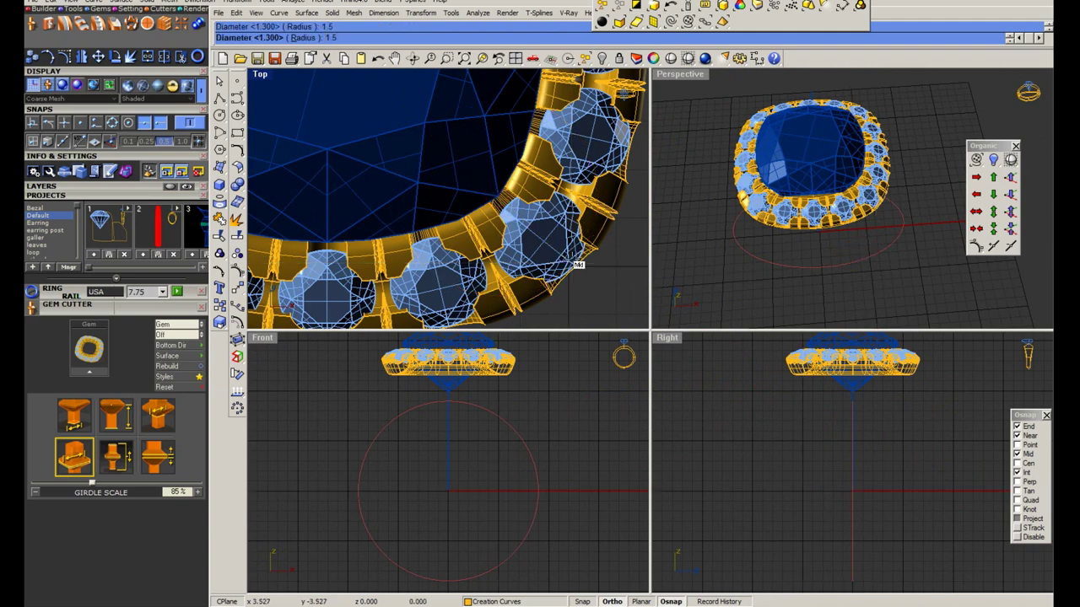
scroll(536, 218, "down", 2)
scroll(536, 217, "up", 2)
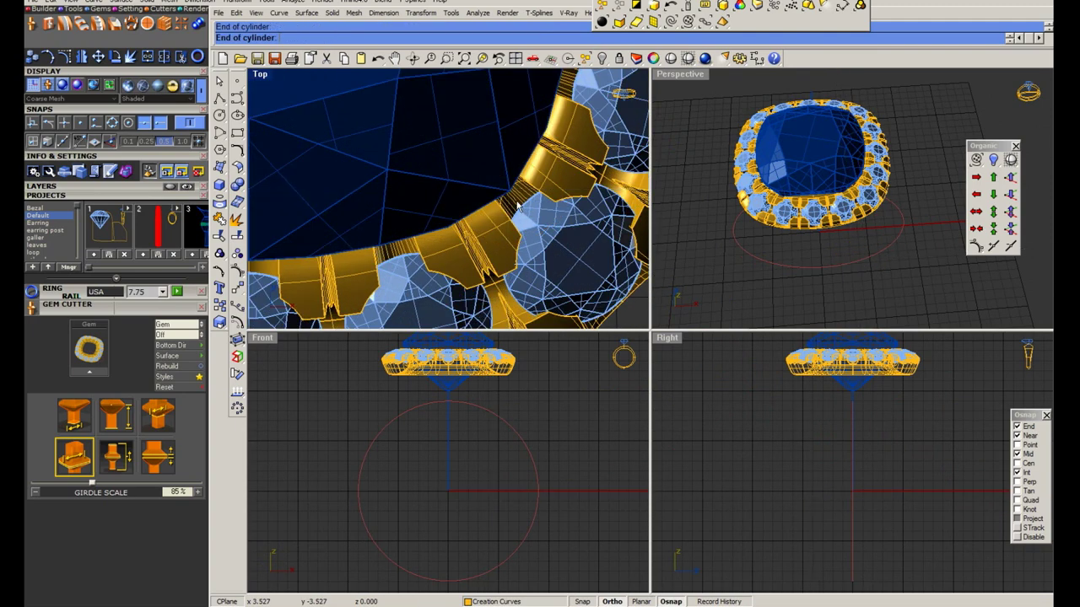
key("Return")
key("Return")
type(".4")
key("Return")
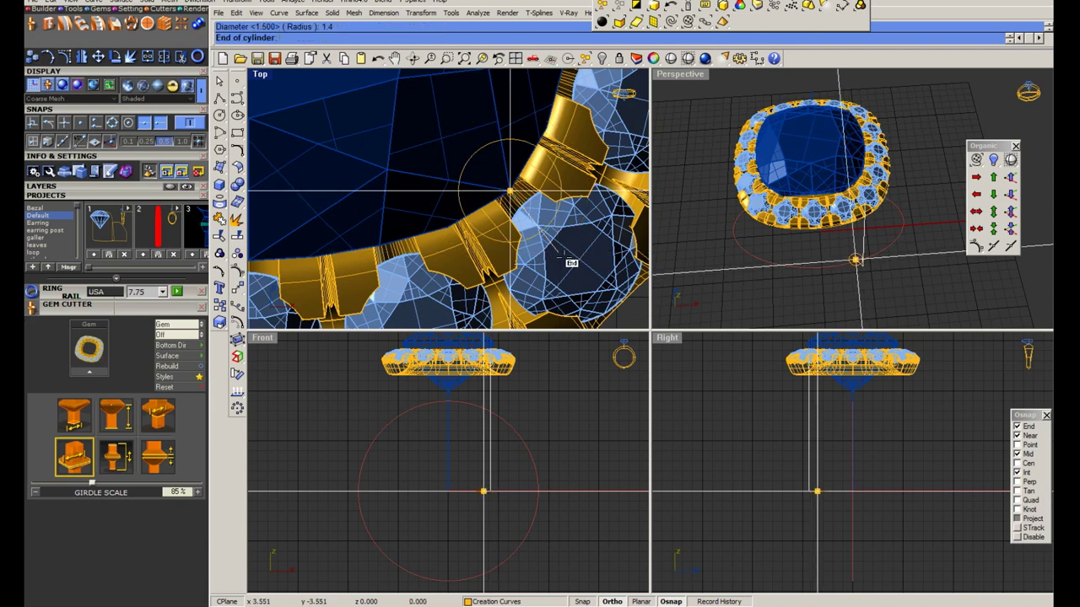
left_click(487, 395)
Raise the new cylinder above the band beside the centre gem.
scroll(483, 472, "up", 2)
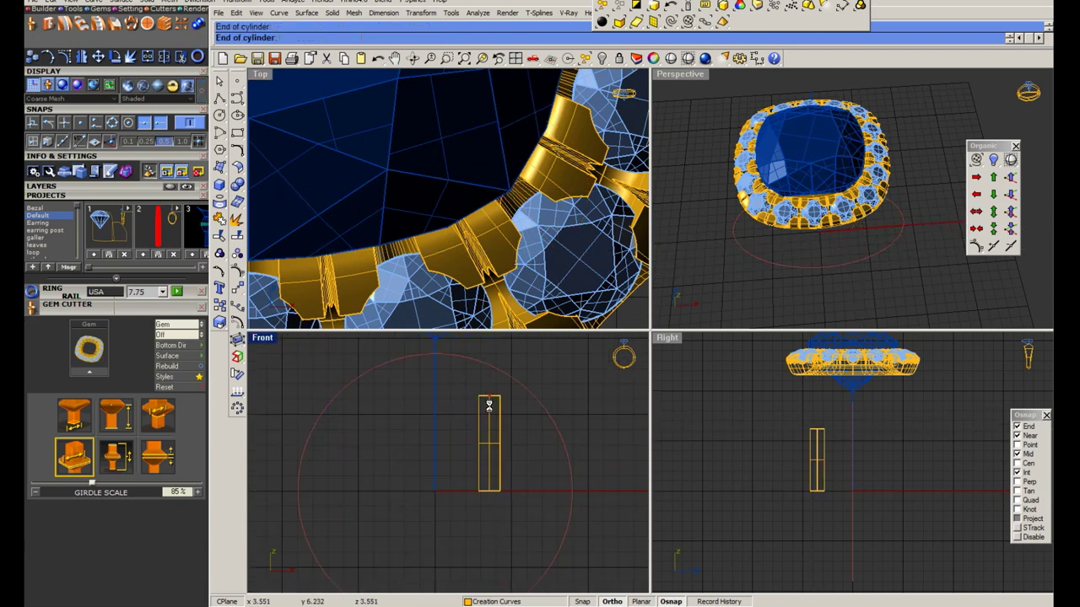
scroll(485, 514, "down", 3)
left_click(485, 515)
left_click_drag(485, 514, 482, 397)
scroll(460, 414, "up", 2)
left_click(459, 408)
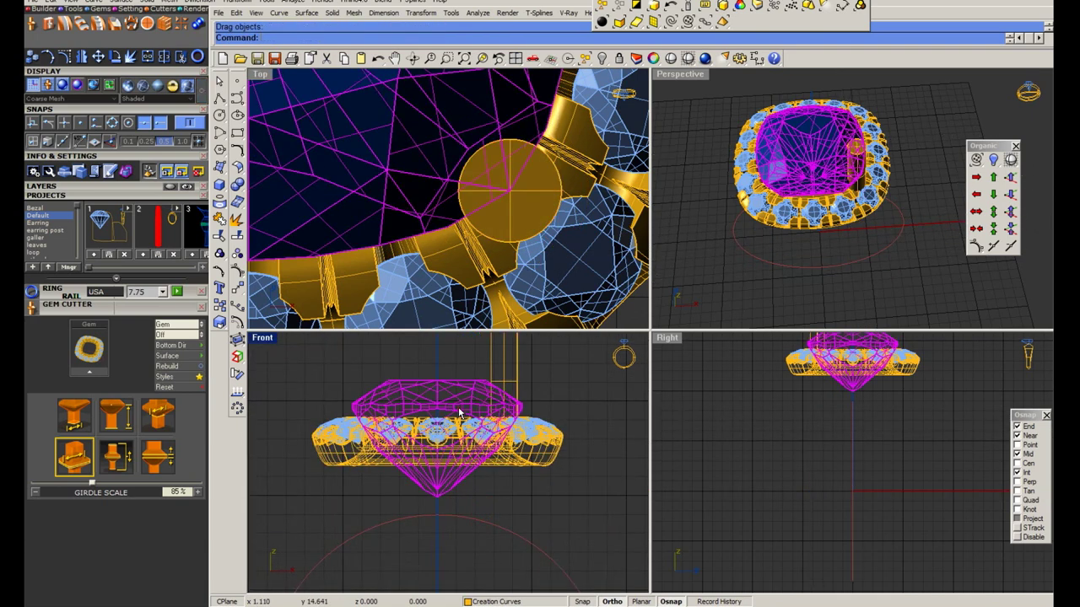
scroll(472, 405, "up", 2)
left_click(522, 402)
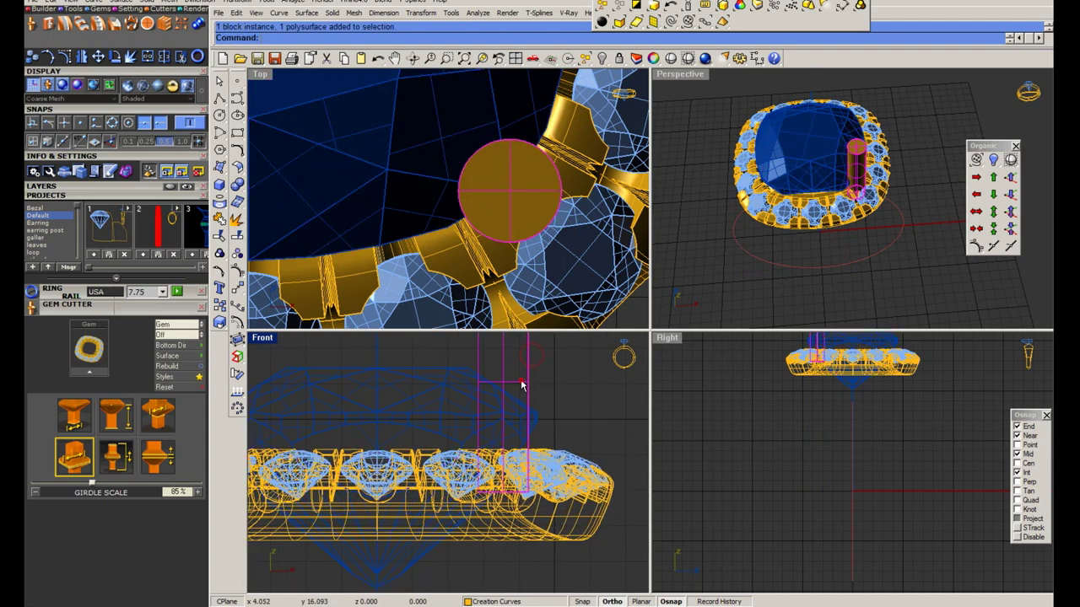
scroll(487, 426, "down", 1)
scroll(491, 206, "down", 3)
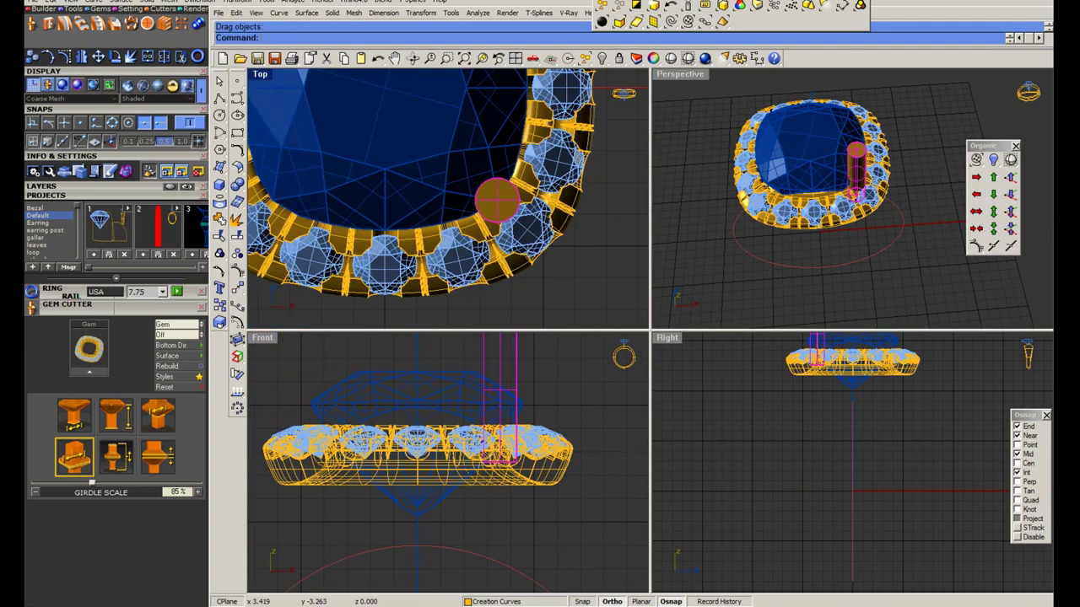
Delete one face of the cylinder in an enlarged Perspective view.
key("ctrl+F4")
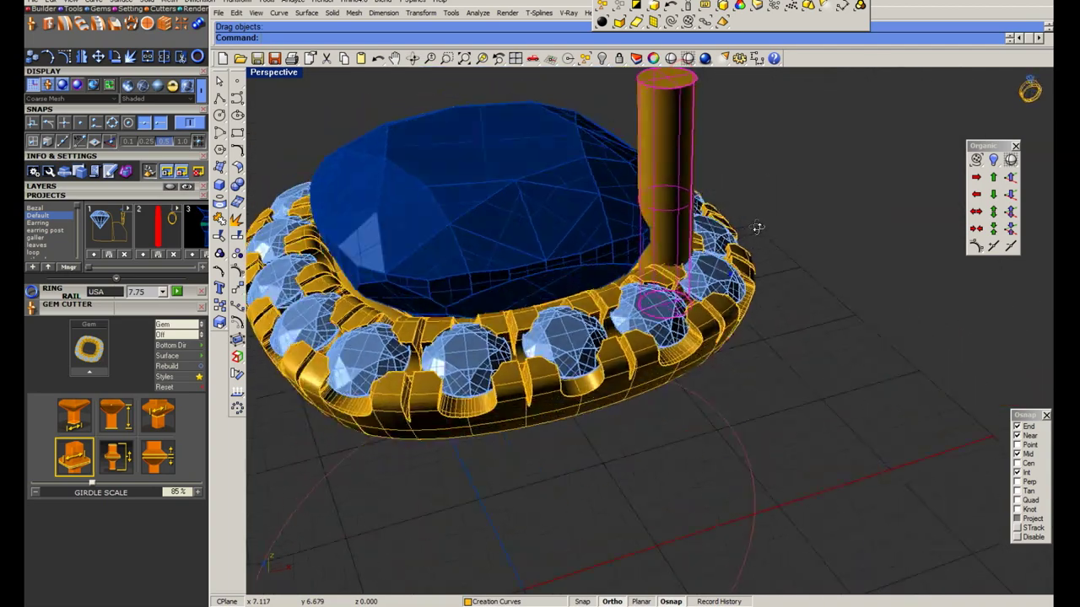
mouse_move(557, 248)
right_mouse_down()
mouse_move(659, 208)
mouse_move(637, 224)
right_mouse_up()
scroll(659, 208, "up", 3)
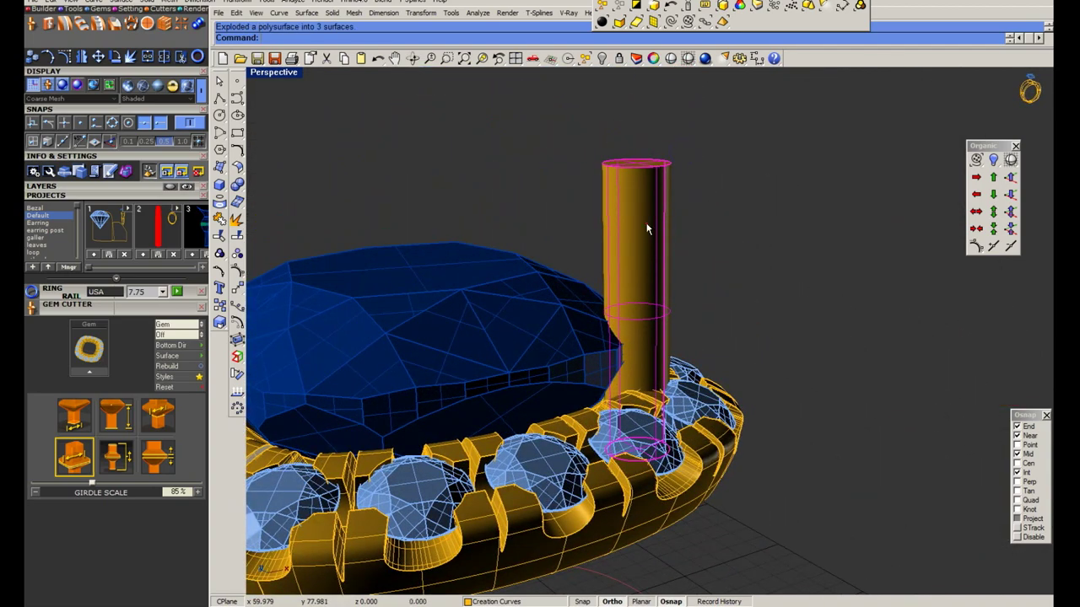
key("Delete")
left_click(638, 217)
Offset the cylinder surface with FlipAll to thicken it into a tube.
left_click(237, 167)
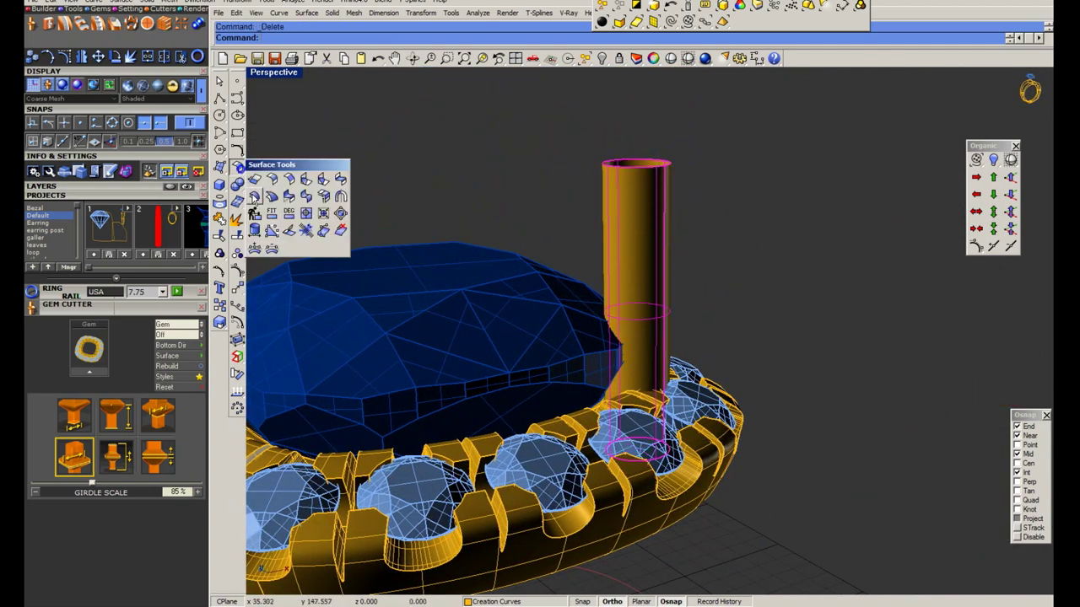
left_click(256, 198)
type("f")
key("Return")
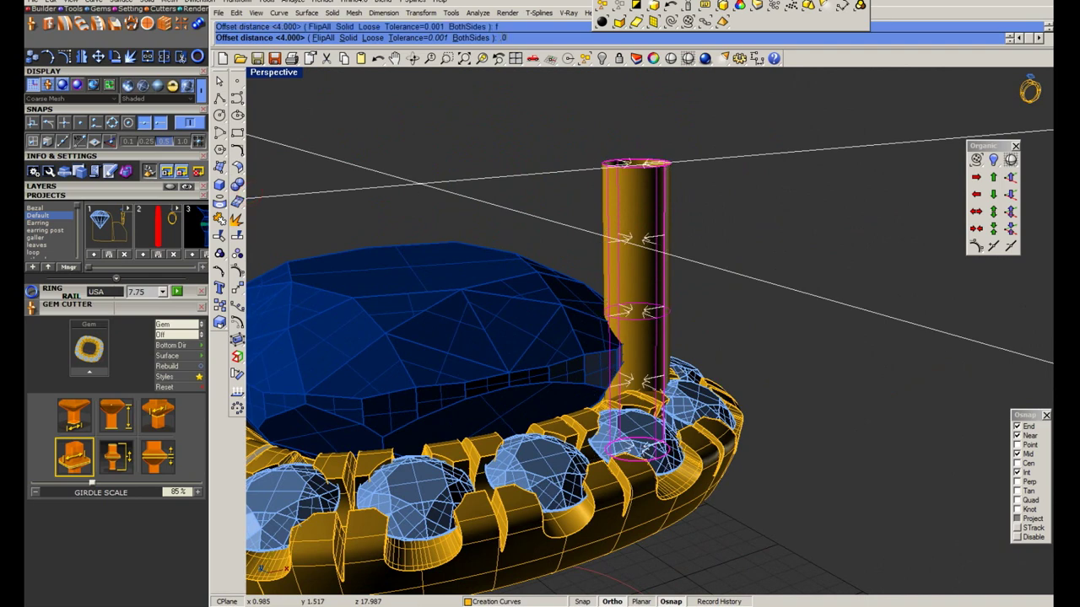
key("Return")
type("Cap")
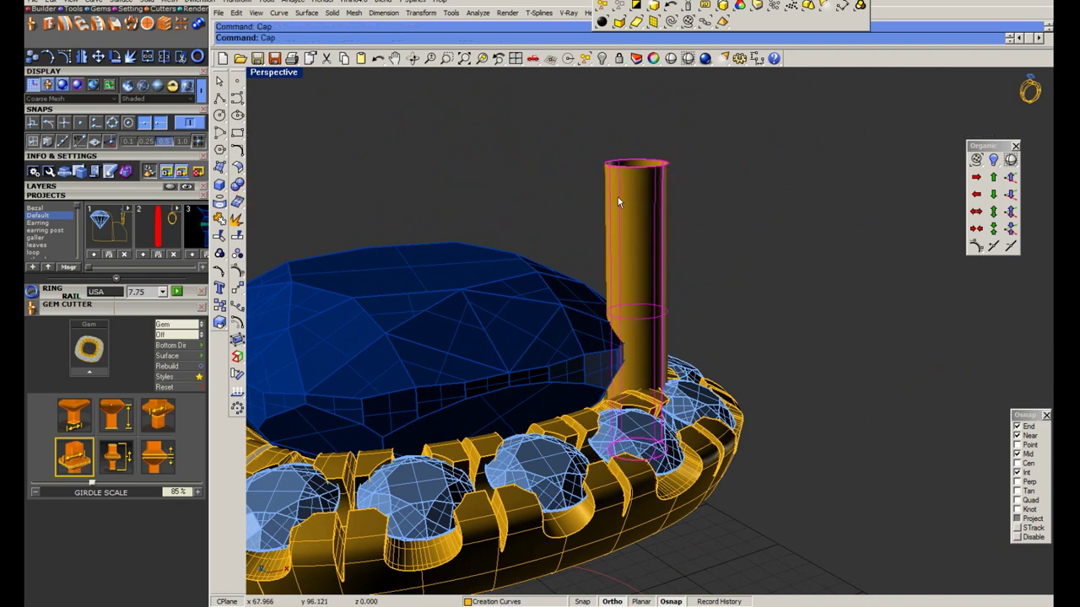
right_click_drag(618, 198, 642, 240)
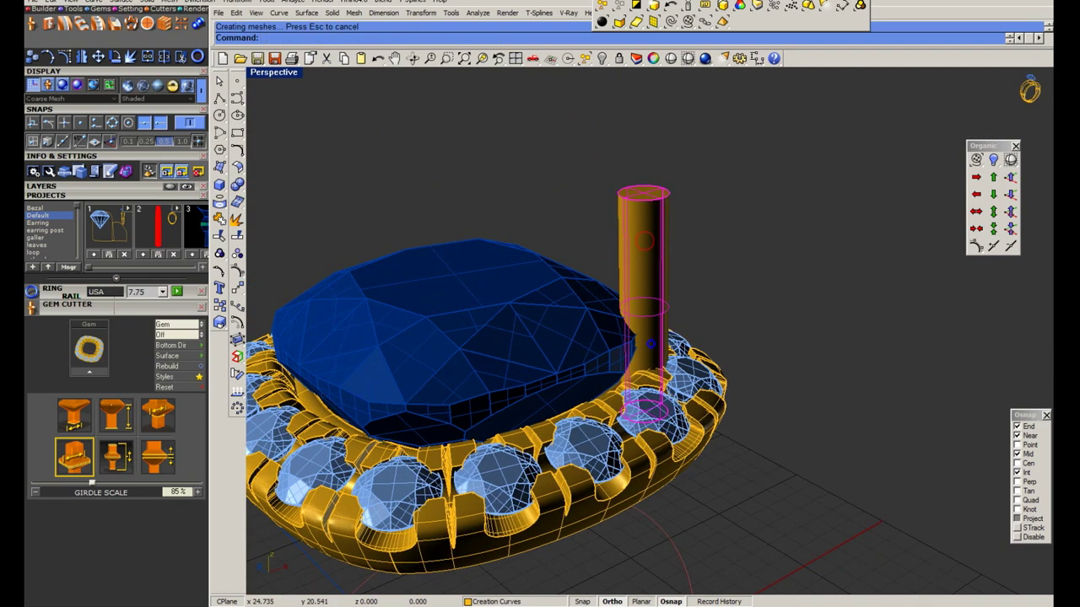
scroll(641, 408, "up", 5)
type("rotate3d")
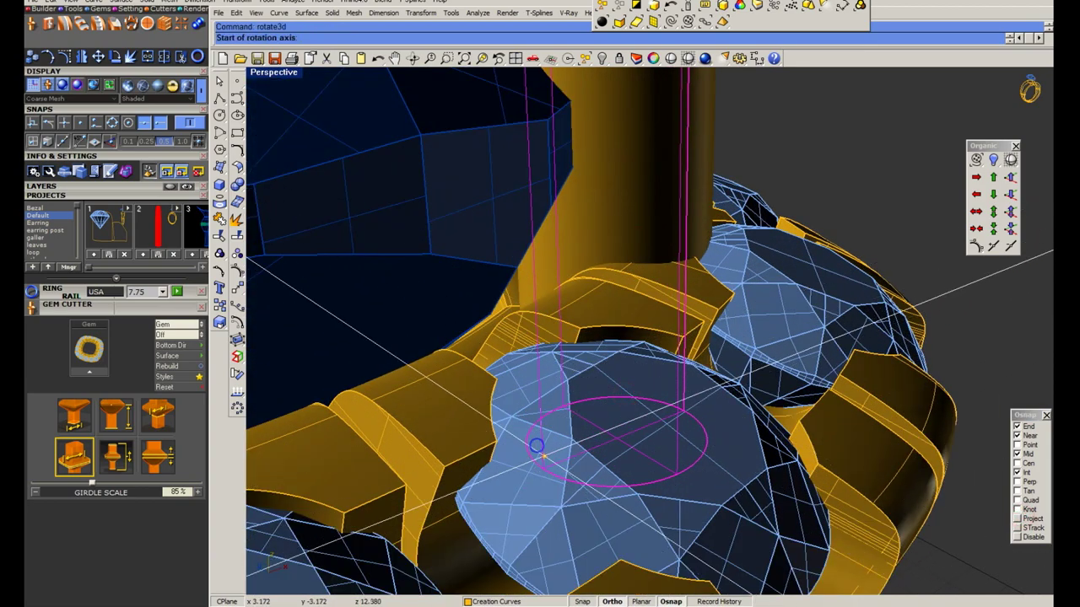
Switch to ghosted display and undo the cylinder's explode.
scroll(538, 445, "down", 5)
scroll(538, 445, "down", 5)
left_click(143, 86)
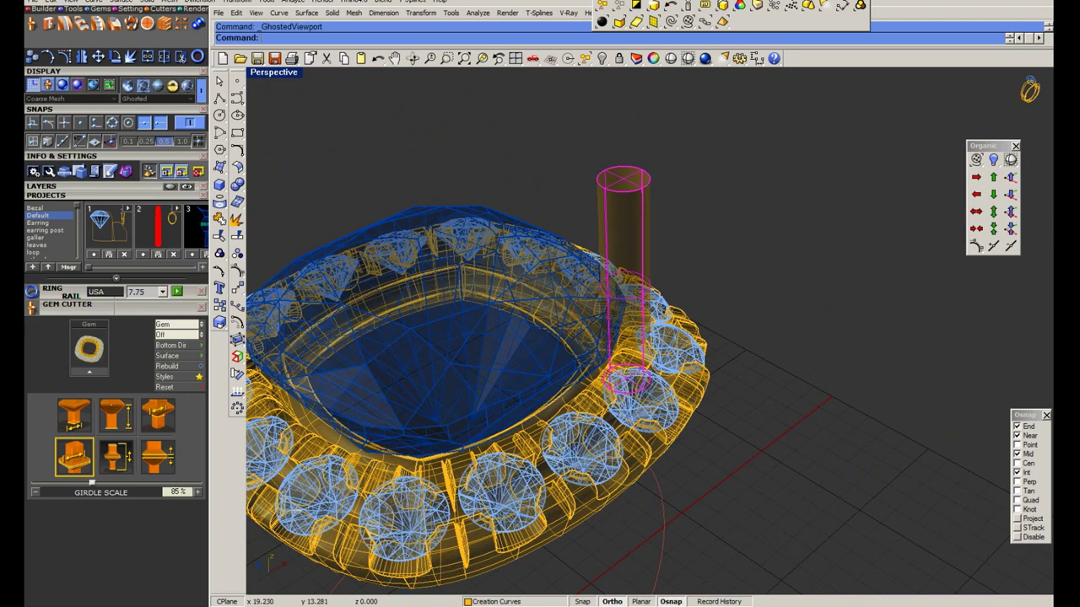
scroll(629, 284, "up", 5)
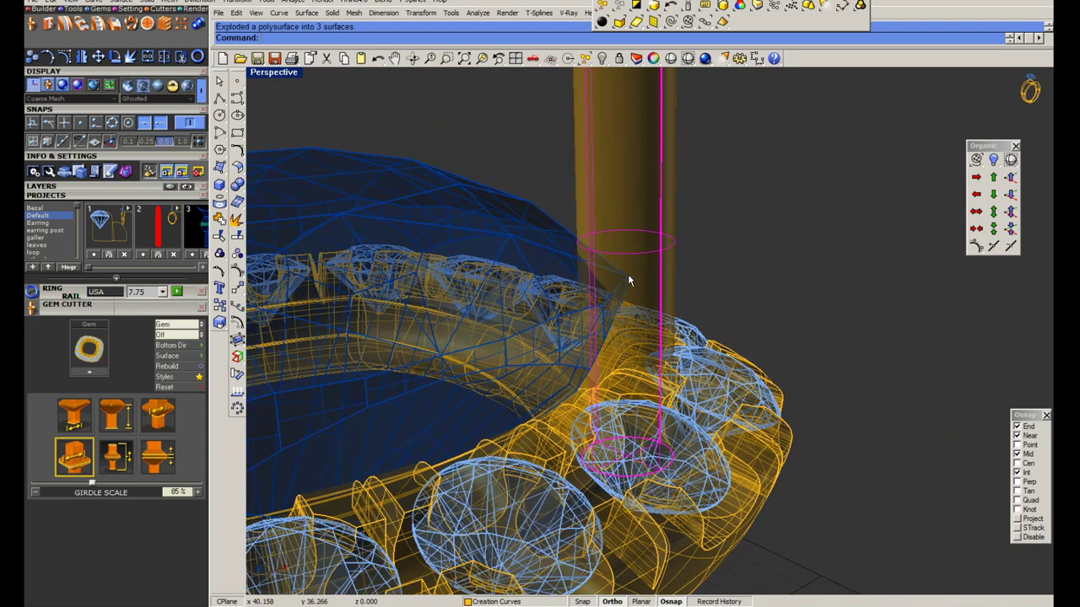
key("ctrl+z")
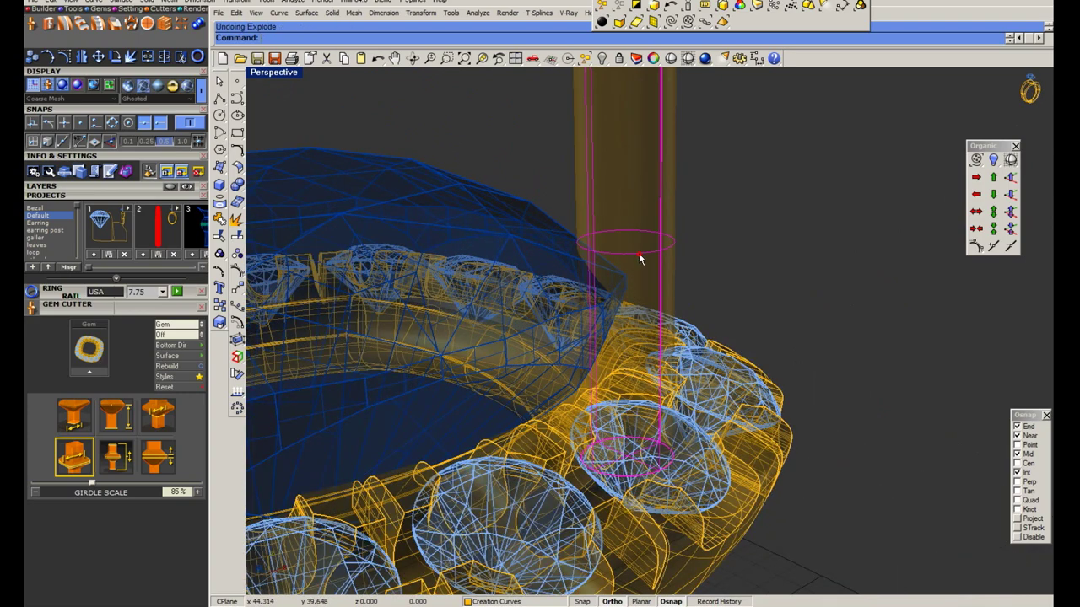
type("rotate3d")
Tilt the cylinder outward from the centre gem about a rotation axis, then return to shaded display.
left_click(625, 280)
scroll(625, 280, "down", 5)
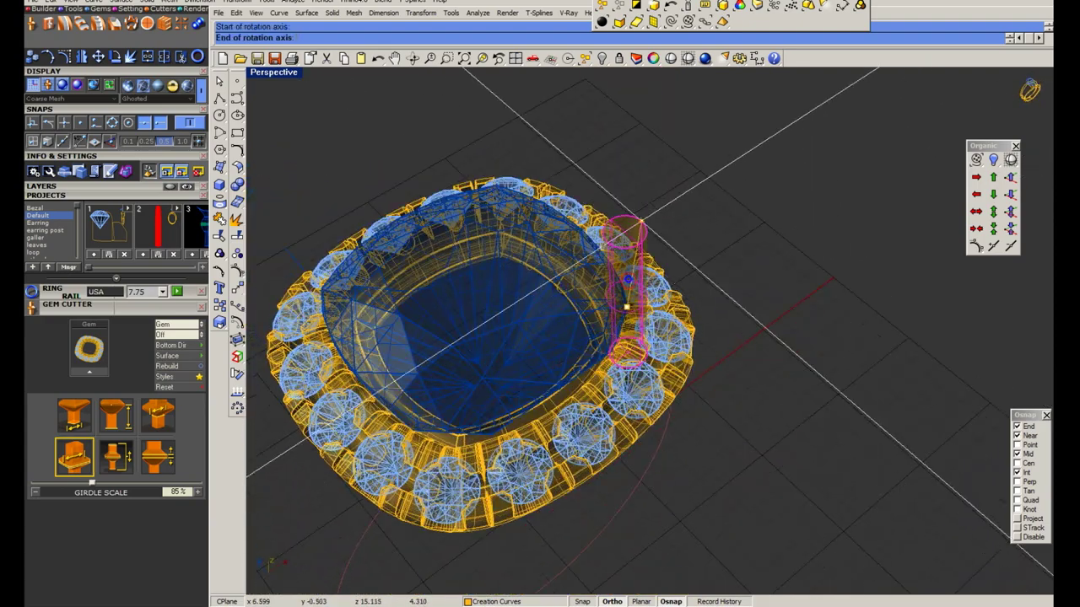
left_click(627, 307)
right_click_drag(627, 307, 699, 164)
left_click(699, 164)
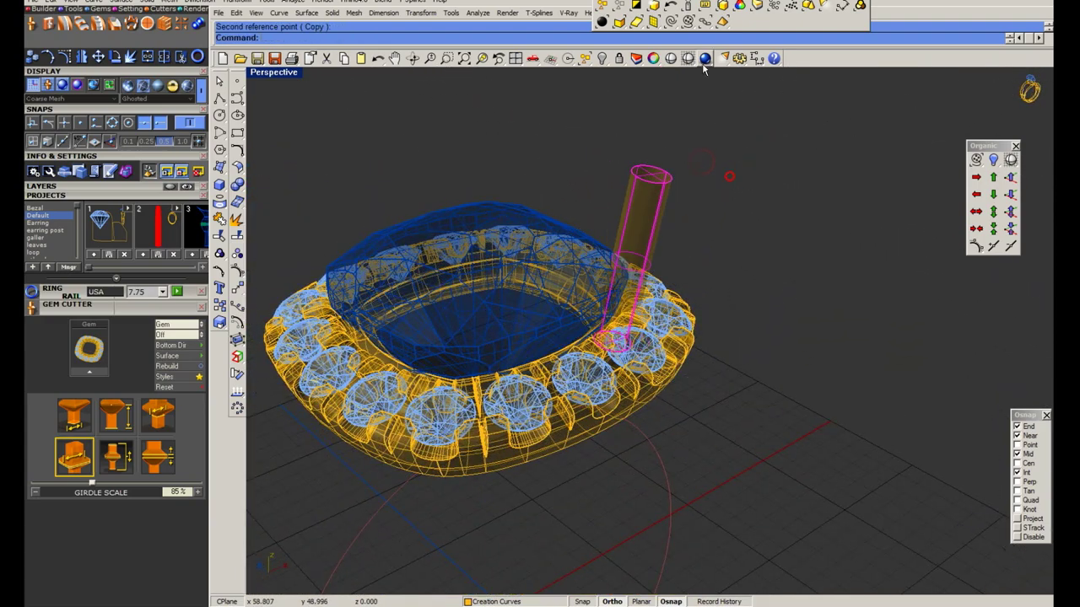
left_click(689, 58)
right_click_drag(644, 296, 607, 304)
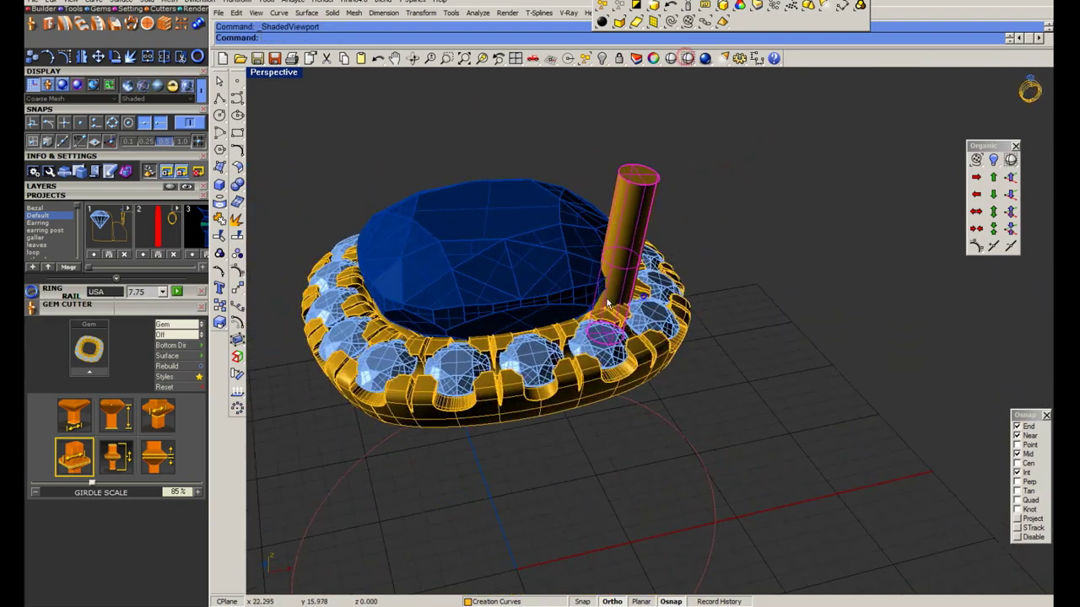
Review the ring in four-view and Perspective, briefly hiding and restoring the centre gem.
double_click(263, 74)
scroll(501, 189, "up", 3)
scroll(500, 197, "up", 1)
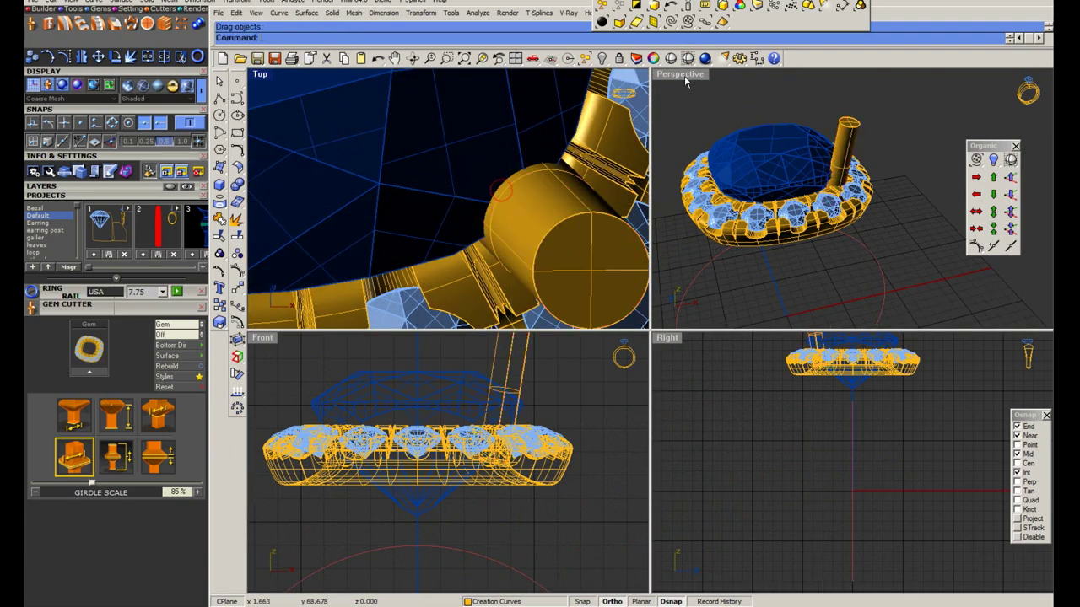
double_click(680, 75)
scroll(593, 250, "up", 3)
scroll(593, 250, "down", 3)
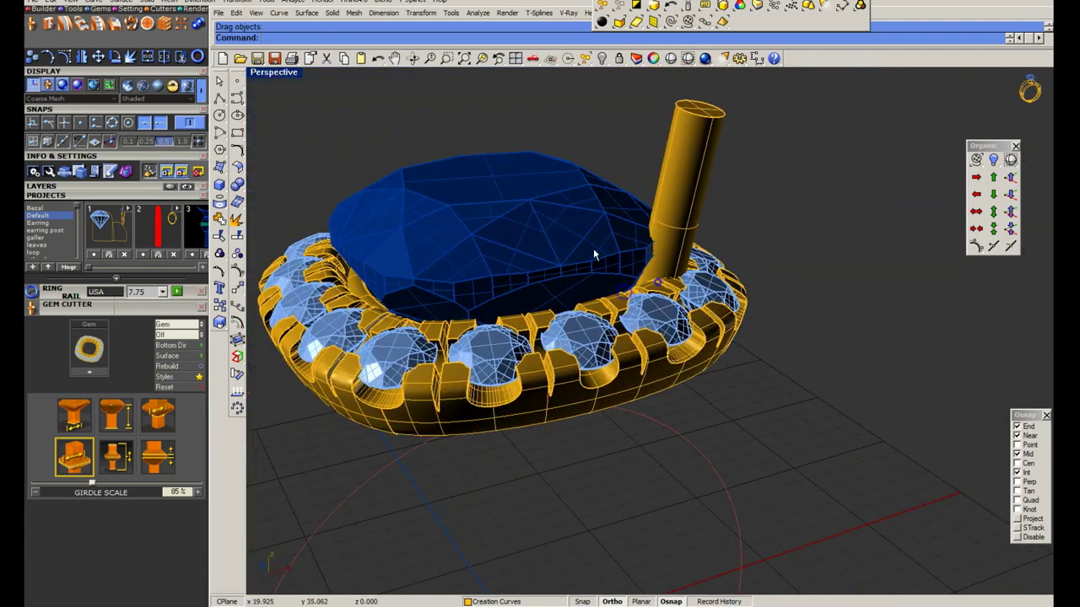
left_click(593, 248)
scroll(593, 249, "up", 2)
key("ctrl+h")
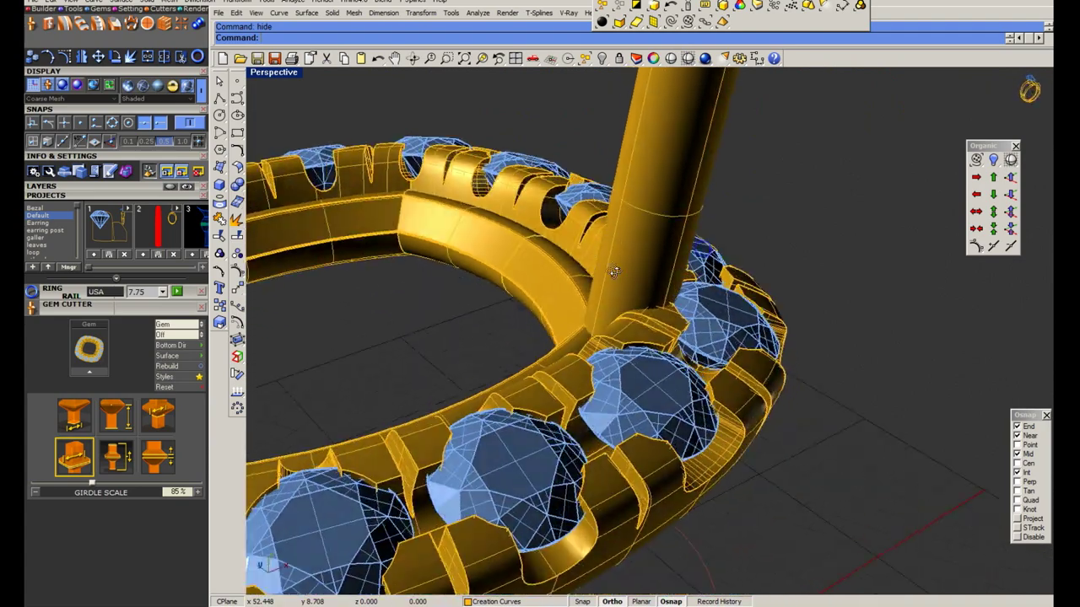
key("ctrl+z")
right_click_drag(615, 270, 645, 207)
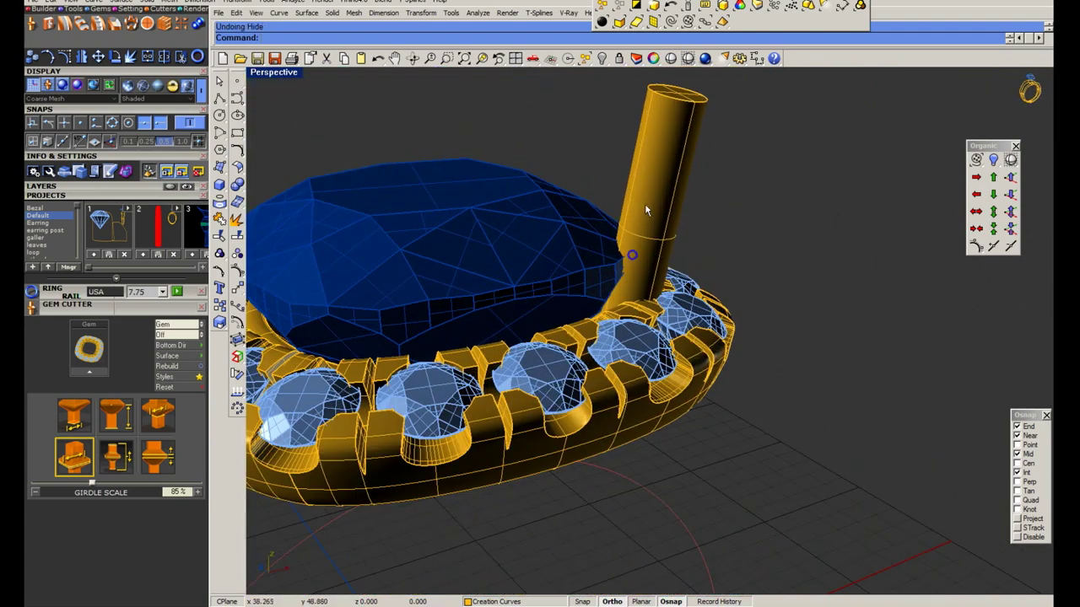
double_click(273, 73)
scroll(513, 242, "up", 3)
scroll(512, 236, "up", 2)
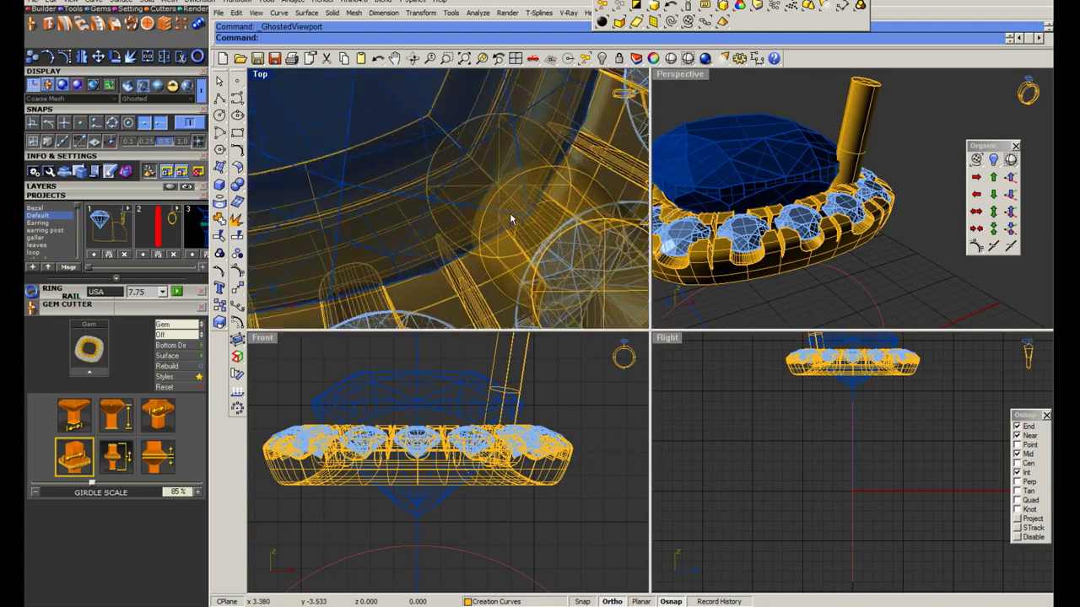
Measure the corner spacing with an aligned dimension and nudge the prong cylinder into place.
middle_click(510, 213)
left_click(494, 177)
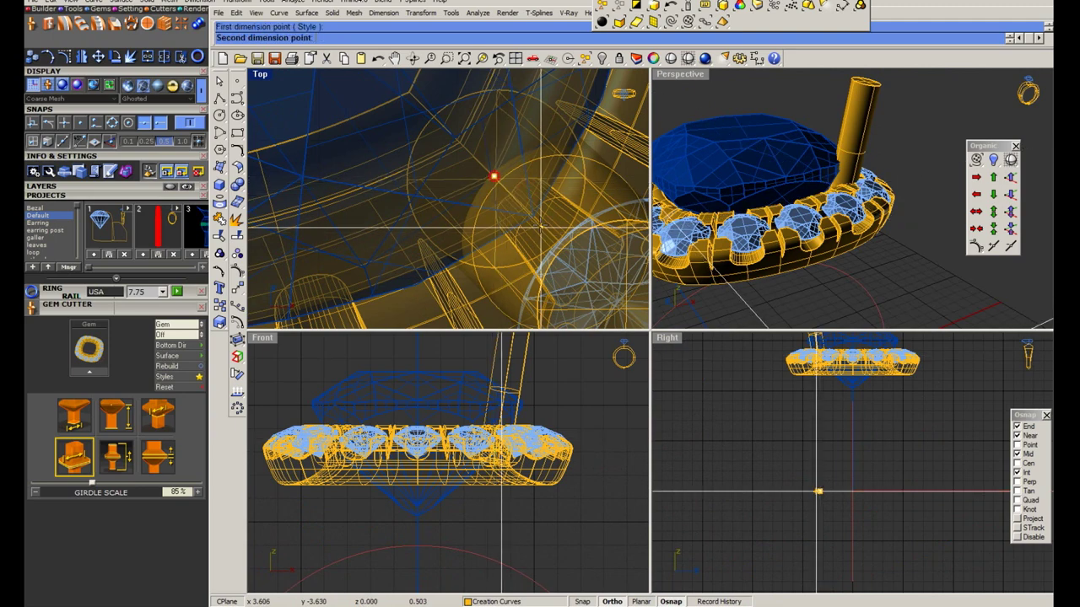
left_click(494, 176)
left_click(518, 194)
key("Escape")
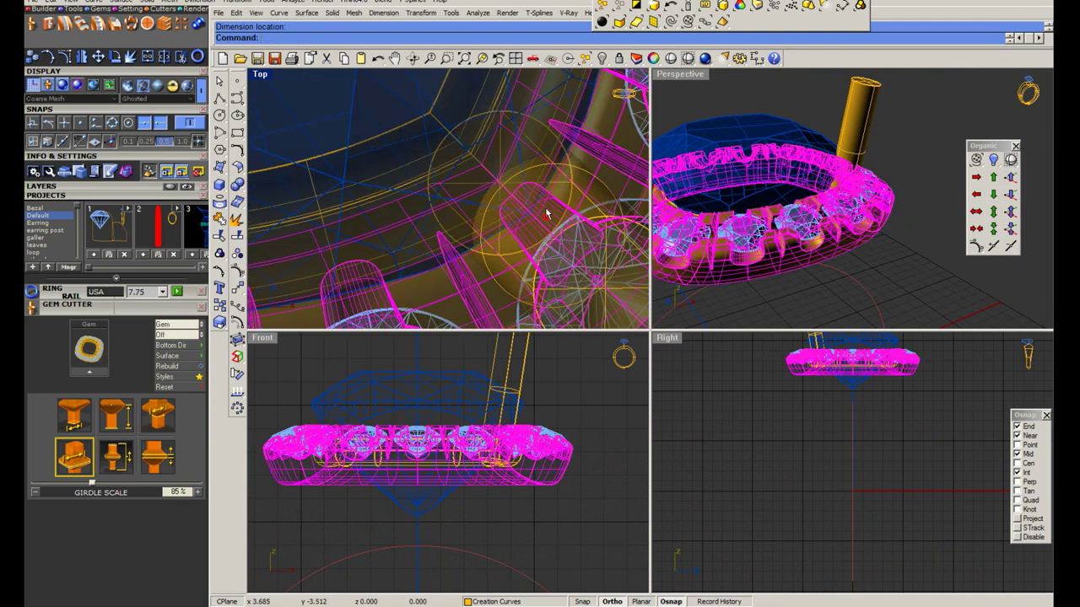
left_click(532, 198)
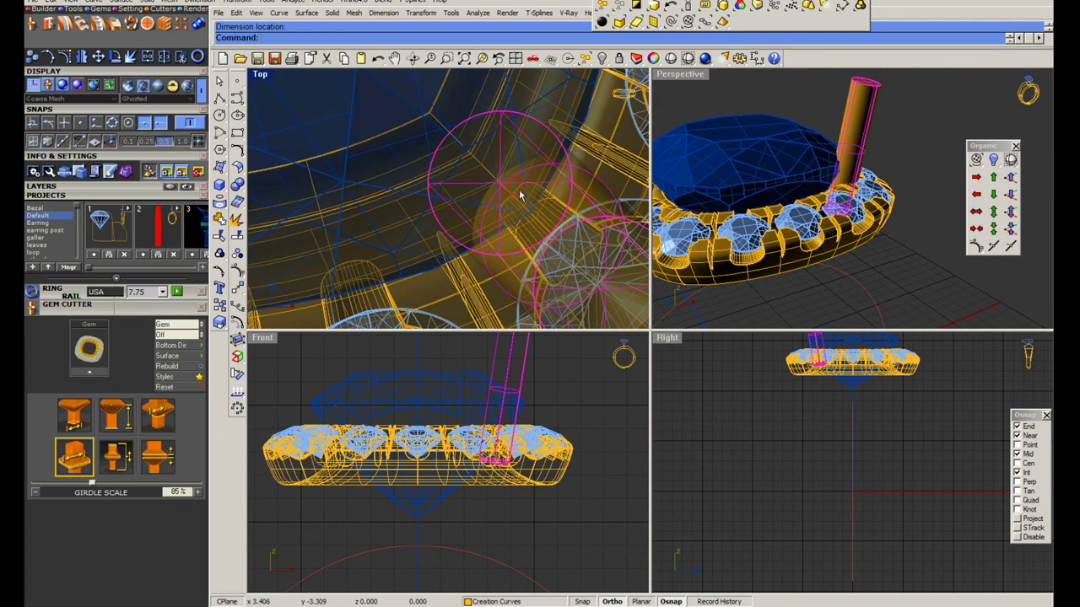
left_click_drag(519, 196, 517, 194)
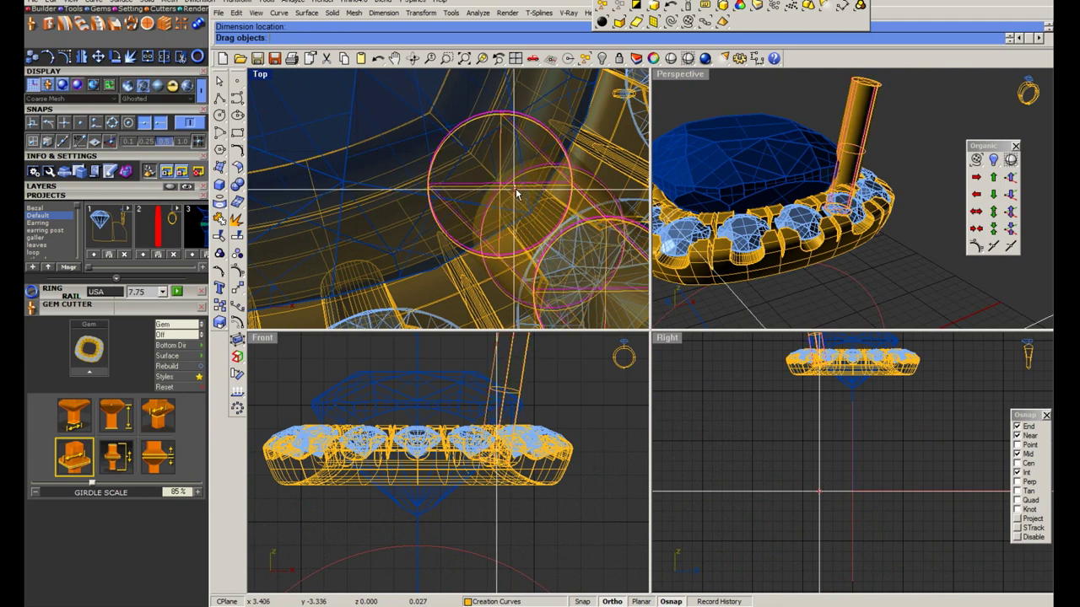
Mirror the prong about 0,0,0 to copy it to the opposite side.
scroll(517, 194, "down", 5)
type("mirror")
key("Return")
type("0")
key("Return")
left_click(431, 365)
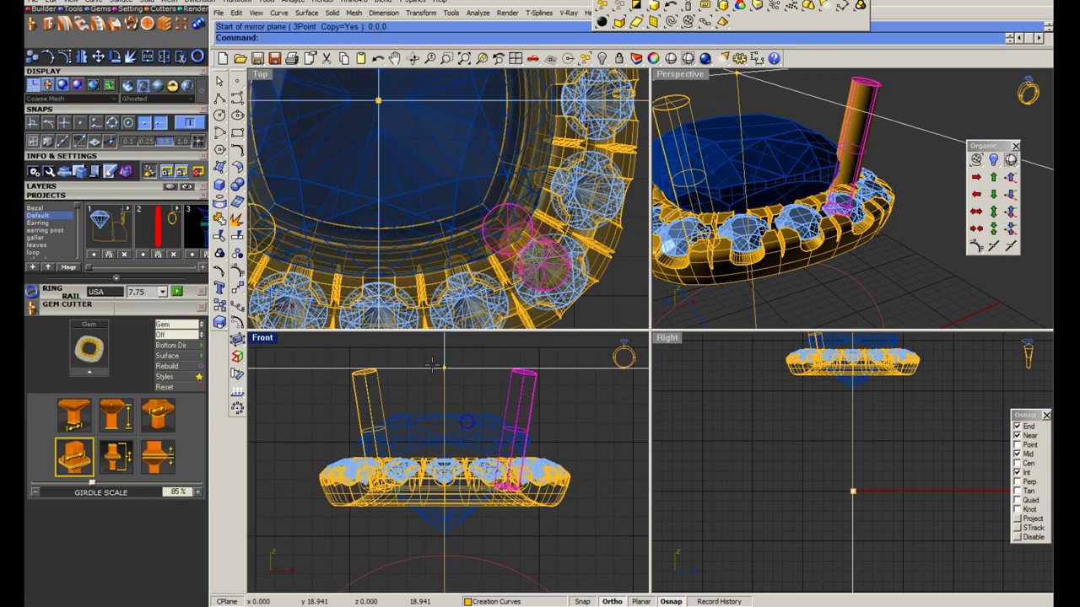
left_click(431, 365)
key("Escape")
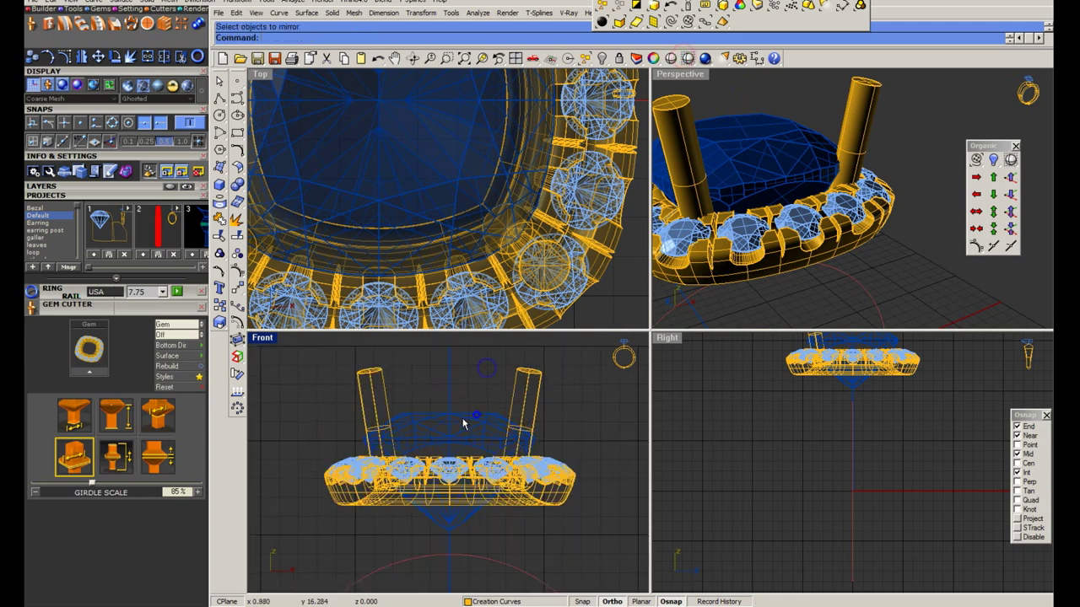
Delete the extra left prong in the enlarged, solid-shaded Perspective view.
scroll(477, 403, "up", 3)
double_click(681, 74)
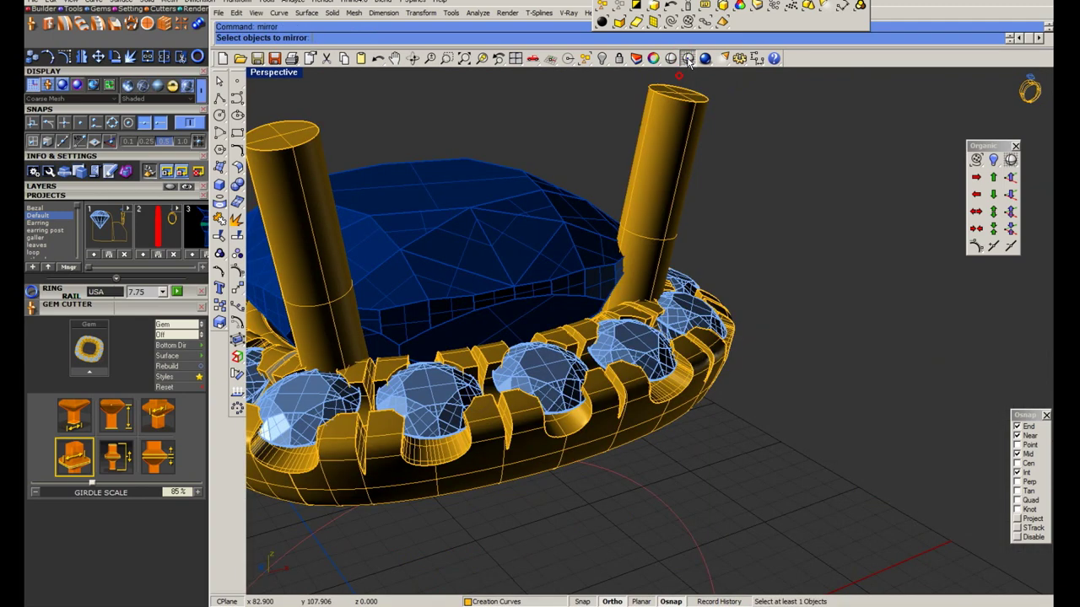
scroll(533, 226, "down", 3)
scroll(533, 226, "up", 2)
key("ctrl+alt+s")
left_click(388, 211)
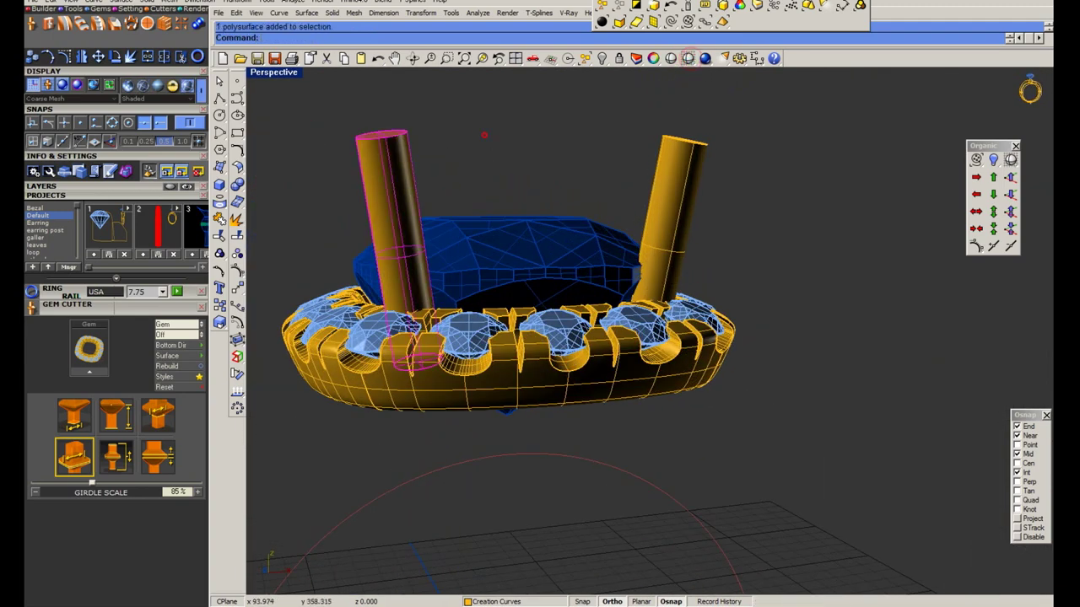
key("Delete")
Scale1D the right prong from its base to a shorter height.
left_click(664, 187)
scroll(601, 359, "up", 3)
key("Return")
scroll(600, 359, "up", 3)
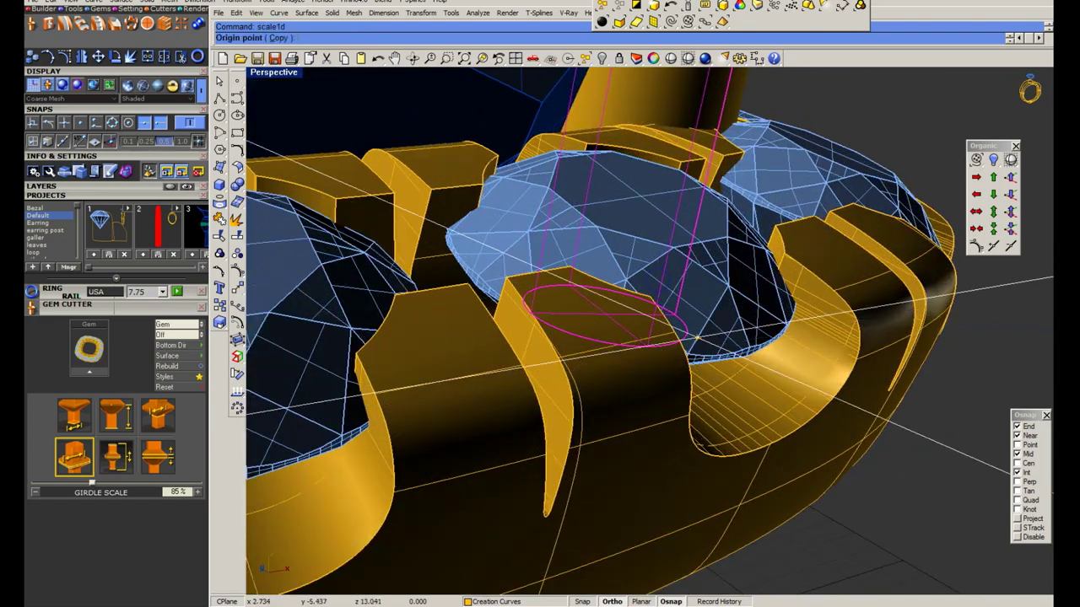
scroll(601, 358, "up", 2)
left_click(666, 310)
scroll(568, 544, "down", 4)
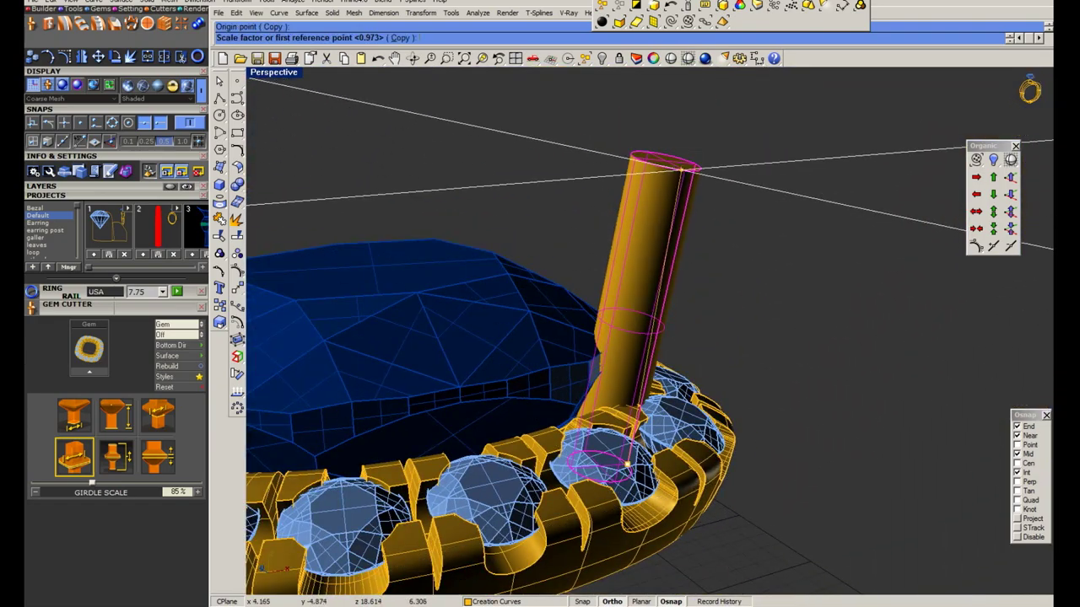
left_click(694, 165)
left_click(693, 187)
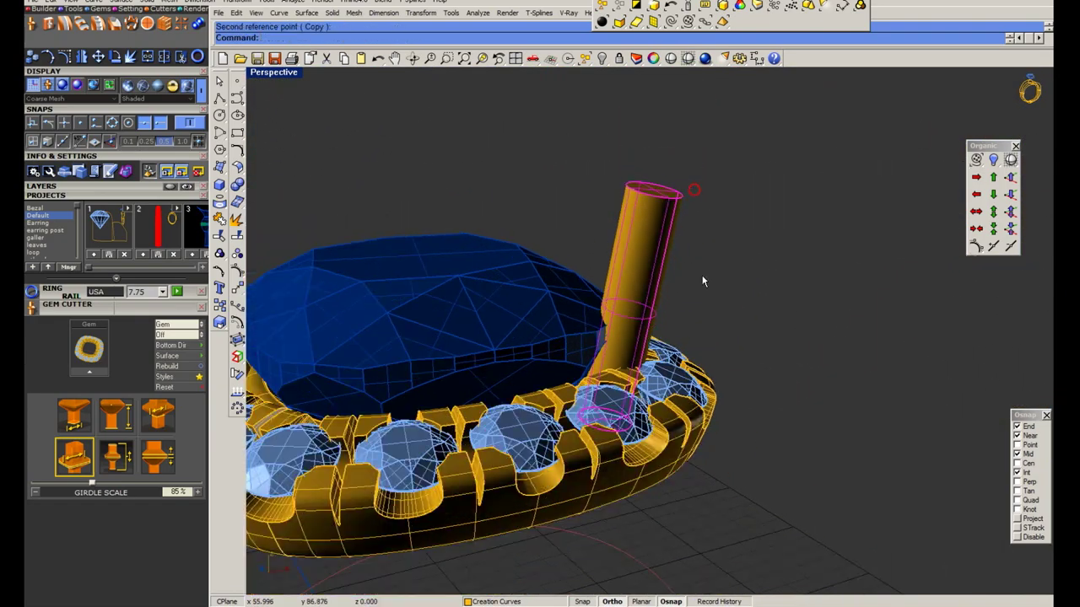
Mirror the resized prong across so four prongs surround the cushion stone.
scroll(693, 187, "down", 5)
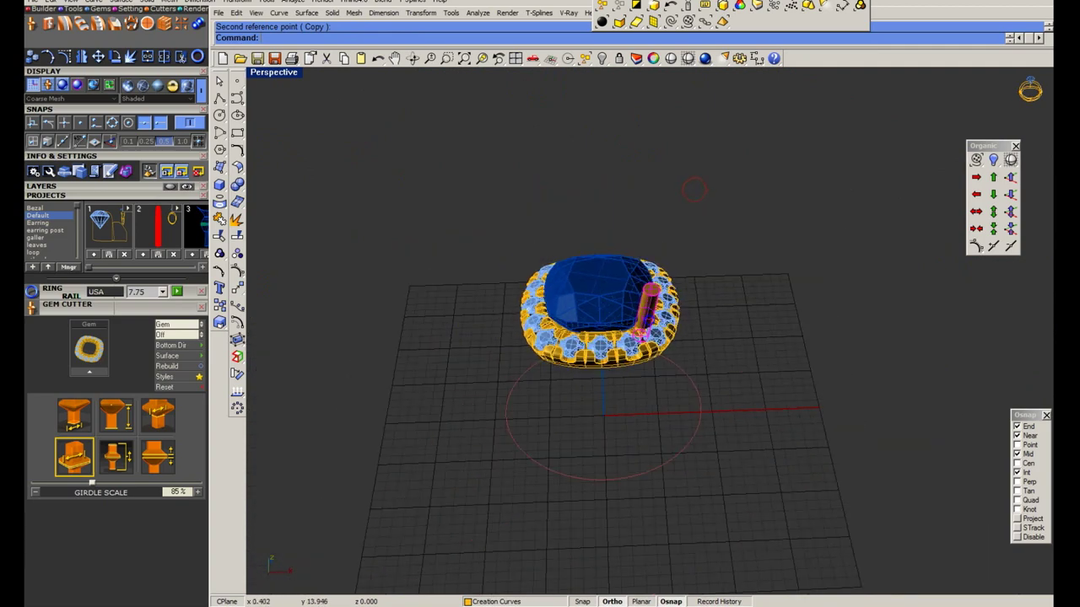
left_click(590, 178)
scroll(559, 355, "up", 3)
right_click_drag(604, 396, 604, 348)
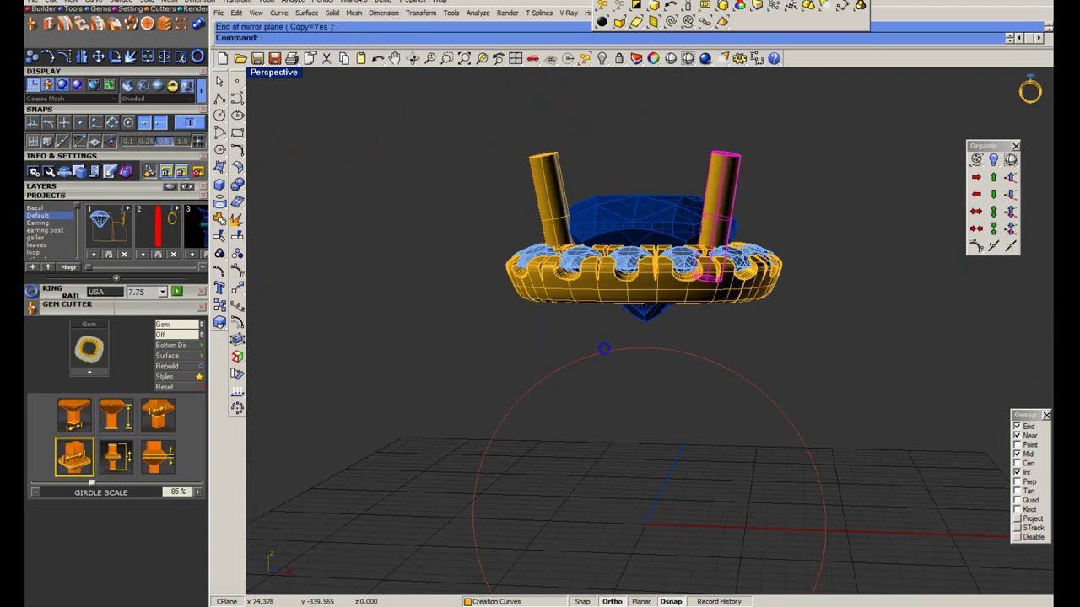
left_click(554, 247)
right_click_drag(554, 247, 649, 356)
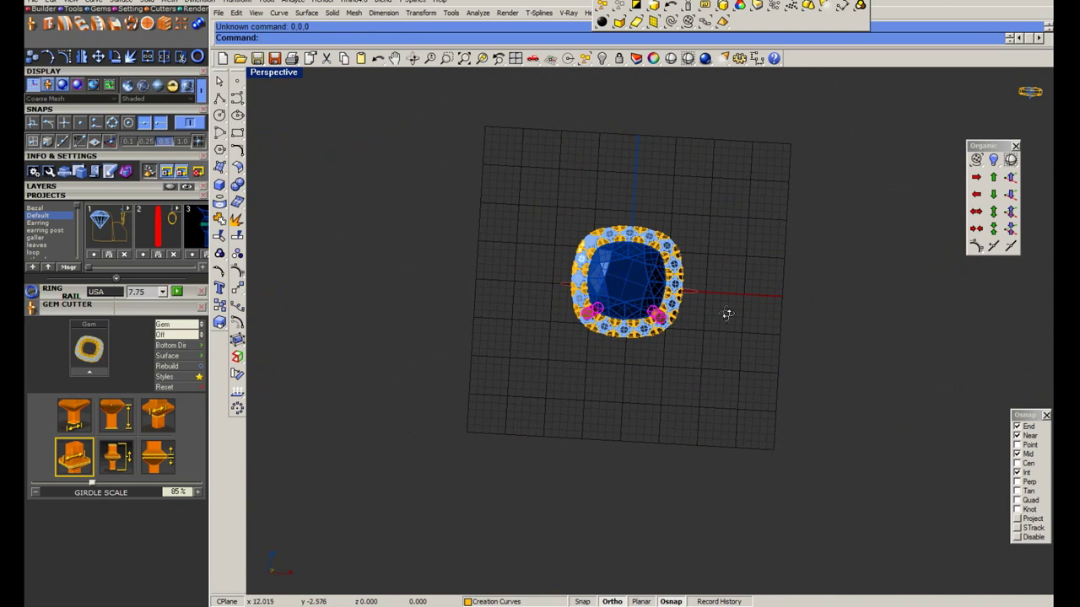
right_click_drag(727, 314, 842, 289)
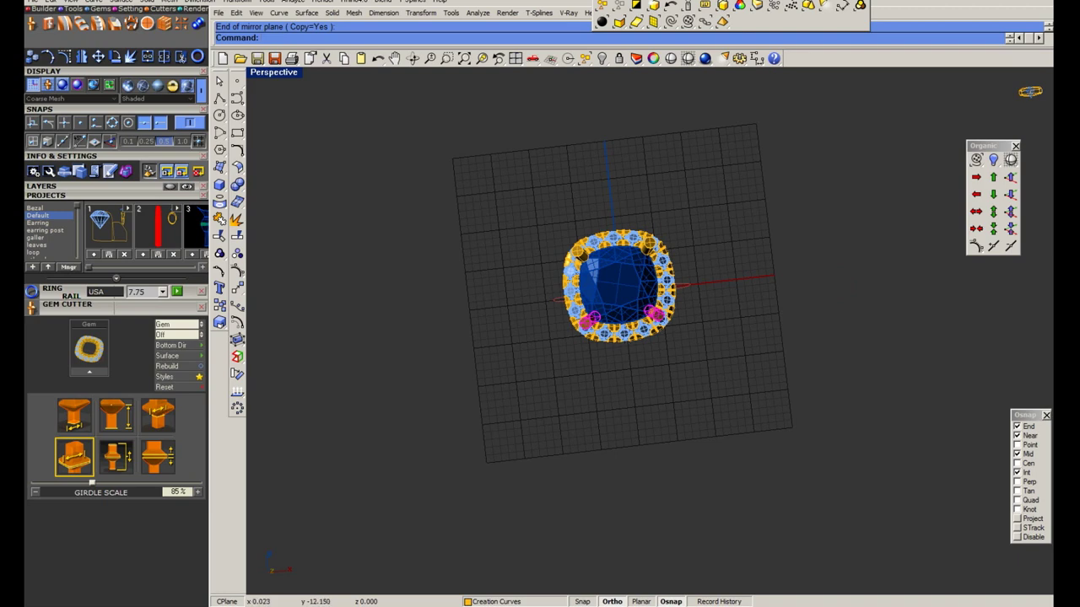
right_click_drag(666, 278, 673, 165)
Preview the render, enlarge the Front view, and bring up the reference ring photo.
left_click(670, 58)
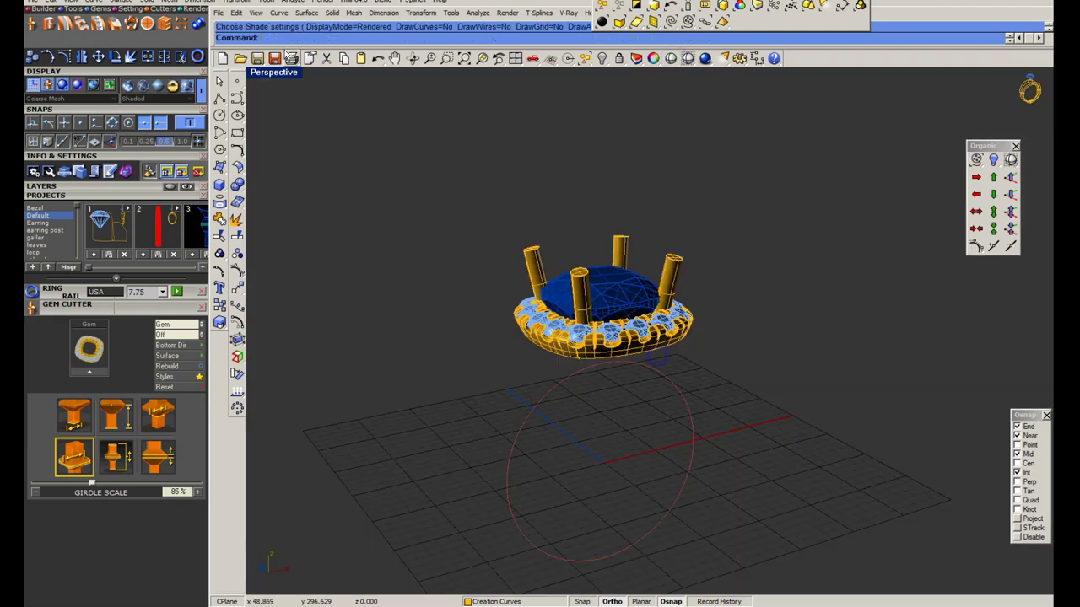
double_click(264, 74)
double_click(262, 338)
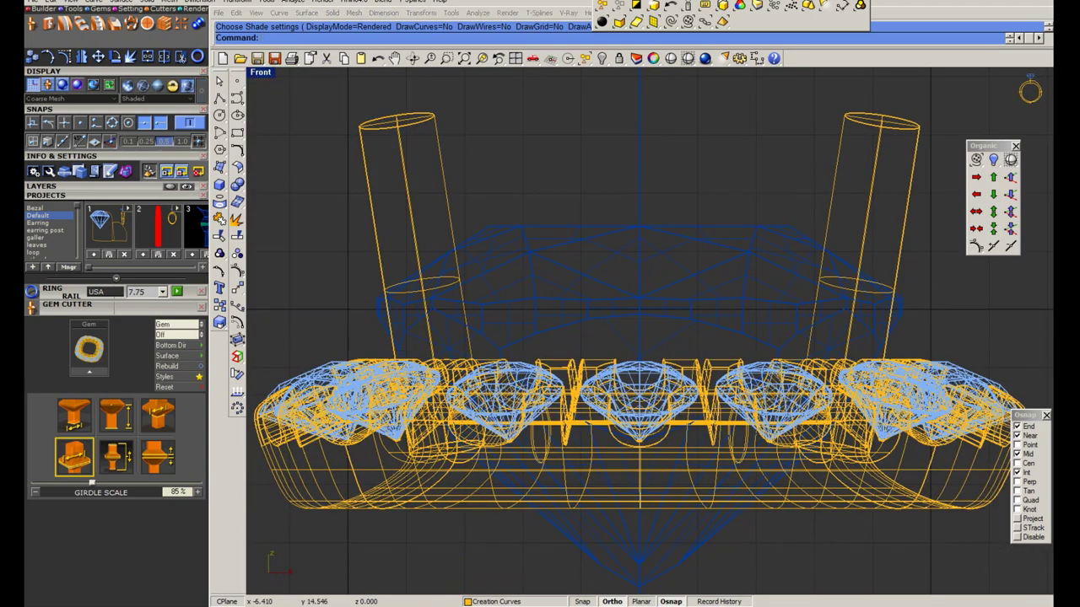
key("alt+Tab")
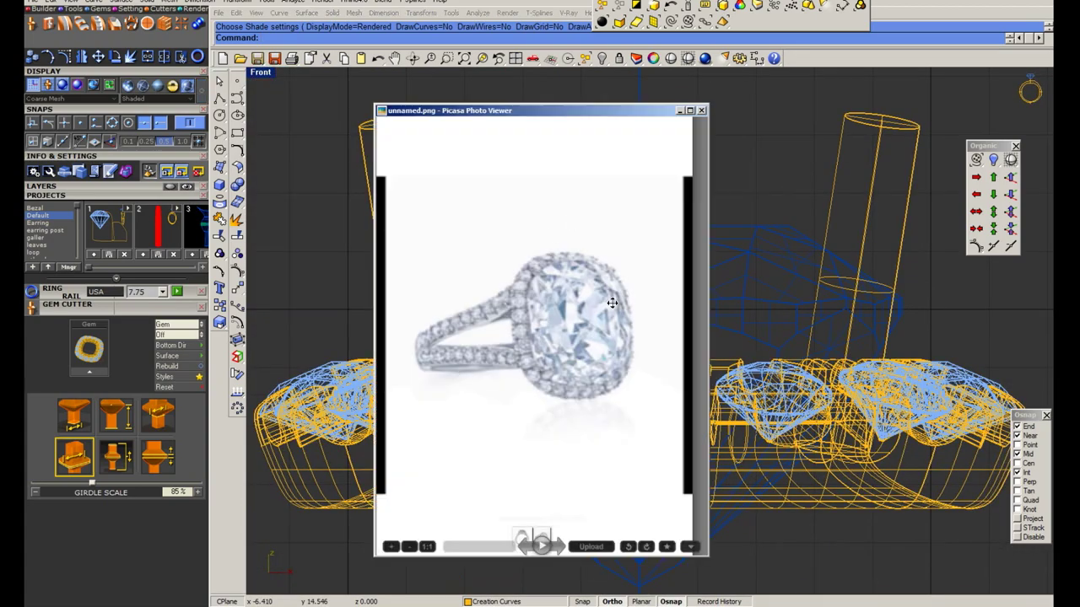
Minimise the reference photo and set the Front view to shaded display.
left_click(680, 111)
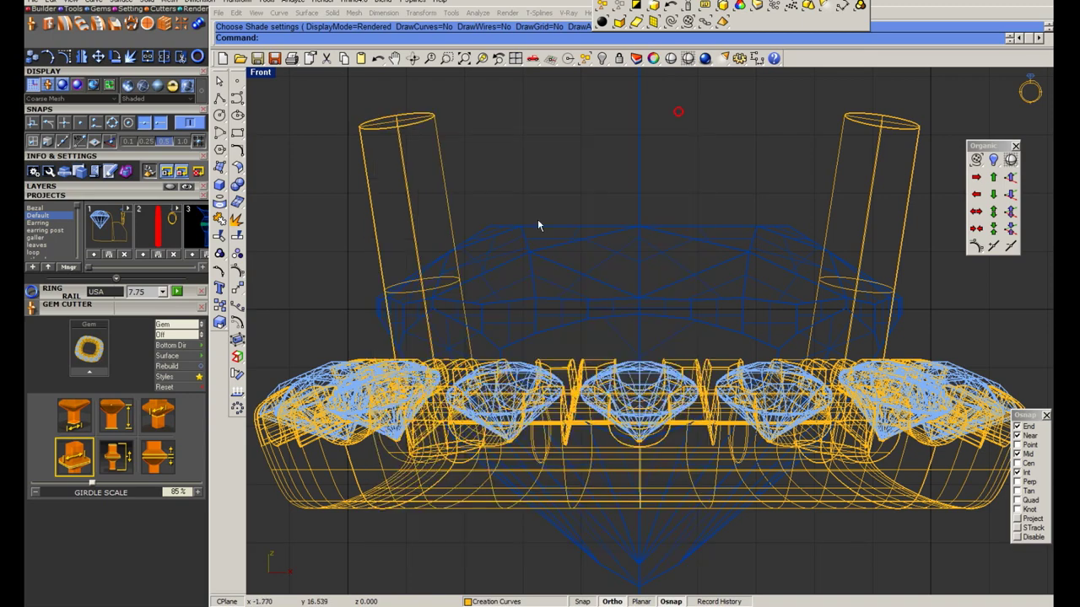
scroll(578, 208, "down", 3)
scroll(595, 310, "up", 2)
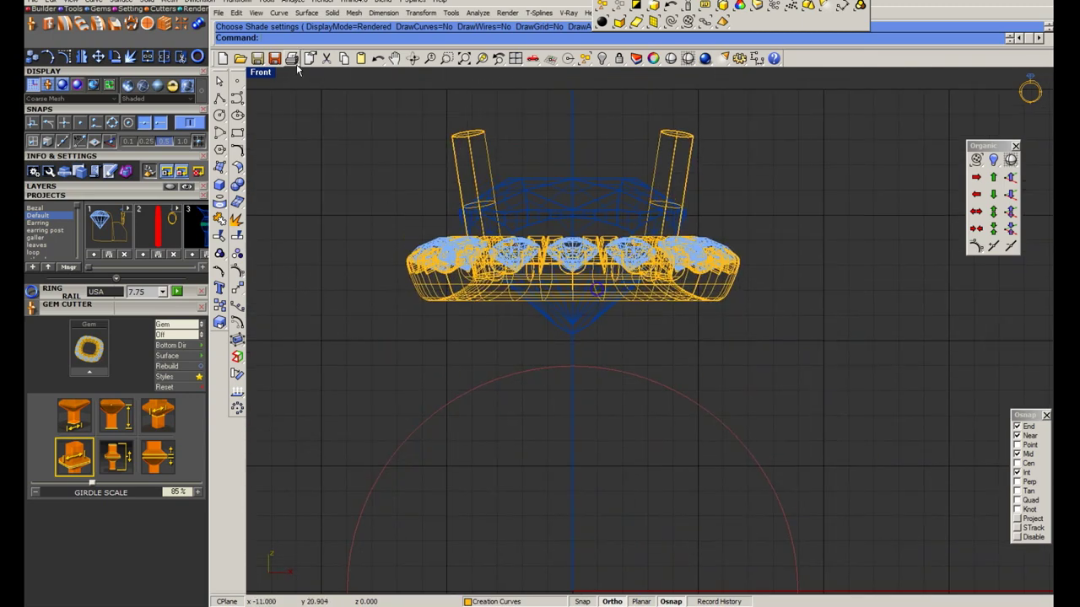
left_click(688, 58)
scroll(748, 304, "up", 2)
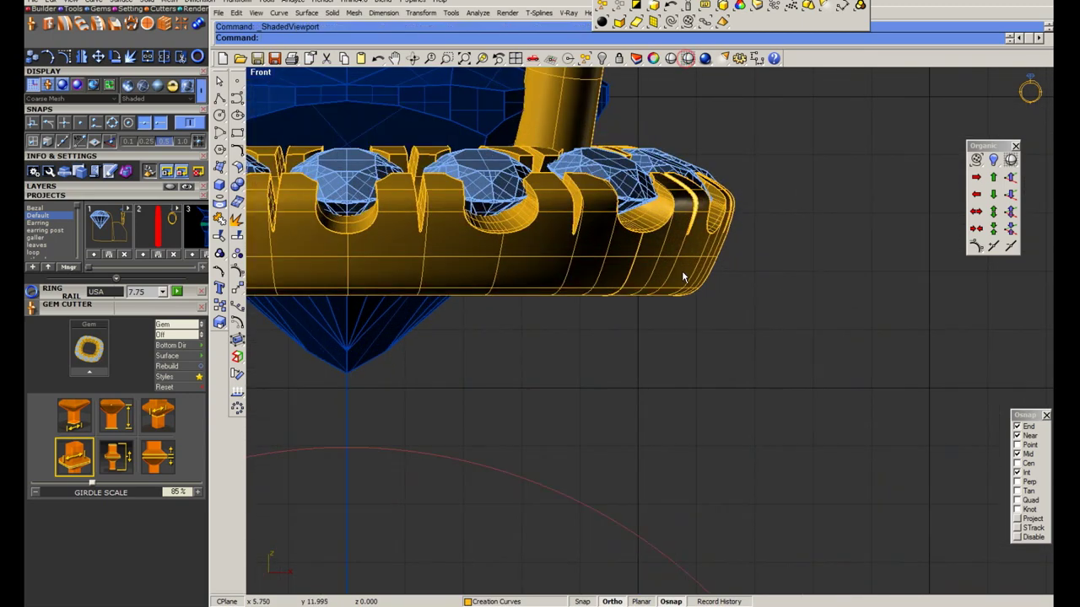
scroll(682, 271, "down", 2)
Zoom out to the whole model and unhide the gem setting heads with Show Selected.
left_click(700, 278)
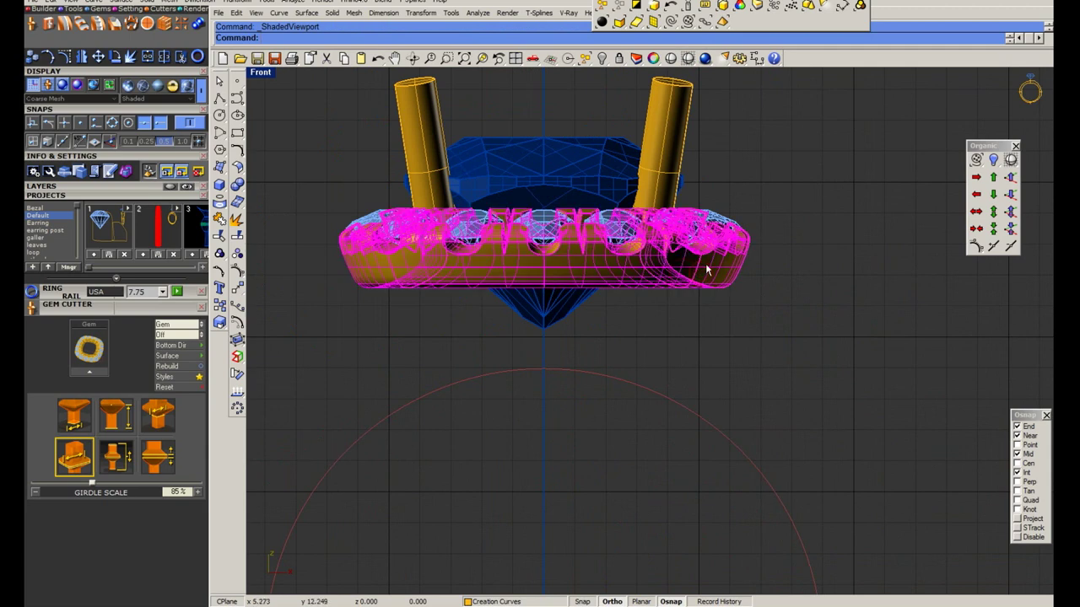
key("Escape")
key("ctrl+shift+e")
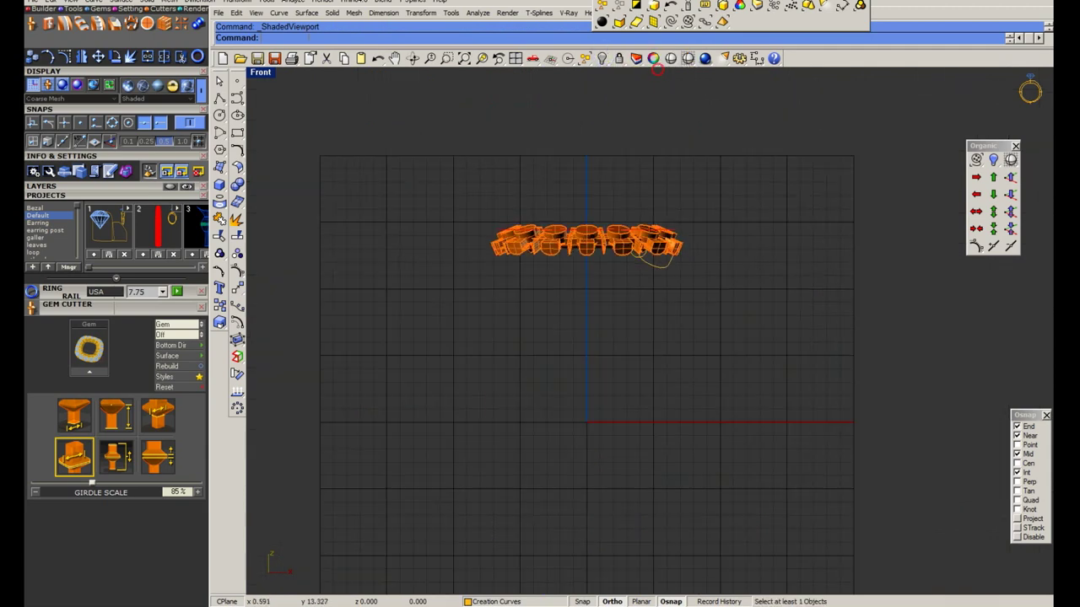
key("ctrl+a")
key("Escape")
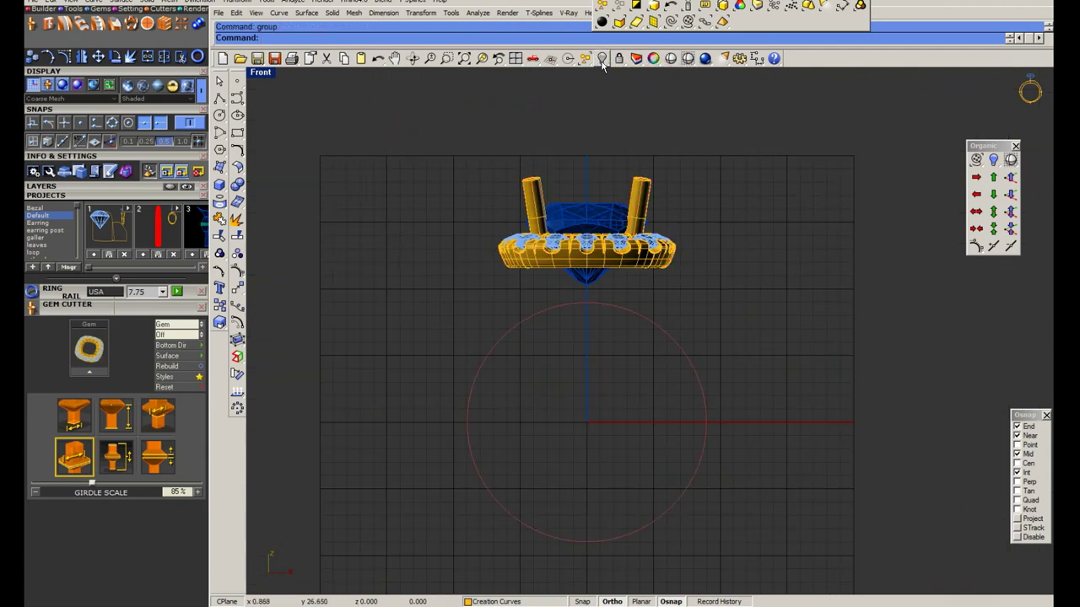
left_click(602, 58)
left_click(647, 71)
key("Return")
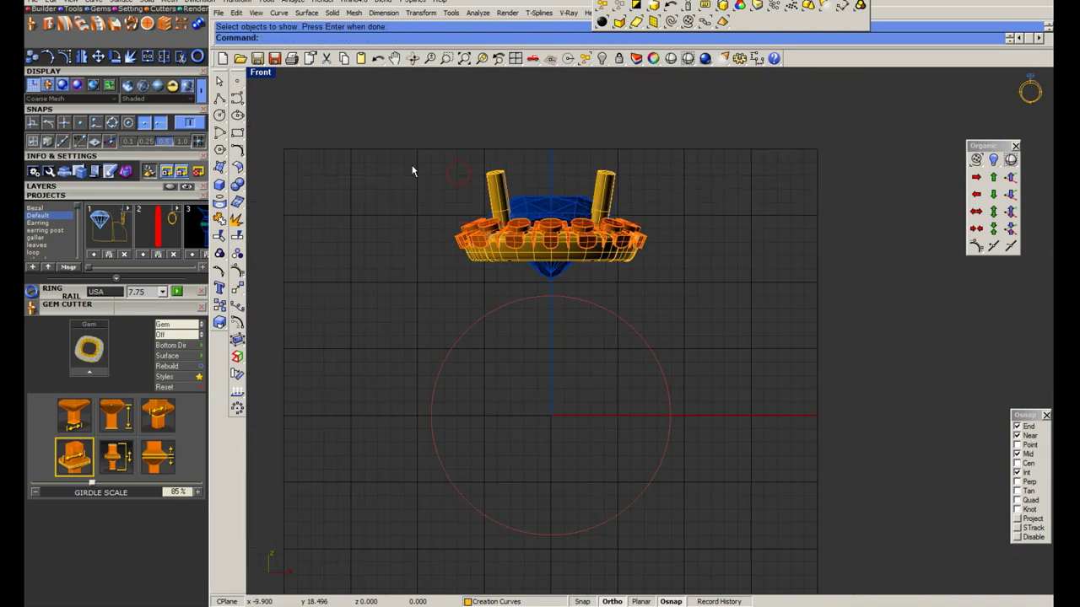
Cancel a trial move of the whole model and select the large ring-size circle.
key("ctrl+a")
scroll(549, 253, "up", 3)
key("m")
key("Return")
key("Escape")
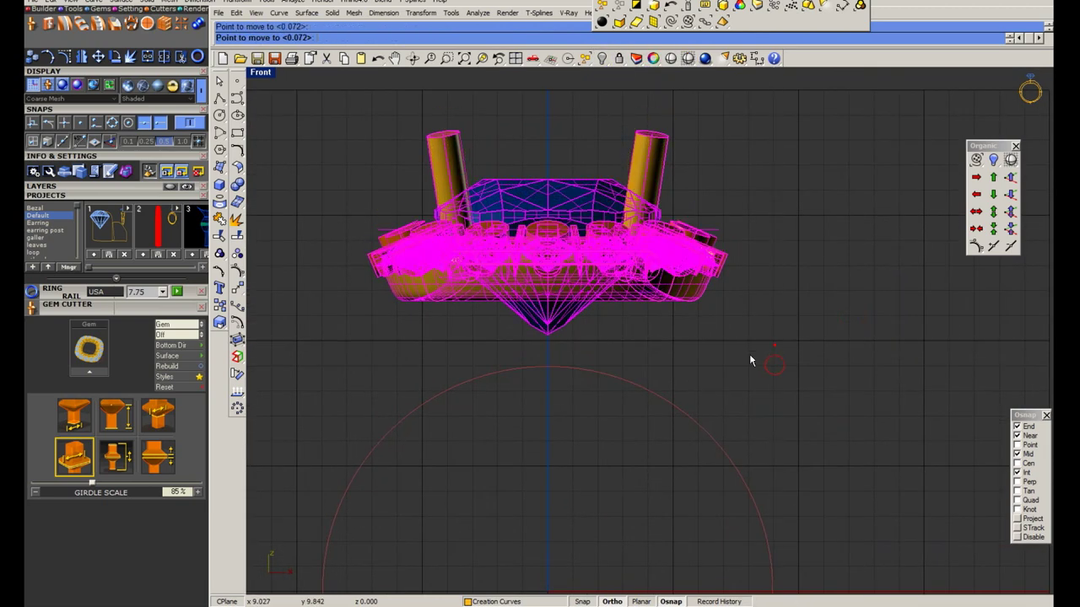
key("Escape")
left_click(727, 456)
Try offsetting the ring circle, then review and close the diamond ring reference photo.
left_click(241, 150)
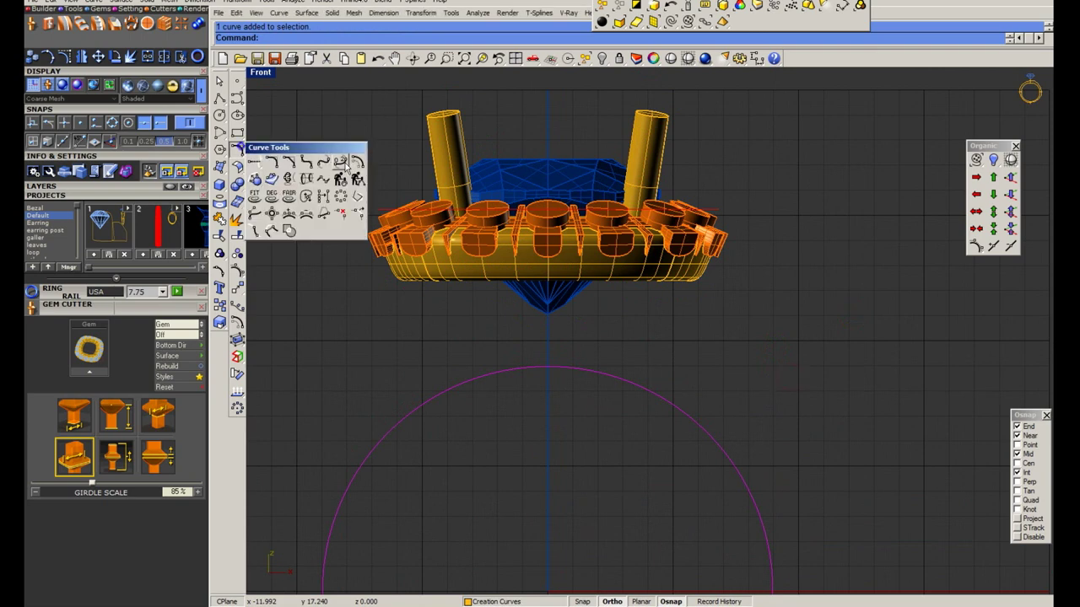
left_click(351, 160)
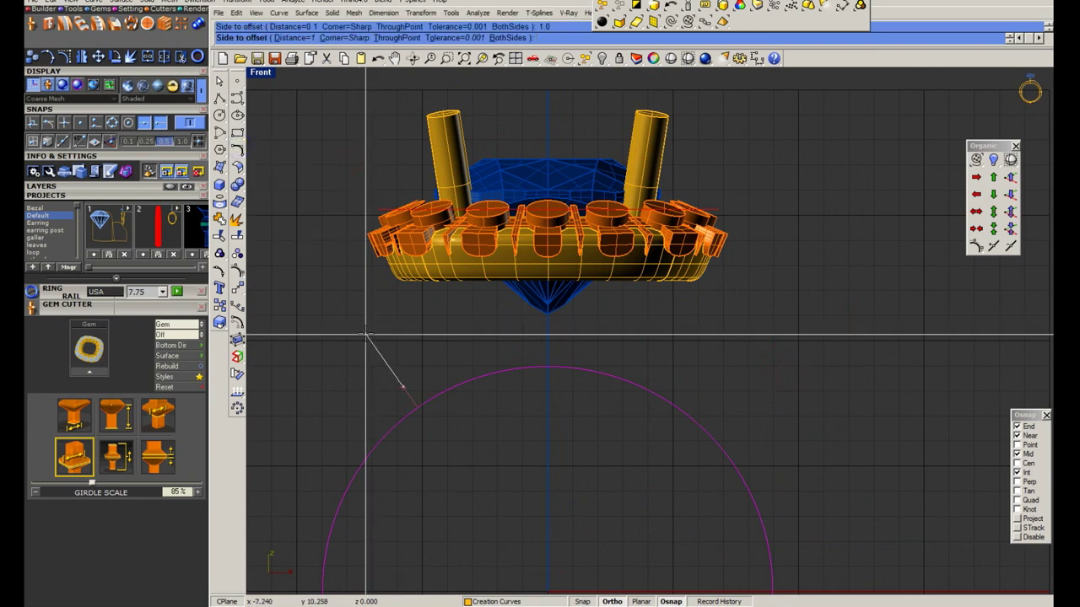
left_click(366, 335)
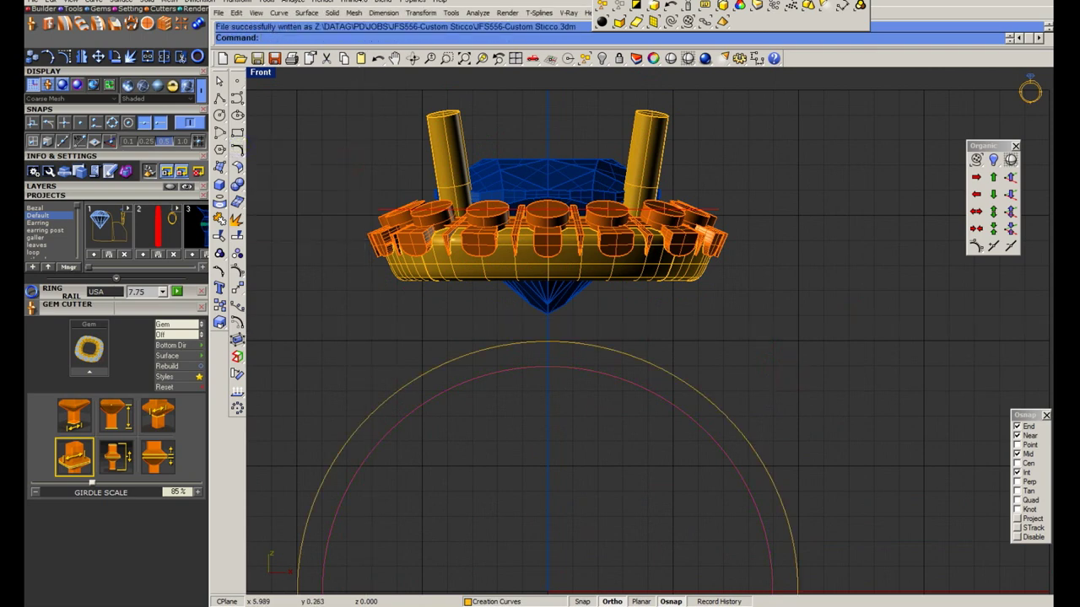
key("Right")
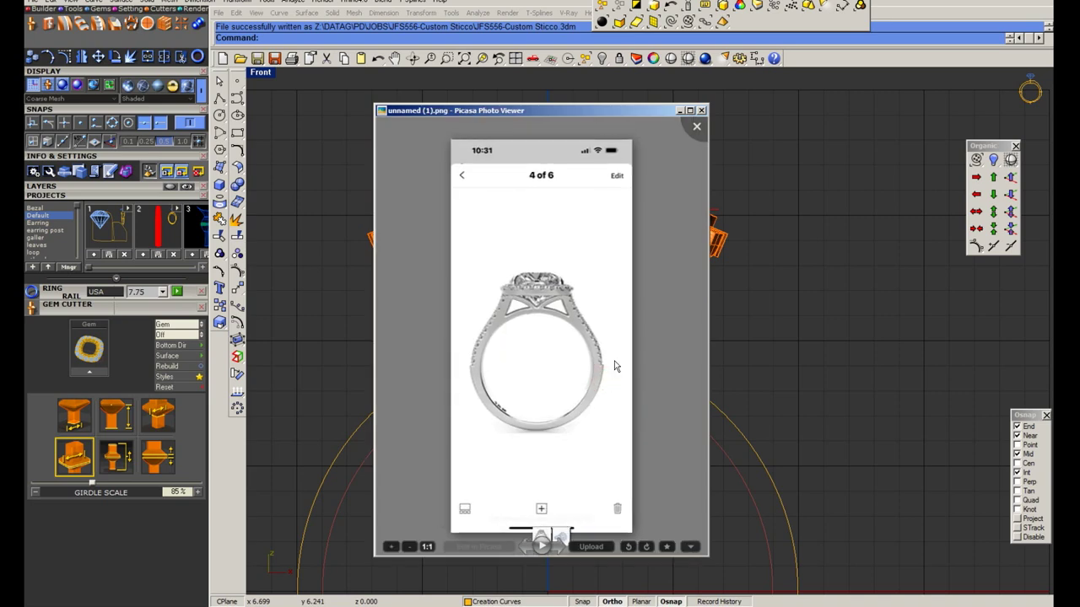
key("Right")
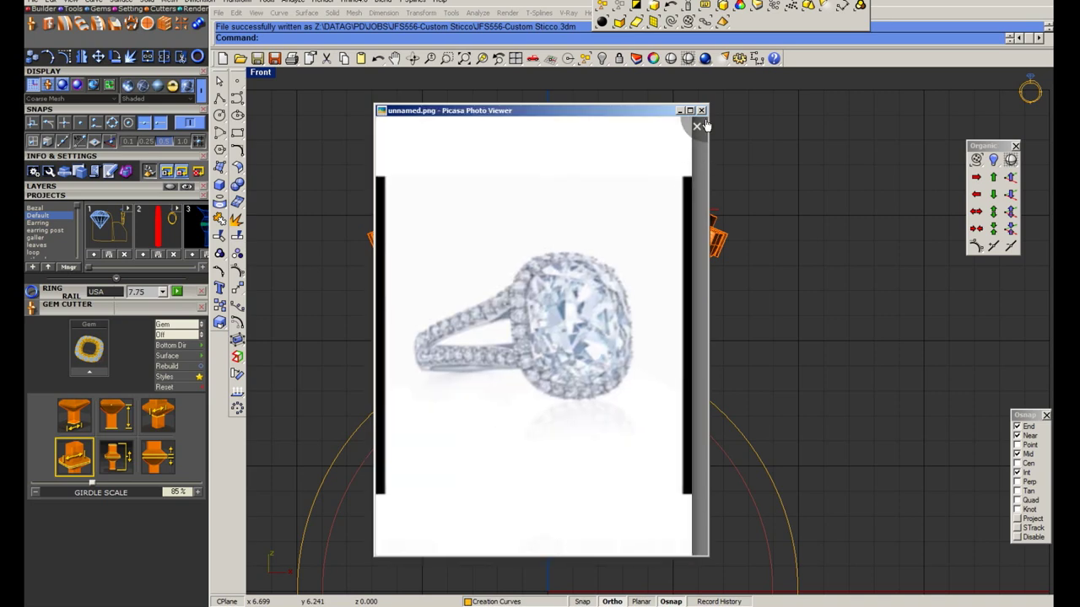
left_click(680, 112)
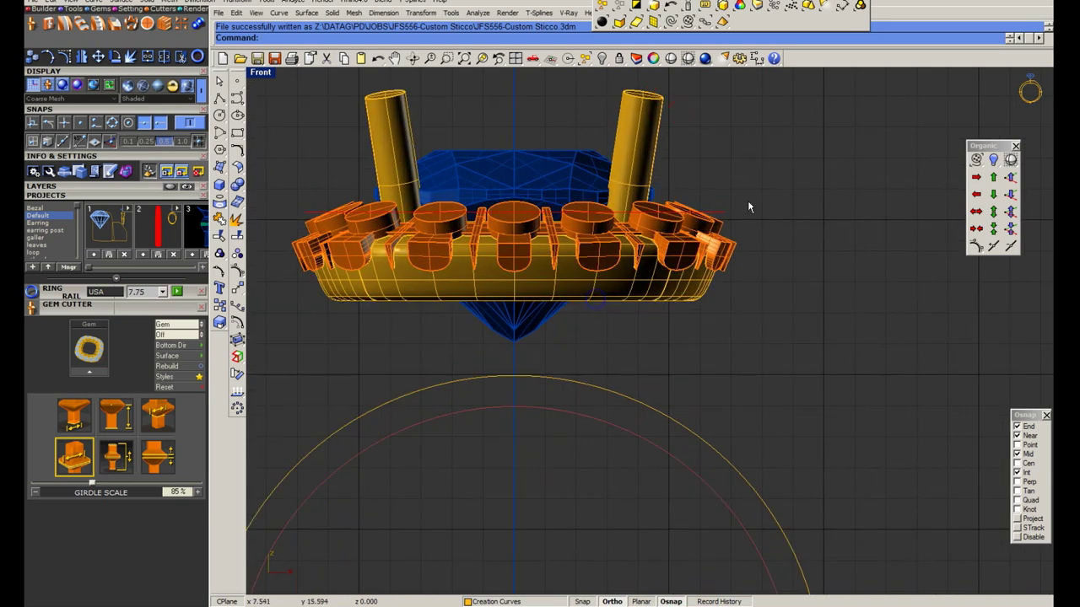
Select only the prong heads and hide them.
left_click(717, 222)
scroll(717, 224, "down", 3)
key("ctrl+a")
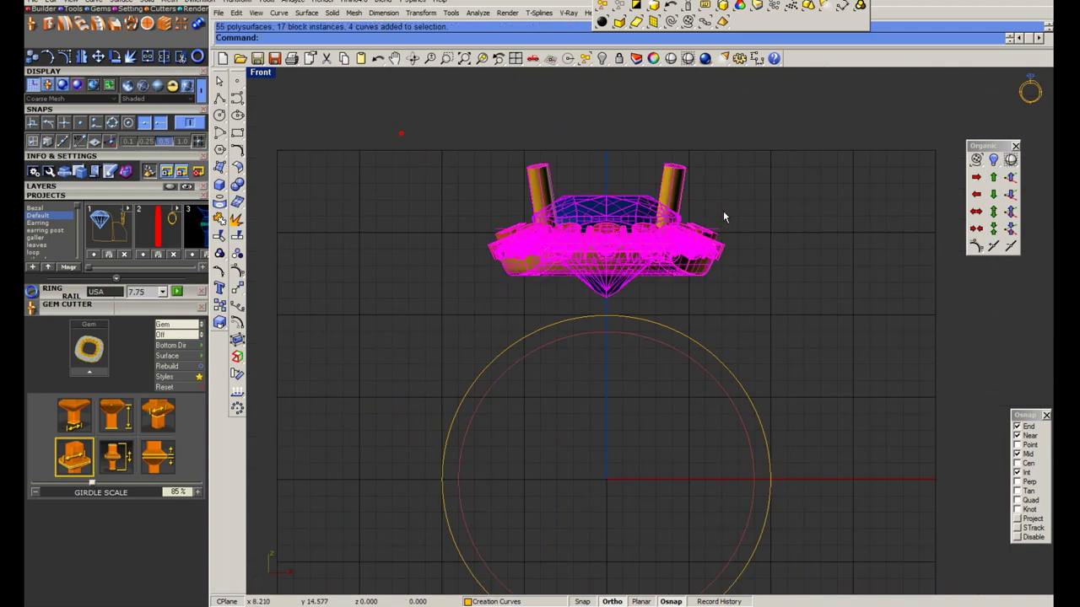
scroll(717, 211, "up", 2)
left_click(674, 181, "ctrl")
type("hide")
key("Return")
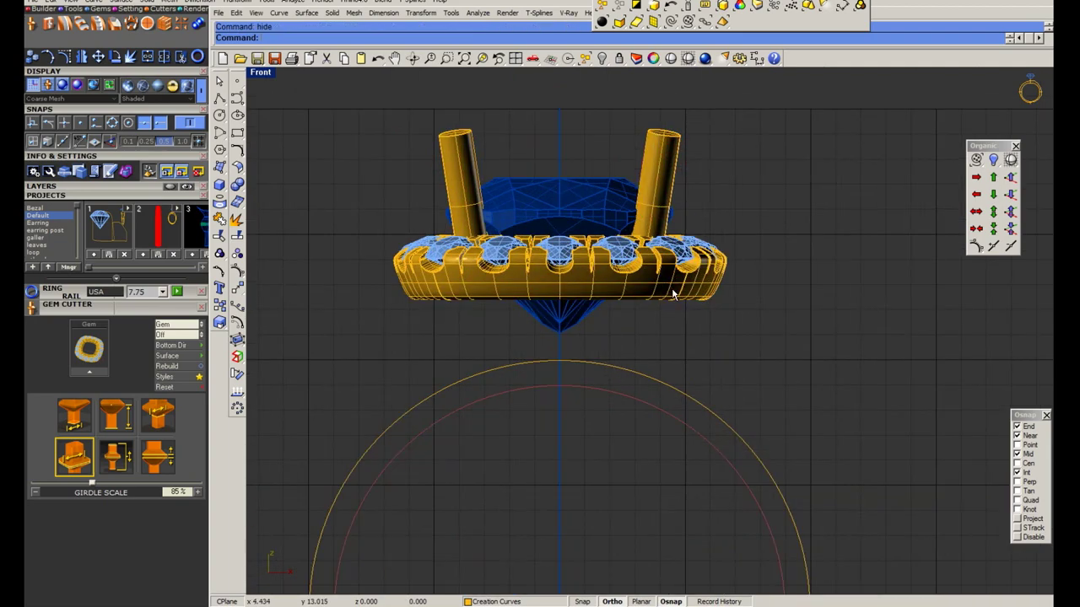
Inspect the ring rendered in a large Perspective view from below, then restore the four-view layout.
scroll(711, 293, "up", 3)
scroll(711, 293, "up", 2)
scroll(730, 201, "down", 3)
key("ctrl+a")
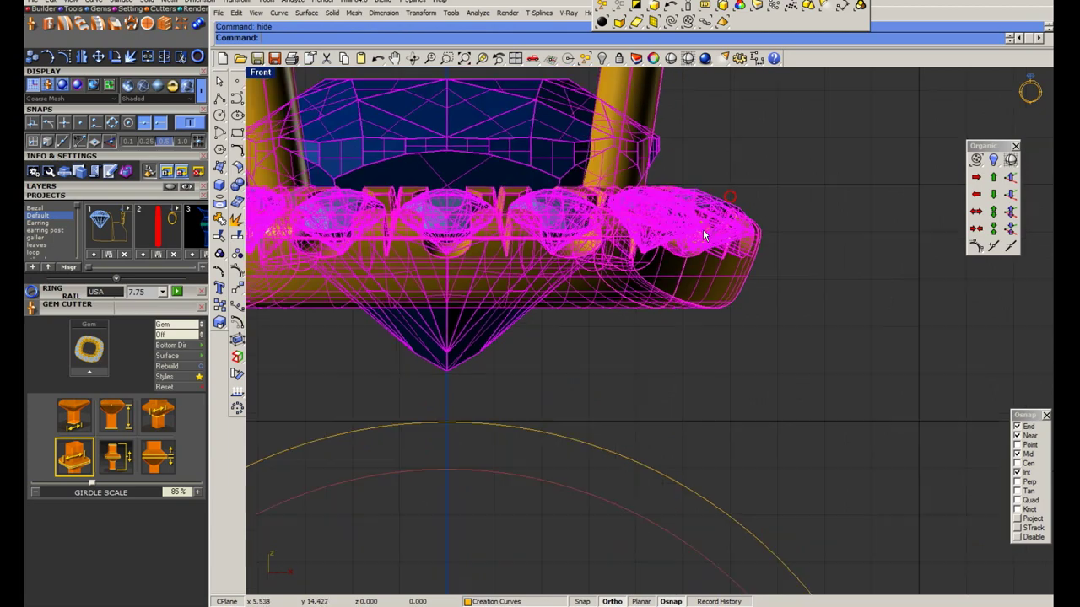
scroll(731, 201, "down", 2)
key("Escape")
double_click(262, 73)
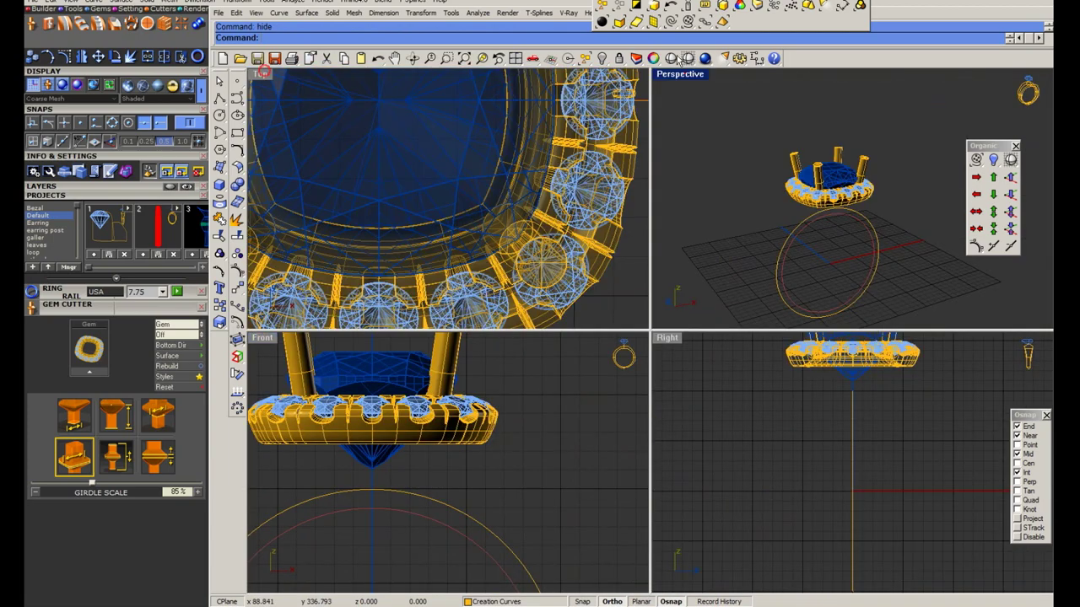
left_click(680, 57)
mouse_move(636, 314)
right_mouse_down()
mouse_move(559, 286)
mouse_move(472, 292)
right_mouse_up()
scroll(558, 286, "up", 2)
scroll(472, 292, "down", 3)
key("ctrl+alt+s")
double_click(261, 73)
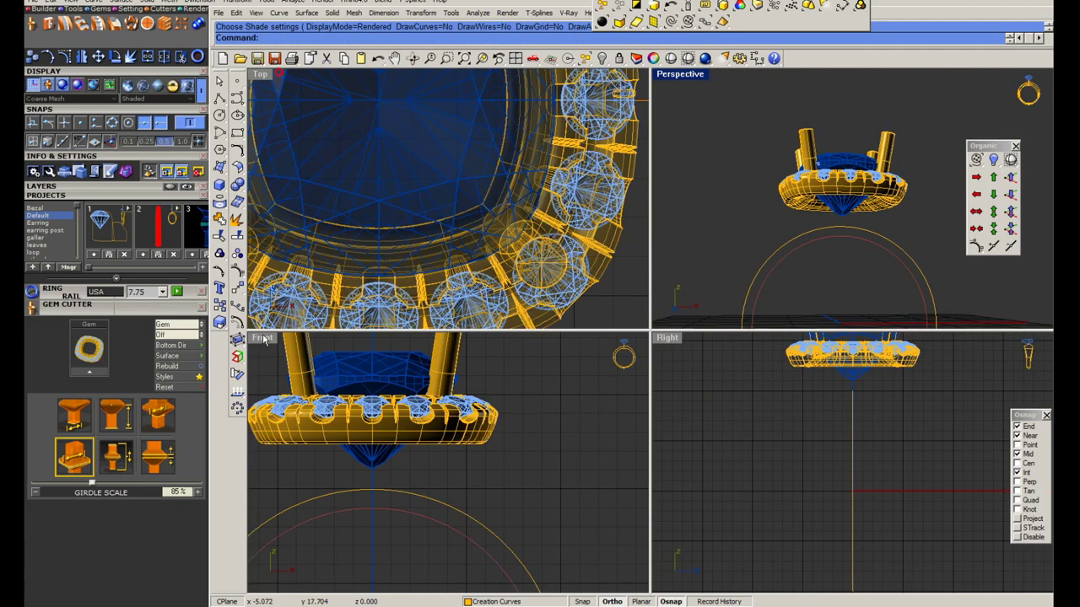
Maximize the Front view and offset the ring-size circle outward into a larger circle.
key("ctrl+m")
scroll(566, 325, "down", 1)
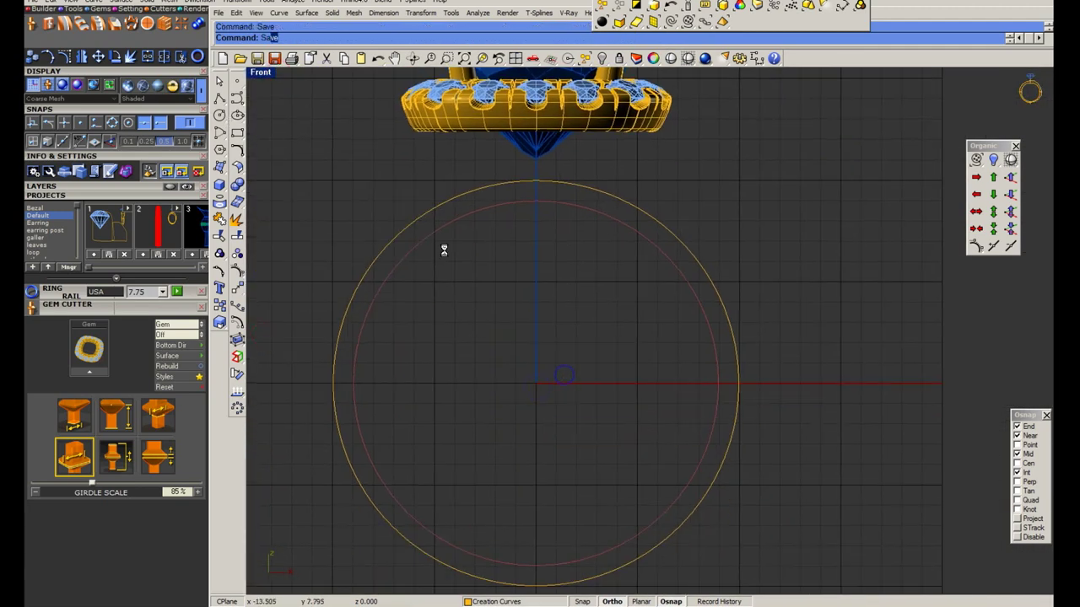
left_click(237, 149)
left_click(357, 164)
type("1.65")
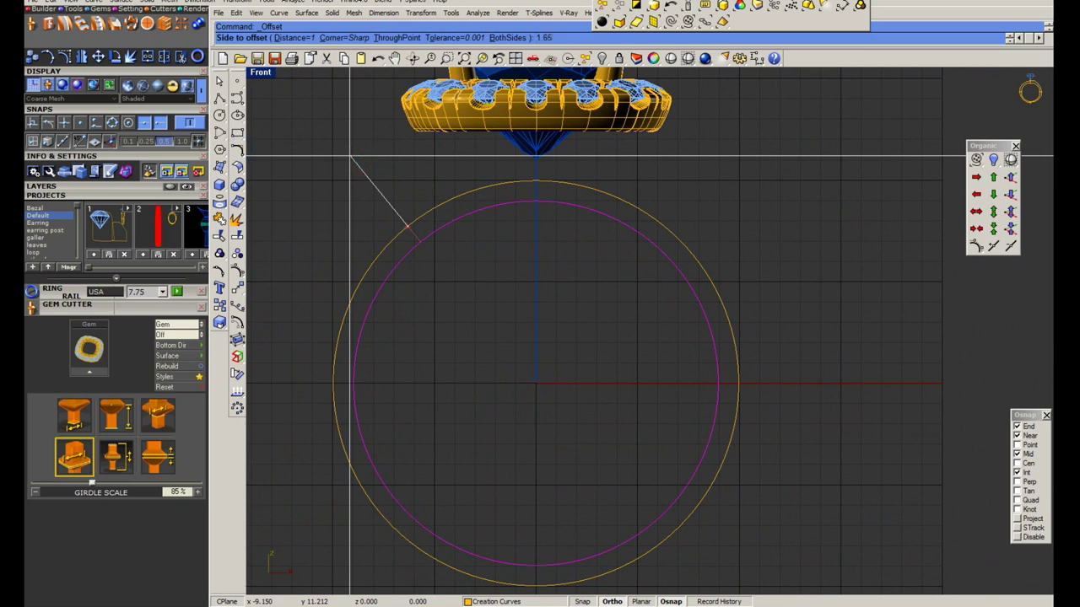
left_click(352, 157)
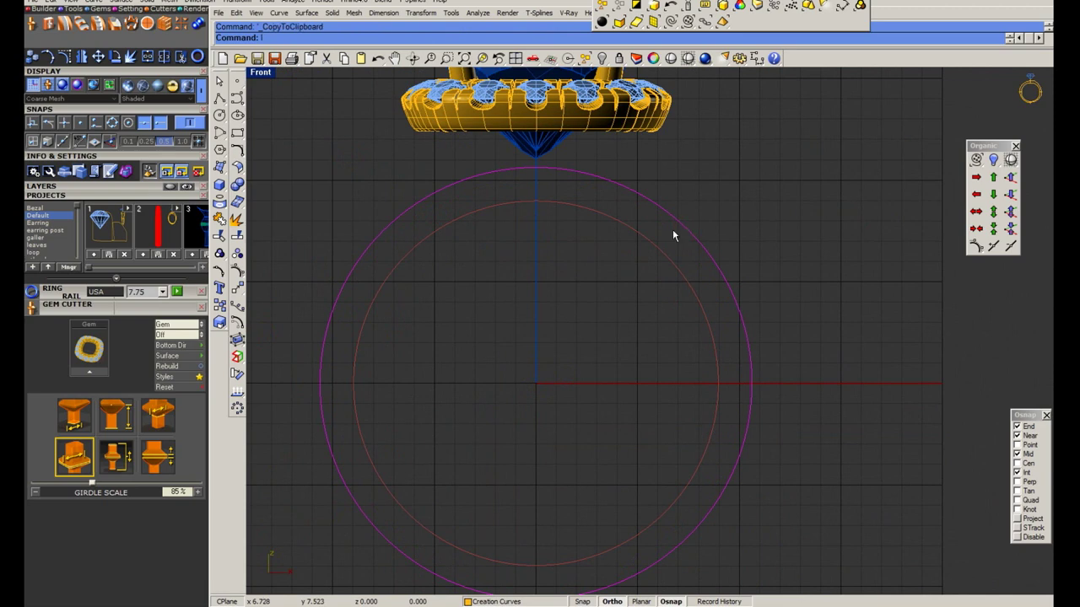
left_click(233, 267)
Raise the offset circle's top point to the bezel and split the curve at the bezel edge.
left_click(598, 438)
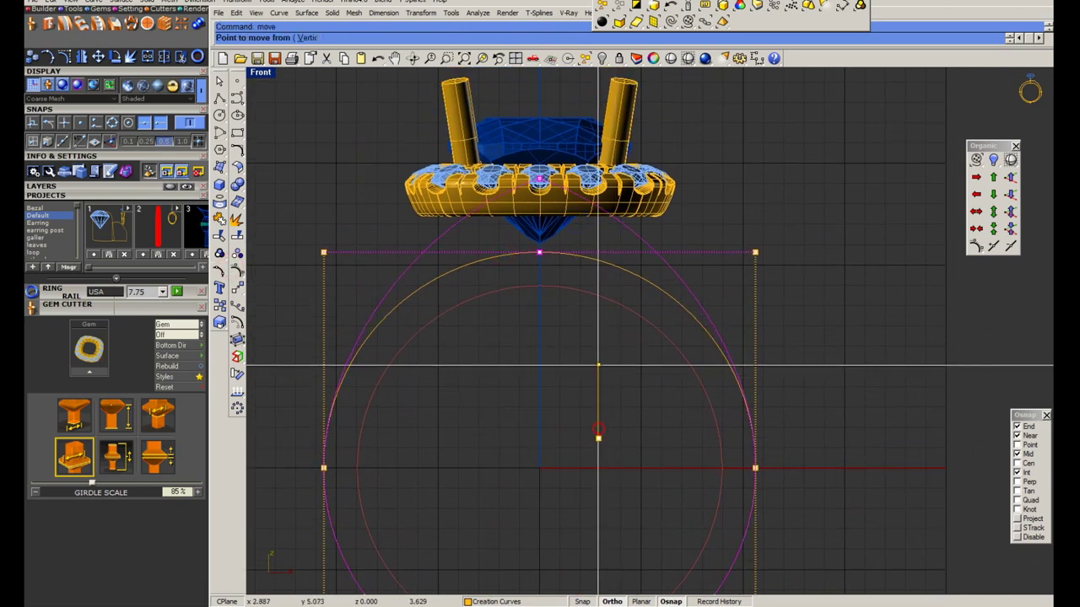
left_click(589, 285)
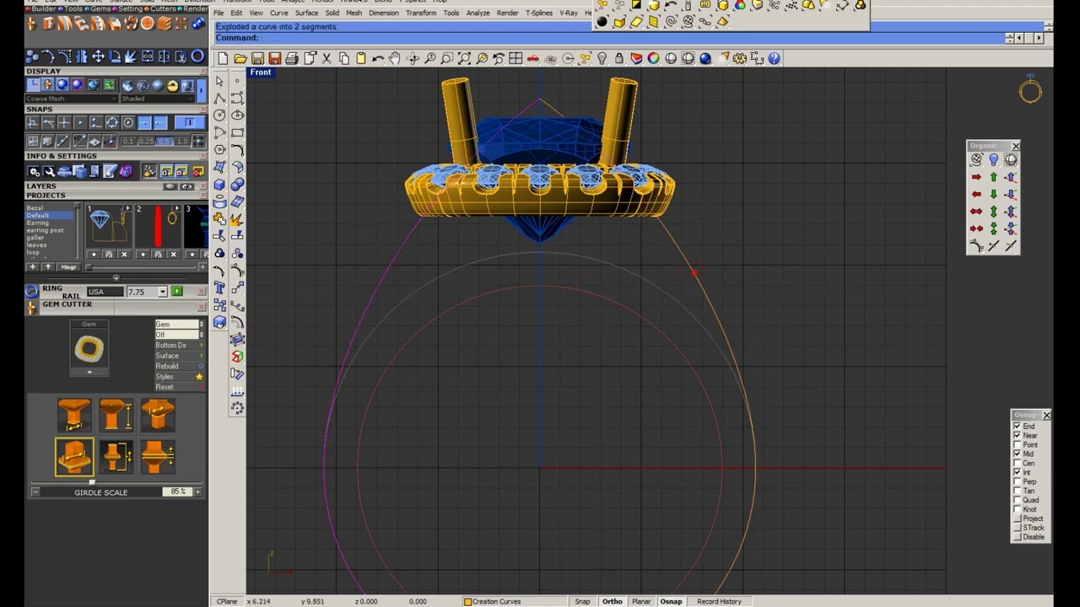
scroll(654, 312, "down", 2)
left_click(666, 312)
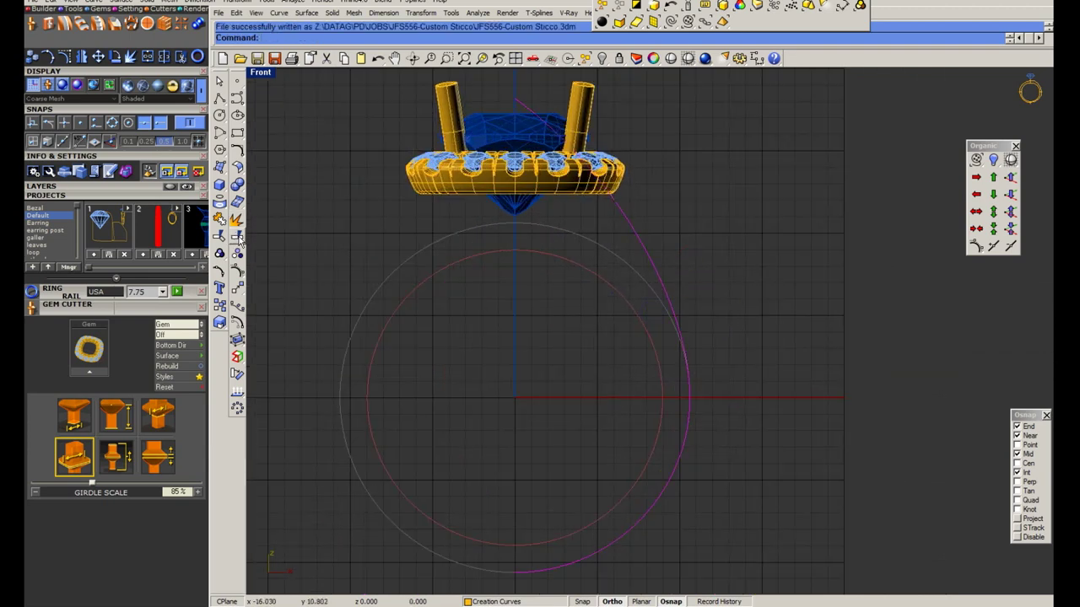
left_click(237, 237)
scroll(611, 198, "up", 5)
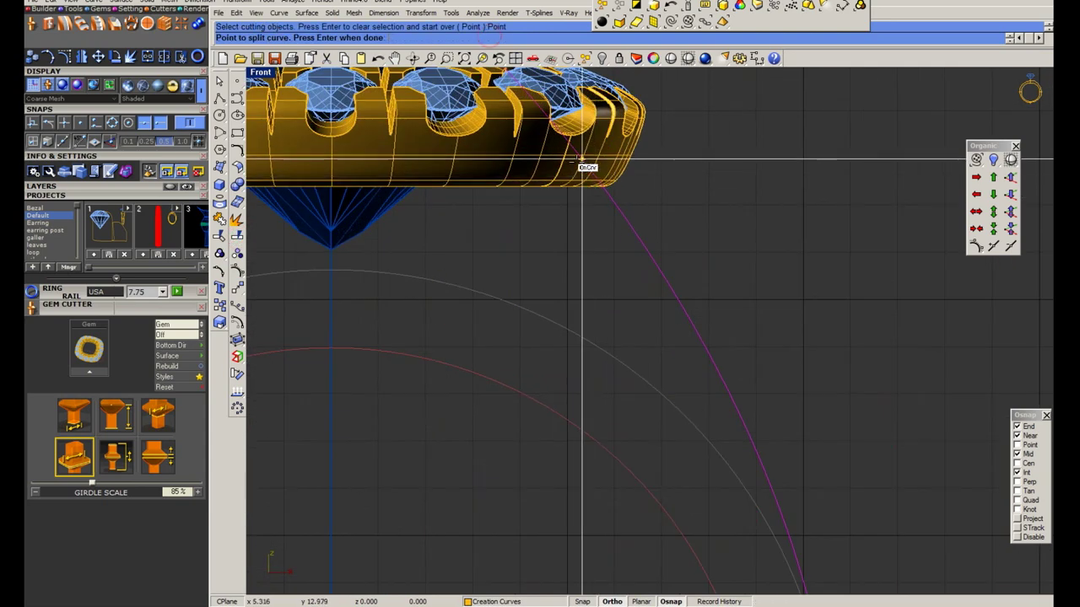
left_click(581, 160)
key("Return")
Rebuild the right-hand curve piece with fewer, smoother control points.
scroll(569, 242, "down", 3)
left_click(633, 276)
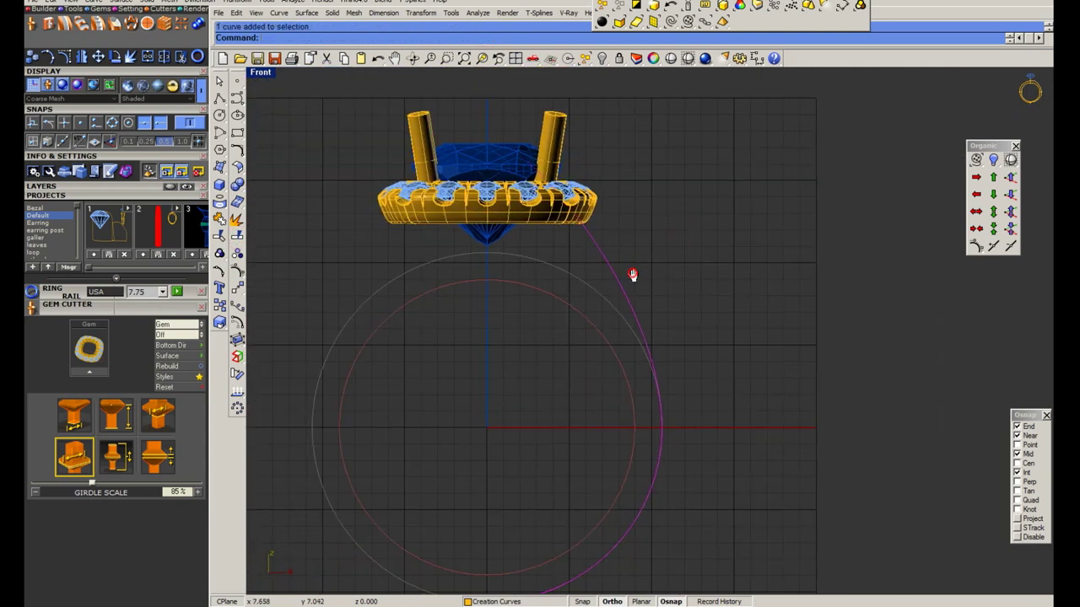
type("Reb")
key("Return")
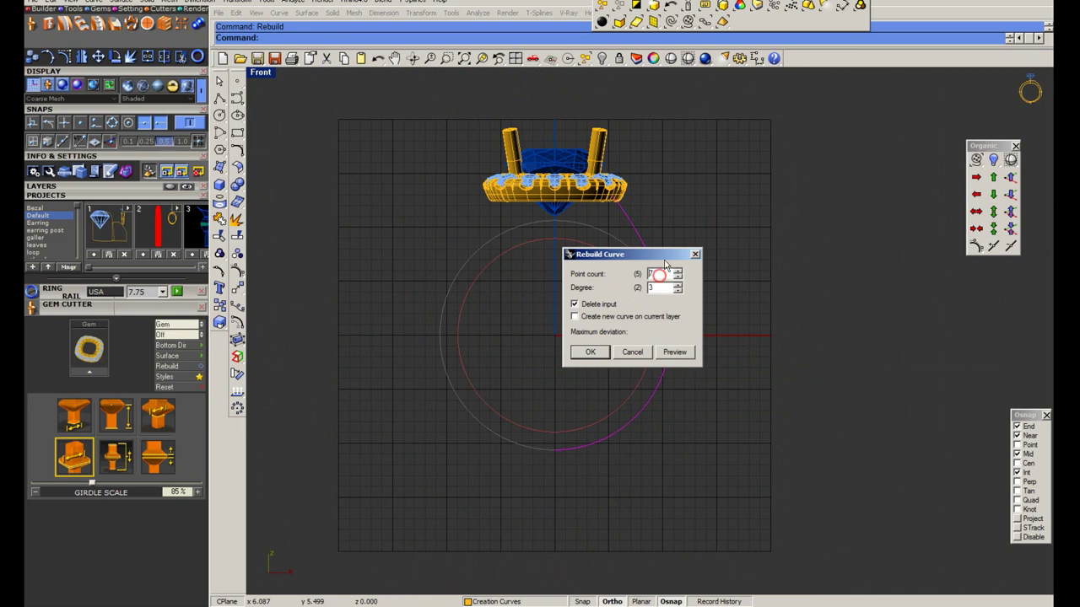
left_click_drag(663, 255, 852, 230)
left_click(787, 330)
scroll(698, 239, "up", 3)
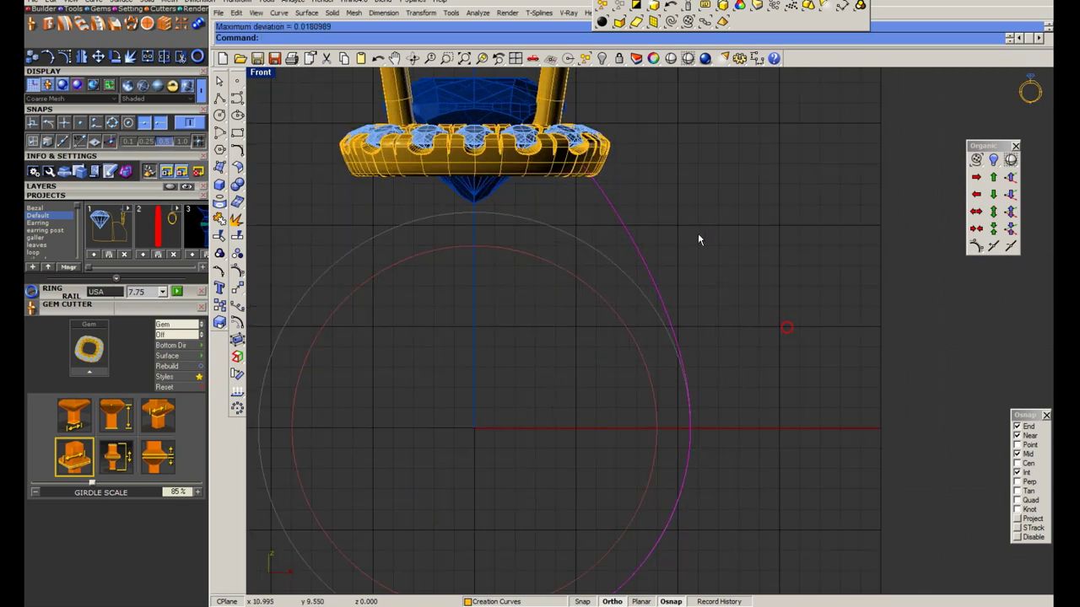
Reposition two control points to smooth the shank curve's sweep.
key("F10")
scroll(557, 236, "up", 5)
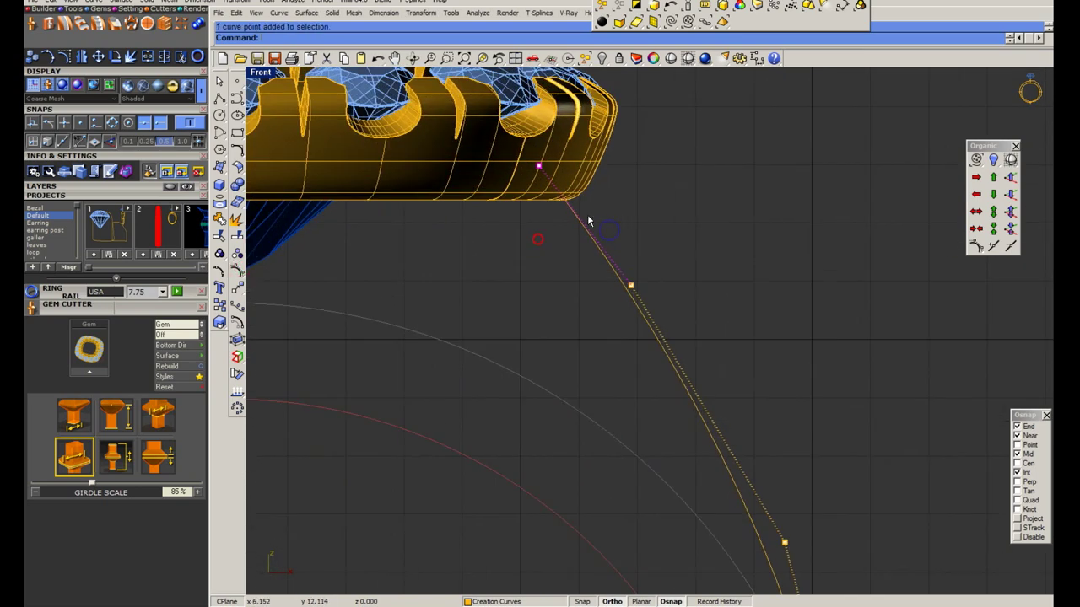
left_click(537, 239)
left_click(691, 218)
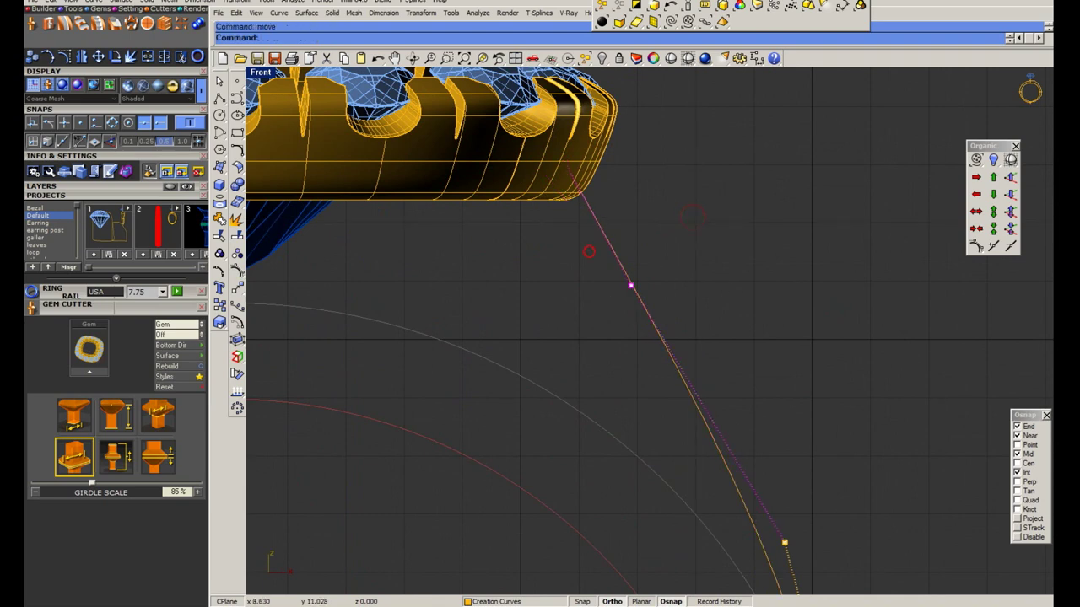
scroll(638, 292, "down", 5)
left_click(650, 333)
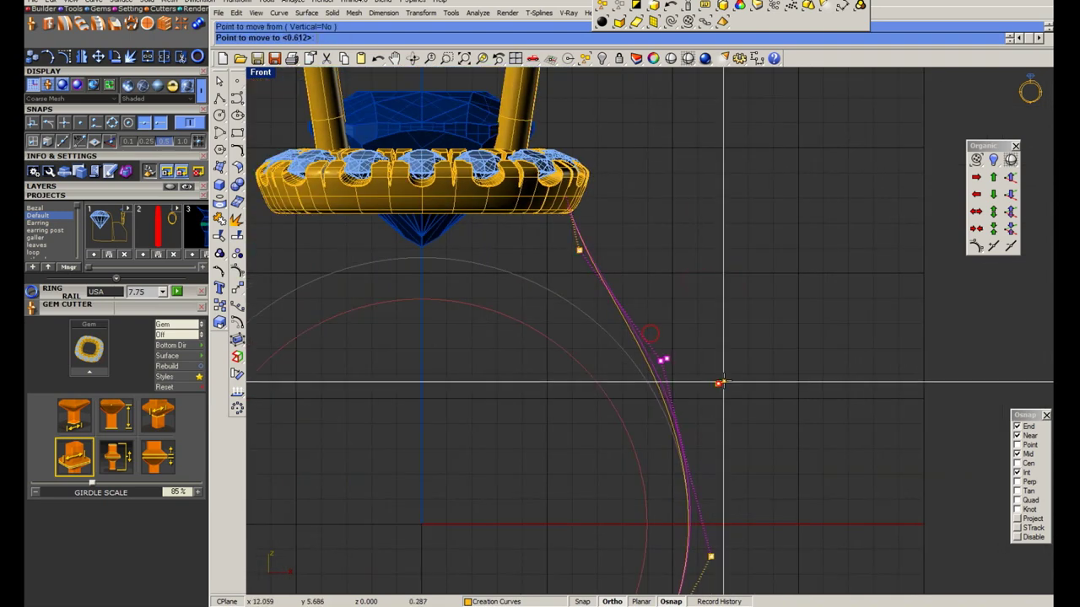
scroll(719, 384, "down", 2)
left_click(766, 435)
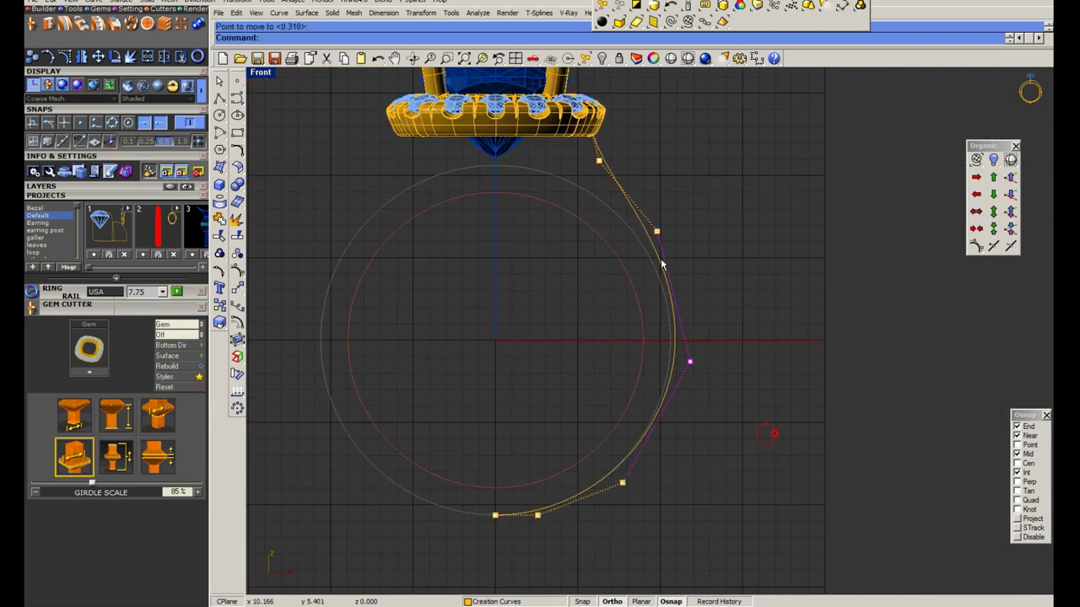
Start scaling the curve's lower control points, then cancel after checking the design notes.
left_click_drag(613, 373, 698, 477)
scroll(698, 477, "up", 2)
left_click(451, 212)
left_click(684, 442)
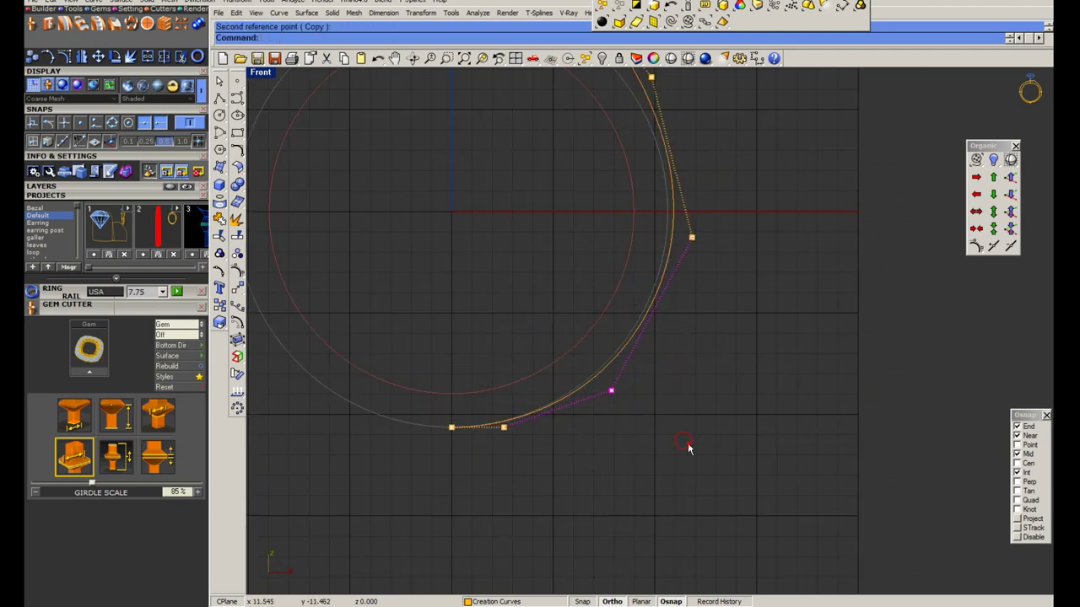
key("alt+Tab")
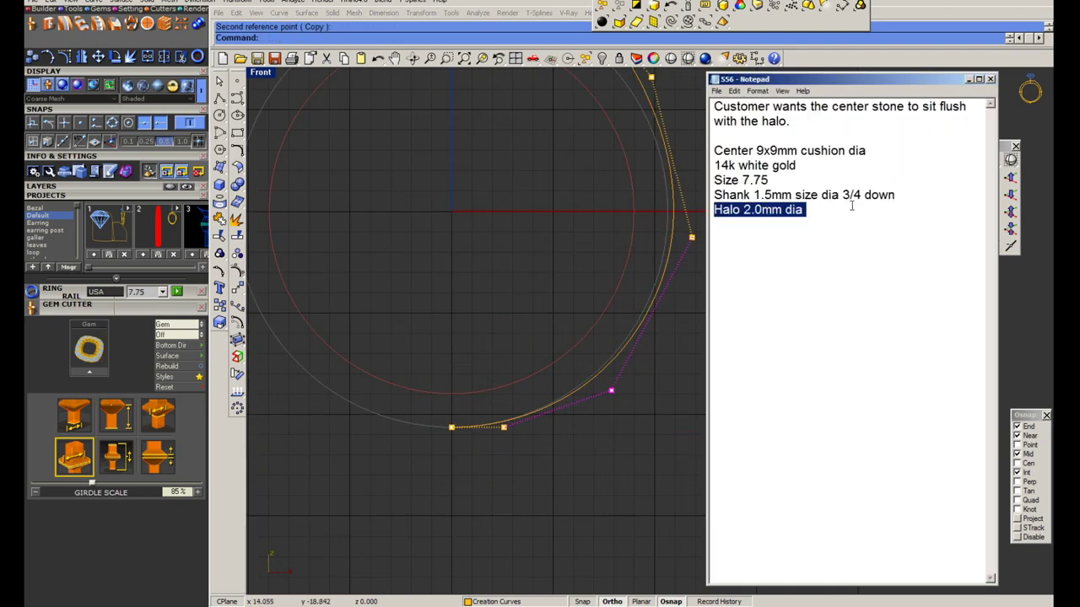
key("alt+Tab")
key("Escape")
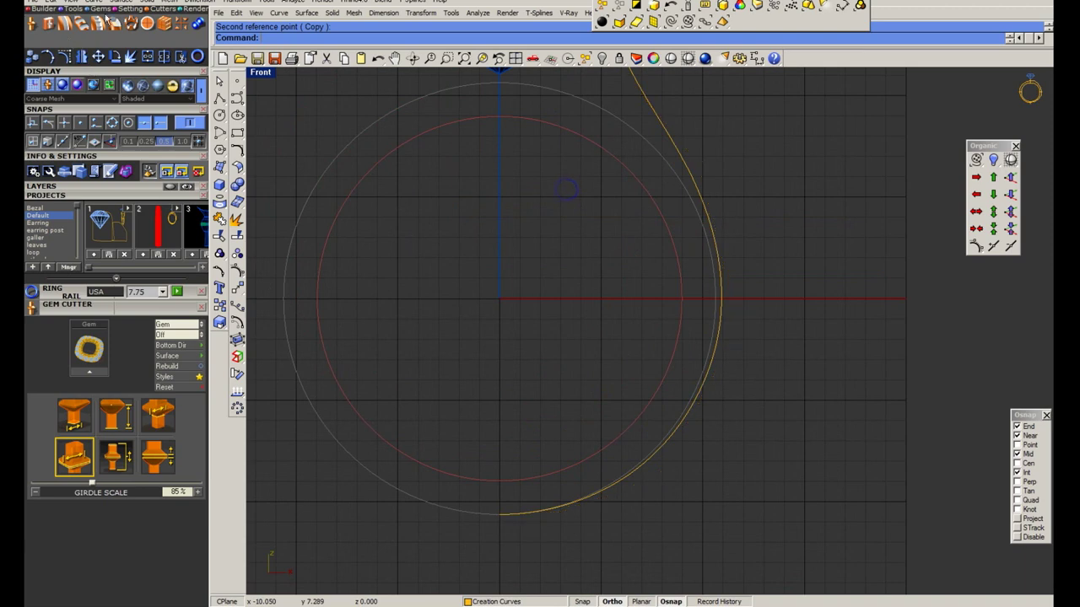
left_click(32, 25)
Insert a 1.9 mm round gem, move it onto the shank curve, then undo the move.
left_click(90, 378)
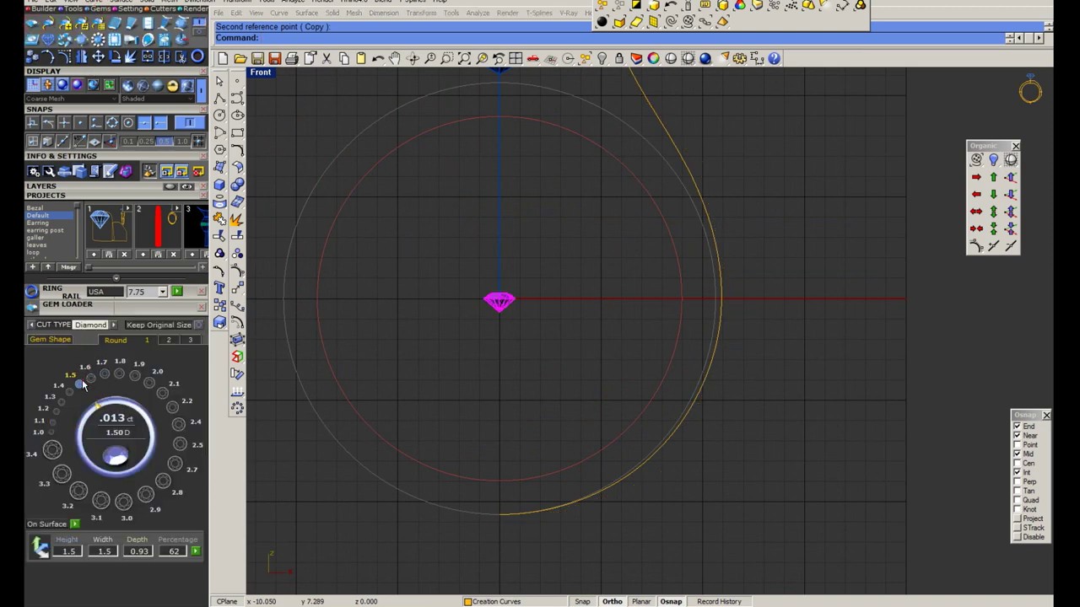
left_click(135, 374)
left_click(618, 299)
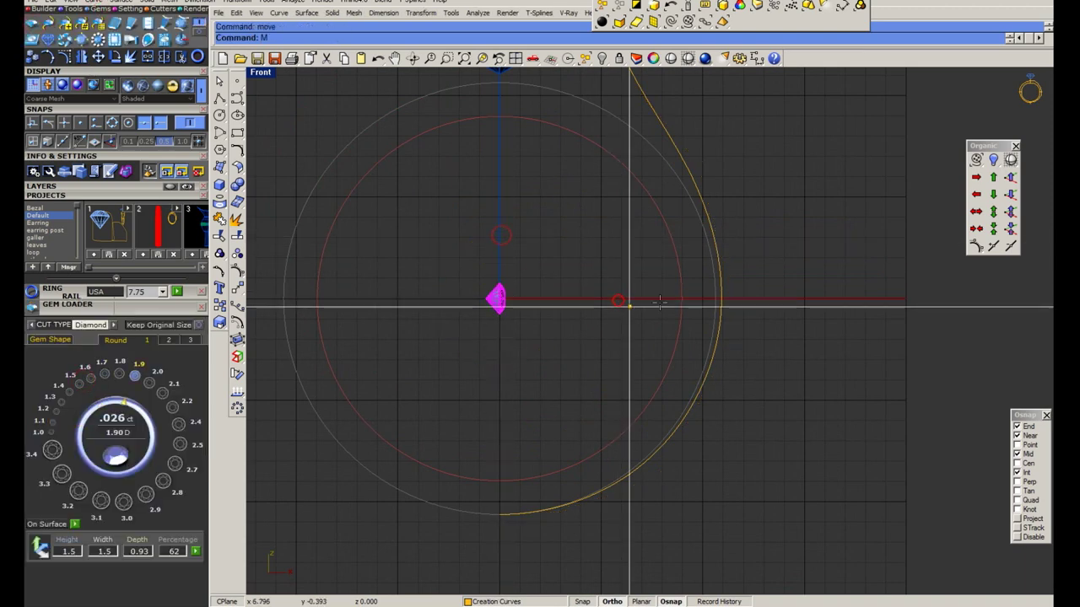
left_click(496, 298)
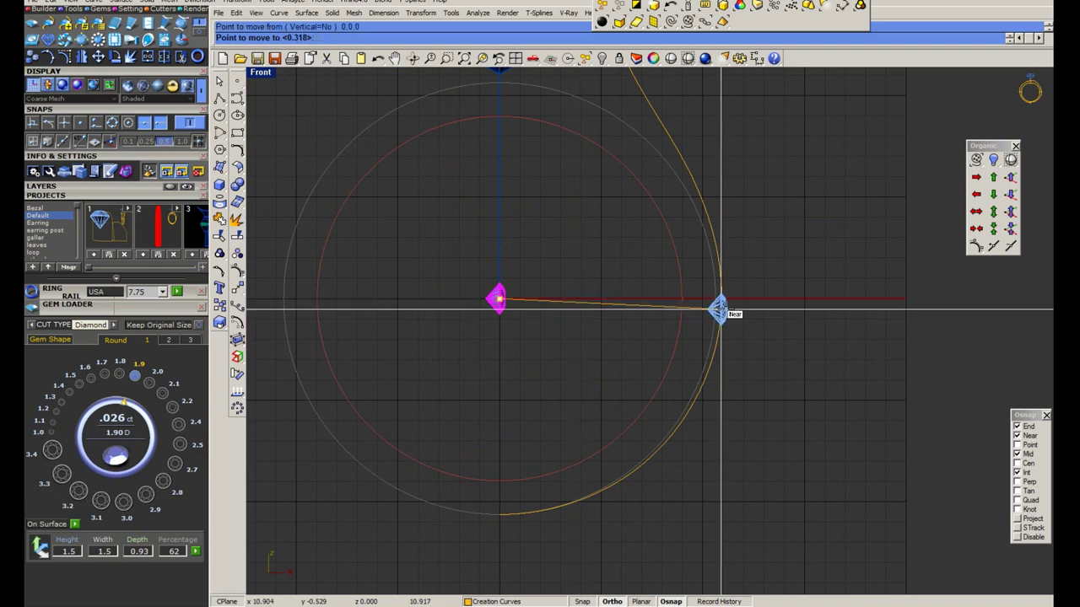
left_click(723, 299)
scroll(734, 298, "up", 5)
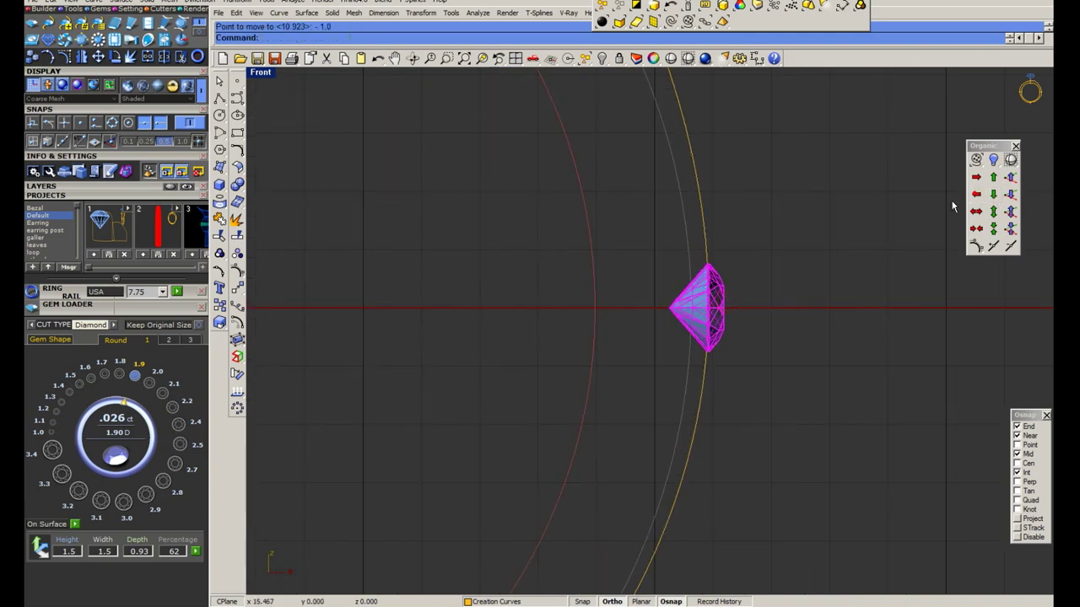
key("ctrl+z")
Select the gem and the shank curve, and display the curve's control points.
middle_click(671, 303)
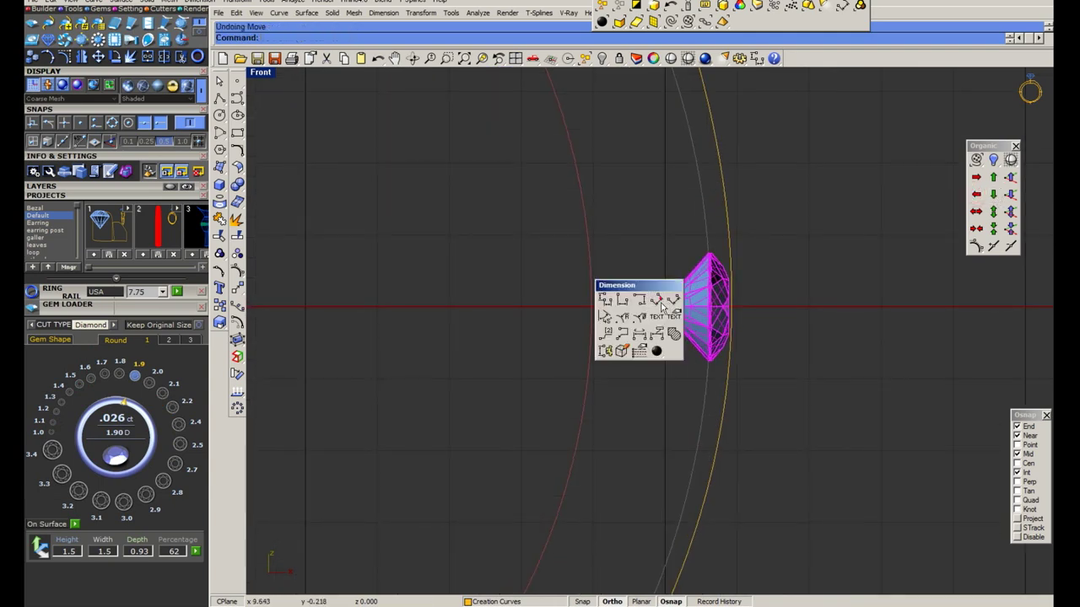
left_click(707, 304)
scroll(608, 292, "down", 4)
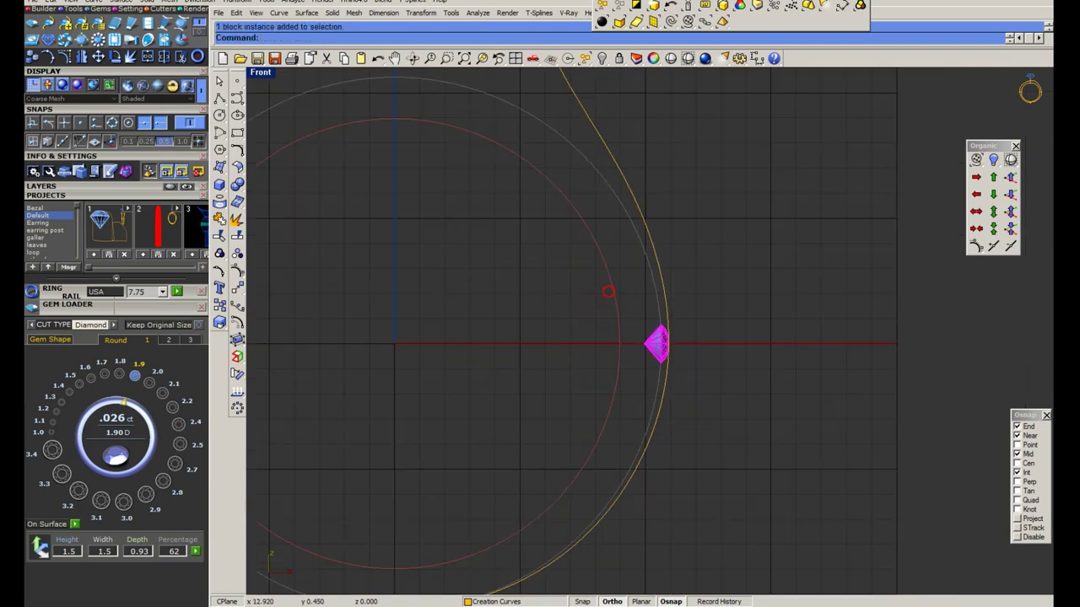
scroll(641, 304, "down", 3)
scroll(684, 313, "up", 3)
left_click(697, 319)
scroll(691, 279, "down", 3)
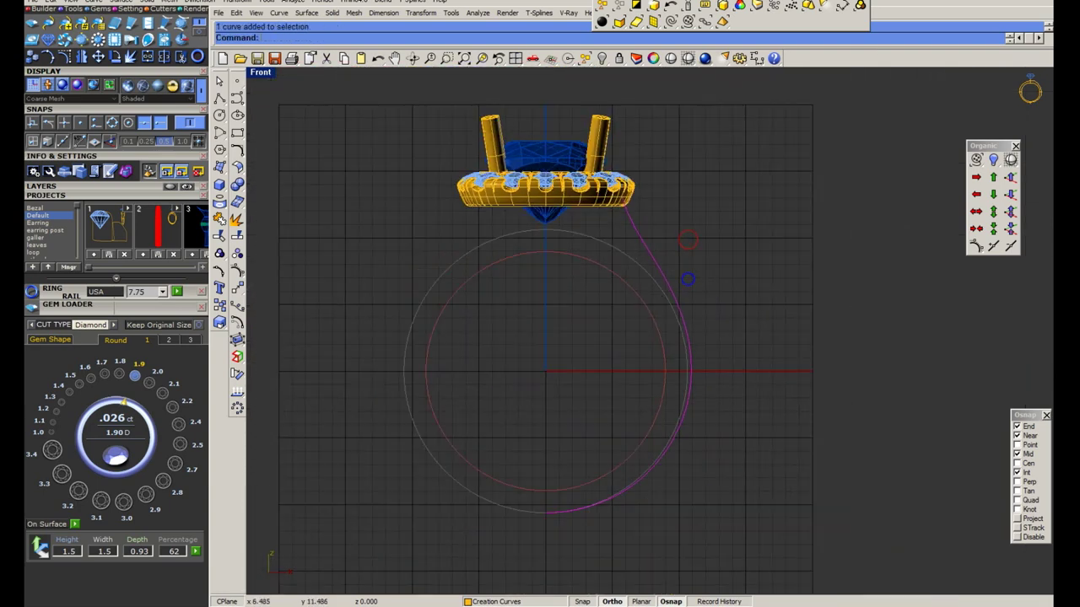
scroll(687, 278, "up", 3)
left_click(238, 271)
scroll(571, 307, "down", 3)
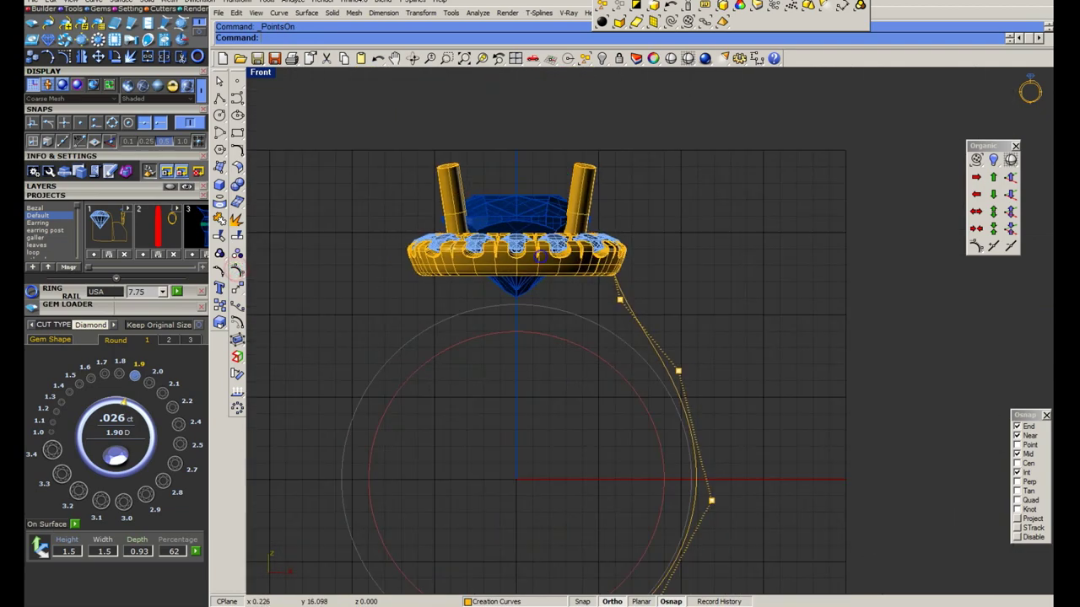
Show the hidden prong heads and move the whole halo assembly down onto the curve end.
right_click(602, 58)
left_click_drag(338, 115, 763, 337)
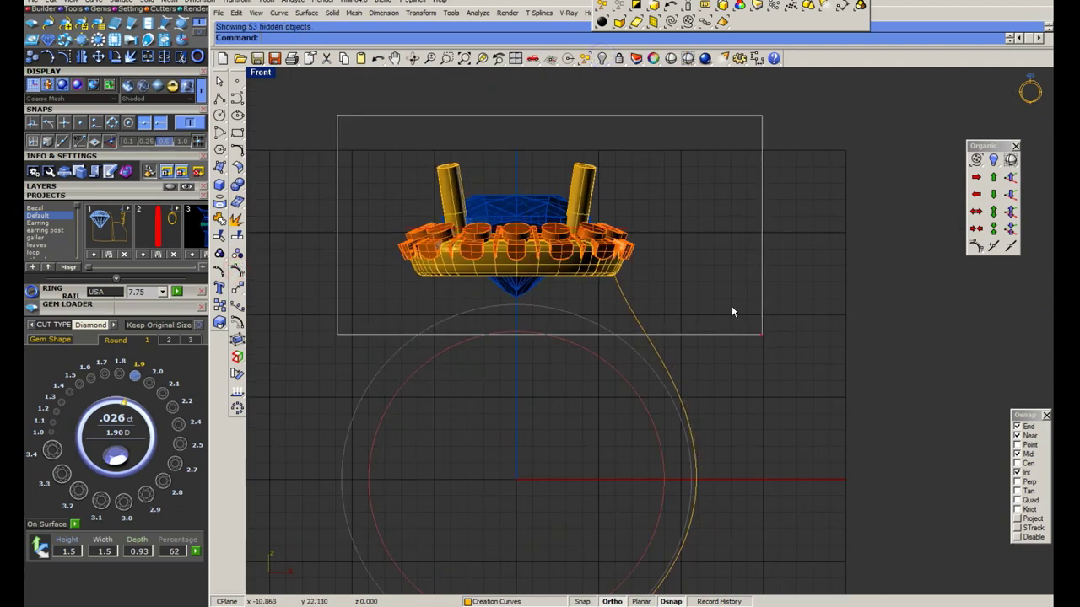
scroll(731, 305, "up", 2)
left_click(759, 333)
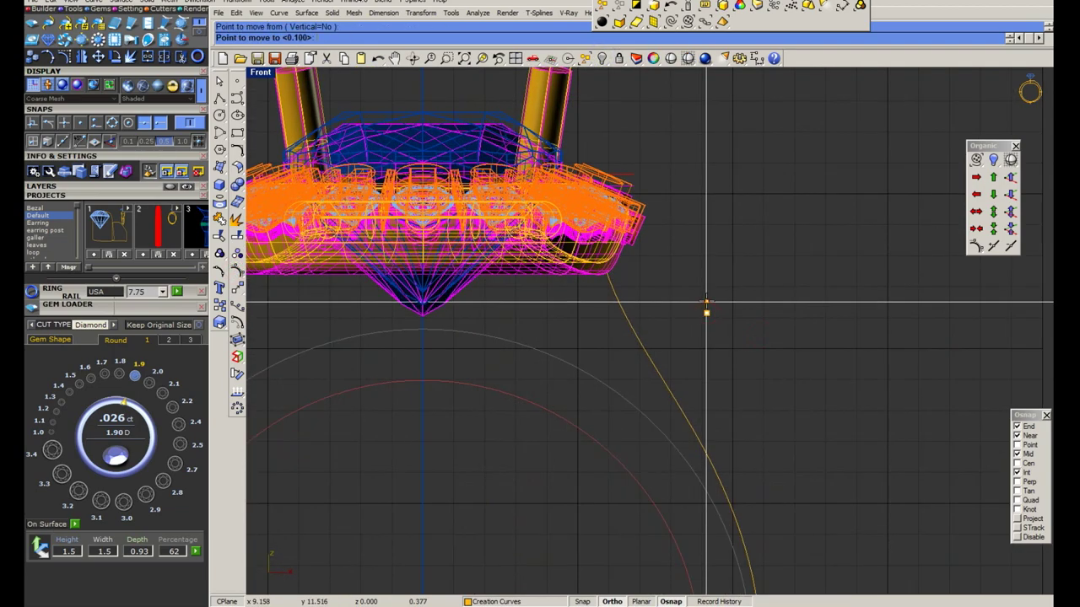
left_click(706, 302)
scroll(684, 255, "down", 2)
scroll(622, 248, "down", 2)
key("Escape")
scroll(616, 289, "up", 1)
left_click(631, 304)
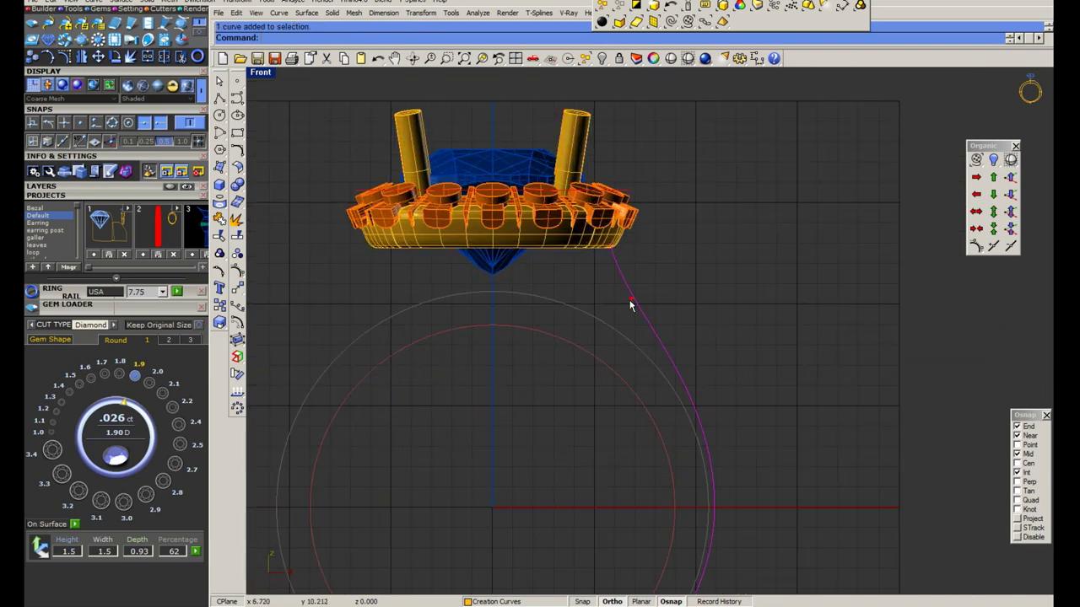
key("Escape")
Select the side shank curve and display its control points.
left_click_drag(449, 218, 721, 110)
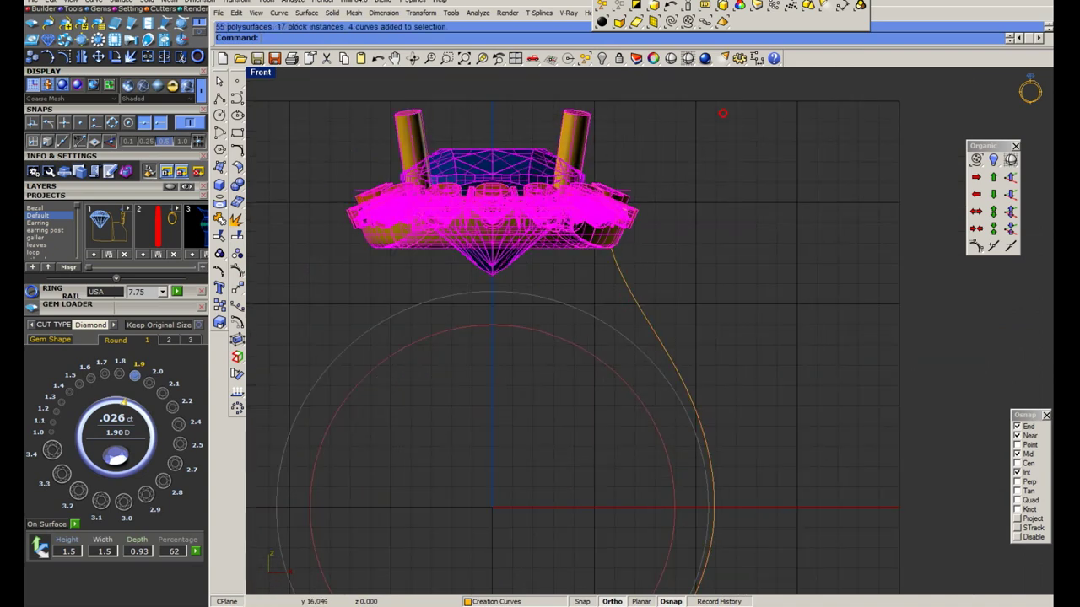
scroll(608, 215, "down", 1)
key("Escape")
type("h")
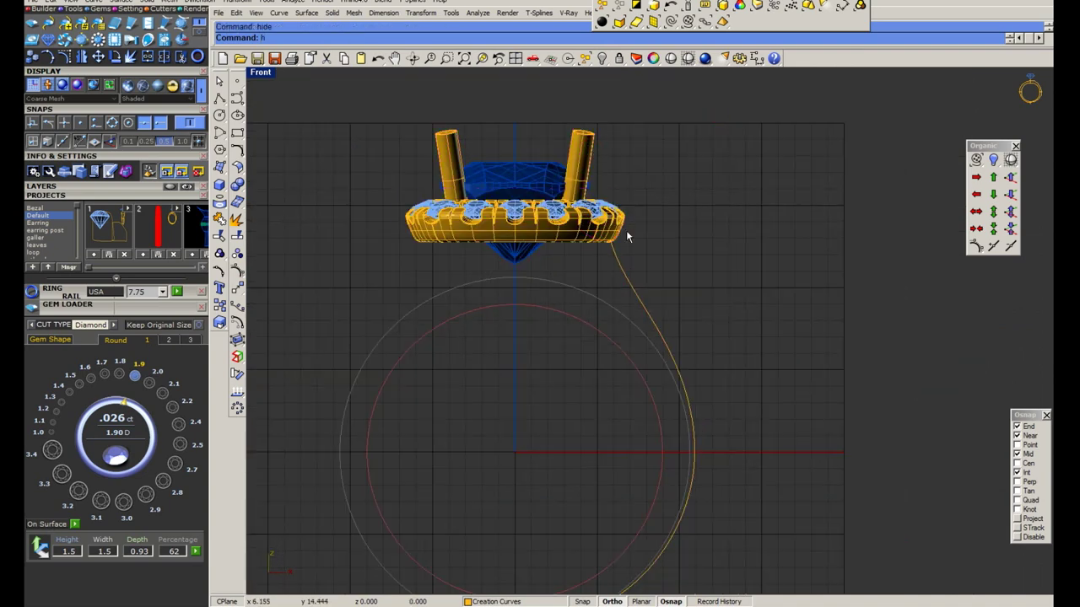
scroll(632, 282, "up", 2)
left_click(650, 261)
left_click(238, 278)
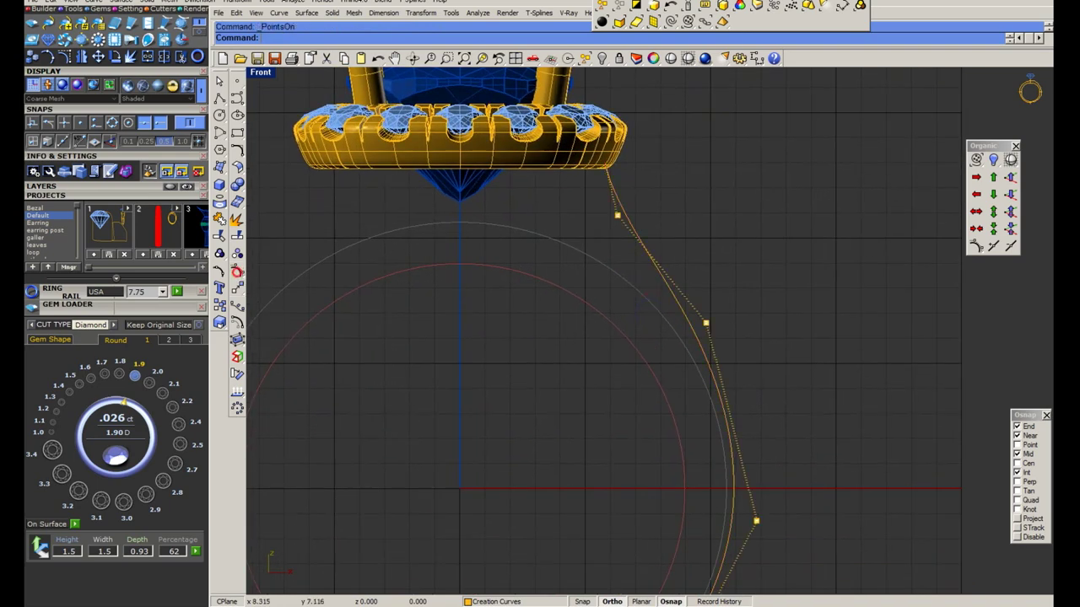
Scale a shank control point outward from the ring centre and select the curve's end point.
left_click(704, 325)
left_click(459, 488)
left_click(841, 268)
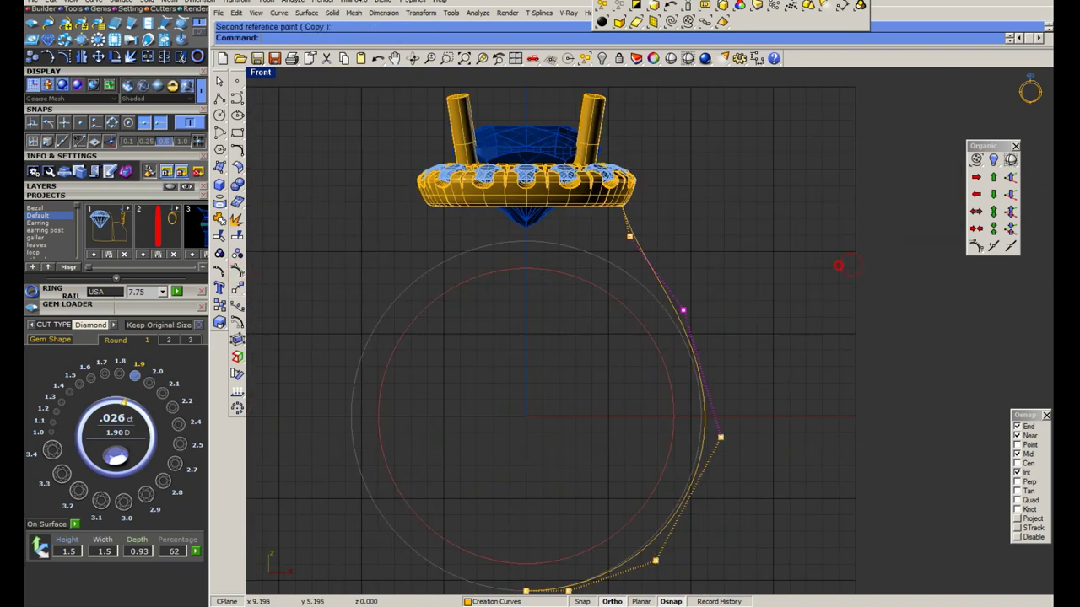
left_click_drag(606, 227, 641, 181)
scroll(625, 228, "up", 2)
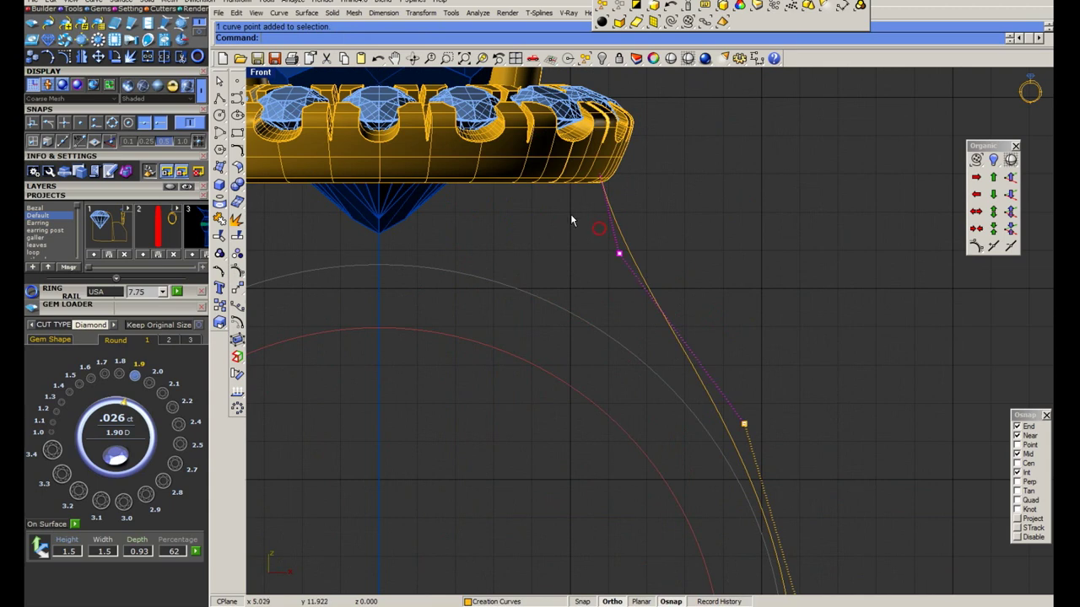
scroll(570, 220, "down", 2)
scroll(634, 284, "up", 2)
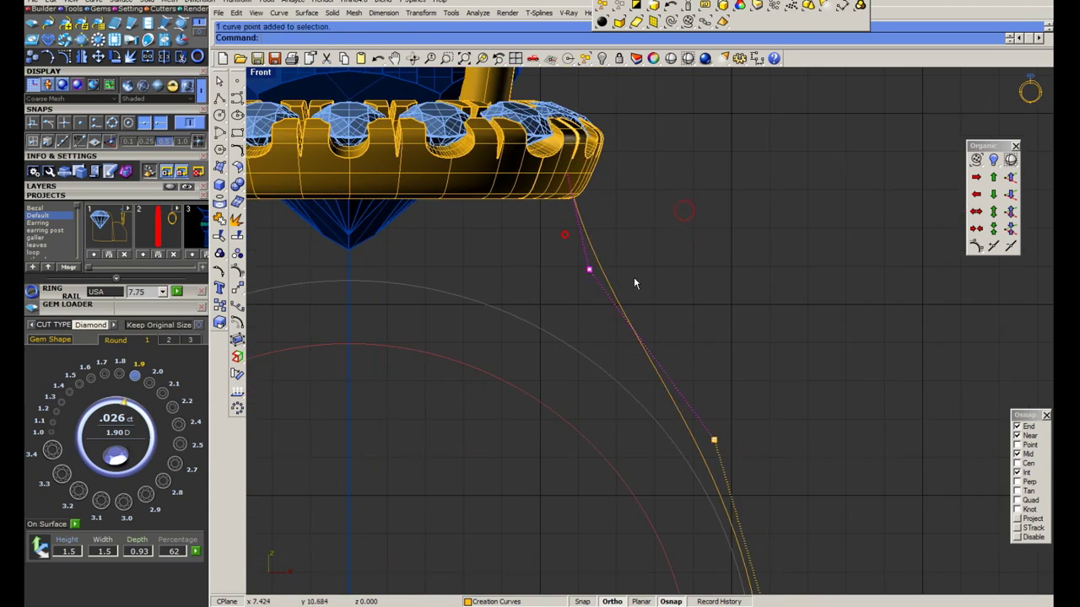
scroll(634, 277, "down", 5)
Mirror a copy of the shank curve to the other side.
scroll(636, 387, "up", 2)
left_click(570, 407)
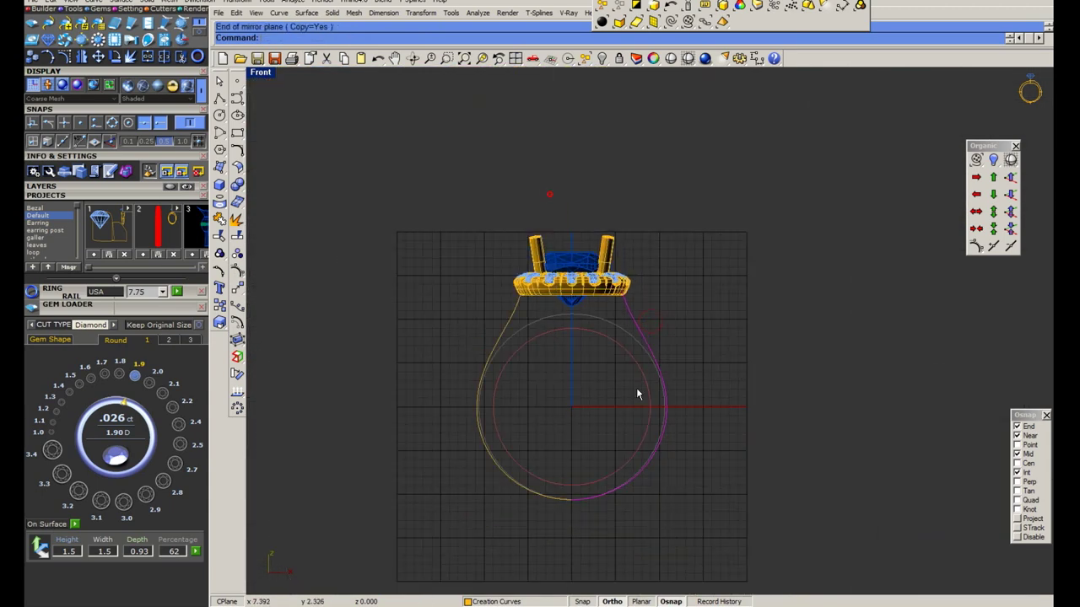
scroll(636, 394, "up", 1)
scroll(675, 411, "up", 2)
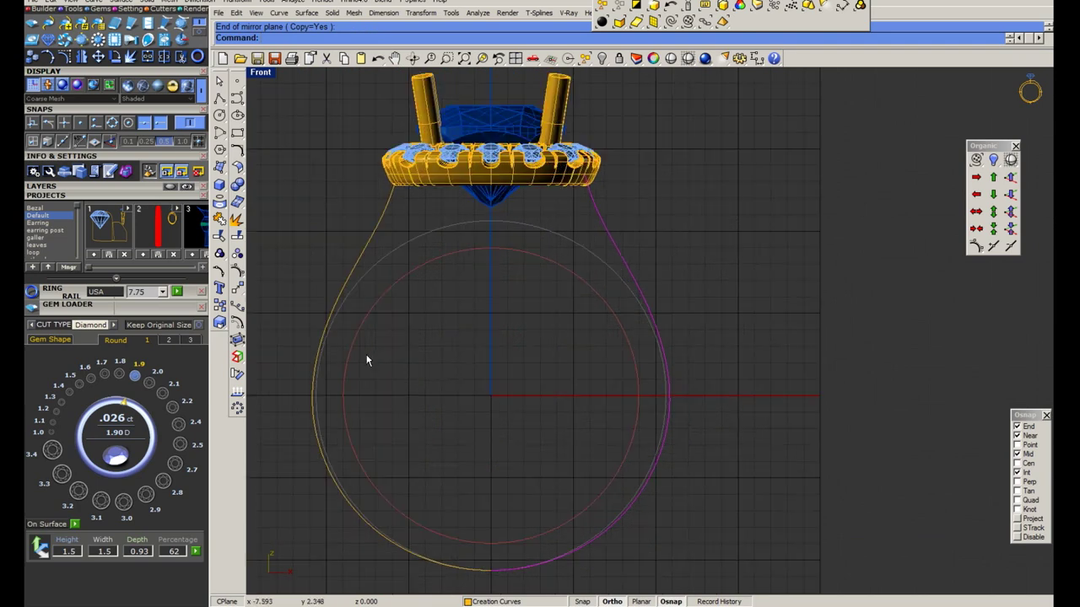
Turn on control points for both shank curves and shift the two side points slightly upward.
left_click(237, 270)
left_click_drag(274, 398, 701, 430)
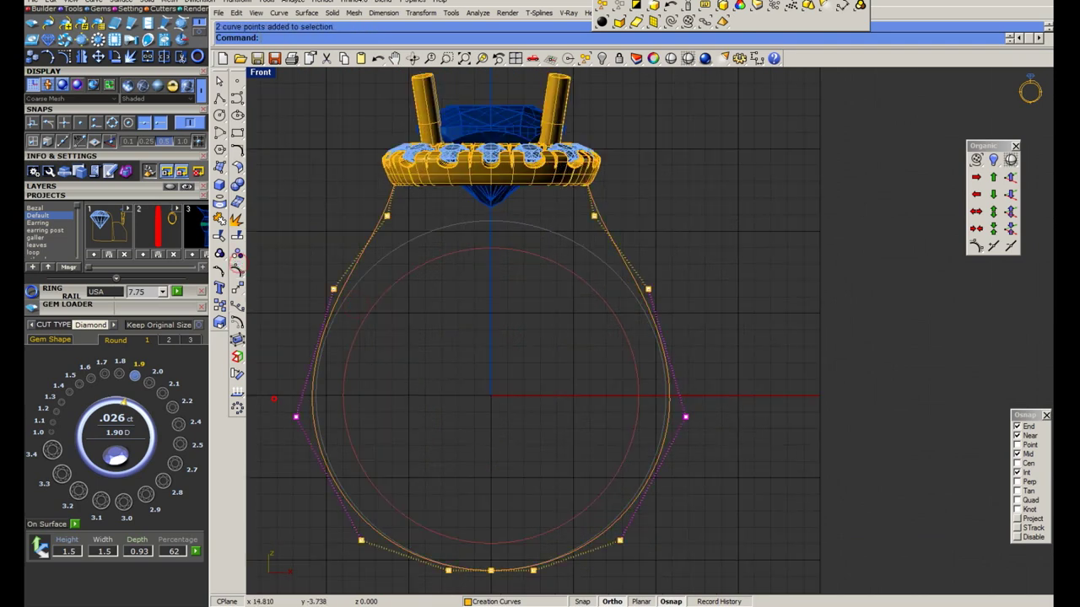
left_click(741, 480)
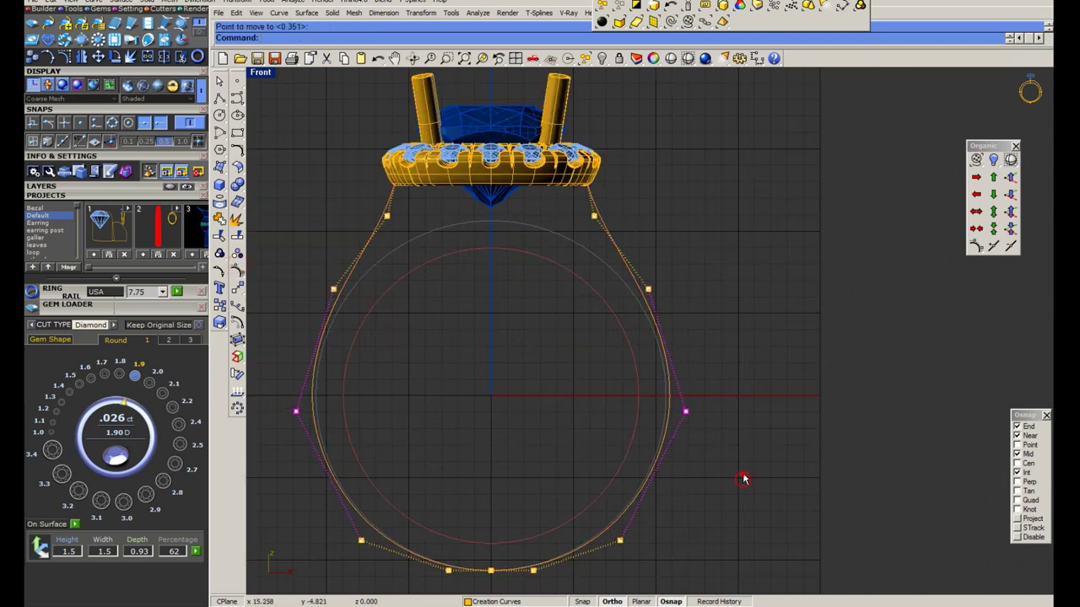
left_click(784, 431)
Scale the upper control points outward about the ring centre and reposition them.
left_click_drag(297, 268, 569, 313)
key("Return")
left_click(490, 394)
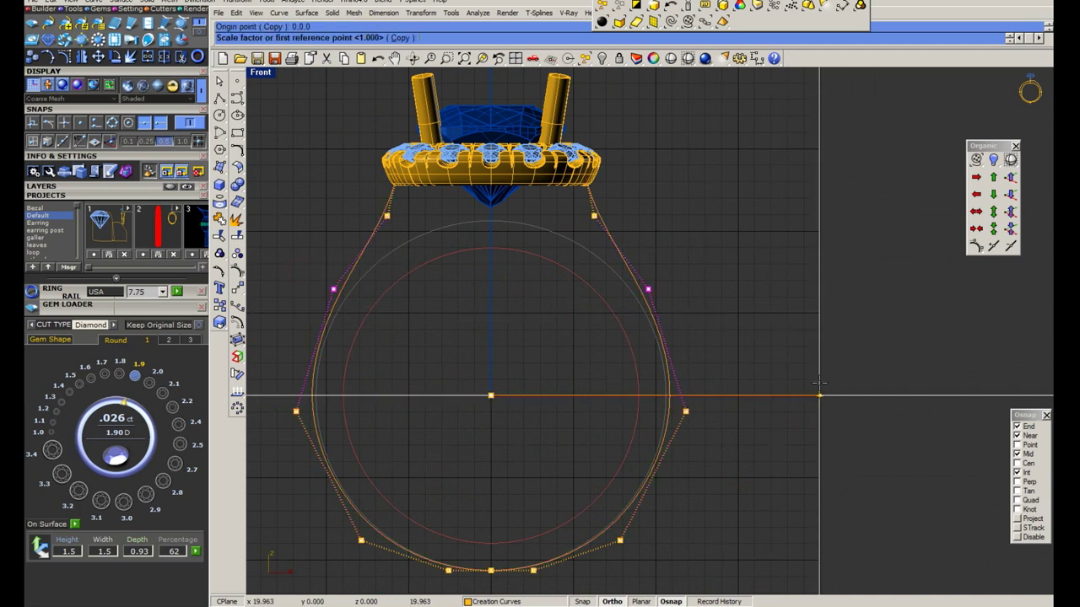
left_click(826, 385)
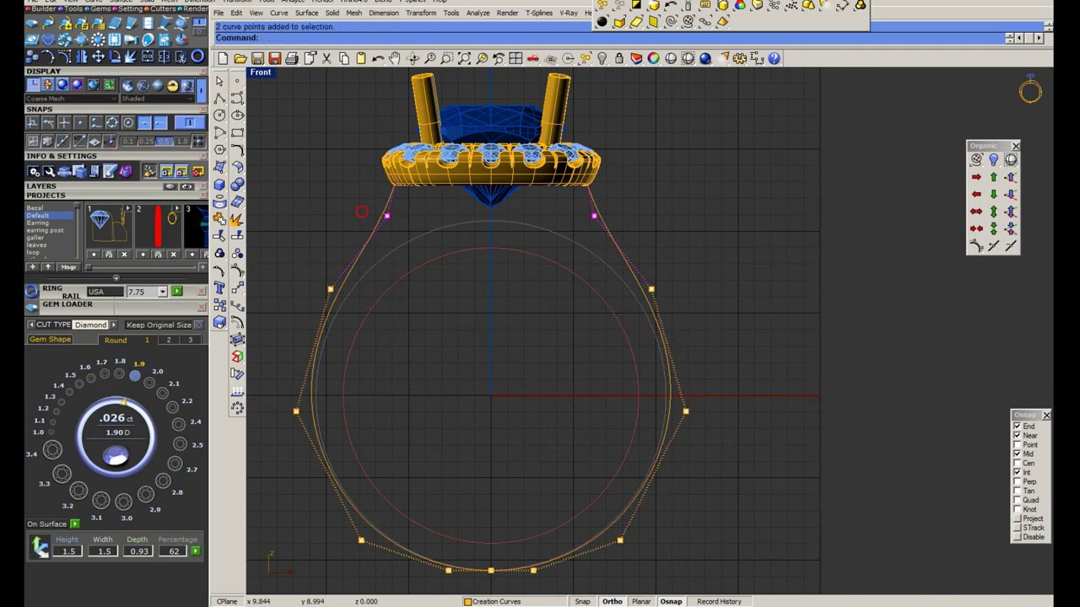
left_click(697, 234)
scroll(662, 275, "down", 3)
scroll(700, 359, "up", 2)
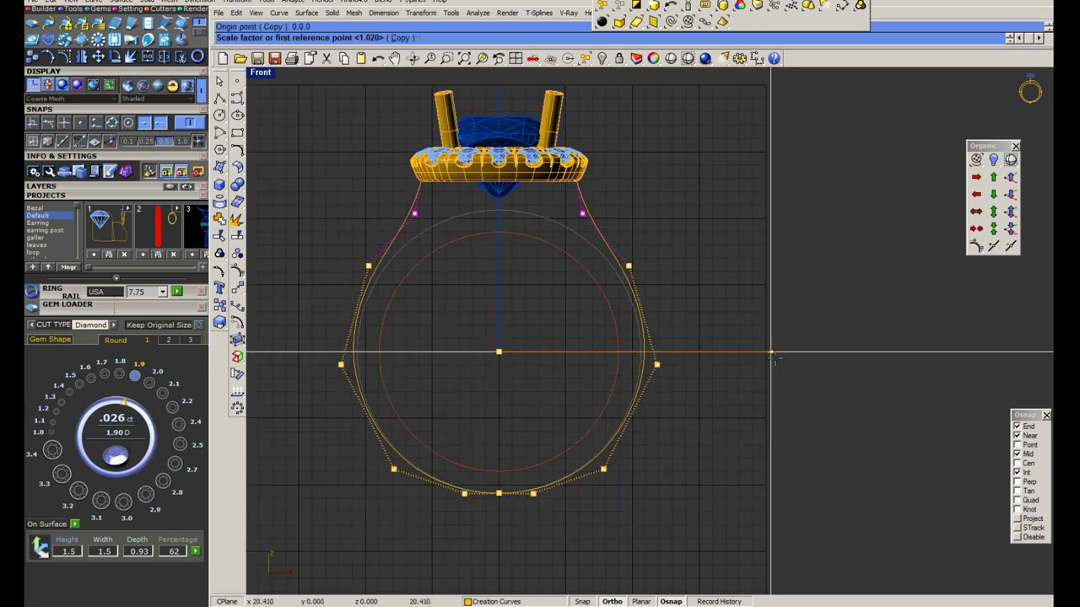
left_click(780, 358)
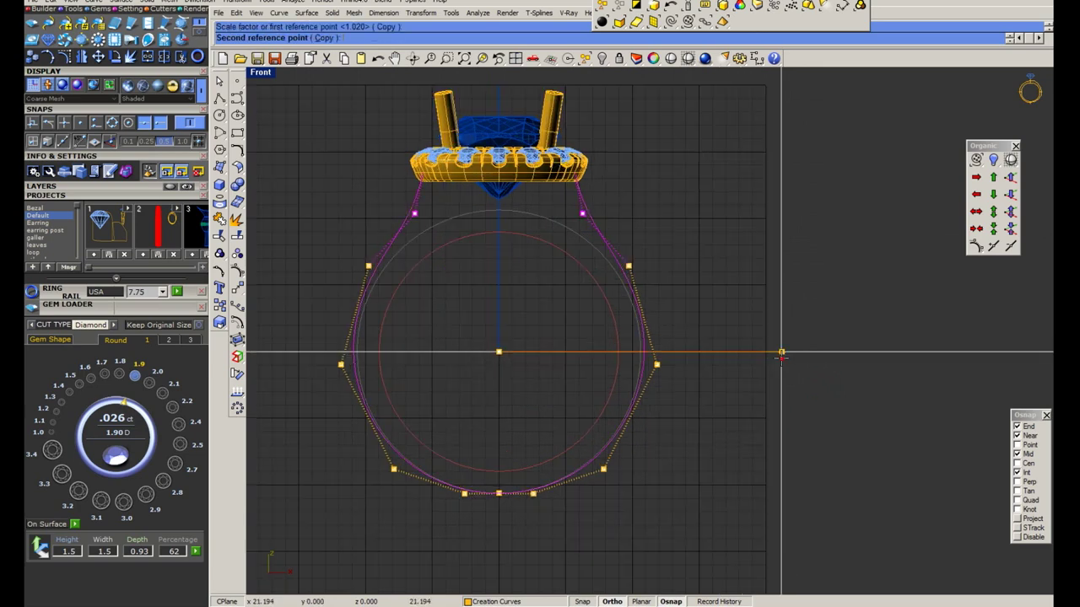
Scale a slightly larger copy of both shank curves about the ring centre, then select the right curve.
left_click(386, 225)
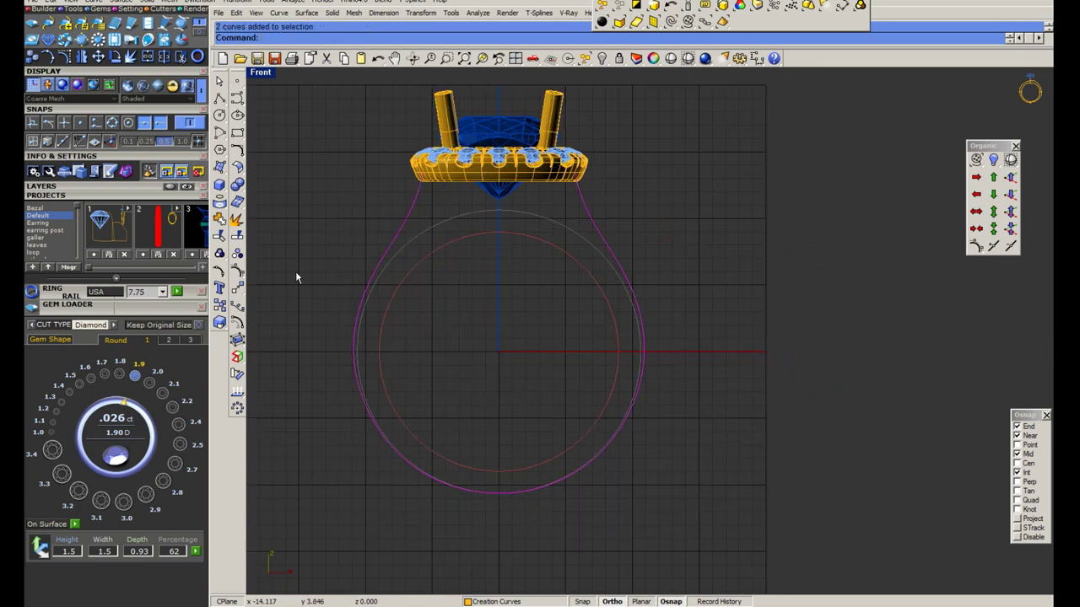
left_click(235, 272)
left_click(499, 352)
type("1")
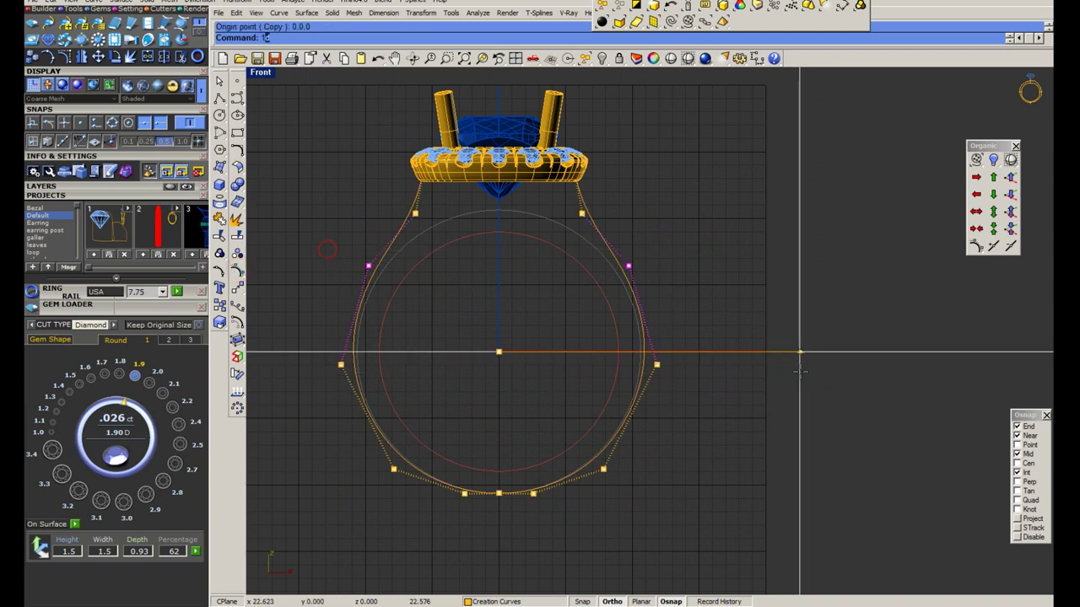
left_click(800, 352)
left_click(797, 352)
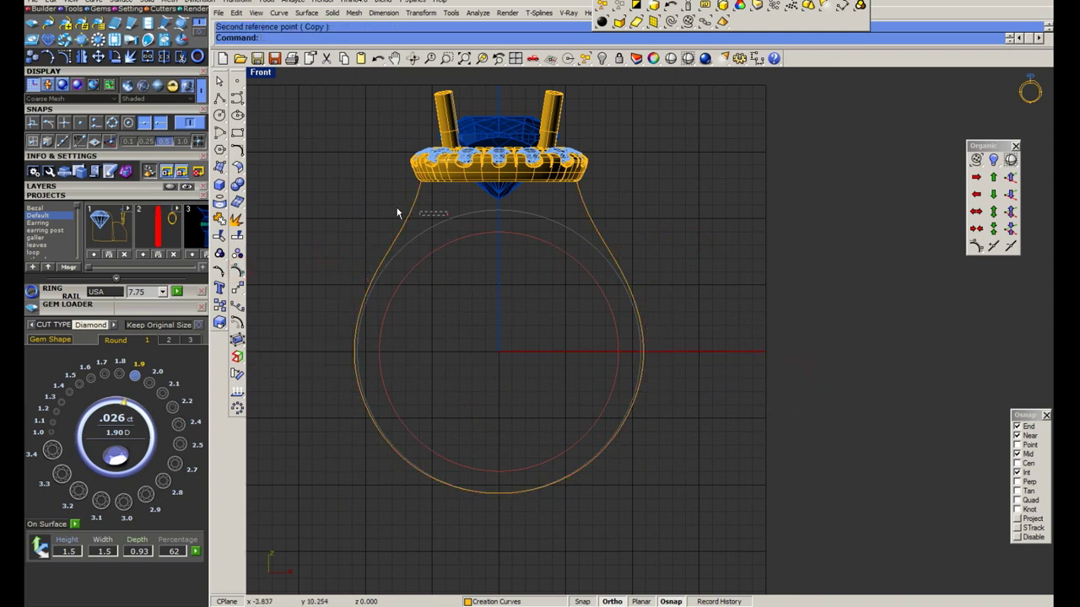
left_click(604, 250)
right_click_drag(606, 270, 650, 270)
Save the model and maximize the Right view.
key("ctrl+s")
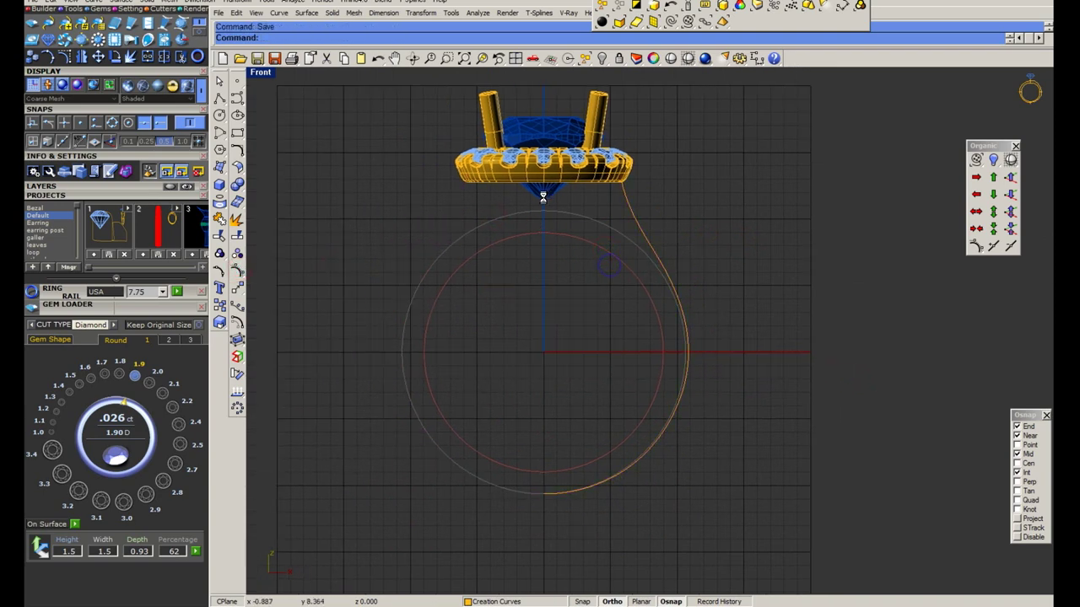
double_click(259, 74)
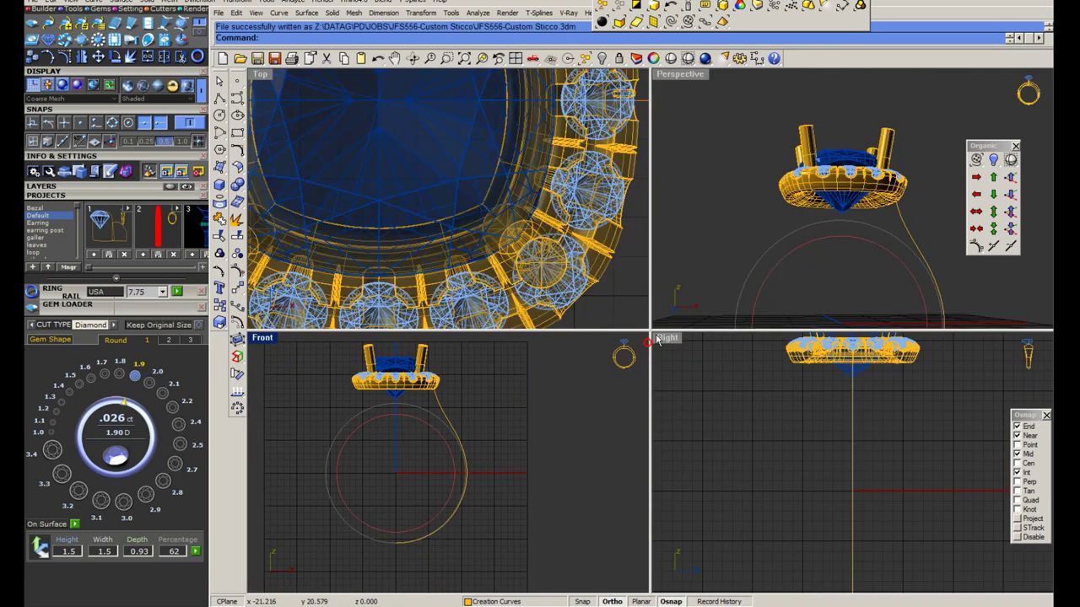
double_click(666, 337)
scroll(646, 410, "up", 5)
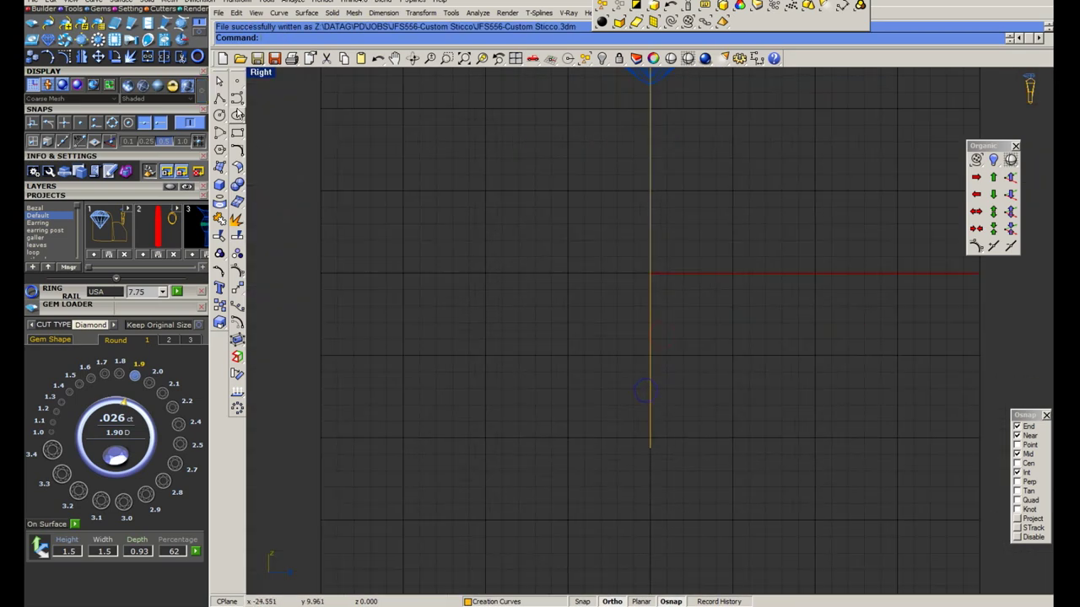
Draw a circle of diameter 3 centred on the lower end of the shank line.
left_click(237, 115)
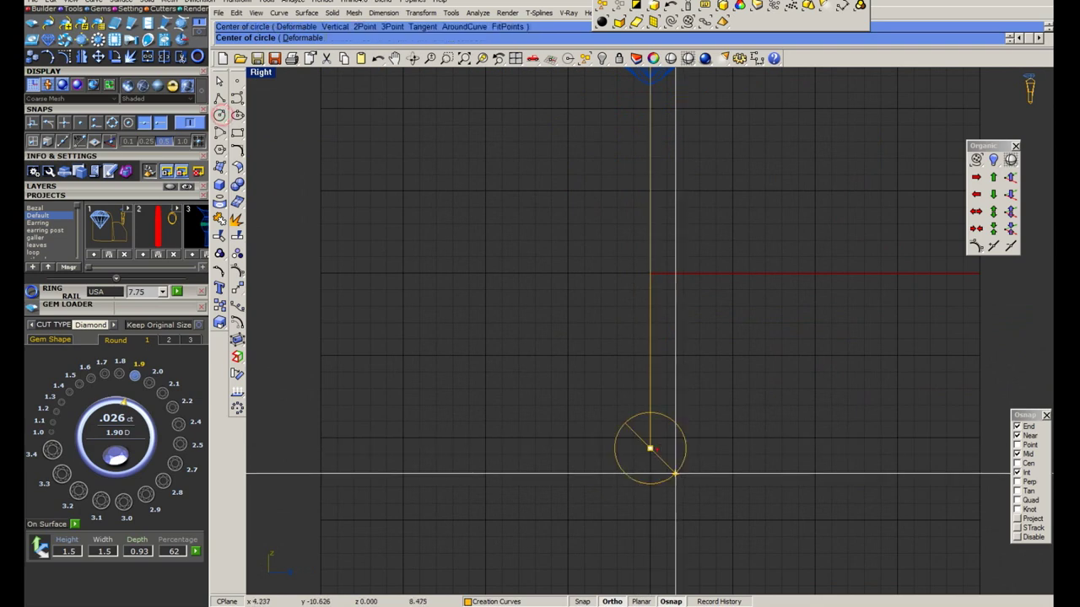
left_click(650, 449)
type(".5")
key("Return")
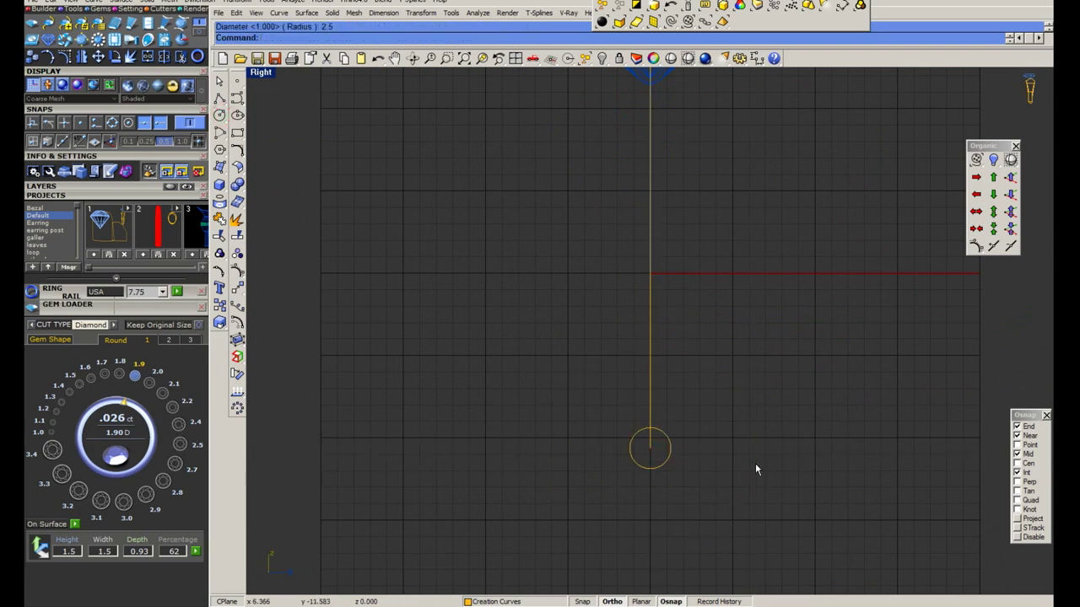
key("Return")
scroll(657, 445, "up", 2)
left_click(643, 453)
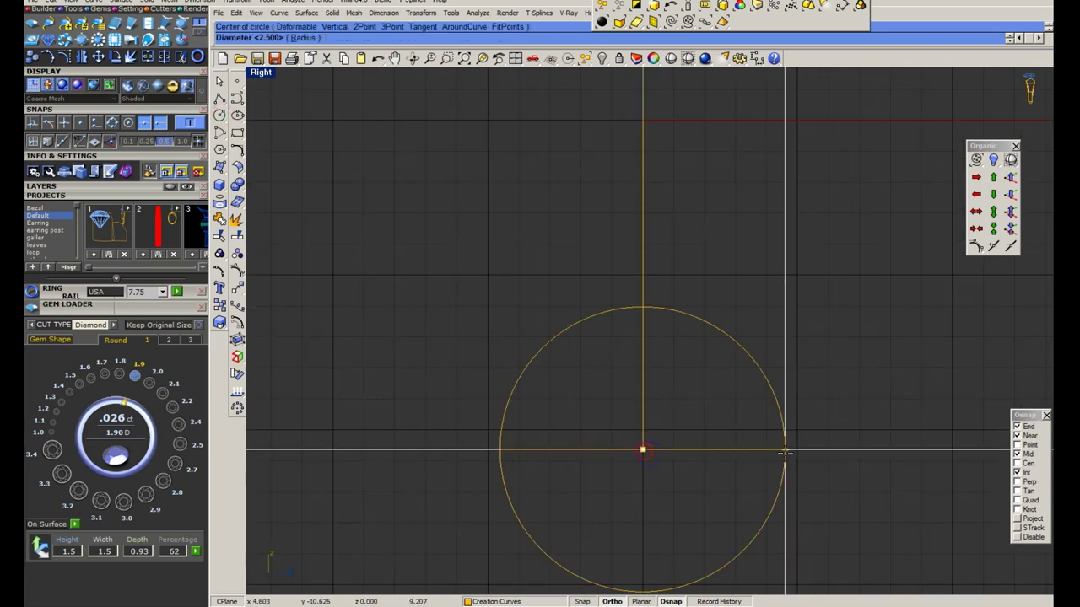
type("3")
key("Return")
scroll(671, 561, "down", 2)
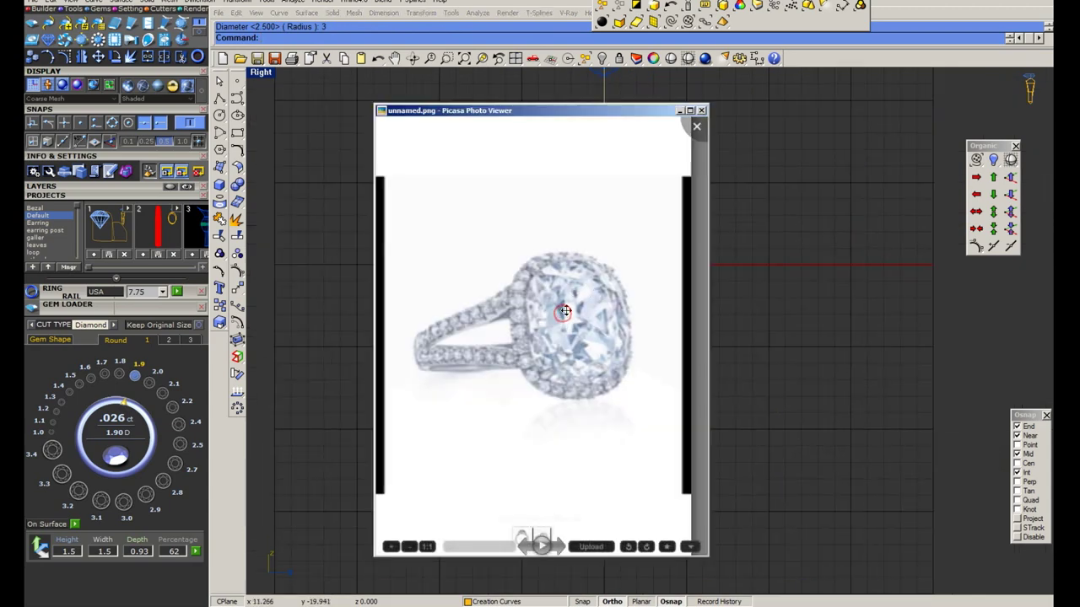
key("Right")
key("Right")
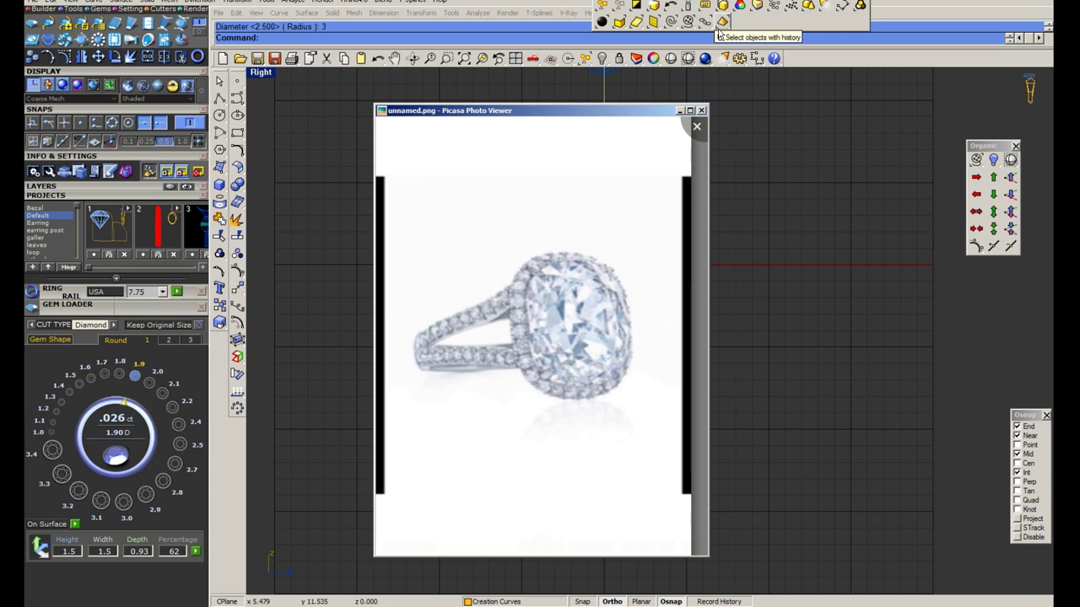
left_click(681, 111)
Draw a slanted line from a midpoint on the shank line down past the circle.
scroll(605, 386, "down", 2)
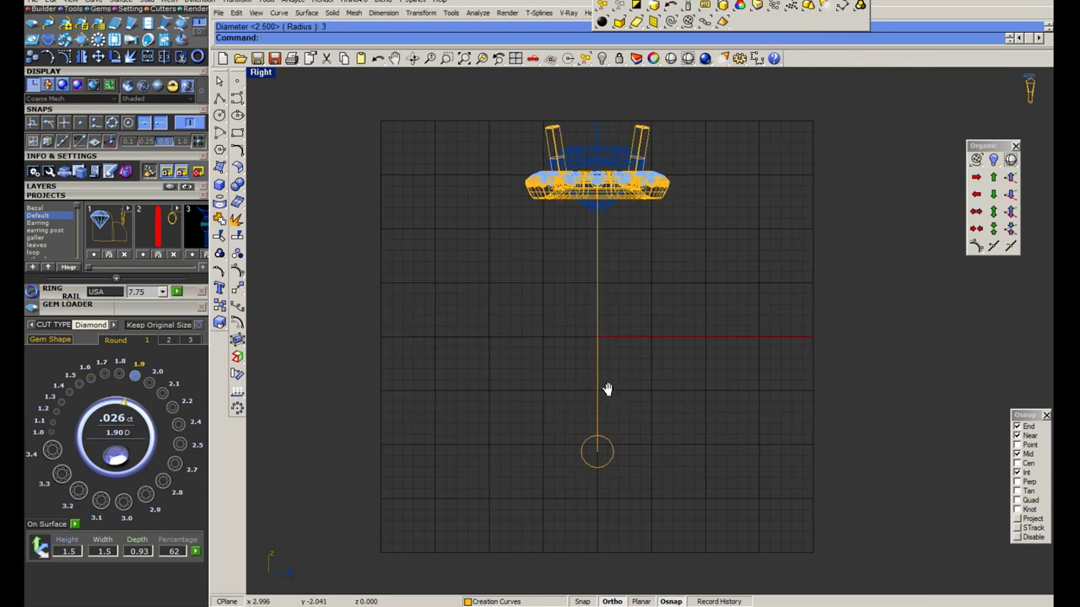
left_click(220, 98)
scroll(565, 438, "up", 2)
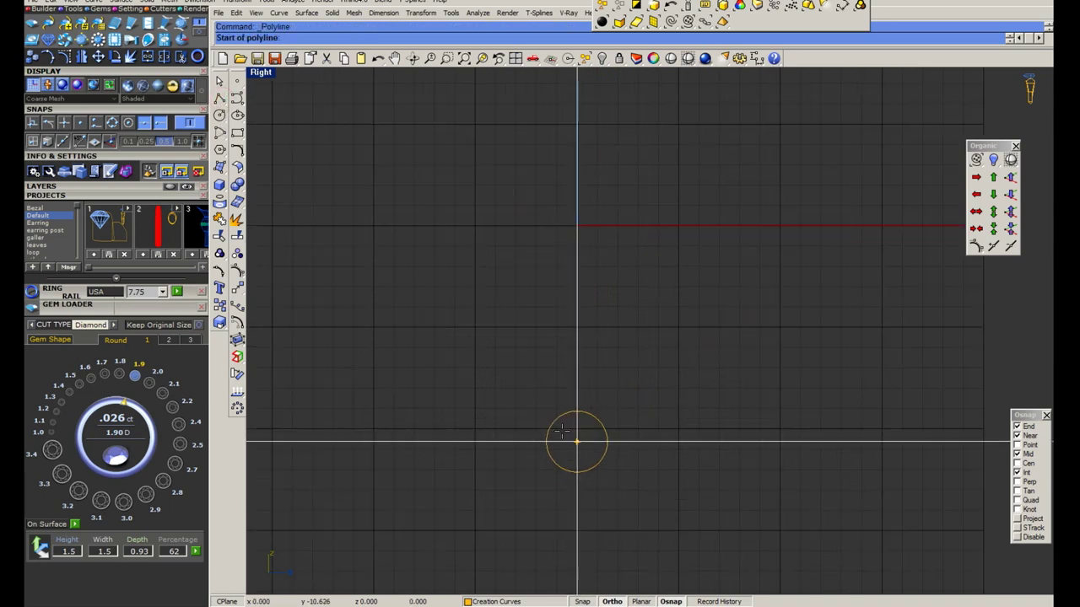
scroll(570, 253, "down", 2)
key("Escape")
left_click(219, 98)
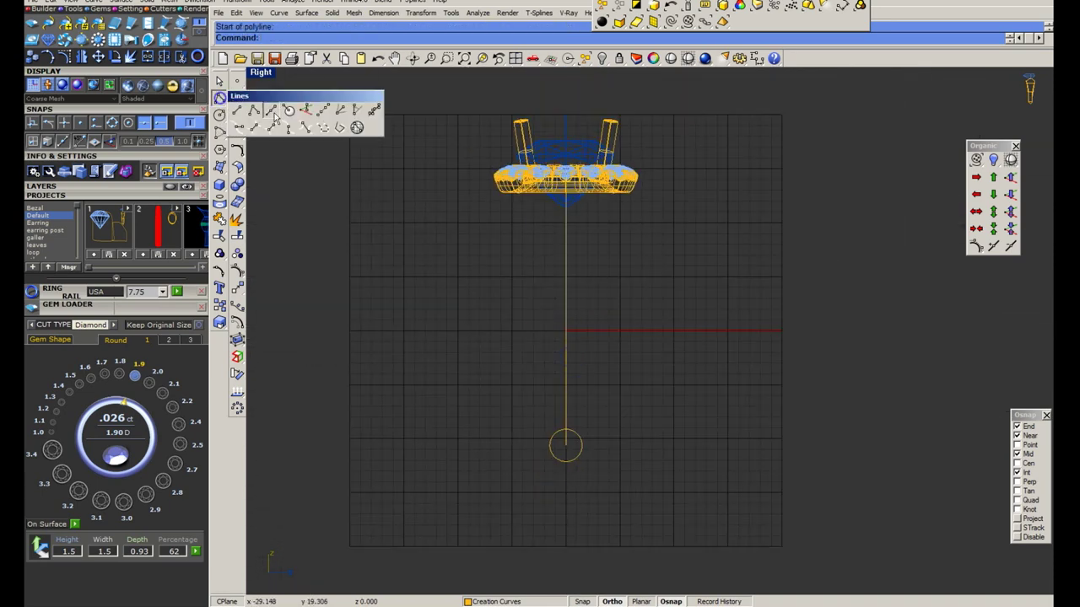
left_click(270, 108)
left_click(563, 323)
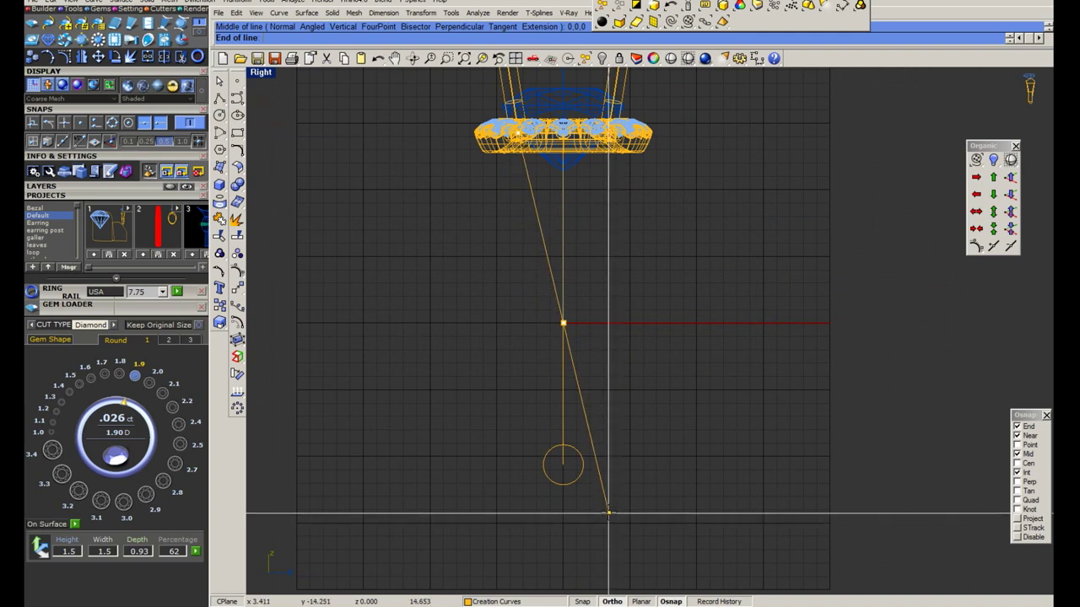
left_click(608, 510)
left_click(608, 510)
Start moving the slanted line and make Metal 01 the current layer.
type("move")
key("Return")
left_click(588, 415)
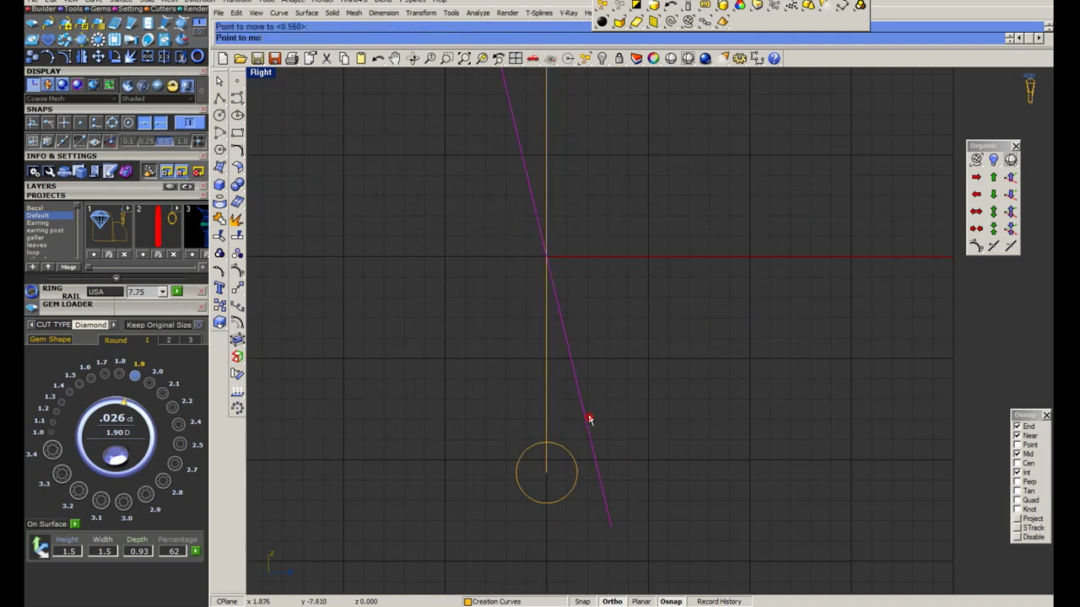
left_click(52, 189)
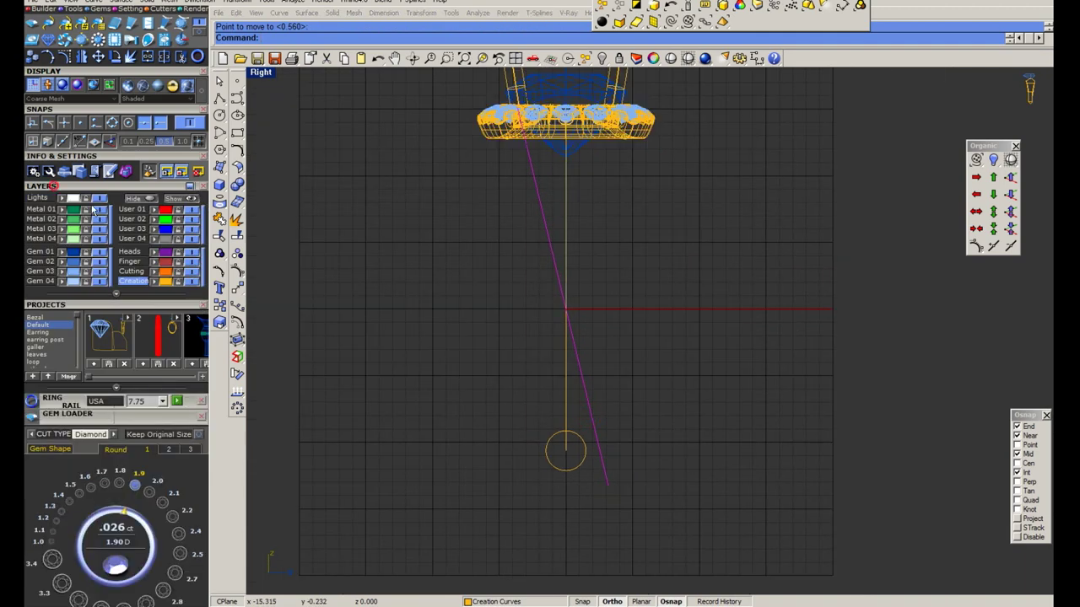
left_click(42, 210)
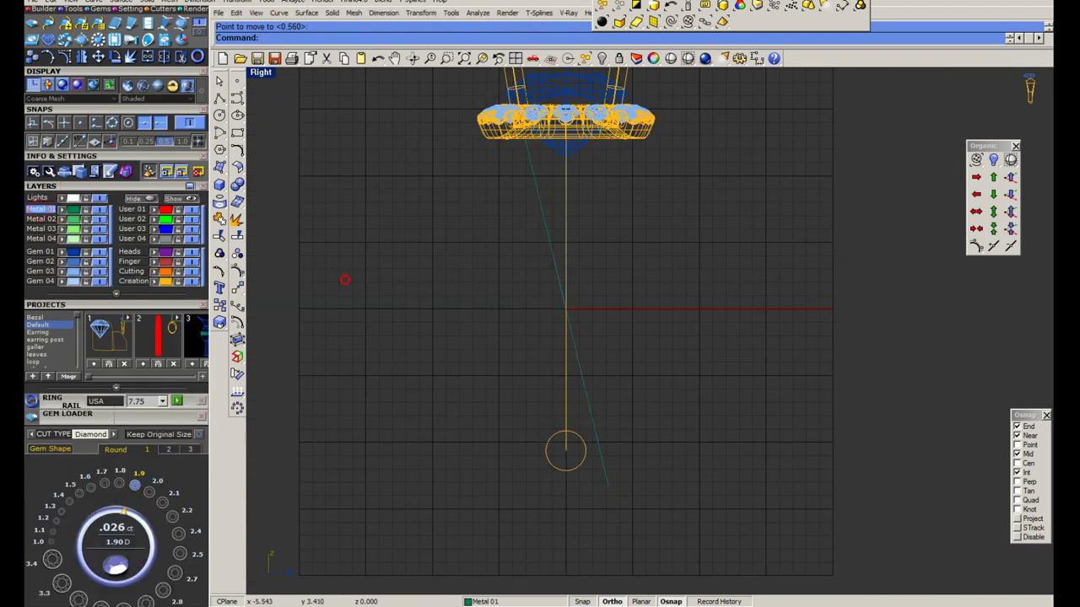
Rebuild the slanted curve to 7 points, degree 3, then repeat the rebuild with points shown.
key("Escape")
left_click(544, 227)
type("Rebuild")
key("Return")
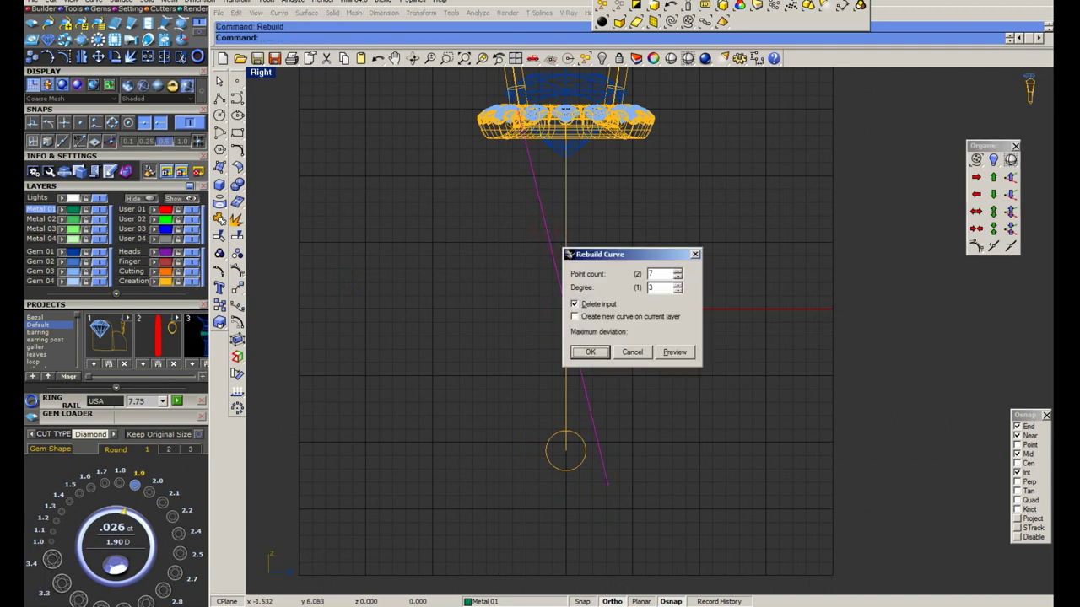
left_click(674, 352)
left_click(590, 351)
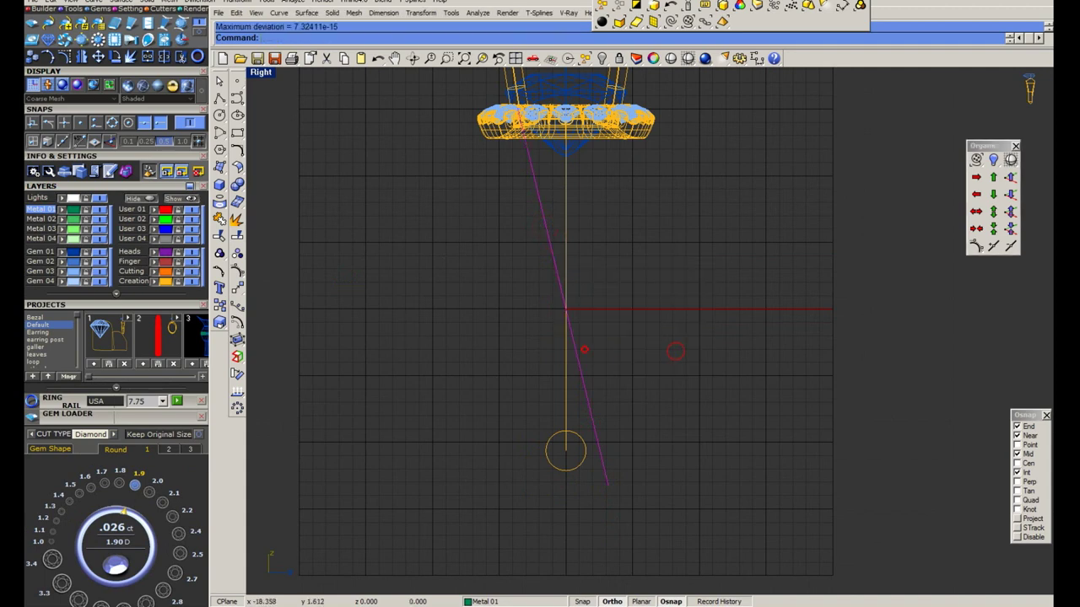
left_click(239, 274)
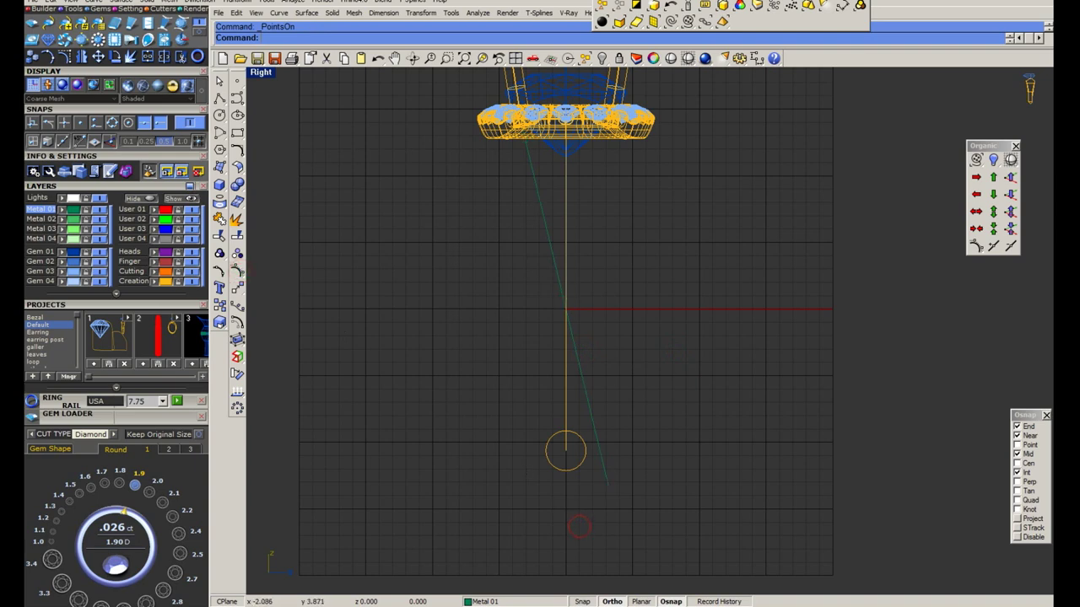
type("Rebuild")
key("Return")
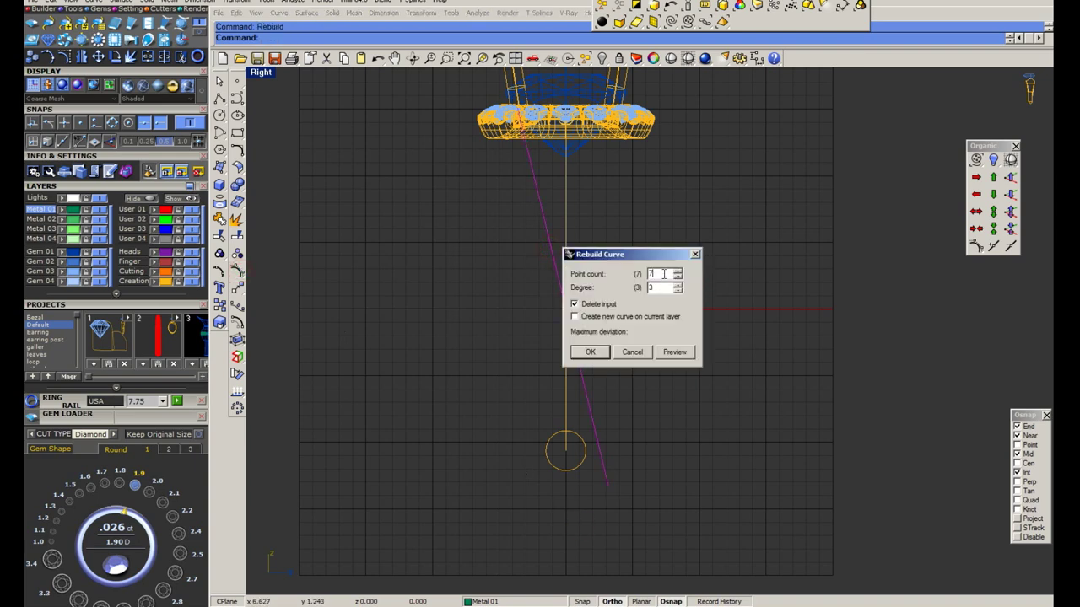
left_click(674, 352)
left_click(590, 351)
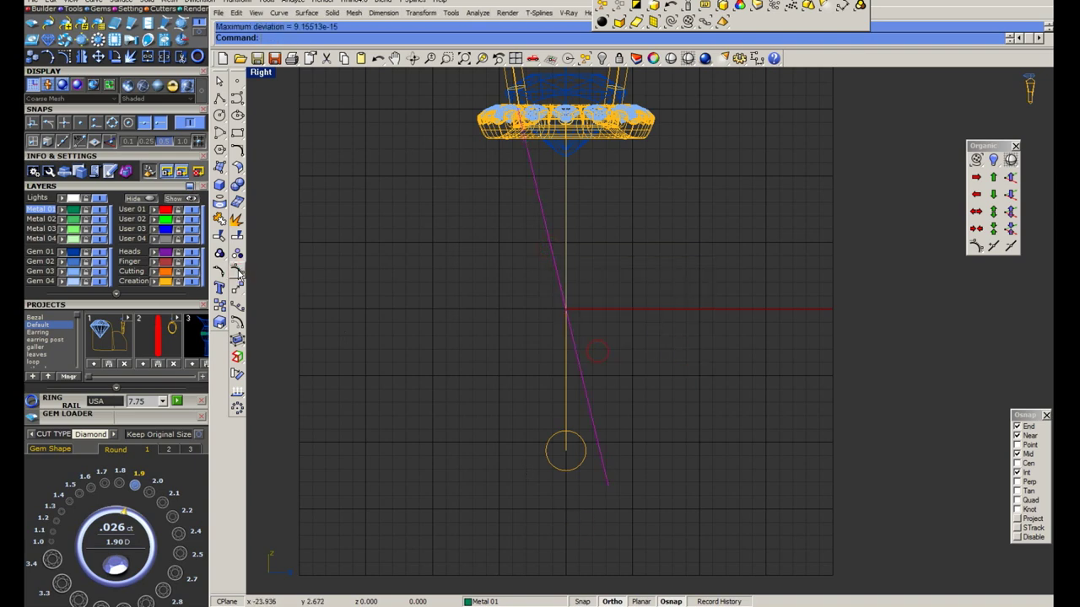
Move the curve's bottom control points up toward the shank line.
scroll(565, 338, "up", 2)
left_click_drag(540, 506, 652, 450)
left_click(711, 438)
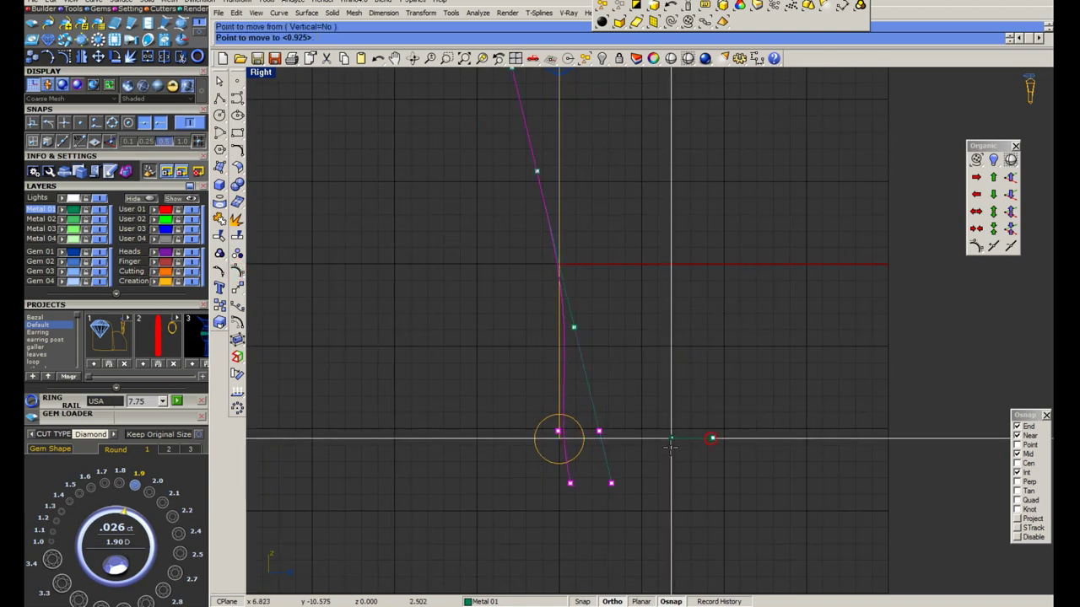
scroll(667, 472, "up", 2)
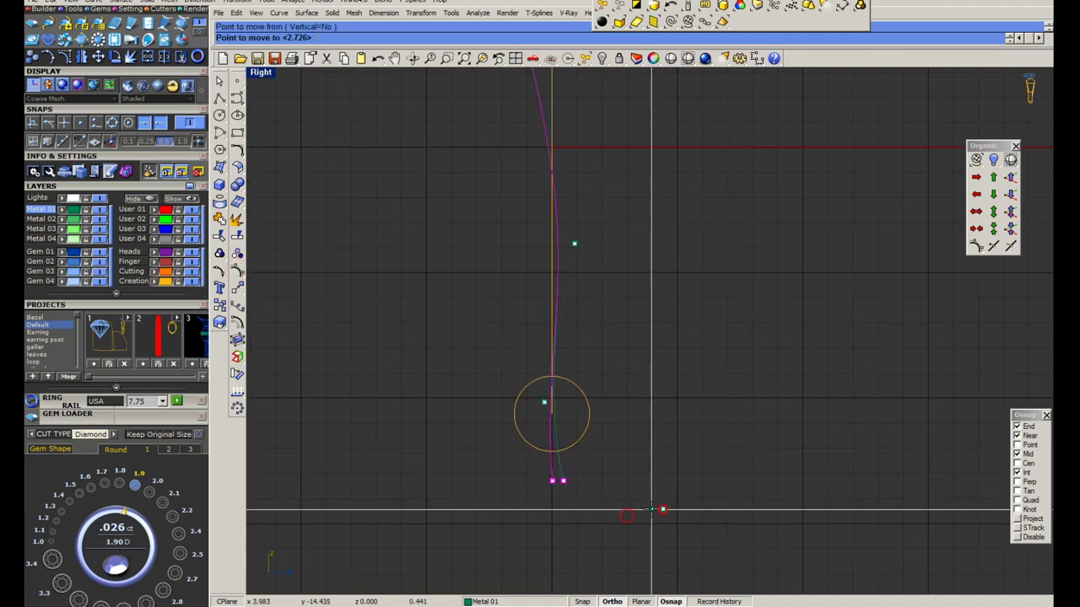
scroll(591, 455, "up", 2)
left_click(671, 321)
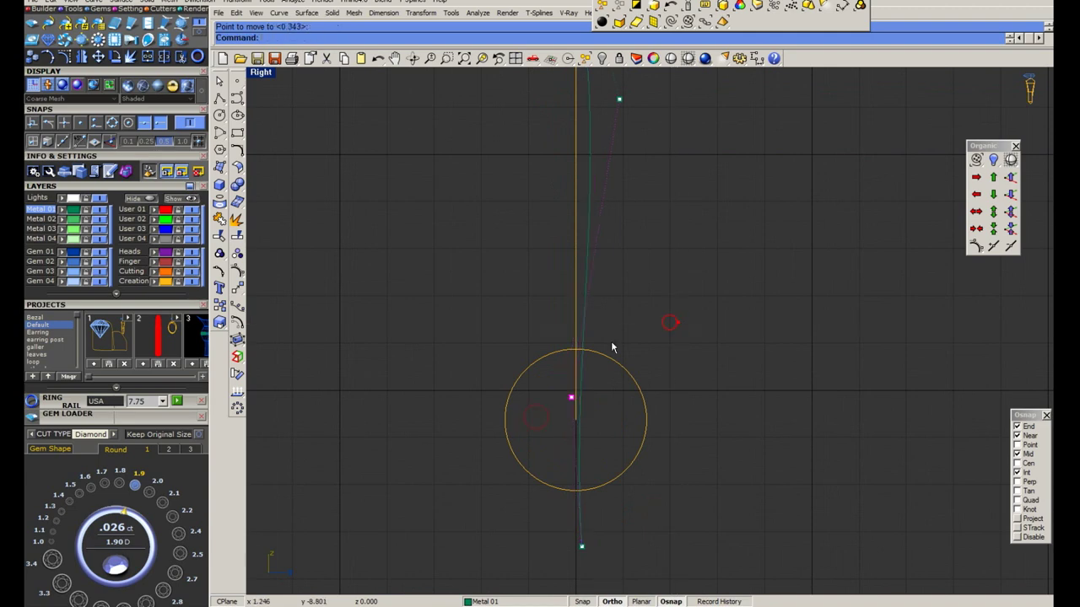
scroll(613, 347, "down", 3)
key("Return")
left_click(642, 270)
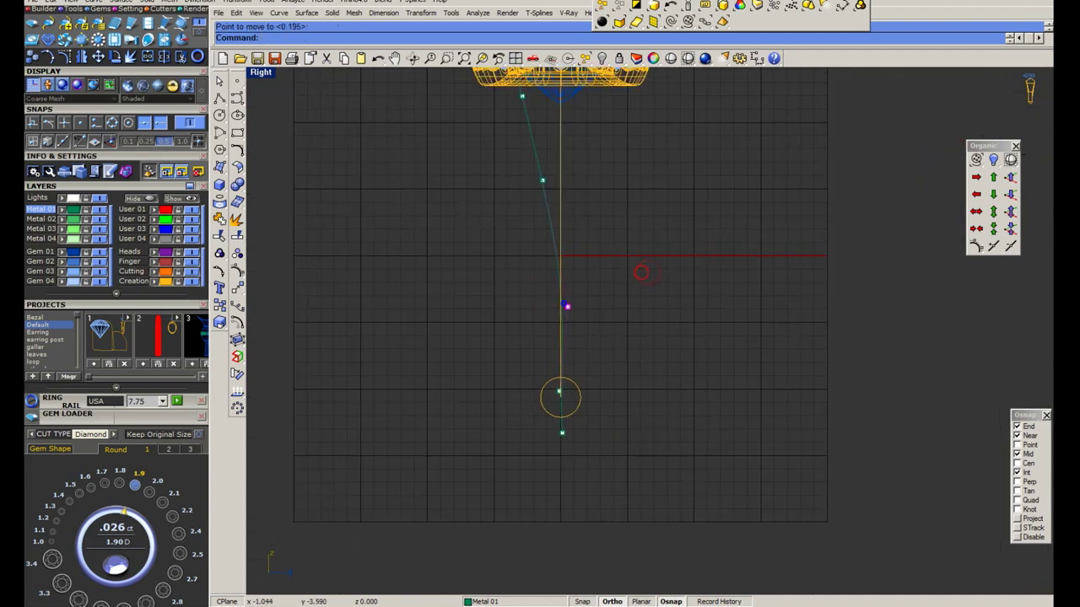
Shift the middle control points closer to the vertical shank line.
key("Return")
left_click(609, 284)
scroll(615, 305, "up", 3)
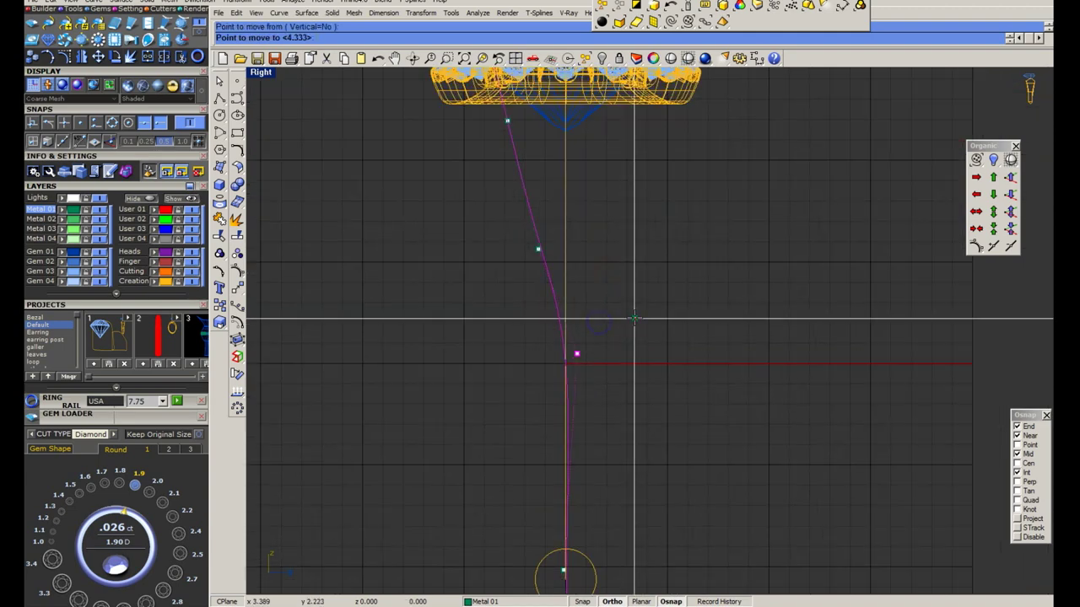
left_click(635, 318)
scroll(633, 317, "down", 1)
scroll(556, 295, "down", 1)
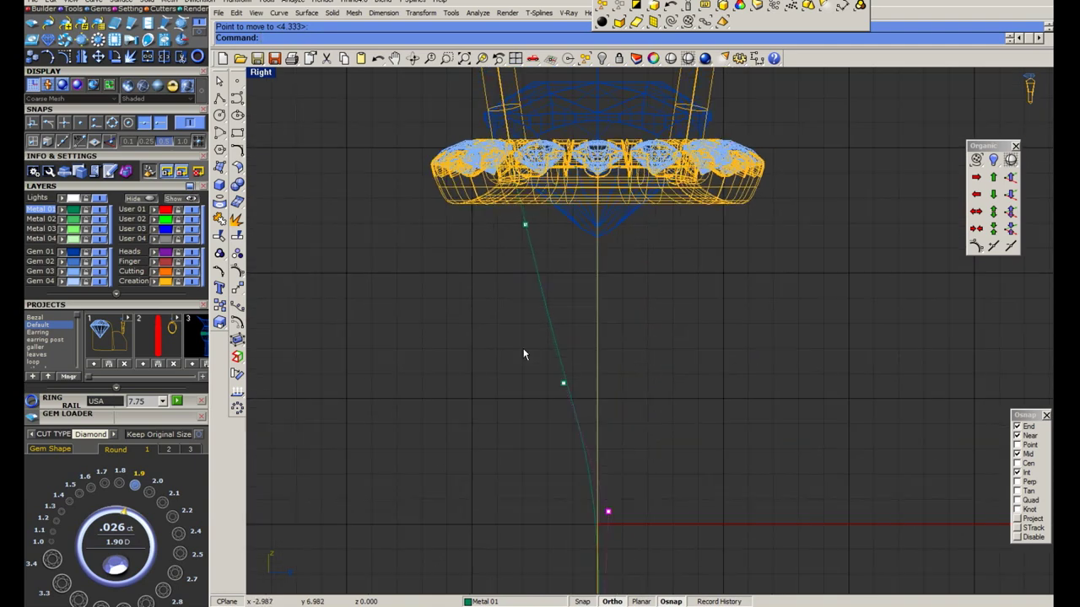
left_click(563, 384)
key("Return")
left_click(603, 403)
left_click(649, 397)
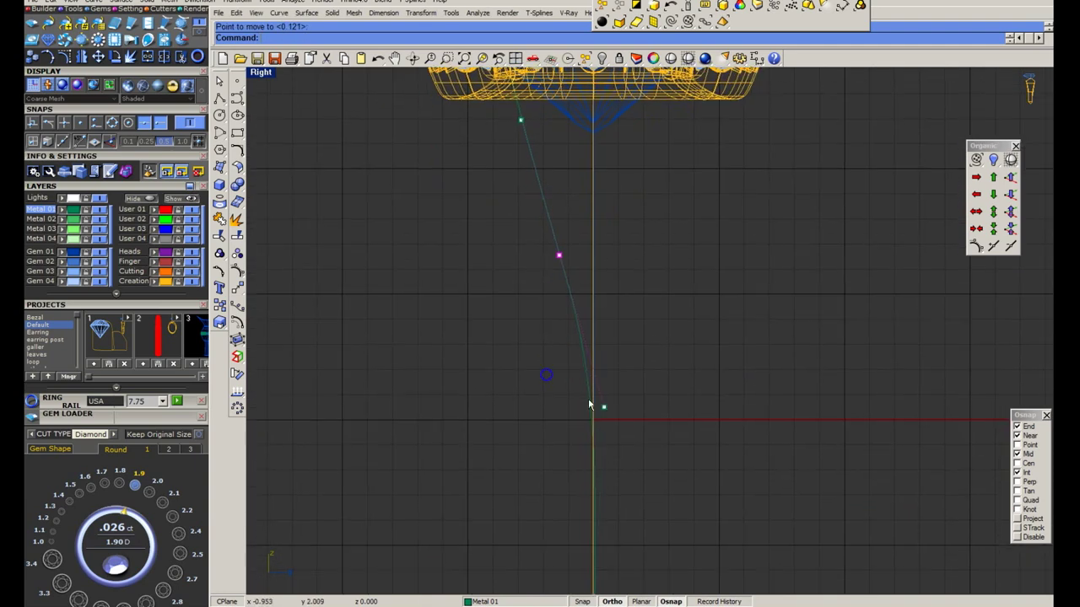
Lift the lowest control point upward and set the middle points beside the shank line.
left_click(590, 405)
scroll(676, 449, "down", 3)
scroll(675, 449, "up", 3)
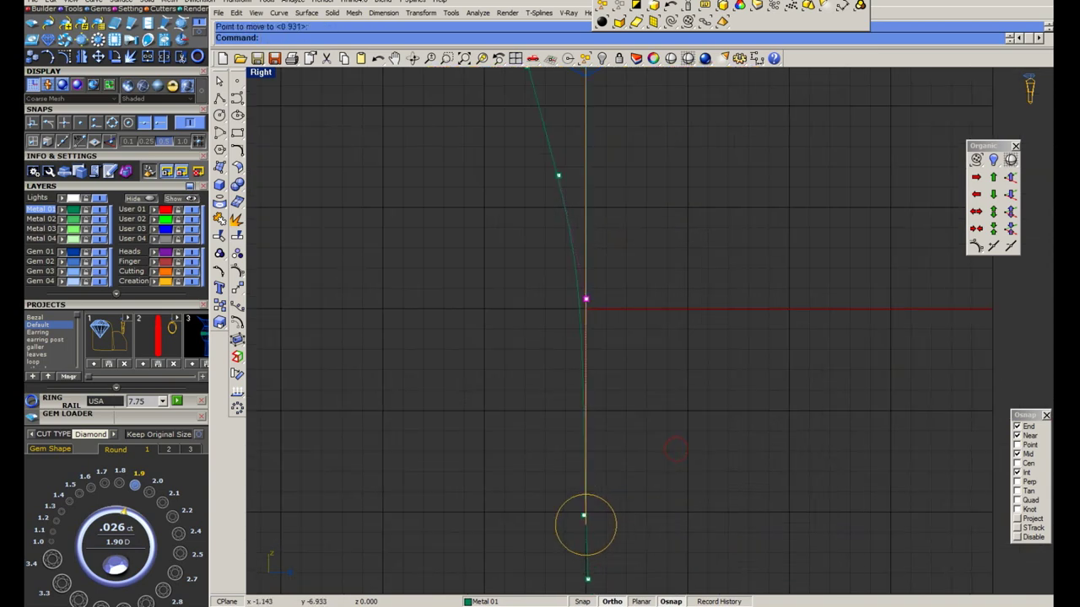
left_click(585, 514)
key("Return")
left_click(671, 471)
left_click(671, 353)
right_click_drag(595, 377, 575, 269)
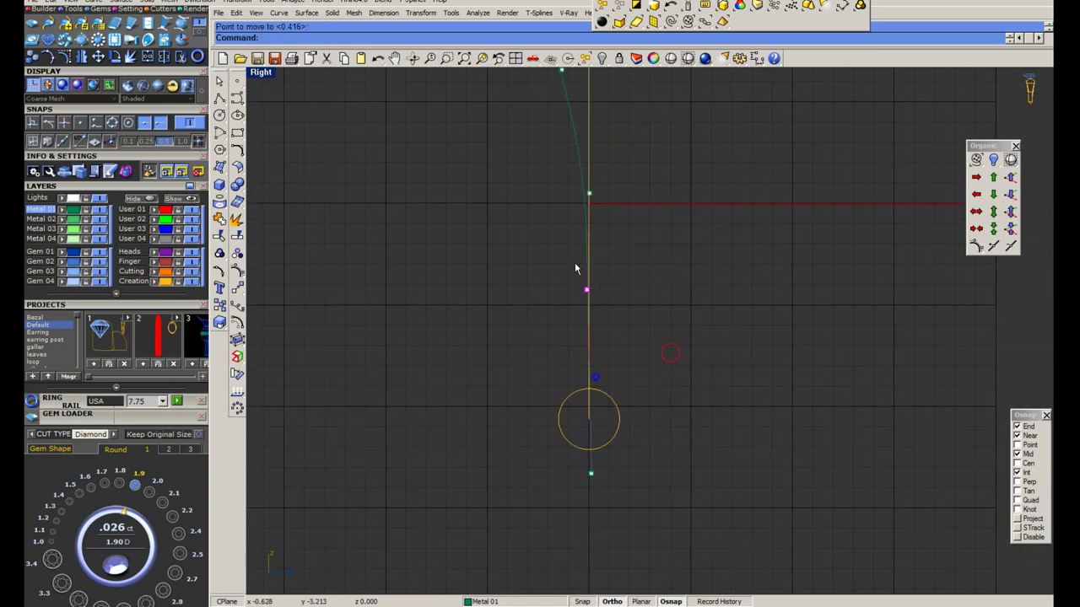
left_click(568, 258)
type("M")
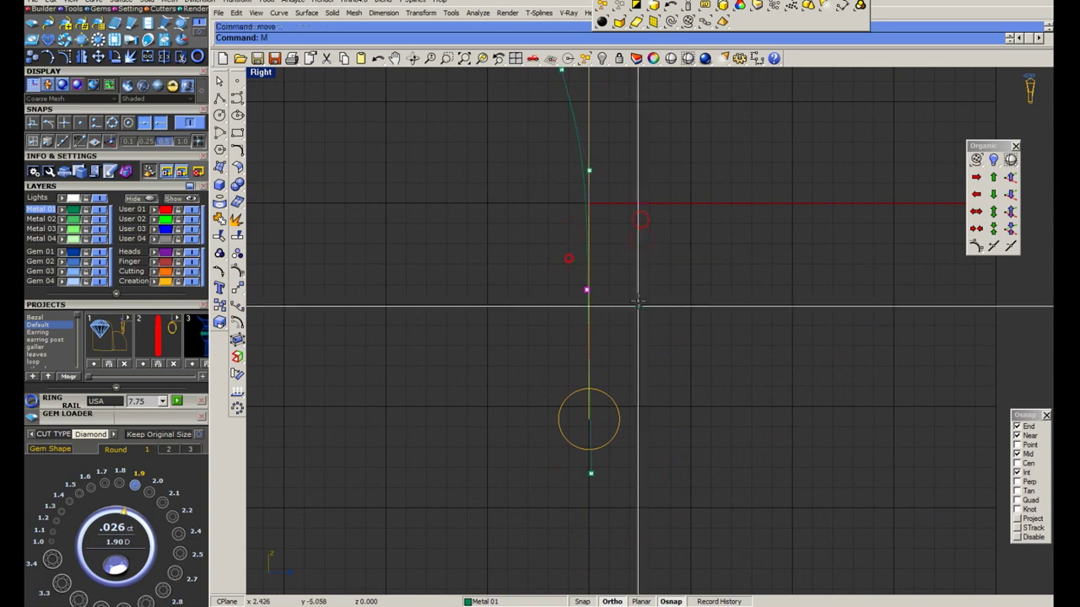
left_click(638, 299)
right_click_drag(581, 157, 581, 255)
left_click(641, 265)
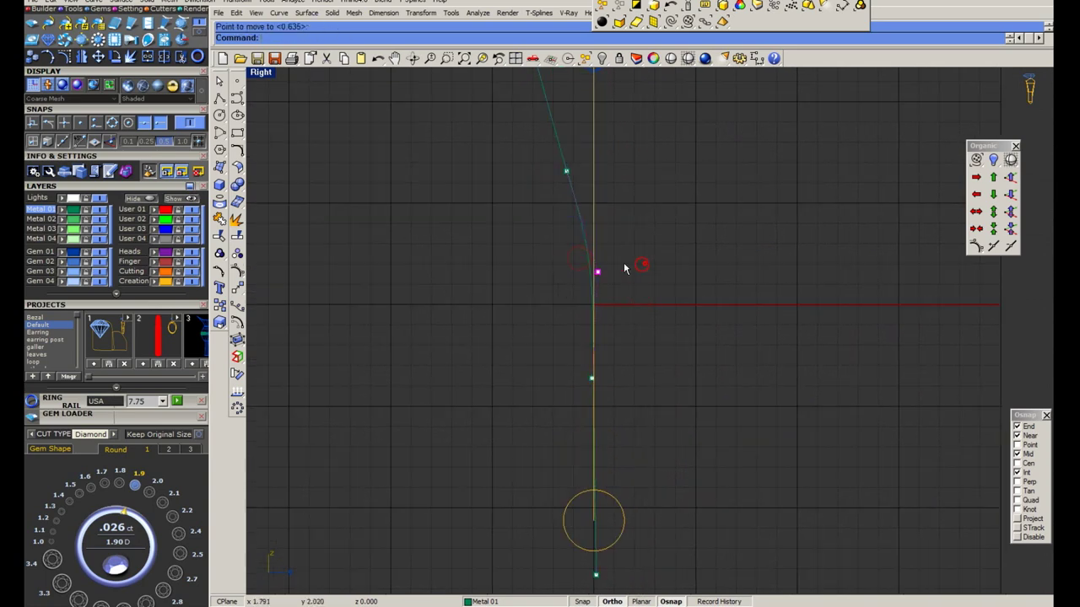
Move the remaining upper control points into line with the vertical shank.
scroll(588, 342, "down", 2)
scroll(588, 341, "up", 2)
right_click(638, 321)
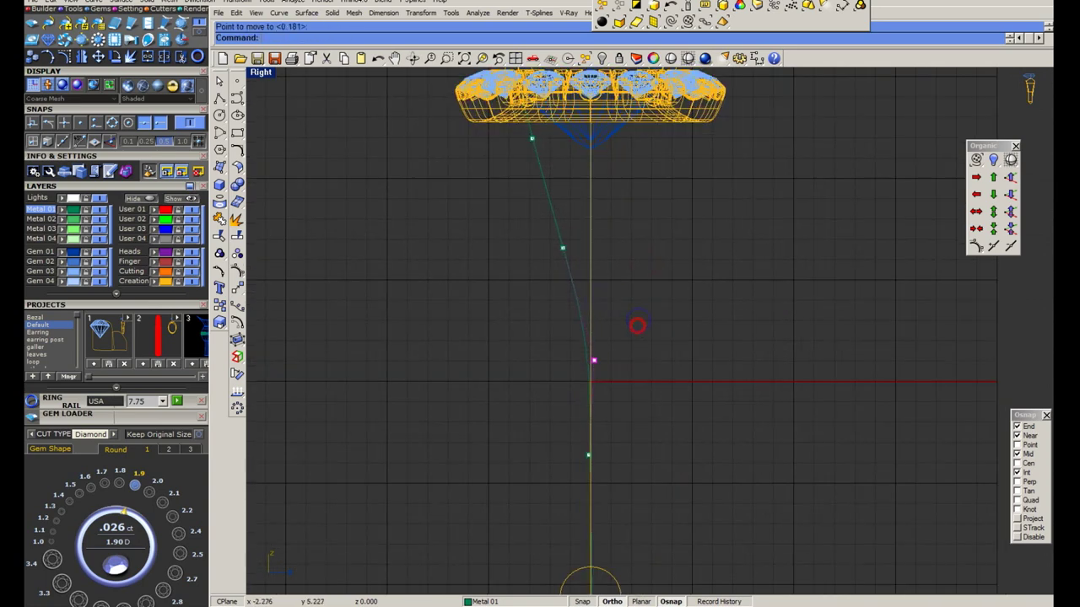
left_click(550, 268)
left_click(639, 252)
scroll(638, 253, "down", 2)
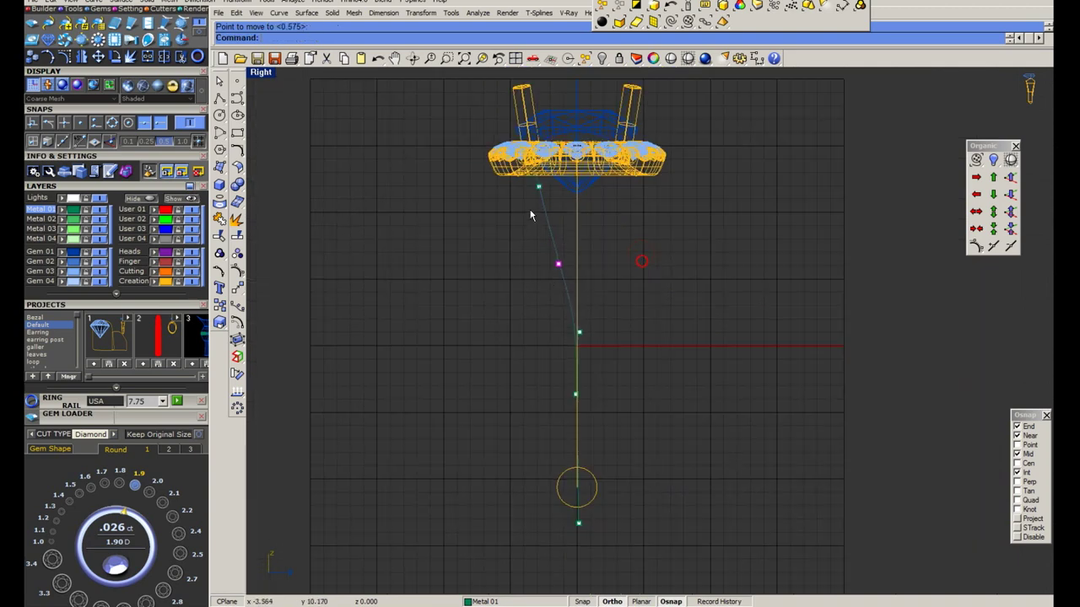
scroll(590, 210, "up", 2)
left_click(544, 171)
right_click(650, 228)
left_click(653, 225)
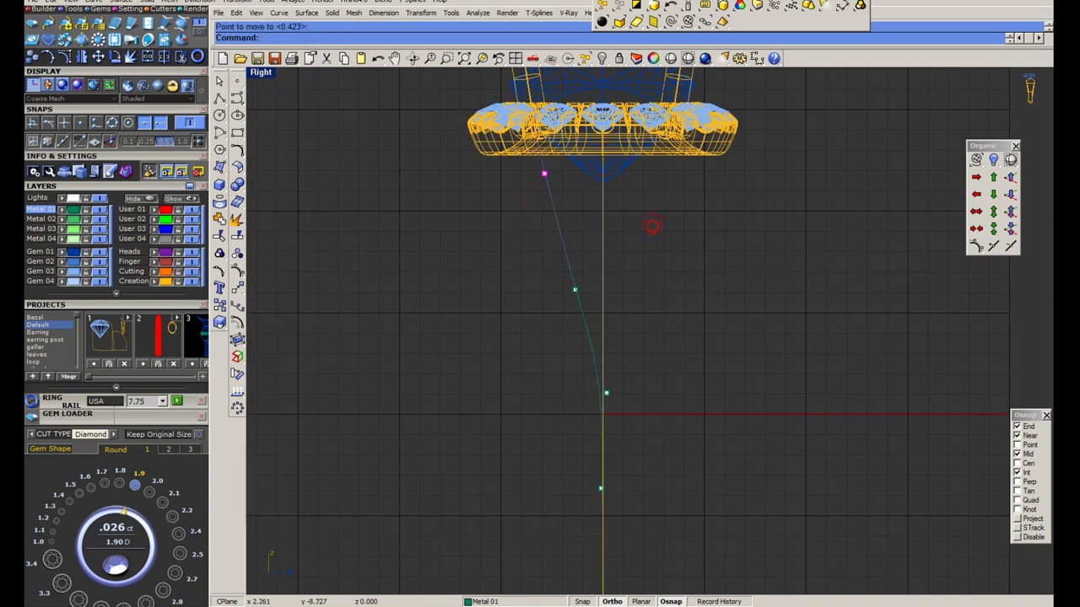
Compare with the reference ring photo and place the top control point at the bezel's edge.
key("alt+Tab")
key("alt+Tab")
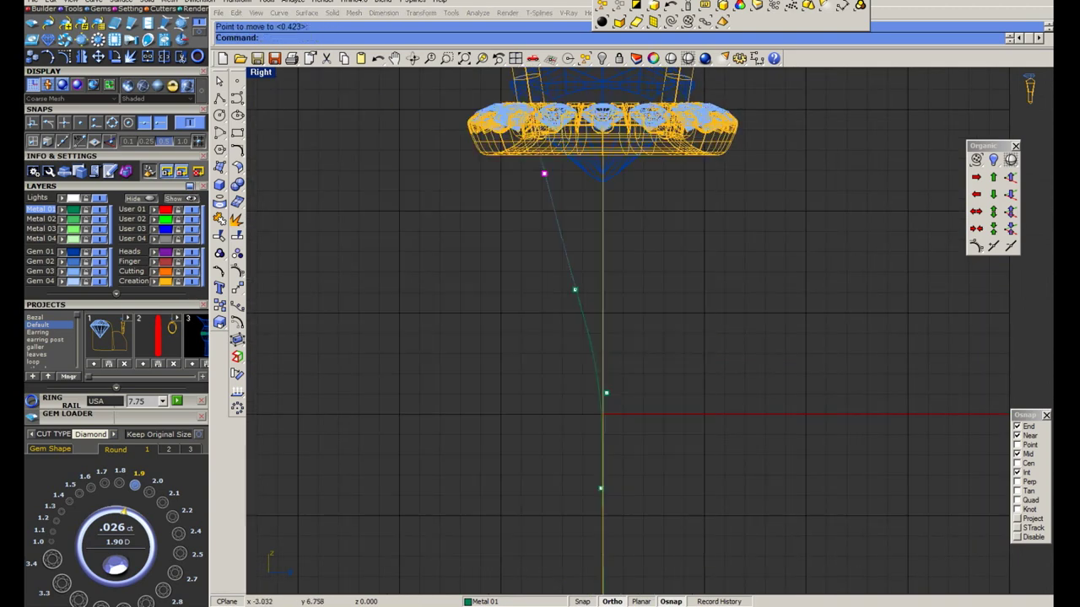
scroll(540, 253, "up", 3)
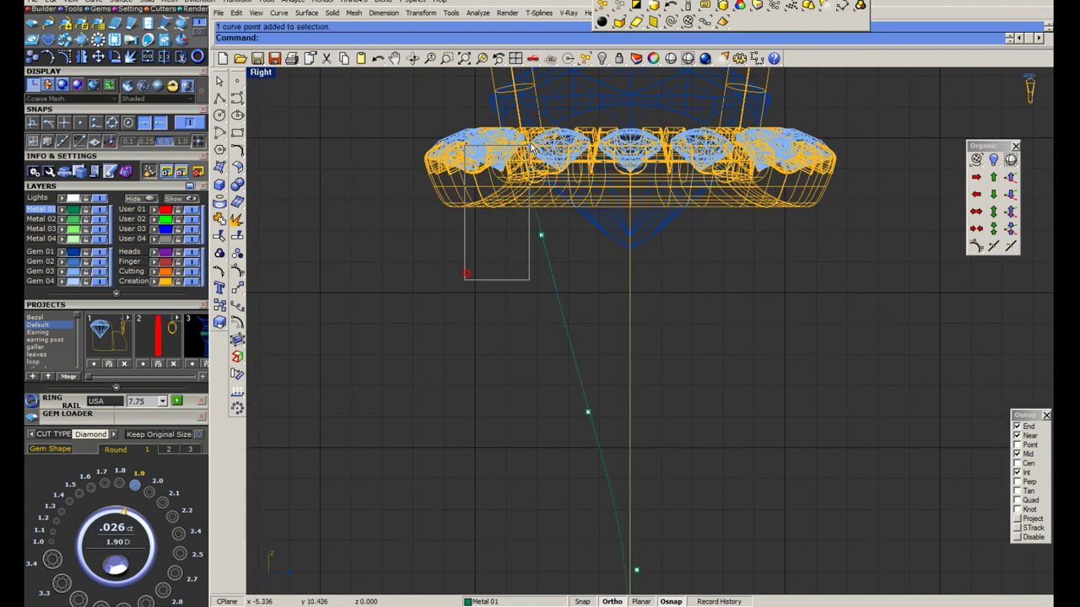
right_click(468, 248)
left_click(511, 252)
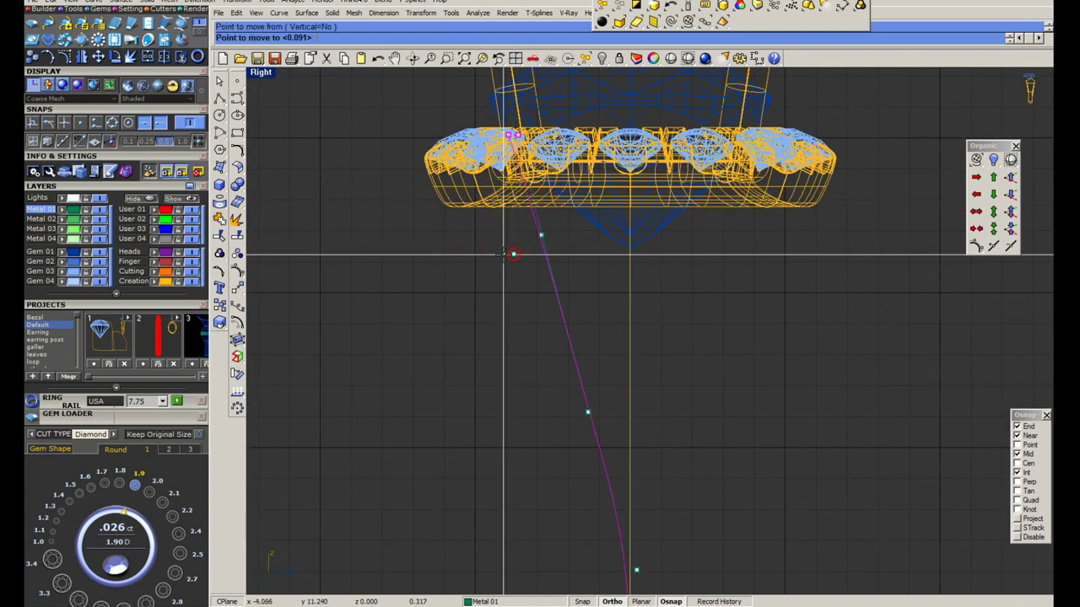
left_click(512, 252)
scroll(506, 255, "down", 3)
right_click_drag(563, 308, 543, 276)
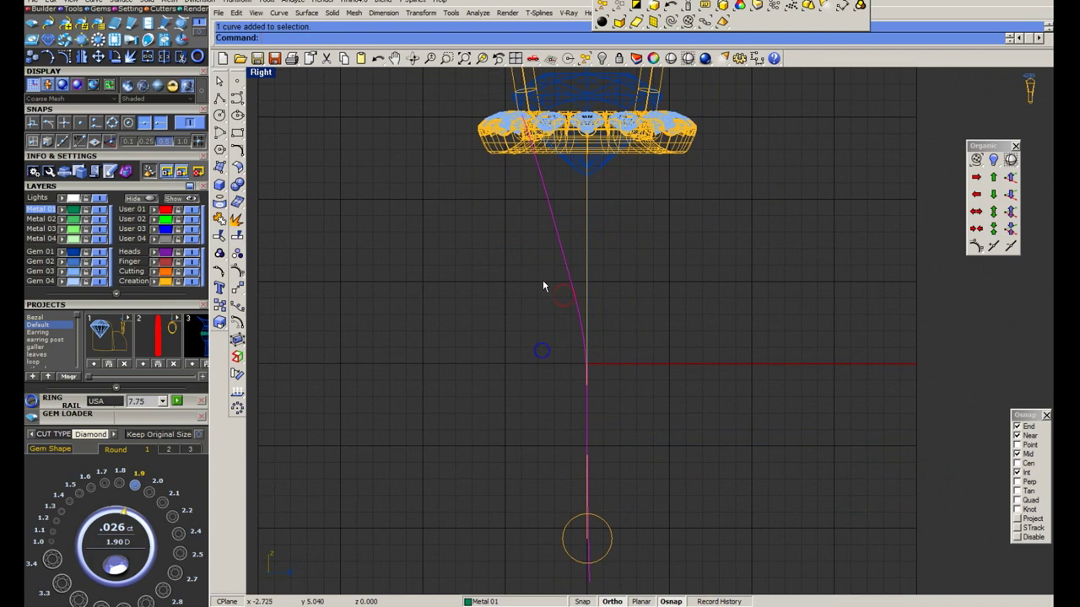
Rebuild the reshaped shank profile curve after previewing its deviation.
type("Rebuild")
key("Return")
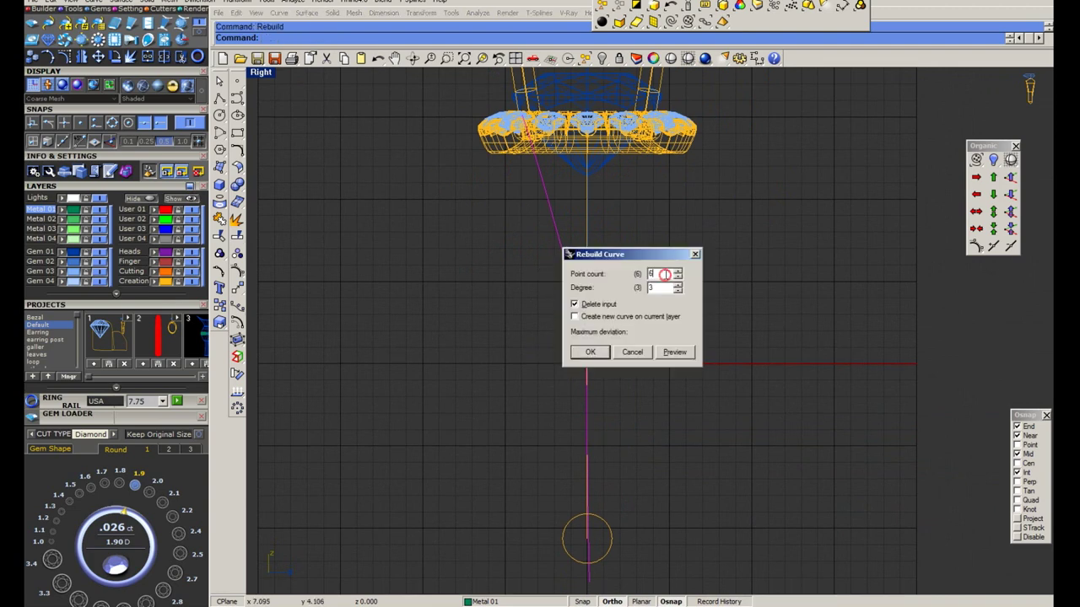
left_click(683, 353)
left_click(606, 351)
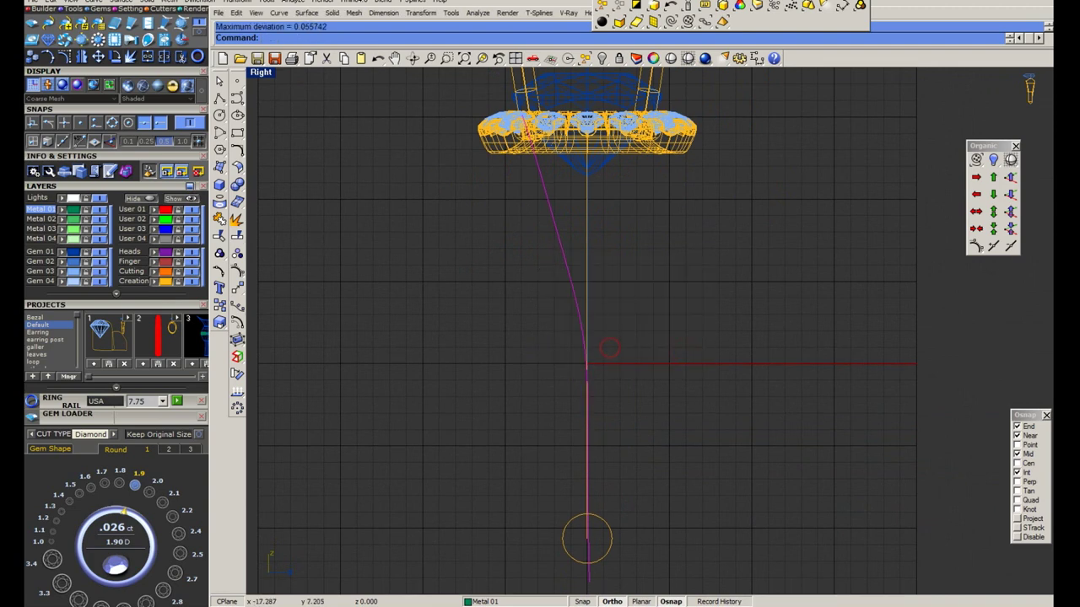
Move the rebuilt curve's bottom control point into place and save.
left_click(239, 271)
scroll(586, 380, "up", 3)
left_click(591, 516)
type("m")
key("Return")
left_click(621, 504)
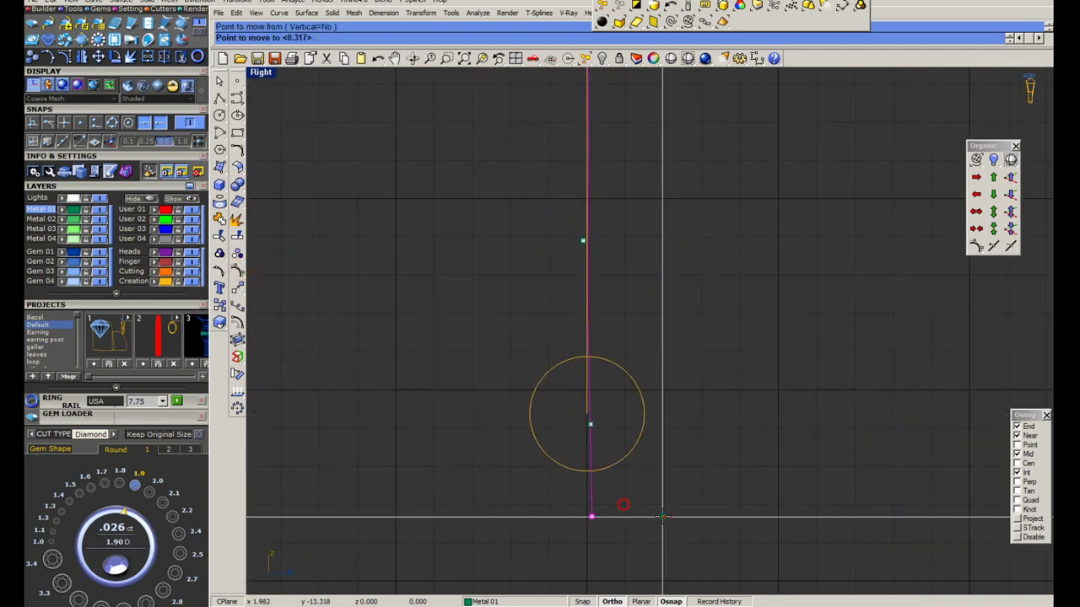
left_click(662, 516)
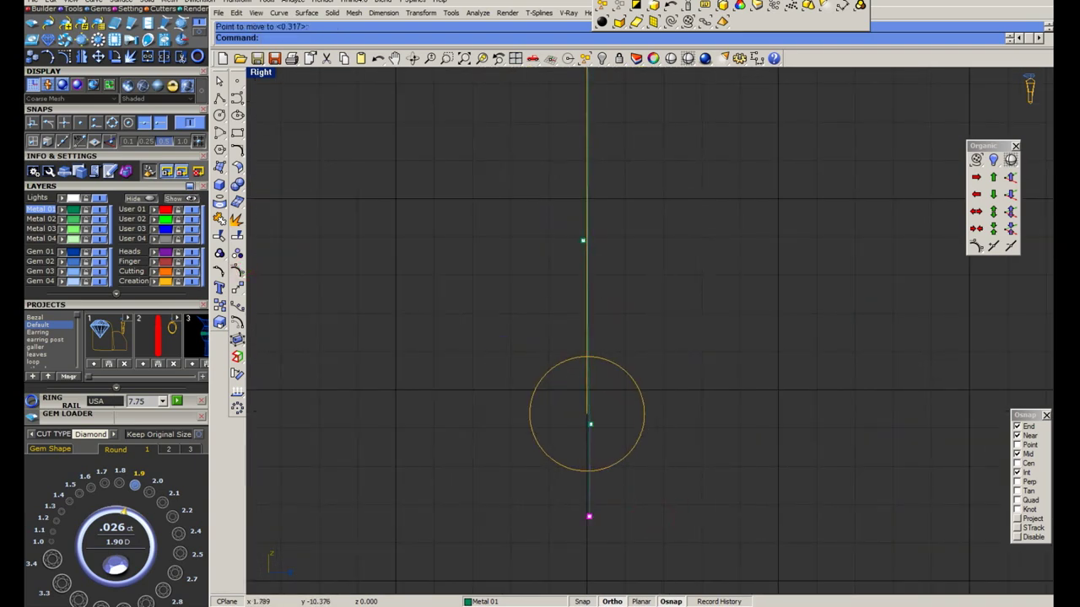
key("Escape")
key("Escape")
key("ctrl+s")
Move a control point of the profile curve lower down the shank.
scroll(651, 251, "down", 2)
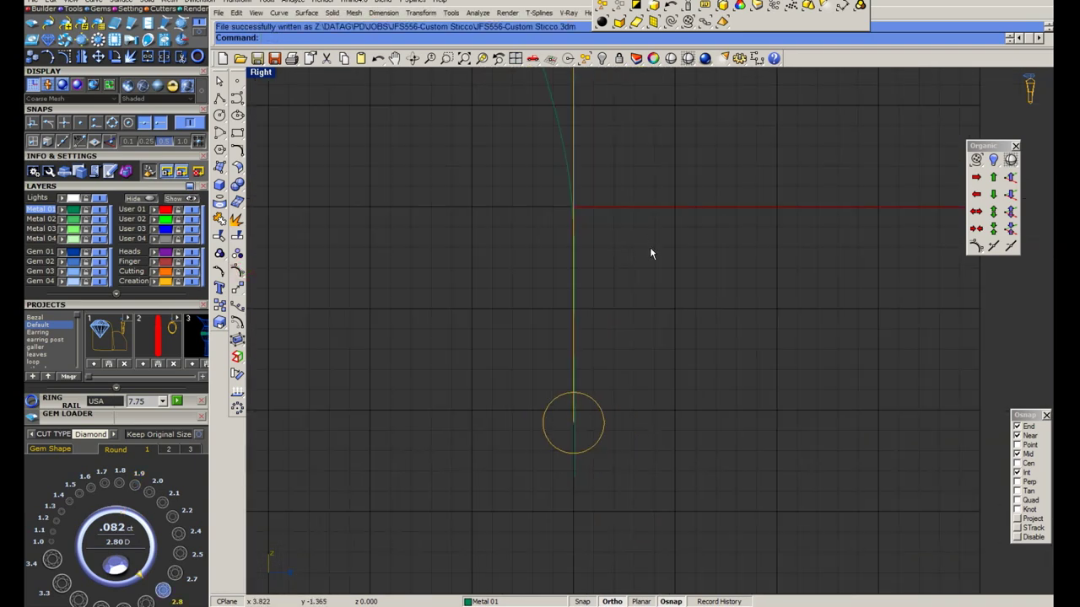
scroll(650, 233, "down", 2)
left_click(548, 196)
scroll(549, 300, "down", 1)
scroll(549, 299, "up", 2)
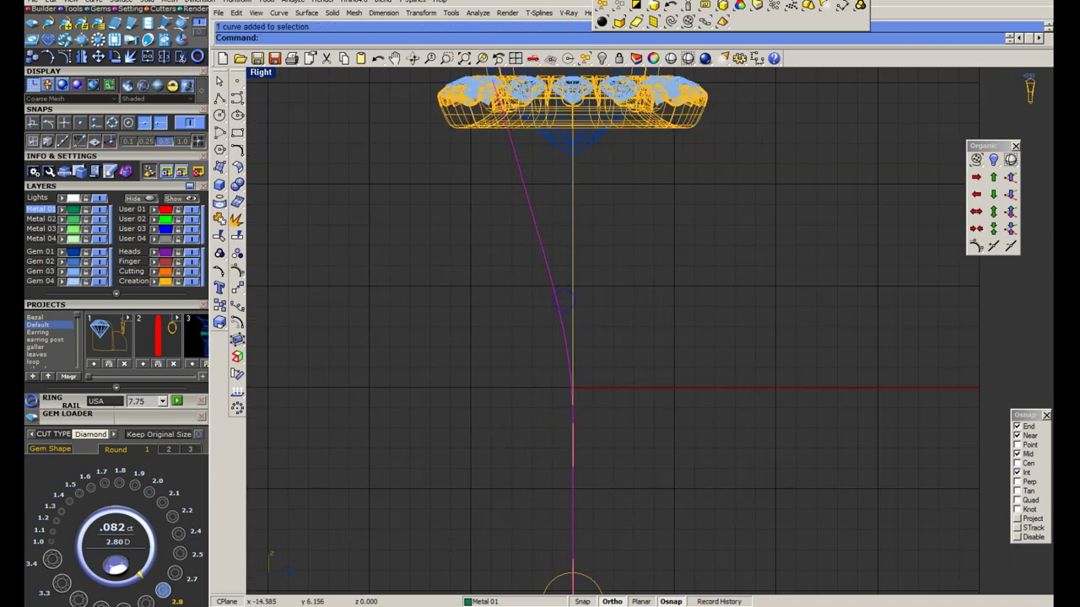
key("F10")
left_click_drag(537, 329, 626, 387)
type("move")
key("Return")
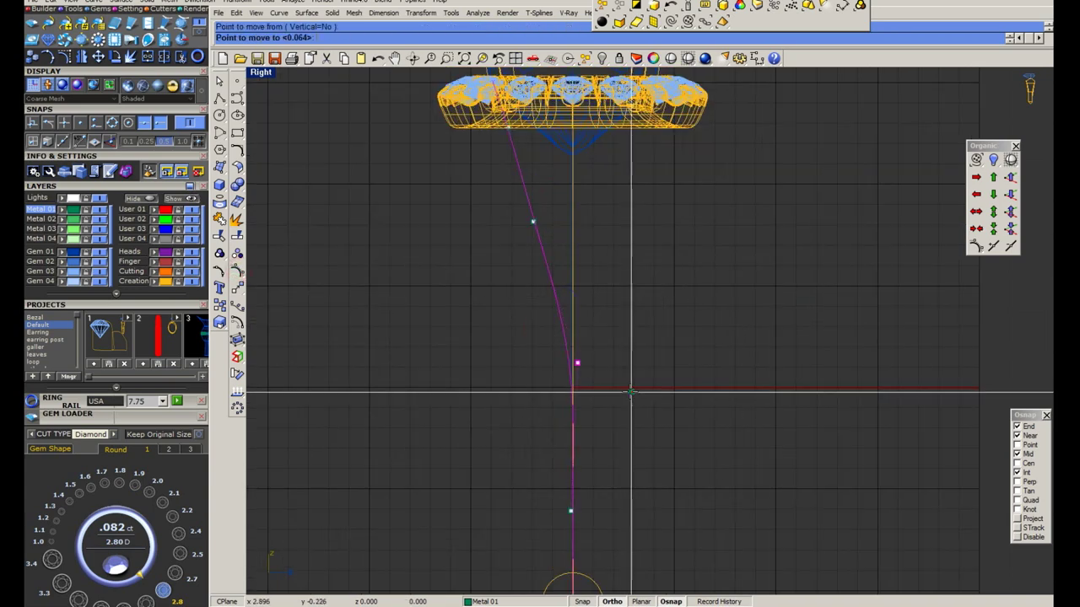
left_click(625, 392)
left_click(631, 512)
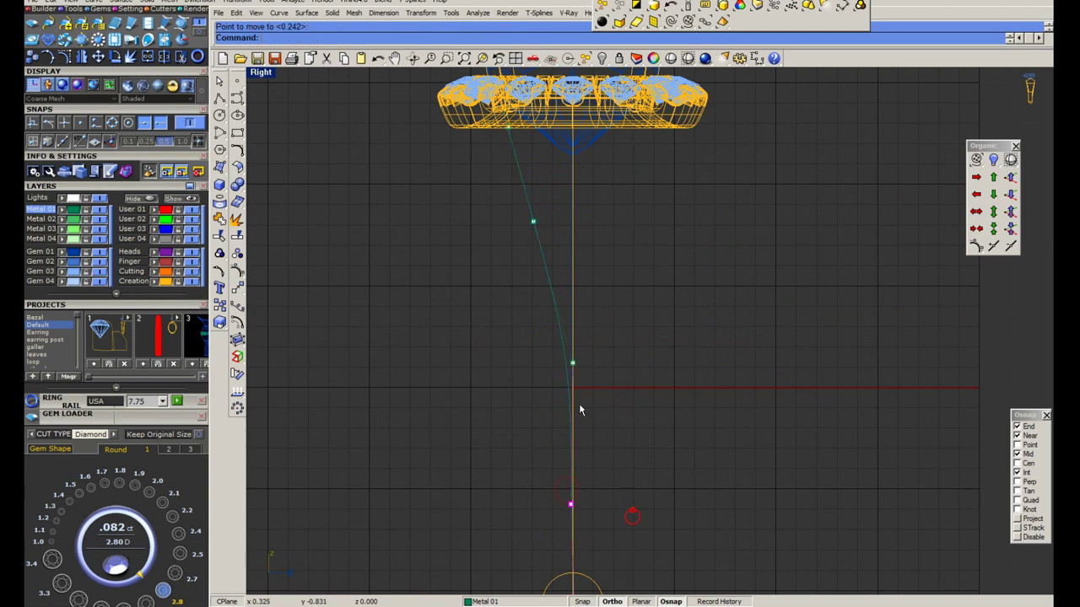
Nudge the next control points slightly to smooth the sweep, then save the ring file.
left_click(572, 362)
key("Return")
left_click(647, 362)
left_click(644, 365)
left_click(644, 365)
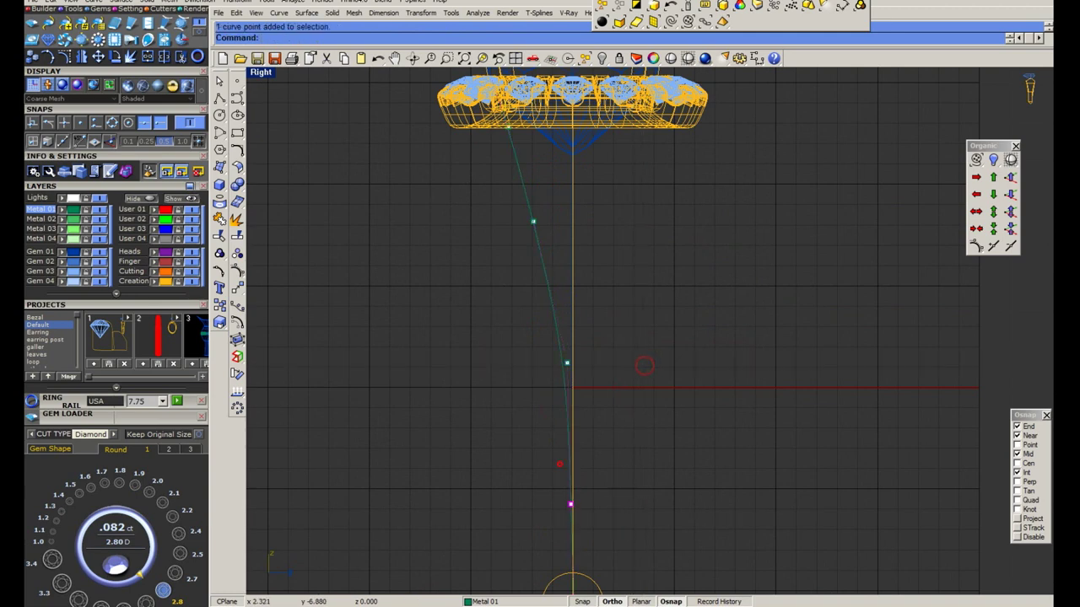
scroll(533, 422, "down", 2)
left_click(531, 291)
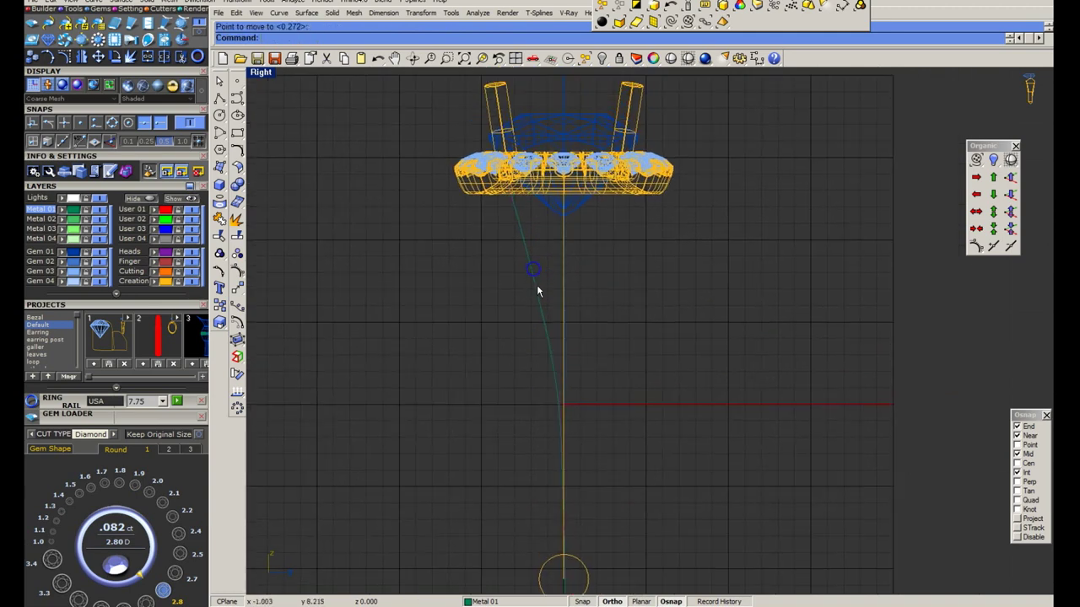
scroll(536, 284, "down", 2)
key("ctrl+s")
Move the curve's upper control points so it sweeps down from under the halo.
scroll(537, 282, "up", 4)
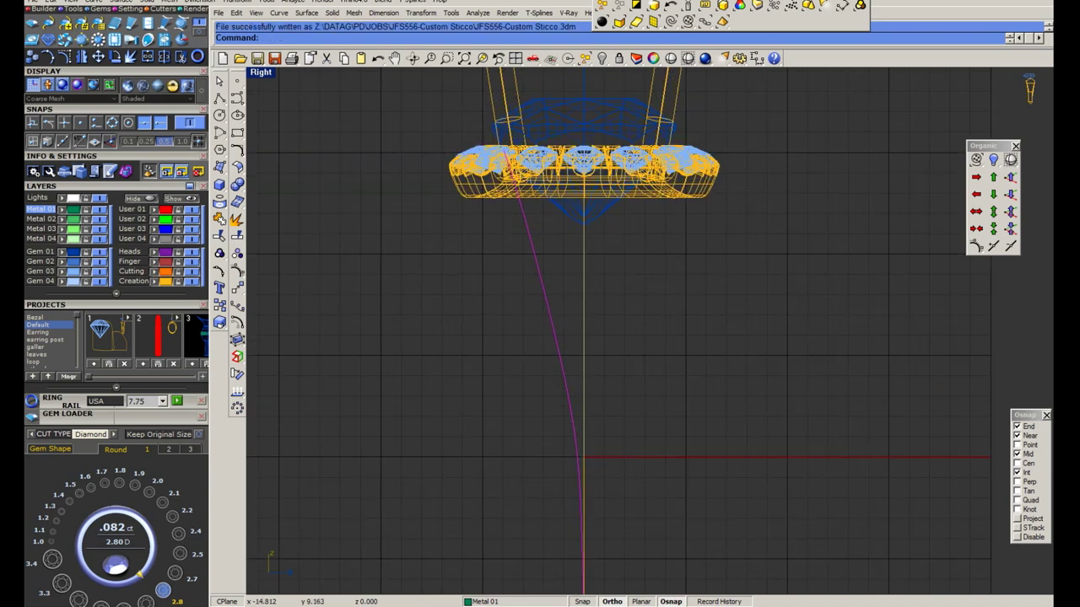
left_click(240, 268)
left_click_drag(467, 283, 539, 117)
right_click(494, 220)
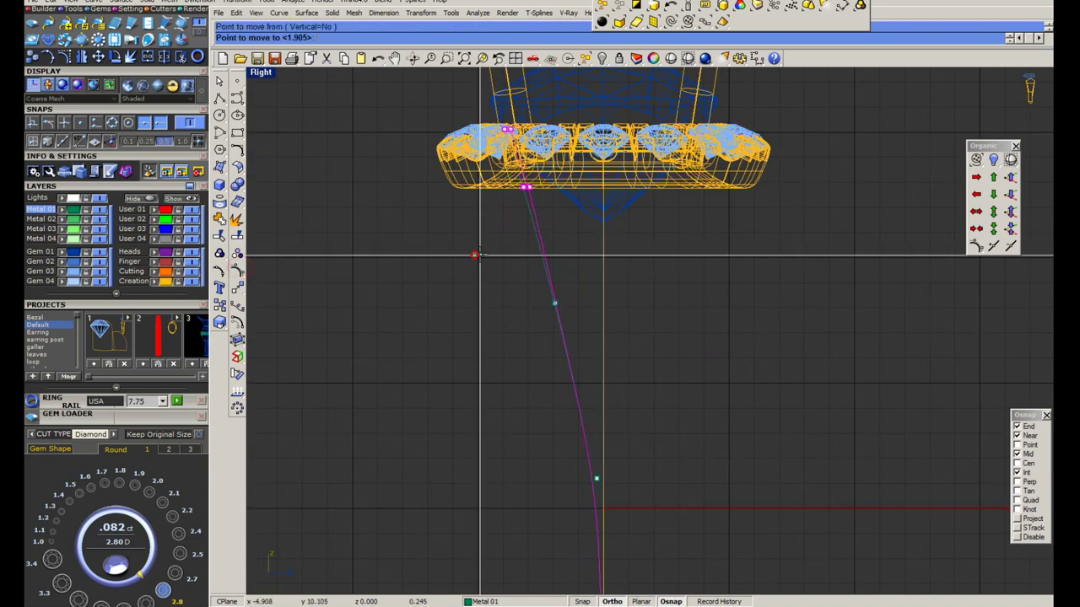
left_click(482, 251)
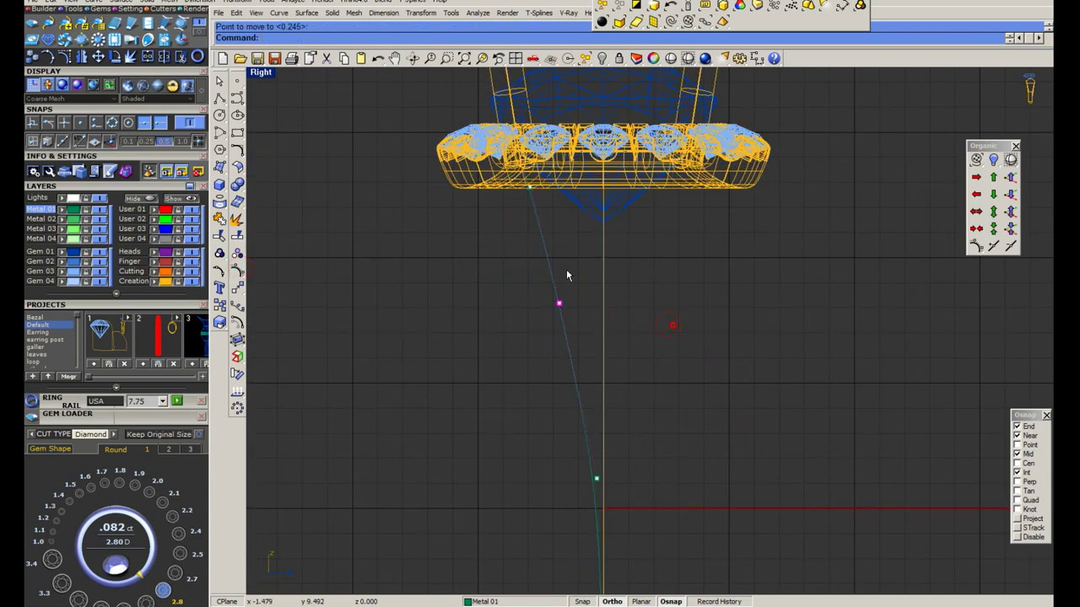
left_click(669, 324)
scroll(553, 326, "down", 3)
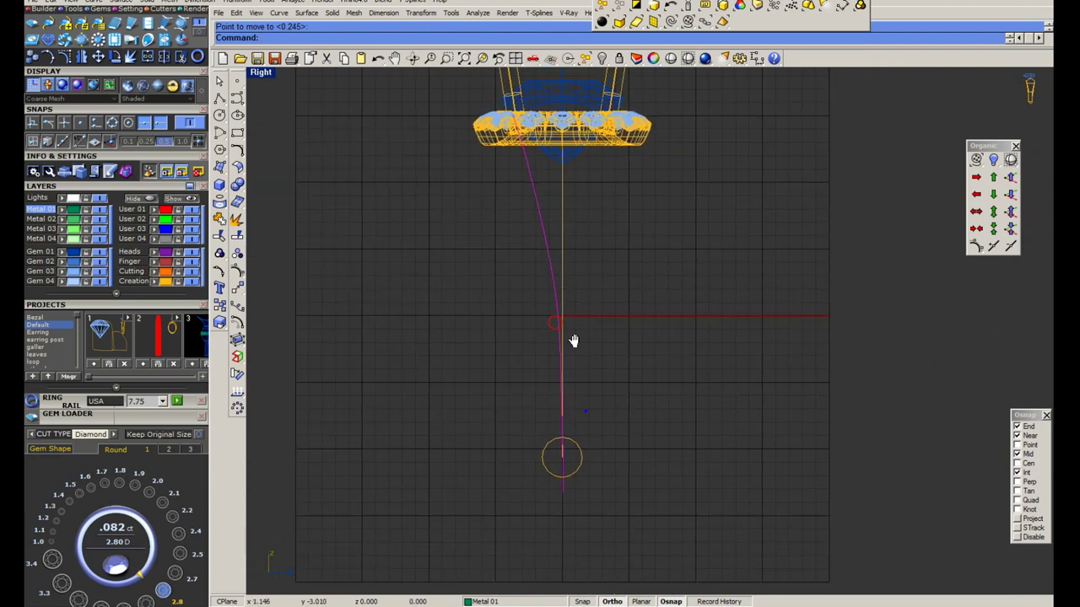
Reposition a lower control point of the curve higher up.
left_click(571, 410)
scroll(572, 410, "up", 2)
right_click(606, 407)
left_click(608, 404)
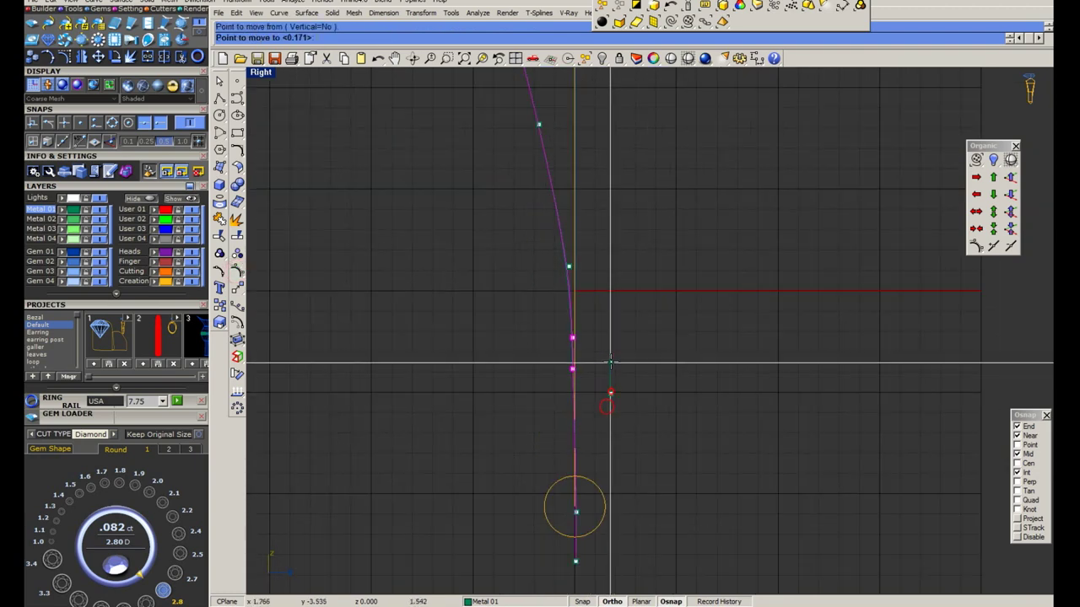
scroll(607, 397, "up", 2)
left_click(607, 333)
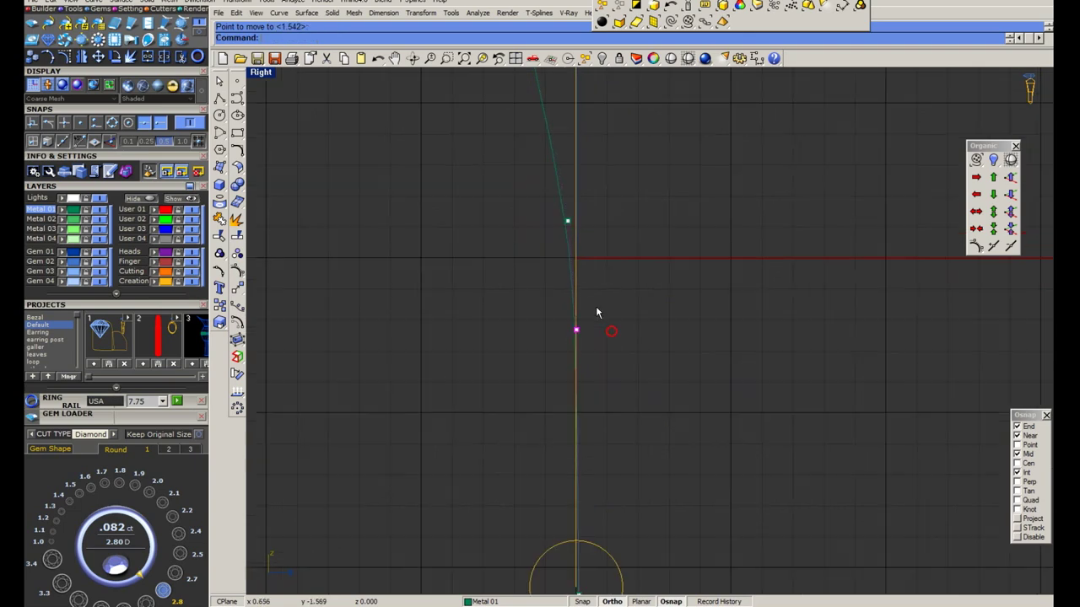
scroll(596, 307, "down", 3)
scroll(574, 397, "down", 2)
Line the lower curve points up on the vertical centre line and save the ring file.
left_click(559, 297)
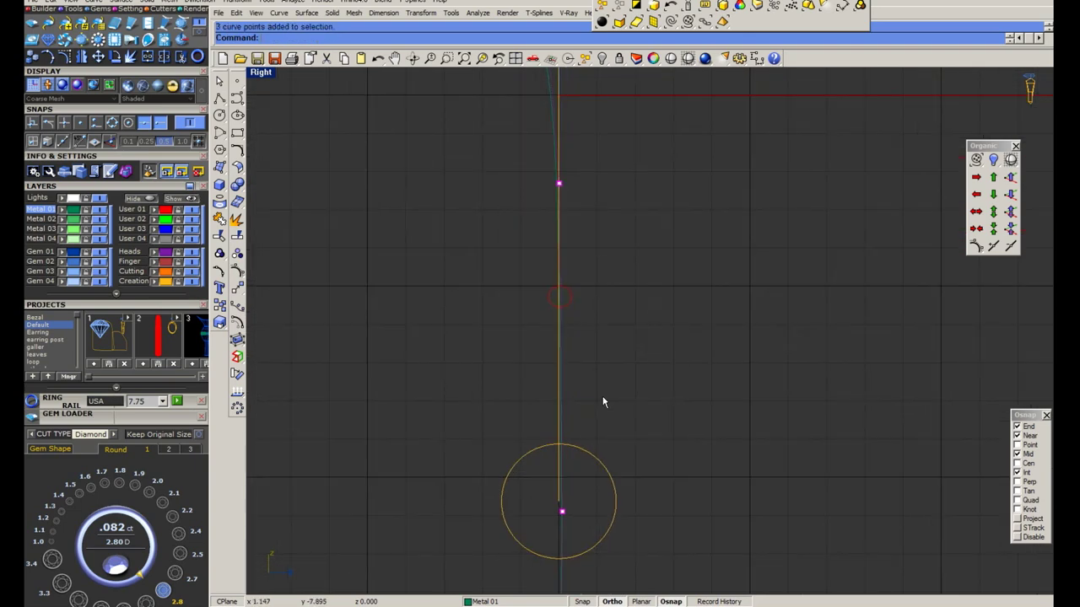
right_click(601, 387)
left_click(619, 346)
scroll(623, 340, "up", 2)
left_click(623, 340)
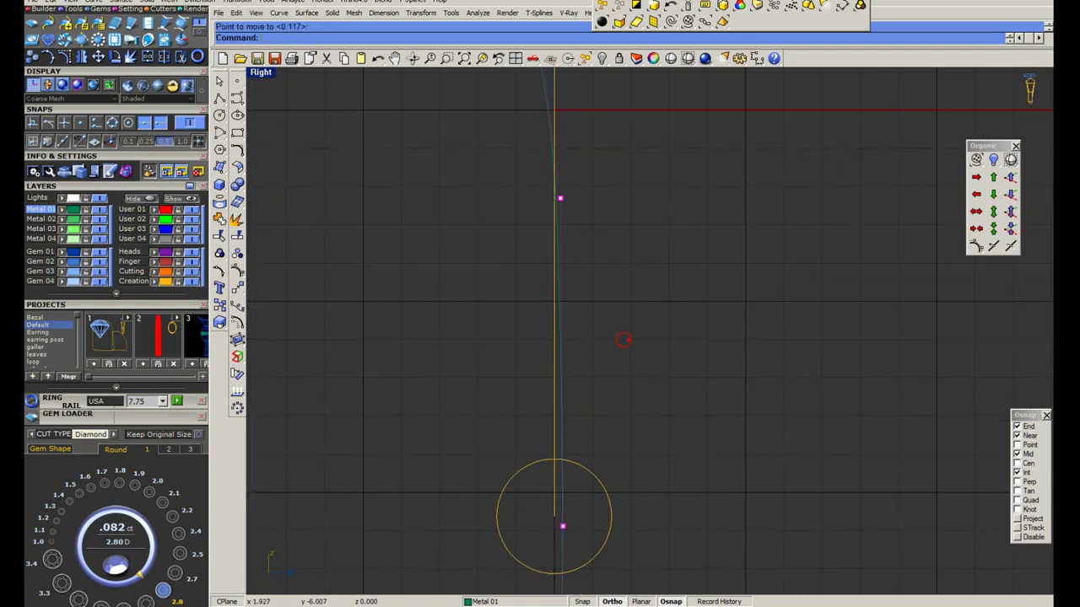
scroll(622, 345, "down", 3)
scroll(623, 361, "up", 1)
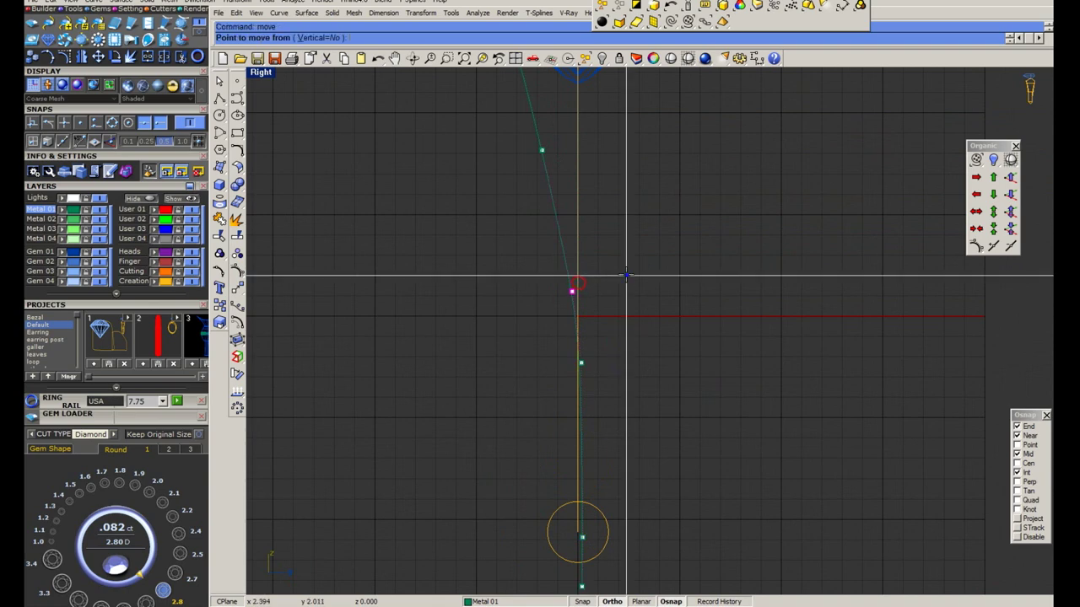
left_click_drag(574, 289, 628, 275)
left_click_drag(604, 401, 604, 399)
scroll(604, 398, "down", 3)
scroll(567, 262, "up", 1)
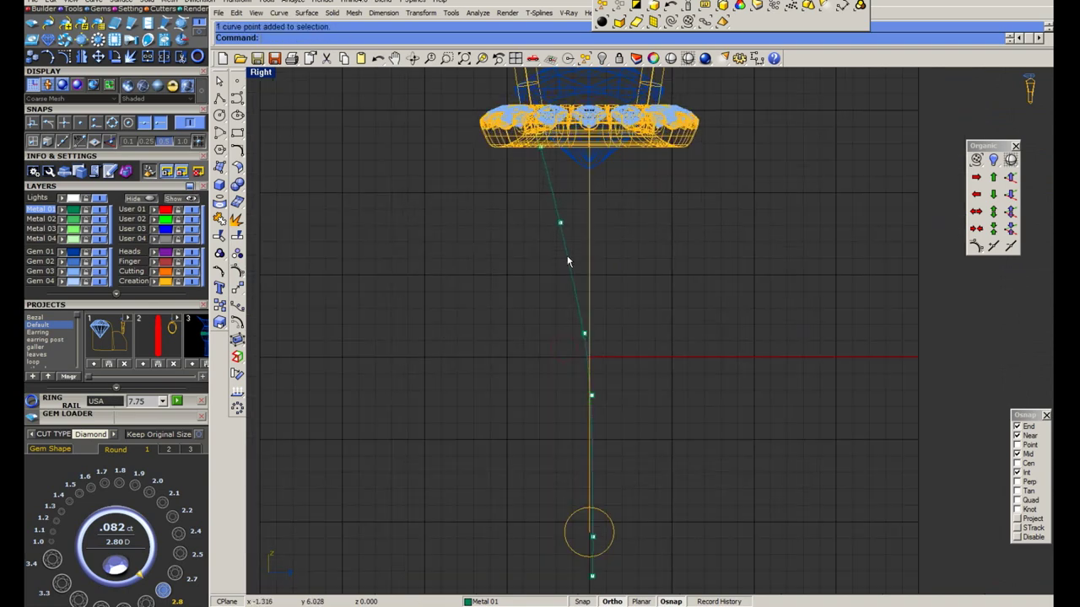
key("ctrl+s")
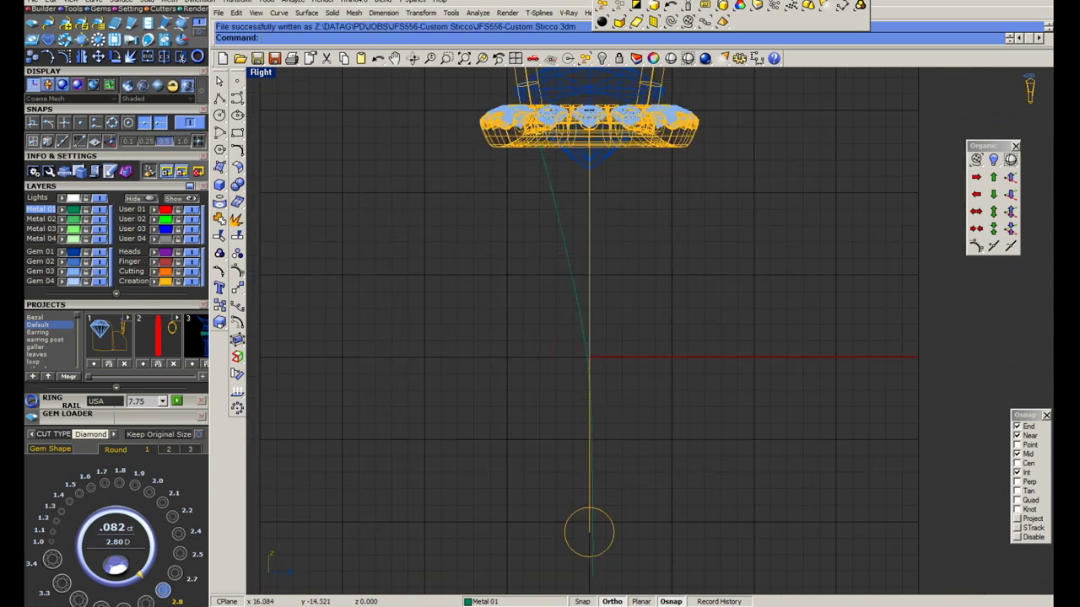
key("alt+Tab")
key("alt+Tab")
key("alt+Tab")
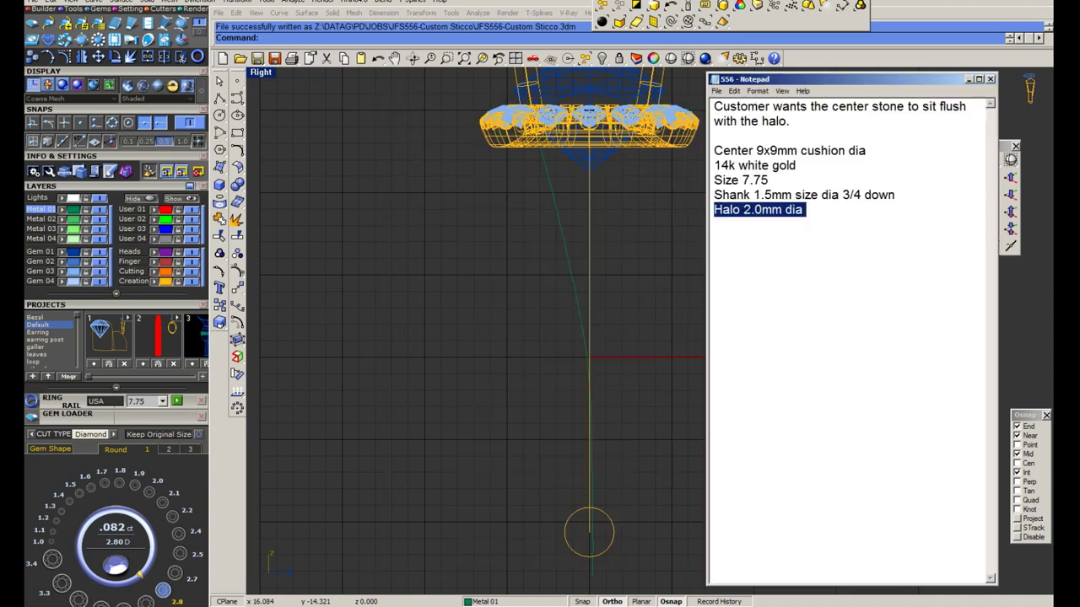
key("alt+Tab")
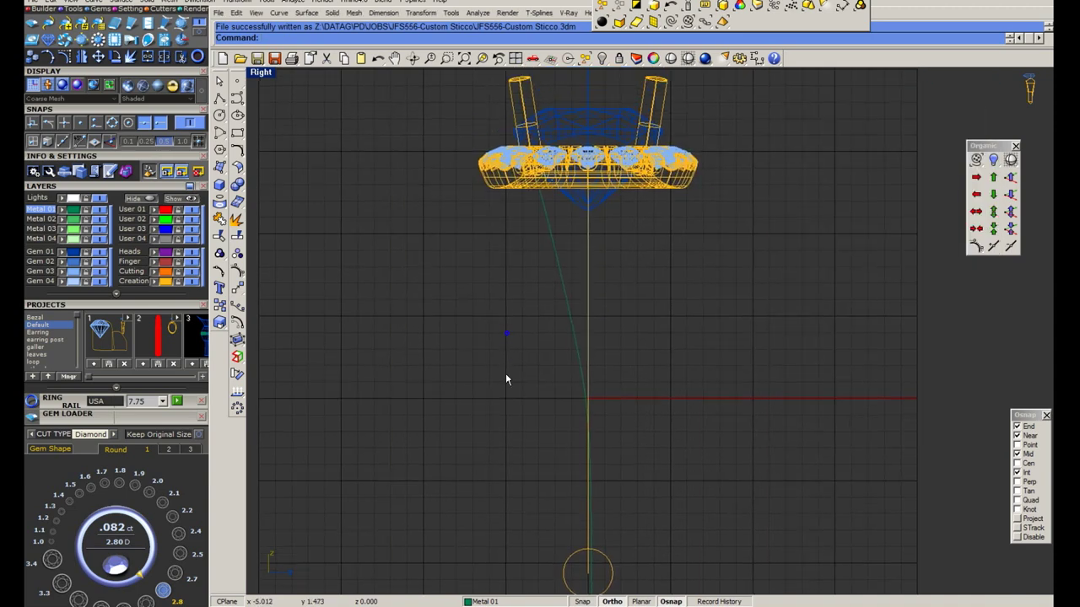
type("c")
key("Return")
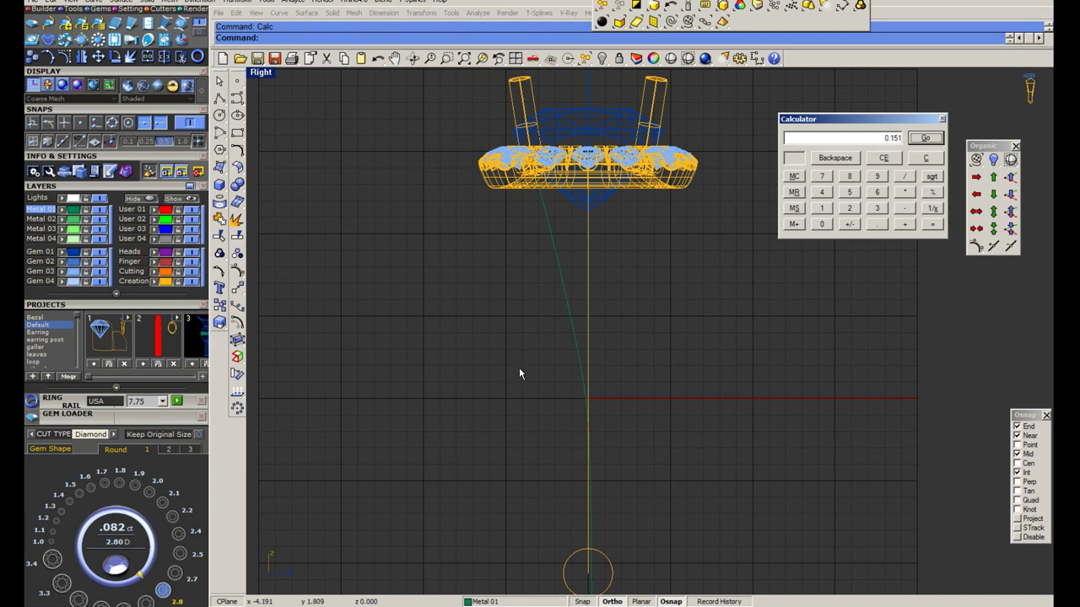
left_click(927, 159)
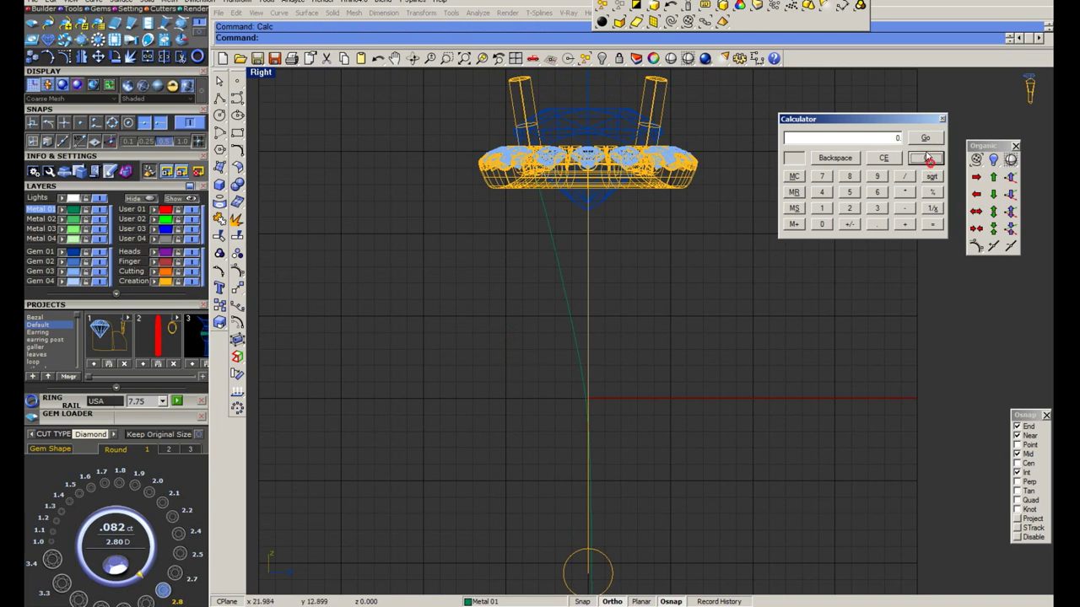
left_click(943, 119)
scroll(569, 328, "up", 3)
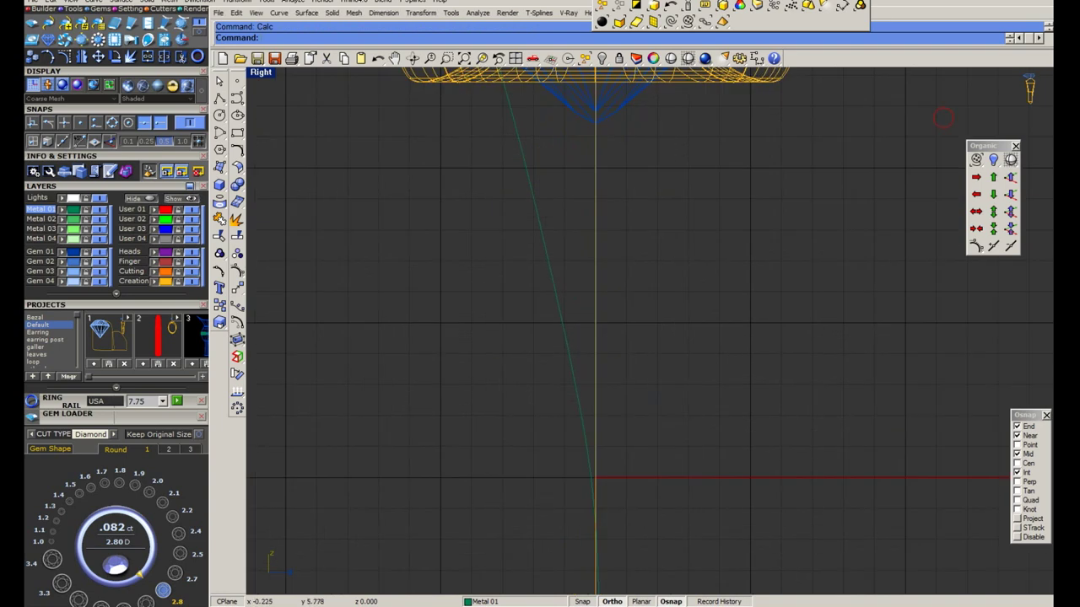
left_click(239, 150)
Try offsetting the shank curve, then undo the offset.
left_click(357, 156)
type("1.85")
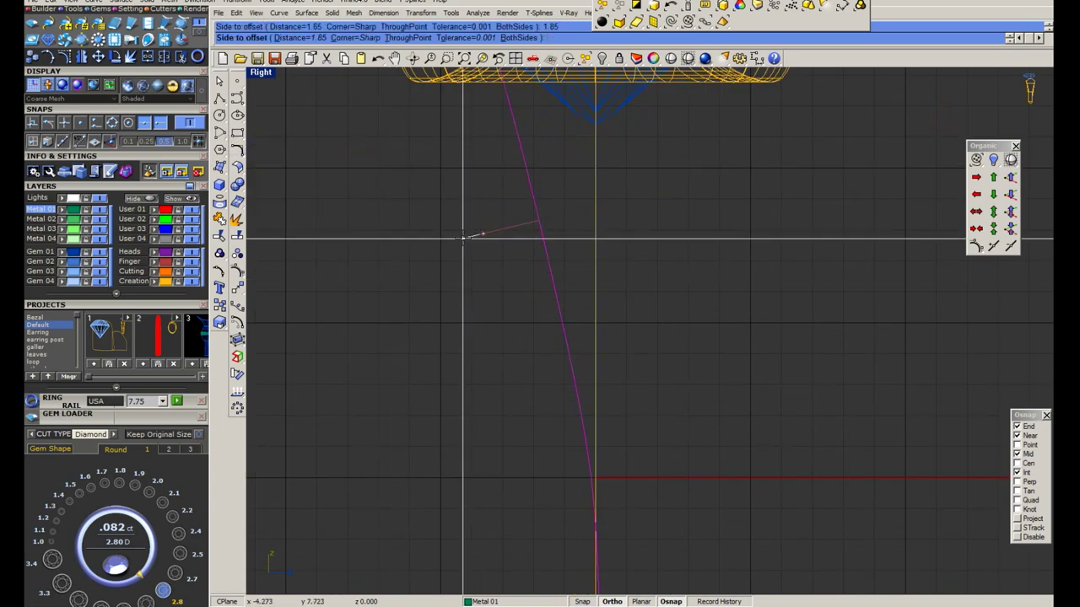
left_click(396, 278)
scroll(505, 261, "down", 2)
scroll(505, 262, "down", 2)
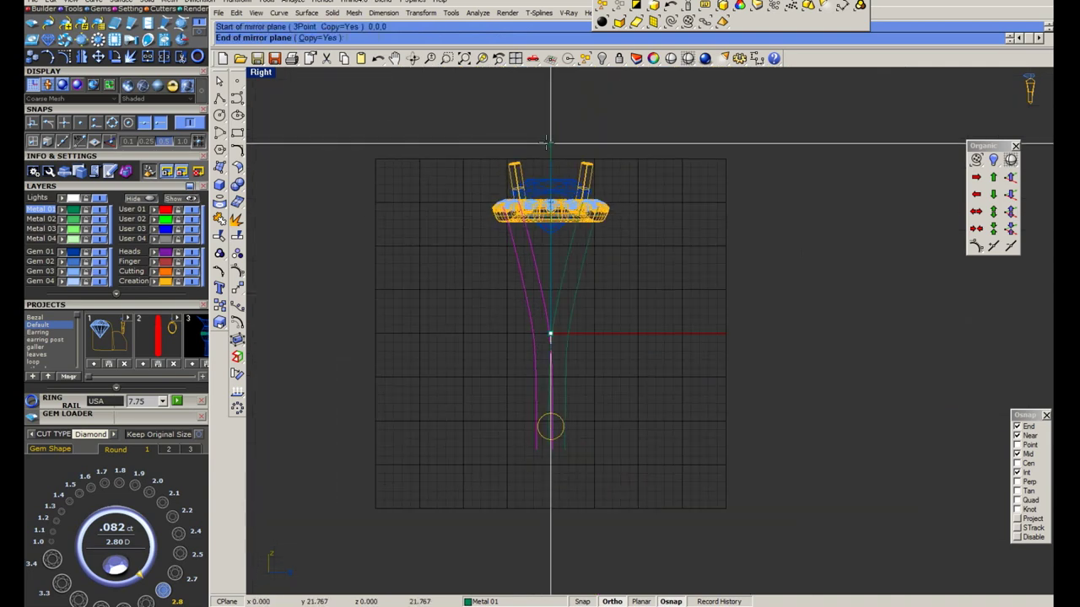
key("ctrl+z")
scroll(541, 292, "up", 2)
Show the shank curve's control points and nudge the selected points right several times.
left_click(506, 187)
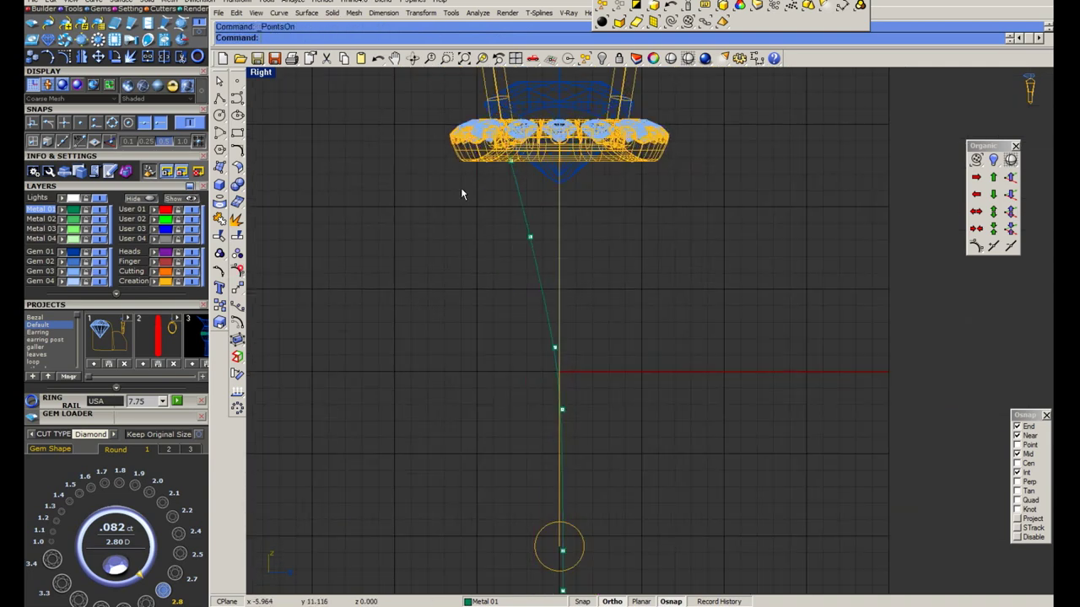
right_click_drag(460, 187, 458, 211)
scroll(543, 244, "up", 4)
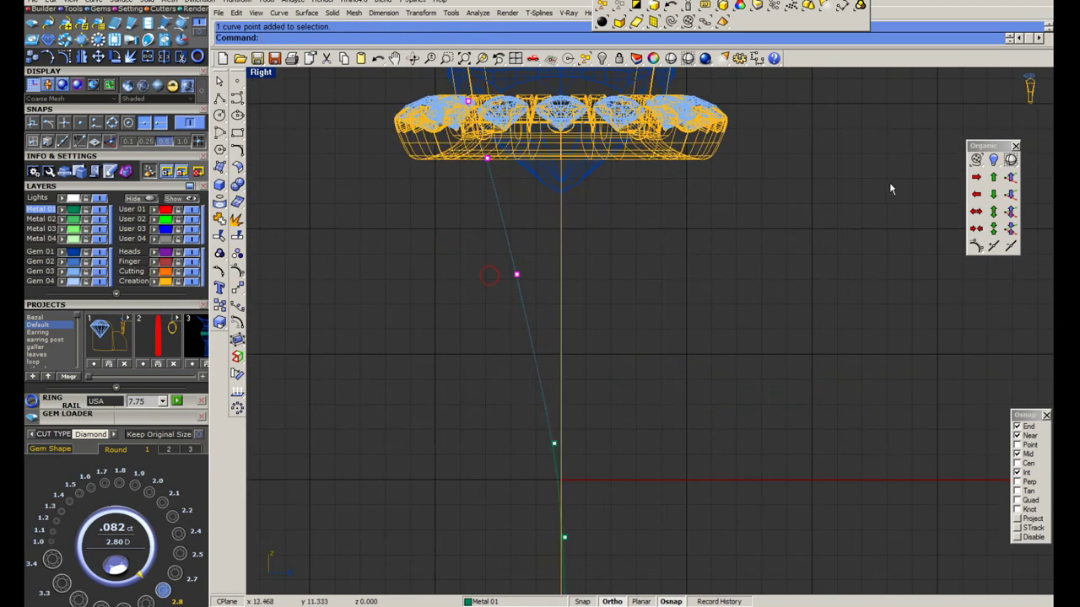
left_click(976, 177)
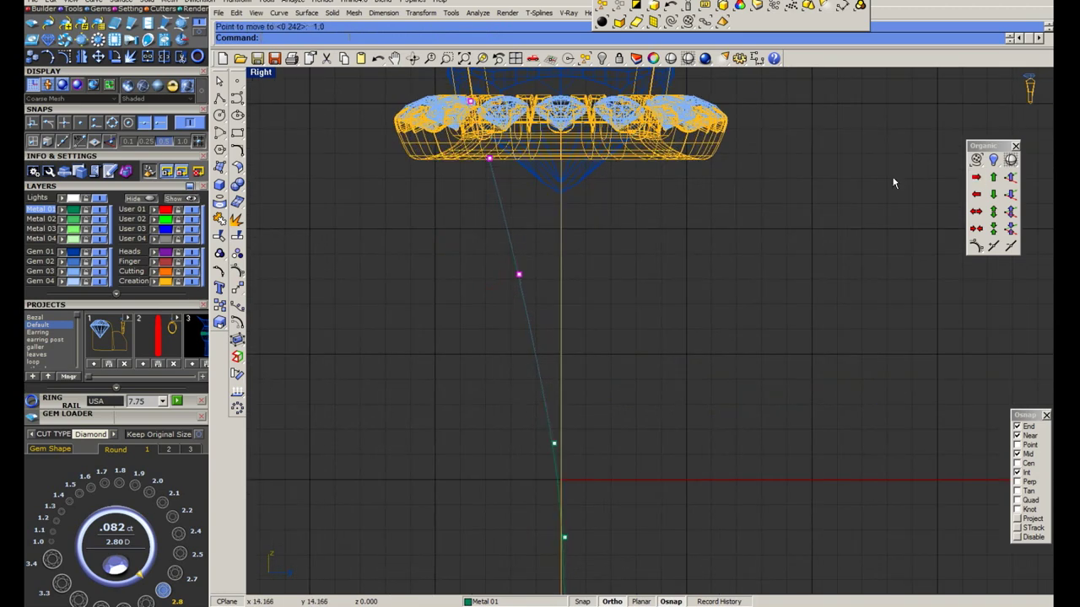
right_click(684, 331)
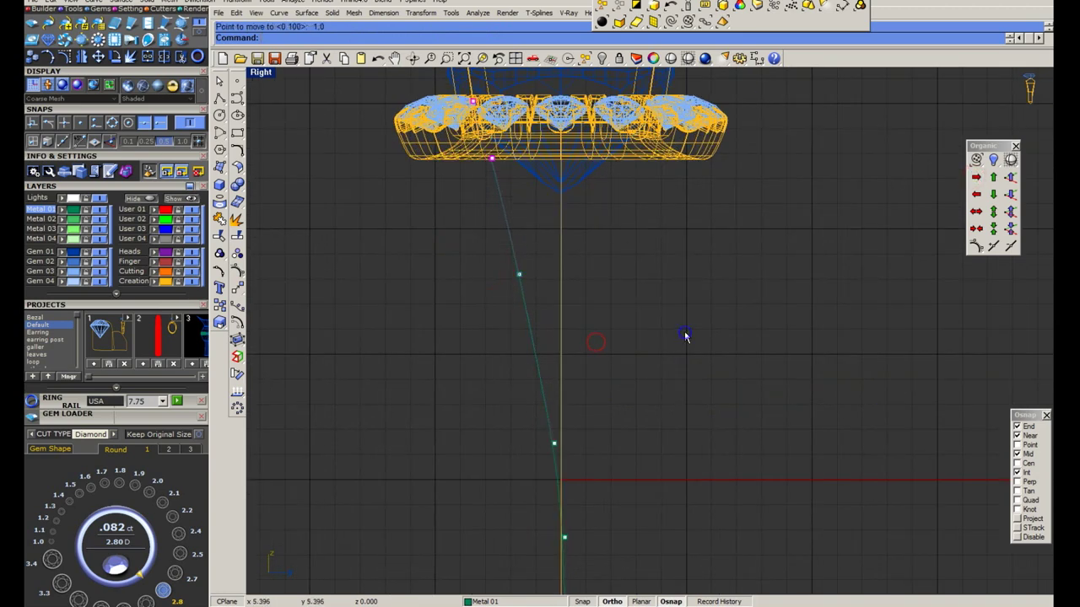
right_click(463, 222)
Move a single control point slightly upward to smooth the sweep.
left_click_drag(488, 251, 529, 285)
scroll(506, 270, "down", 2)
scroll(527, 337, "up", 1)
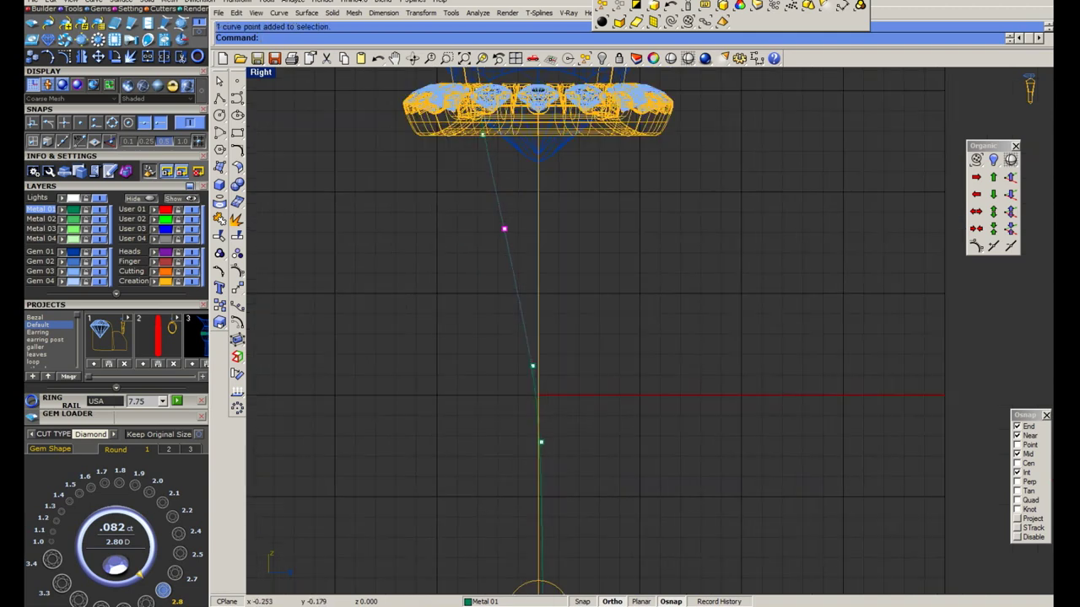
scroll(536, 369, "up", 1)
left_click_drag(532, 357, 603, 357)
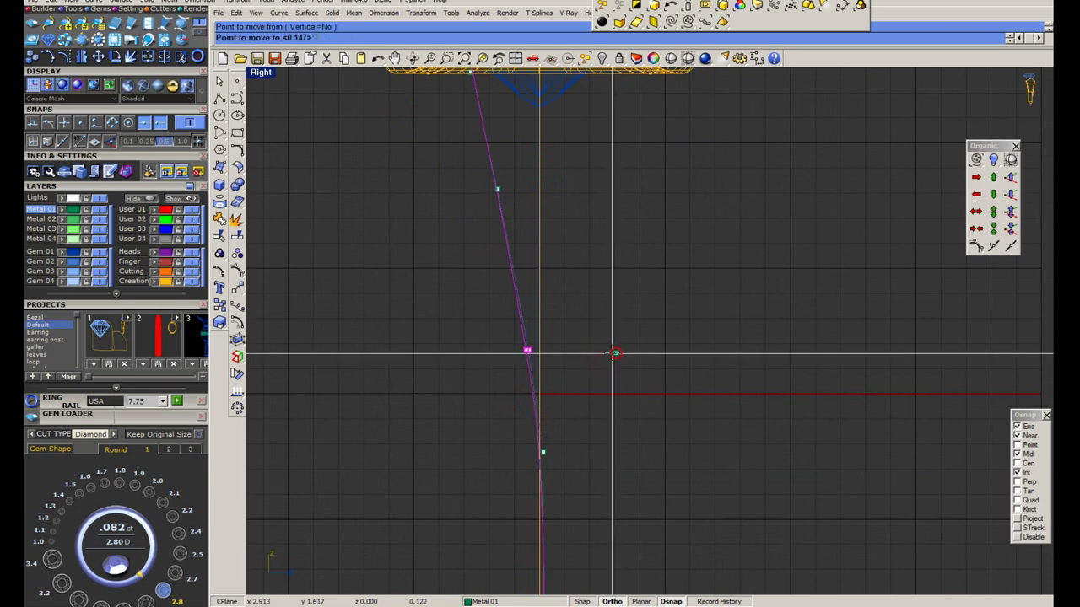
scroll(609, 361, "down", 2)
scroll(612, 352, "up", 2)
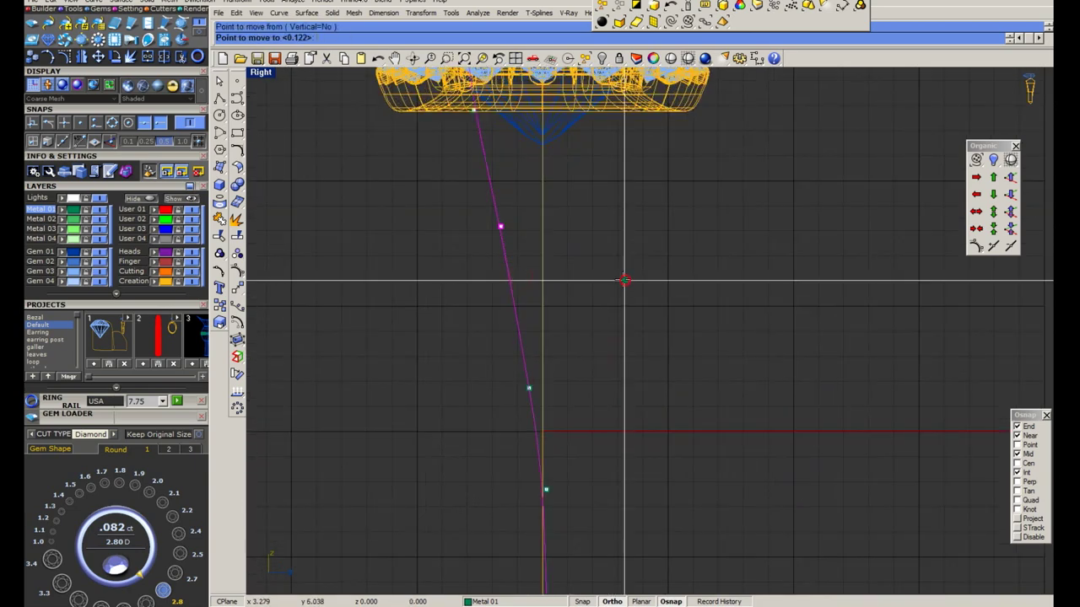
scroll(623, 280, "down", 2)
left_click(522, 254)
Save, then offset the shank profile curve to the outer side.
key("ctrl+s")
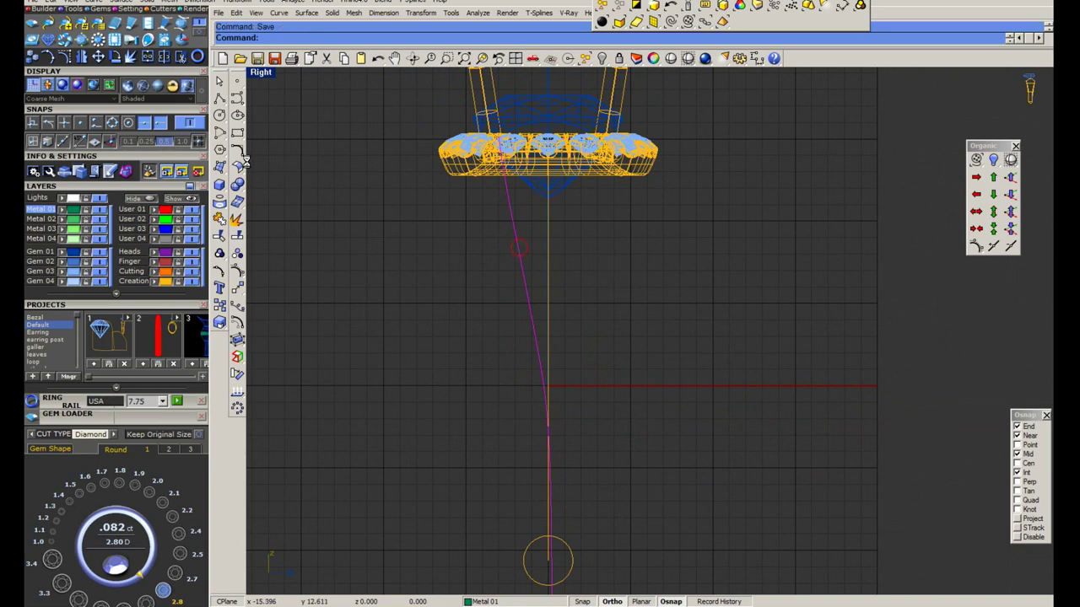
left_click(238, 151)
left_click(361, 174)
left_click(457, 309)
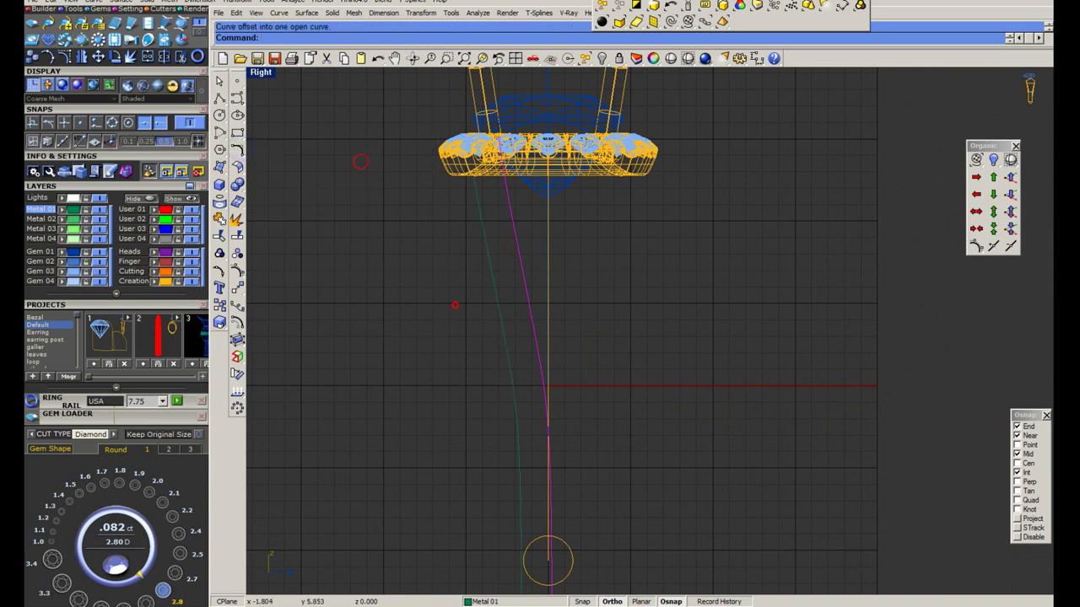
Mirror the shank curves across the centre line and pan to see the whole shank.
left_click(514, 274)
scroll(539, 278, "down", 3)
left_click(539, 279)
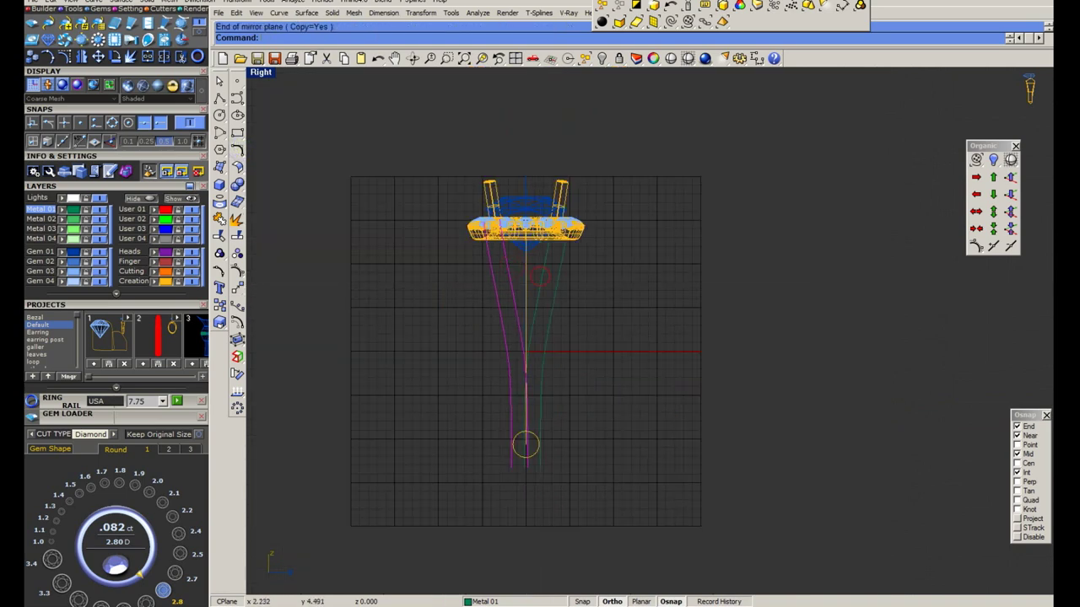
scroll(531, 342, "up", 2)
right_click_drag(545, 391, 537, 358)
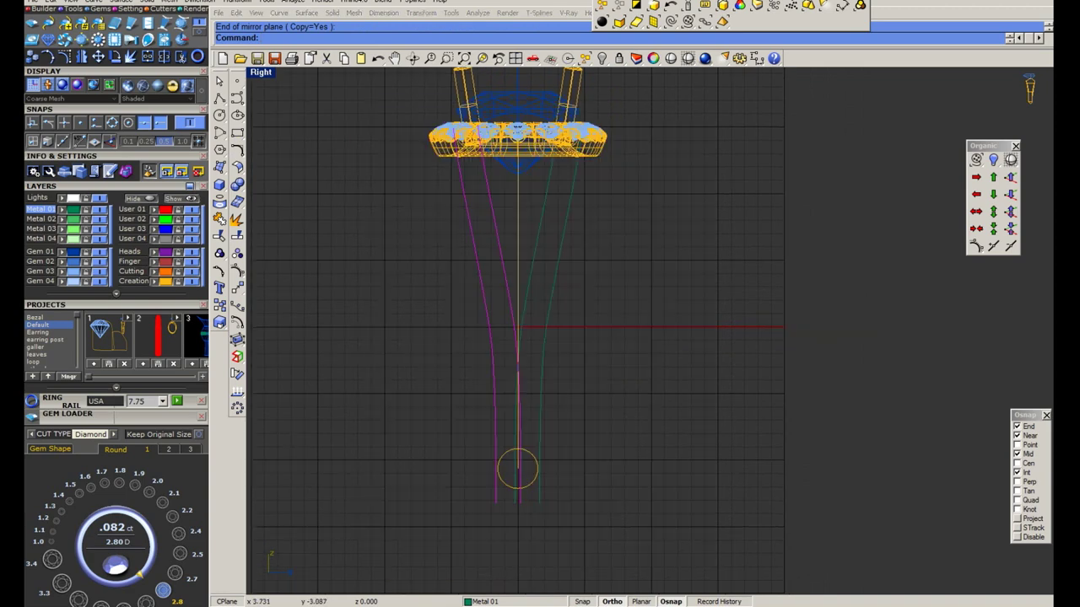
right_click_drag(549, 409, 545, 357)
Undo the trial mirrored copy and nudge a selected control point of the curve.
scroll(527, 261, "up", 1)
key("ctrl+z")
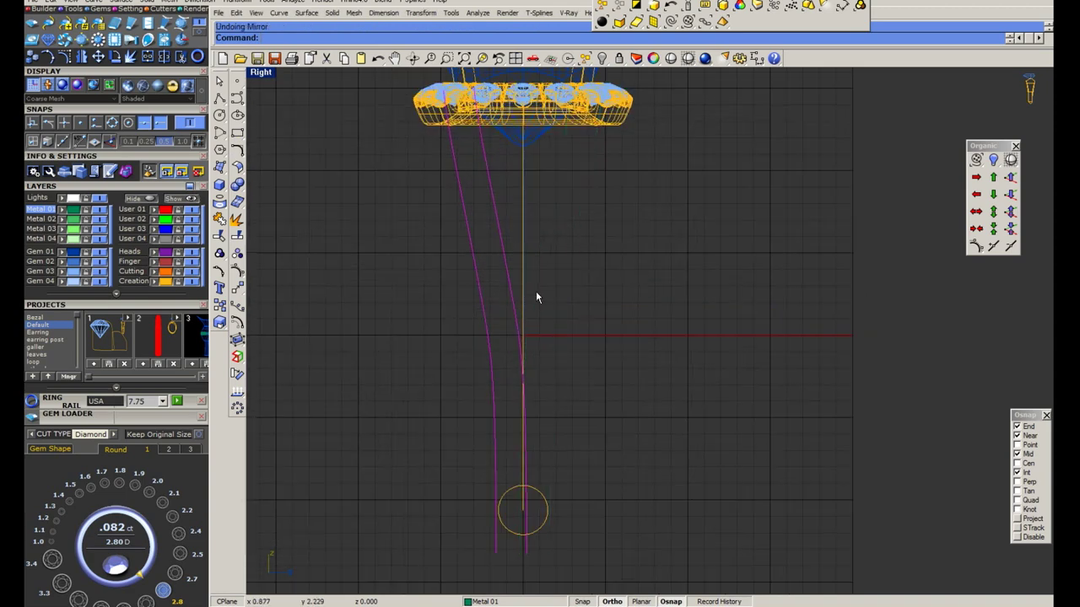
scroll(492, 240, "up", 1)
scroll(492, 240, "up", 1)
left_click(974, 246)
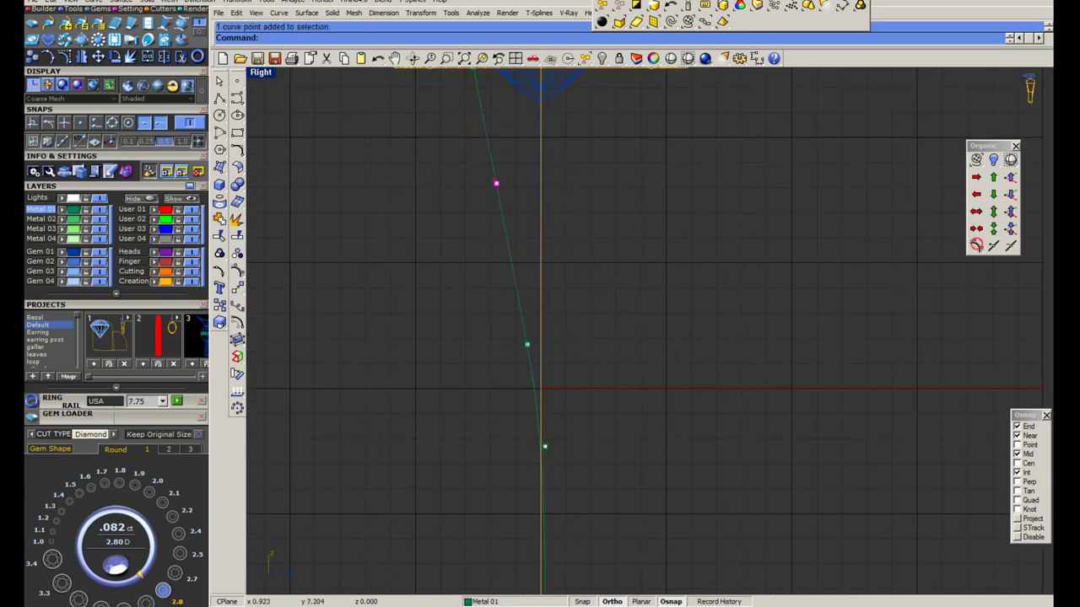
left_click(975, 178)
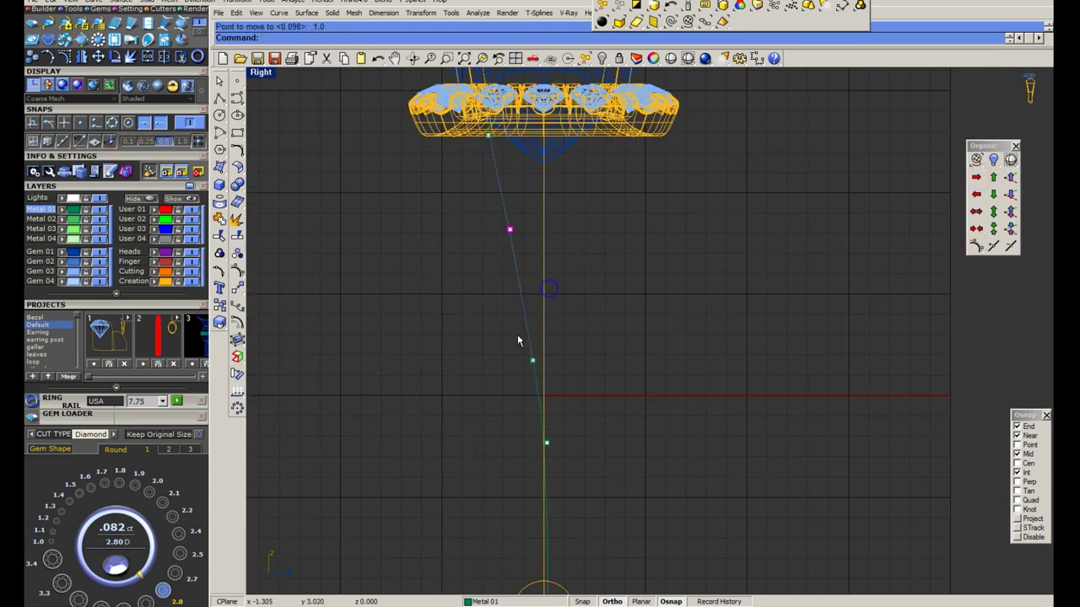
Move the lower and top control points of the side profile to a new position.
left_click(533, 360)
left_click(470, 167)
scroll(493, 265, "up", 1)
scroll(563, 273, "up", 1)
key("Return")
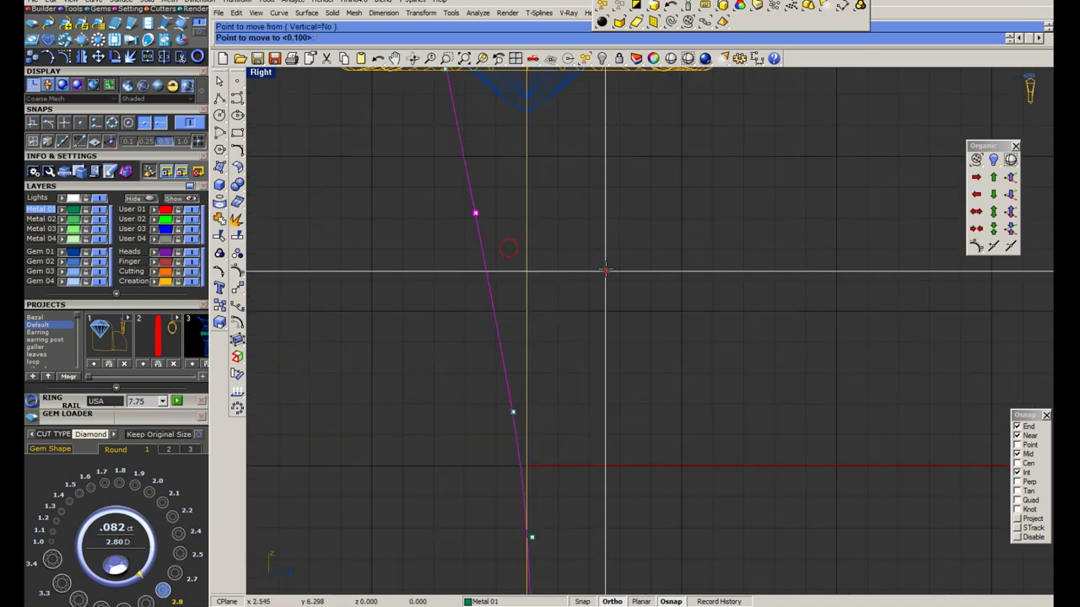
scroll(518, 241, "down", 2)
scroll(477, 238, "up", 1)
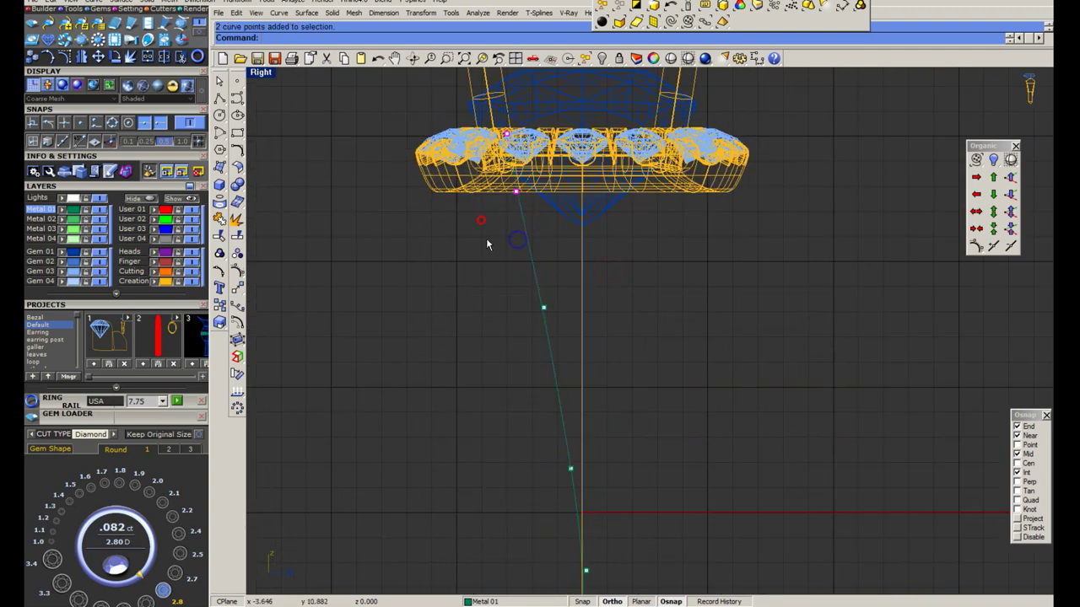
left_click(478, 239)
scroll(506, 246, "down", 1)
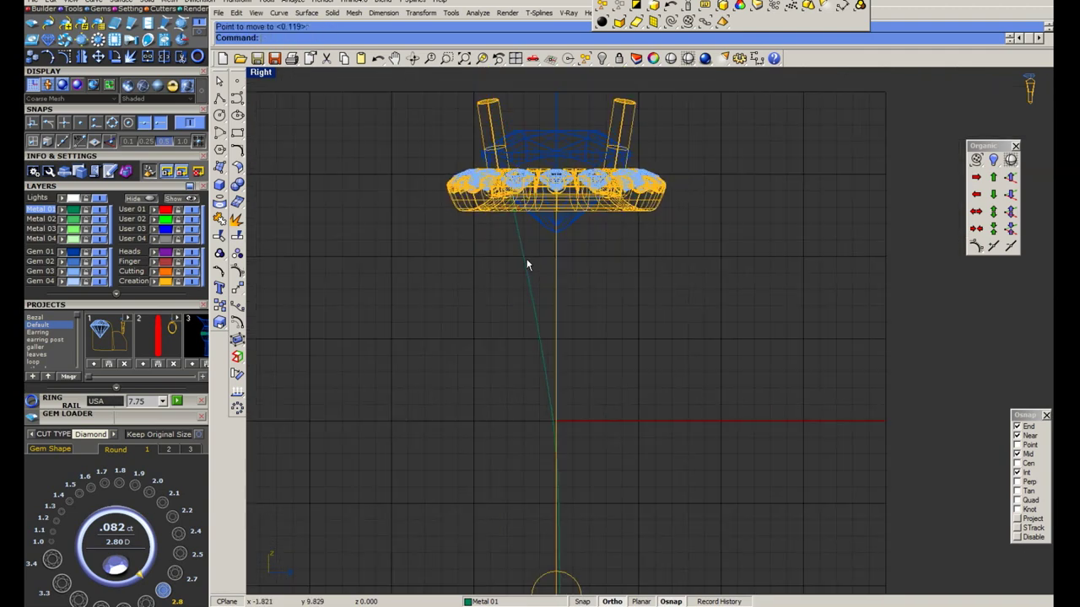
Offset the profile curve from the recent-commands list and mirror the curves across the centre.
right_click(441, 44)
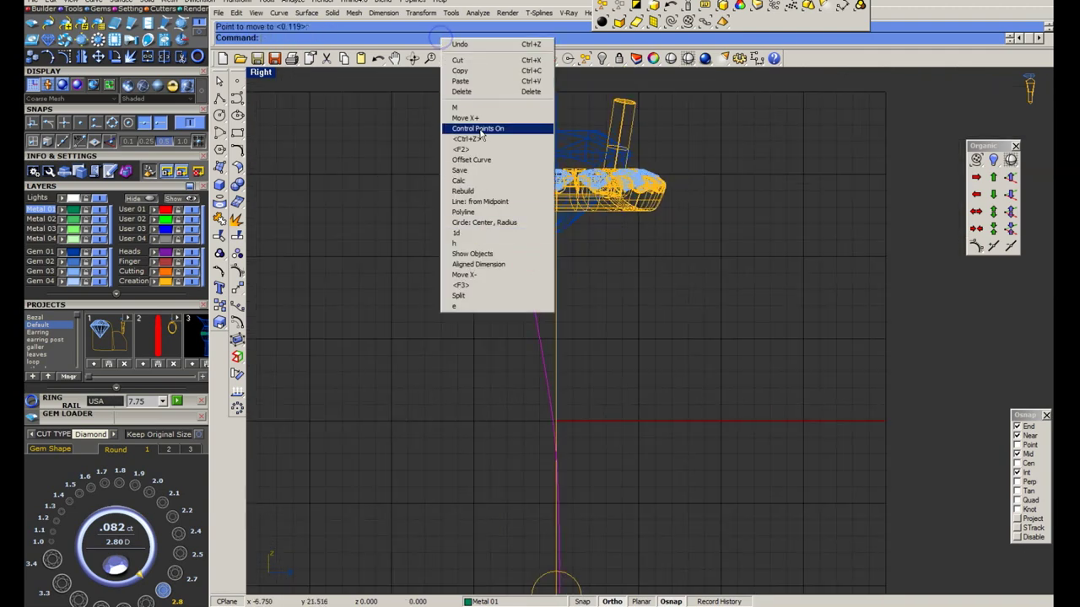
left_click(476, 170)
scroll(549, 337, "down", 1)
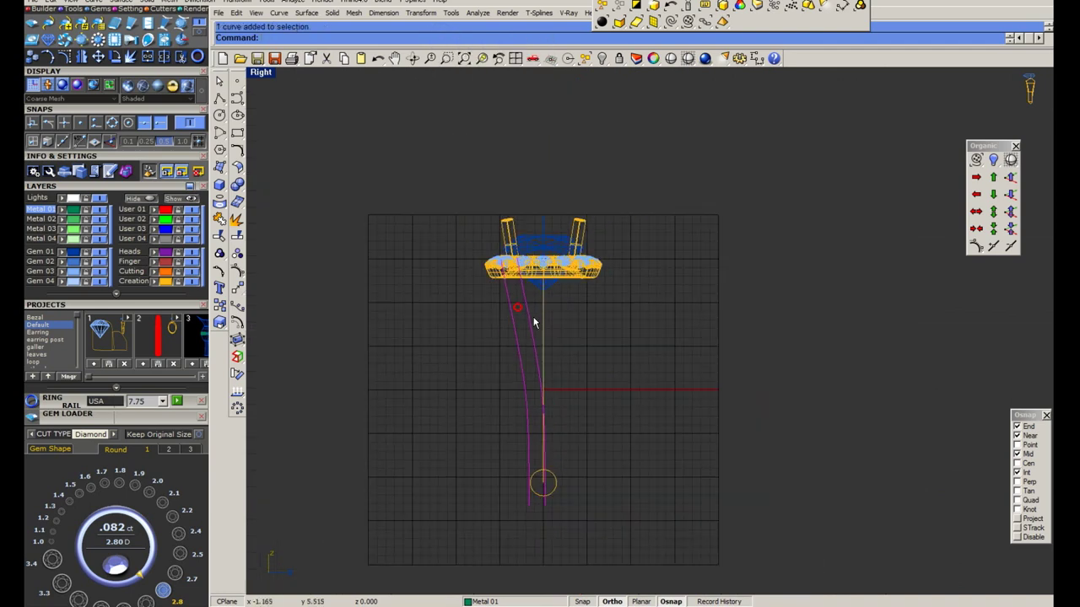
left_click(542, 386)
scroll(549, 367, "up", 1)
Undo the offset copies of the Right-view shank profile curve.
scroll(530, 341, "down", 1)
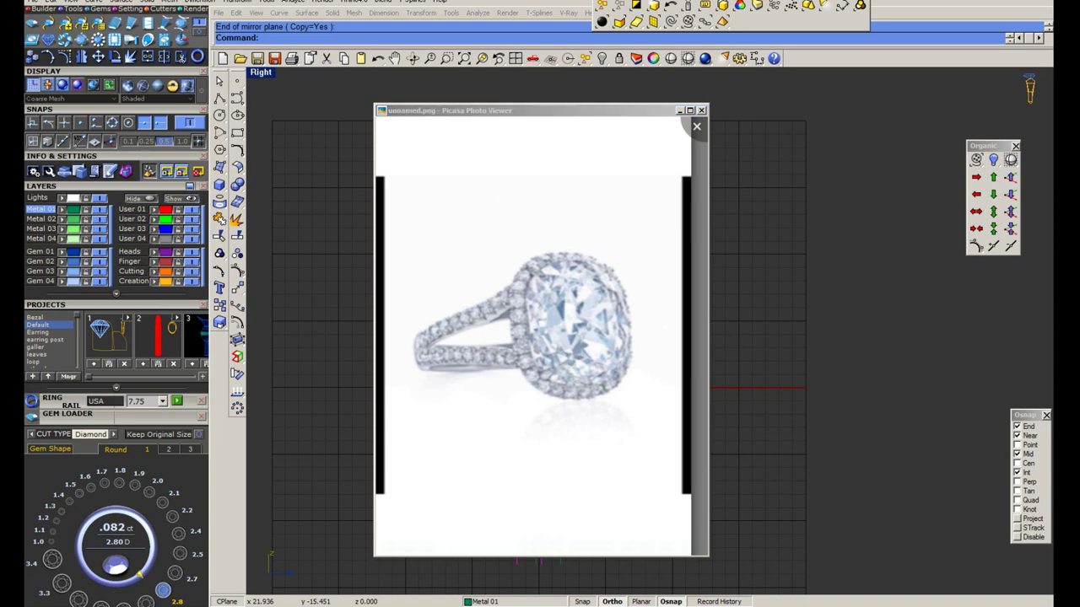
scroll(606, 390, "up", 1)
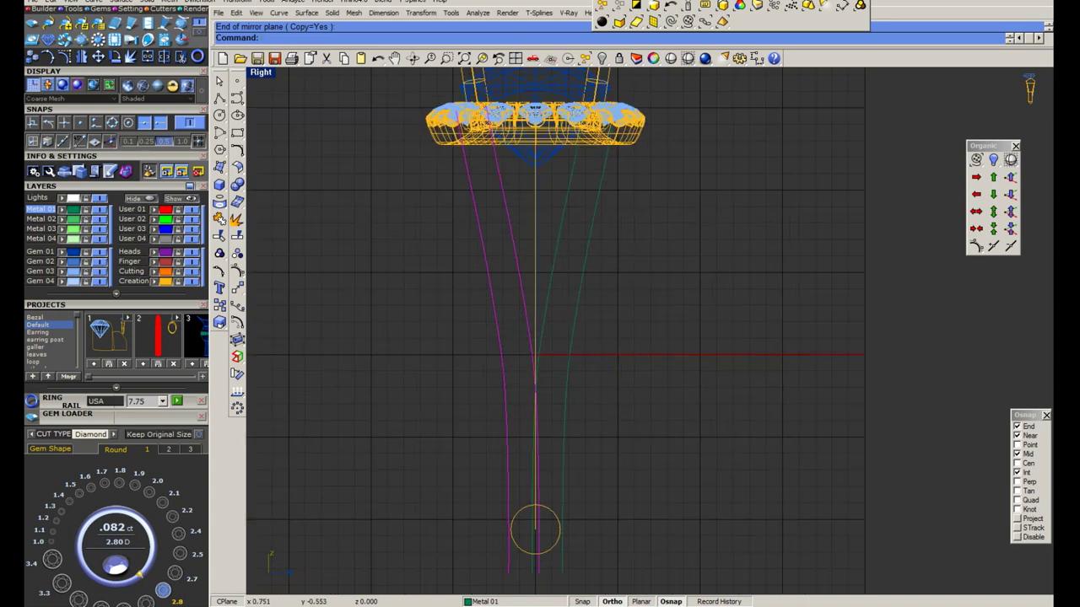
scroll(553, 362, "down", 1)
scroll(548, 370, "up", 2)
scroll(547, 373, "down", 2)
scroll(547, 363, "up", 1)
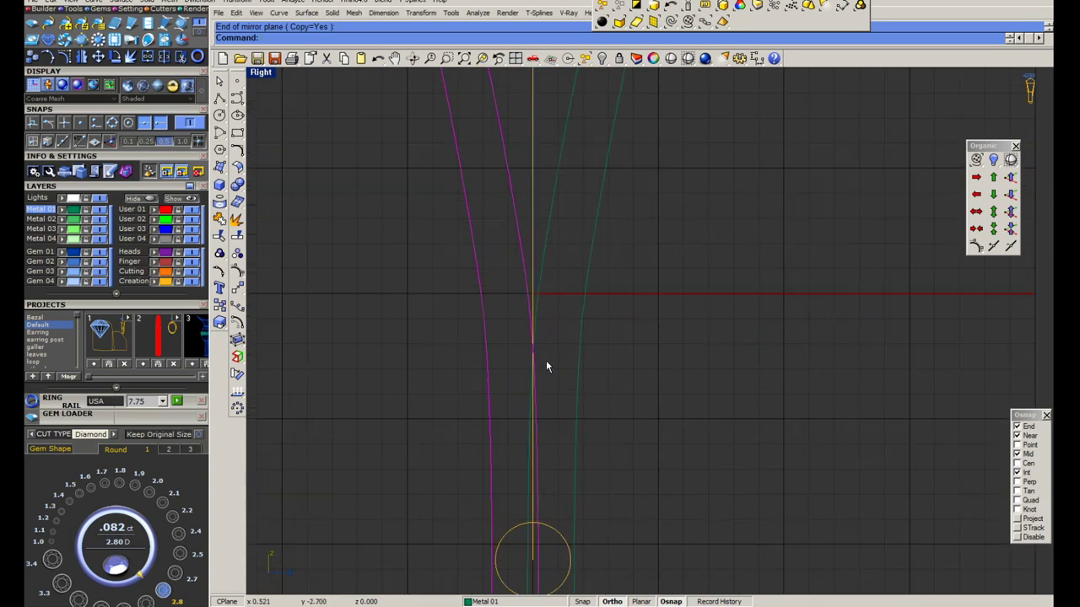
scroll(546, 365, "up", 1)
scroll(546, 360, "down", 1)
scroll(546, 360, "down", 1)
scroll(544, 354, "up", 1)
key("ctrl+z")
scroll(544, 363, "up", 1)
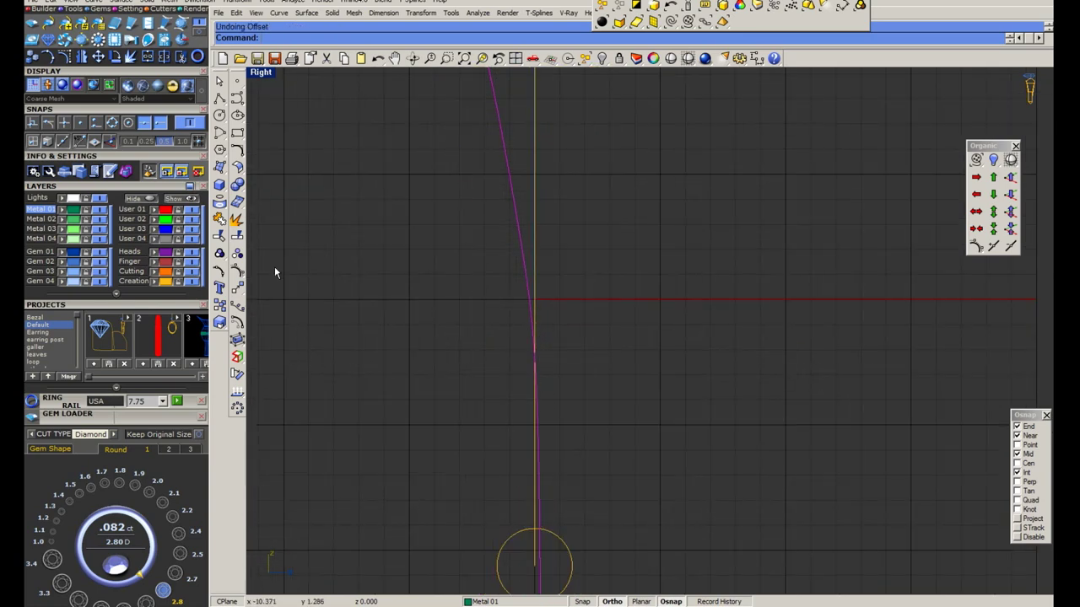
Reshape the profile curve by moving one of its control points down.
left_click(237, 270)
left_click(540, 356)
left_click(596, 353)
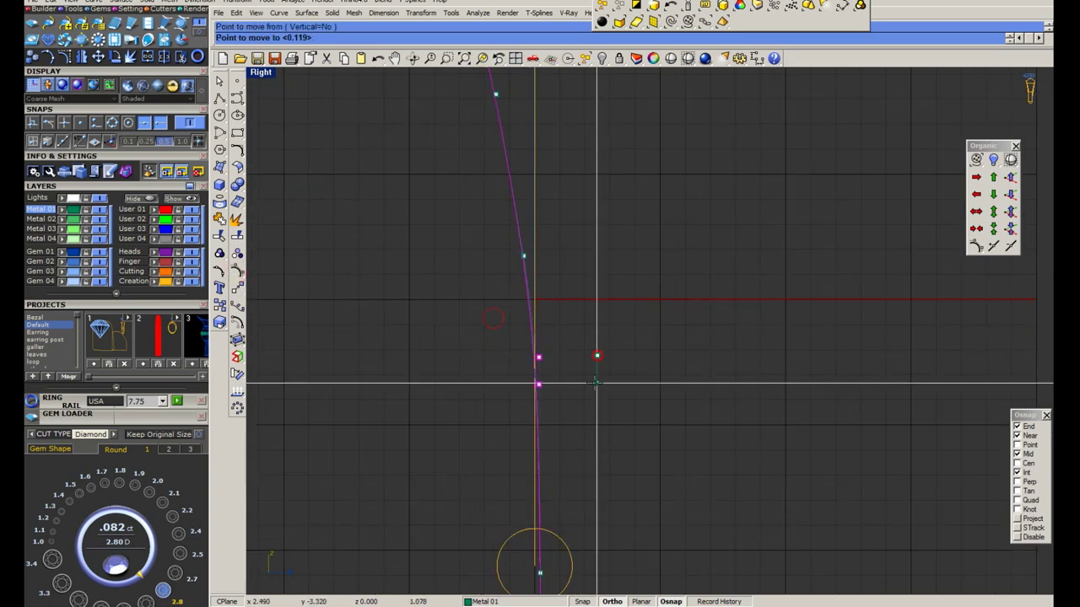
scroll(573, 359, "down", 3)
scroll(571, 369, "up", 2)
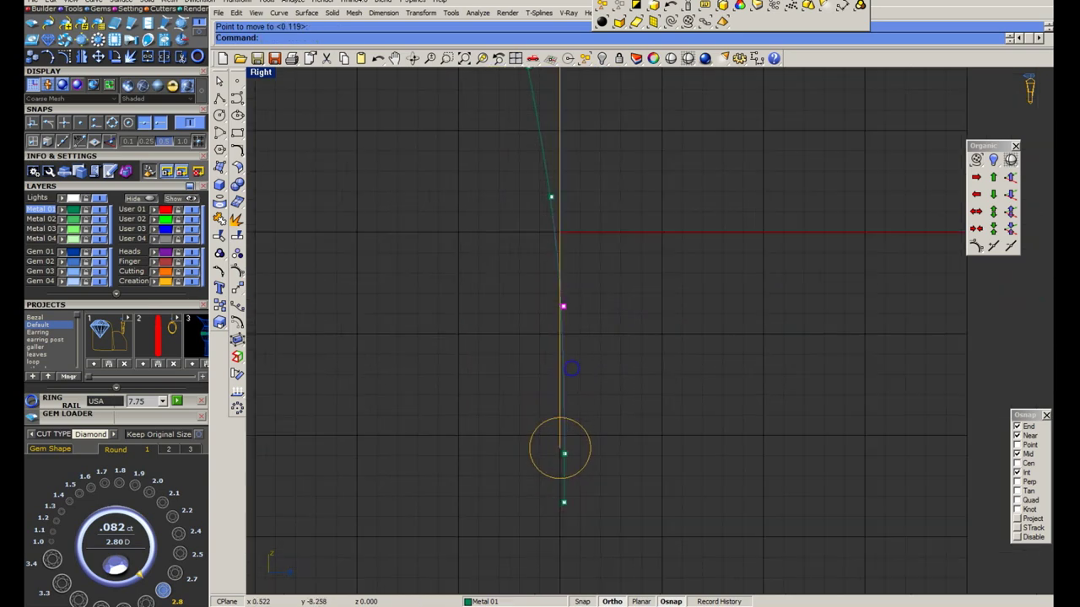
scroll(575, 318, "up", 3)
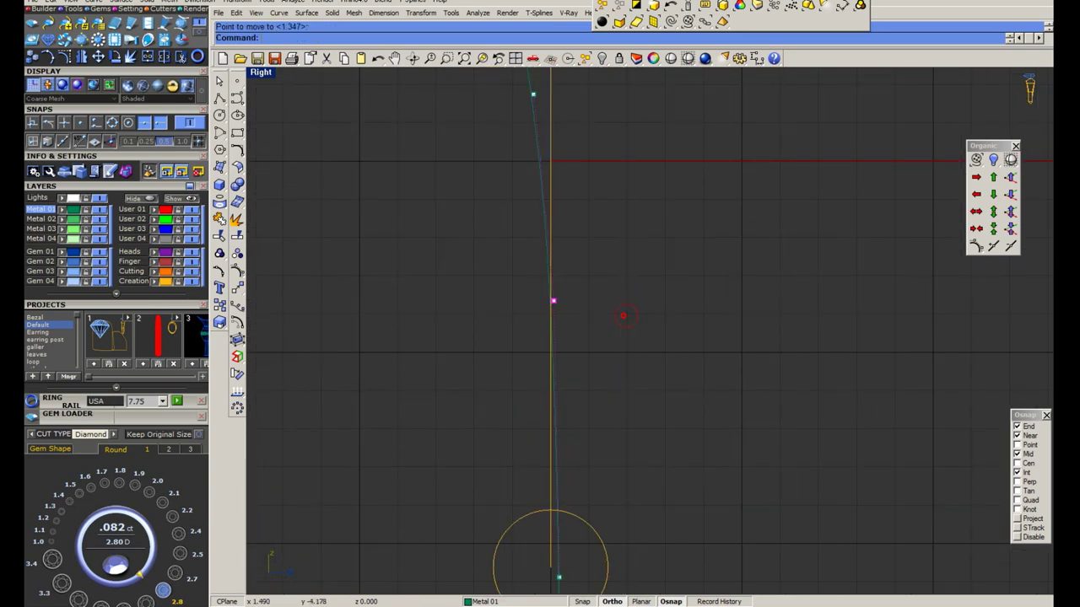
scroll(576, 346, "down", 3)
scroll(576, 355, "down", 2)
scroll(559, 275, "up", 2)
scroll(559, 274, "up", 1)
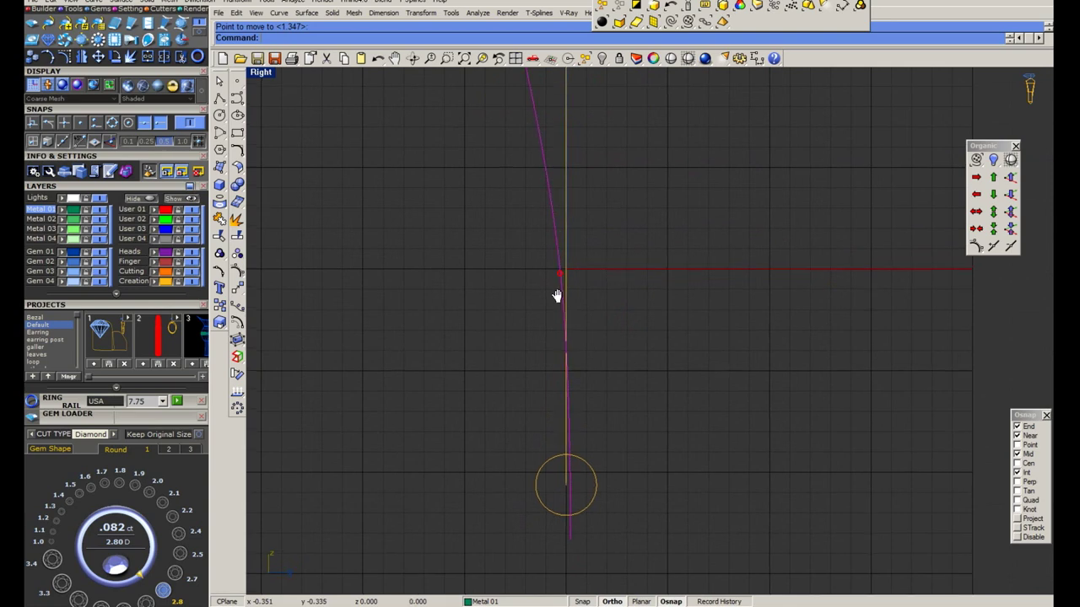
scroll(559, 274, "up", 1)
Offset the reshaped profile curve again.
left_click(240, 151)
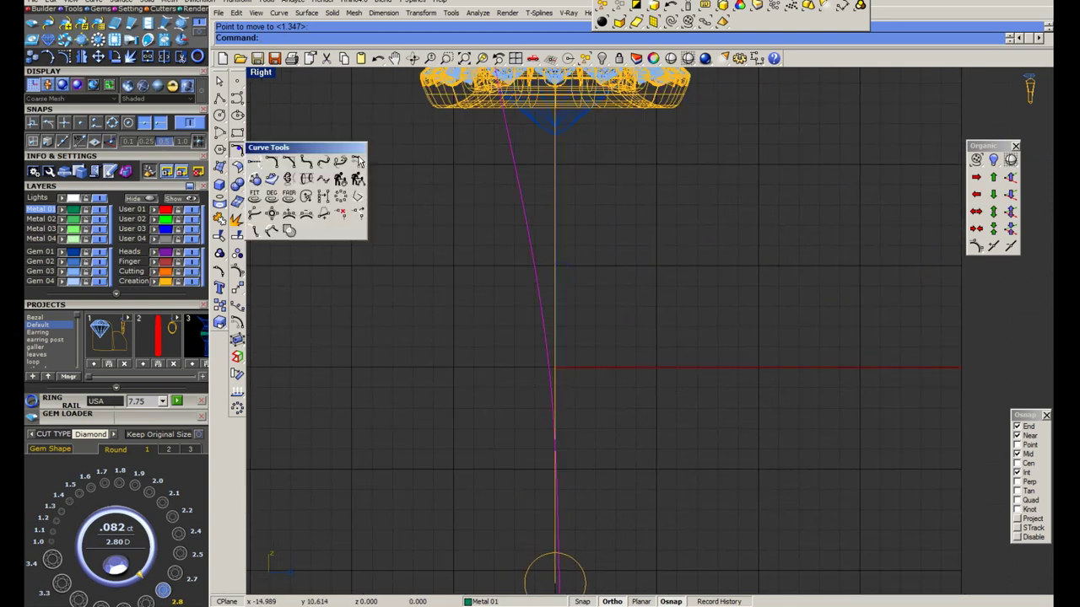
left_click(356, 165)
scroll(557, 198, "down", 1)
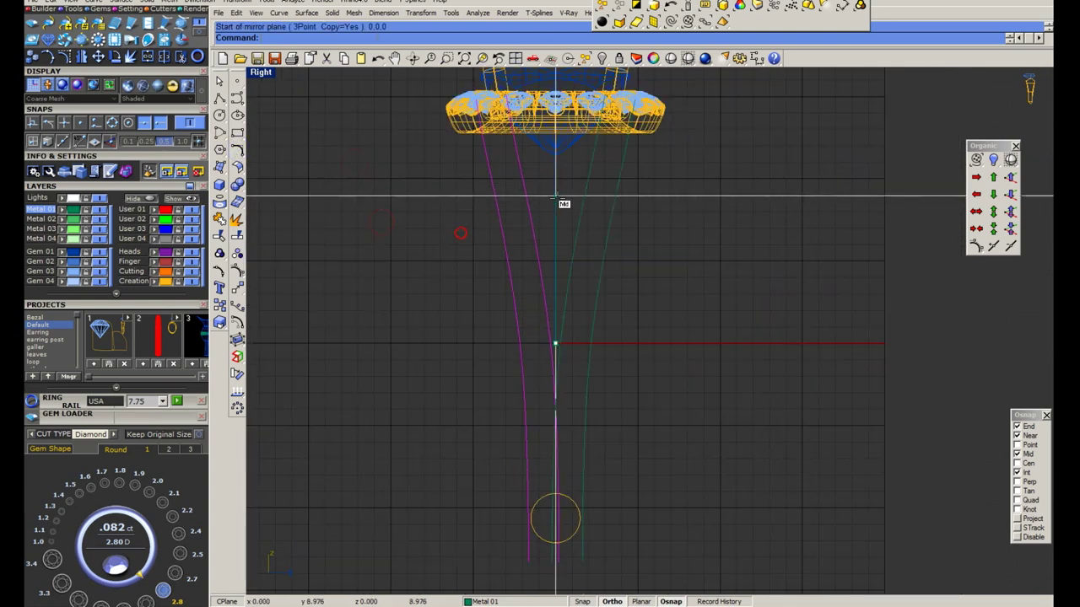
scroll(624, 291, "down", 3)
Undo the mirrored copies of the shank curves.
key("ctrl+z")
scroll(624, 291, "up", 3)
scroll(579, 304, "up", 2)
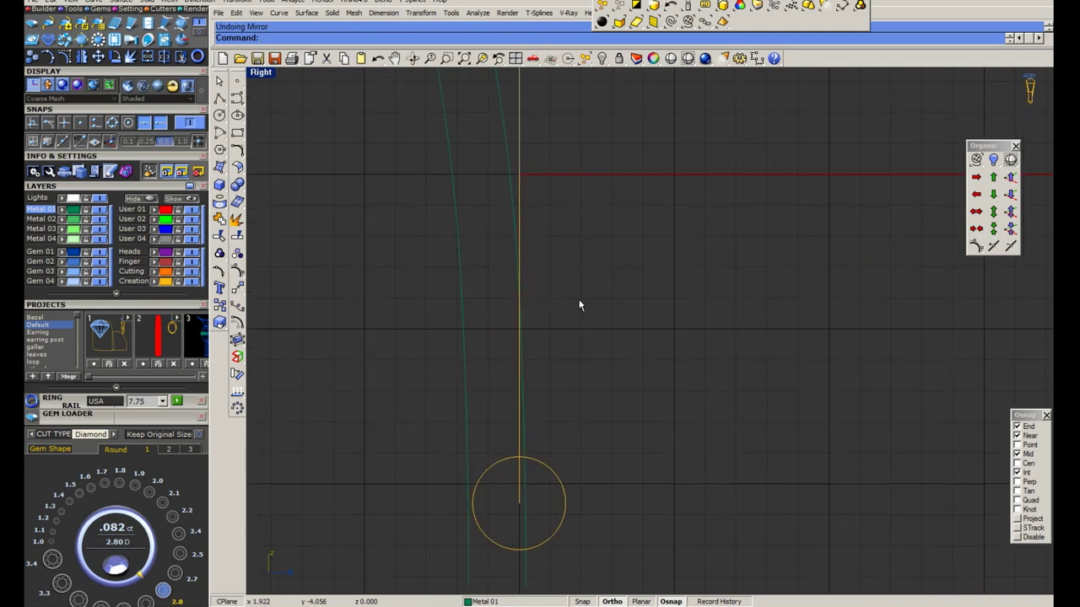
scroll(579, 304, "down", 1)
Close the bottom ends with a short line, join all three curves, then select the Front-view shank.
left_click(218, 99)
left_click(504, 487)
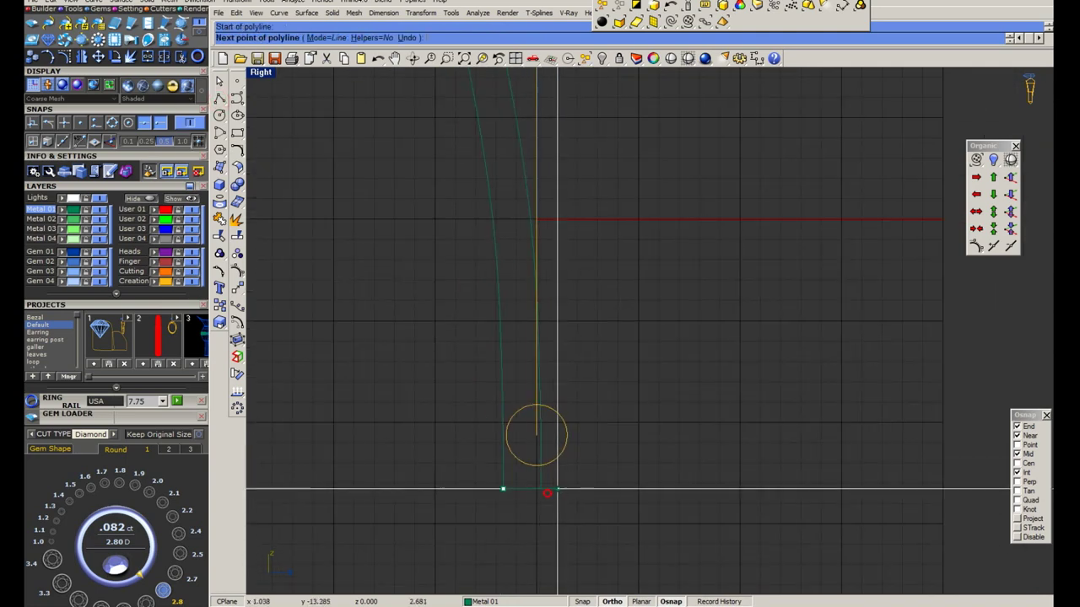
left_click(537, 487)
key("Return")
scroll(561, 474, "down", 2)
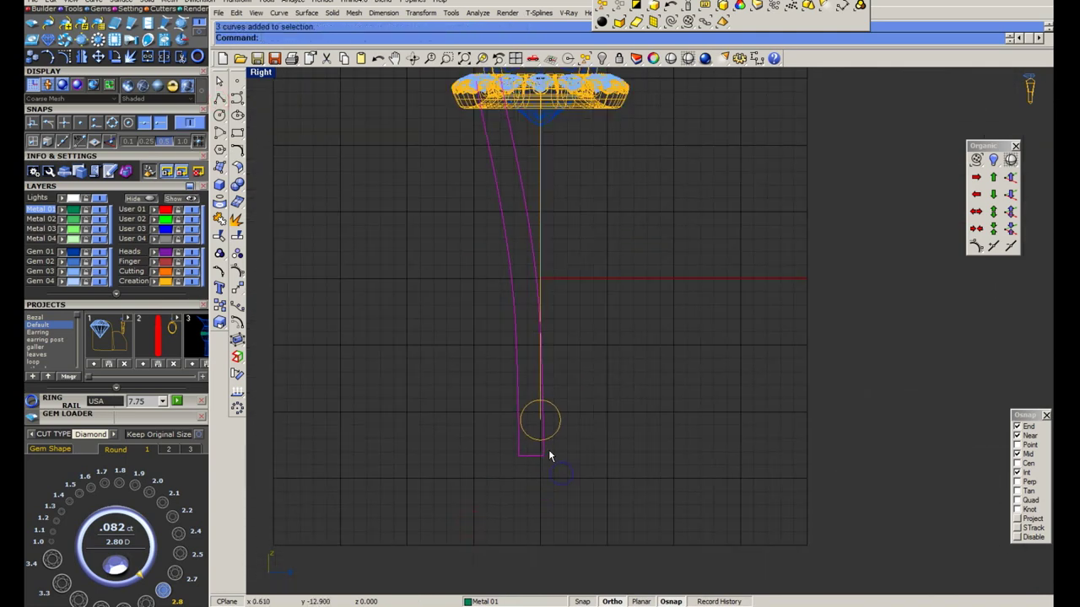
key("ctrl+j")
double_click(261, 72)
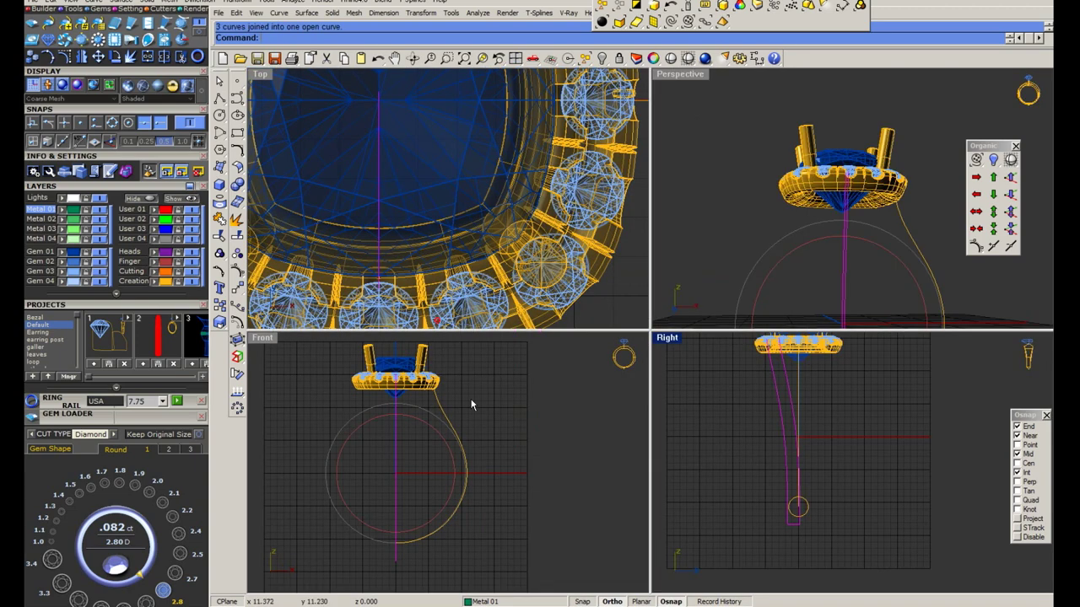
left_click(442, 435)
Maximize the Front view, save the model, and offset the right shank curve.
double_click(258, 339)
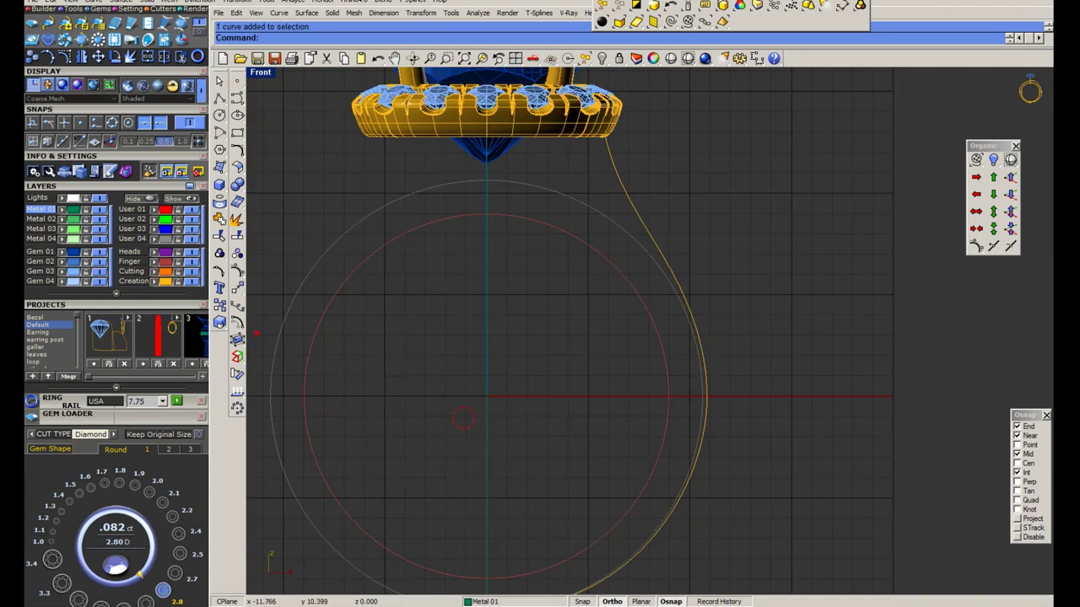
key("ctrl+s")
left_click(240, 152)
left_click(358, 161)
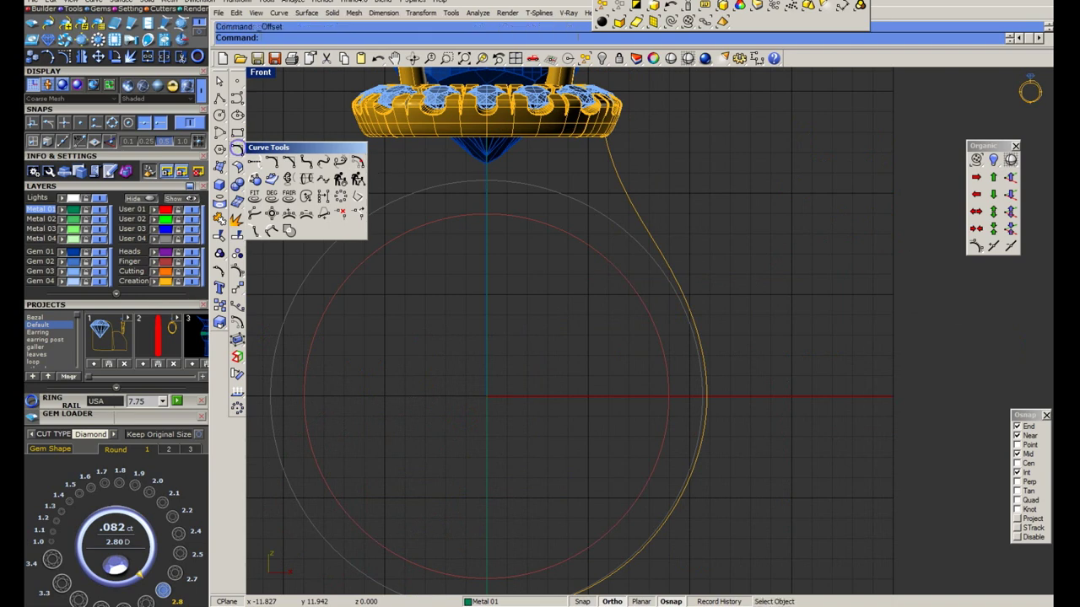
scroll(546, 187, "up", 2)
left_click(661, 193)
Place a 1.5 mm round gem in the Front view and dimension its height.
right_click_drag(616, 198, 593, 257)
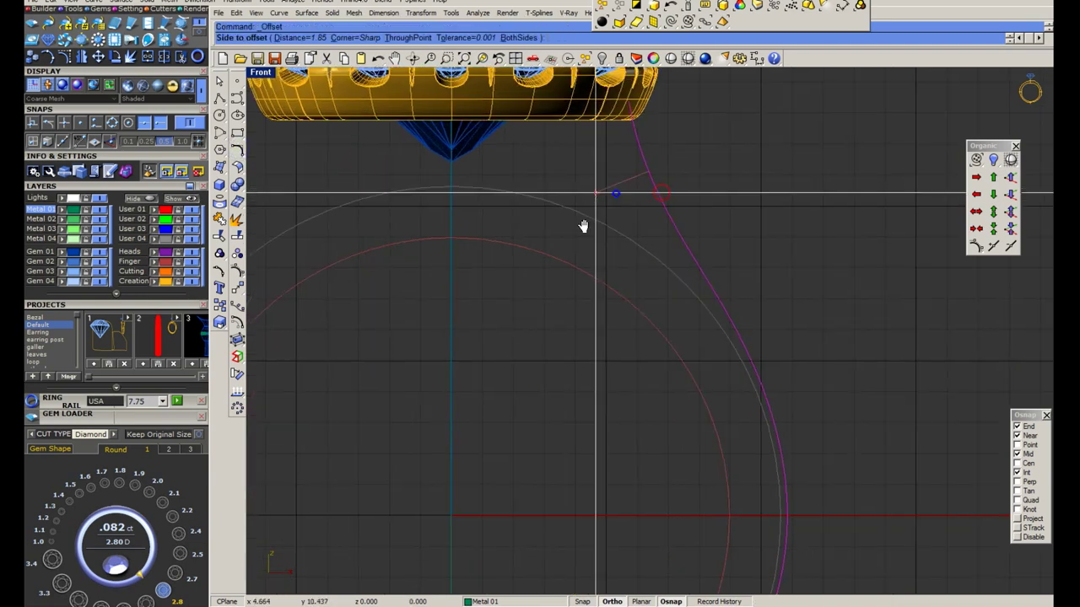
left_click(108, 468)
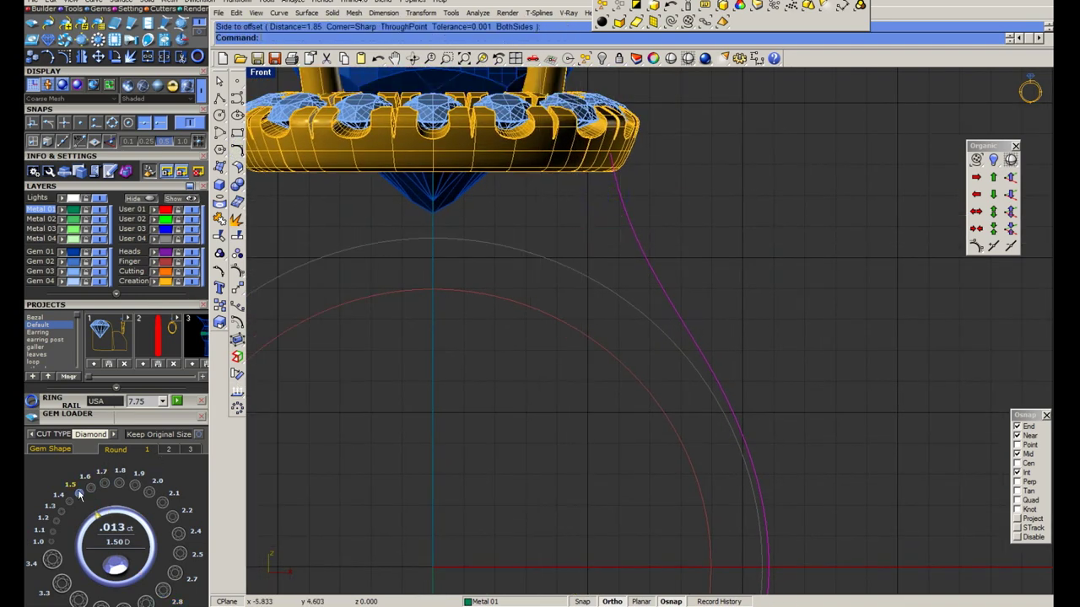
left_click(79, 495)
middle_click(446, 452)
left_click(422, 462)
scroll(441, 388, "up", 3)
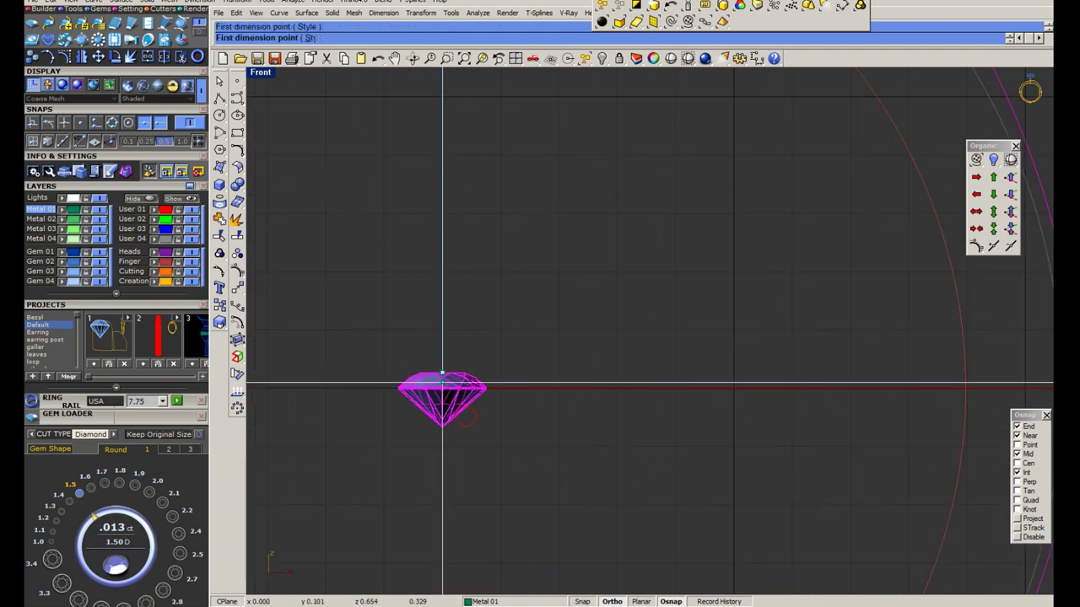
left_click(442, 372)
left_click(442, 426)
left_click(397, 405)
scroll(509, 451, "down", 3)
scroll(595, 333, "up", 4)
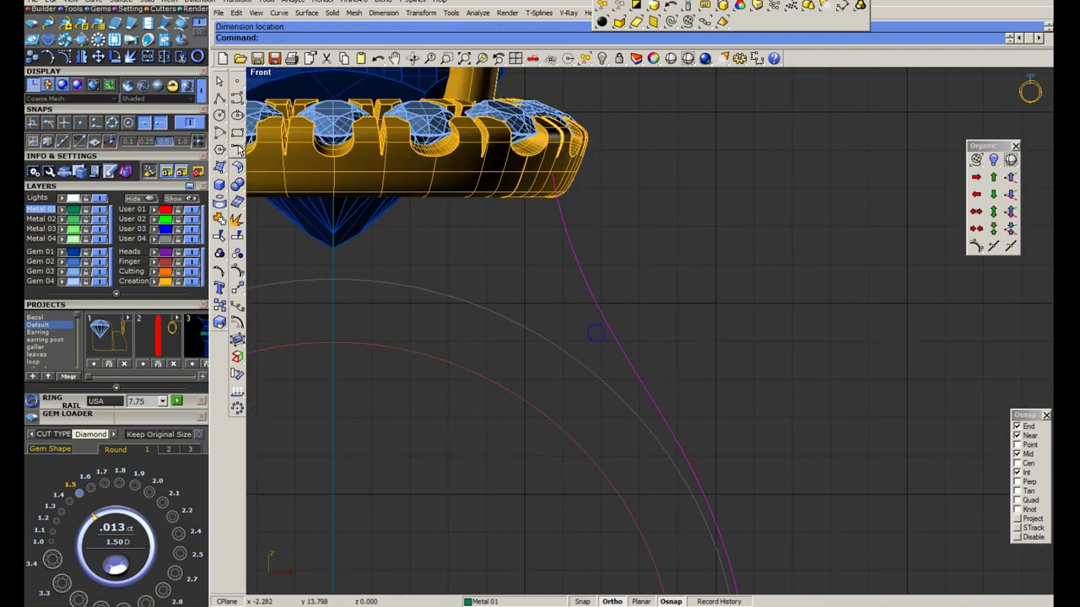
Create an offset copy of the shank curve.
left_click(239, 148)
left_click(348, 166)
scroll(489, 248, "up", 1)
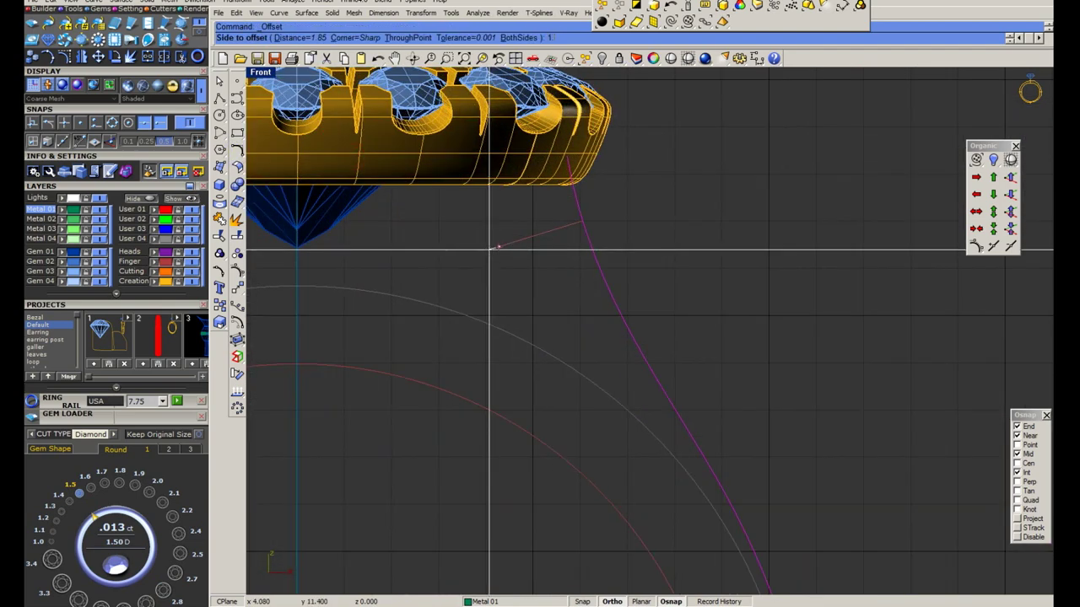
left_click(492, 246)
scroll(568, 234, "down", 2)
scroll(590, 282, "up", 2)
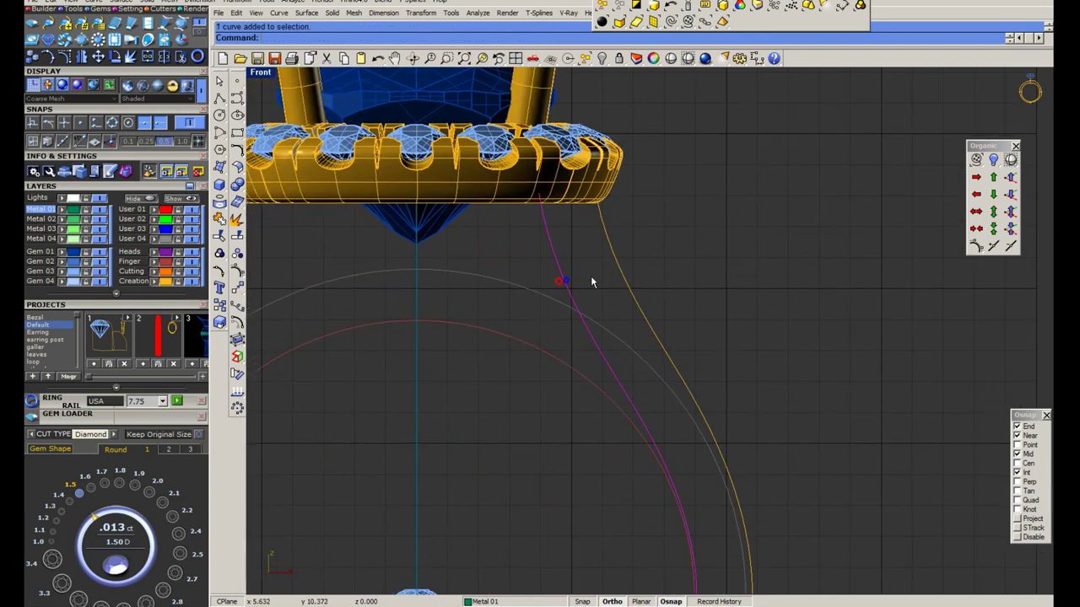
scroll(591, 278, "up", 1)
scroll(549, 222, "down", 3)
scroll(512, 292, "down", 1)
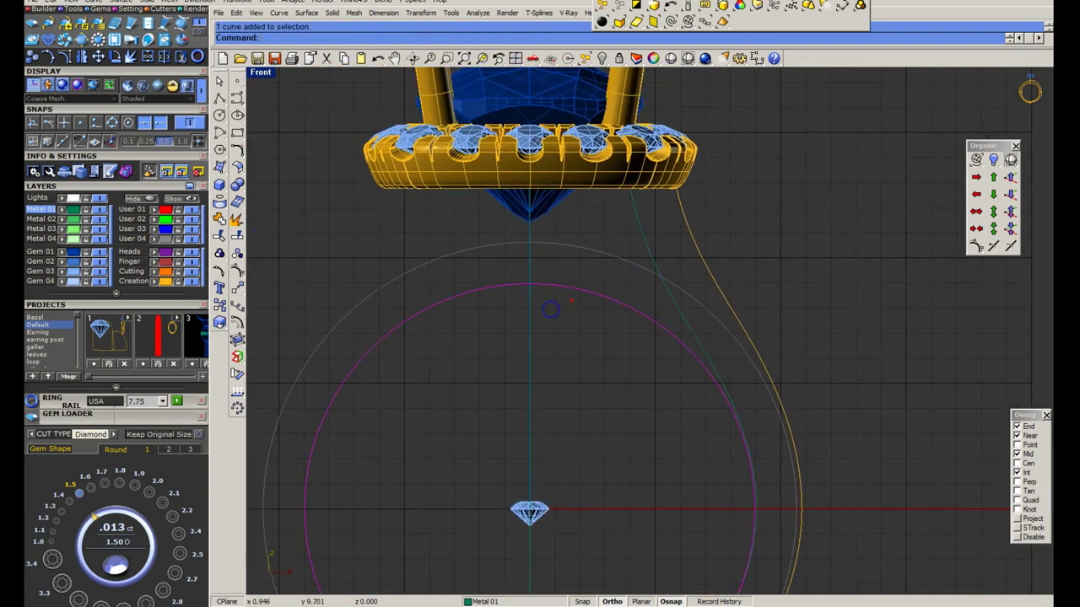
Offset the ring circle by 1.8 and select the crossing curves.
left_click(240, 151)
left_click(358, 161)
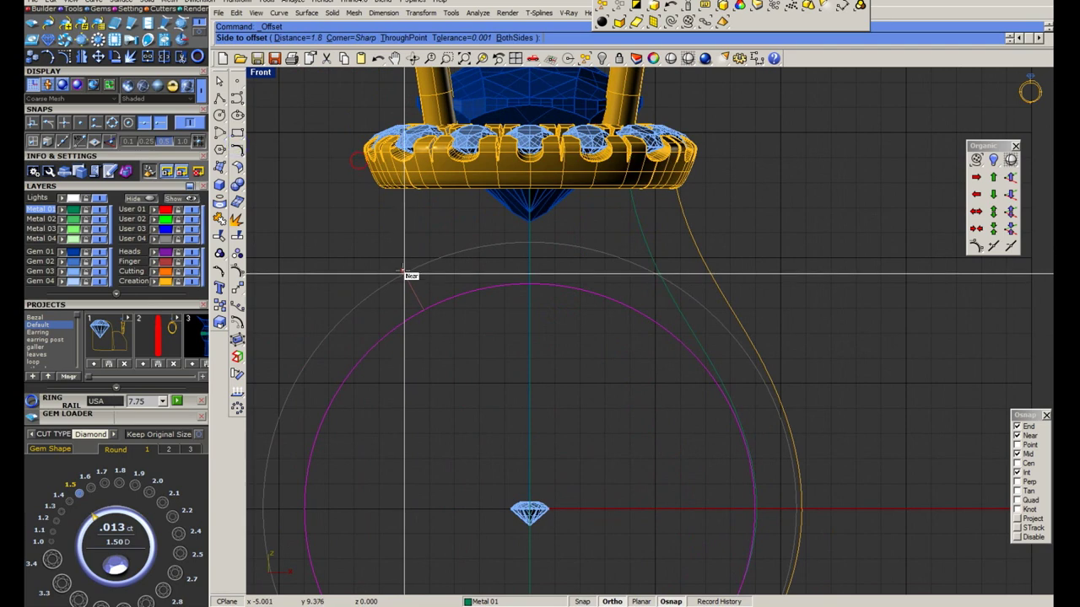
type("1")
left_click(404, 271)
scroll(667, 291, "up", 3)
left_click_drag(719, 302, 670, 330)
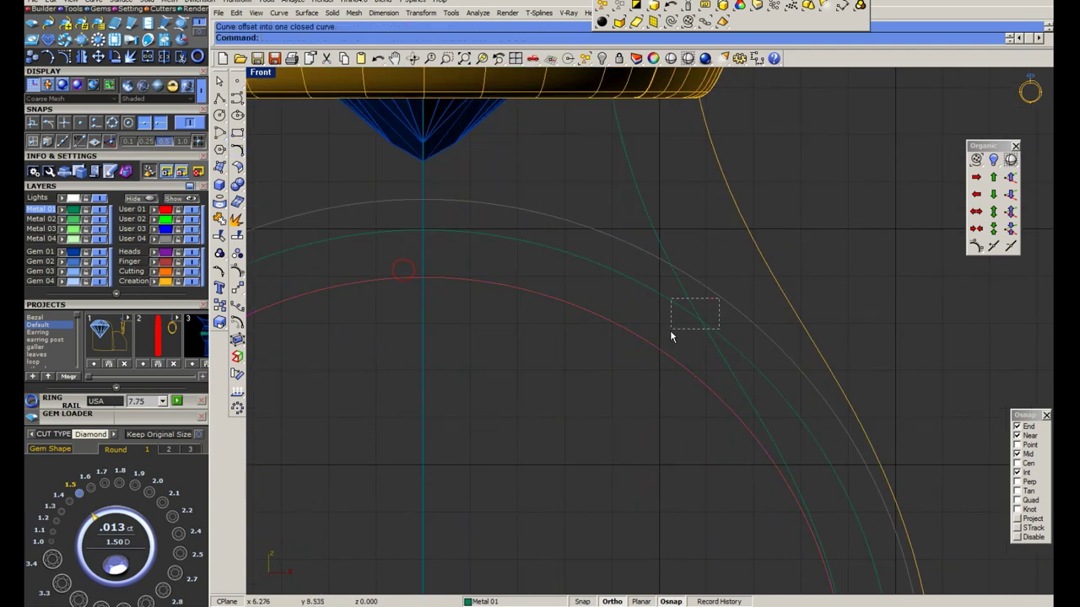
right_click_drag(282, 315, 375, 318)
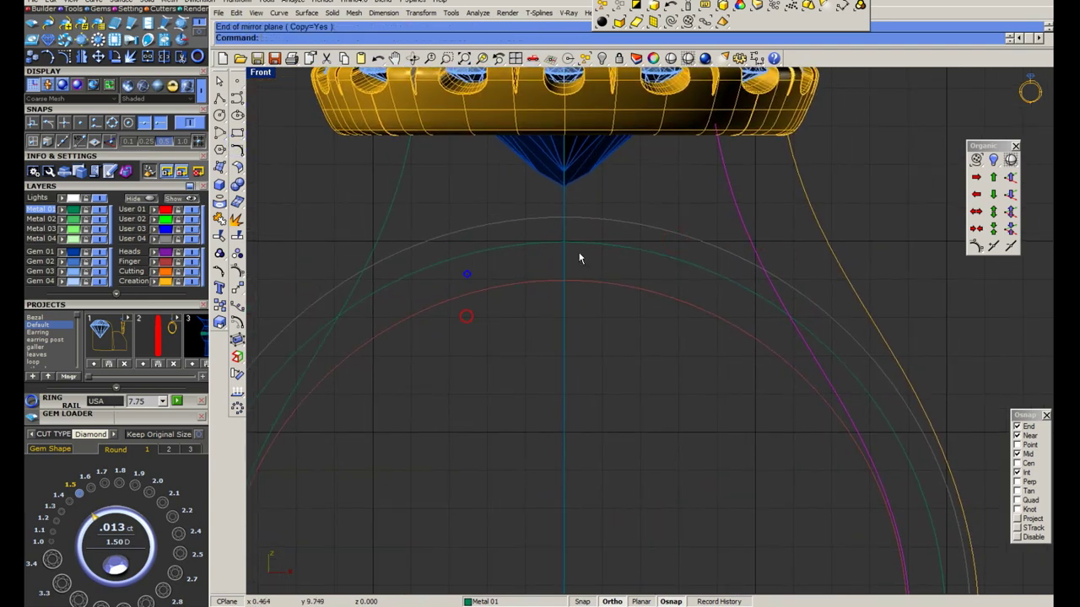
left_click(376, 318)
Trim away the curve ends past and below the intersection.
key("ctrl+t")
left_click(329, 331)
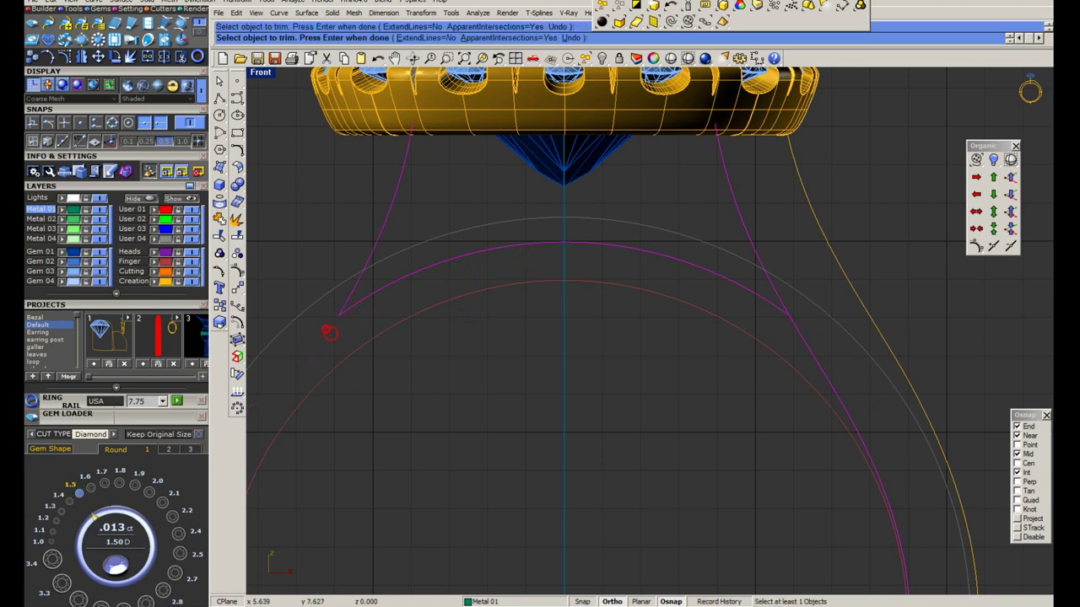
left_click(804, 346)
right_click_drag(804, 346, 685, 368)
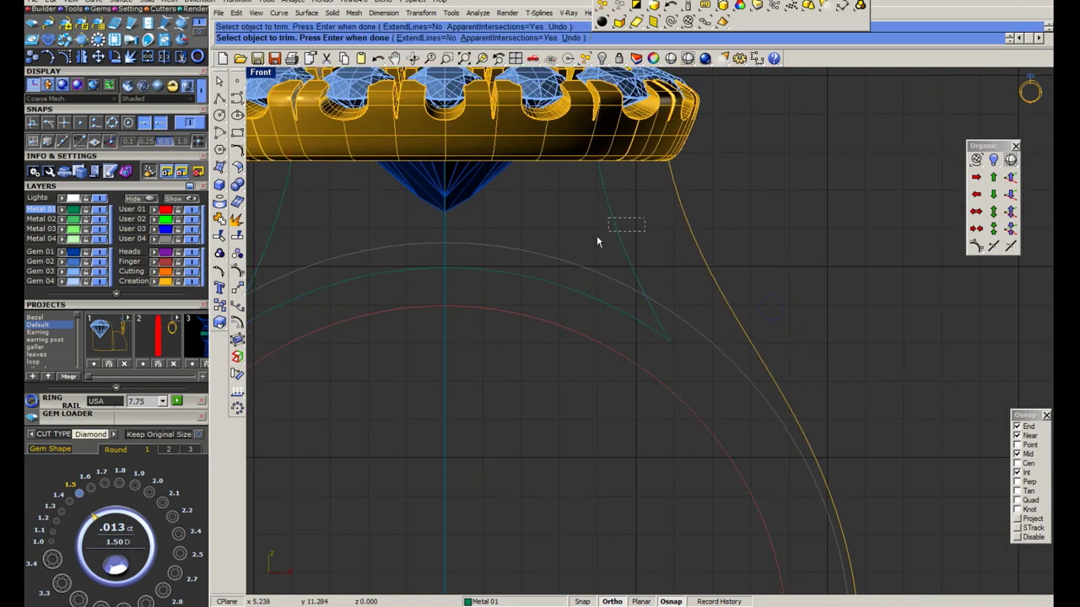
right_click(596, 242)
Join the three inner profile curves into one open curve.
scroll(616, 258, "down", 2)
scroll(590, 282, "down", 1)
scroll(506, 325, "up", 3)
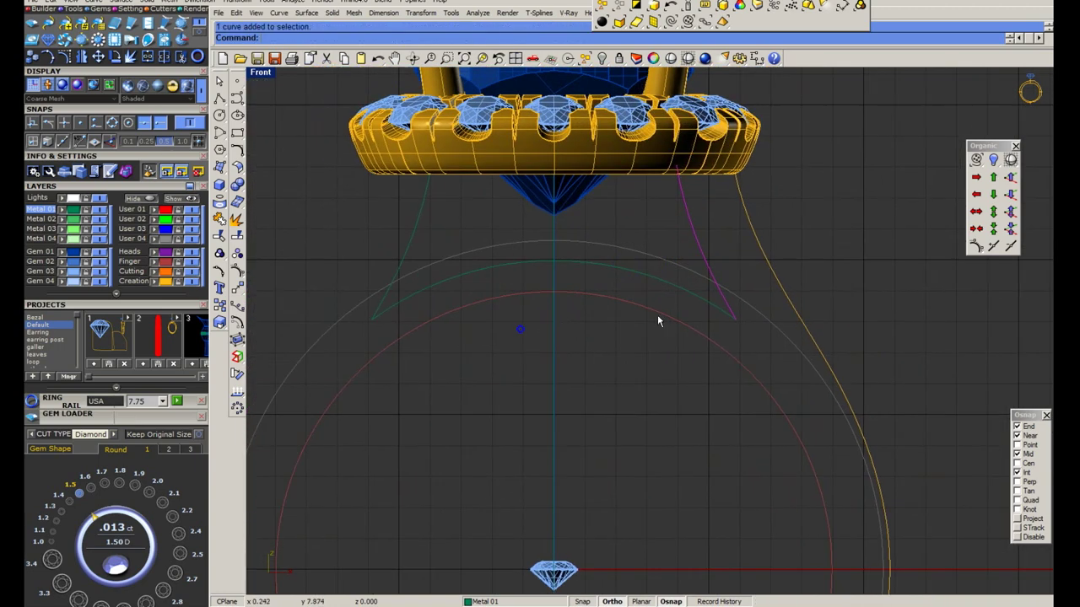
right_click_drag(718, 319, 702, 291)
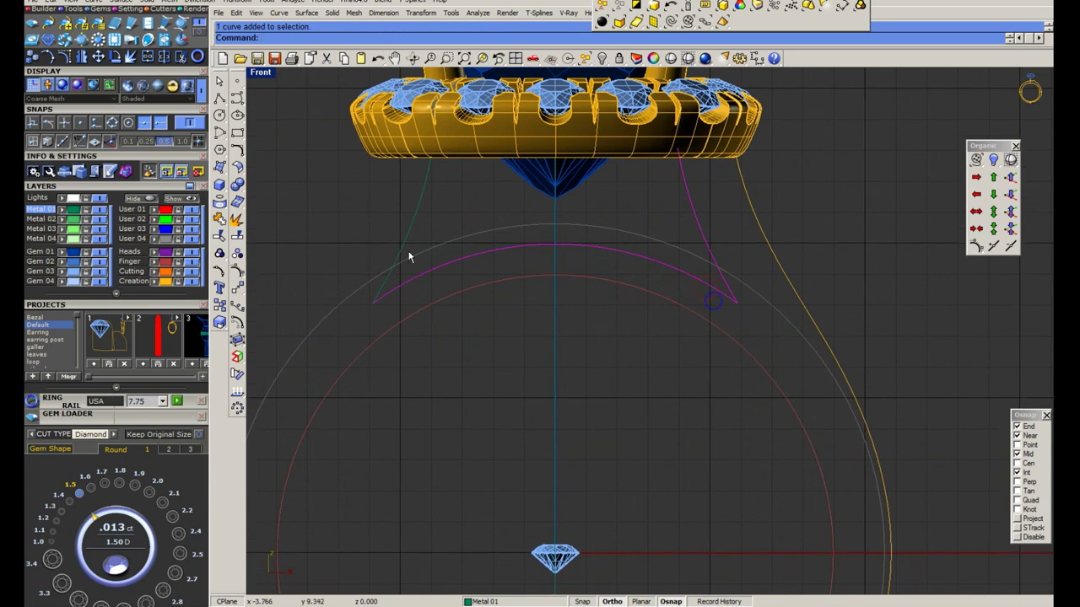
key("ctrl+j")
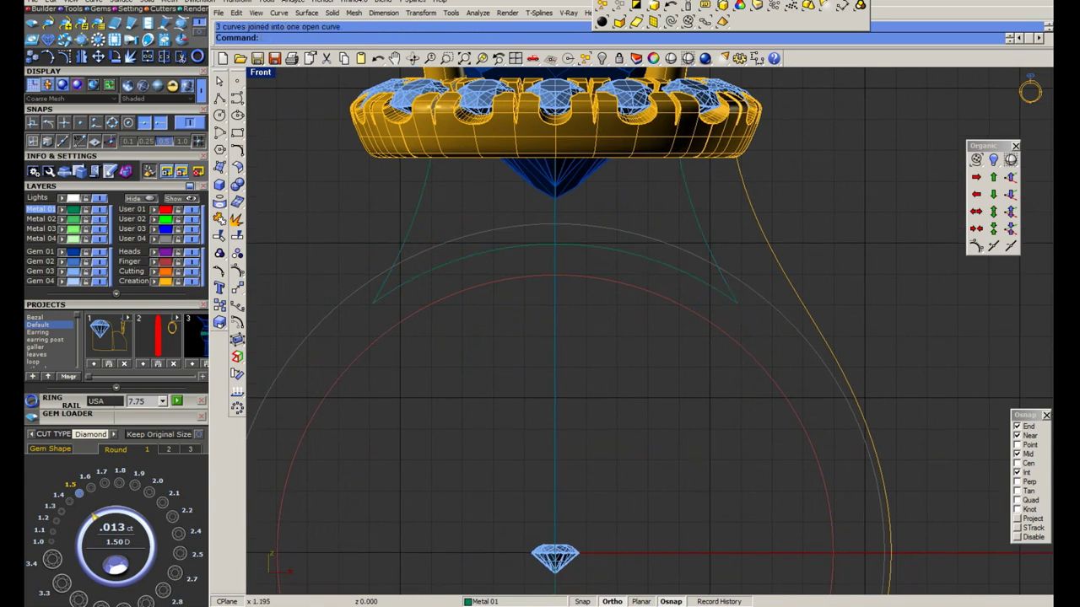
left_click(660, 228)
Rebuild the inner side curve with 4 points and move its first control point.
type("Rebuild")
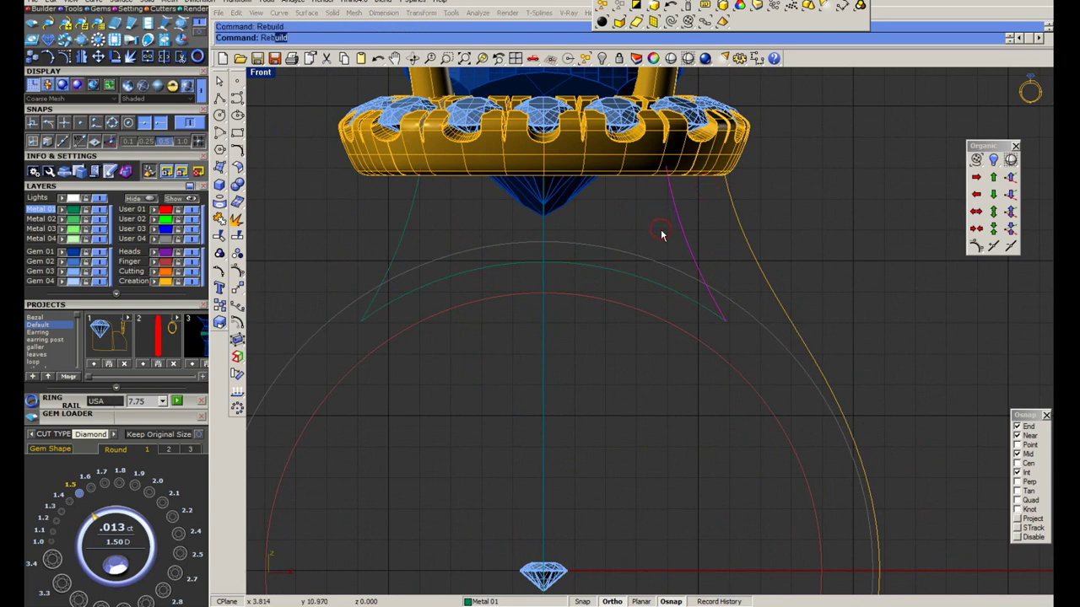
key("Return")
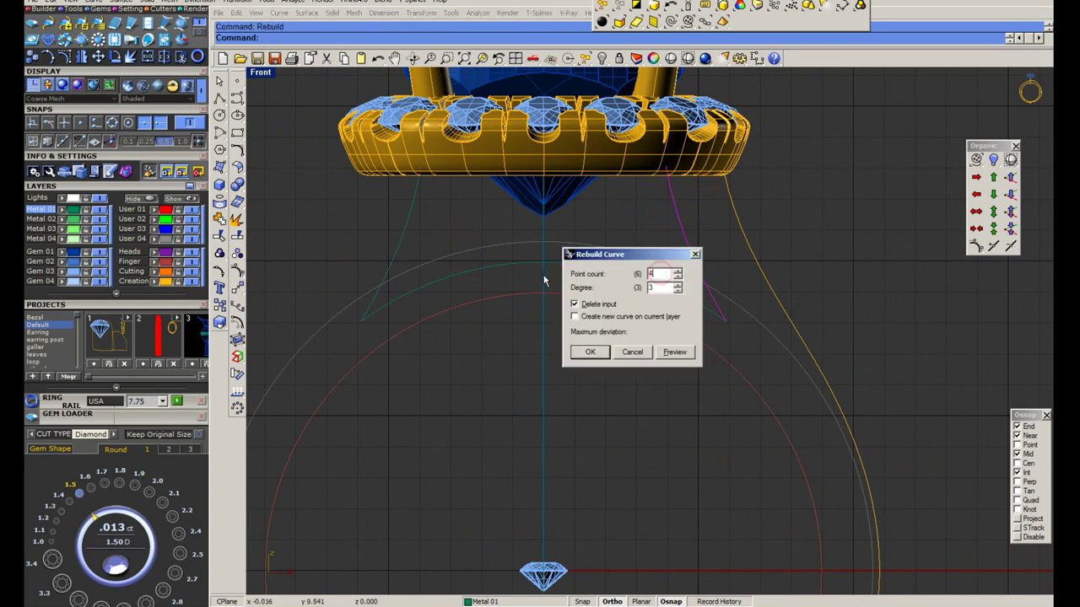
key("Return")
left_click(238, 268)
scroll(657, 196, "up", 2)
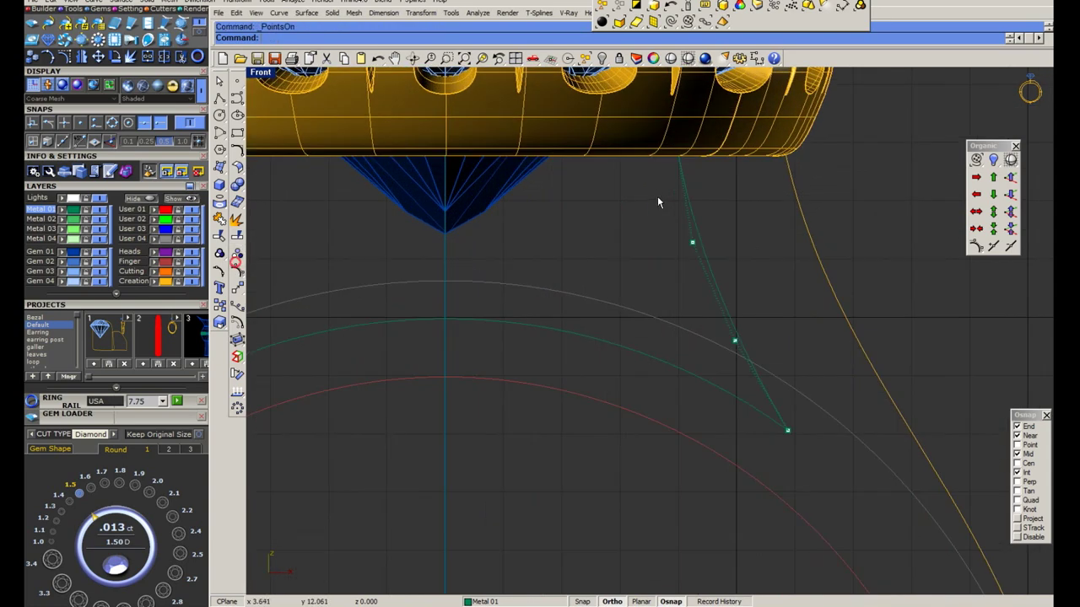
left_click(675, 137)
scroll(746, 159, "up", 2)
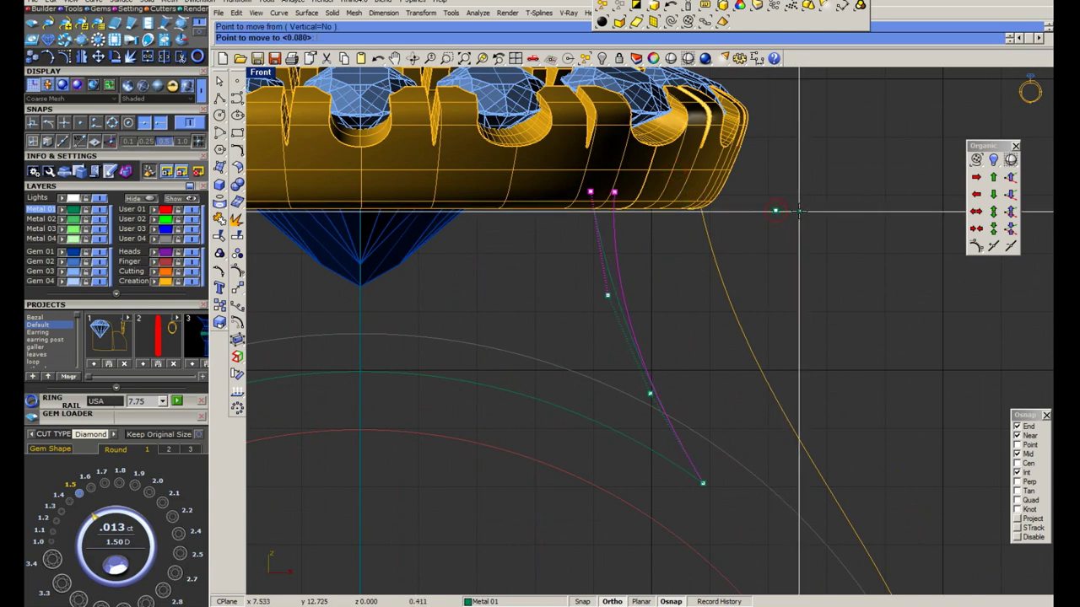
left_click(798, 210)
Adjust the lower, middle and top control points so the curve meets the bezel edge.
key("Down")
left_click_drag(698, 445, 697, 445)
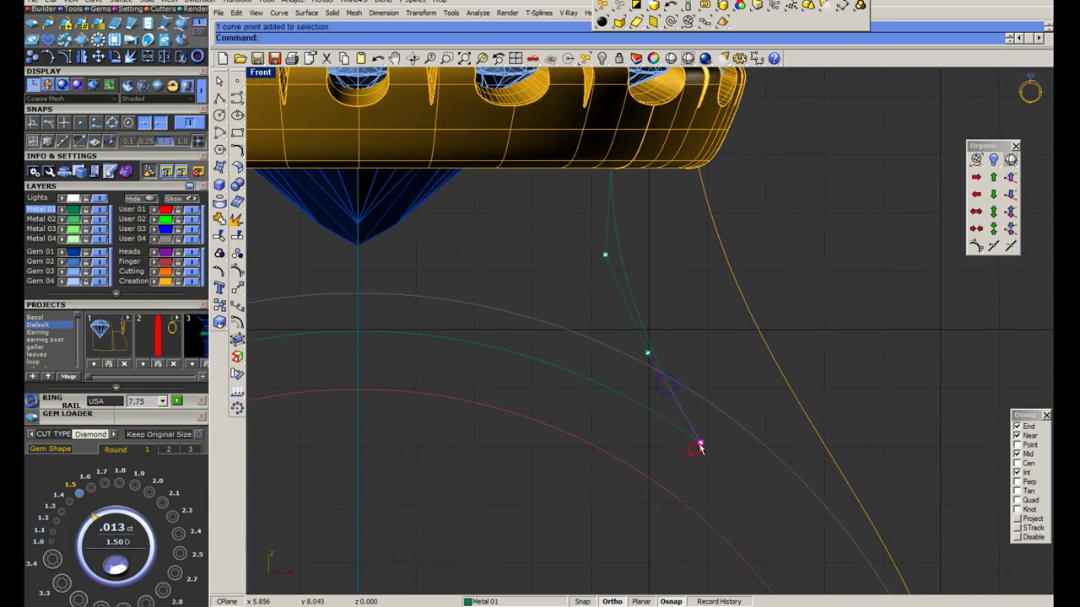
left_click_drag(701, 355, 694, 355)
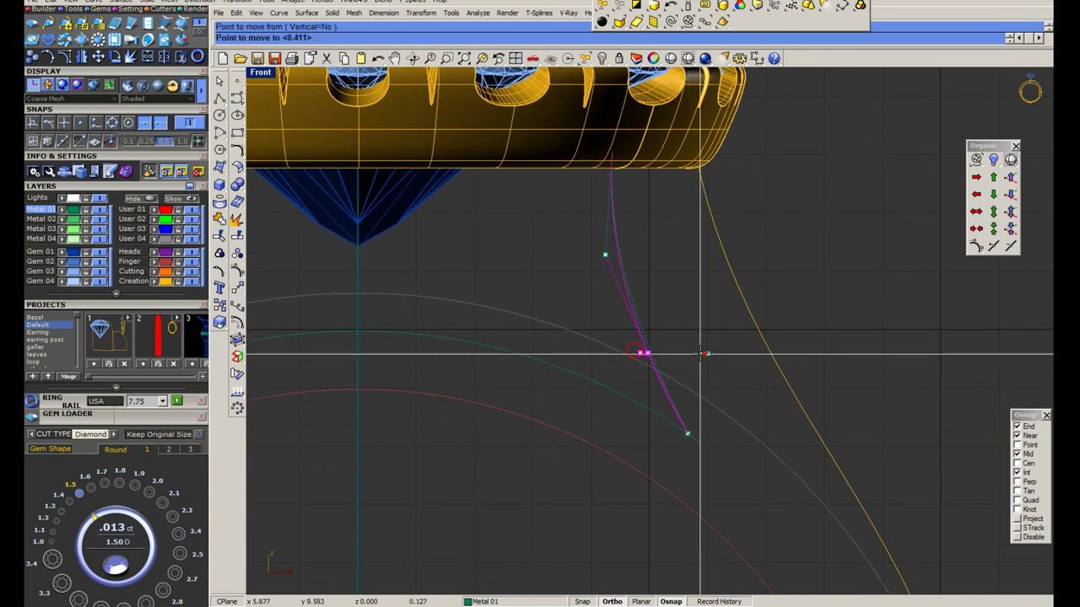
left_click(583, 253)
right_click(651, 245)
left_click(651, 246)
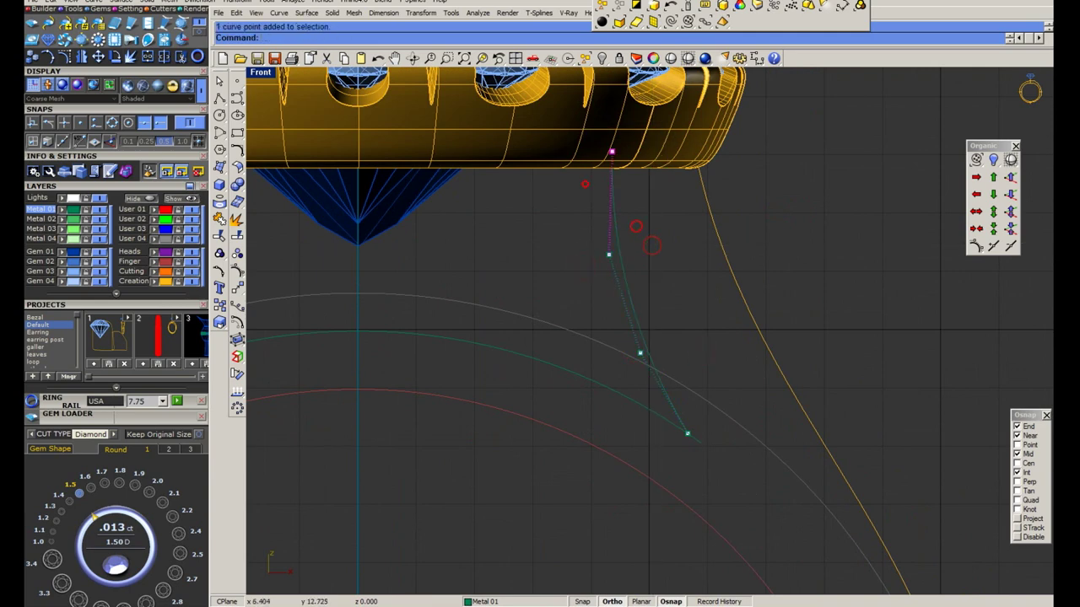
left_click(783, 174)
Mirror the reshaped side curve across the vertical centre line.
left_click(646, 255)
key("Down")
key("Right")
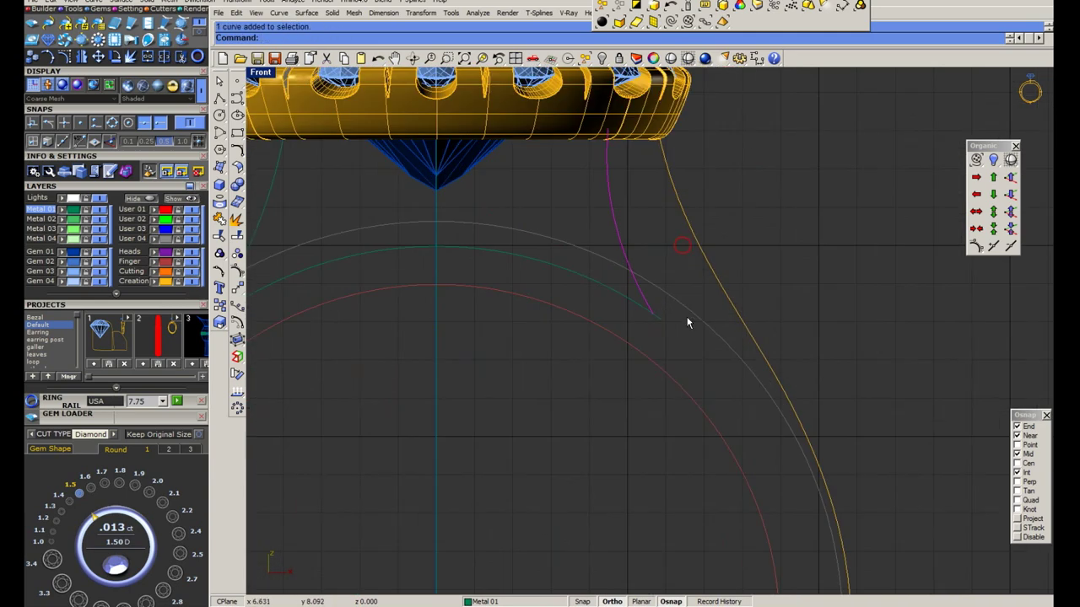
scroll(631, 306, "down", 3)
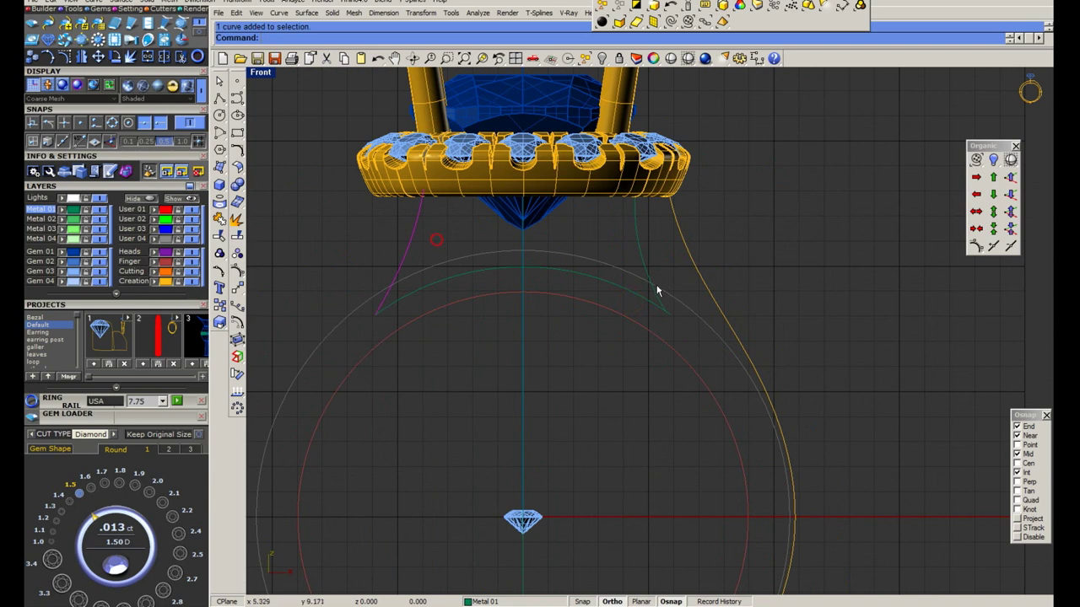
type("mirror")
key("Return")
left_click(524, 374)
left_click(527, 369)
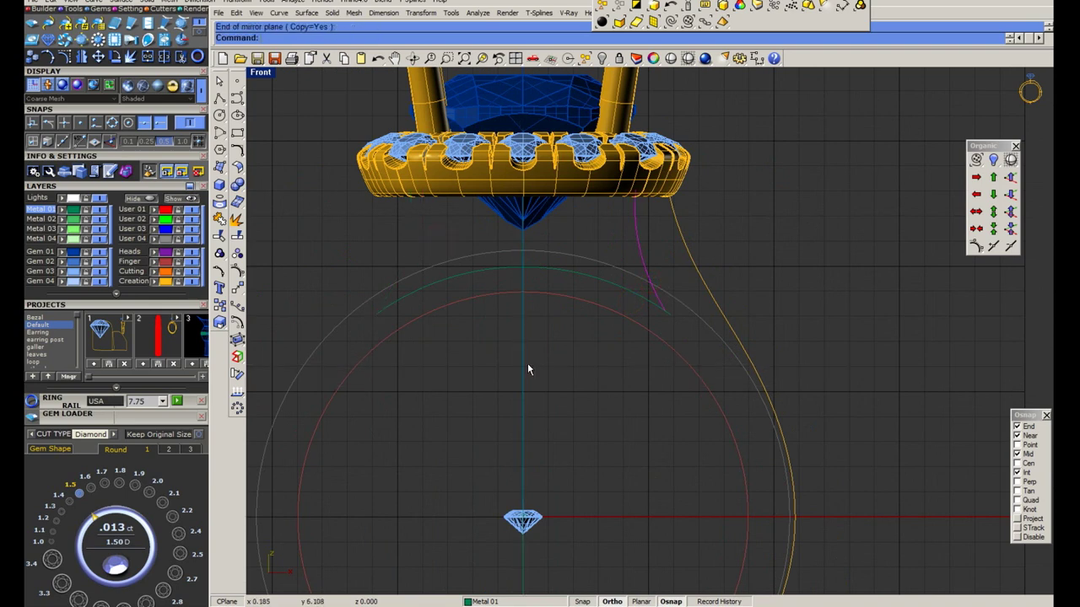
left_click(527, 369)
Trim the overlapping ends and join the curves into one symmetrical profile.
scroll(455, 328, "up", 4)
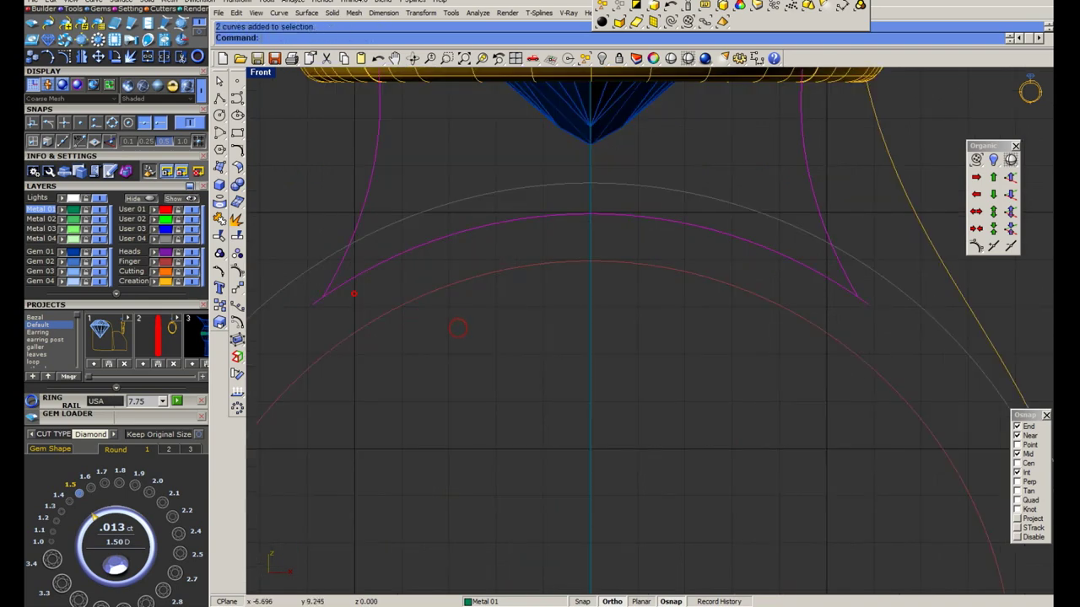
type("trim")
key("Return")
scroll(866, 305, "down", 2)
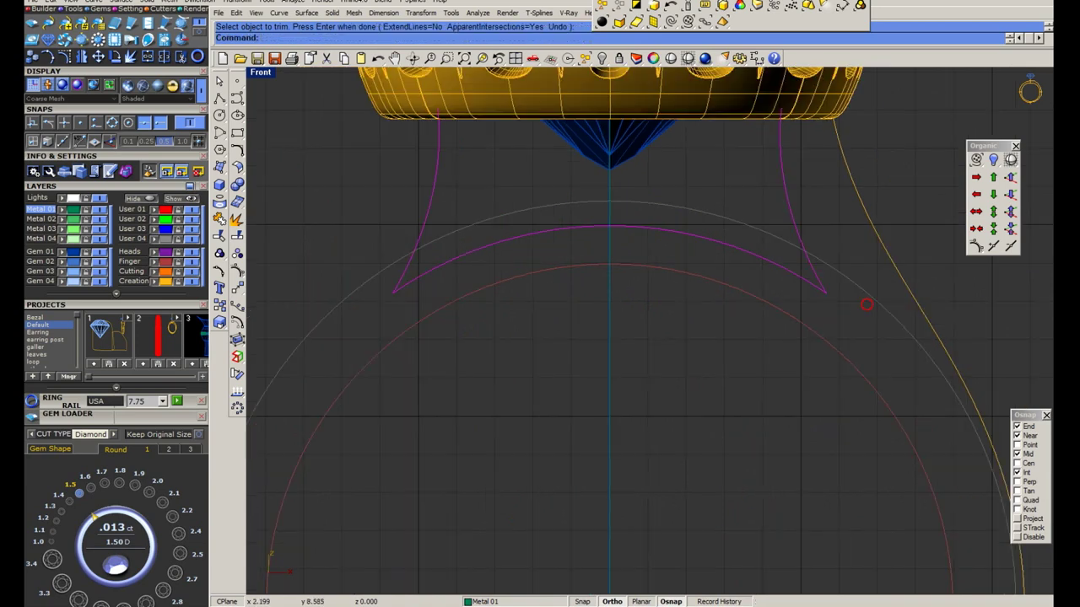
key("Escape")
type("join")
key("Return")
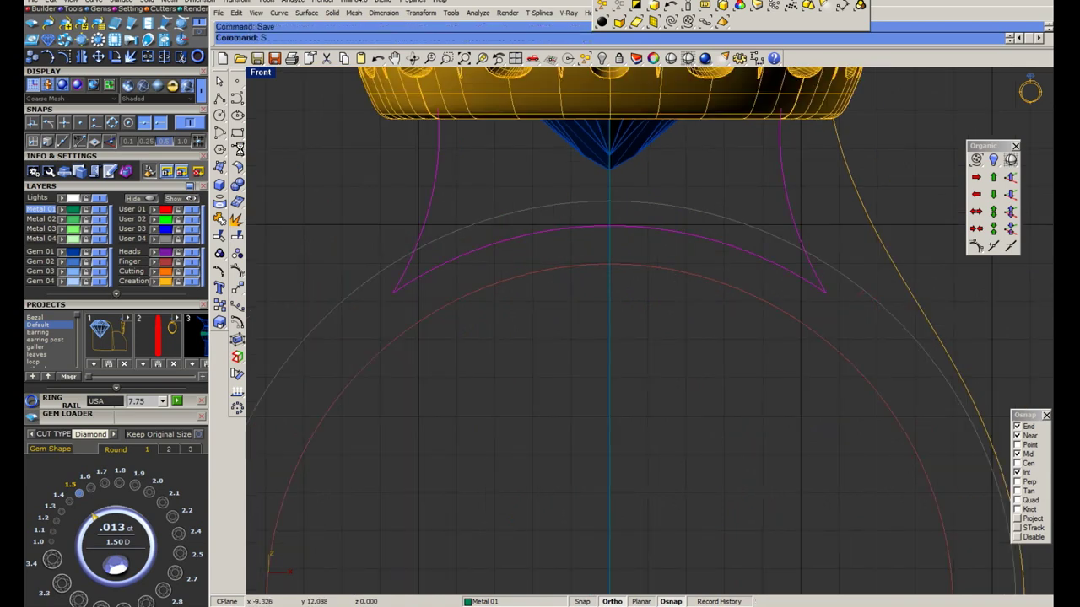
Fillet the inner profile's pointed tips with a 0.15 radius.
left_click(237, 151)
scroll(695, 316, "up", 2)
scroll(695, 314, "up", 1)
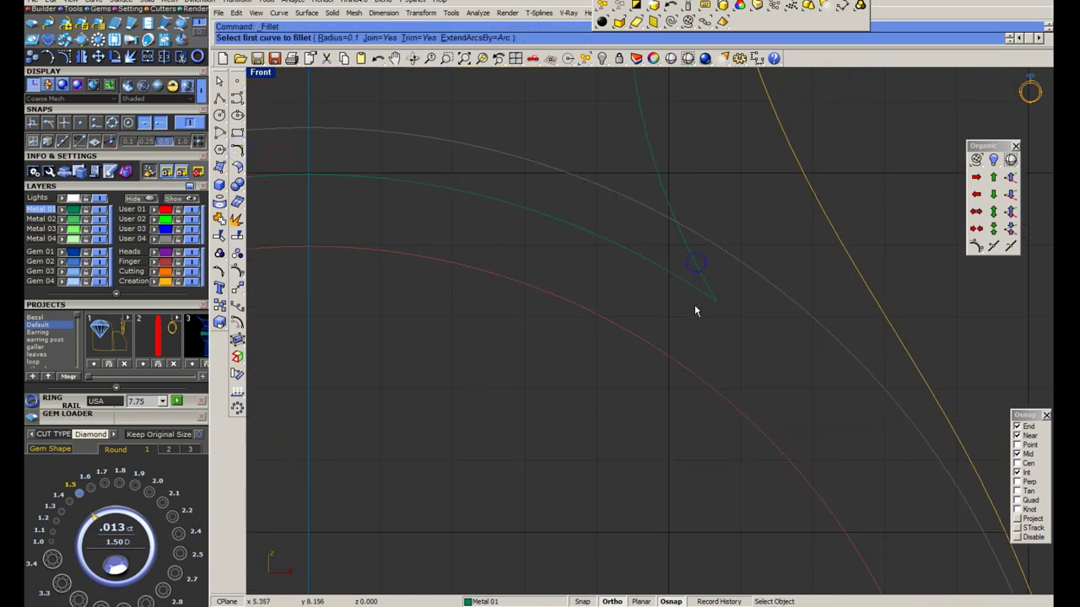
type(".15")
key("Return")
left_click(699, 289)
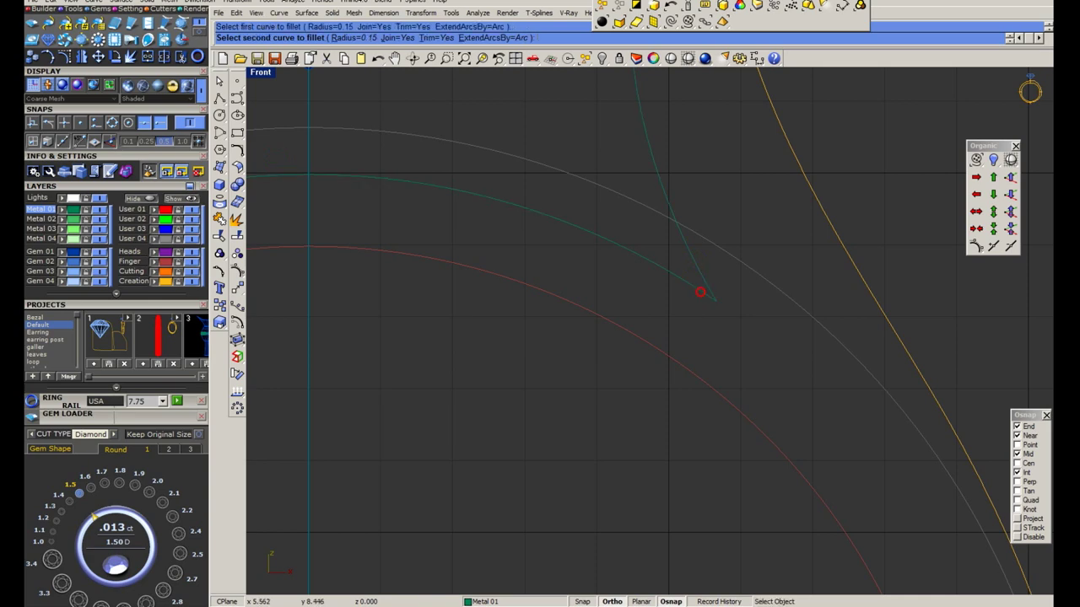
scroll(709, 286, "down", 4)
left_click(405, 288)
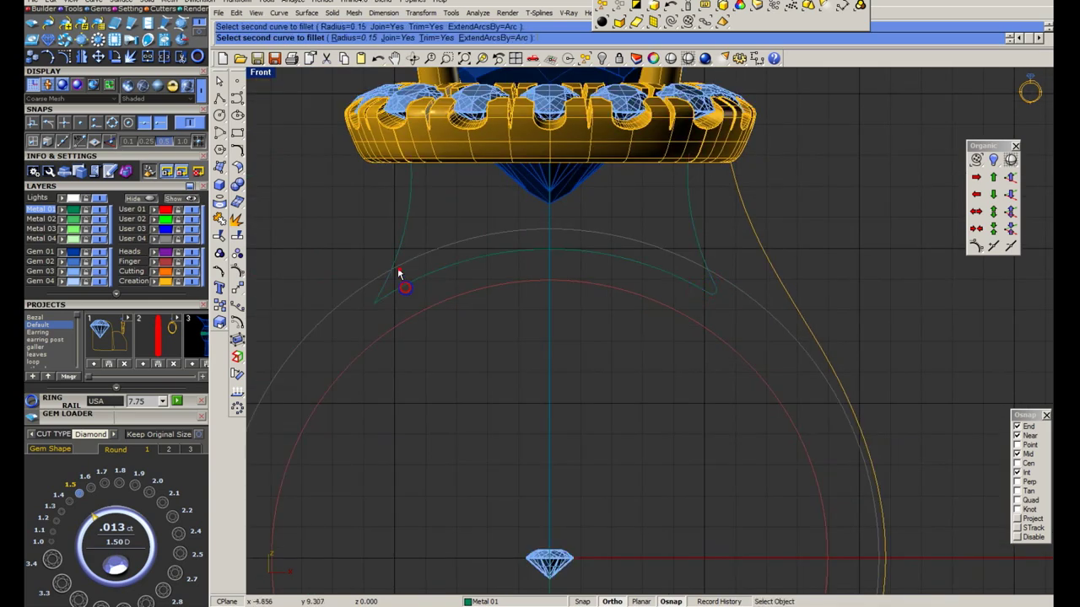
left_click(393, 272)
Mirror the outer right shank curve to the left side.
left_click(764, 253)
scroll(741, 287, "down", 2)
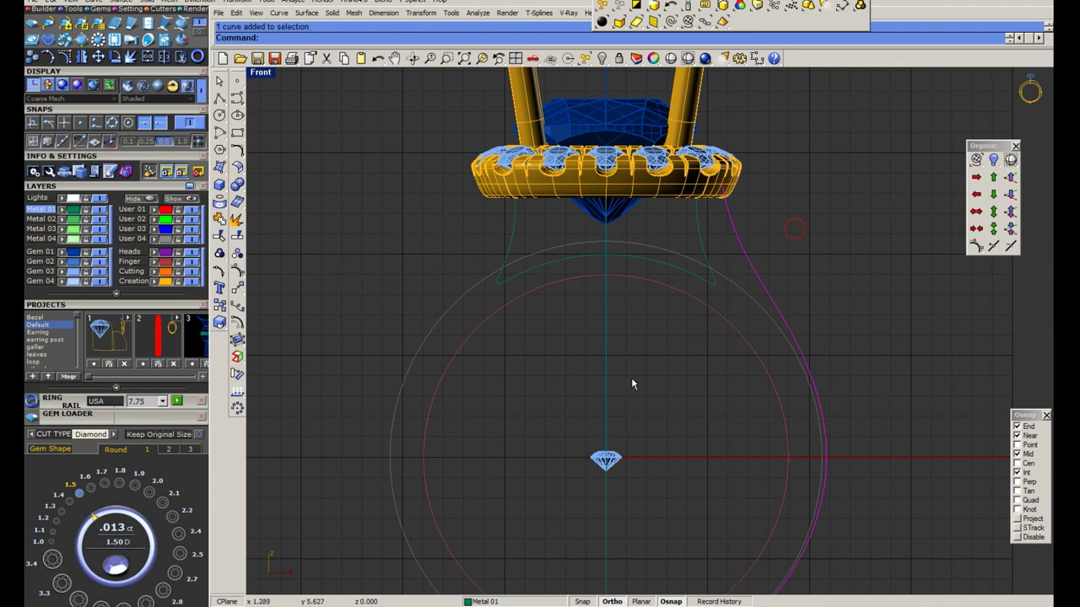
left_click(605, 383)
scroll(665, 325, "down", 2)
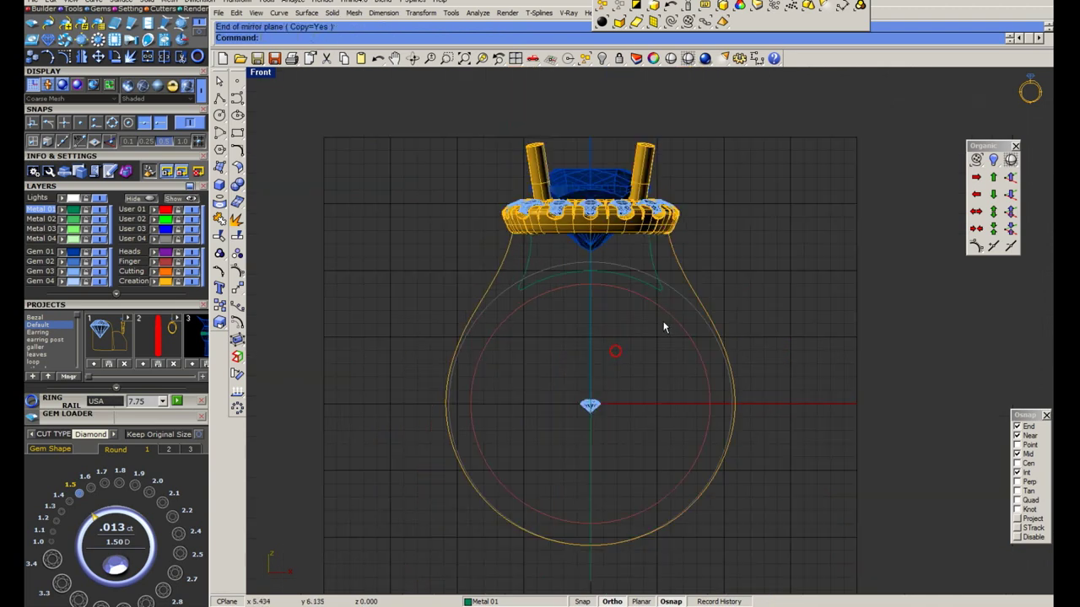
Unlock hidden objects, delete the selected circles, then undo the deletion and the earlier fillet.
left_click(602, 59)
left_click(654, 87)
scroll(691, 264, "up", 3)
scroll(658, 305, "down", 2)
scroll(685, 294, "down", 1)
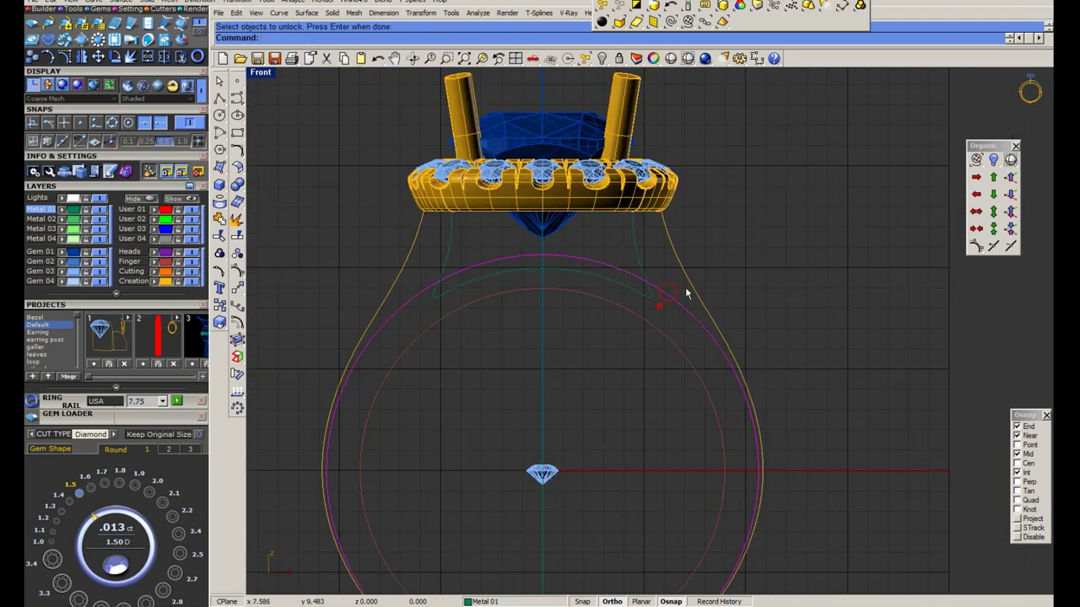
key("Delete")
scroll(659, 300, "up", 2)
key("ctrl+z")
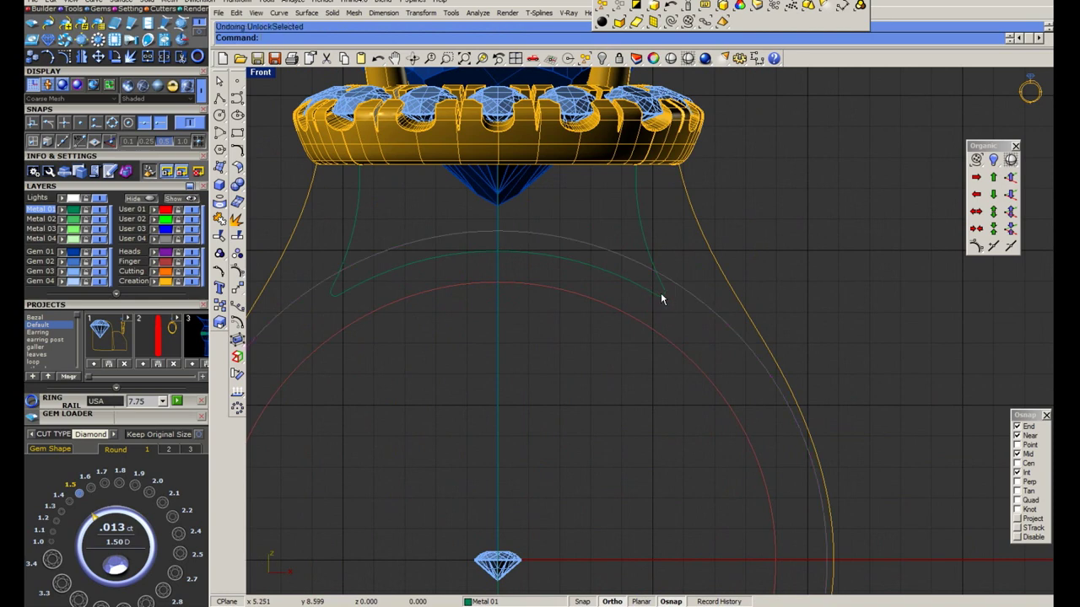
key("ctrl+z")
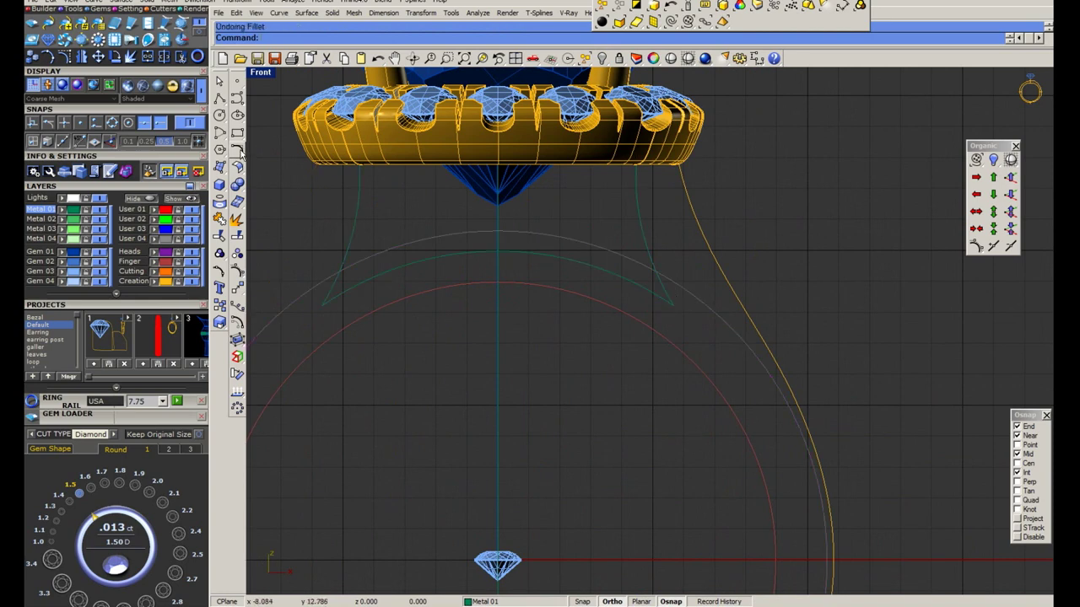
Redo the fillet on the inner profile tip with a 0.1 radius.
left_click(237, 150)
left_click(279, 160)
key("Return")
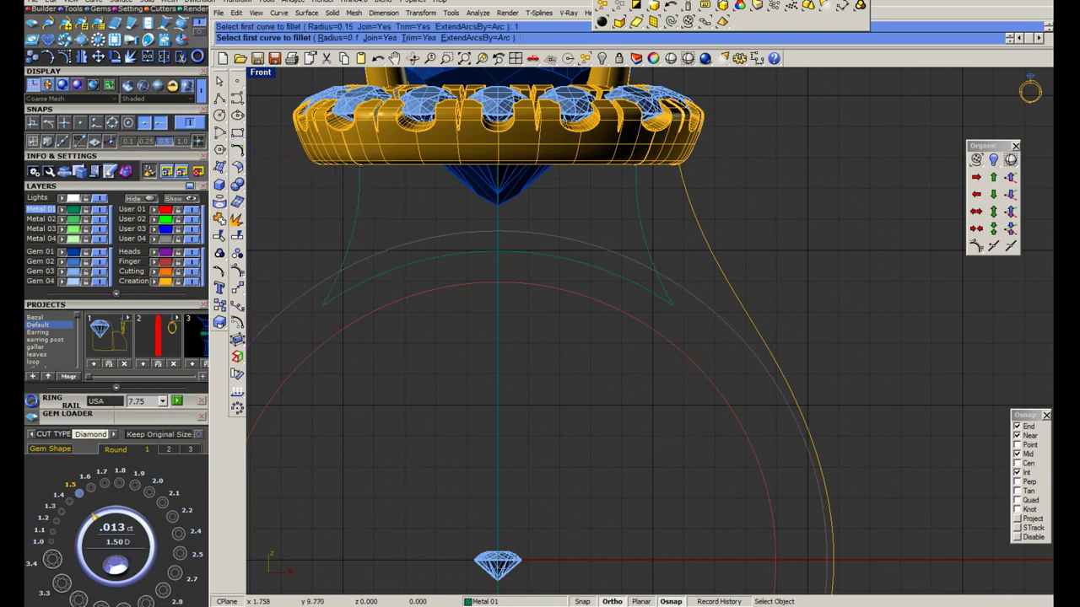
left_click(649, 292)
left_click(661, 289)
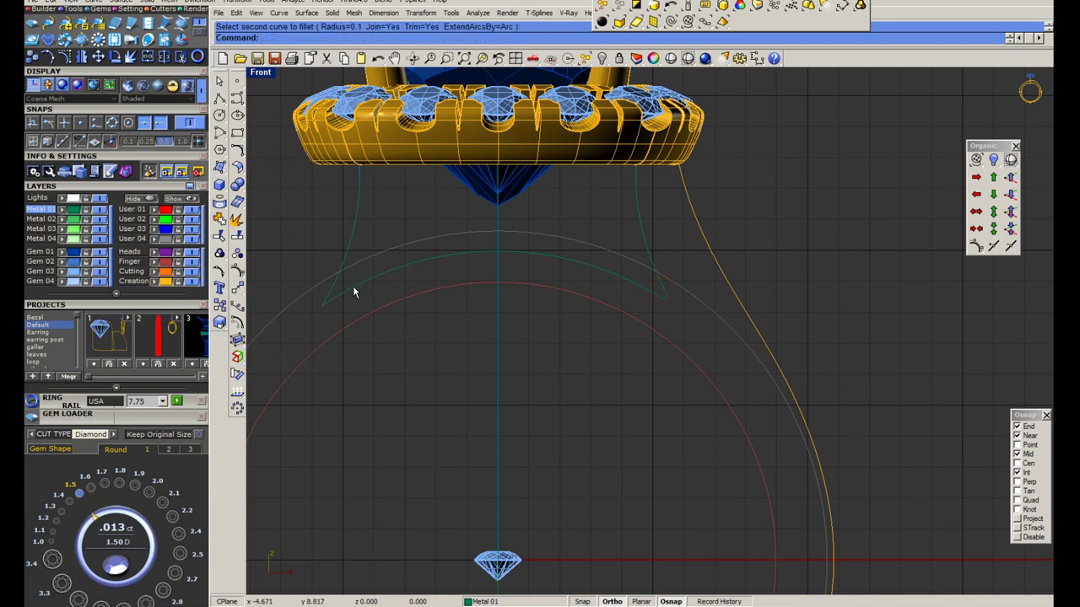
left_click(344, 266)
Reshape the outer shank curve by moving a control point, mirror it left, and unlock objects.
left_click(772, 266)
scroll(604, 338, "down", 2)
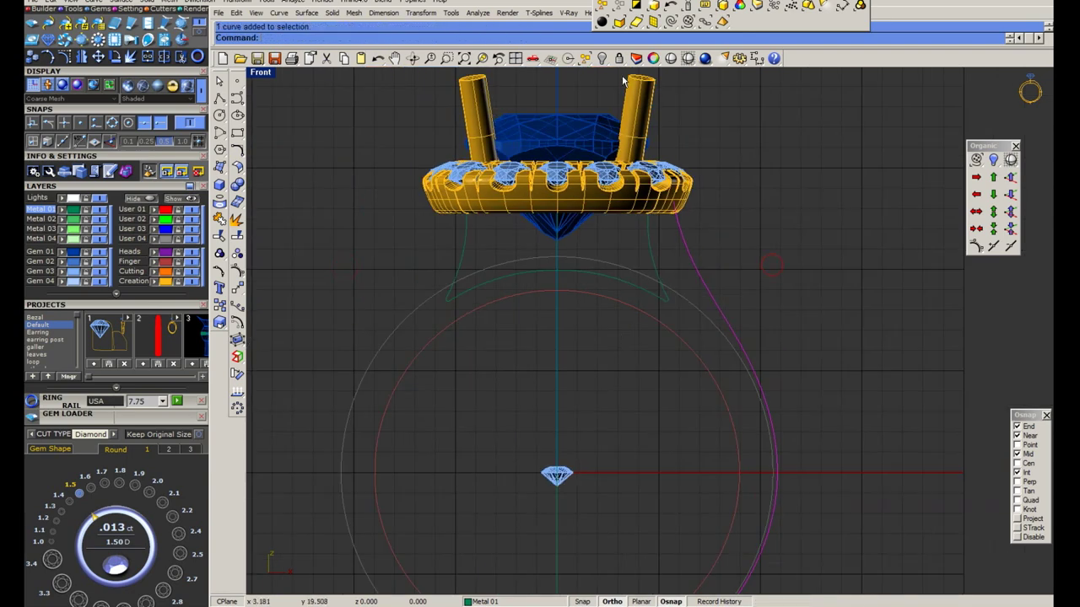
key("Escape")
left_click(238, 271)
scroll(656, 270, "up", 5)
type("M")
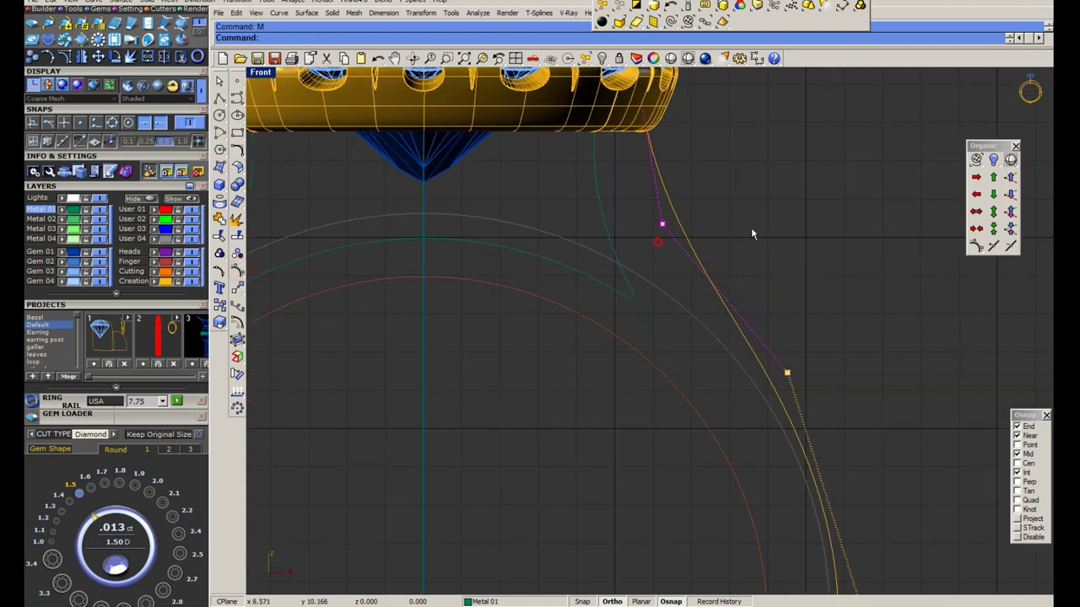
key("Return")
left_click(751, 228)
scroll(696, 331, "down", 3)
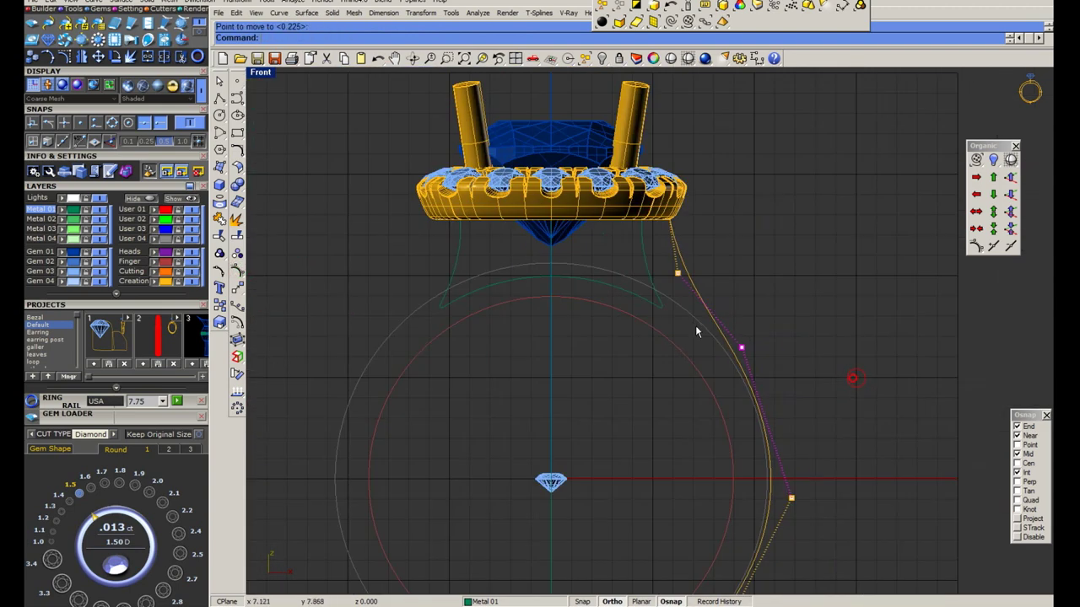
left_click(577, 348)
left_click(562, 353)
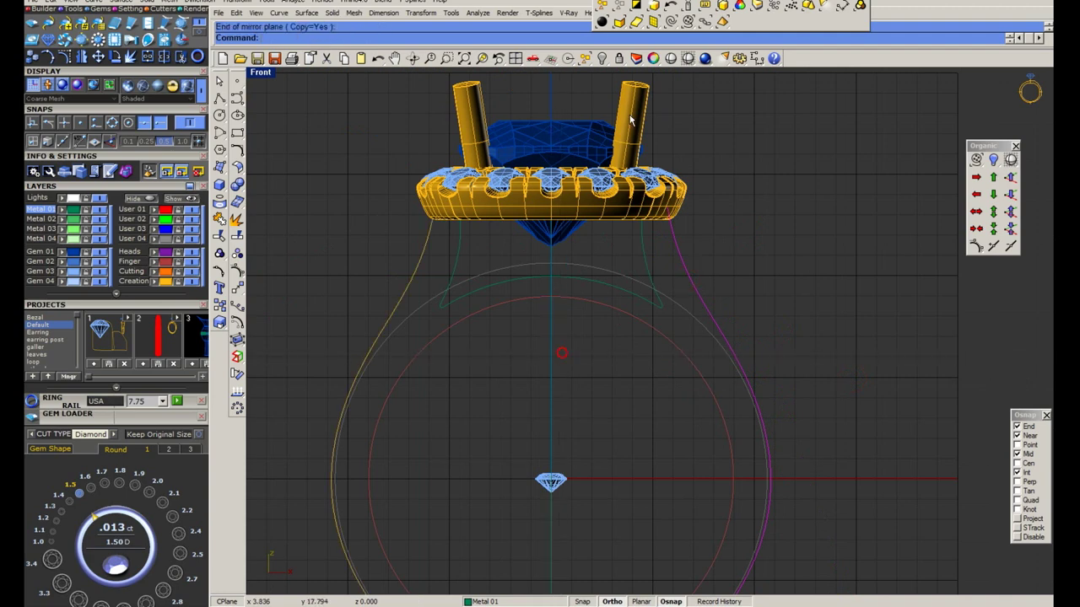
left_click(604, 60)
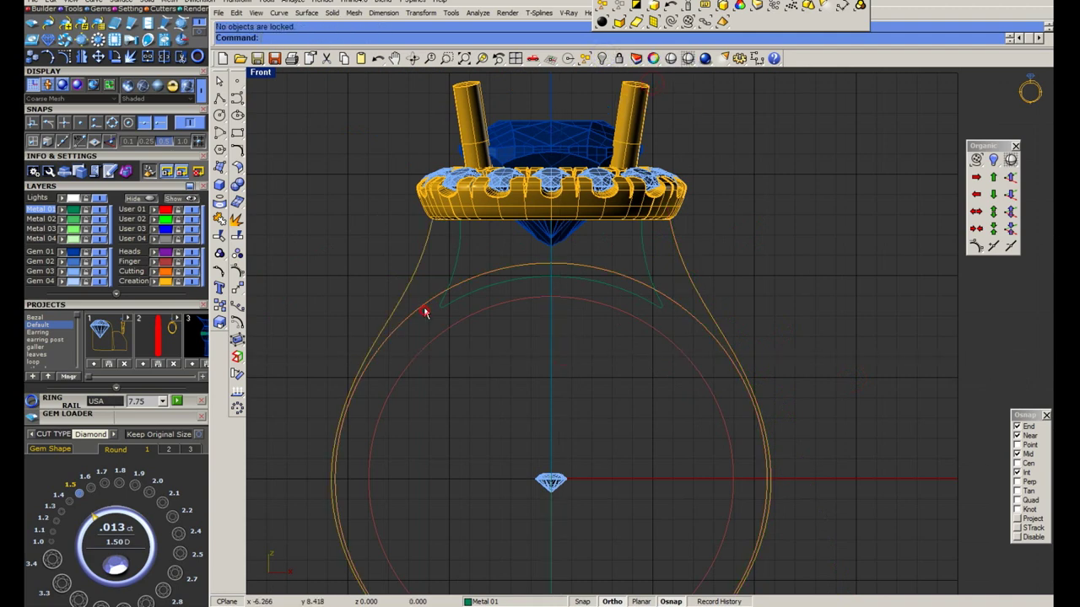
Move the band curves 30 units to the right.
type("M")
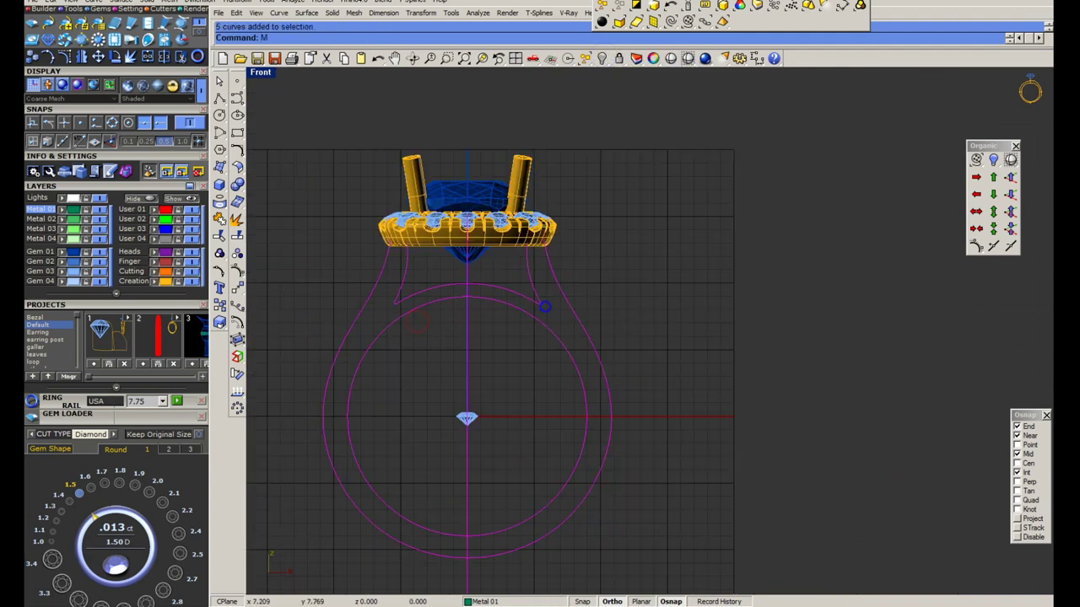
right_click_drag(654, 352, 625, 345)
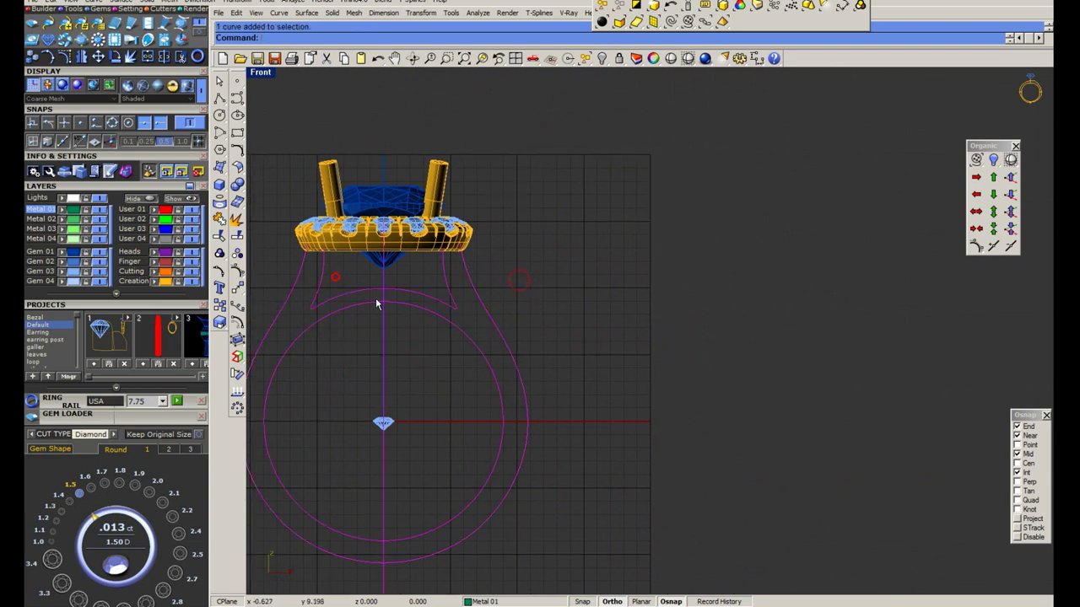
right_click_drag(501, 337, 402, 347)
key("Return")
left_click(514, 341)
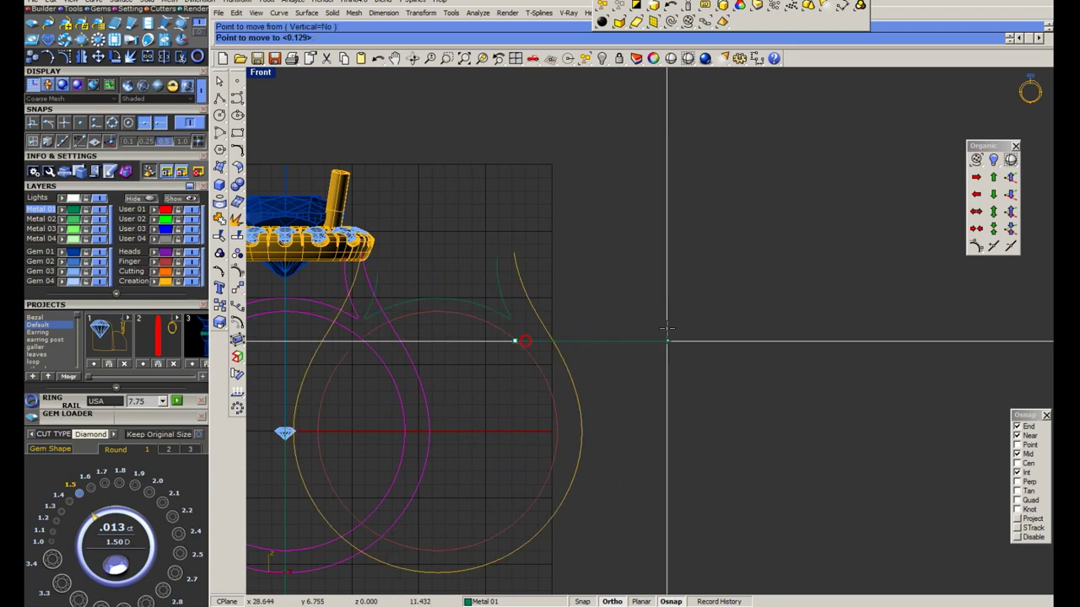
type("30")
key("Return")
Draw short lines capping the right and left shank tops.
left_click(220, 98)
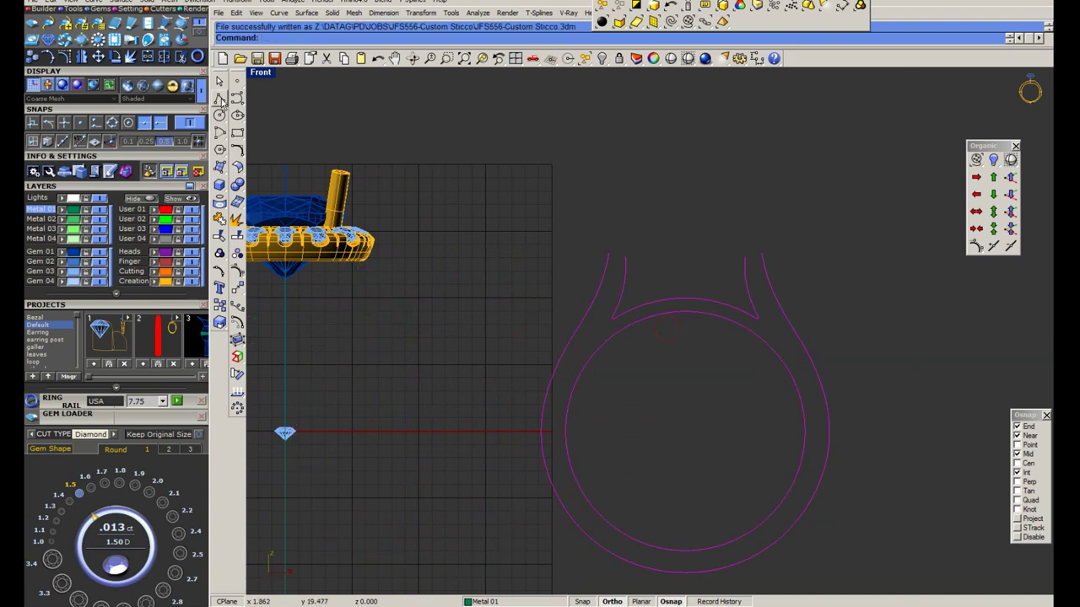
scroll(725, 246, "up", 5)
left_click(782, 269)
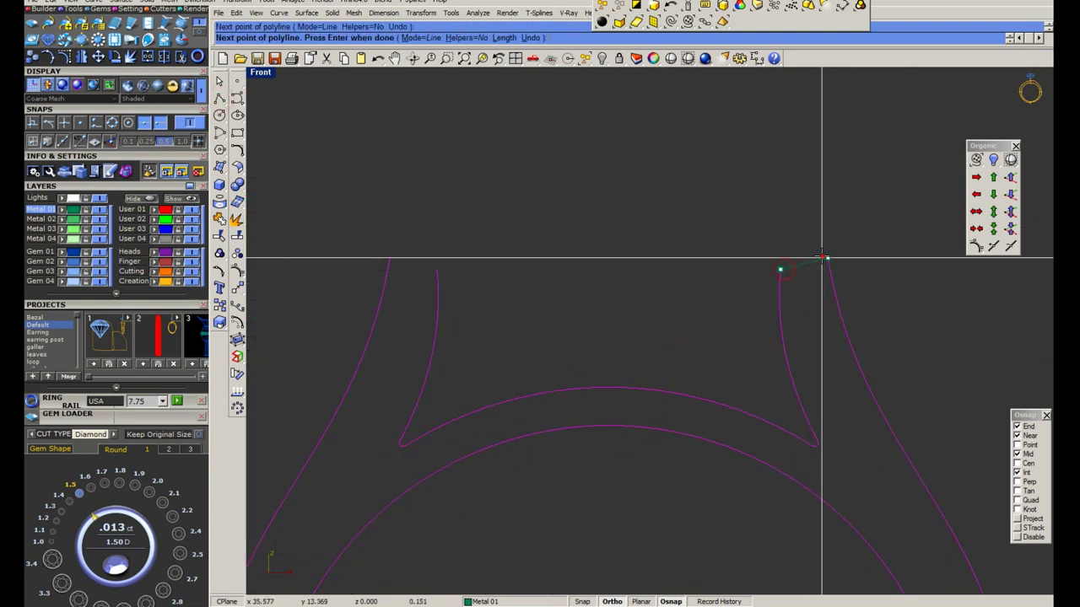
left_click(828, 259)
left_click(438, 270)
key("Return")
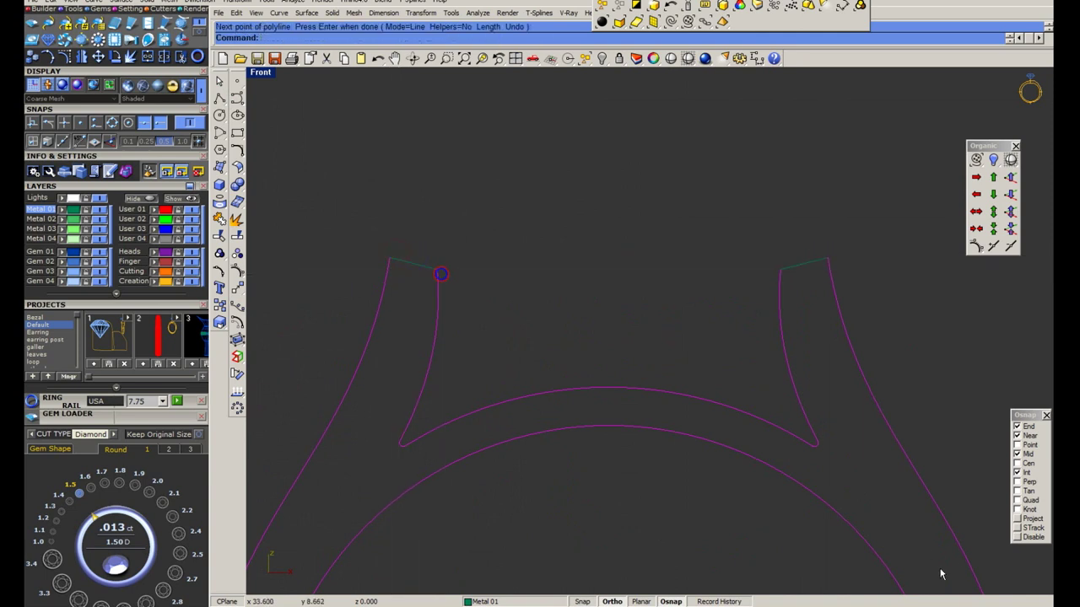
Select the five band profile curves and move them centred beneath the halo head.
scroll(515, 326, "down", 3)
scroll(448, 265, "down", 3)
left_click_drag(540, 466, 421, 230)
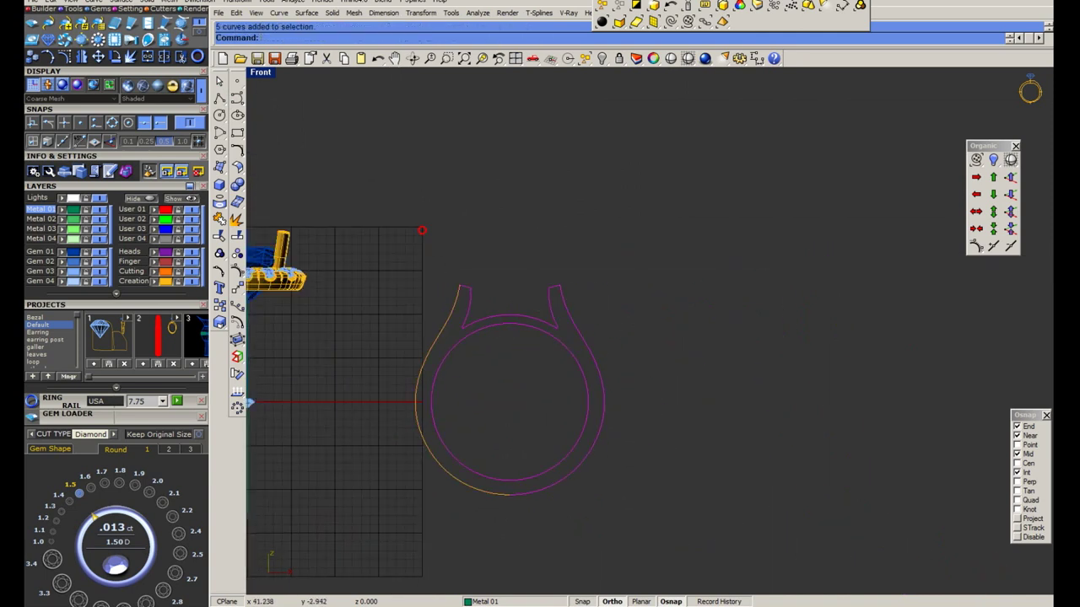
right_click_drag(504, 413, 565, 398)
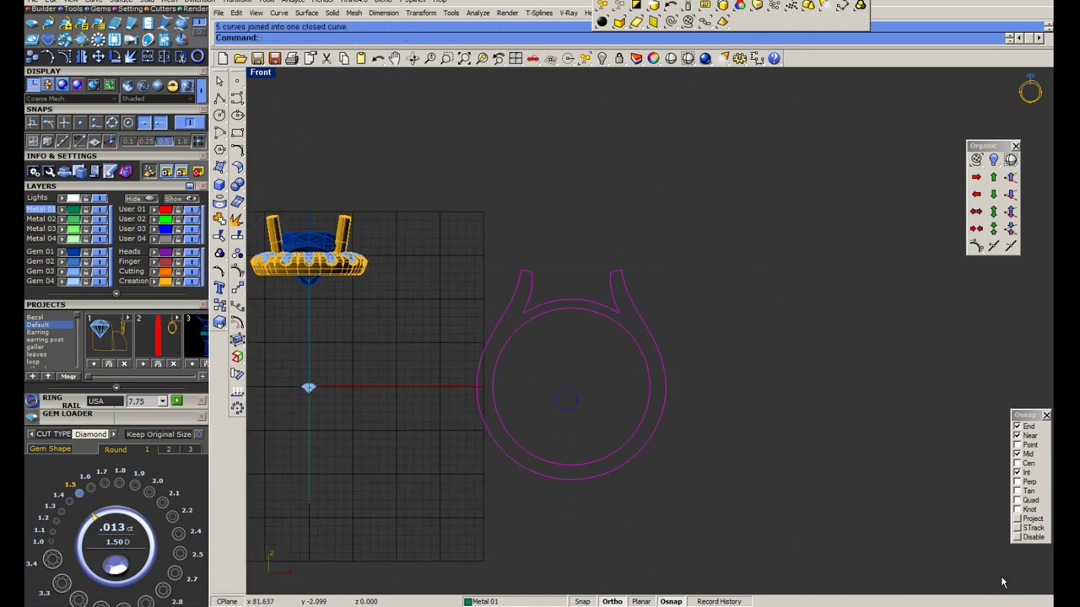
left_click(663, 180)
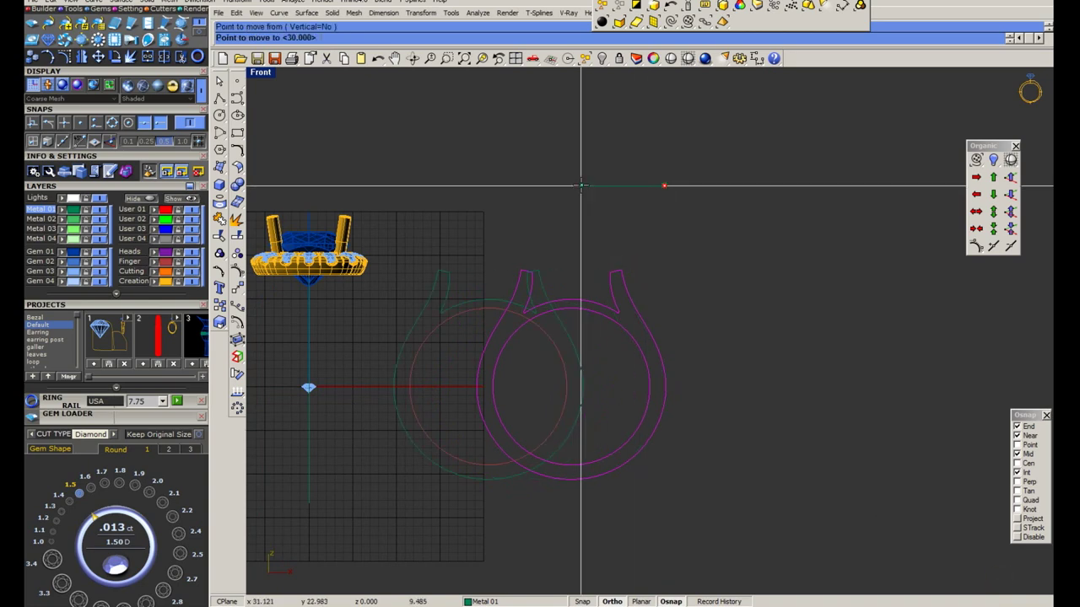
left_click(400, 180)
In the maximized Right view, extrude the band profile, cut it, and mirror the cut half.
double_click(262, 72)
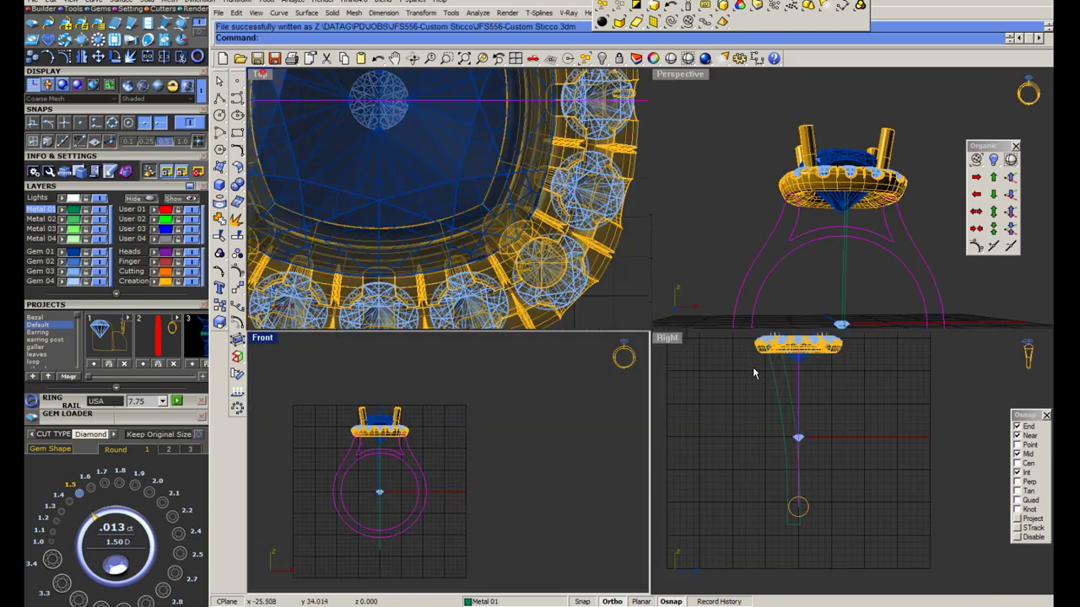
double_click(667, 338)
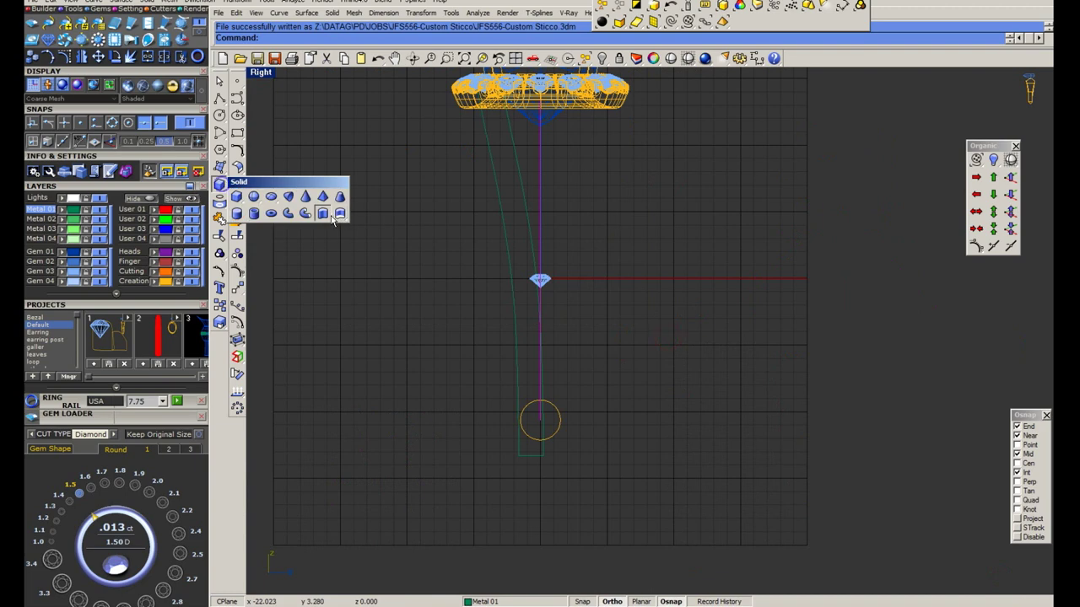
left_click(337, 206)
left_click_drag(446, 285, 498, 284)
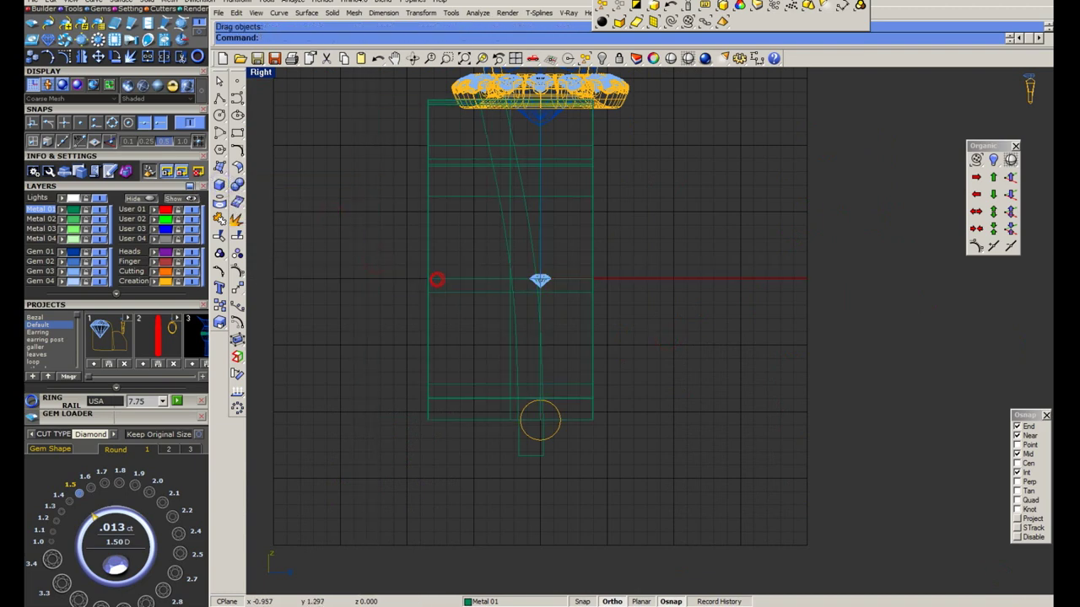
left_click(472, 283)
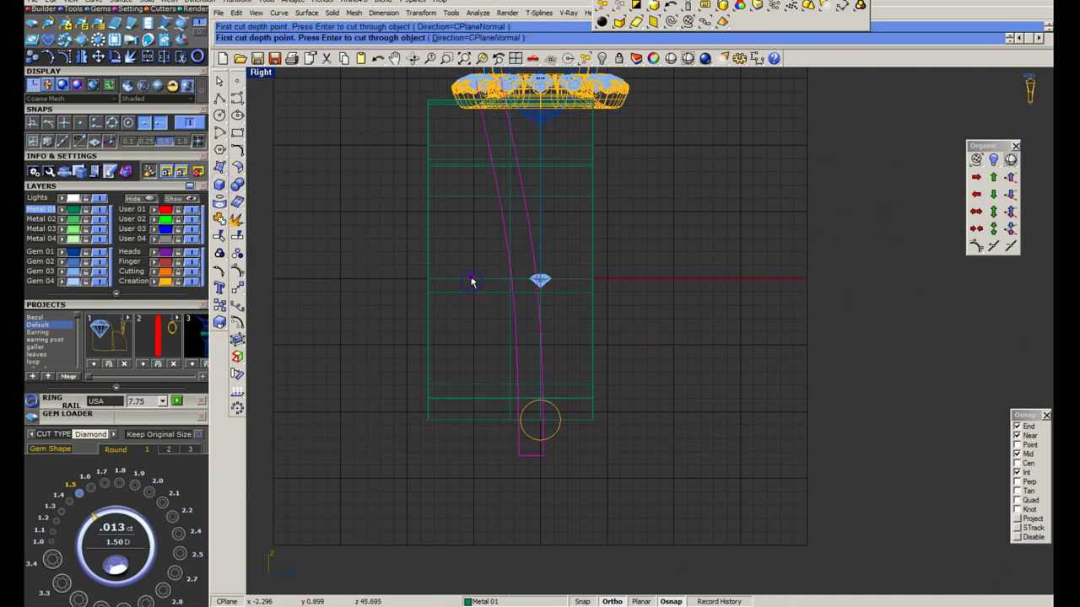
key("Return")
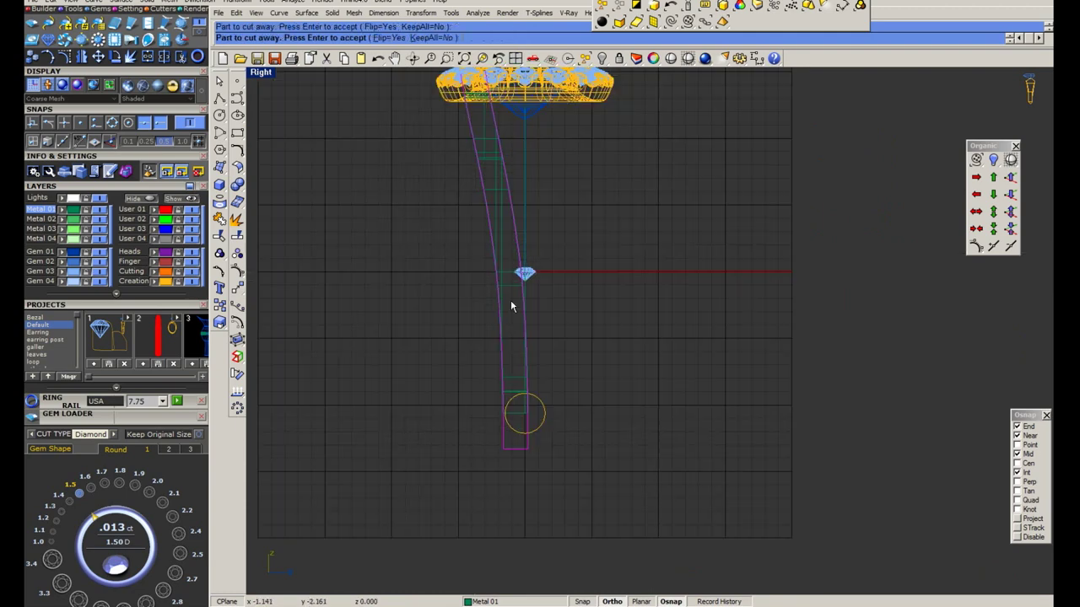
left_click(549, 482)
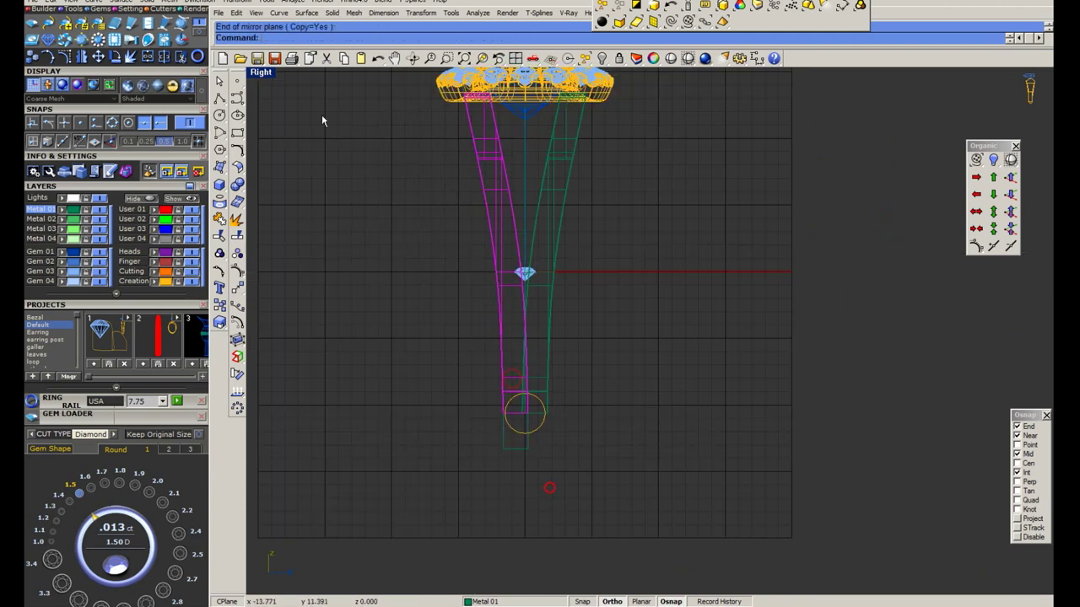
Show the ring in Rendered mode in a maximized Perspective view from an elevated angle.
double_click(261, 73)
double_click(666, 74)
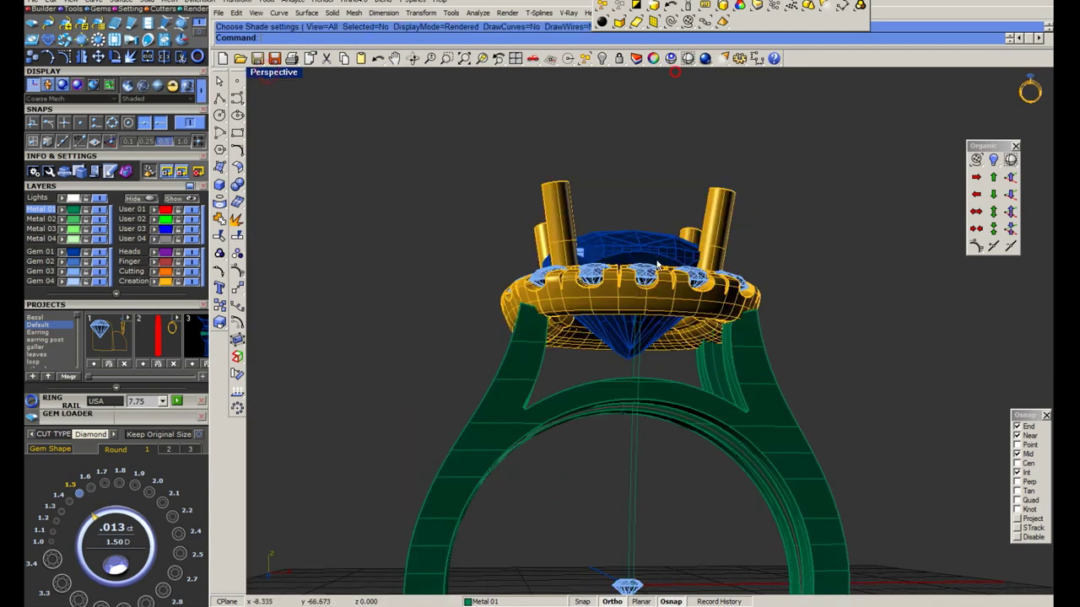
left_click(670, 59)
mouse_move(658, 306)
right_mouse_down()
mouse_move(582, 377)
mouse_move(652, 314)
mouse_move(818, 392)
mouse_move(674, 326)
mouse_move(736, 361)
right_mouse_up()
key("Escape")
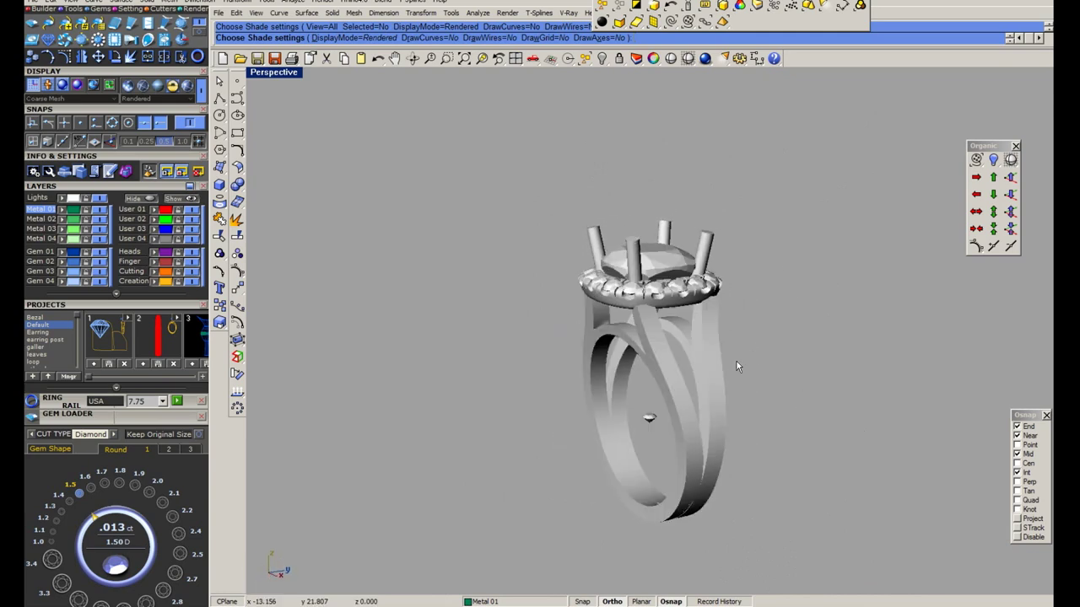
key("Escape")
key("Return")
right_click_drag(664, 397, 709, 373)
key("Escape")
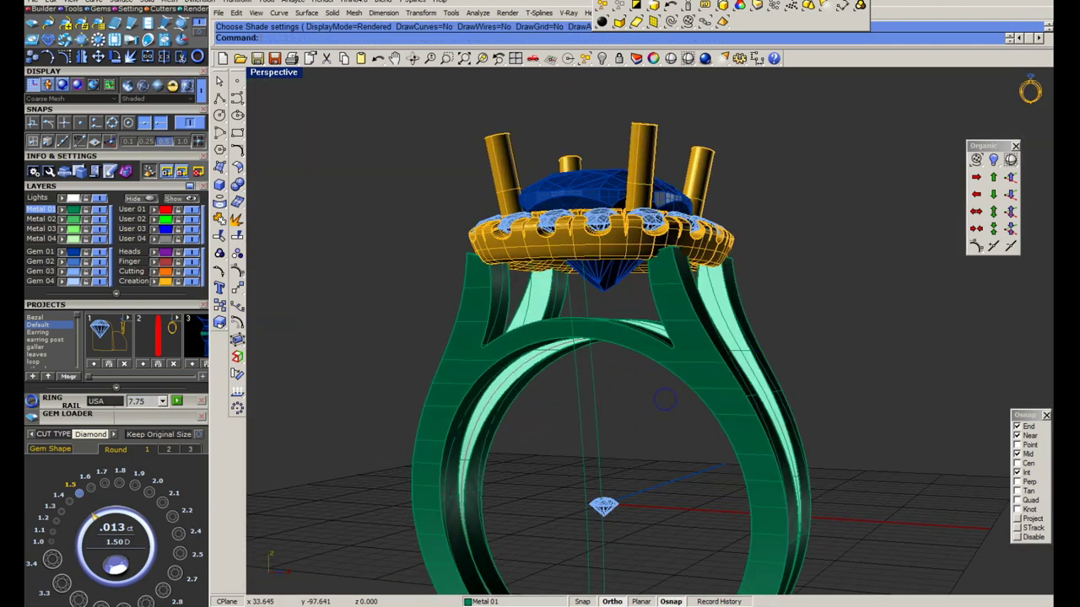
key("Return")
key("Escape")
key("alt+Tab")
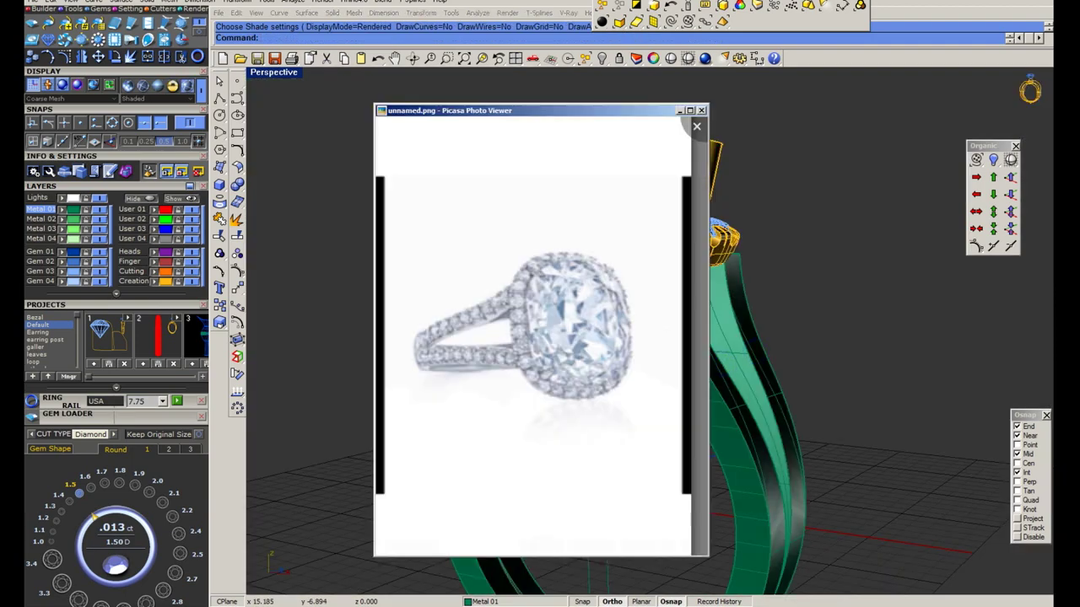
key("alt+Tab")
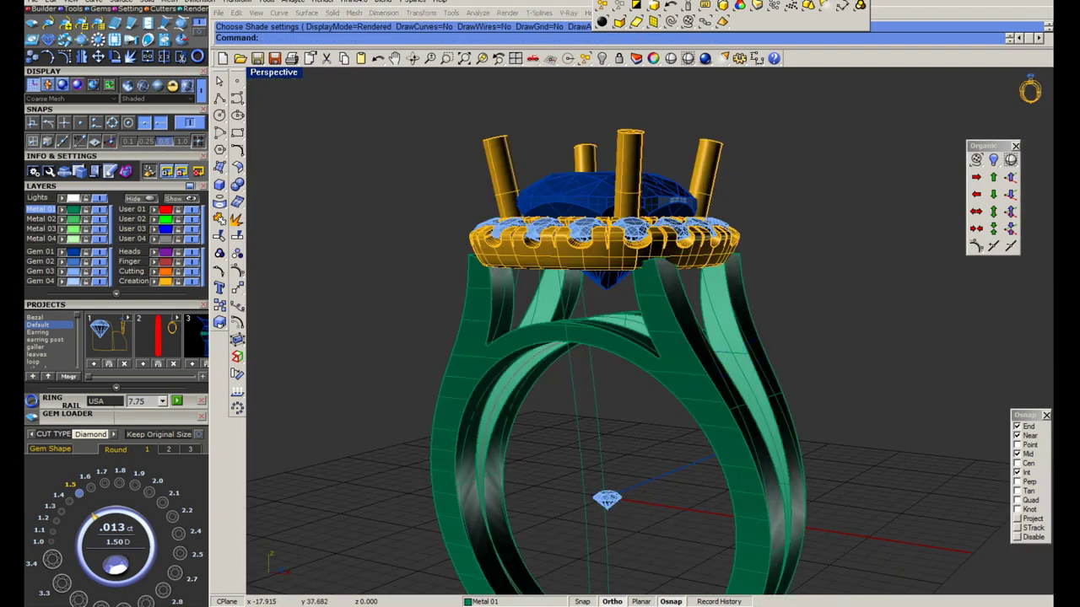
mouse_move(539, 355)
right_mouse_down()
mouse_move(641, 354)
mouse_move(643, 364)
right_mouse_up()
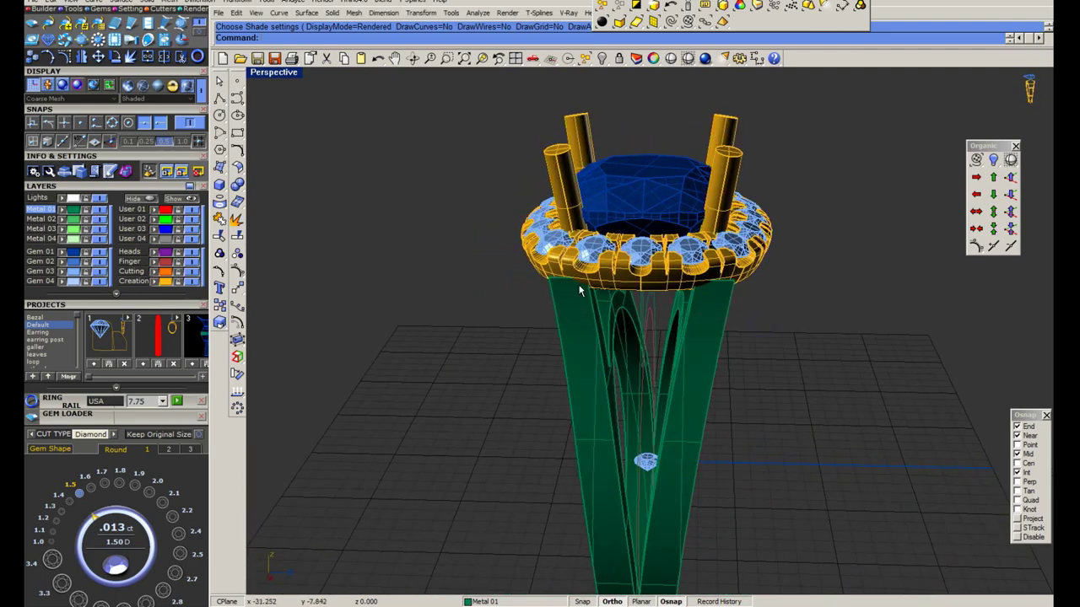
mouse_move(580, 291)
right_mouse_down()
mouse_move(701, 282)
mouse_move(475, 364)
mouse_move(804, 502)
mouse_move(723, 337)
mouse_move(715, 364)
mouse_move(576, 303)
mouse_move(696, 317)
right_mouse_up()
key("Return")
key("Escape")
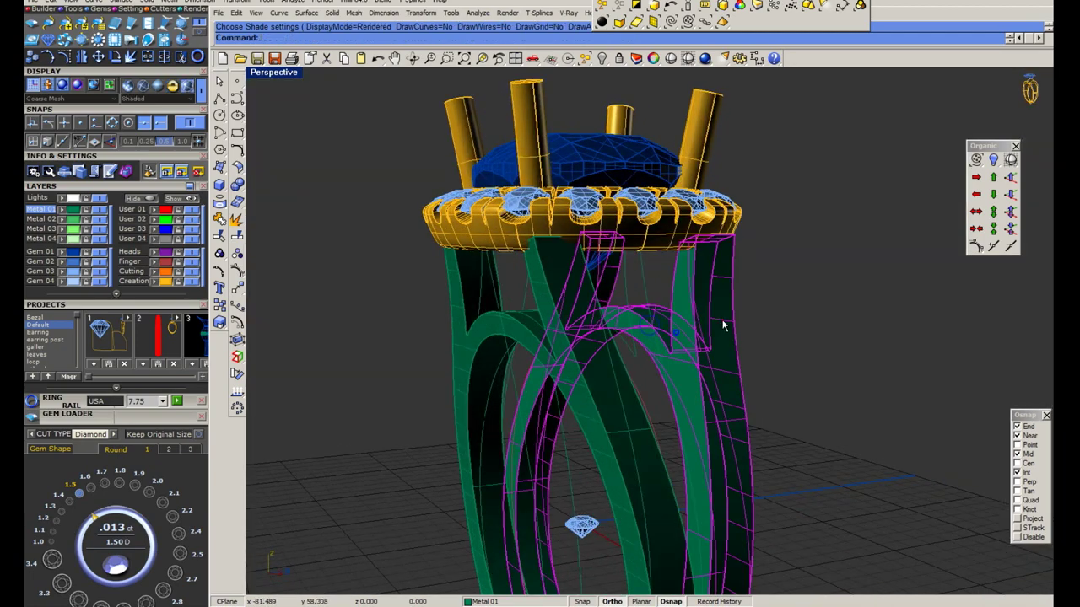
Undo the accidental band drag, restore the four viewports, and save the file.
key("Home")
key("Home")
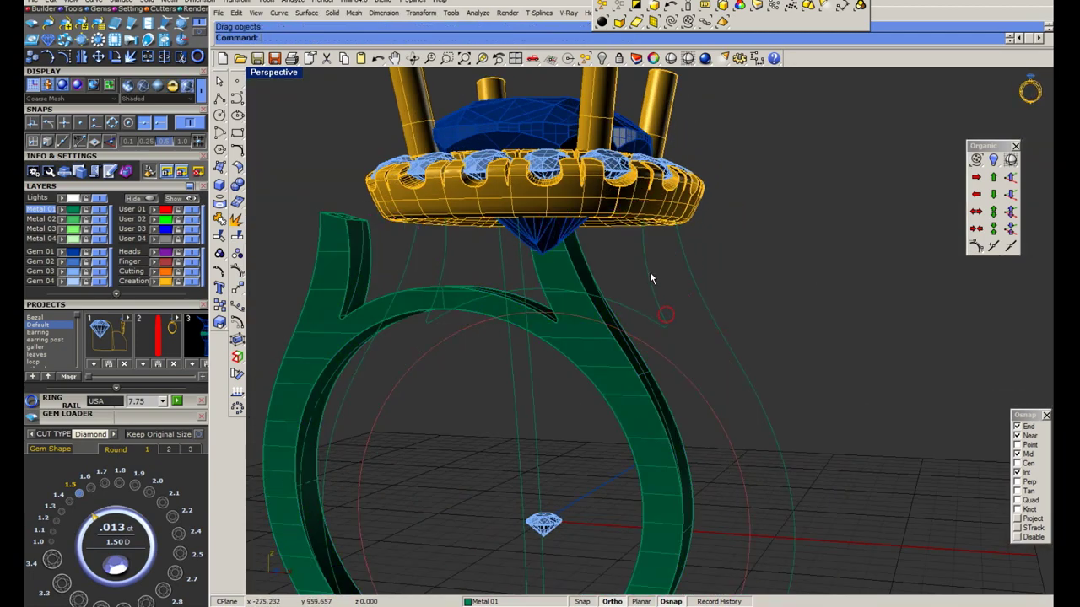
key("Home")
key("ctrl+z")
key("Escape")
double_click(275, 74)
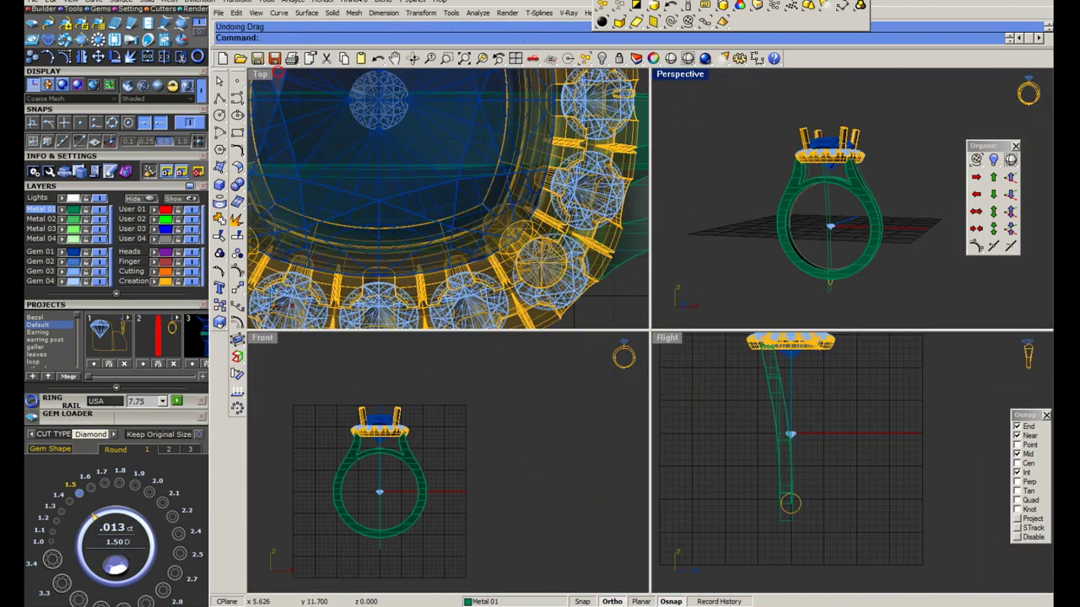
key("ctrl+s")
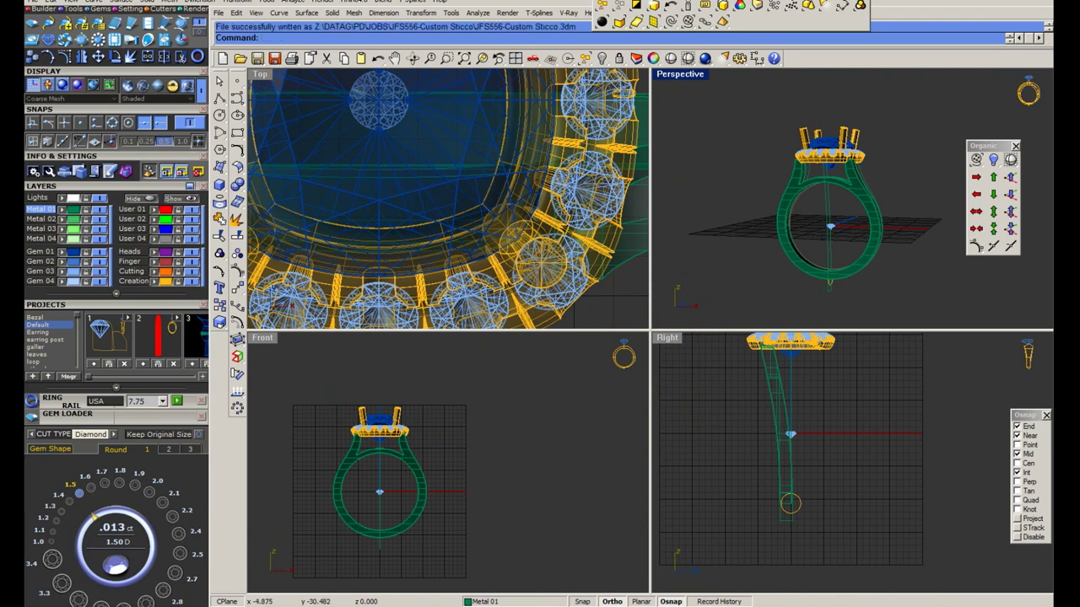
Select the shank, close the reference photo, and start a CageEdit using BoundingBox in CPlane.
scroll(864, 207, "up", 5)
left_click(865, 207)
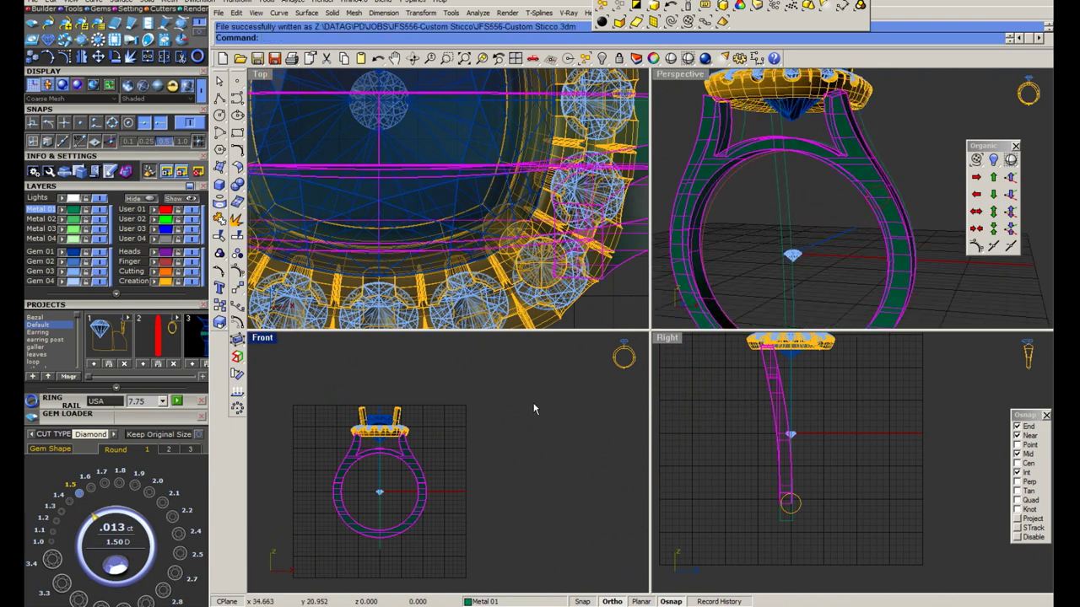
scroll(458, 427, "up", 2)
scroll(458, 427, "up", 2)
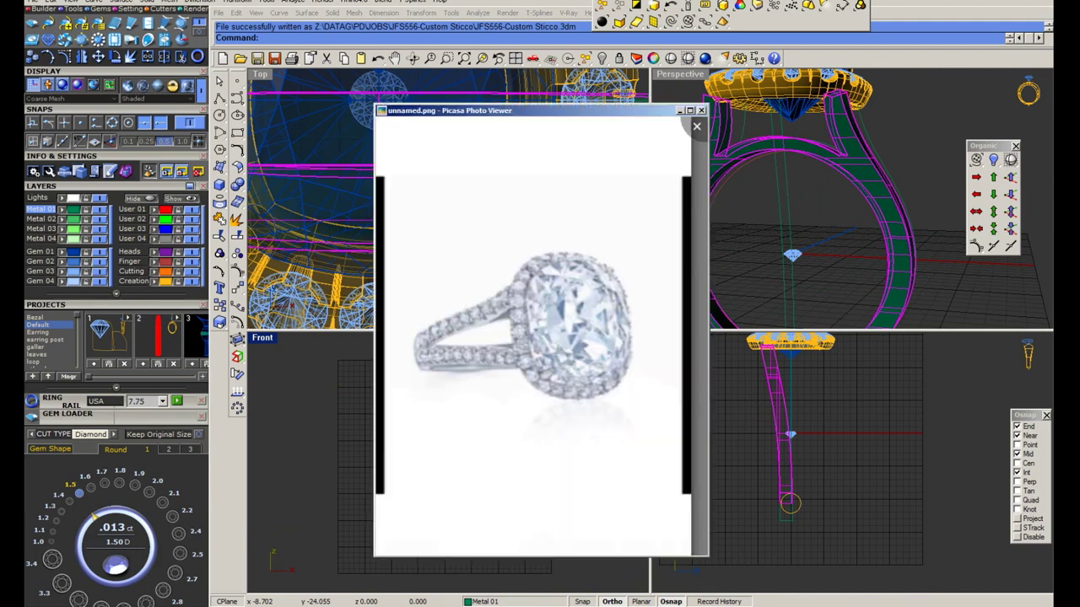
left_click(388, 463)
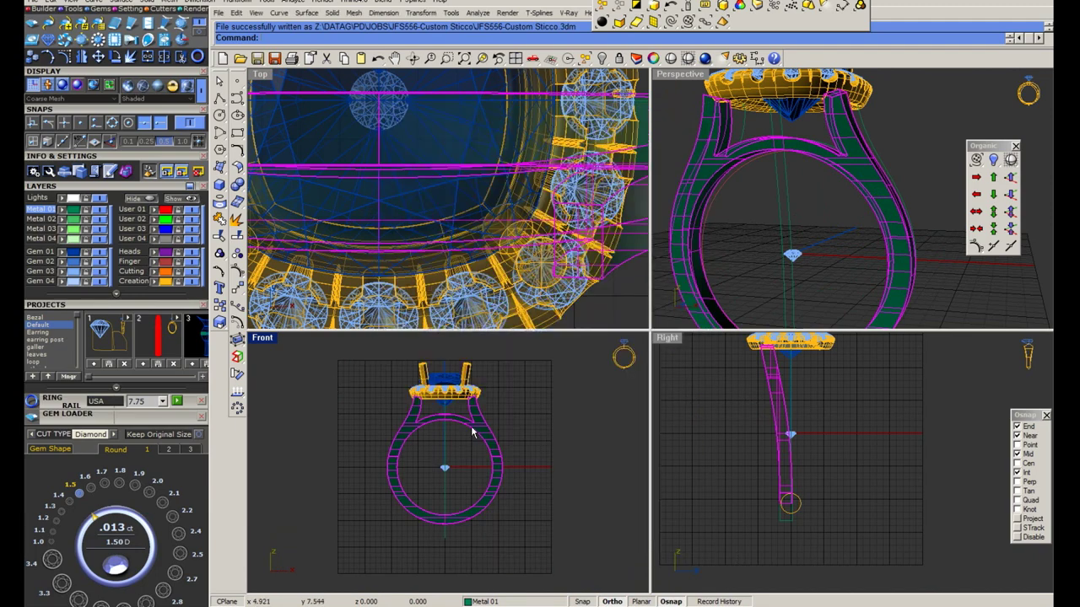
scroll(470, 429, "up", 3)
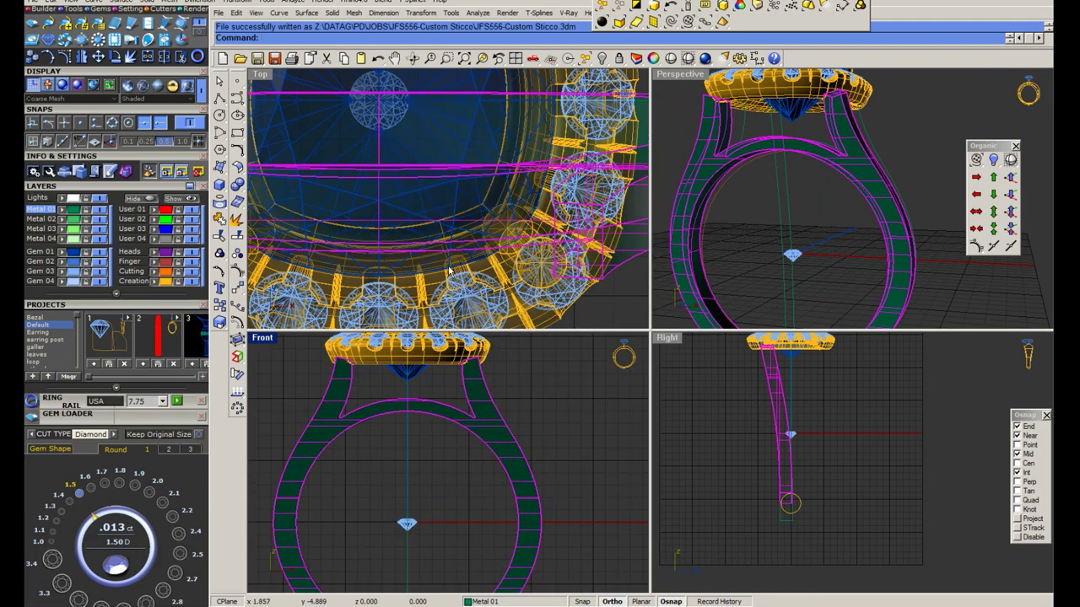
left_click(237, 340)
left_click(322, 27)
left_click(375, 37)
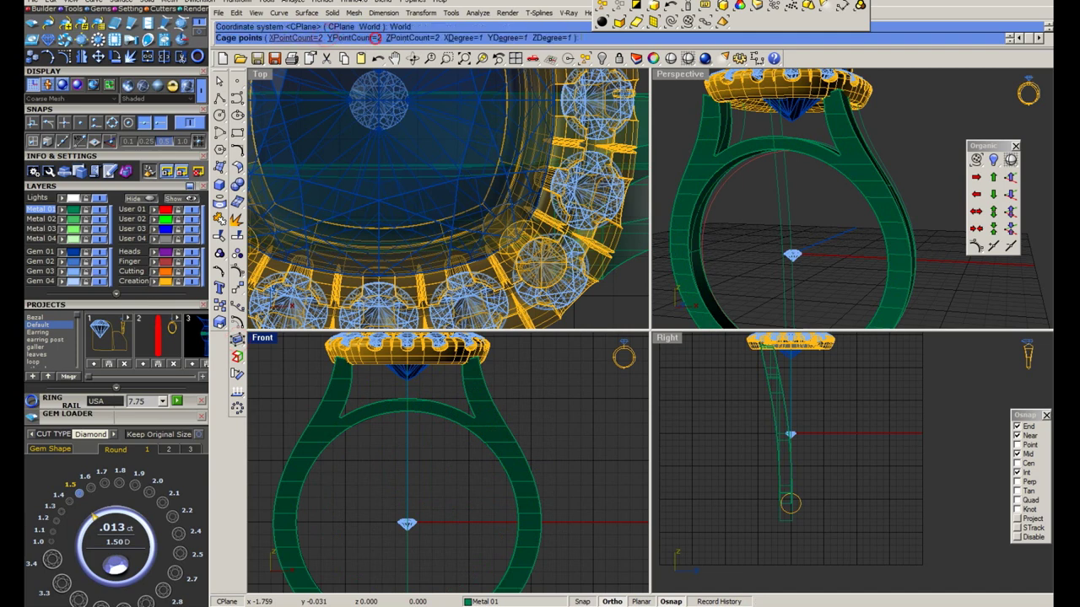
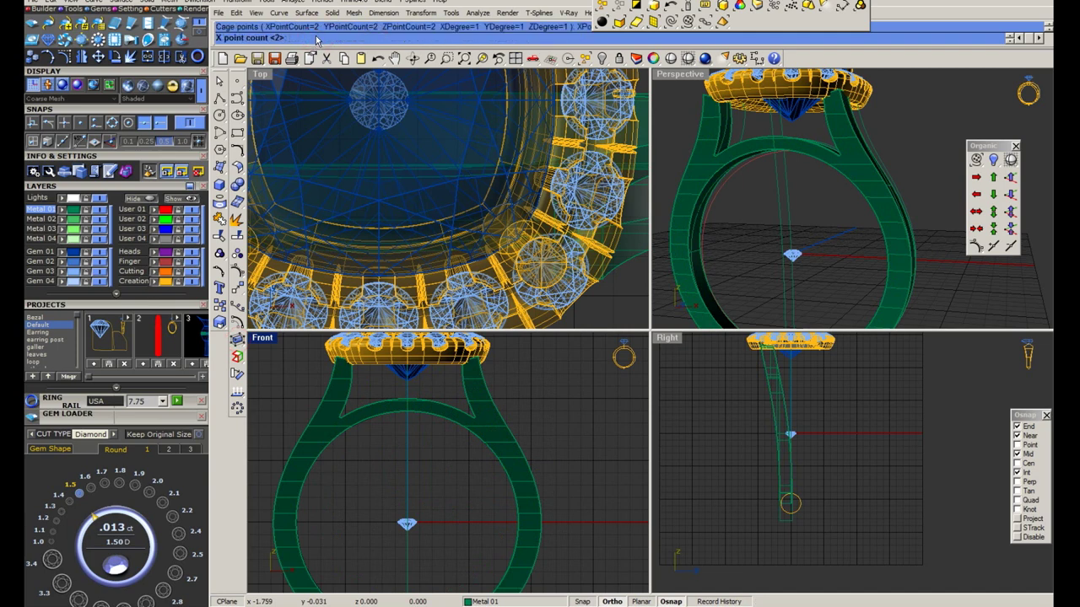
Try a shank cage with 7 X and 6 Y points, then end that cage setup.
type("7")
key("Return")
left_click(357, 38)
type("6")
key("Return")
left_click(422, 38)
key("Return")
key("Return")
scroll(739, 396, "up", 2)
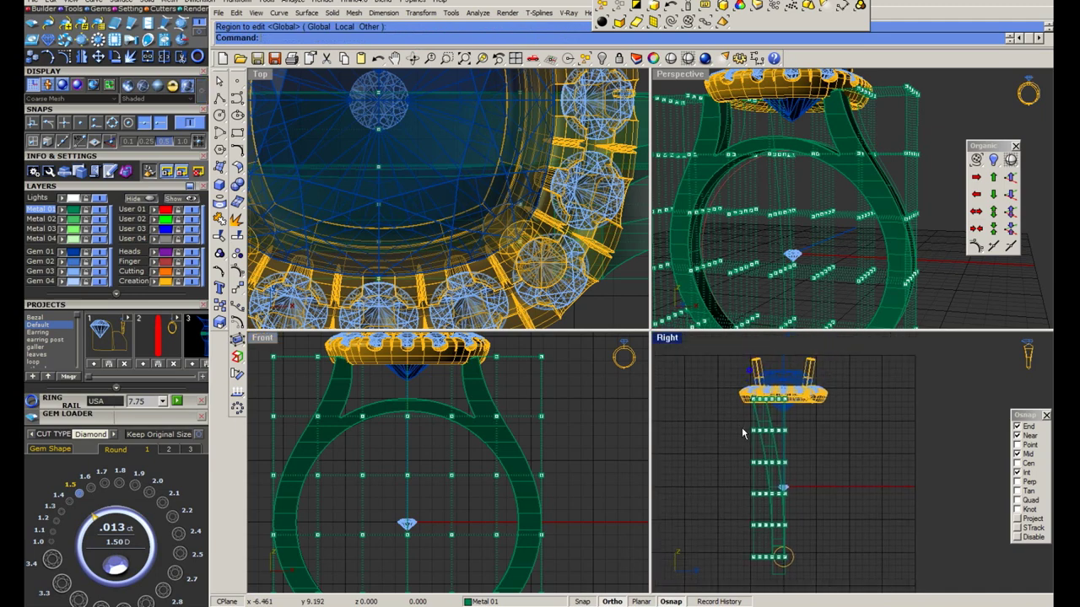
scroll(742, 426, "up", 2)
right_click_drag(738, 469, 731, 495)
right_click(732, 490)
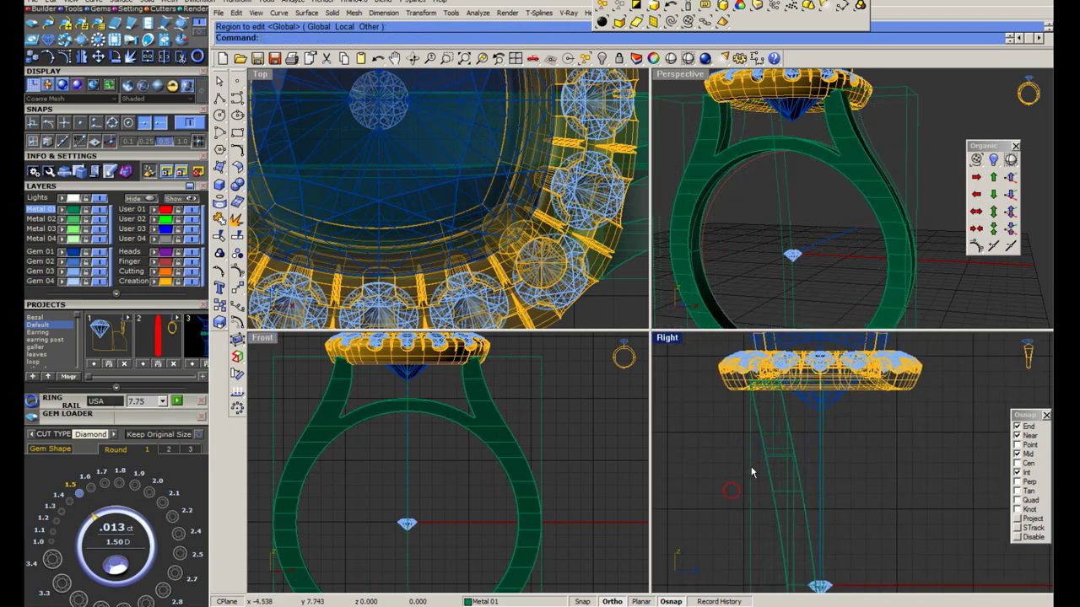
Rebuild the shank cage as a world-aligned box with 5×4×6 points.
left_click(735, 417)
right_click(734, 417)
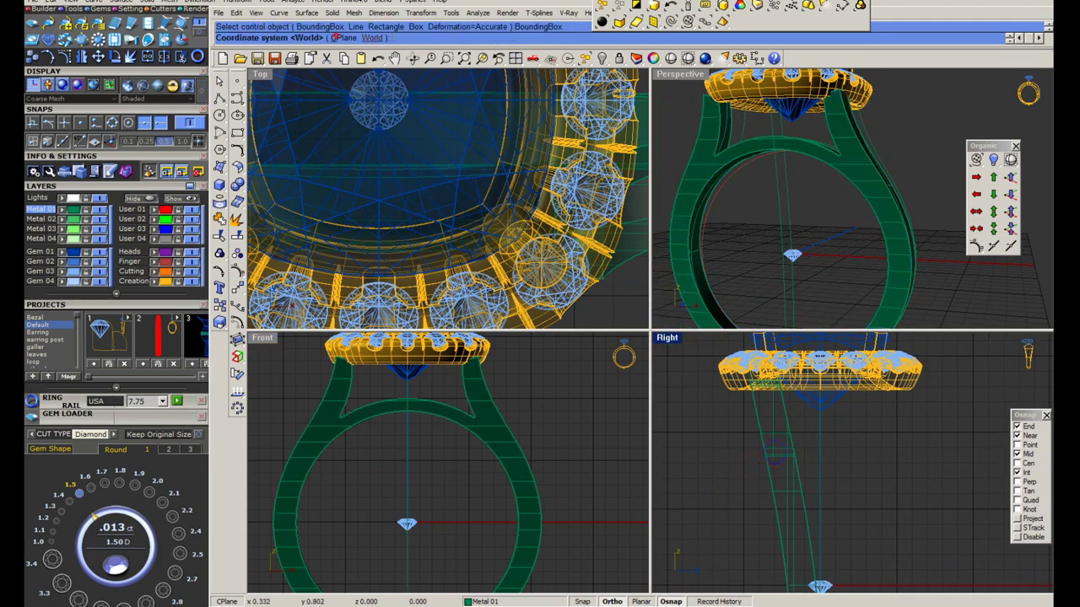
left_click(371, 37)
left_click(295, 37)
type("5")
key("Return")
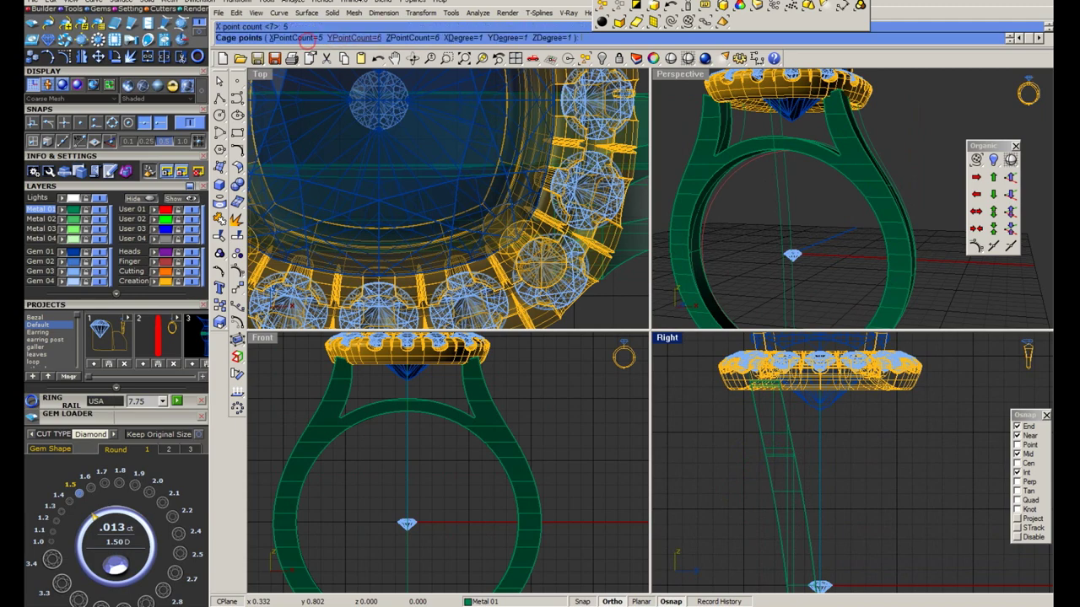
left_click(371, 37)
key("Return")
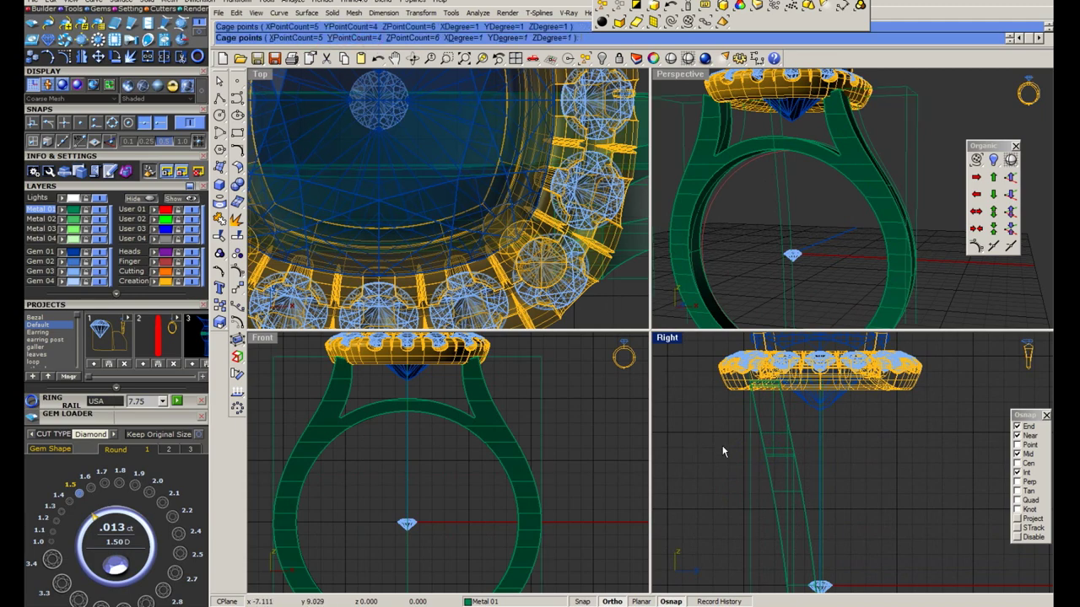
key("Return")
Scale the upper cage points inward to taper the shank below the head.
scroll(456, 208, "down", 5)
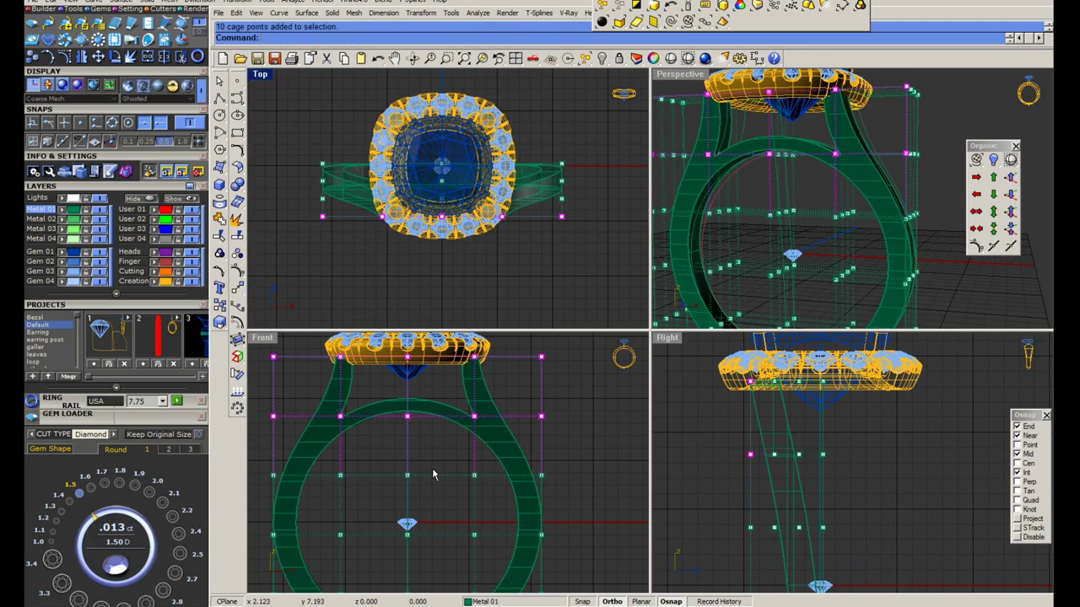
left_click(268, 415)
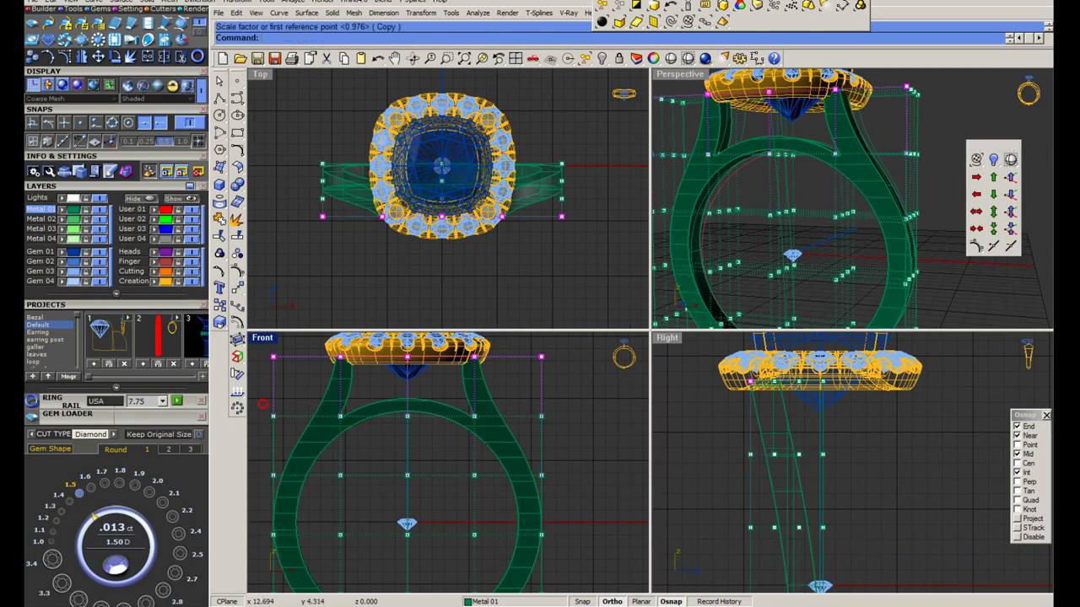
left_click(612, 528)
scroll(762, 206, "up", 3)
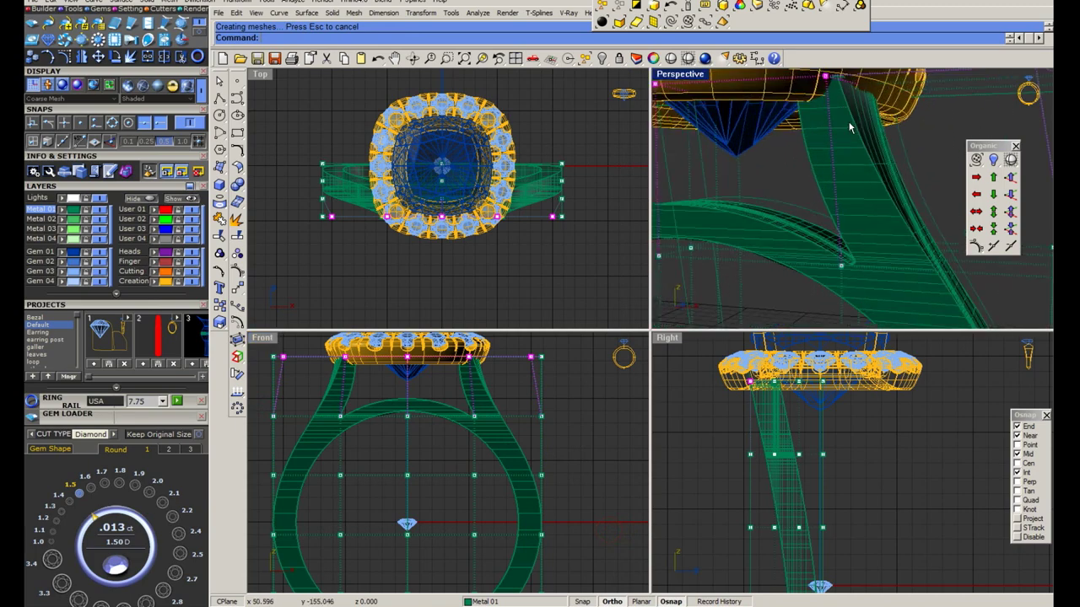
scroll(789, 152, "up", 2)
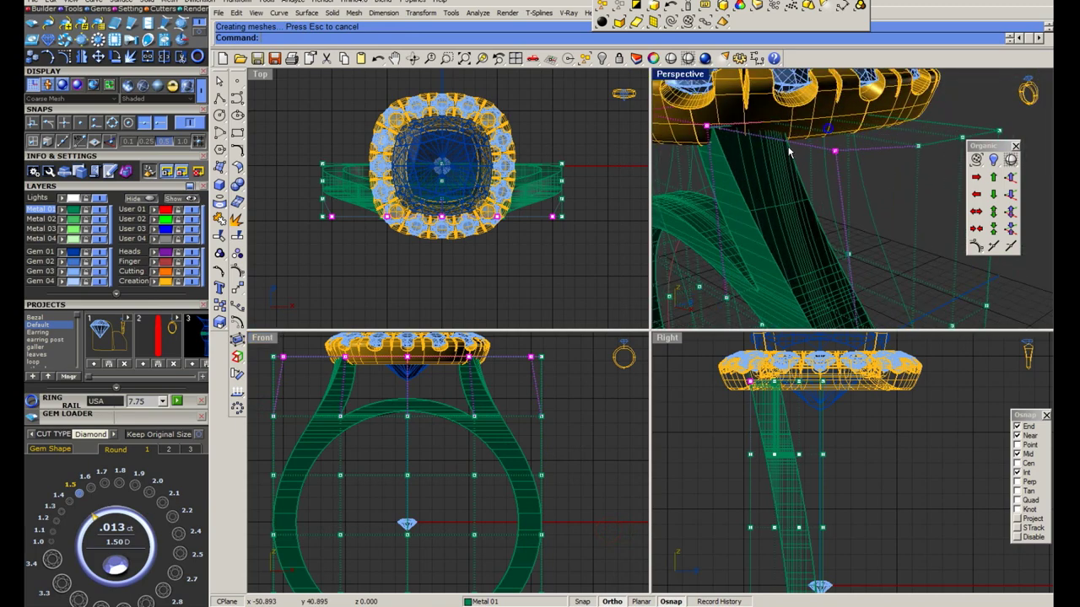
left_click(596, 524)
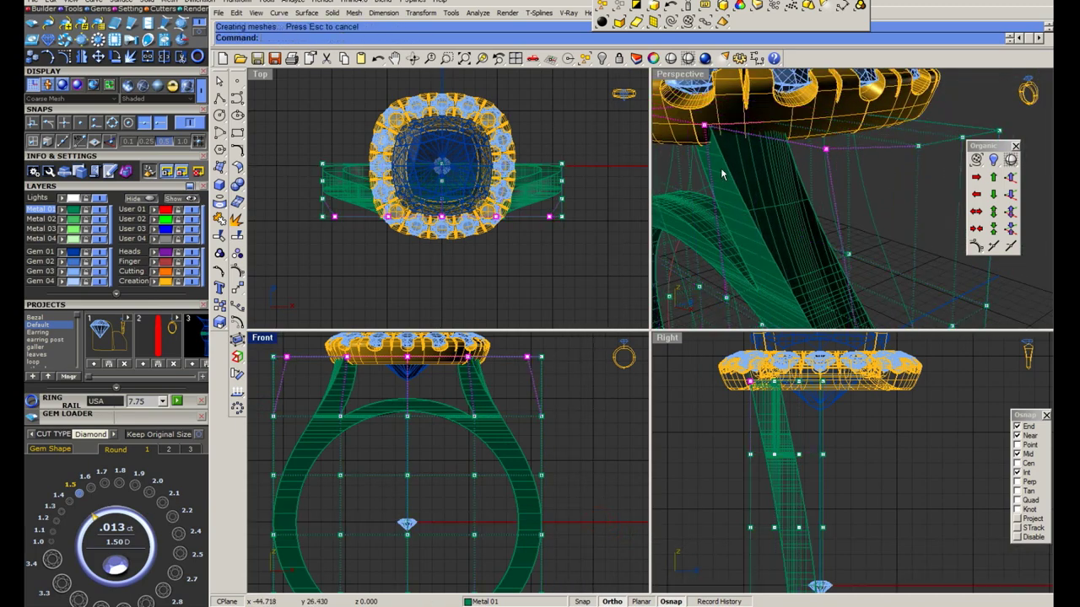
Window-select the upper cage points and scale them further toward the ring centre.
double_click(664, 78)
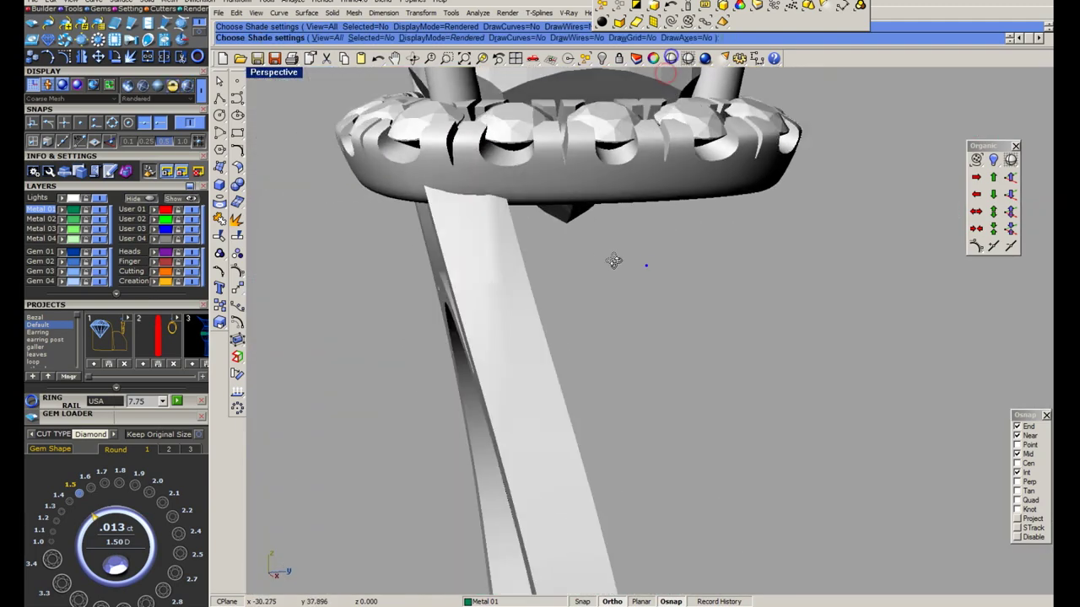
mouse_move(610, 258)
right_mouse_down()
mouse_move(509, 274)
mouse_move(283, 98)
right_mouse_up()
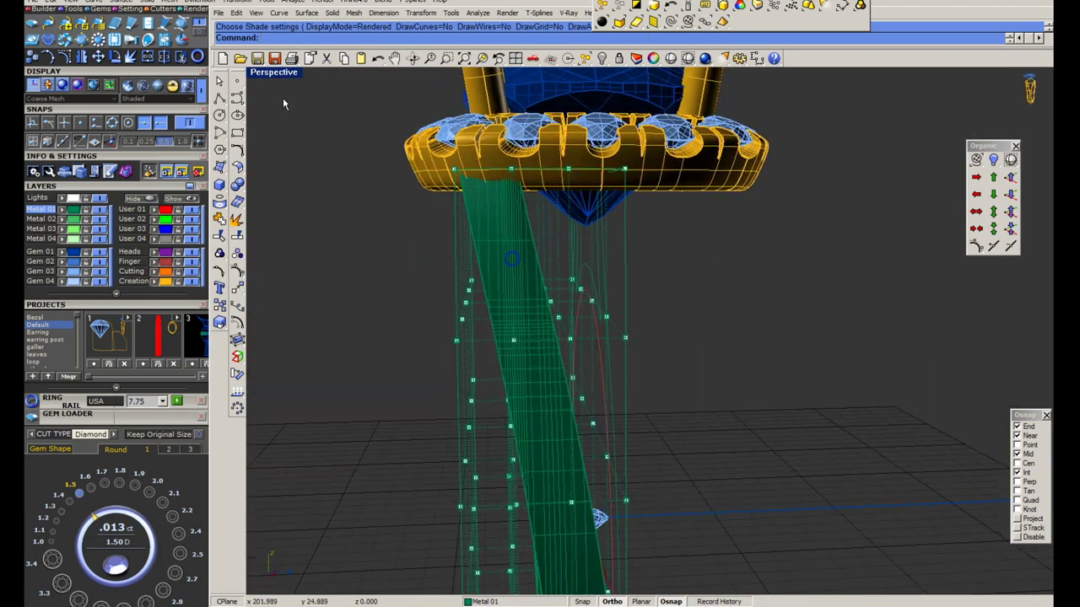
double_click(273, 74)
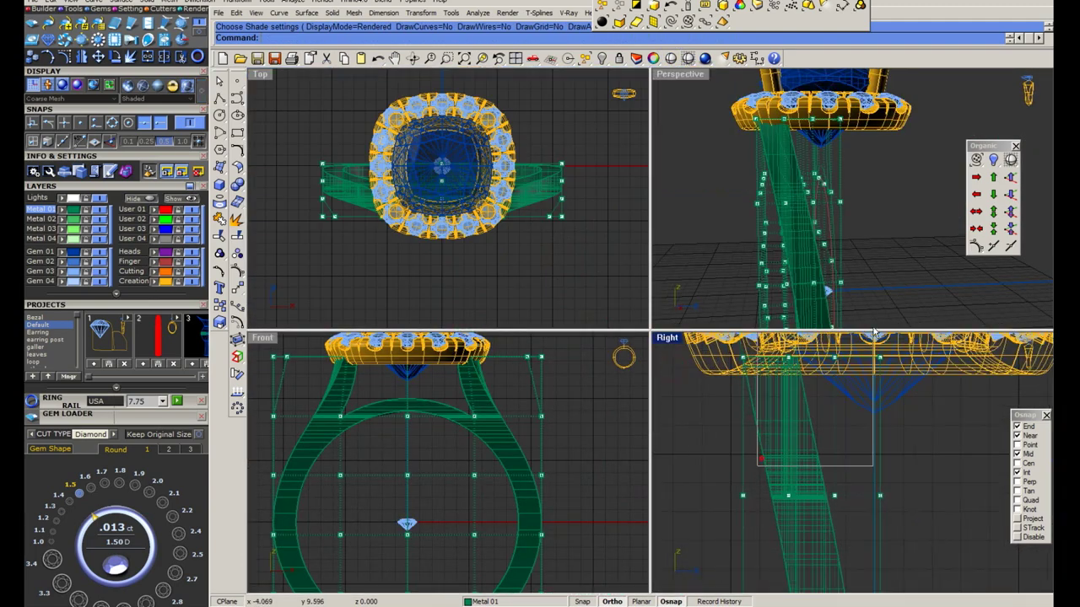
left_click_drag(874, 344, 756, 476)
scroll(574, 361, "down", 2)
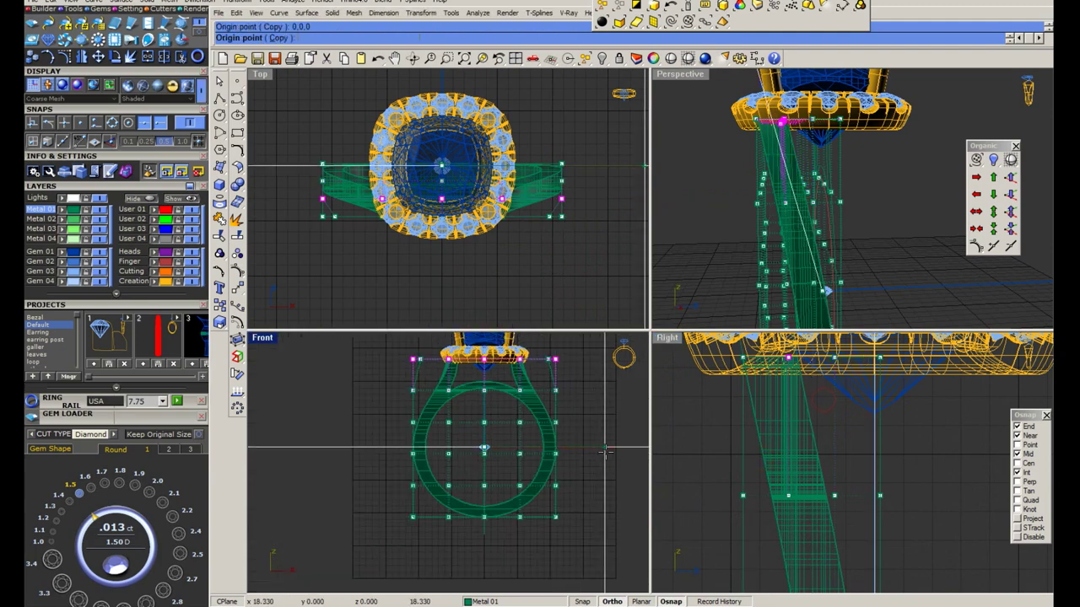
left_click(484, 447)
left_click(605, 450)
left_click(600, 450)
key("Return")
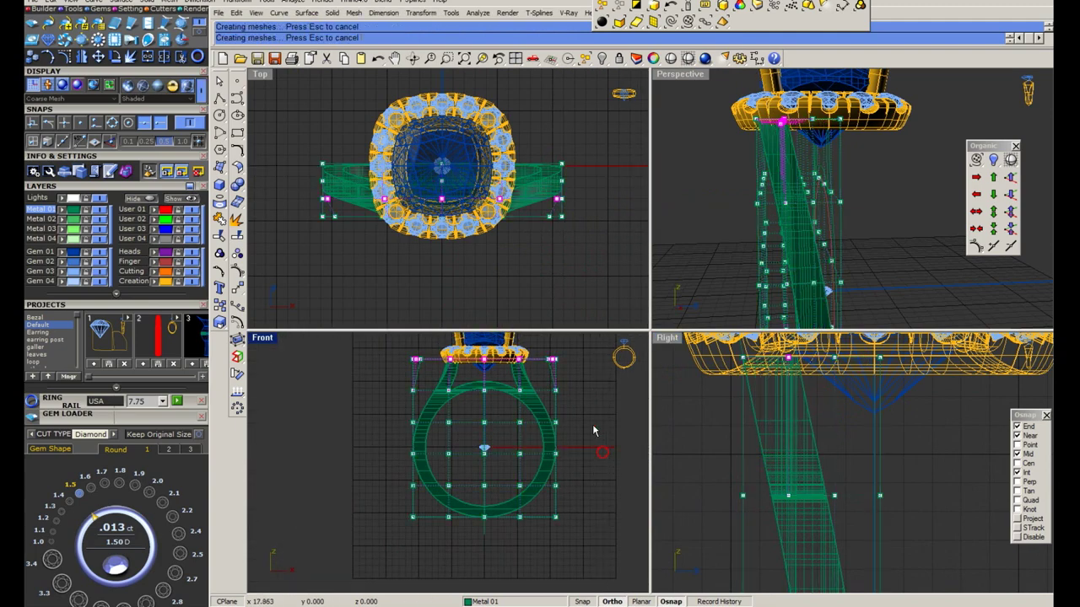
Mirror a copy of the shank to form the second arm of the split shank.
double_click(679, 76)
mouse_move(559, 255)
right_mouse_down()
mouse_move(518, 311)
mouse_move(613, 281)
mouse_move(622, 298)
right_mouse_up()
left_click(502, 294)
left_click(613, 281)
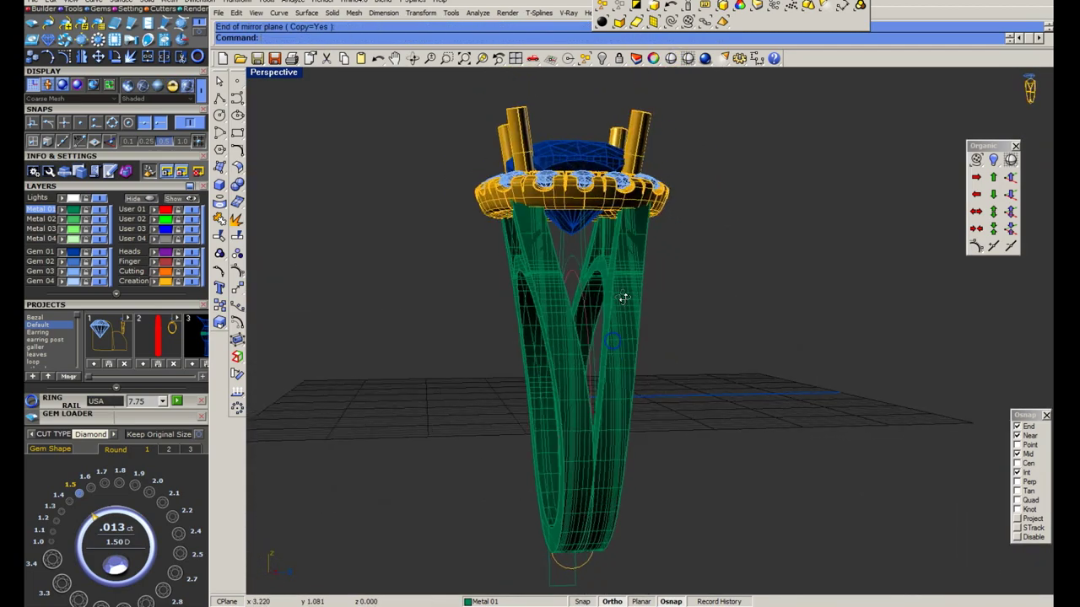
Check the split shank in shaded view, then select the centre gem and its curve.
left_click(670, 57)
right_click_drag(596, 380, 577, 407)
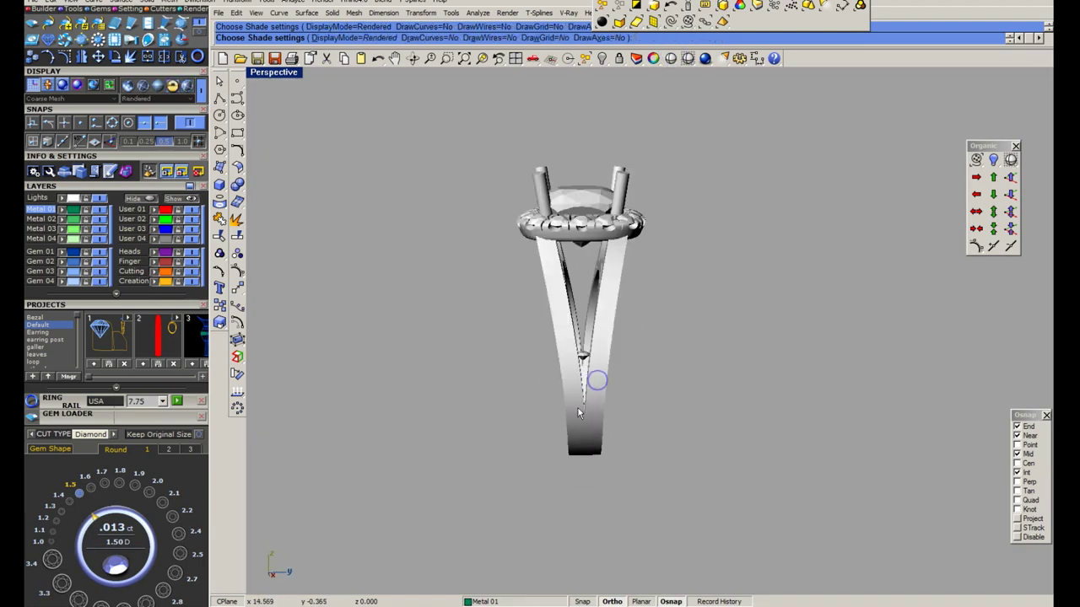
scroll(701, 444, "up", 3)
scroll(587, 357, "down", 3)
key("Return")
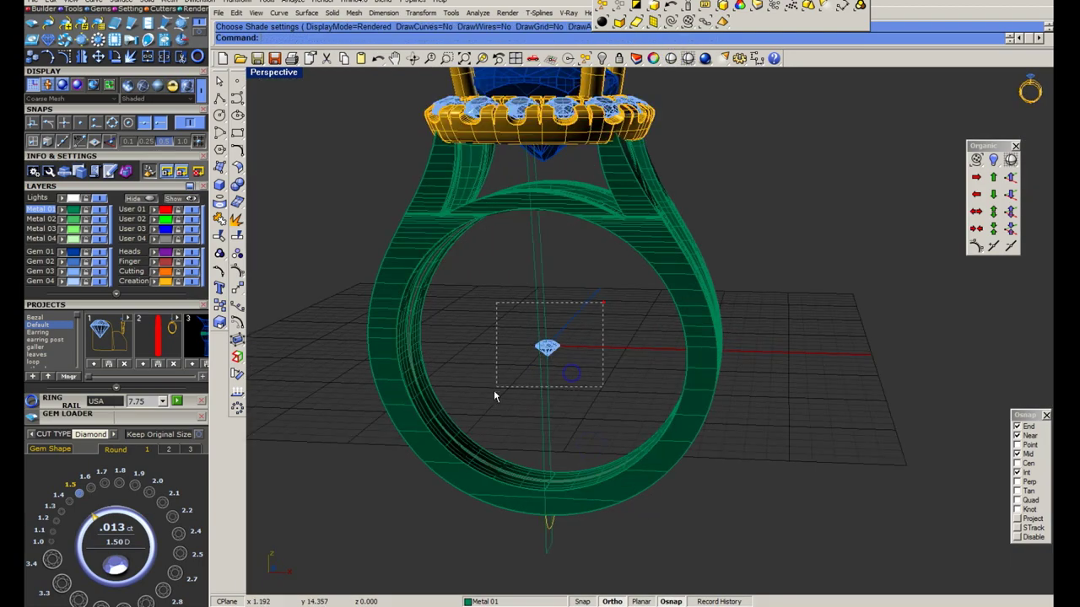
left_click_drag(597, 301, 494, 390)
scroll(591, 414, "up", 2)
Hide the selected centre gem and its curve.
type("hide")
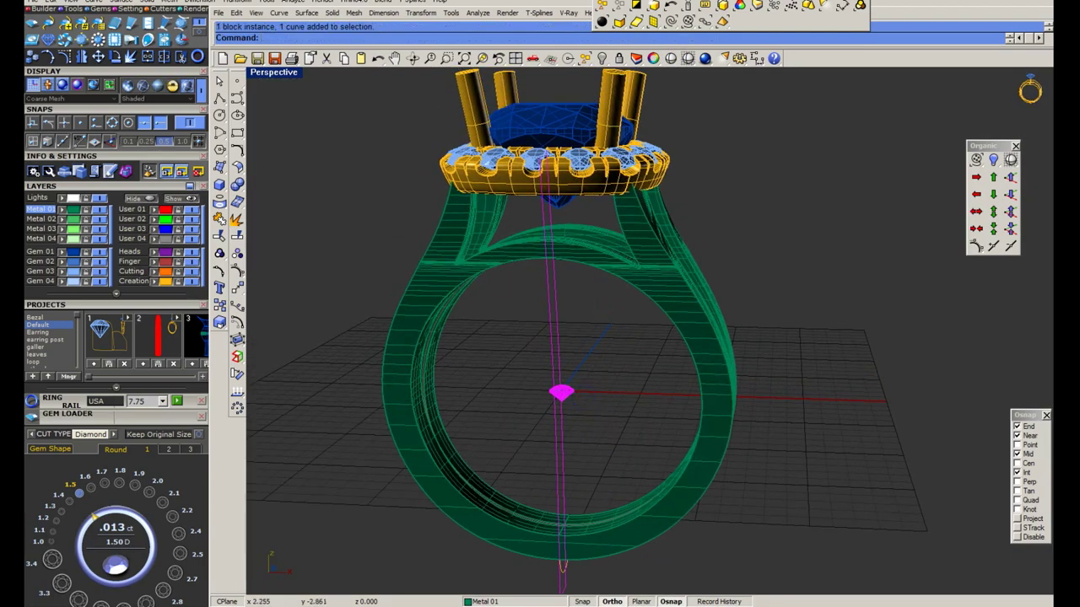
key("Return")
scroll(589, 405, "down", 2)
right_click_drag(582, 512, 607, 374)
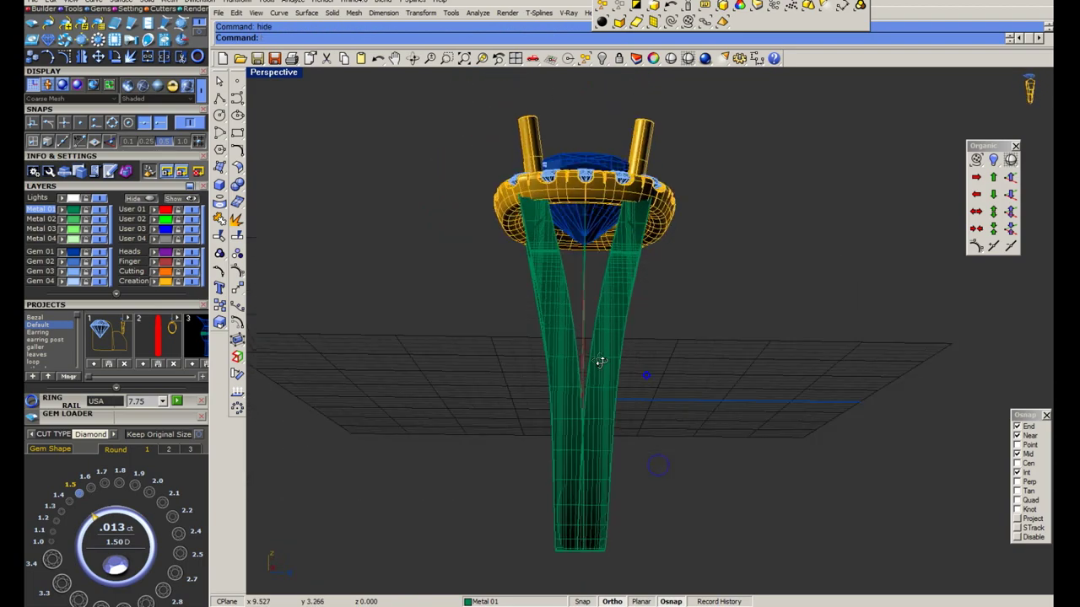
Lock the right shank half in place.
left_click(607, 374)
scroll(584, 353, "up", 2)
scroll(603, 367, "up", 2)
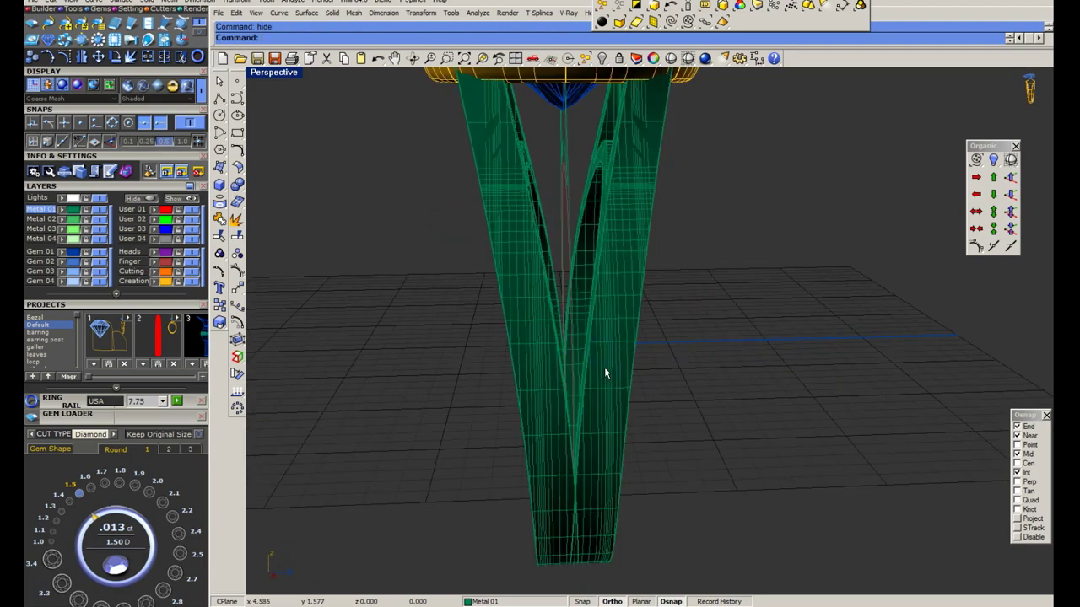
left_click(604, 367)
type("lock")
key("Return")
Turn off surface isocurves on the left shank half in its Properties.
scroll(558, 337, "up", 1)
type("Z")
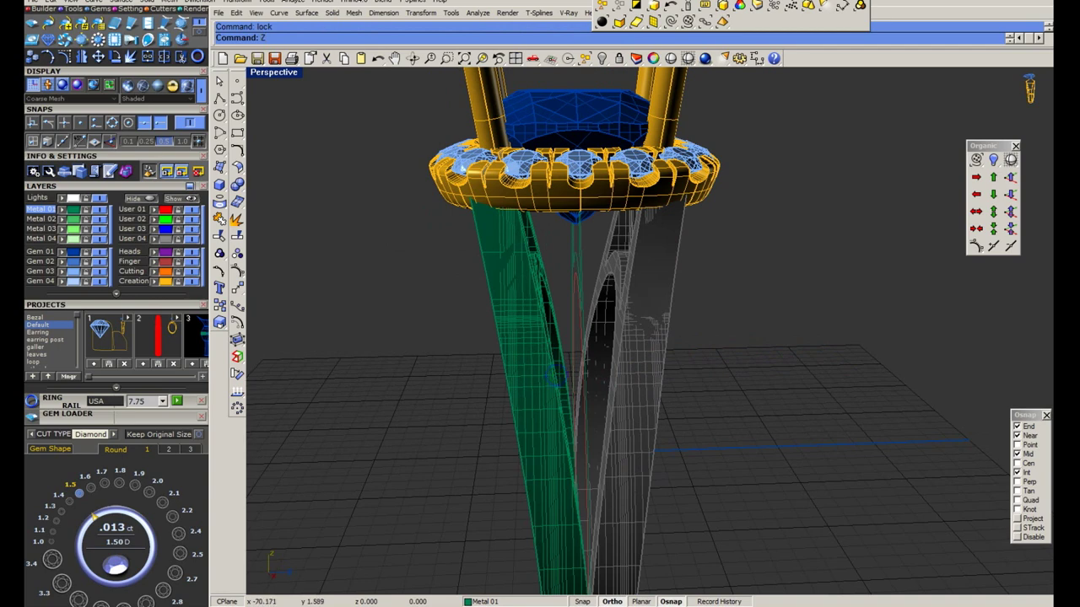
left_click(512, 388)
key("F3")
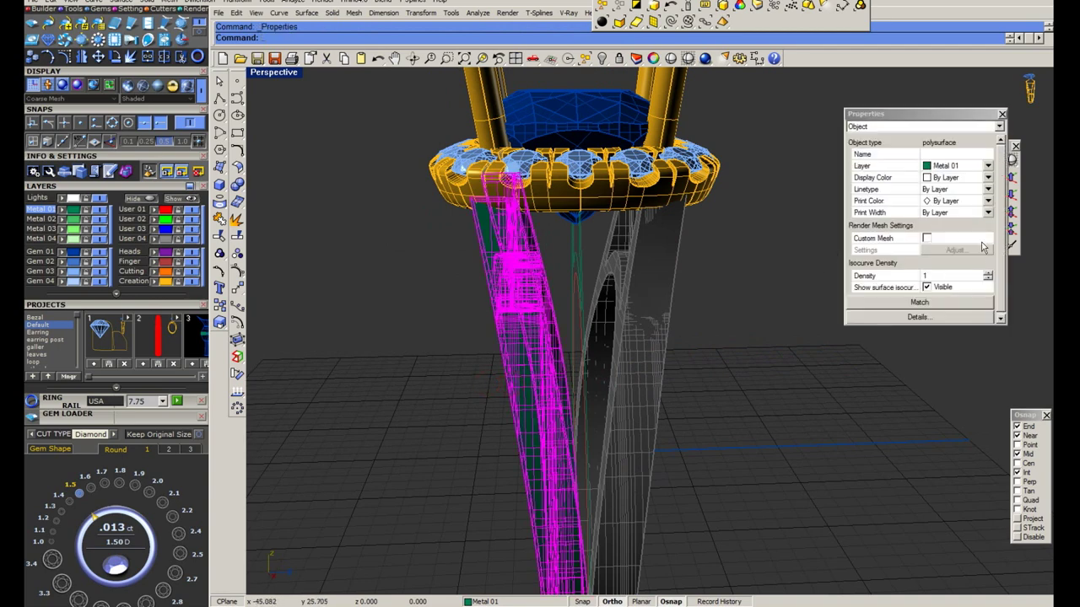
left_click(926, 287)
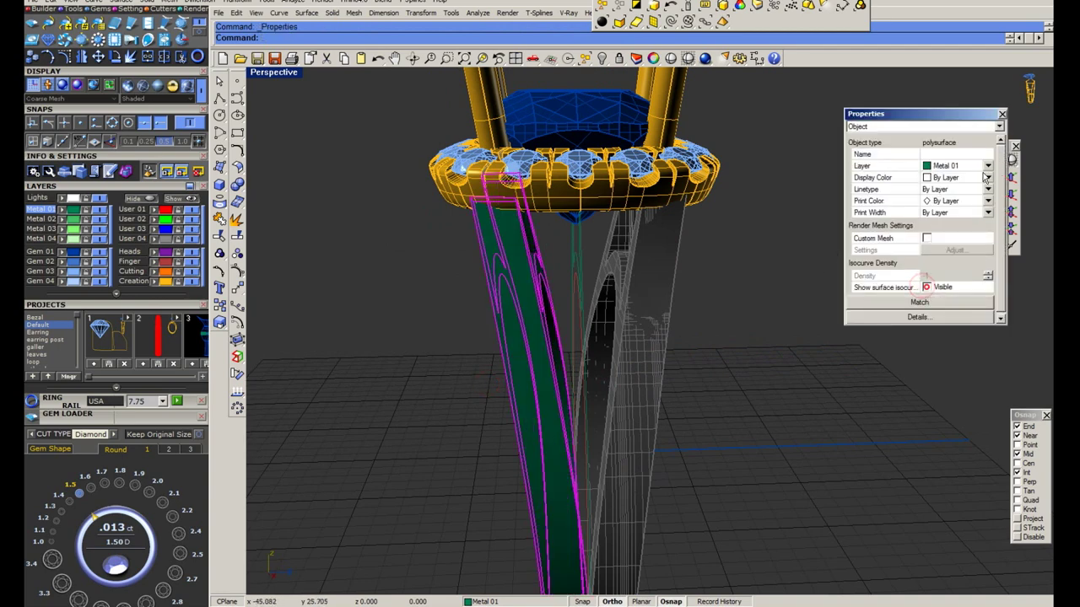
left_click(1001, 113)
key("Escape")
Save the ring file as JFS556-Custom Stucco.3dm.
scroll(489, 295, "up", 2)
scroll(489, 296, "up", 2)
type("Save")
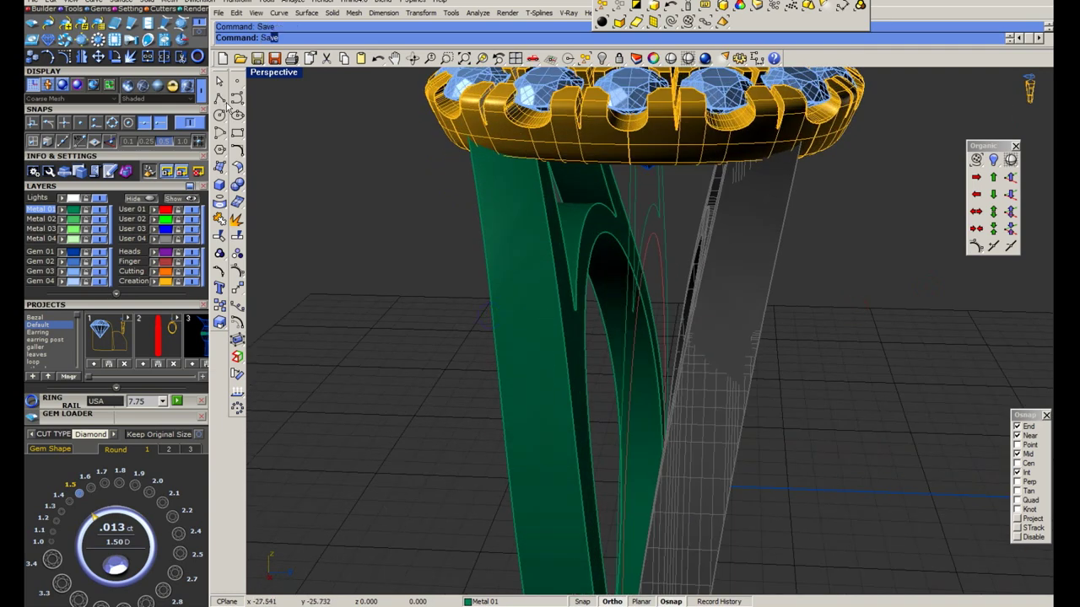
key("Return")
Create a mean curve between the two edge curves of the shank.
left_click(242, 109)
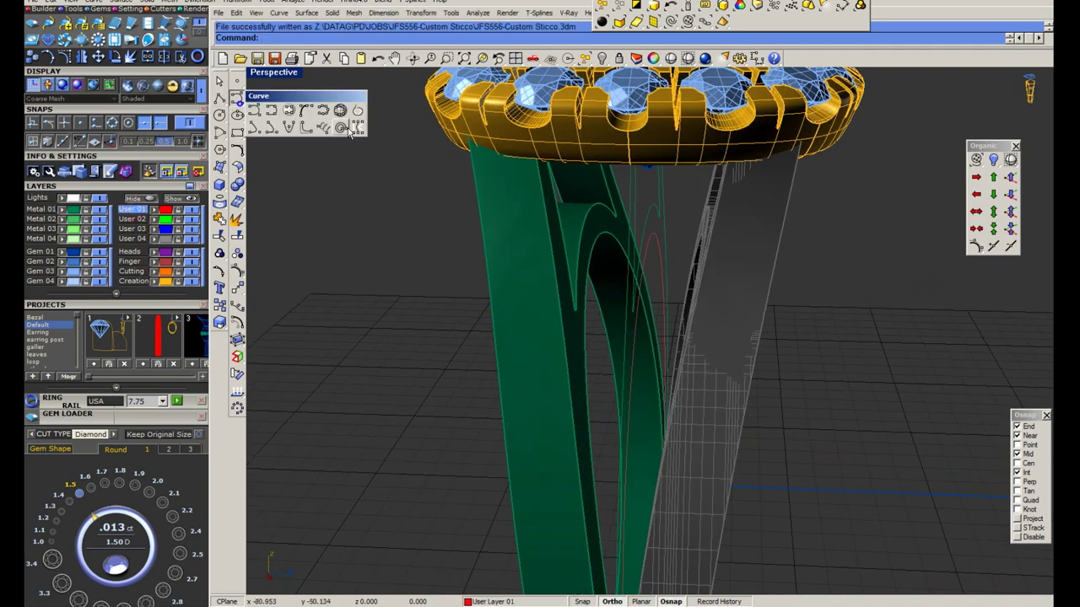
left_click(358, 128)
left_click(481, 234)
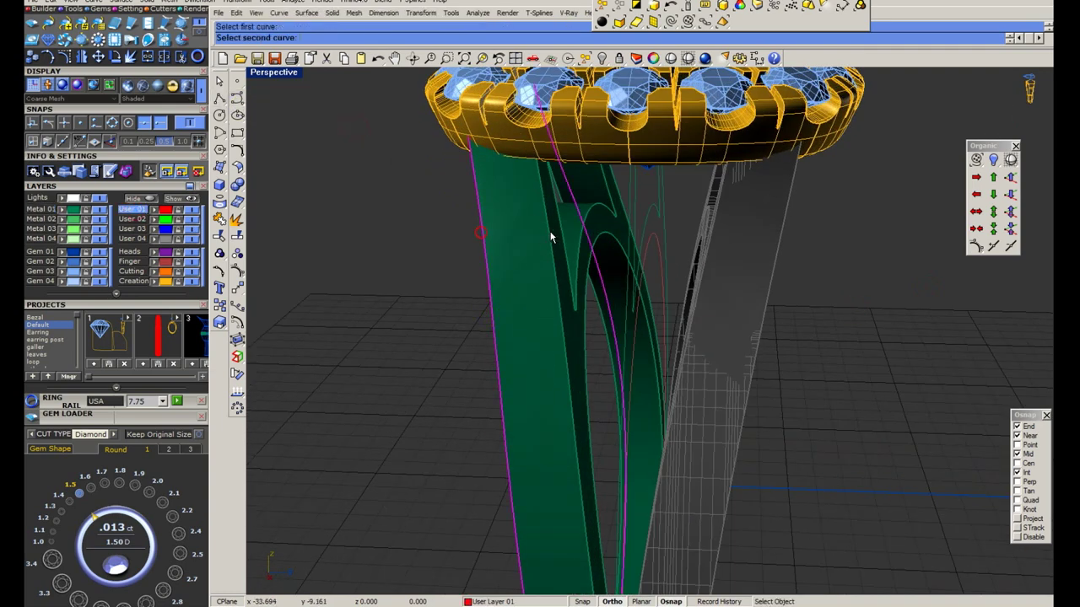
left_click(549, 224)
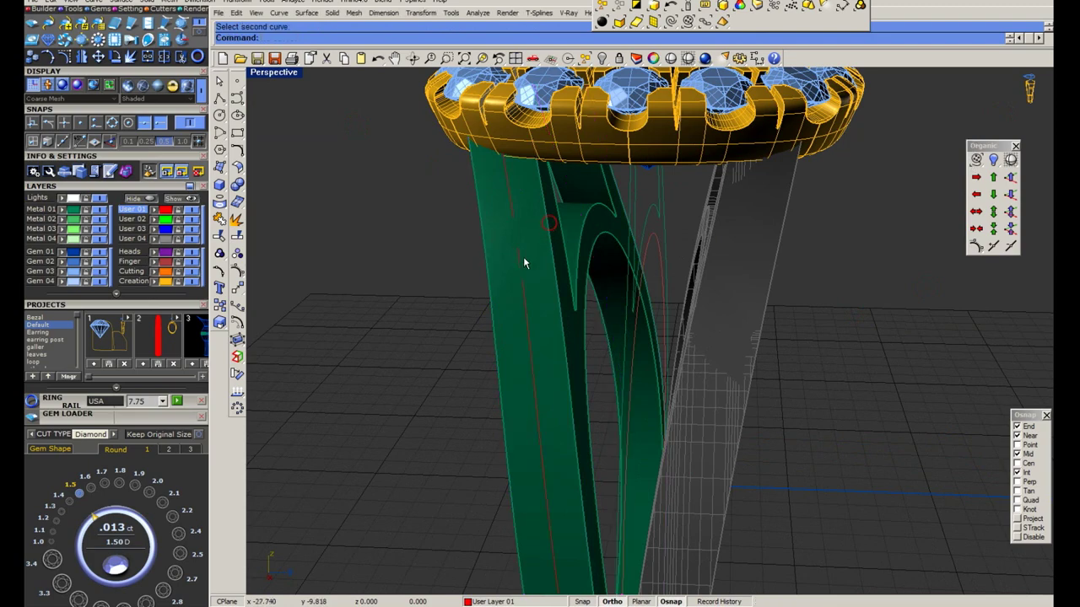
right_click_drag(519, 253, 587, 304)
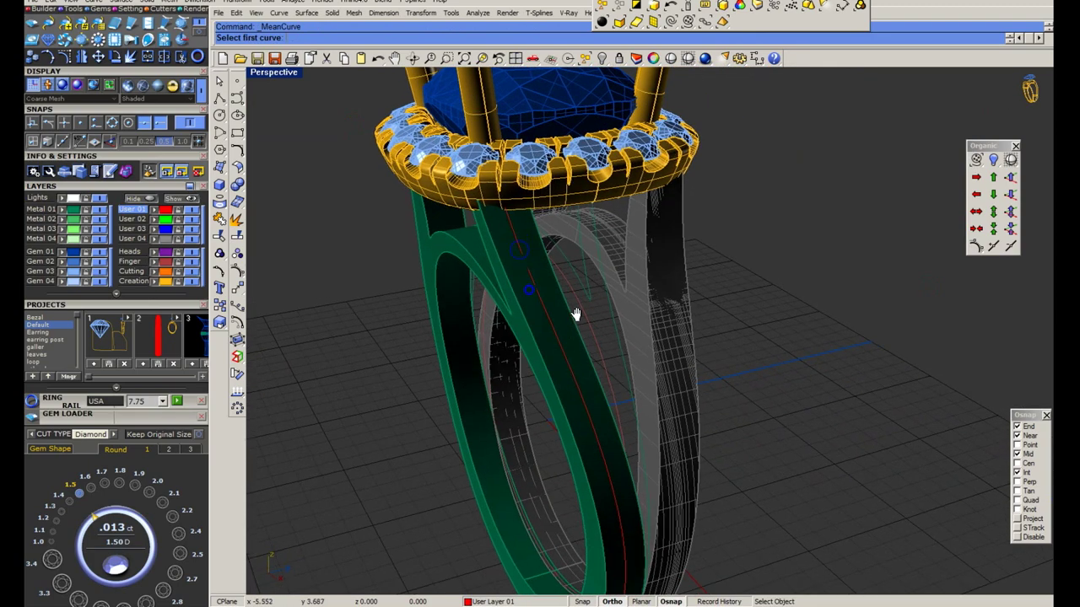
Select the mean curve running down the shank.
left_click(587, 306)
key("Return")
type("Pu")
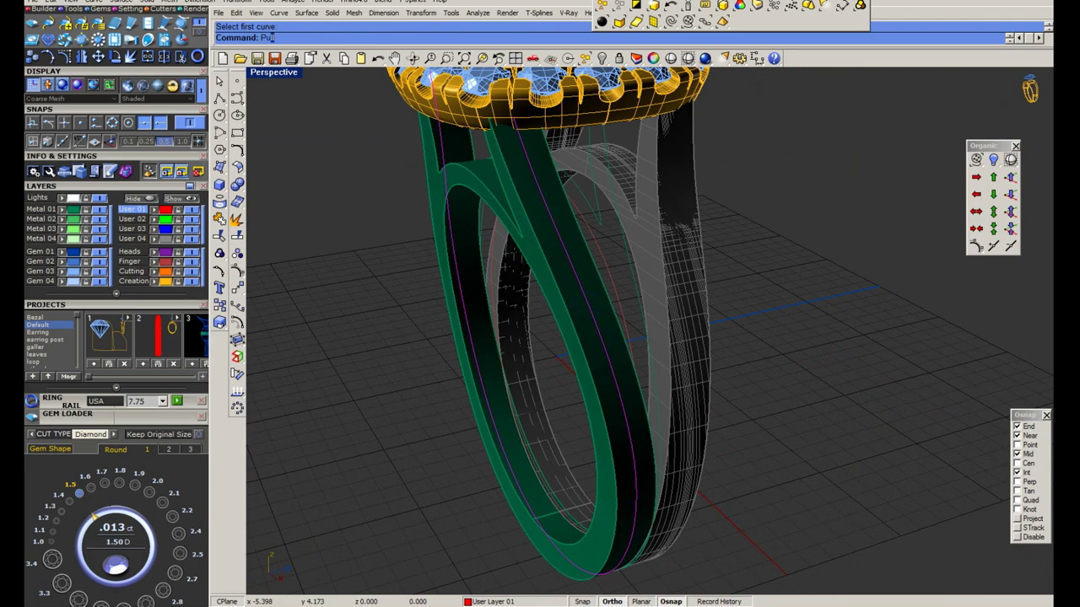
scroll(582, 308, "up", 3)
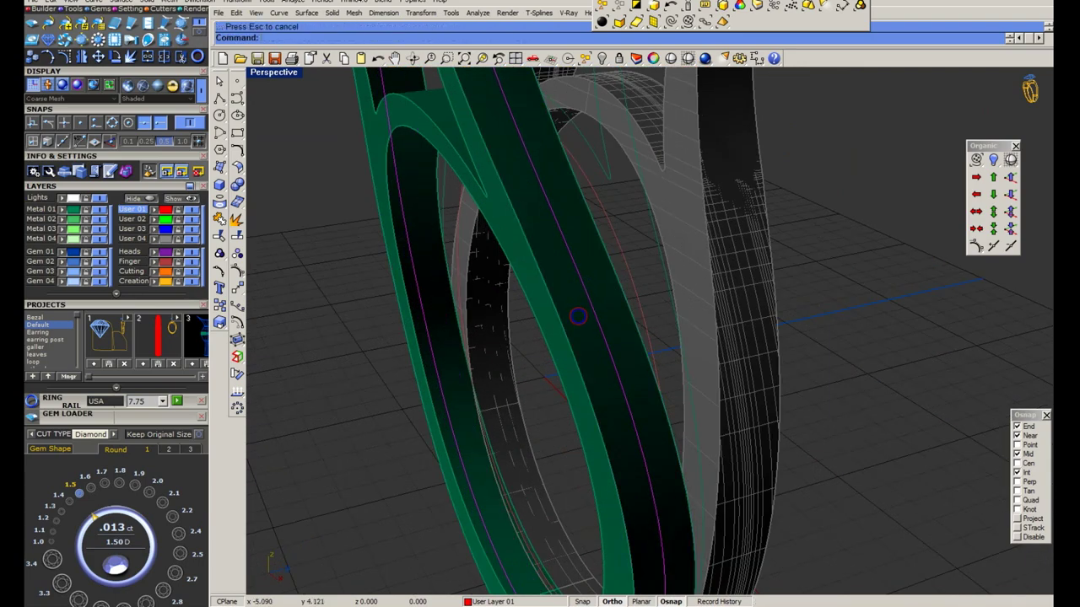
left_click(592, 308)
key("Return")
scroll(592, 309, "down", 5)
mouse_move(571, 361)
right_mouse_down()
mouse_move(543, 241)
mouse_move(491, 255)
right_mouse_up()
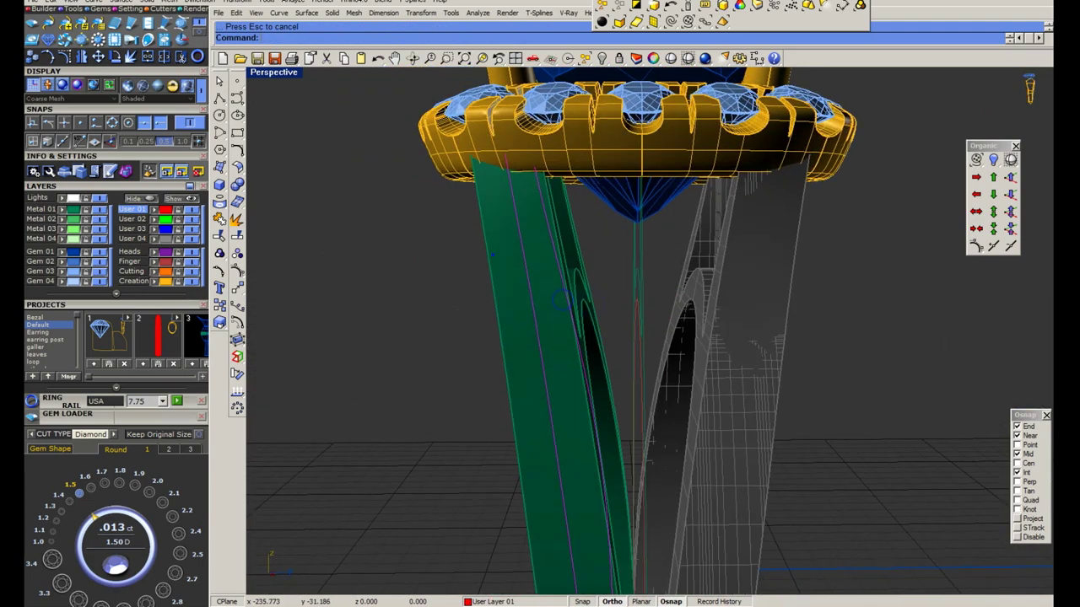
Split the shank curve near the shank bottom and delete the leftover piece.
left_click(219, 237)
left_click(489, 37)
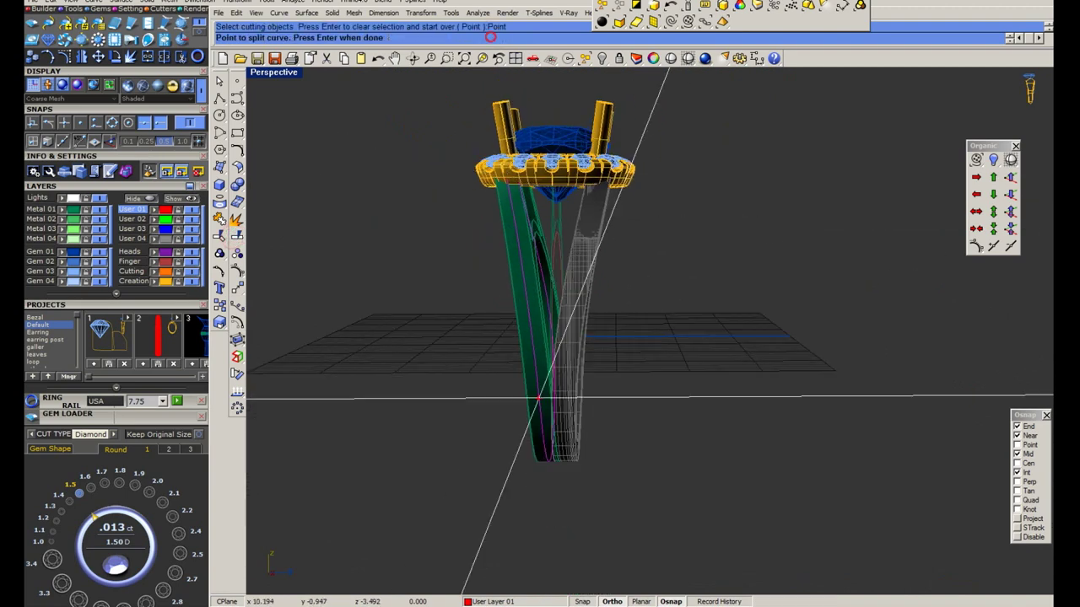
scroll(551, 467, "up", 3)
left_click(550, 467)
key("Delete")
scroll(547, 430, "down", 5)
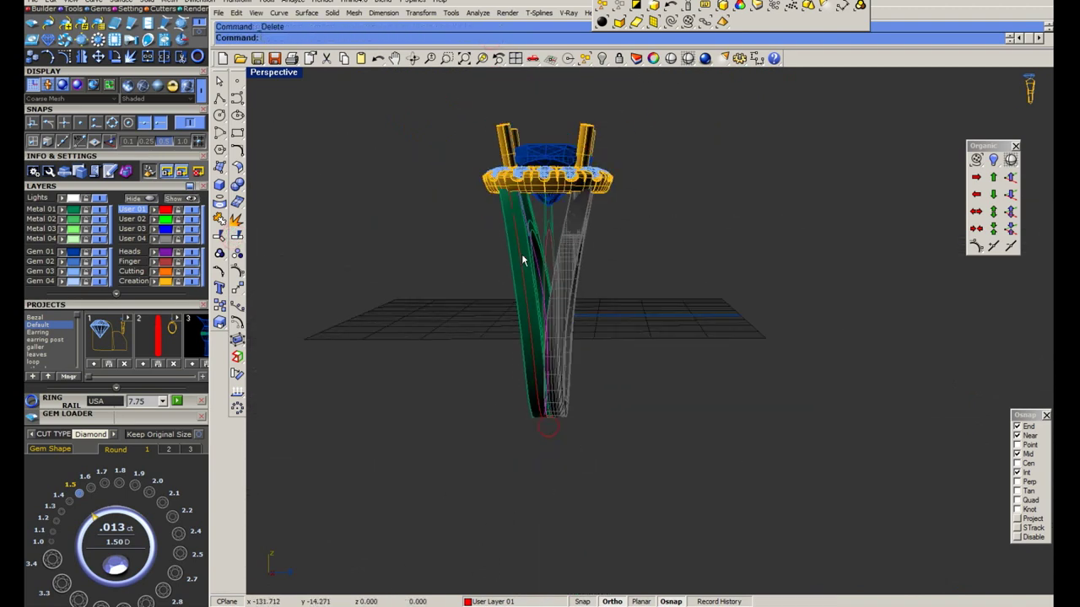
scroll(524, 270, "up", 2)
scroll(525, 269, "up", 2)
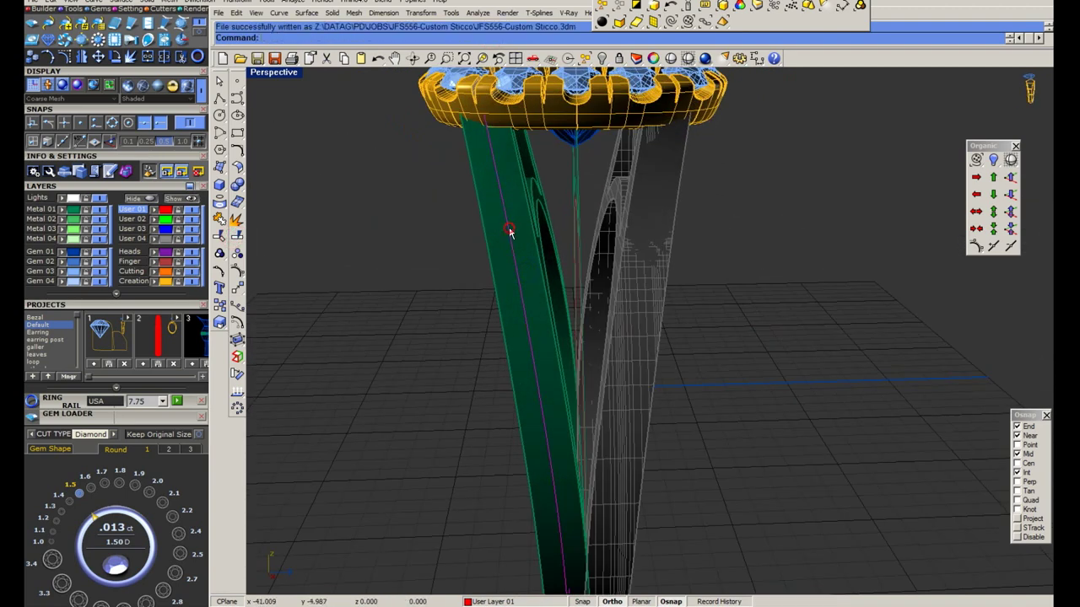
middle_click(514, 227)
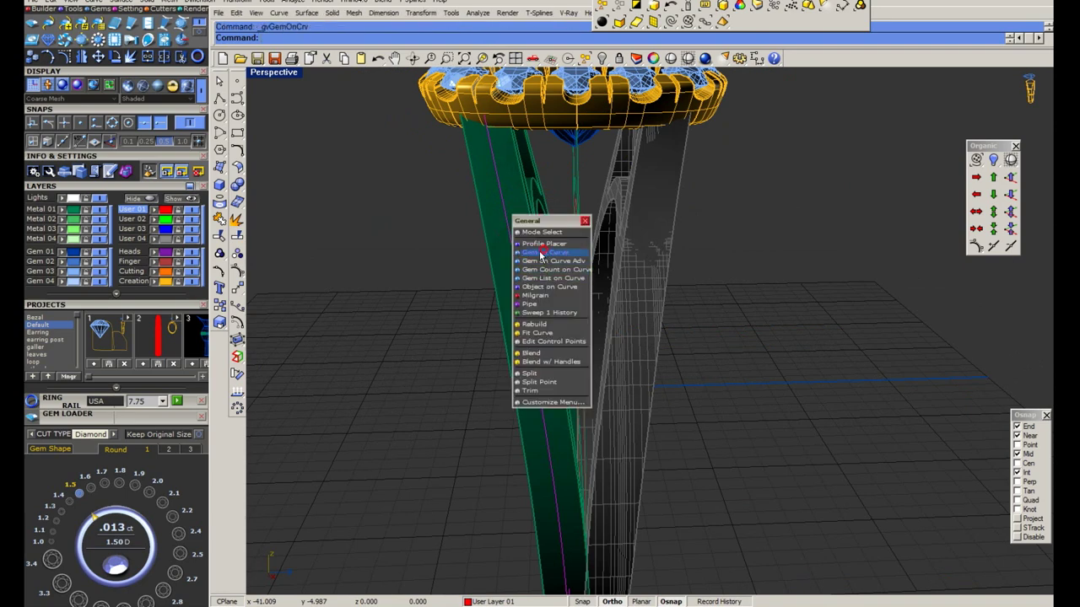
Start Gem on Curve along the shank curve with Fixed gem spacing.
left_click(541, 252)
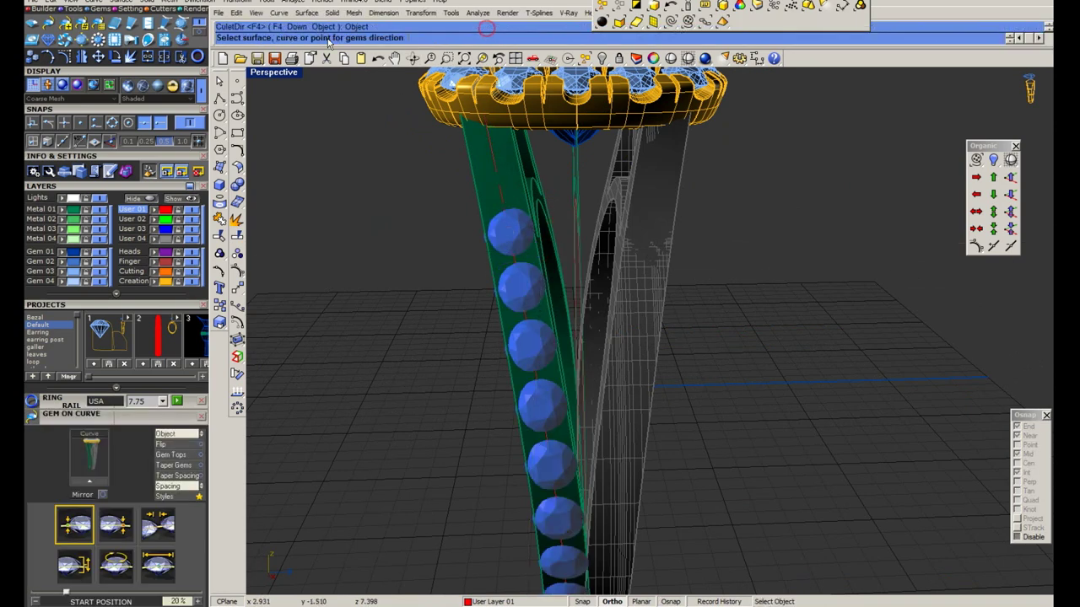
key("Return")
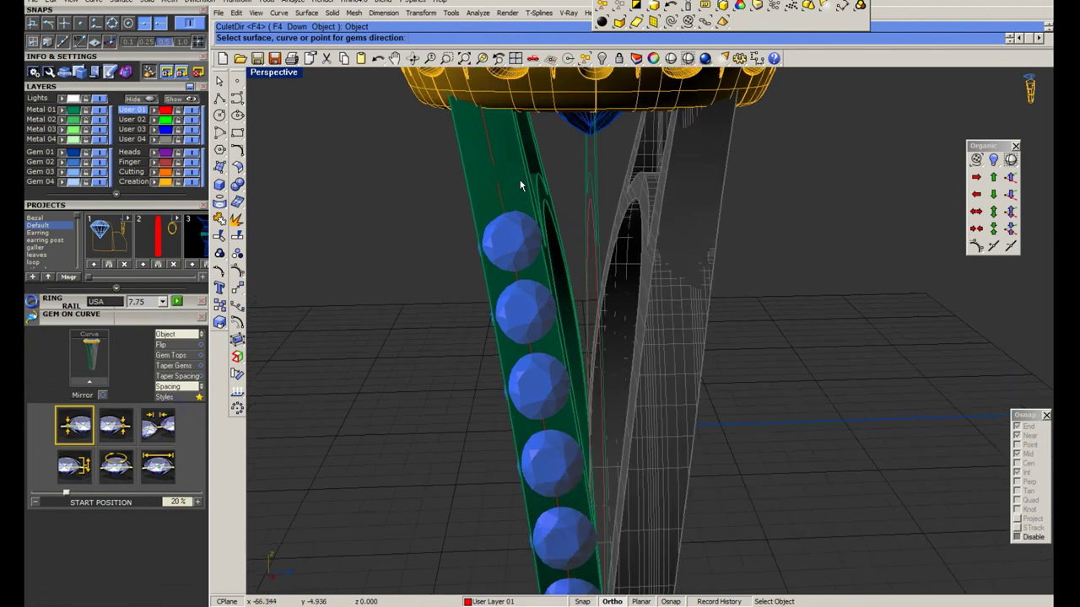
left_click(158, 465)
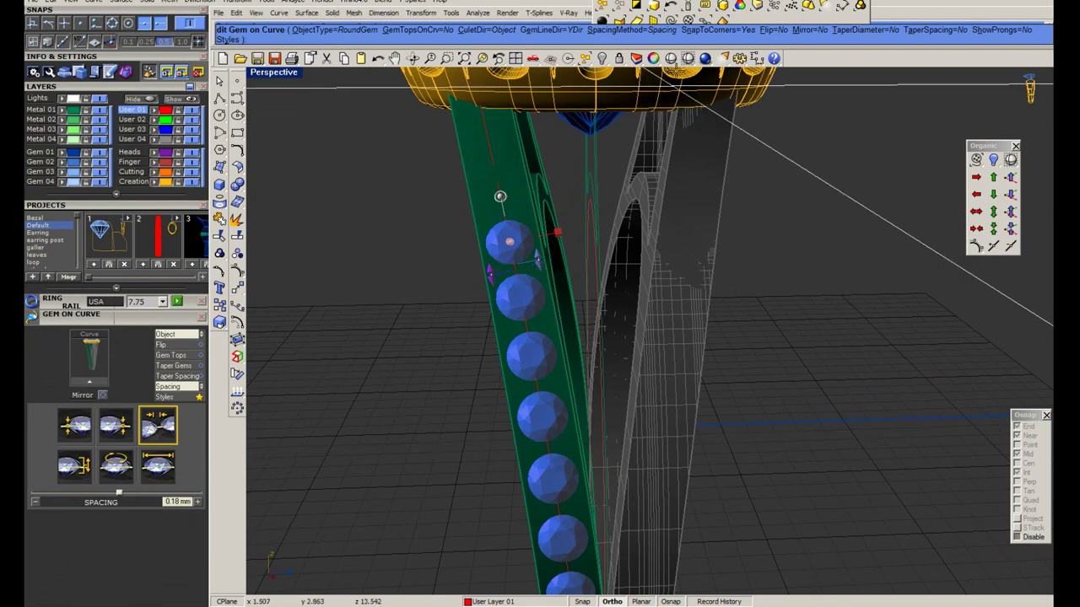
left_click(636, 30)
left_click(398, 37)
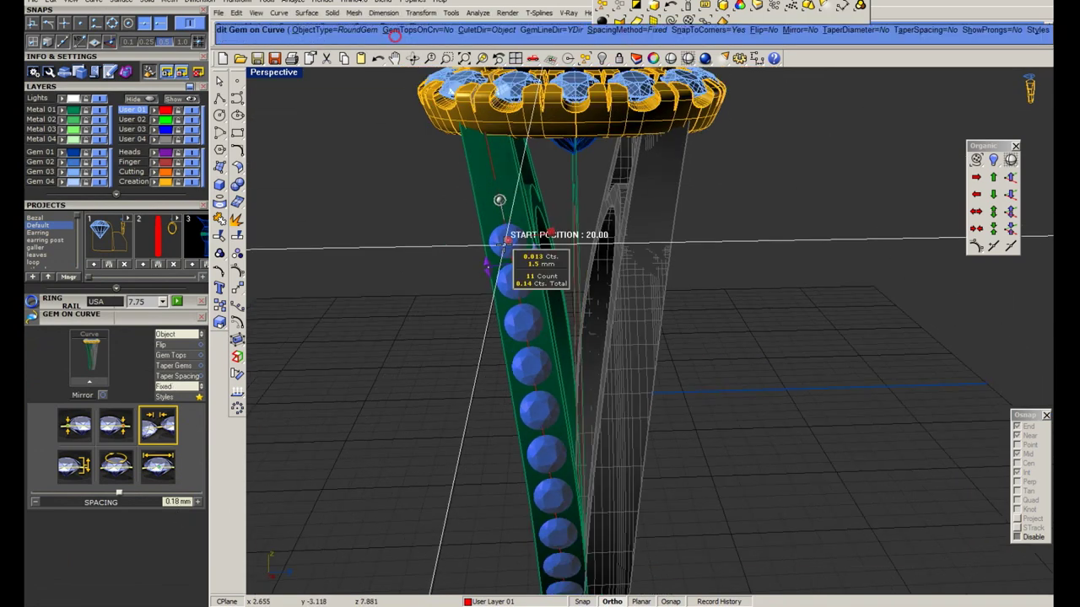
Set the row to start at 6.9% below the halo and end near the shank bottom, placing twelve 1.5 mm gems.
left_click_drag(508, 243, 487, 165)
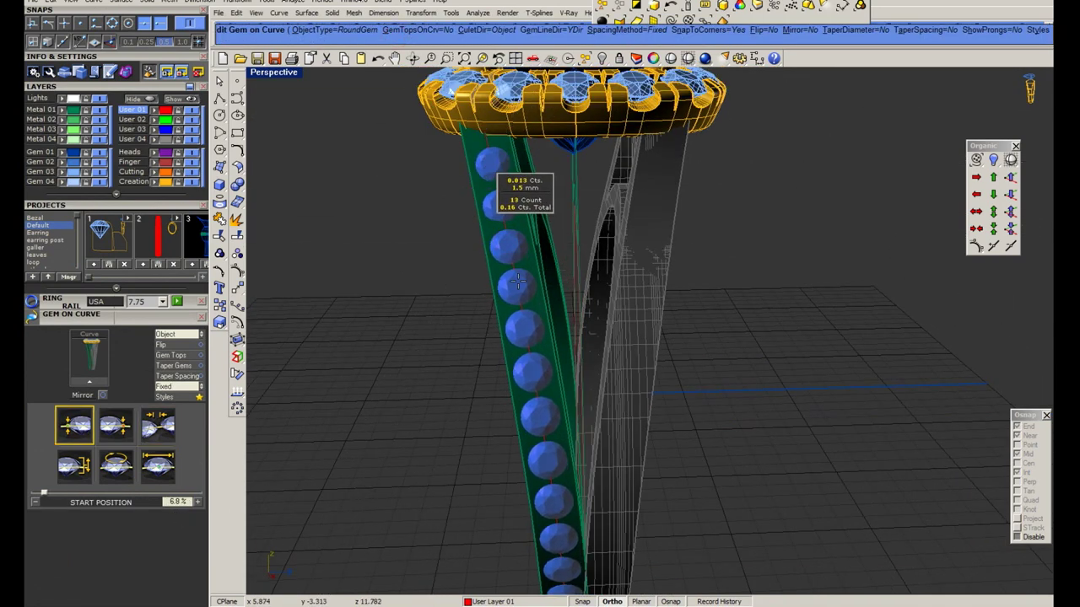
scroll(514, 367, "up", 3)
scroll(535, 472, "up", 3)
left_click(535, 493)
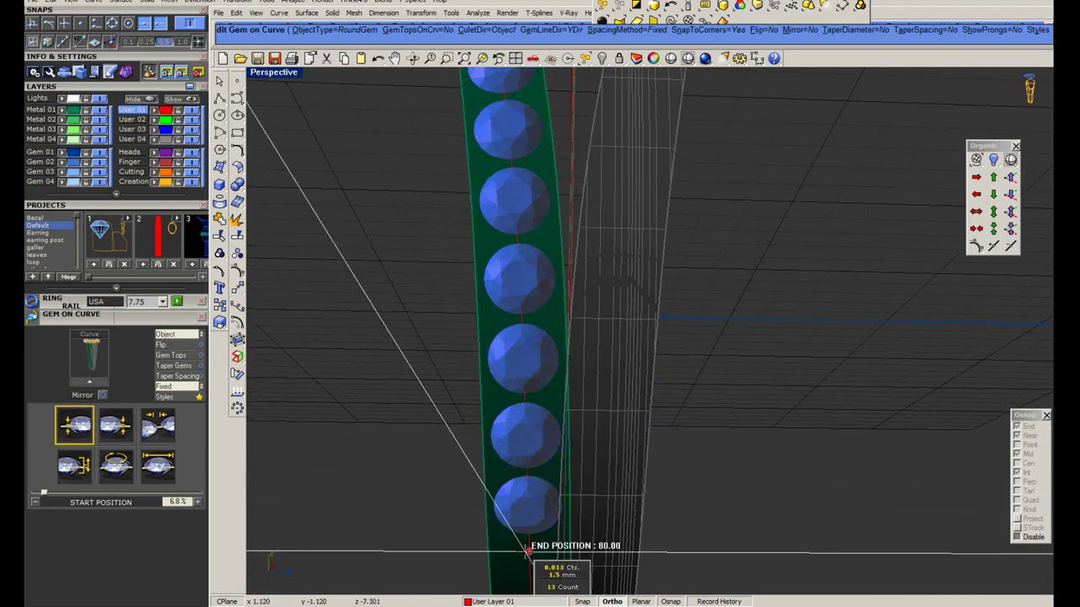
scroll(526, 462, "down", 2)
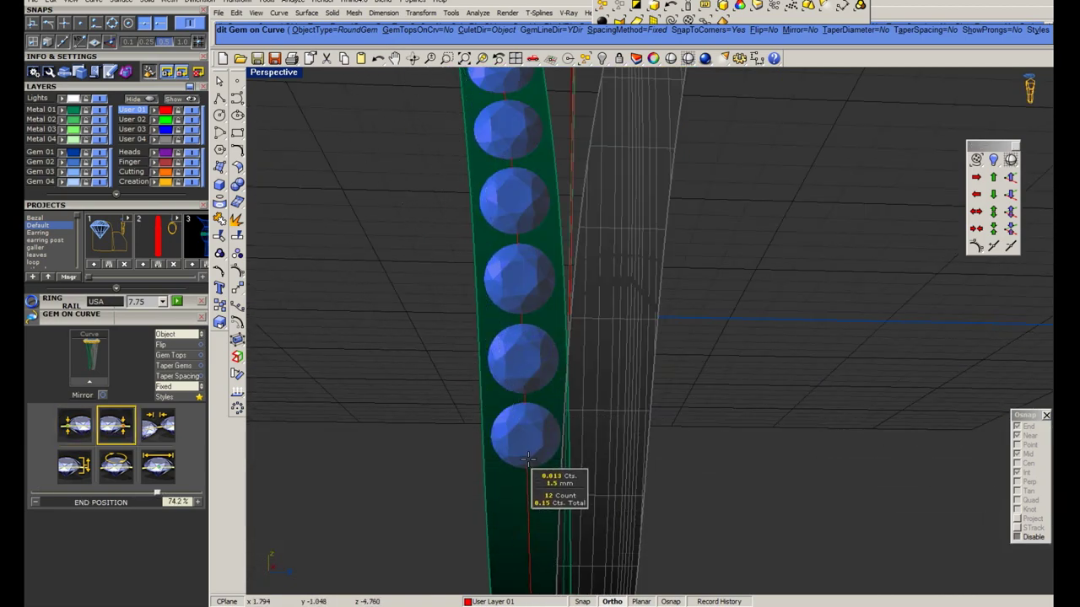
right_click_drag(528, 472, 525, 228)
scroll(531, 226, "up", 3)
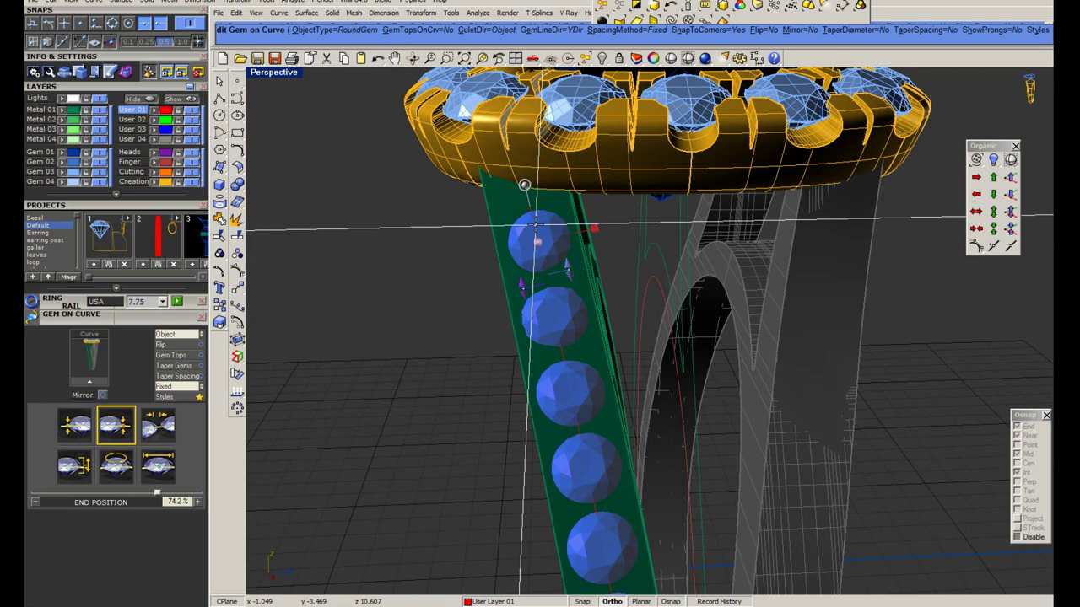
scroll(537, 226, "up", 3)
left_click(514, 221)
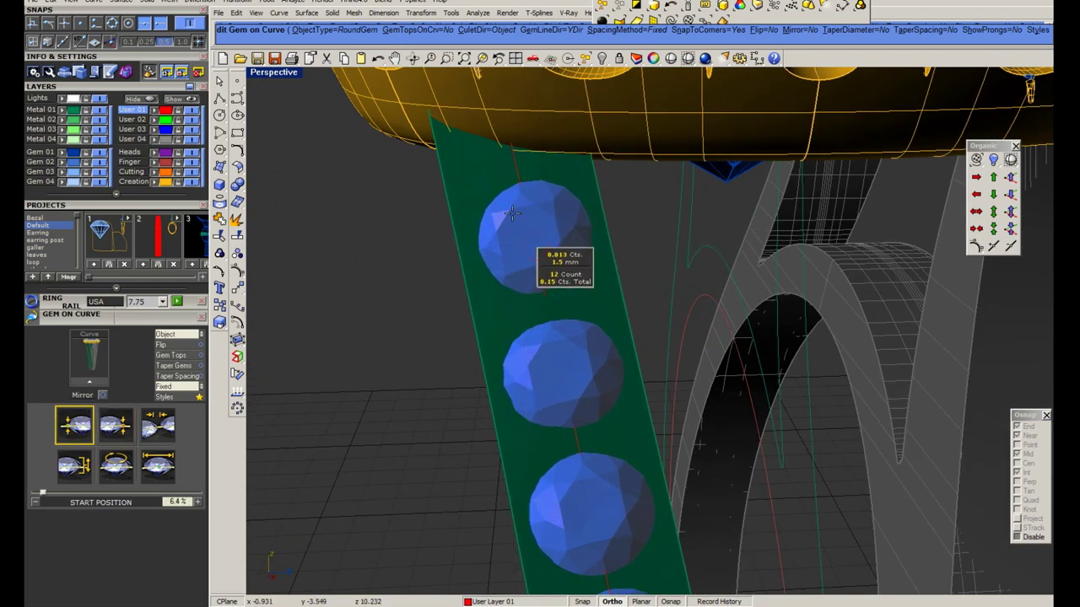
scroll(512, 213, "down", 1)
left_click_drag(512, 215, 516, 217)
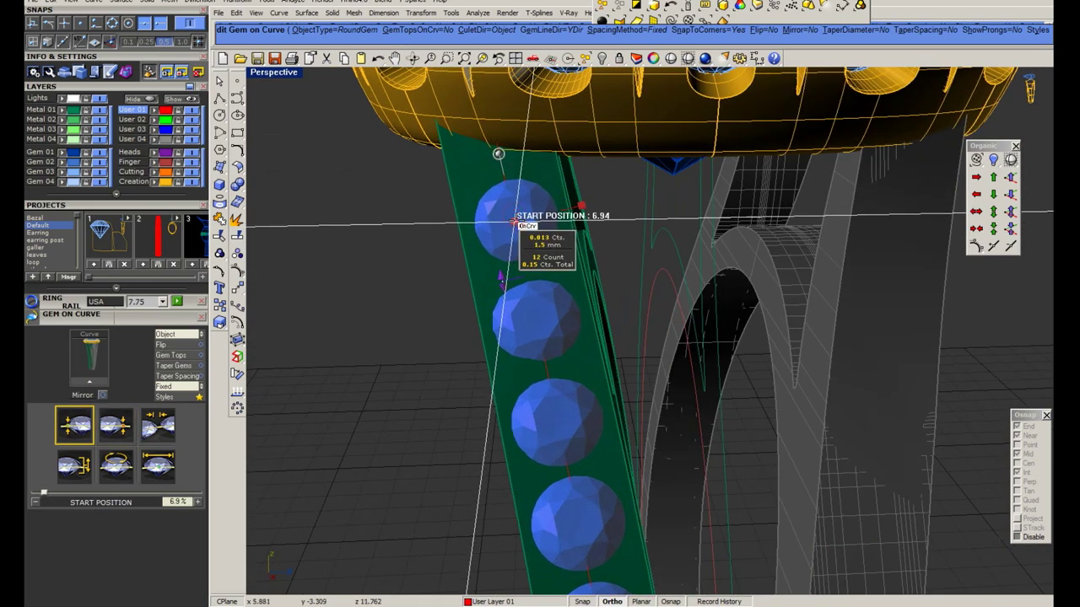
key("Return")
Restore the four-view layout and launch Gem Positioner on the placed gems.
scroll(512, 232, "down", 3)
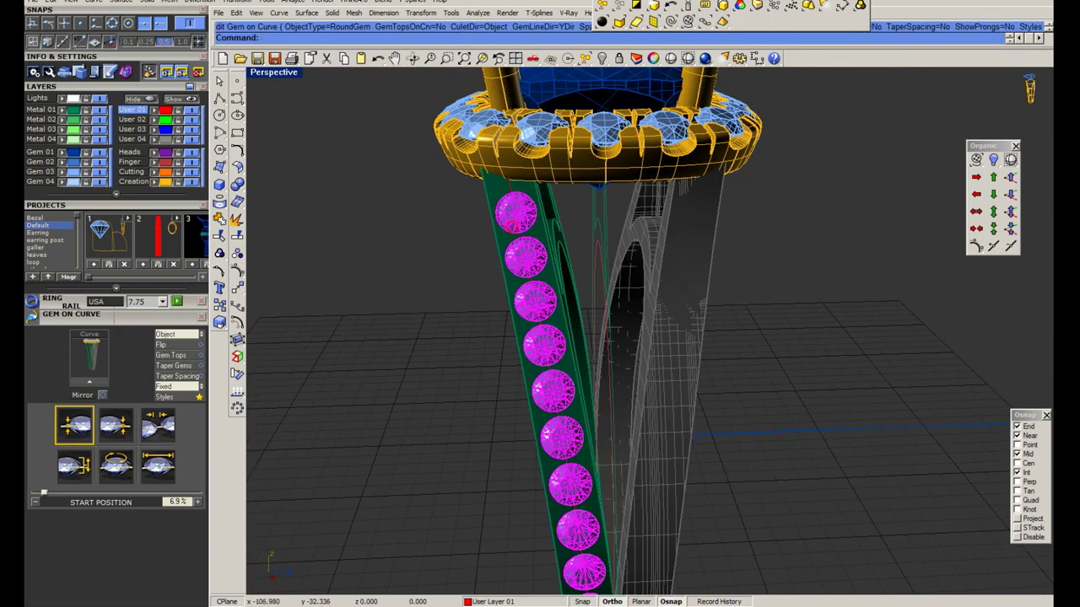
double_click(278, 74)
scroll(541, 405, "down", 3)
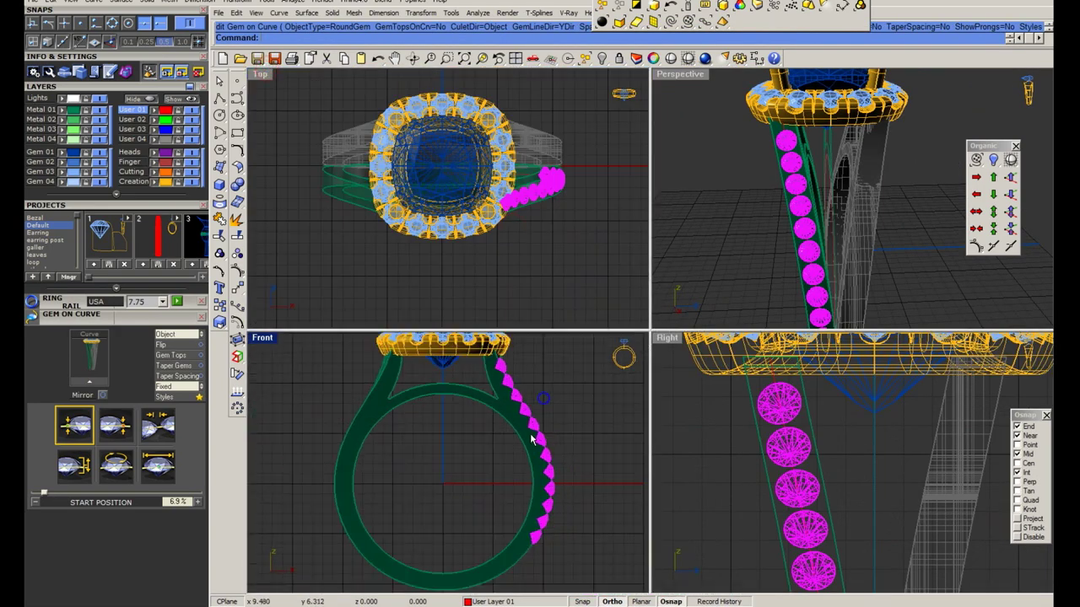
middle_click(533, 445)
left_click(559, 472)
type("-2")
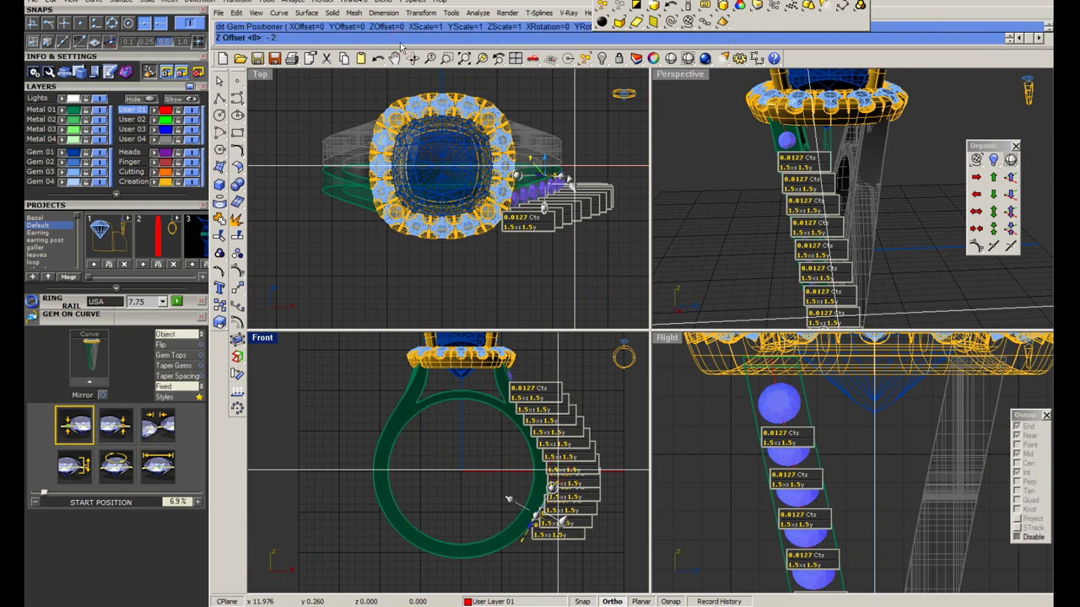
Sink the gem row 0.22 mm into the shank with a Z offset and delete the extra object.
type("2")
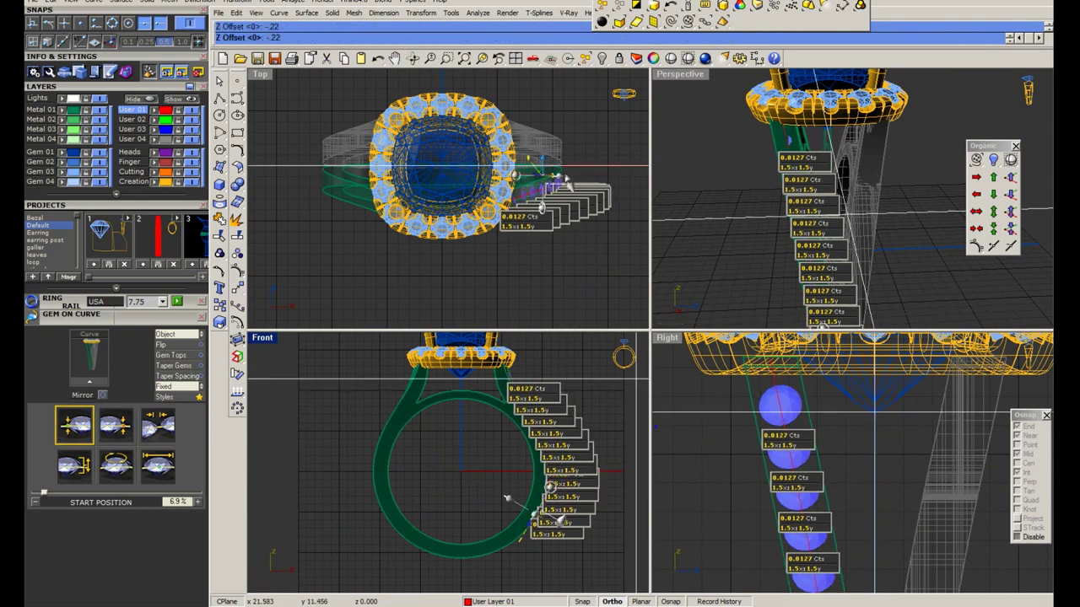
double_click(671, 78)
scroll(476, 267, "up", 3)
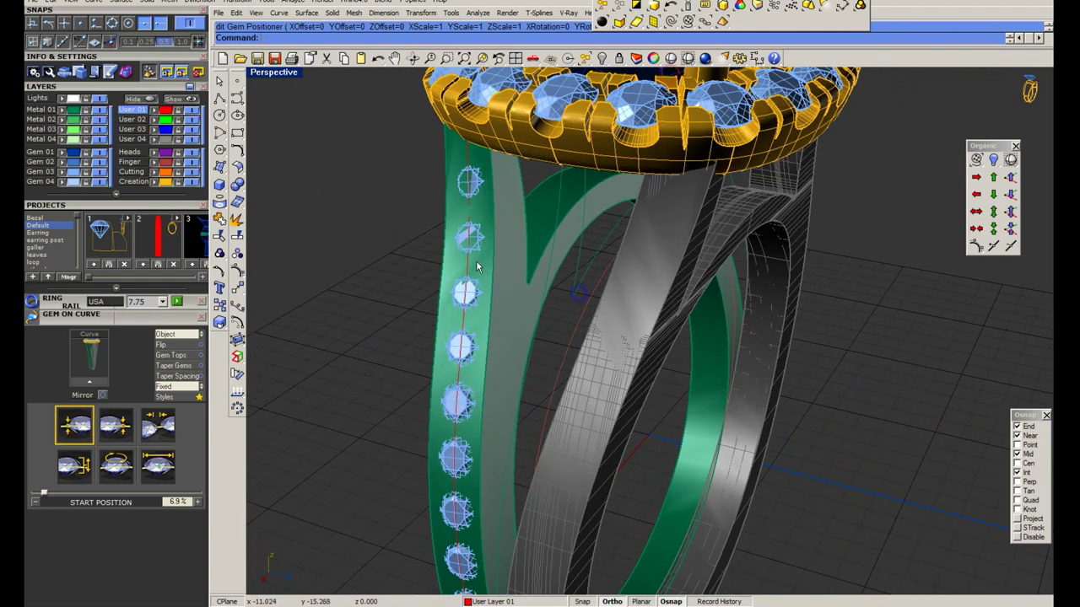
key("Return")
key("Delete")
Move the green shank arm out beside the ring.
scroll(526, 281, "down", 5)
right_click_drag(526, 282, 596, 327)
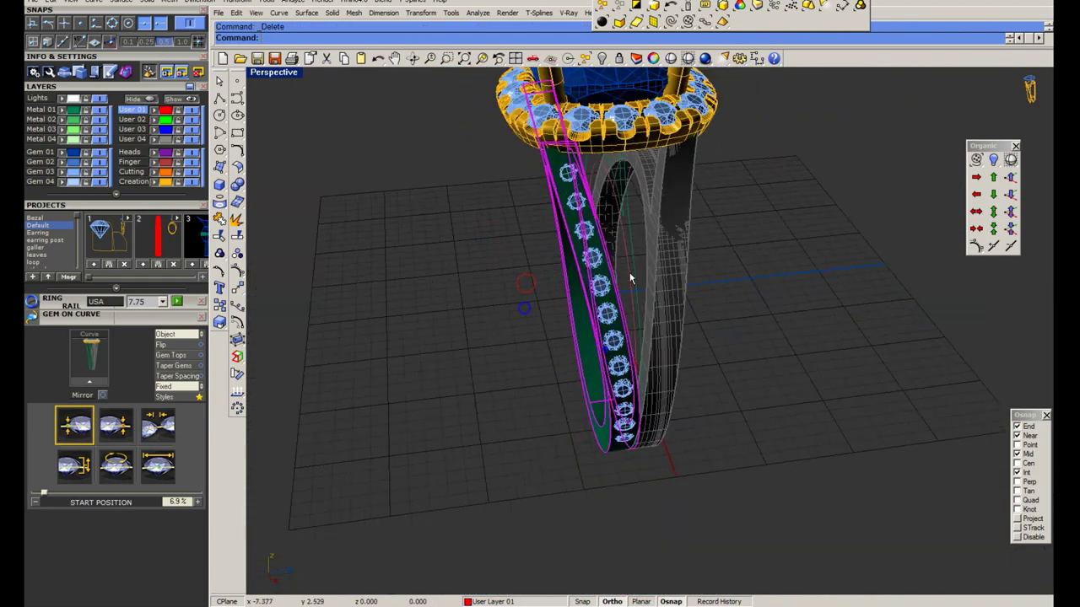
type("m")
key("Return")
left_click(597, 328)
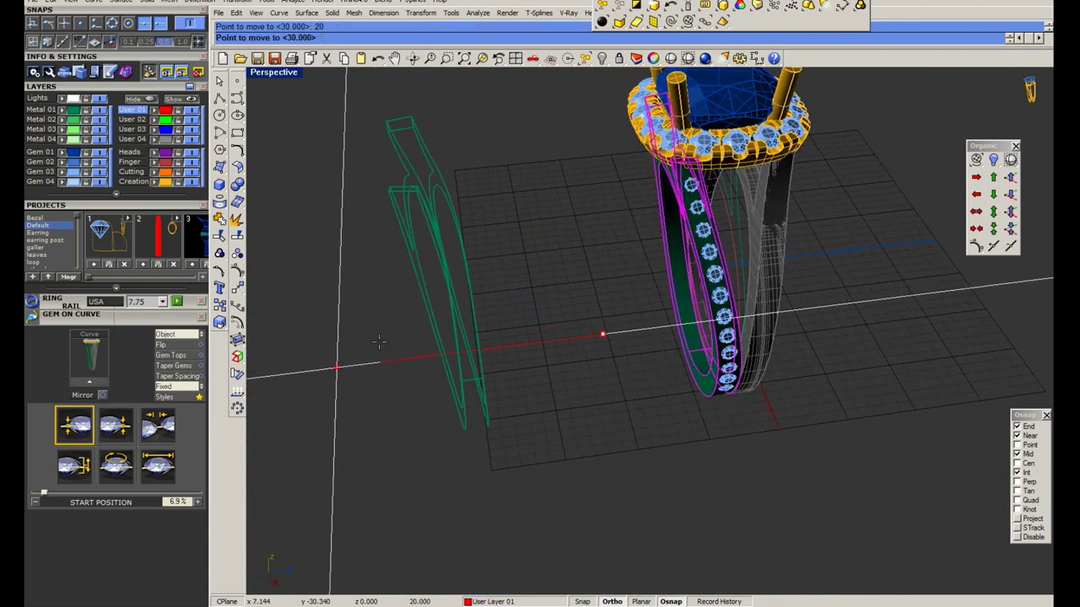
left_click(243, 193)
Fillet a shank edge with FilletEdge at the 0.15 radius.
left_click(255, 232)
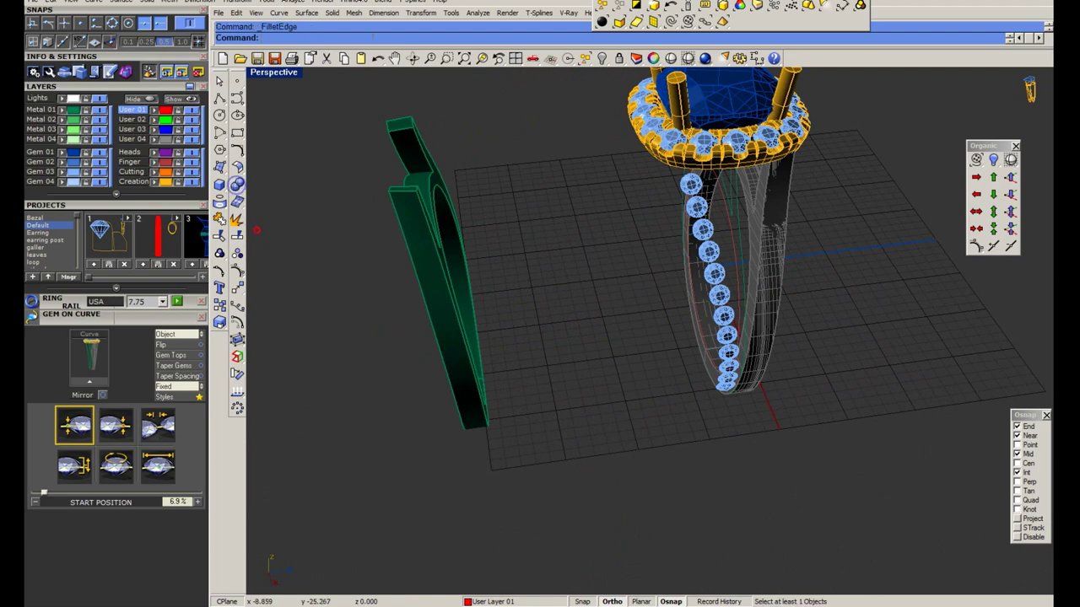
scroll(393, 220, "up", 5)
scroll(414, 257, "up", 2)
right_click_drag(413, 258, 417, 265)
type("15")
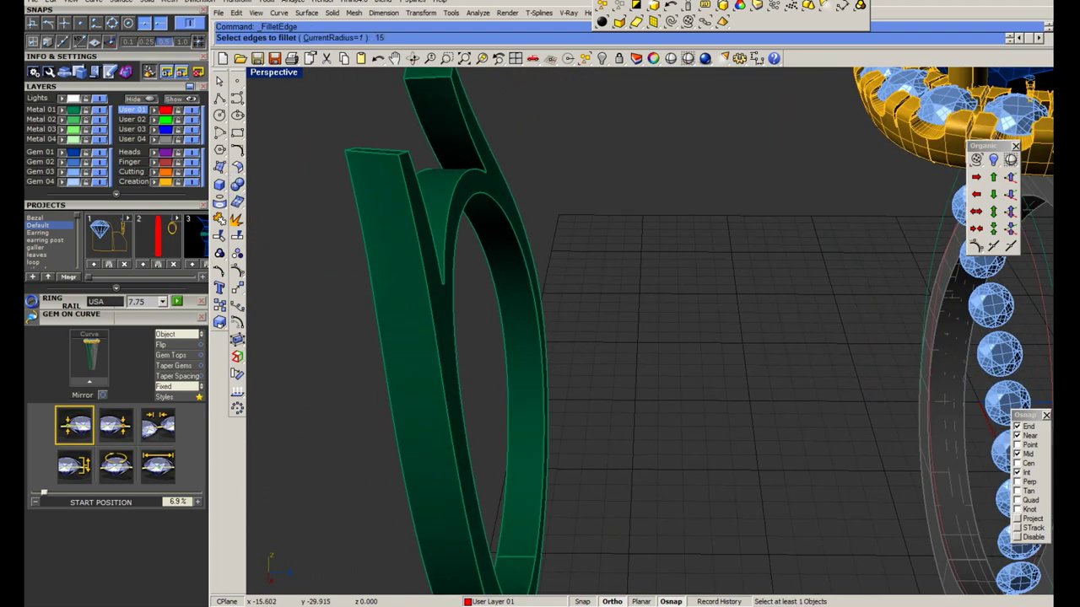
key("Return")
left_click(375, 245)
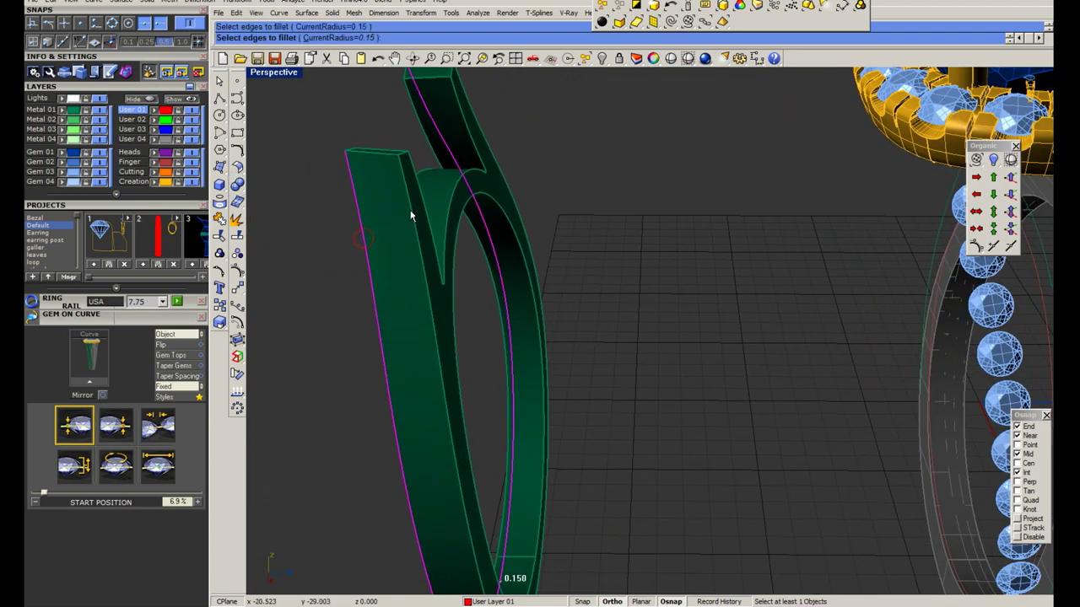
scroll(481, 234, "down", 4)
key("Return")
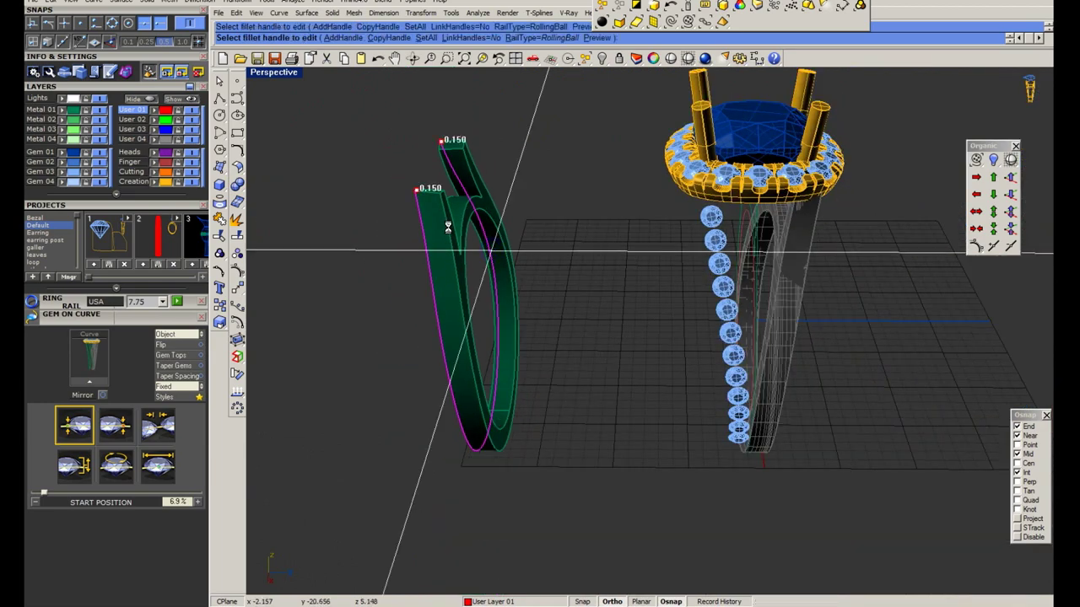
key("Return")
scroll(448, 228, "up", 5)
Fillet another shank edge at a 0.2 radius.
key("Return")
right_click_drag(448, 233, 510, 253)
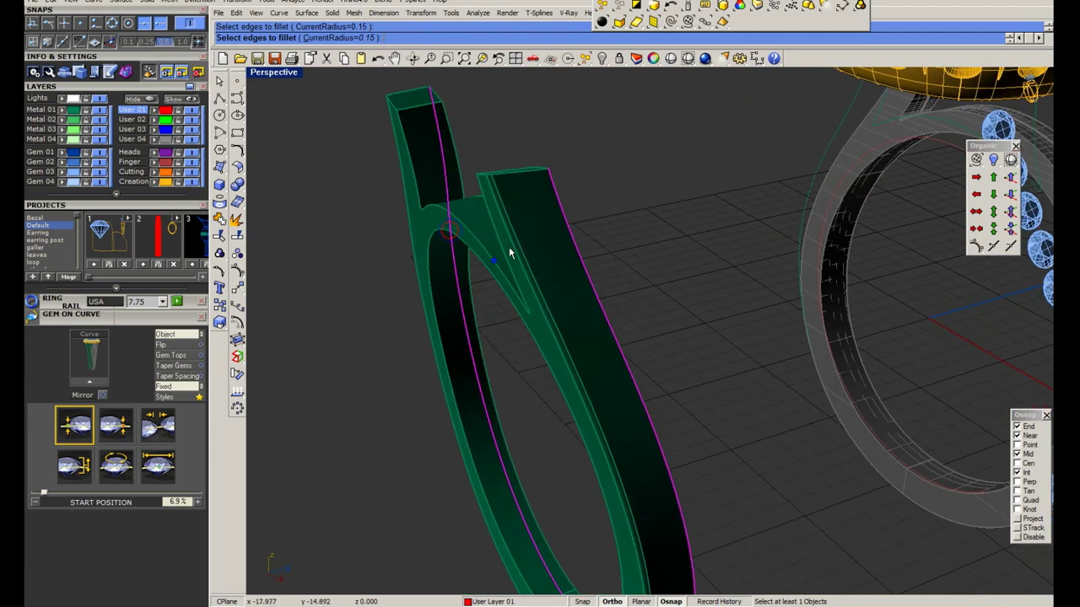
scroll(511, 228, "up", 3)
type(".2")
key("Return")
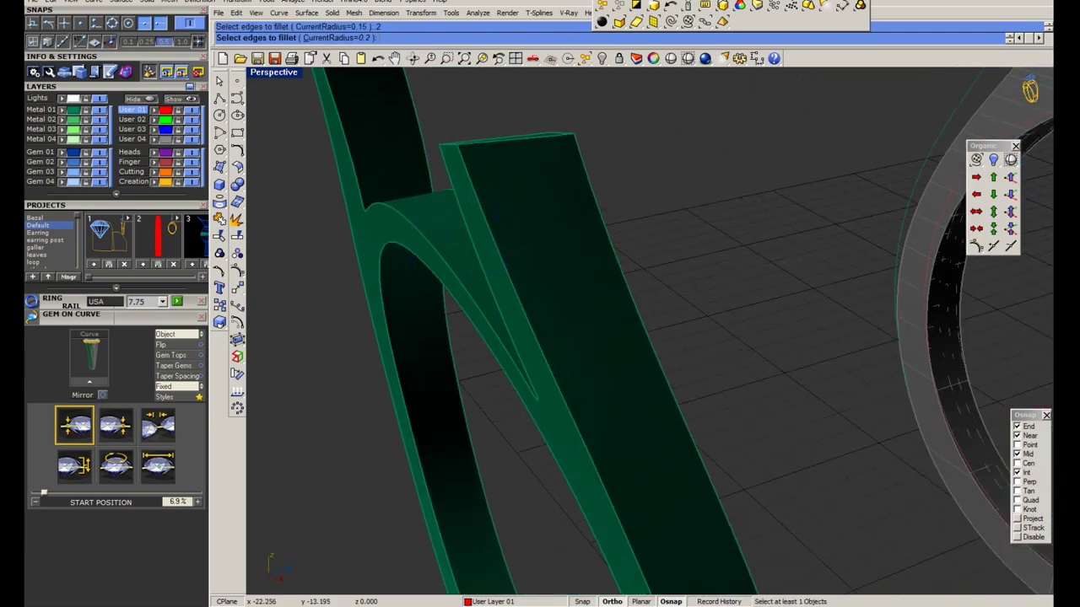
left_click(490, 232)
key("Return")
scroll(599, 210, "down", 4)
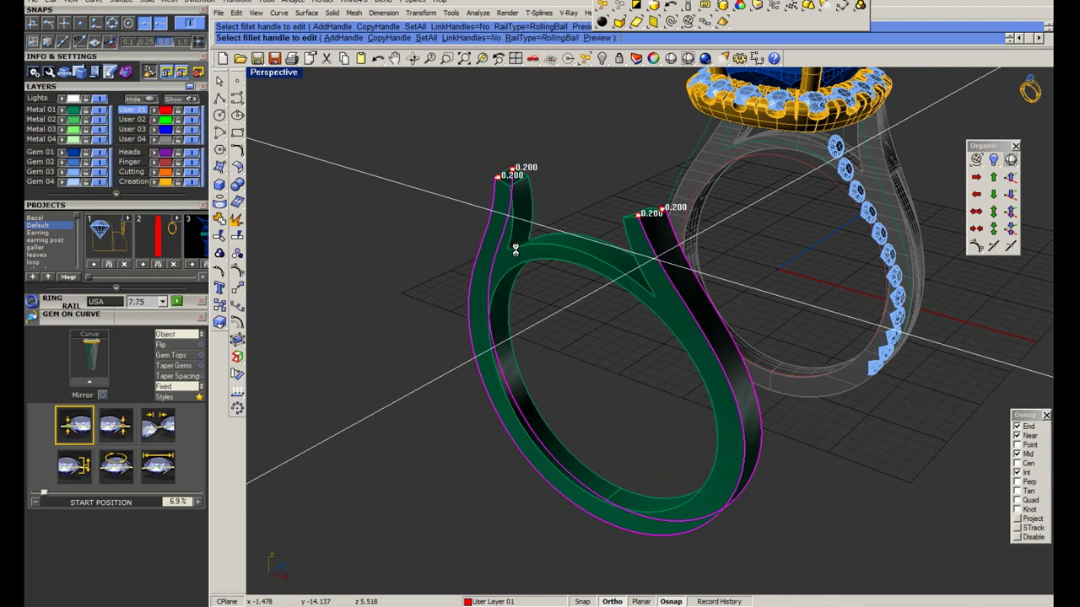
right_click_drag(517, 248, 572, 251)
scroll(410, 396, "up", 3)
key("Return")
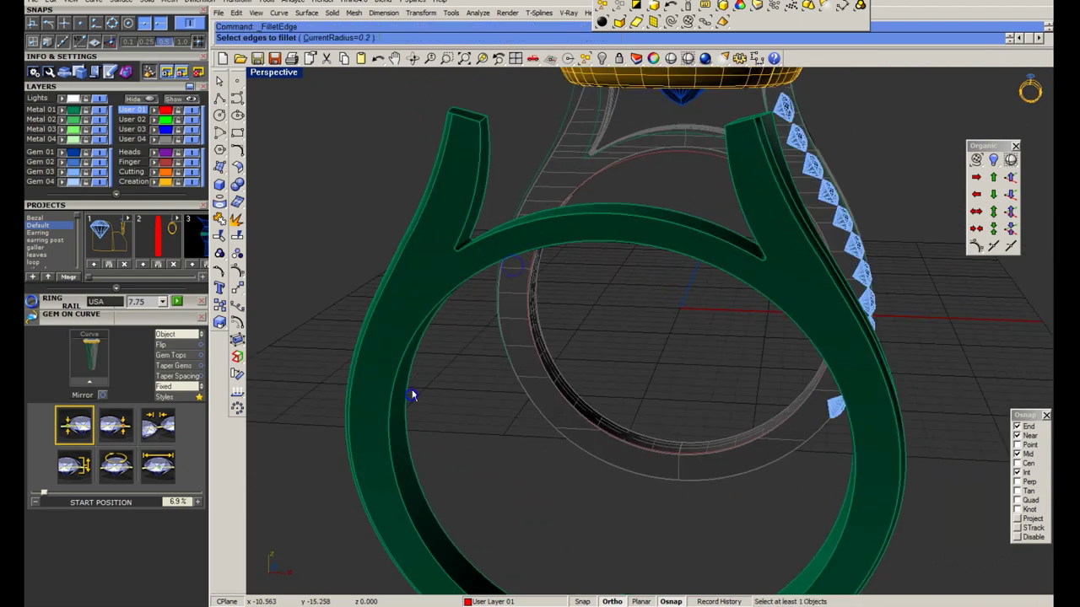
type("35")
Round the shank's inner edge with a 0.35 fillet.
key("Return")
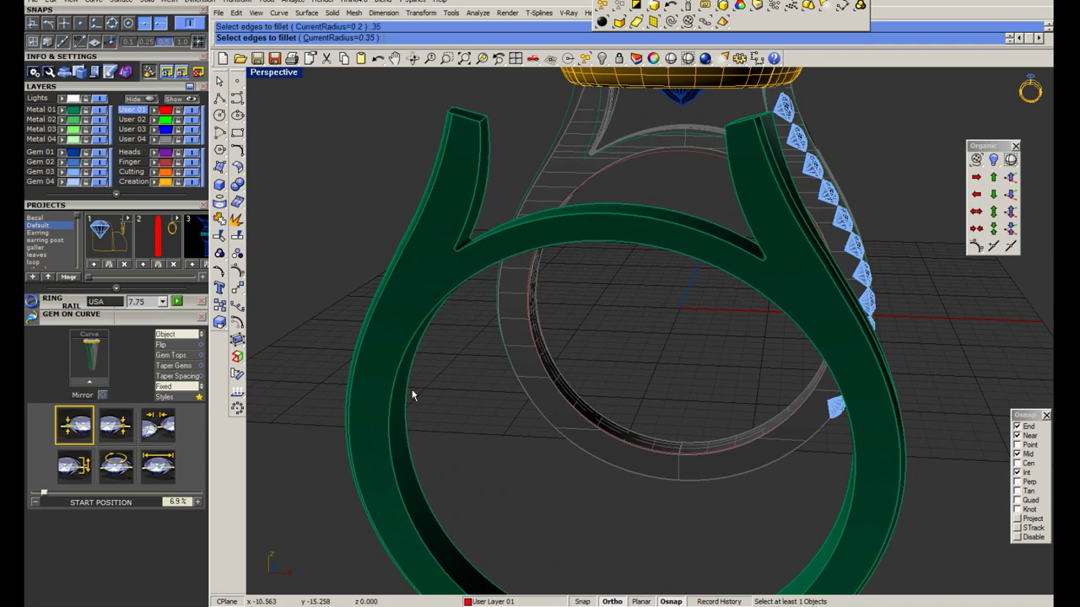
left_click(402, 374)
key("Return")
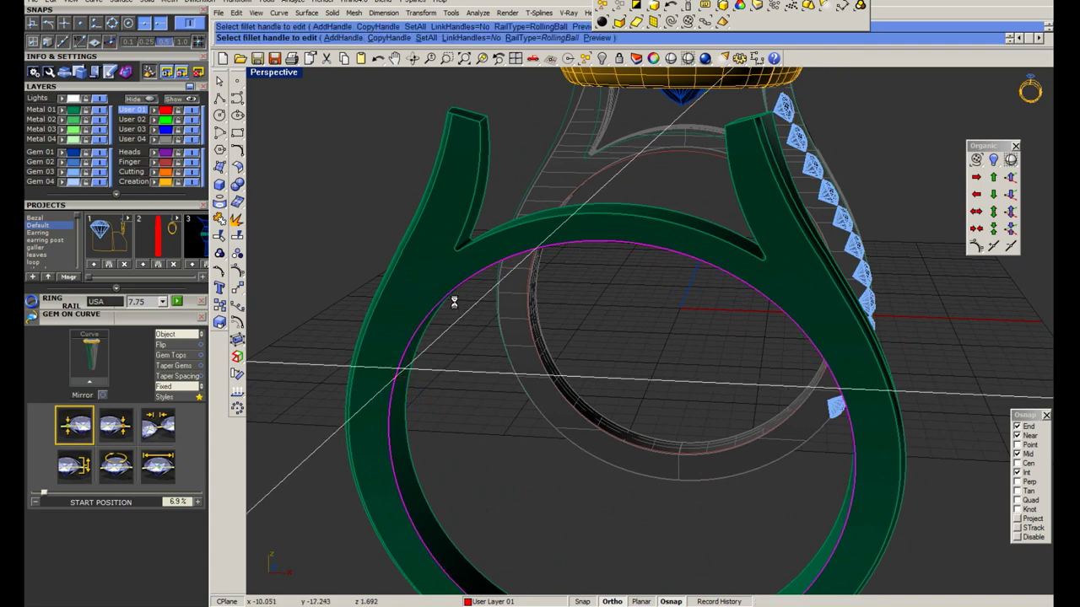
key("Return")
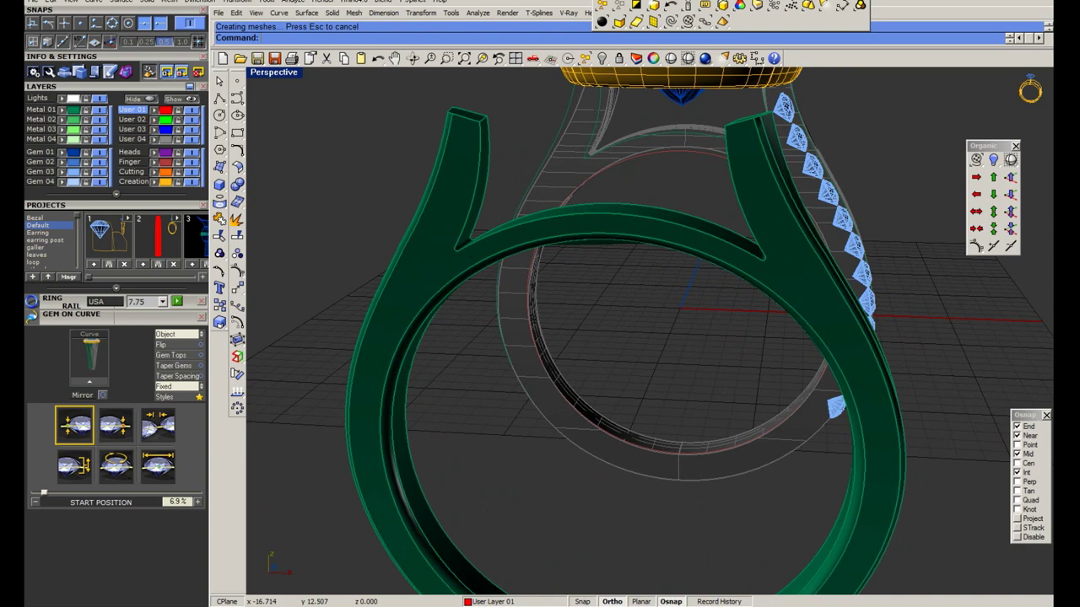
Fillet the fork edges under the head at 0.15.
right_click_drag(506, 270, 436, 255)
key("Return")
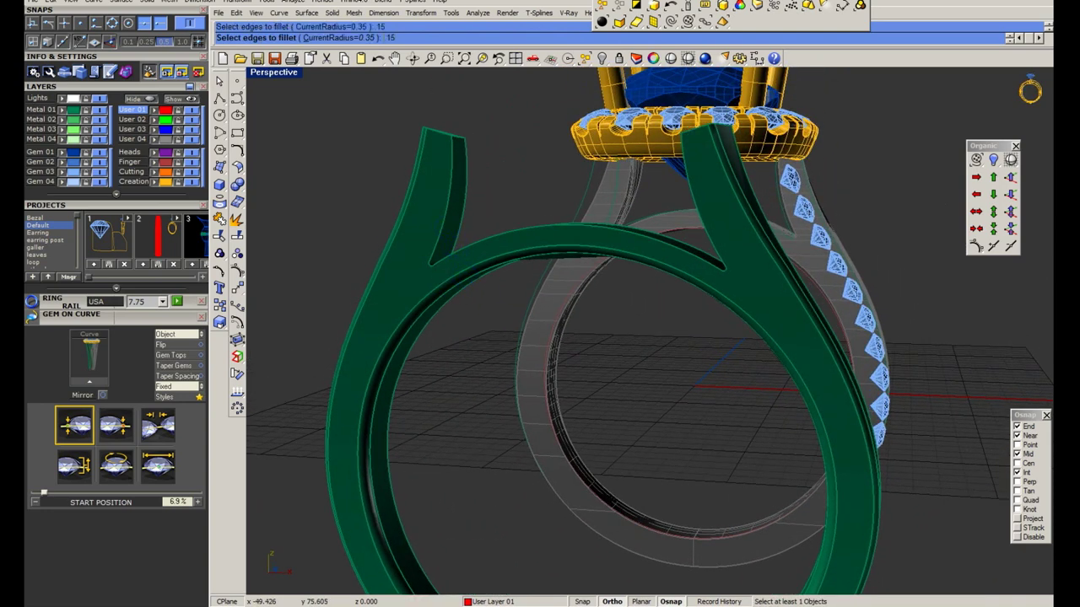
key("Return")
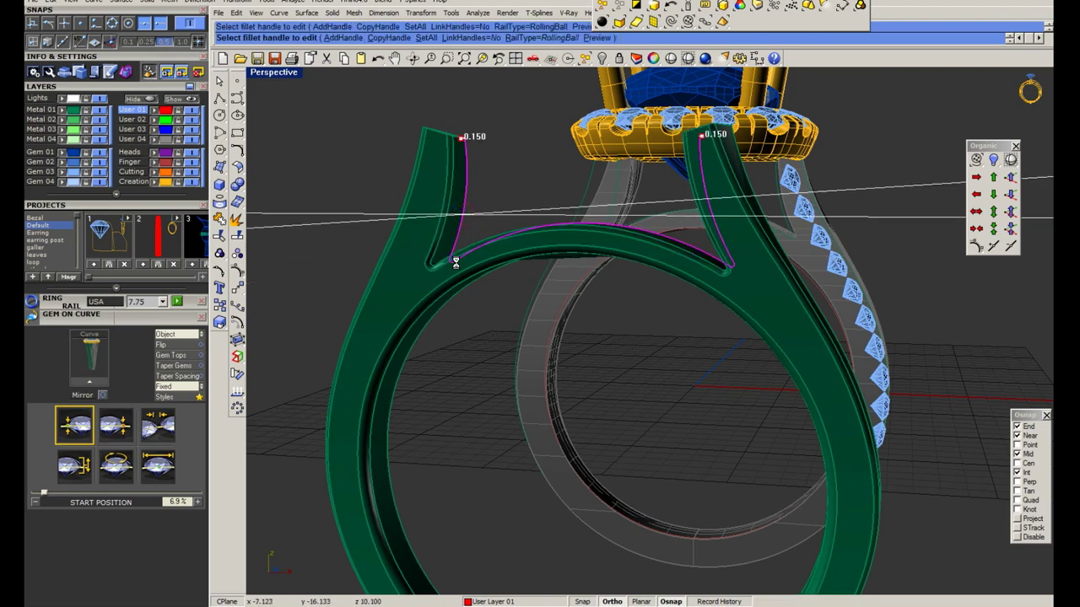
key("Return")
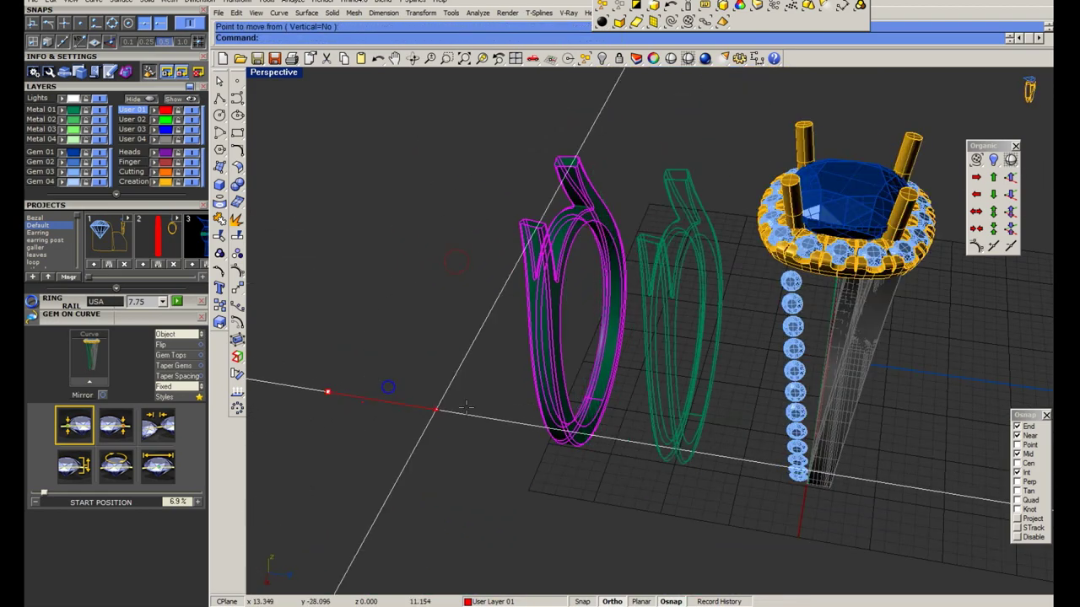
Move the shank under the halo head, try a mirror, then undo it.
left_click(466, 408)
double_click(284, 77)
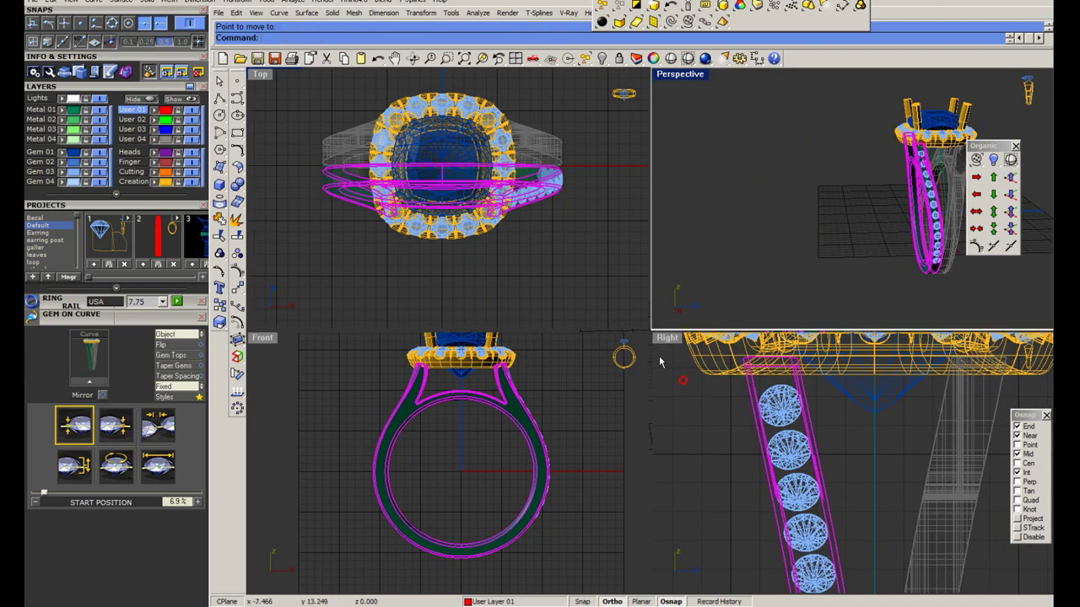
double_click(667, 338)
scroll(655, 337, "down", 3)
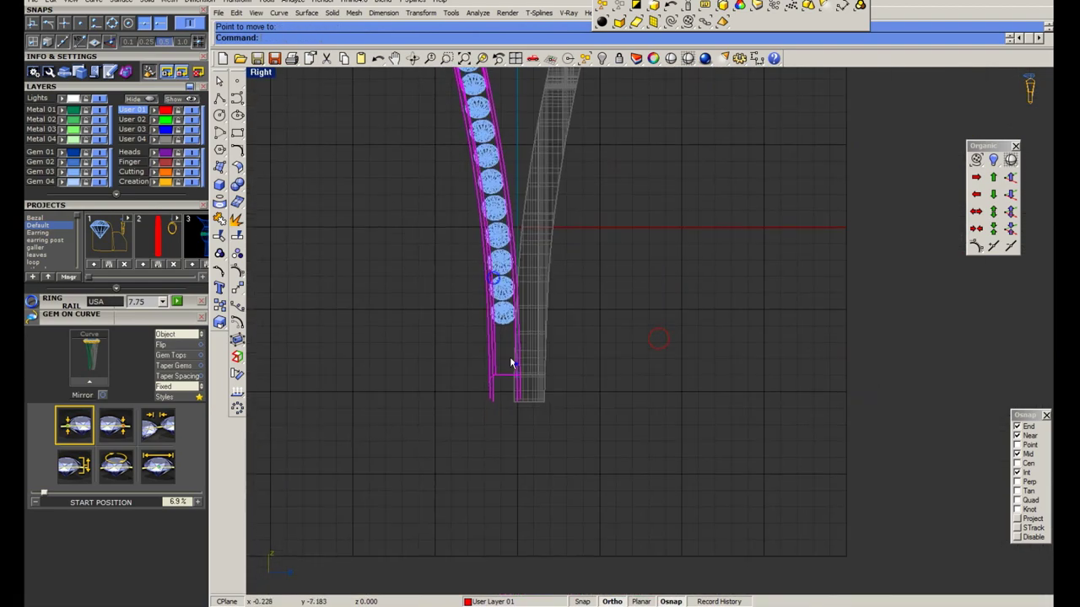
scroll(520, 494, "up", 4)
left_click(514, 497)
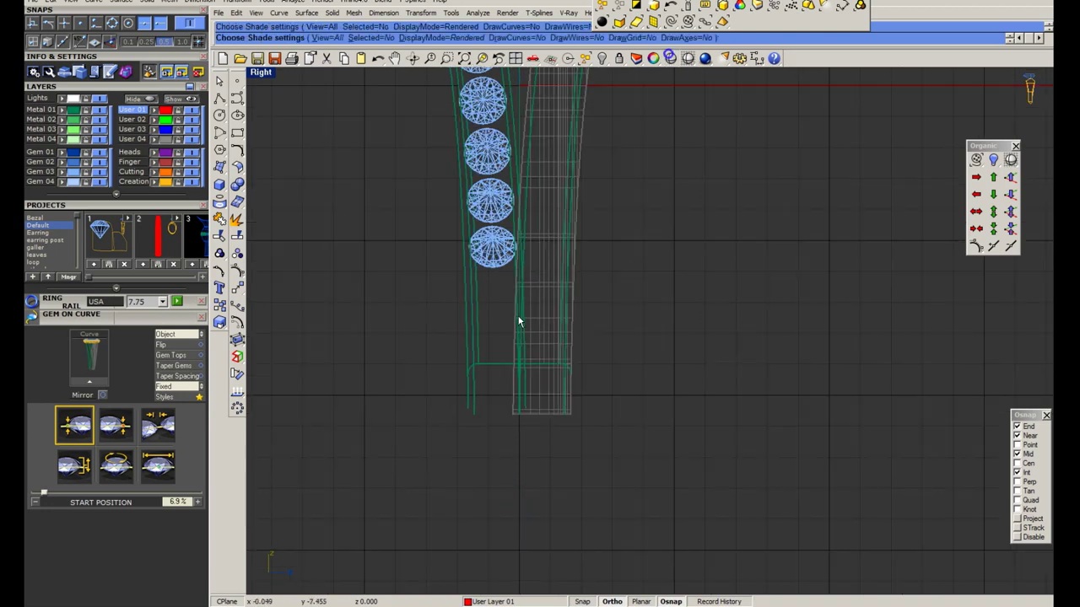
left_click(670, 58)
left_click(516, 344)
scroll(516, 344, "up", 2)
key("ctrl+z")
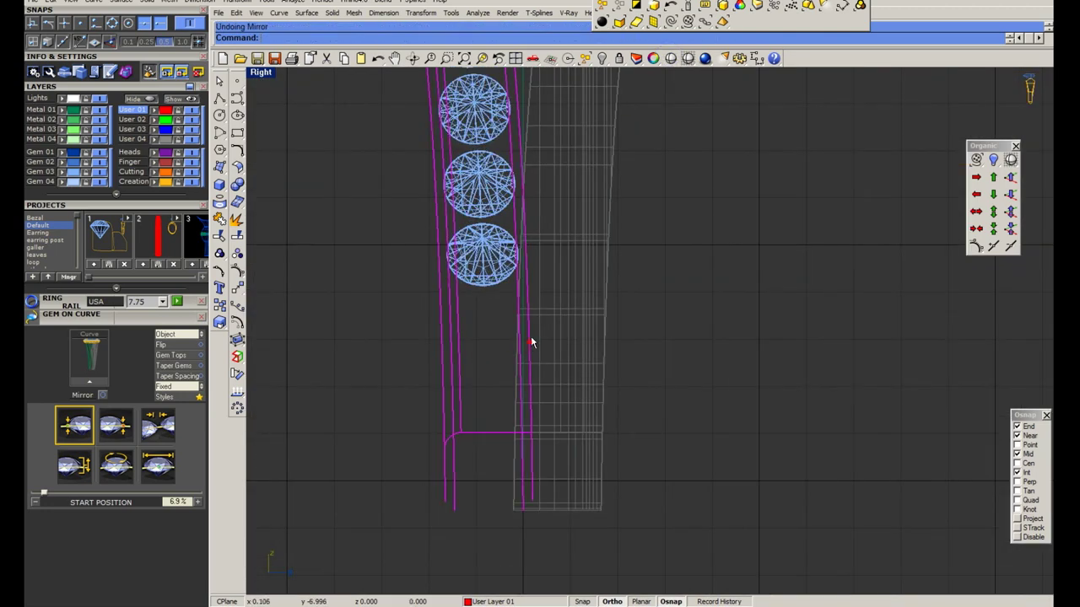
Cage-edit the gem rail with more Y points and shift the right-hand cage points right.
left_click(237, 322)
left_click(329, 39)
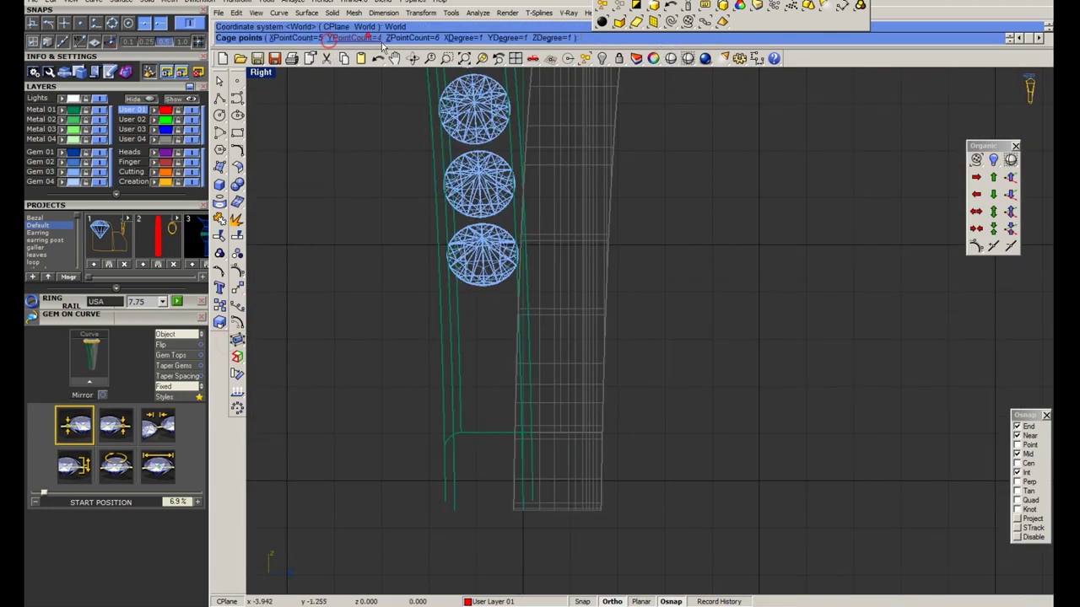
left_click(354, 38)
key("Return")
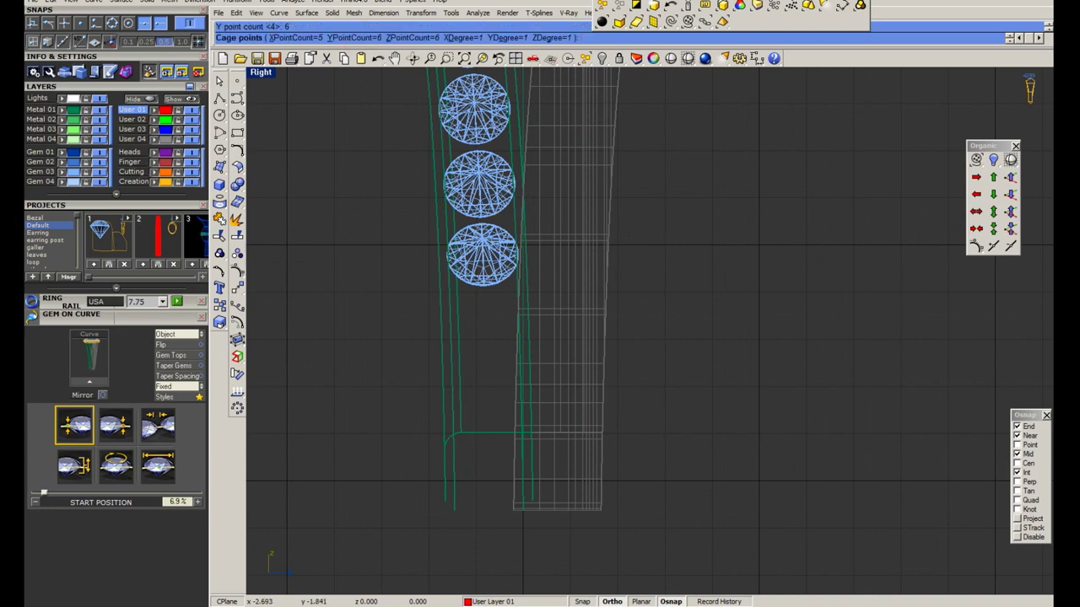
scroll(540, 374, "down", 1)
left_click_drag(511, 504, 605, 304)
scroll(561, 396, "up", 2)
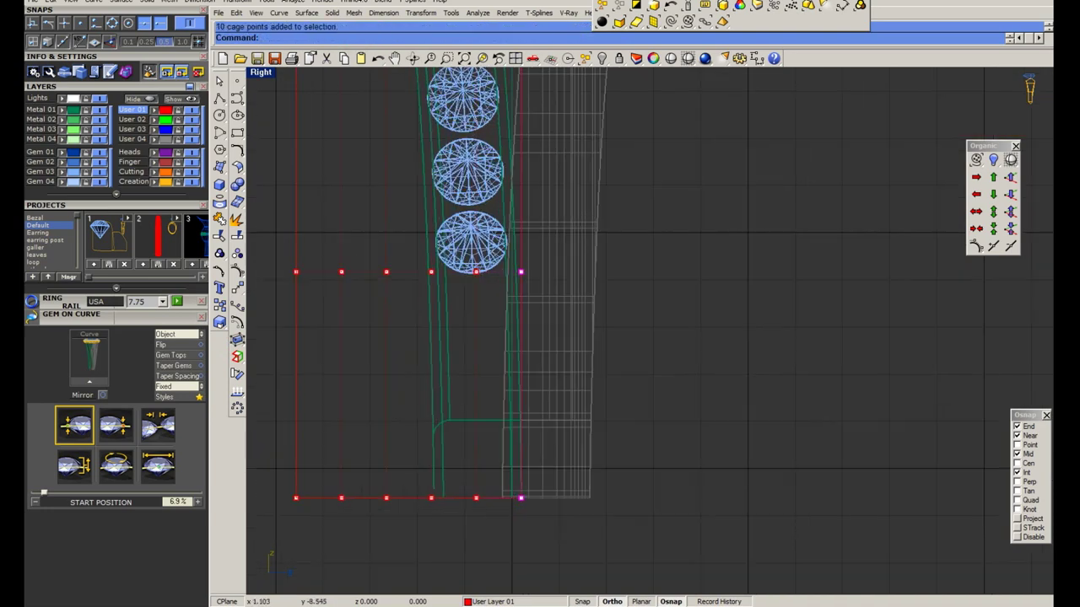
type("move")
left_click(627, 419)
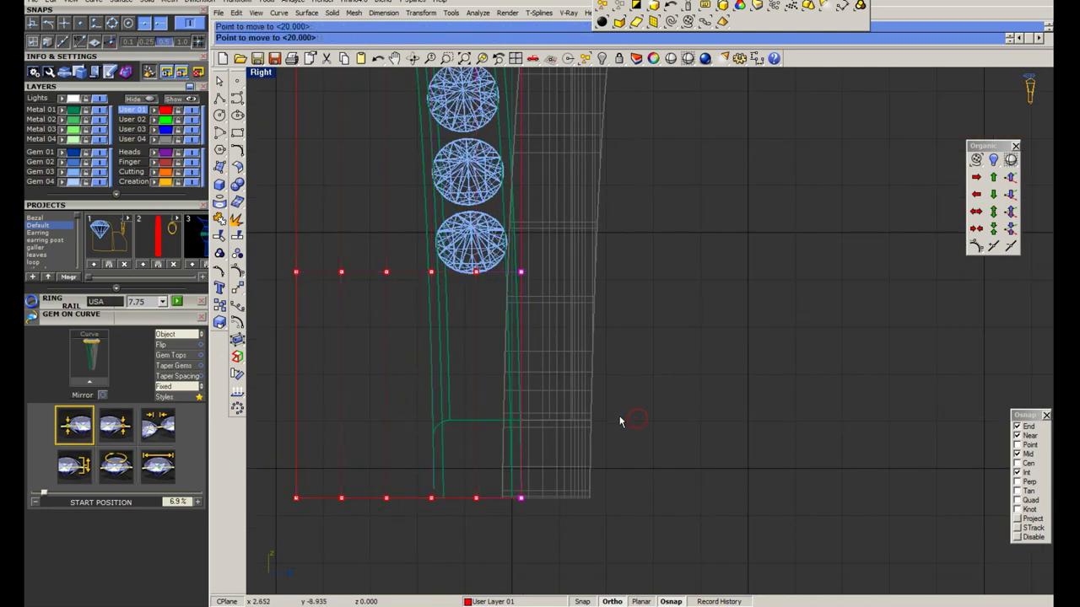
left_click(620, 422)
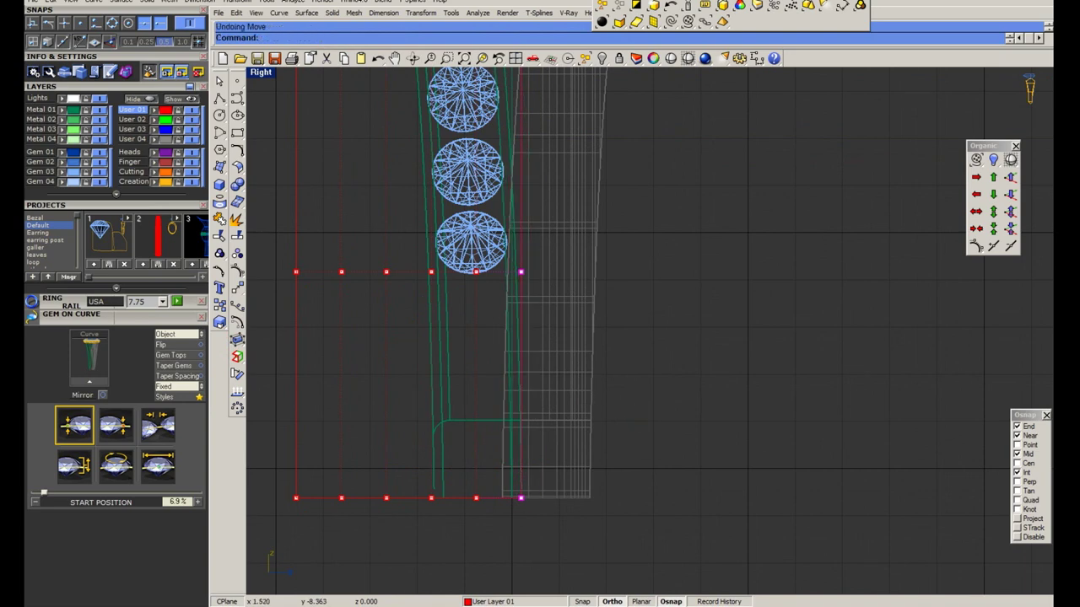
Delete that cage and redo the cage edit, moving points to curve the rail and gems.
scroll(536, 397, "down", 2)
left_click(488, 431)
key("Delete")
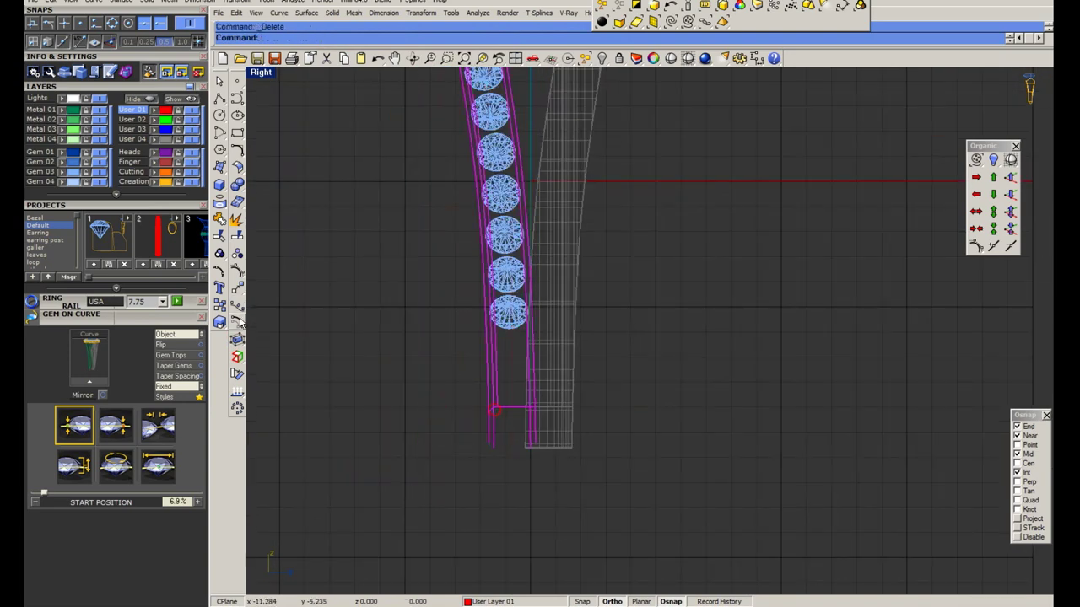
left_click(324, 39)
key("Return")
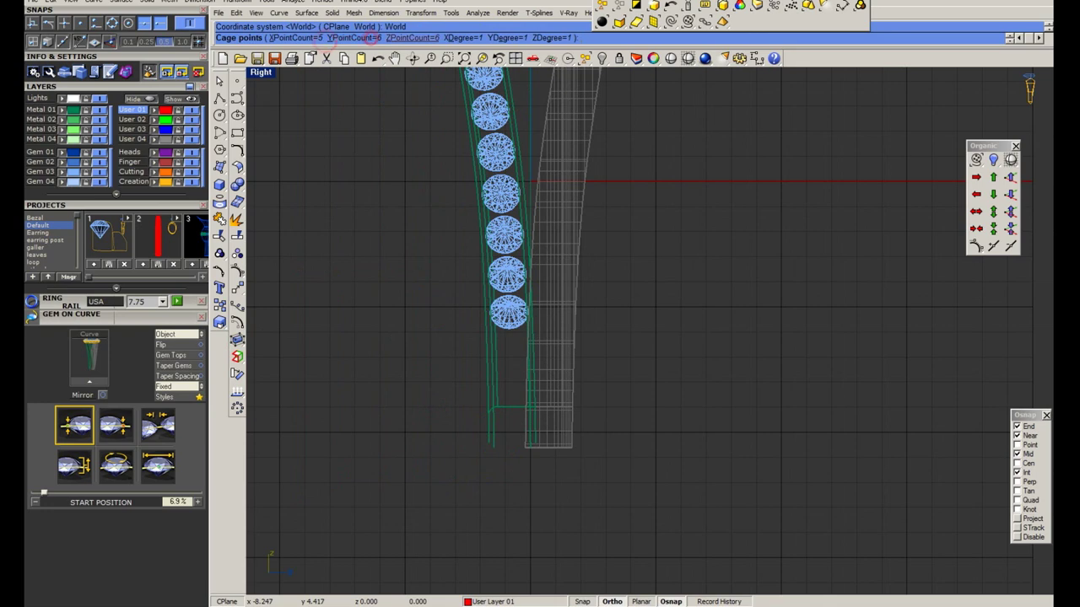
type("7")
key("Return")
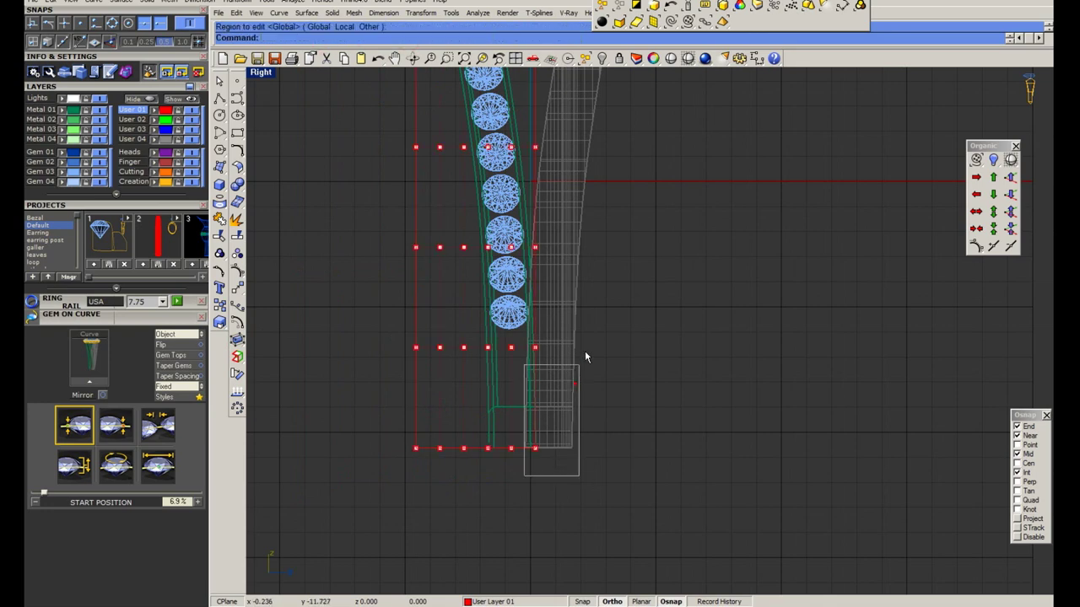
key("Return")
scroll(585, 358, "up", 2)
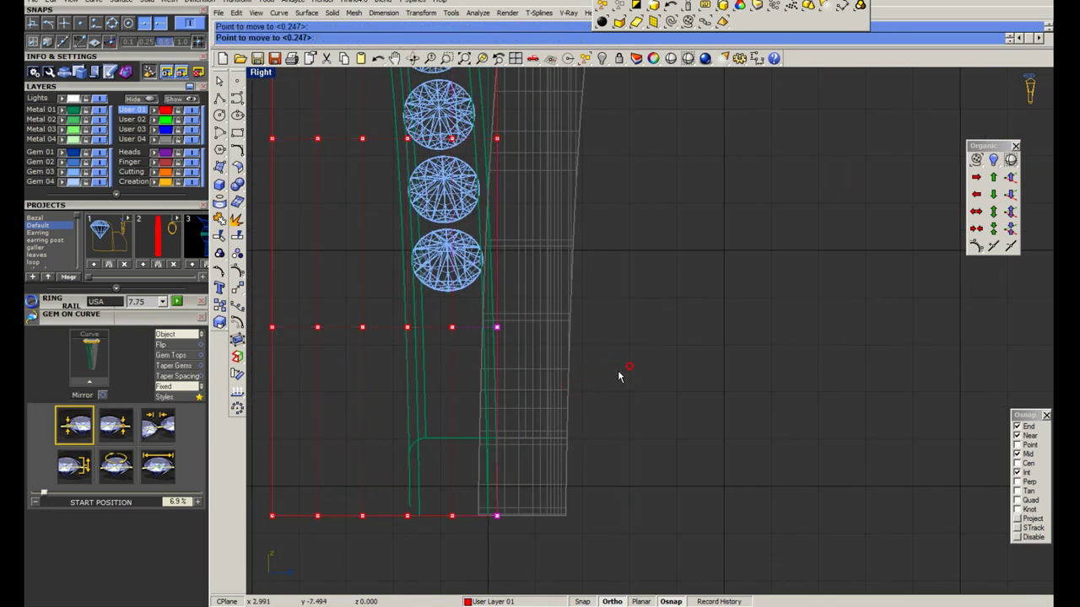
left_click(585, 358)
scroll(582, 363, "down", 1)
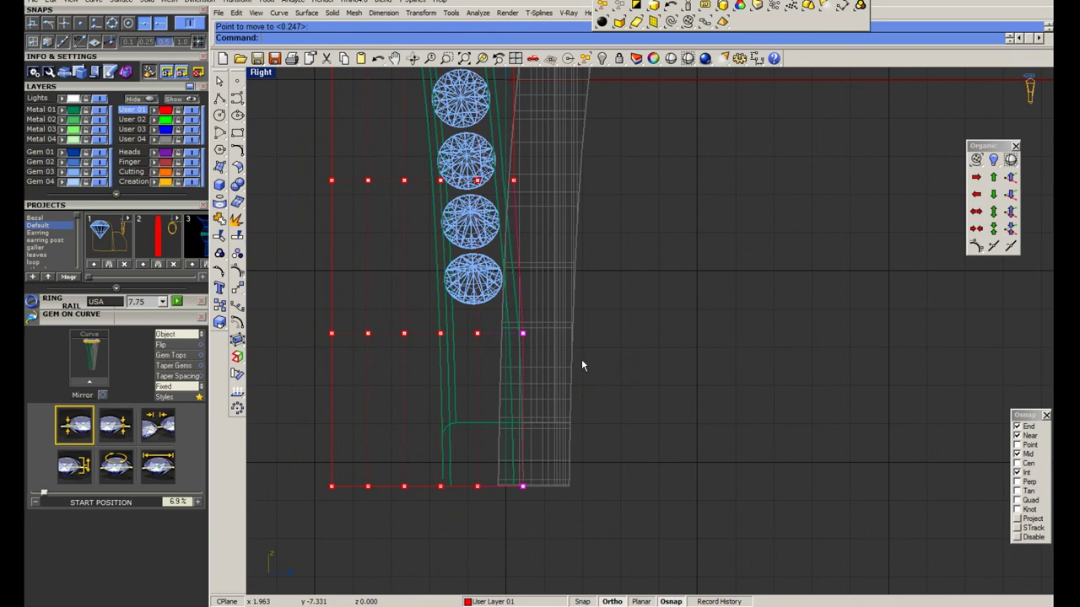
left_click(522, 372)
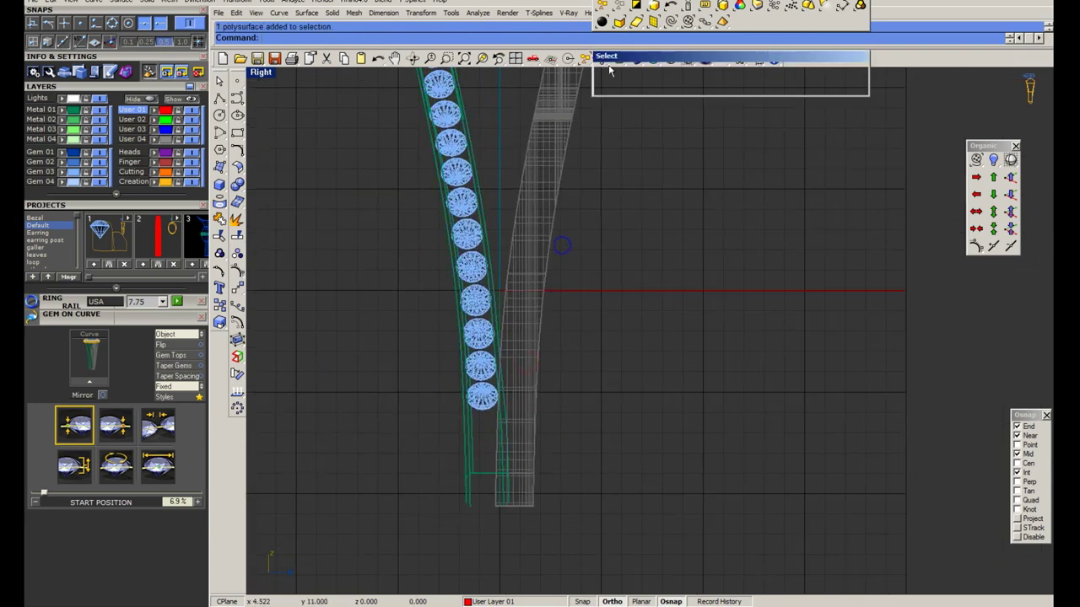
Unlock the old shank and delete it.
left_click(618, 58)
left_click(655, 83)
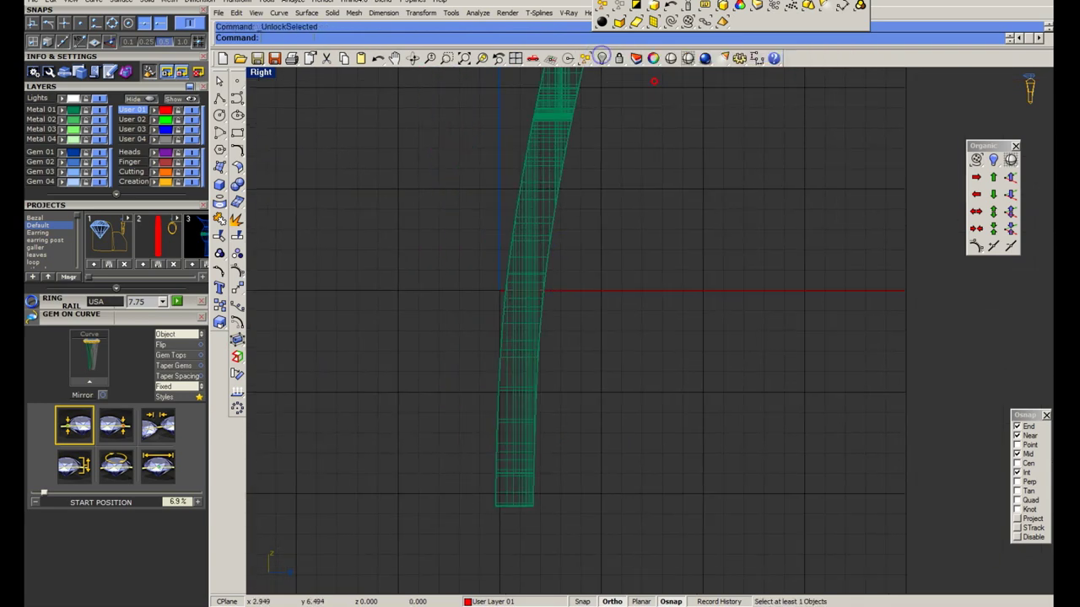
left_click(557, 159)
key("Return")
key("Delete")
Mirror a copy of the curved rail across the centre axis.
left_click(687, 58)
left_click(489, 476)
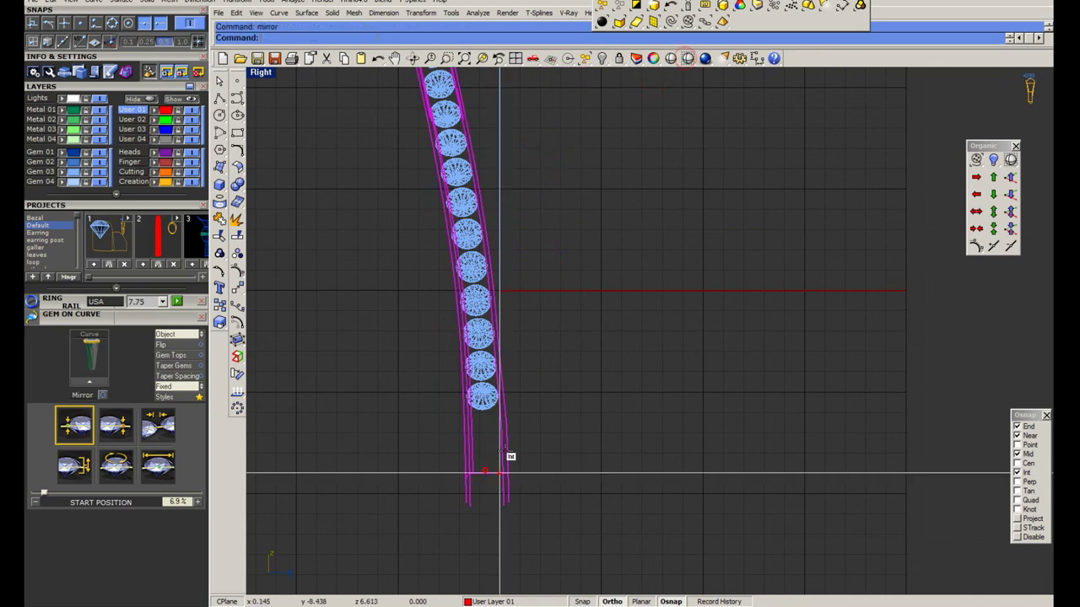
key("Return")
left_click(499, 291)
left_click(493, 554)
Check the ring in rendered and shaded views from the side and front.
left_click(670, 57)
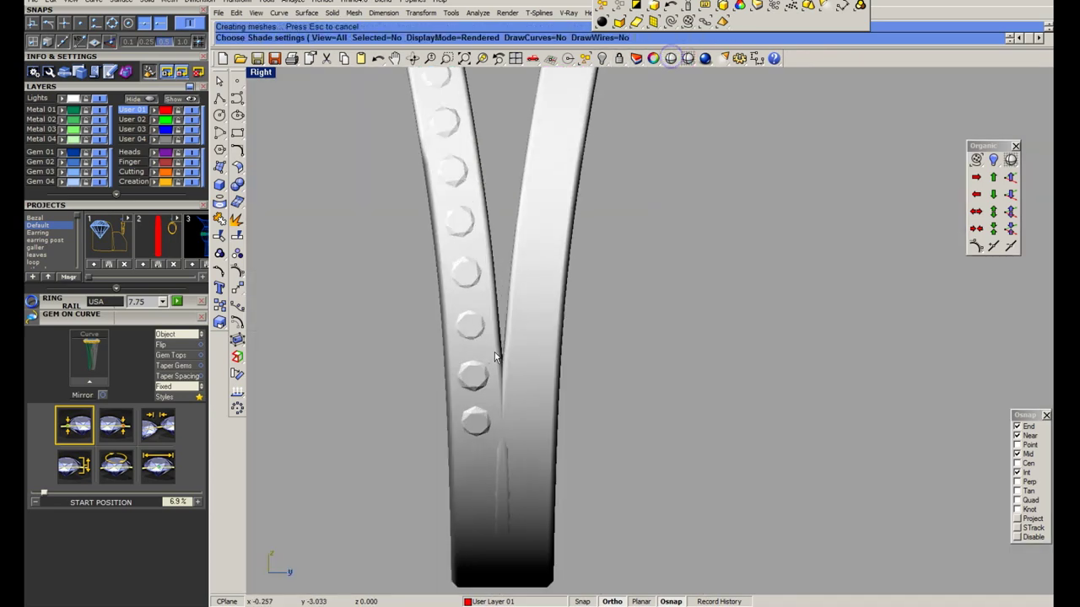
left_click(270, 78)
double_click(270, 78)
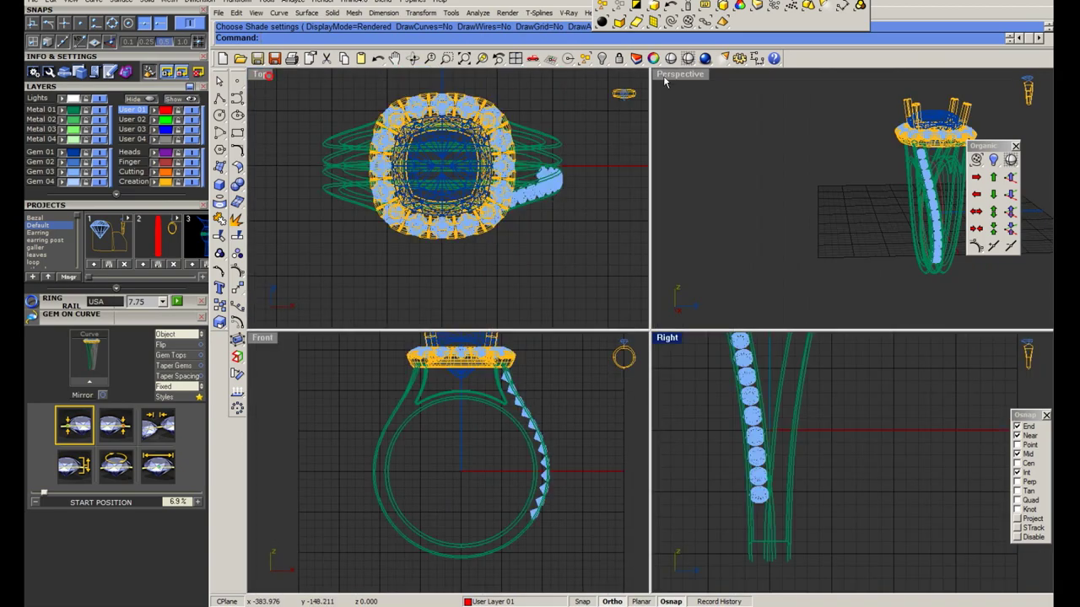
double_click(666, 82)
left_click(670, 57)
mouse_move(722, 297)
right_mouse_down()
mouse_move(623, 342)
mouse_move(736, 253)
right_mouse_up()
key("Escape")
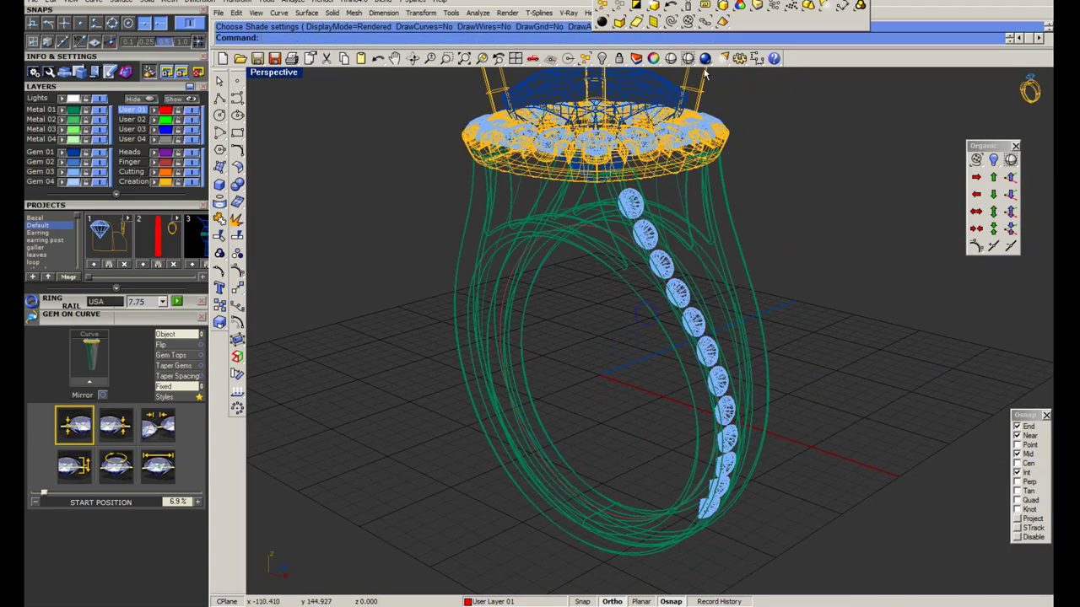
left_click(688, 57)
mouse_move(692, 169)
right_mouse_down()
mouse_move(700, 278)
mouse_move(680, 319)
right_mouse_up()
Run Micro Prong Cutter on the shank stones in Middle mode with the V profile.
key("ctrl+alt+g")
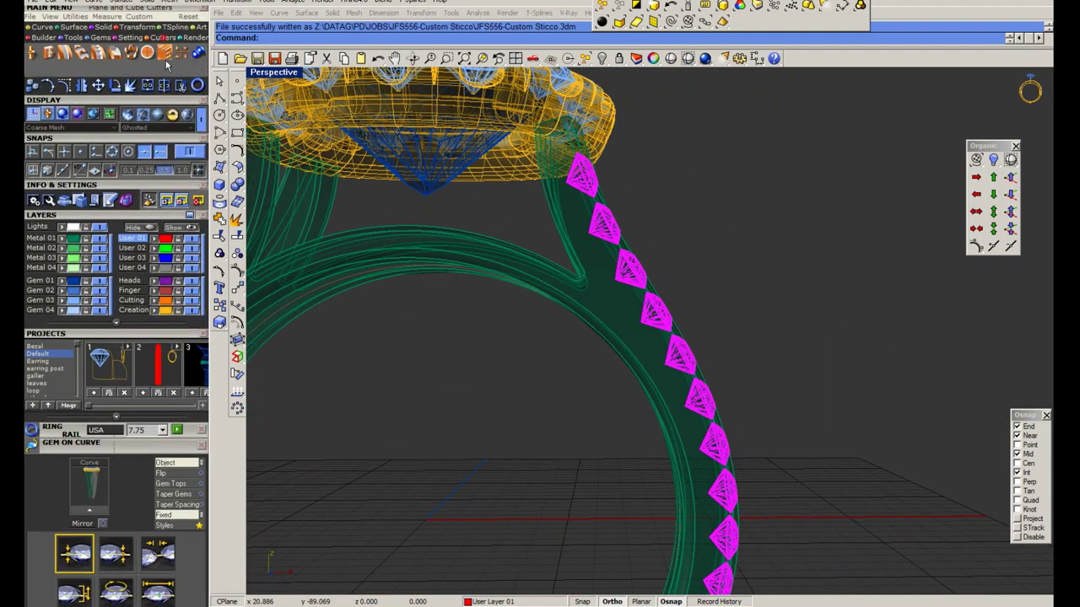
left_click(81, 54)
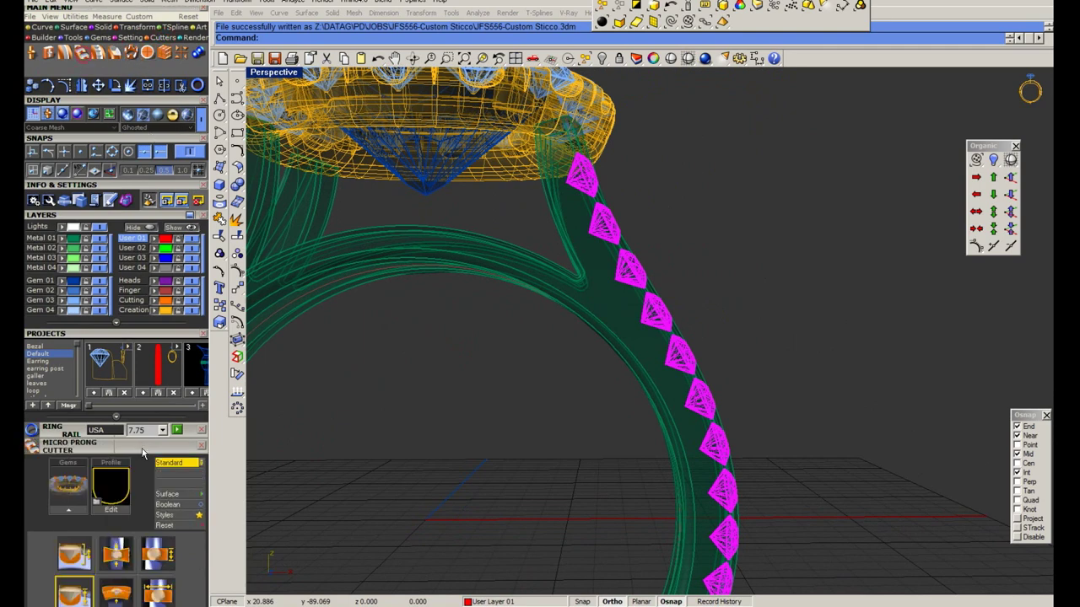
scroll(137, 397, "down", 3)
left_click(71, 374)
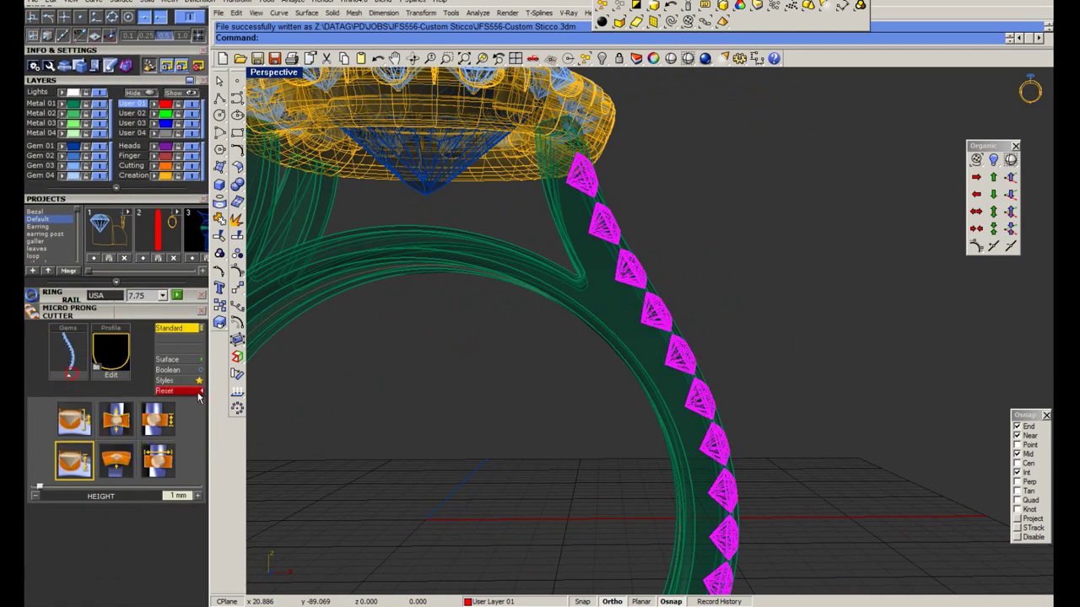
left_click(180, 330)
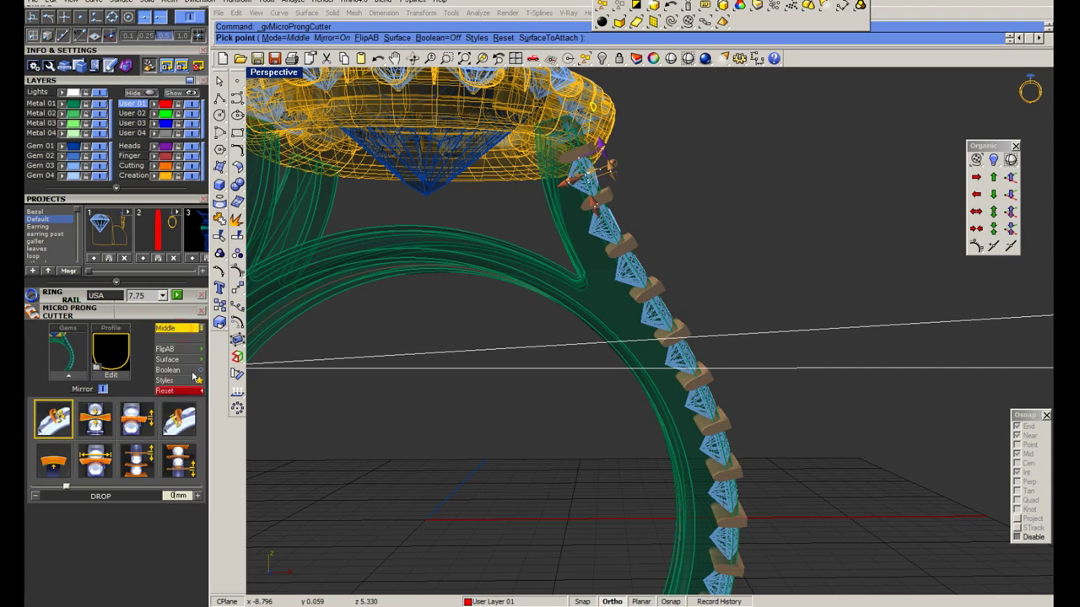
left_click(118, 355)
left_click(118, 347)
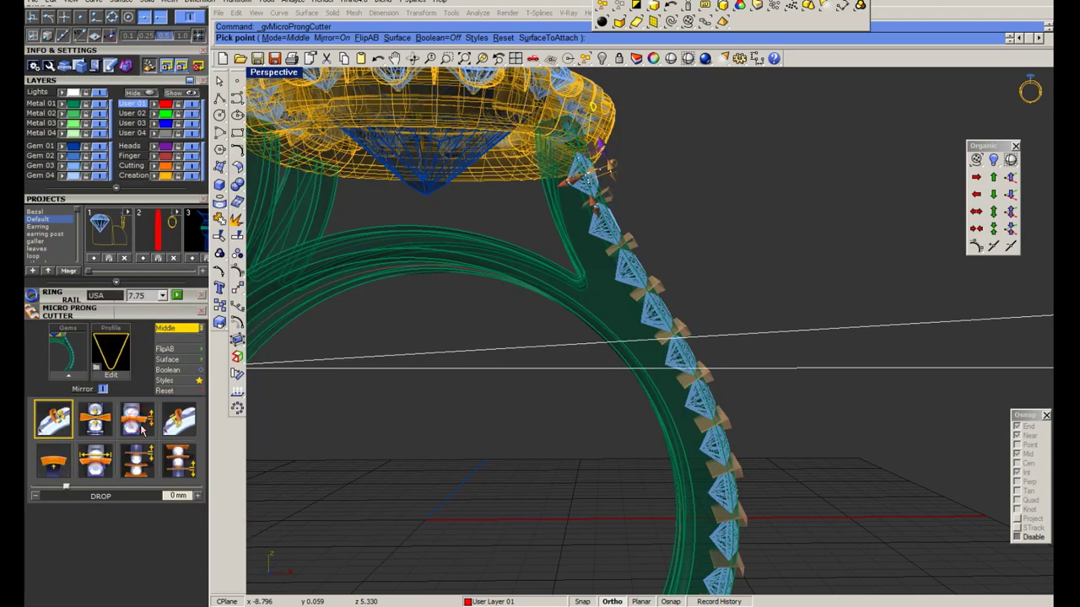
Set the prong width to 0.1 and an initial 0.5 mm height.
left_click(137, 419)
scroll(170, 501, "down", 1)
scroll(170, 501, "down", 1)
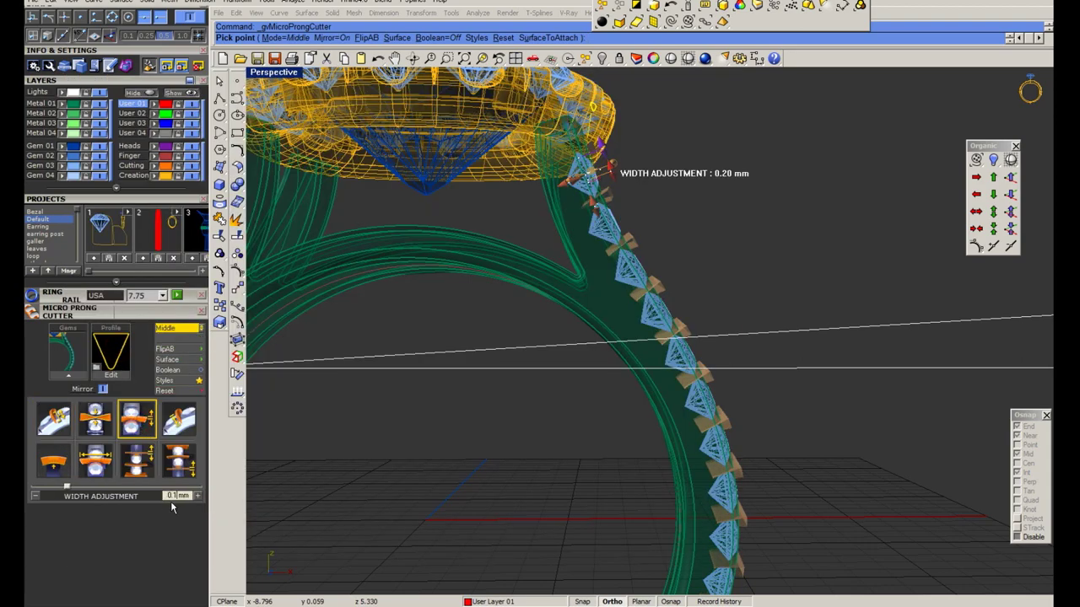
scroll(709, 380, "up", 3)
scroll(709, 379, "up", 2)
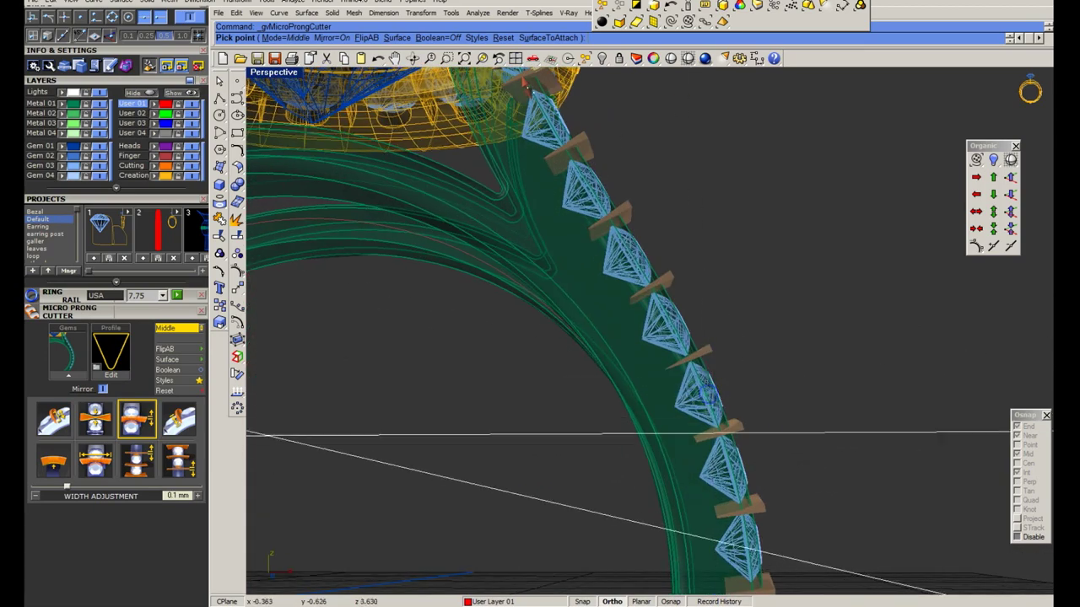
left_click(179, 419)
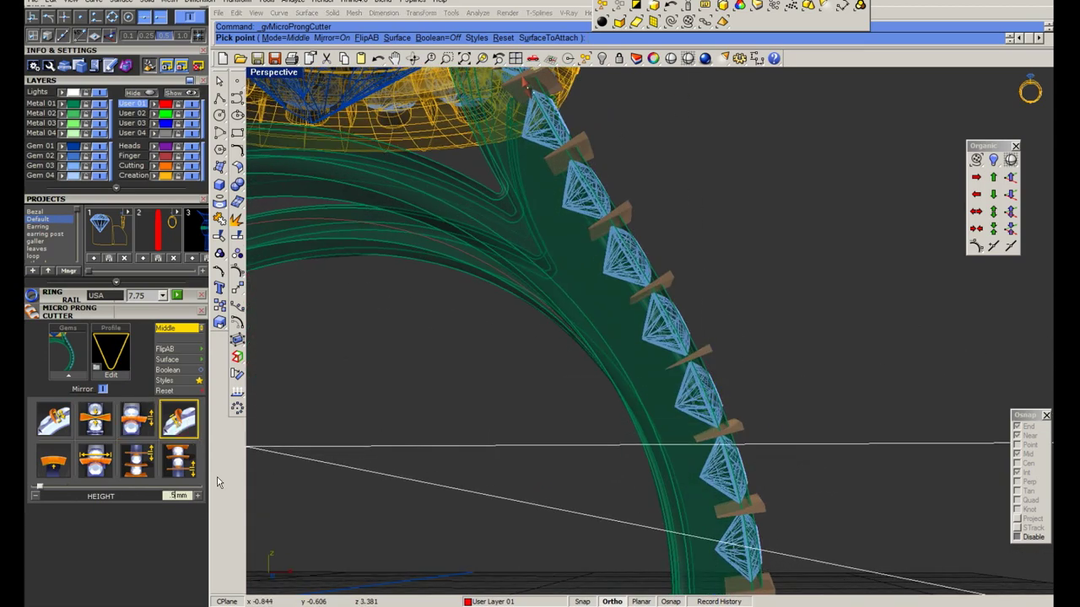
key("Return")
Raise the prong height to about 0.6 with a 0.01 drop, create the prongs, and reselect the stones.
left_click(53, 419)
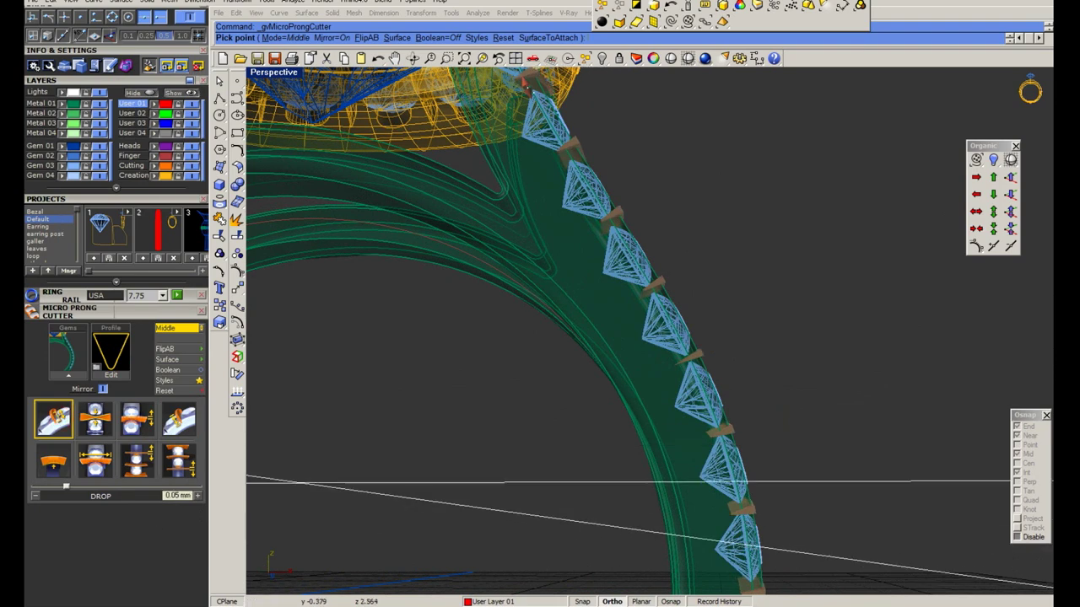
left_click(179, 419)
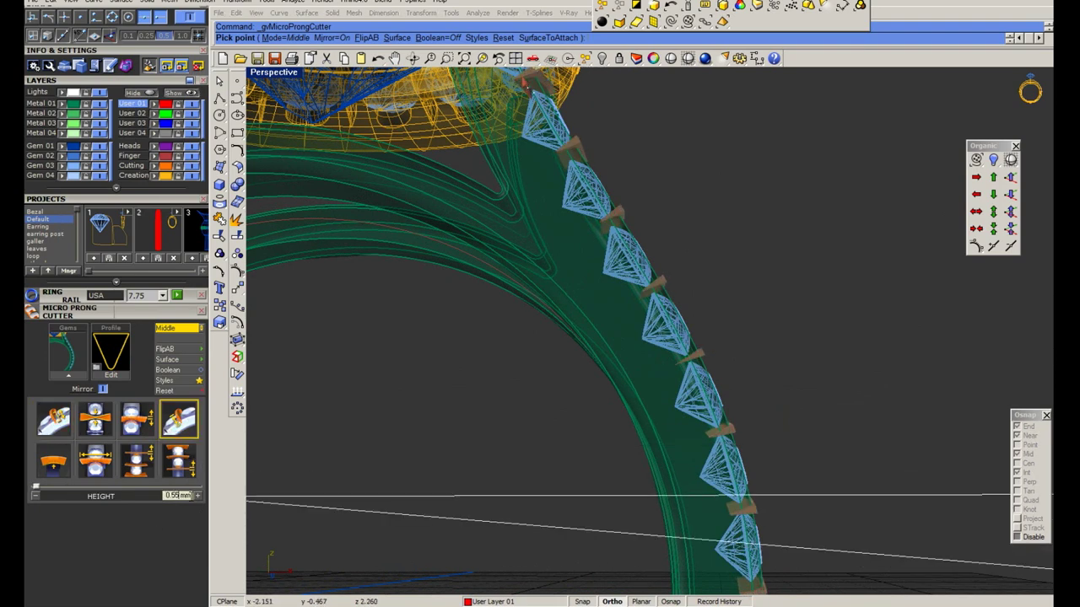
scroll(699, 381, "up", 3)
scroll(699, 381, "up", 2)
scroll(699, 381, "up", 2)
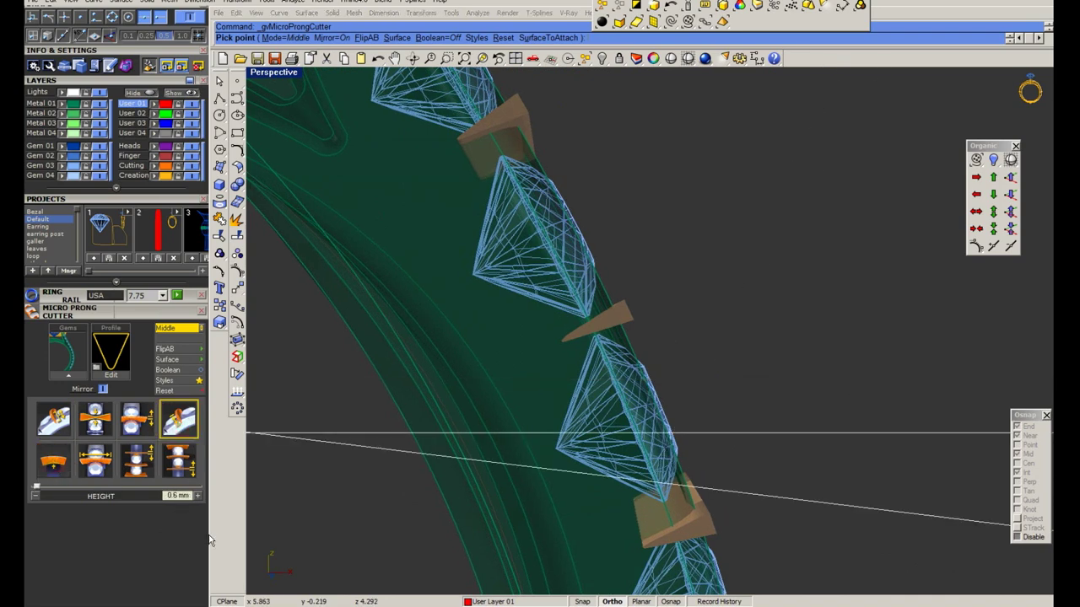
left_click(57, 420)
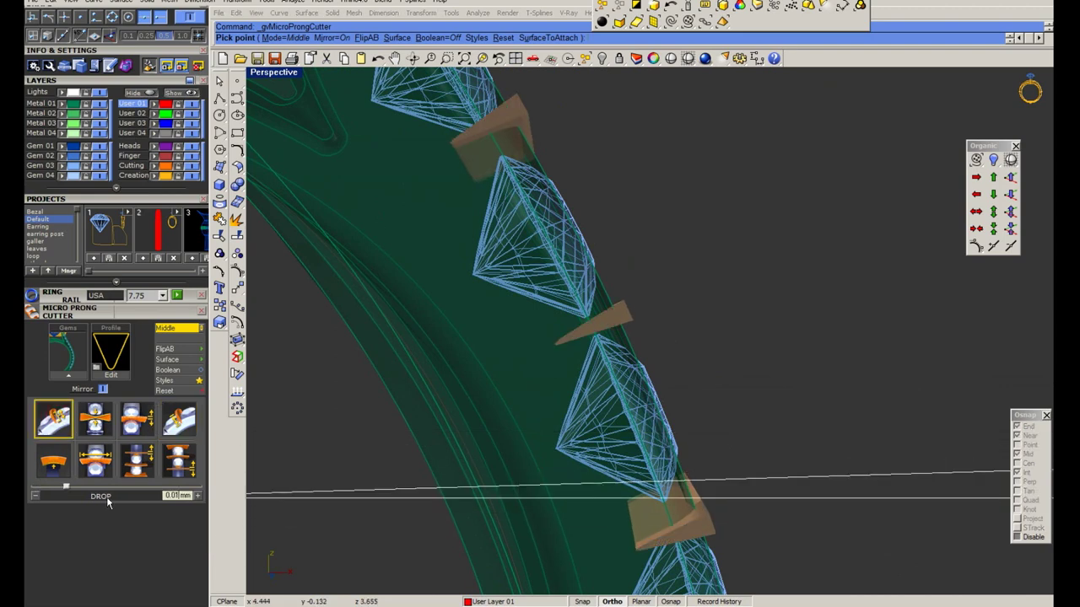
key("Return")
scroll(578, 313, "down", 5)
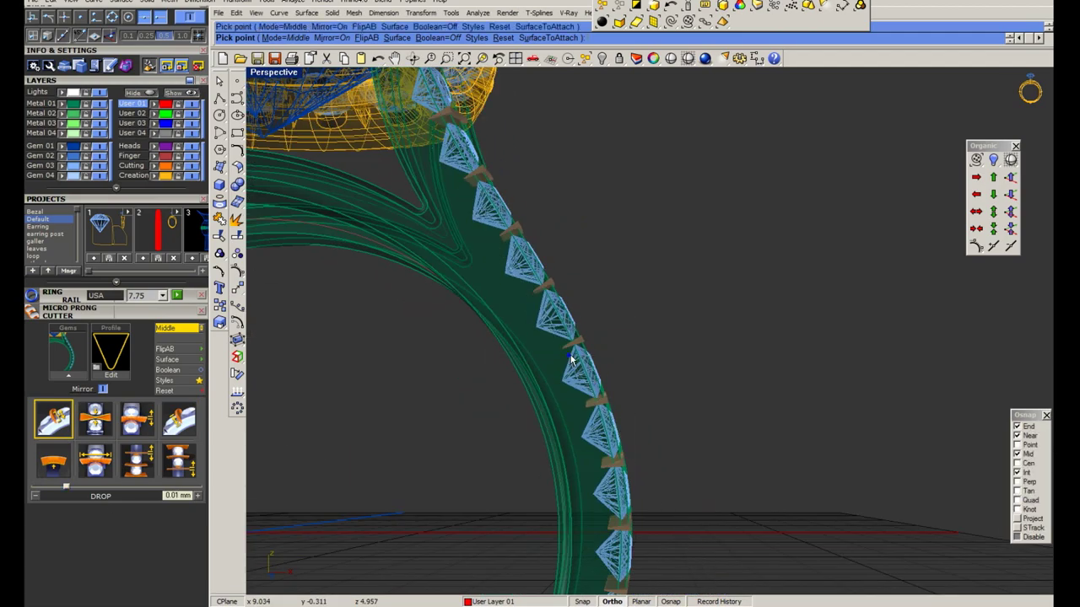
scroll(578, 313, "up", 3)
scroll(530, 239, "up", 3)
left_click(530, 239)
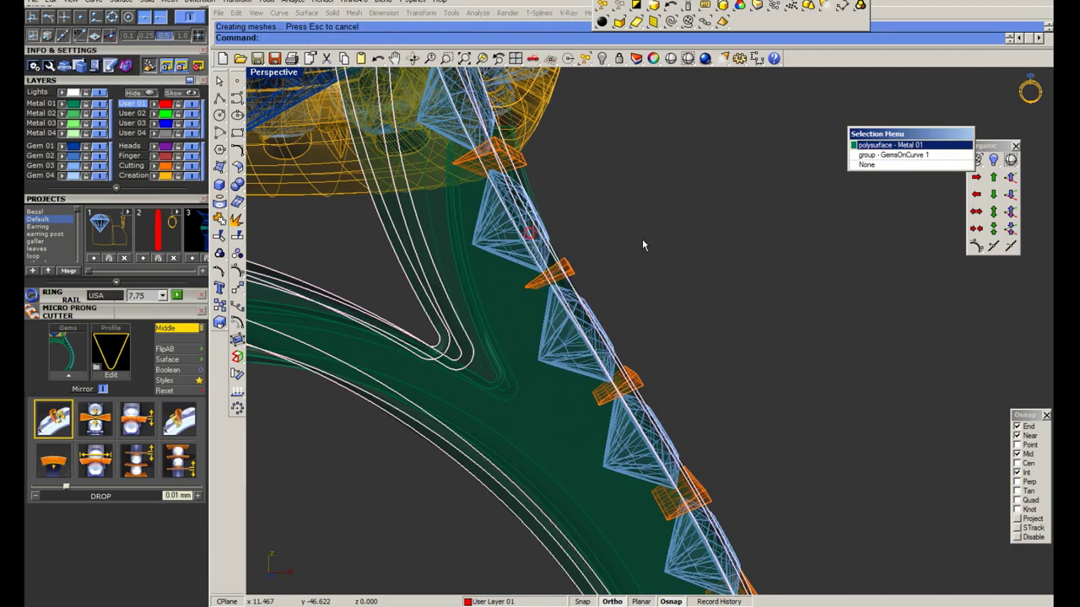
Select the whole gem group and save the ring file.
left_click(869, 152)
scroll(776, 289, "up", 2)
key("ctrl+s")
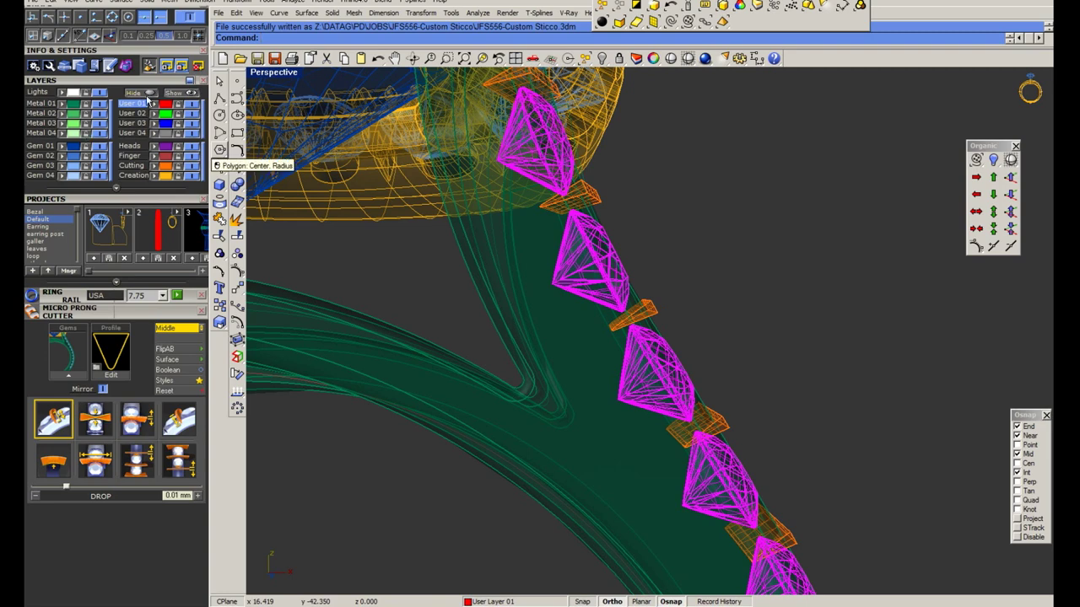
left_click_drag(135, 80, 133, 173)
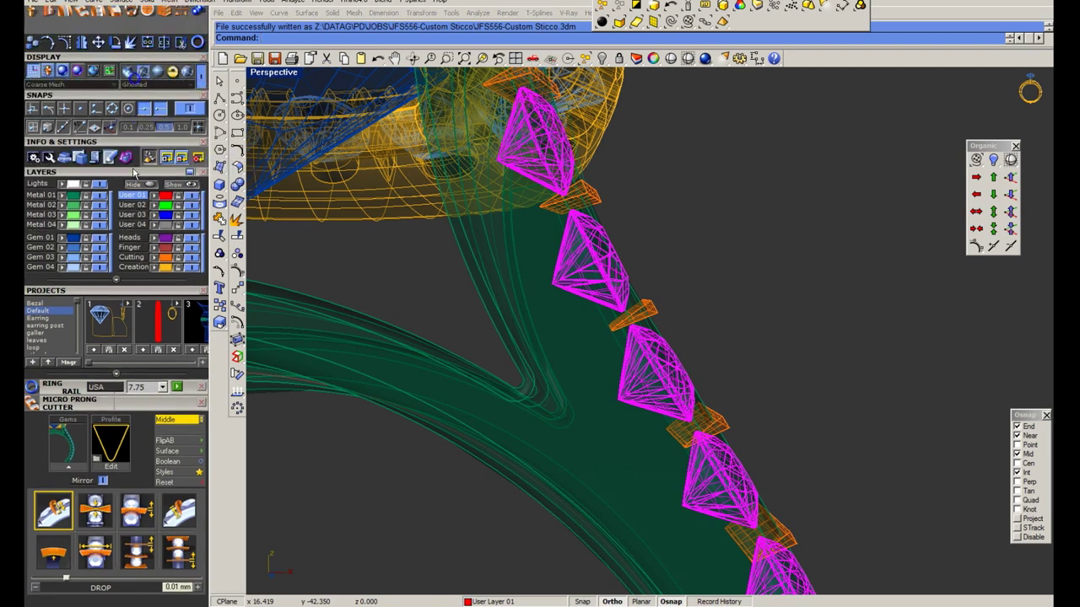
Try Channel Builder on the shank stones, cancel it, then reselect the stones.
left_click(64, 15)
left_click(74, 467)
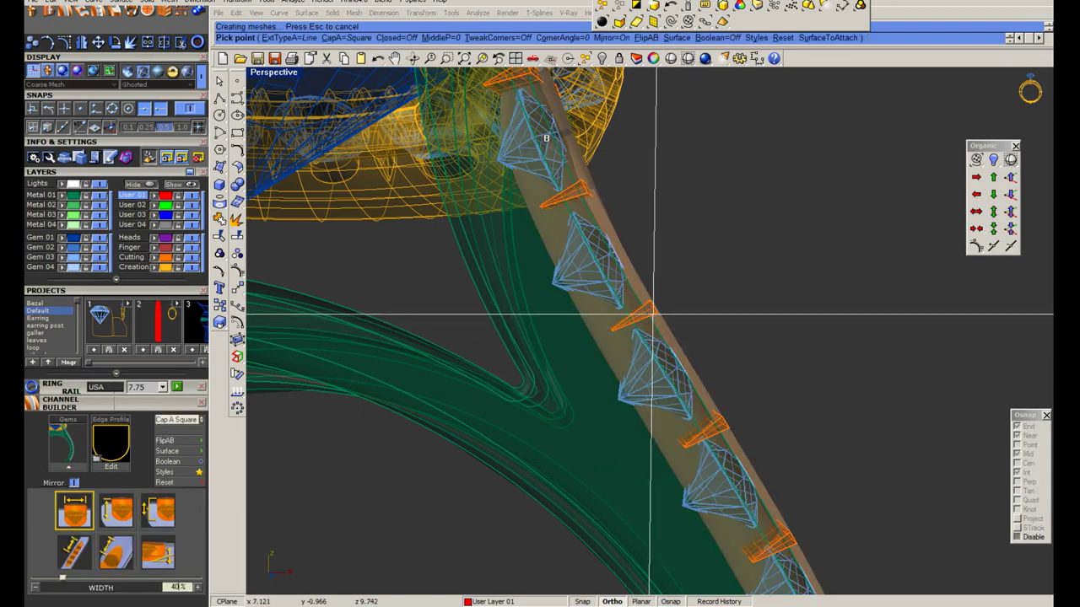
key("Return")
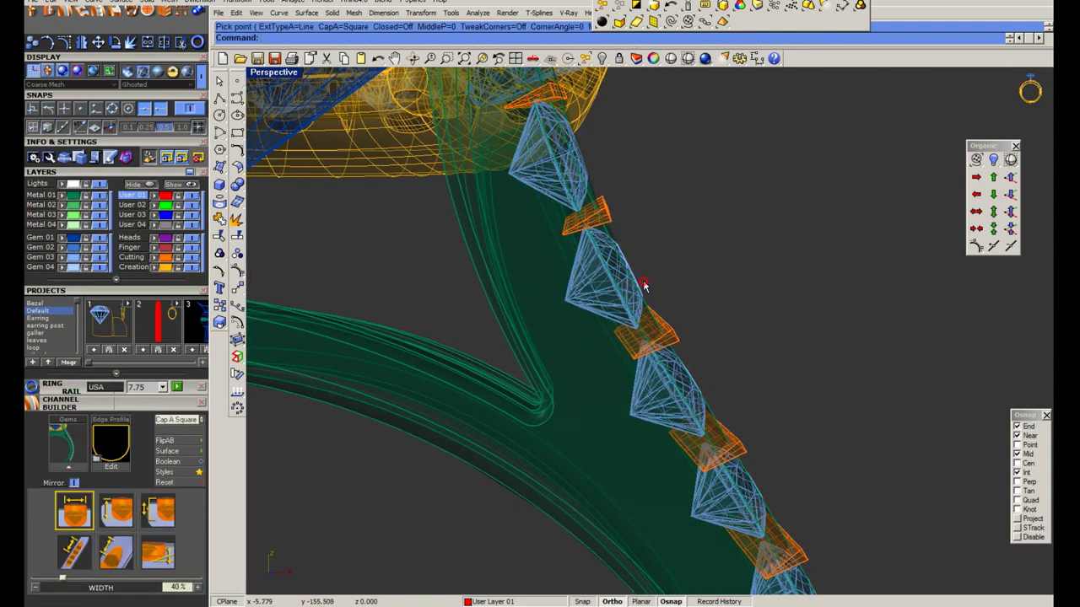
left_click(637, 279)
Reopen Micro Prong Cutter on the stones and load the U-shaped name_1 profile from the library.
left_click(88, 15)
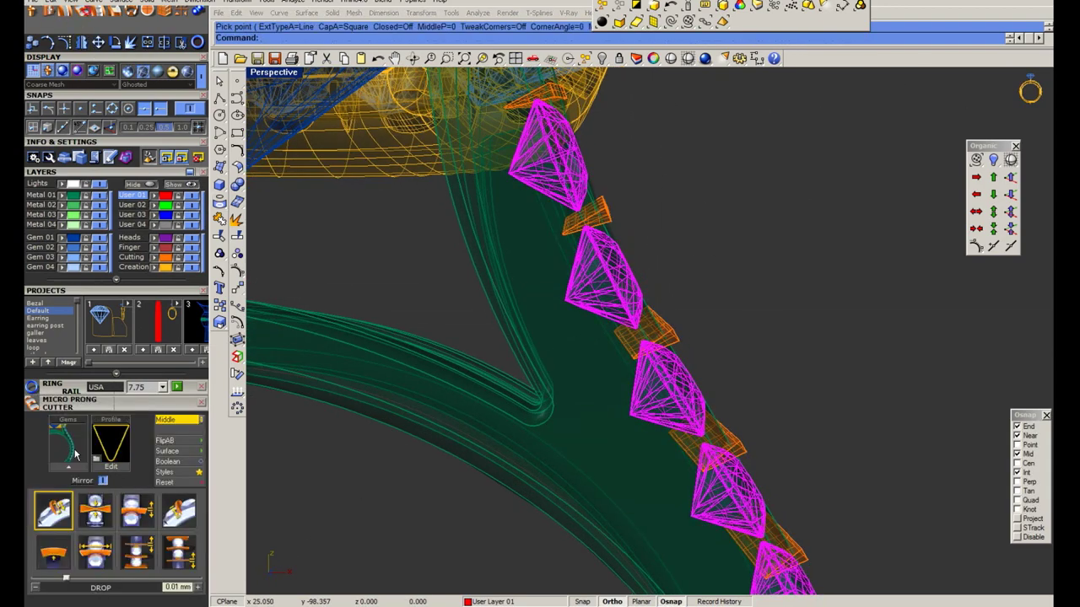
left_click(61, 469)
left_click(110, 453)
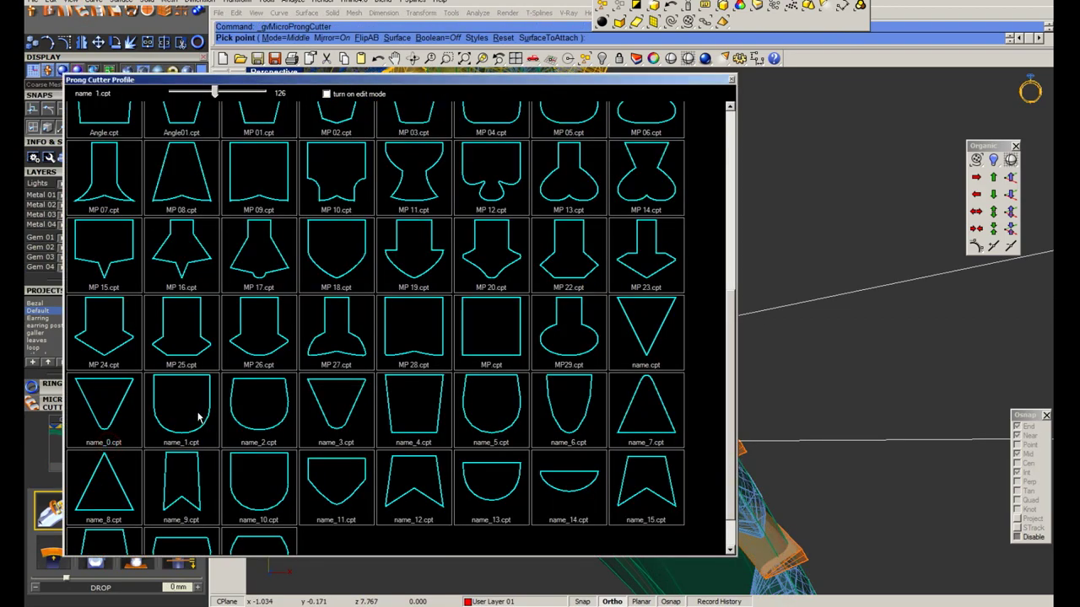
double_click(250, 379)
left_click(181, 422)
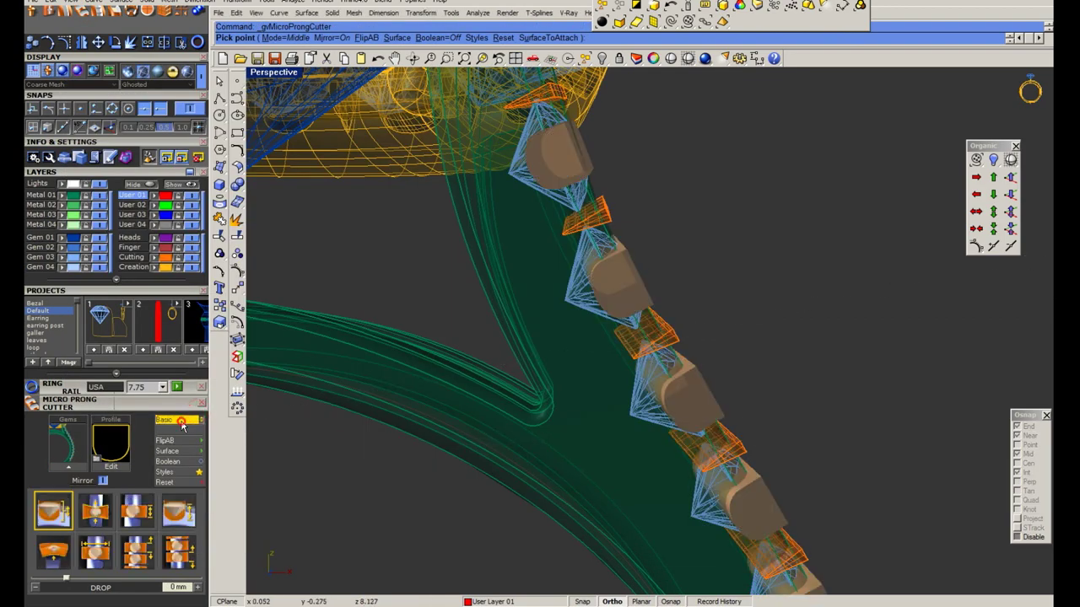
Switch the cutters to Standard mode and set their height to 0.7 mm.
left_click(140, 513)
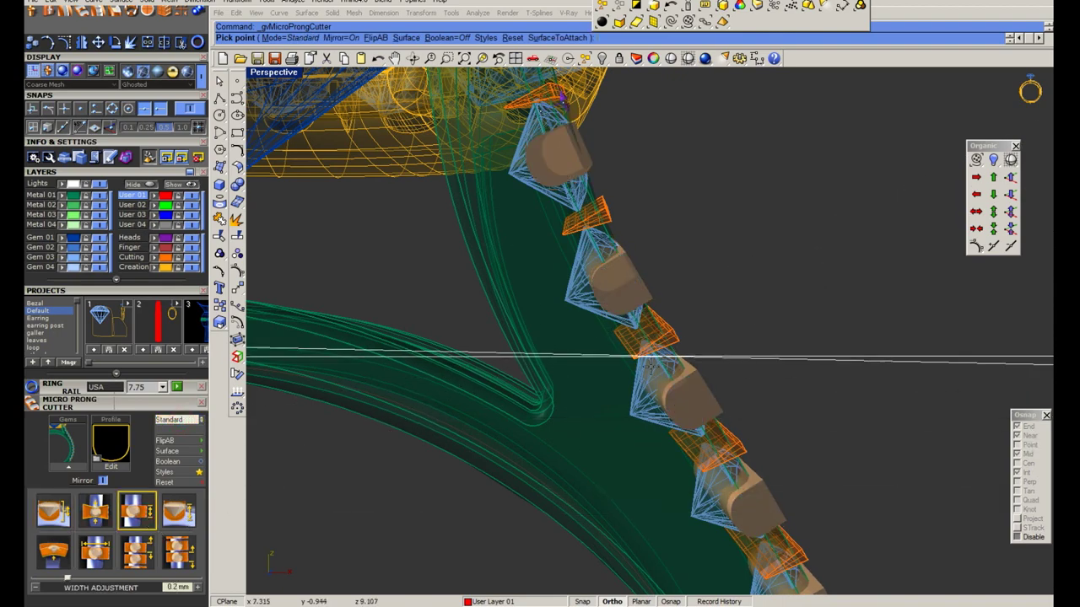
right_click_drag(641, 354, 661, 390)
left_click(179, 510)
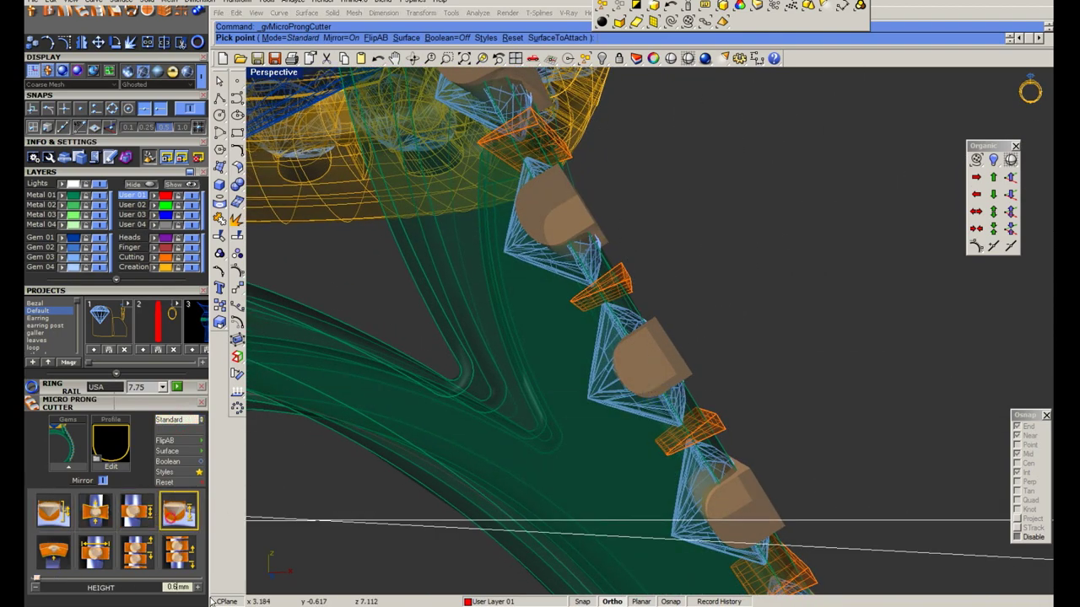
mouse_move(321, 520)
right_mouse_down()
mouse_move(609, 358)
mouse_move(610, 301)
mouse_move(629, 282)
mouse_move(590, 270)
right_mouse_up()
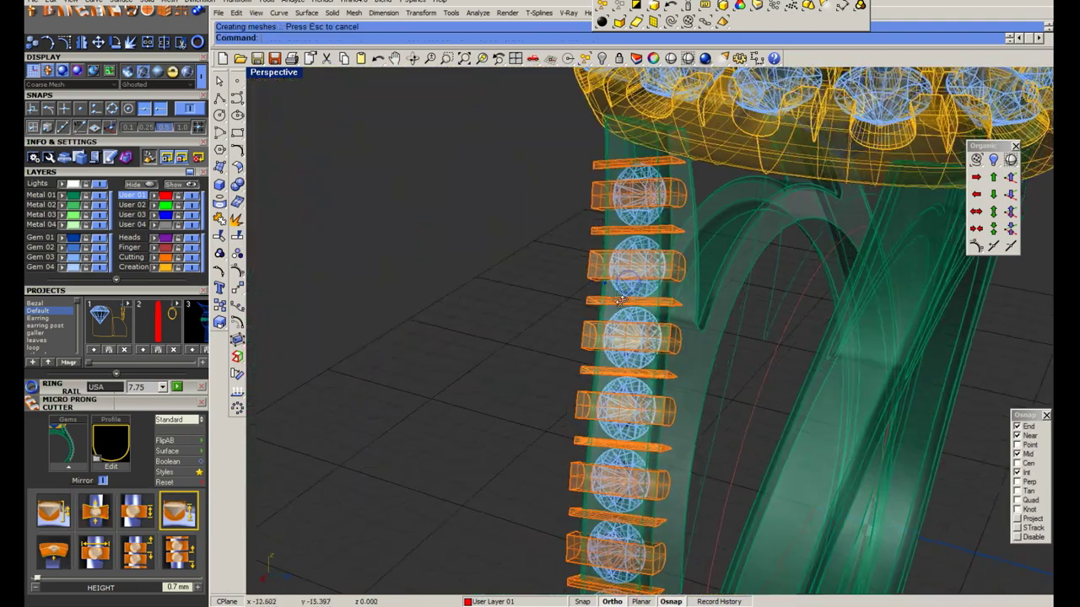
Select the top thin cutter bar, begin moving it, and view the cutter row shaded.
scroll(535, 245, "up", 3)
scroll(535, 246, "up", 3)
left_click(536, 246)
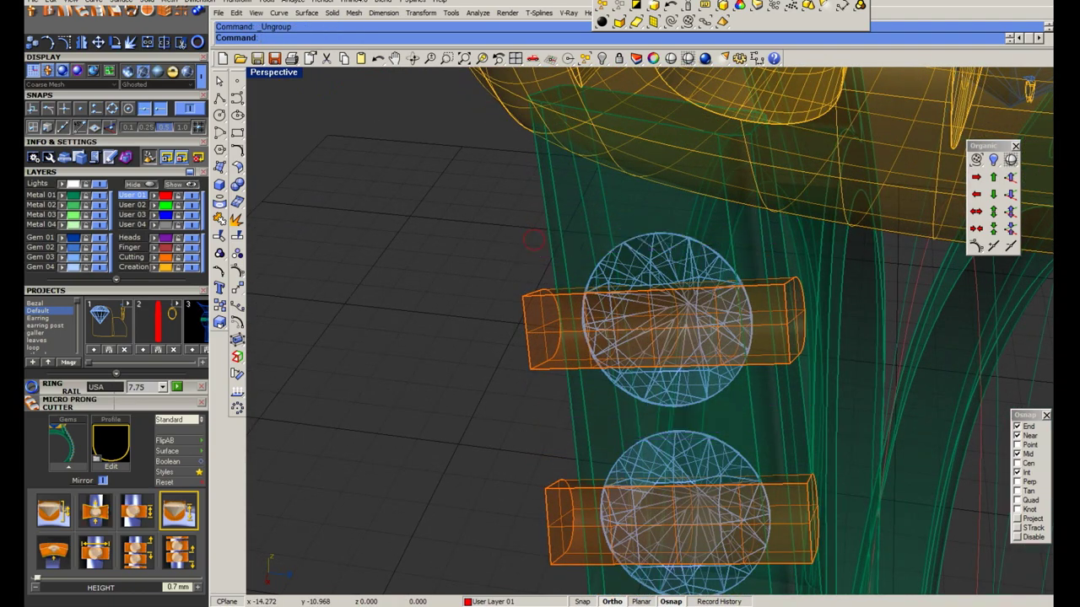
scroll(525, 254, "up", 3)
type("m")
key("Return")
left_click(523, 253)
scroll(514, 249, "down", 2)
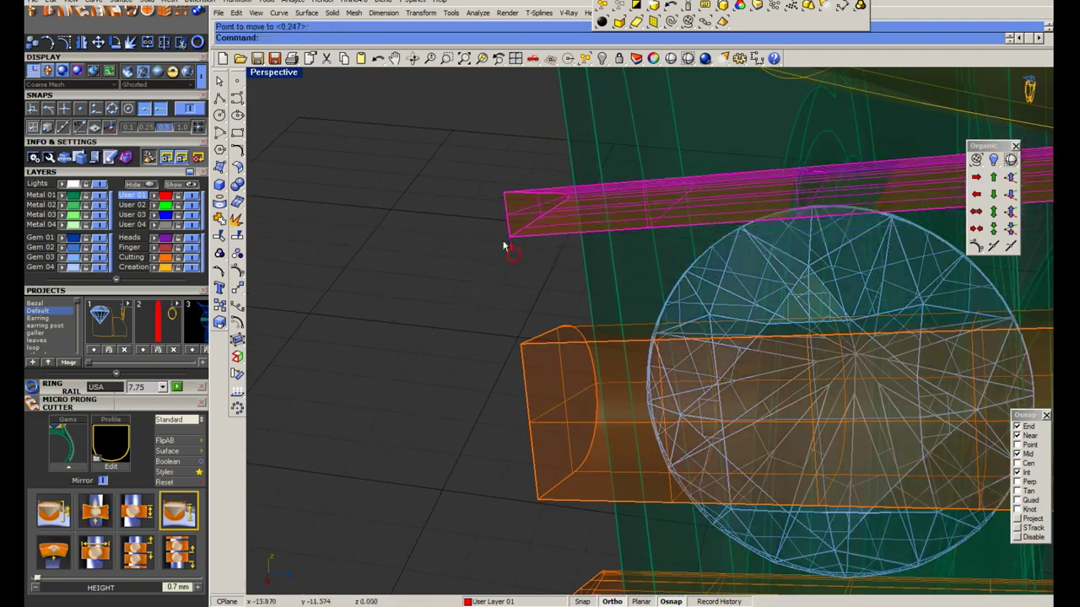
scroll(523, 262, "down", 3)
scroll(544, 291, "down", 2)
right_click_drag(548, 299, 622, 385)
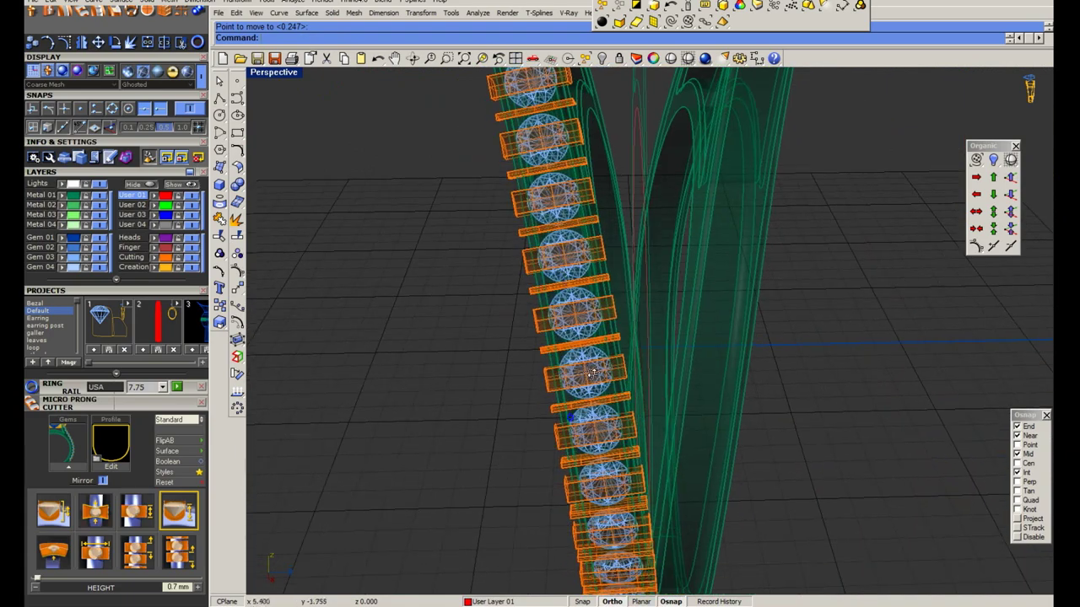
scroll(621, 385, "up", 3)
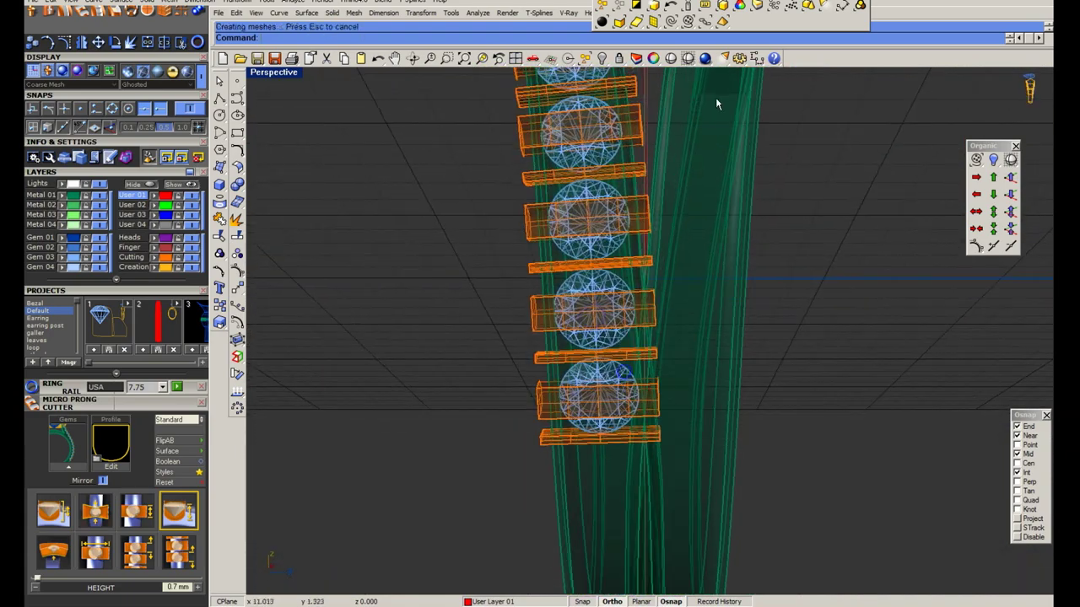
left_click(689, 58)
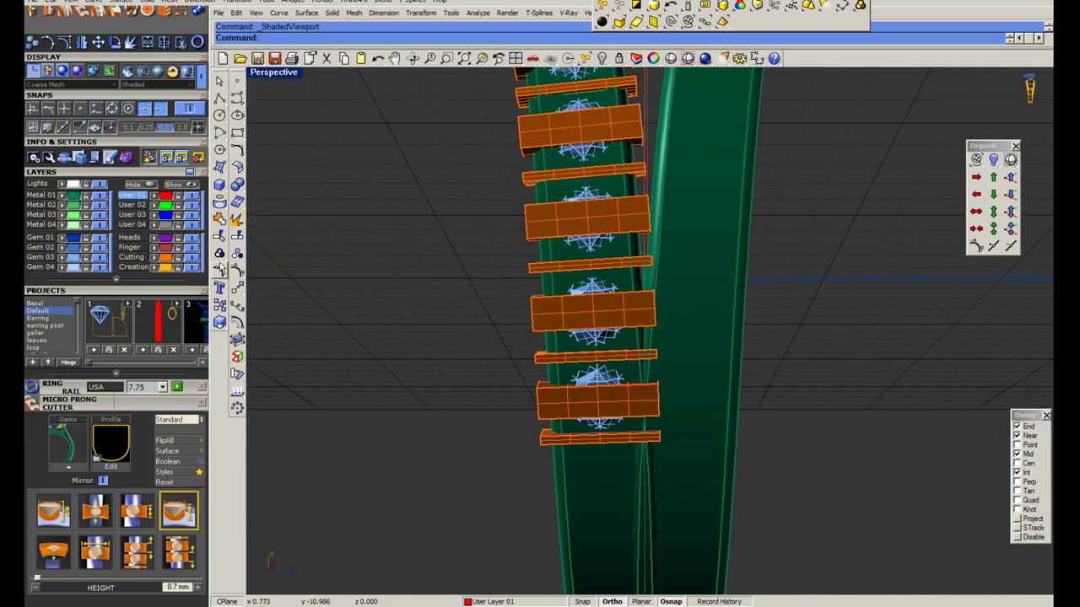
Remove the bottom stone and its cutters from the group and delete them.
left_click(238, 259)
left_click(299, 268)
left_click(638, 369)
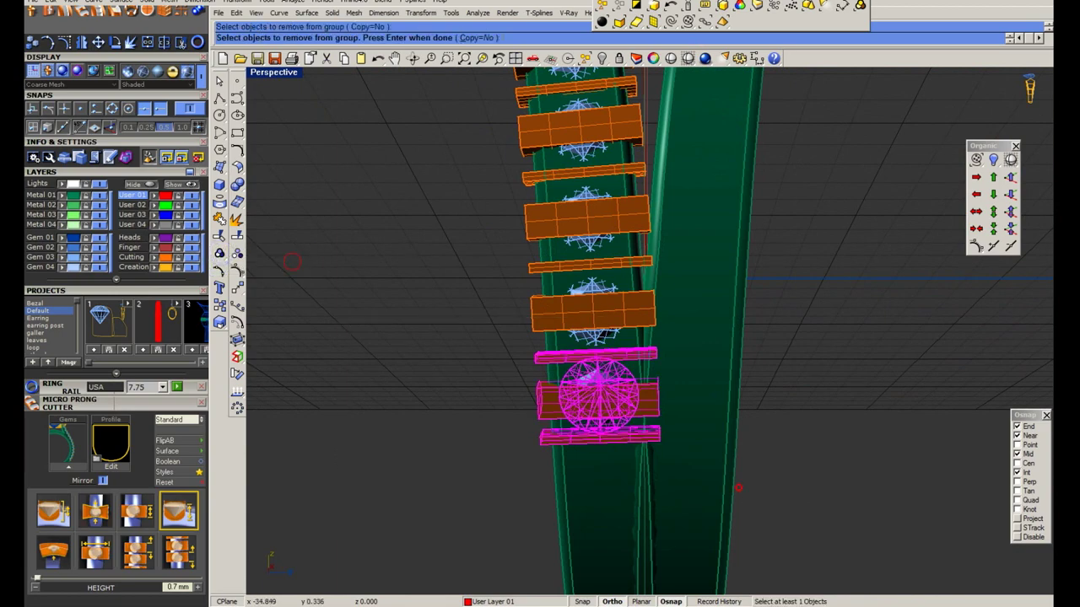
scroll(643, 359, "up", 2)
key("Return")
key("Delete")
Select the alternating cutter boxes and the row of thin cutters along the shank.
scroll(591, 371, "down", 3)
scroll(569, 374, "down", 2)
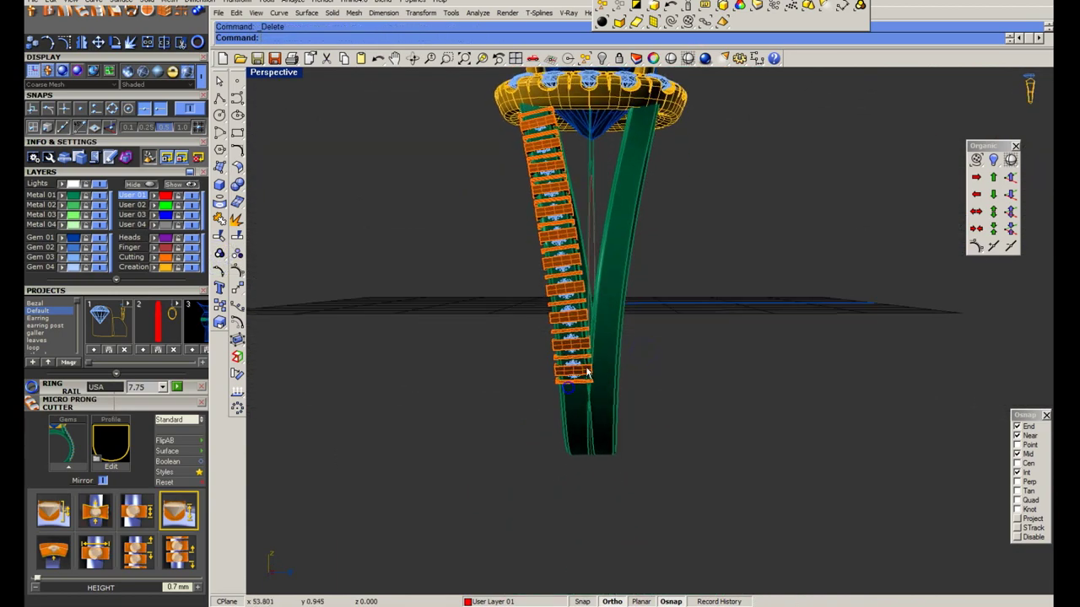
scroll(573, 371, "down", 2)
scroll(588, 365, "up", 3)
scroll(577, 270, "up", 3)
left_click(570, 201)
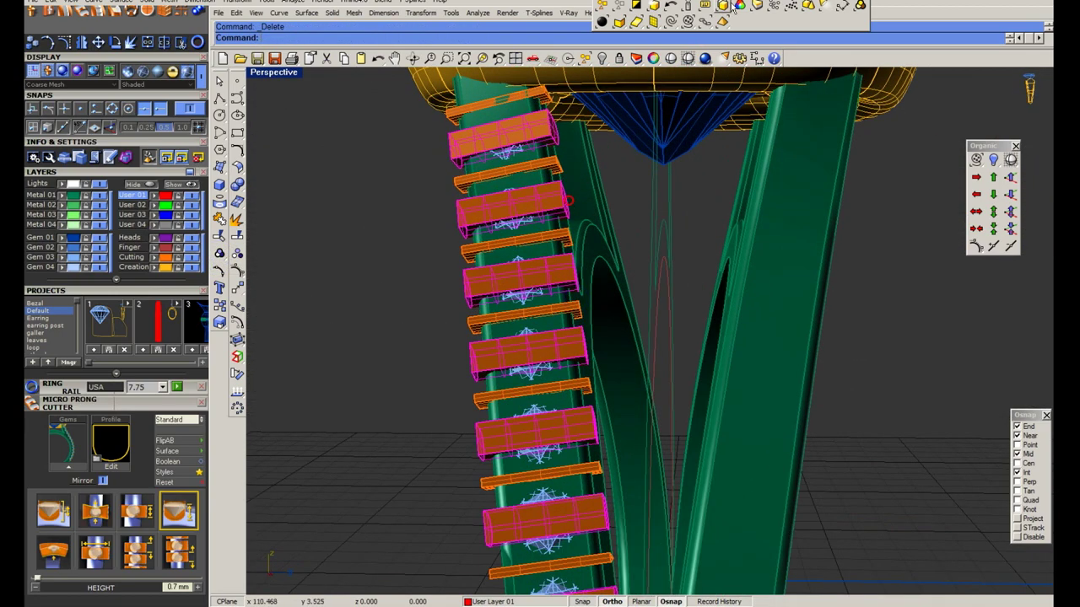
left_click(743, 7)
scroll(547, 299, "down", 3)
scroll(547, 299, "up", 1)
scroll(523, 236, "up", 3)
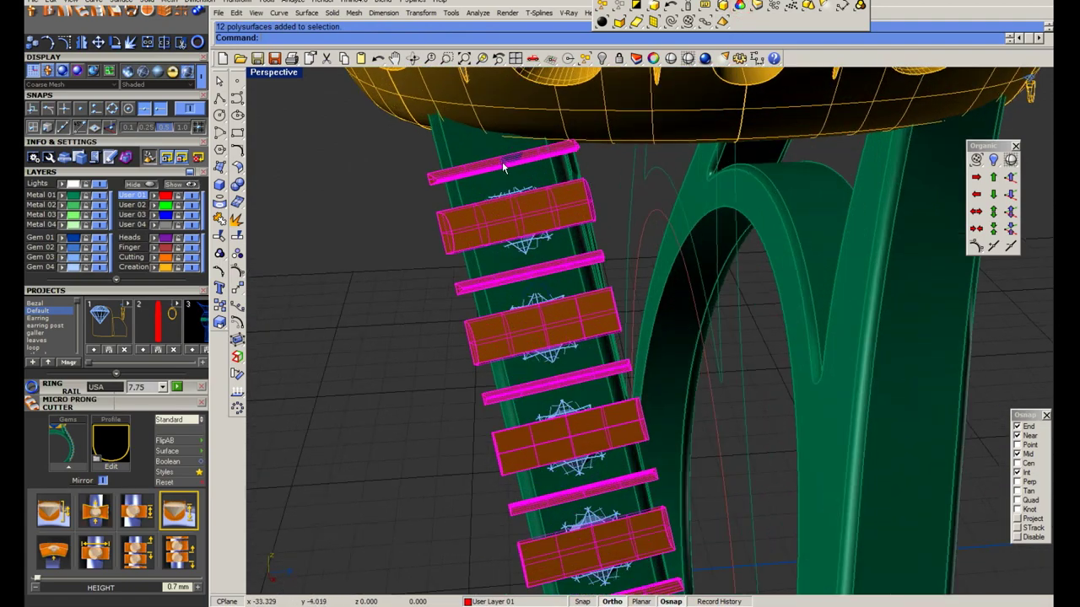
scroll(486, 171, "up", 2)
scroll(486, 171, "down", 1)
scroll(389, 174, "down", 3)
mouse_move(389, 174)
right_mouse_down()
mouse_move(843, 149)
mouse_move(683, 265)
right_mouse_up()
scroll(683, 265, "up", 3)
Make a scaled copy of the top cutter with Scale, using origin and reference points.
type("scale")
key("Return")
left_click(628, 239)
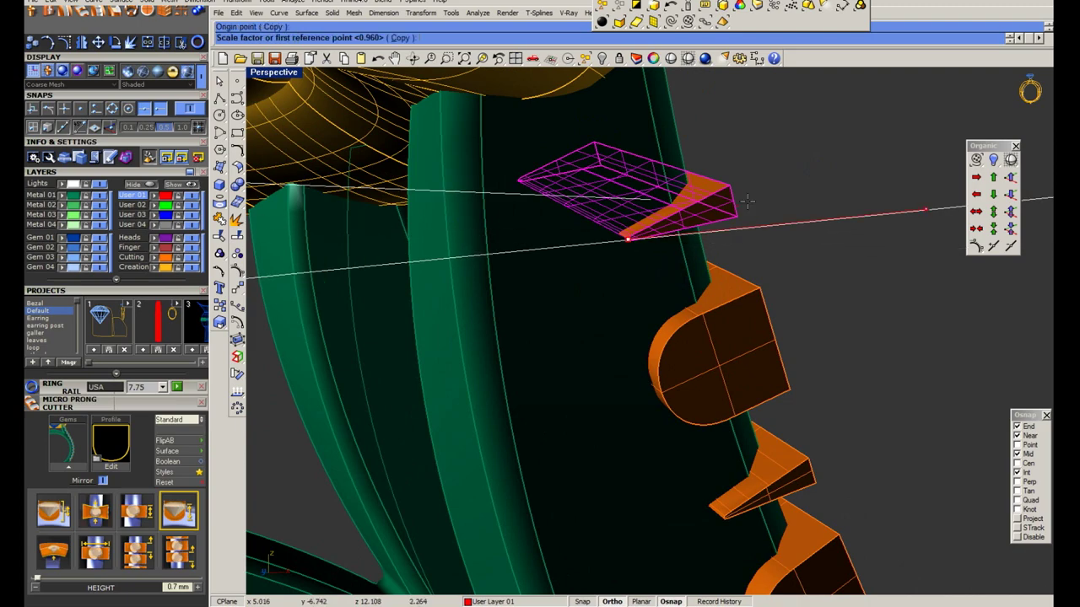
left_click(742, 199)
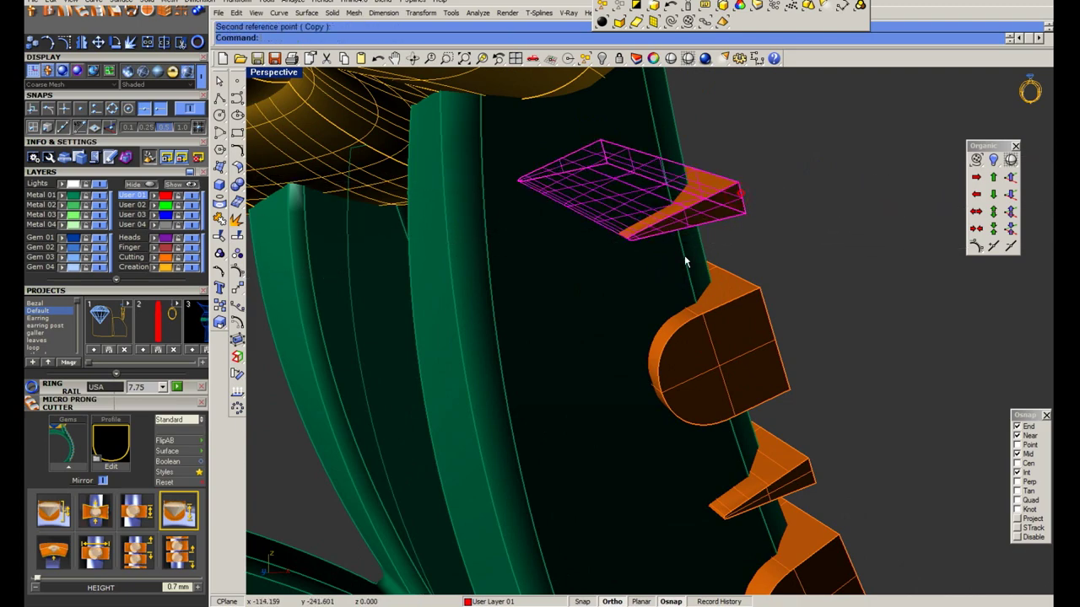
left_click(681, 250)
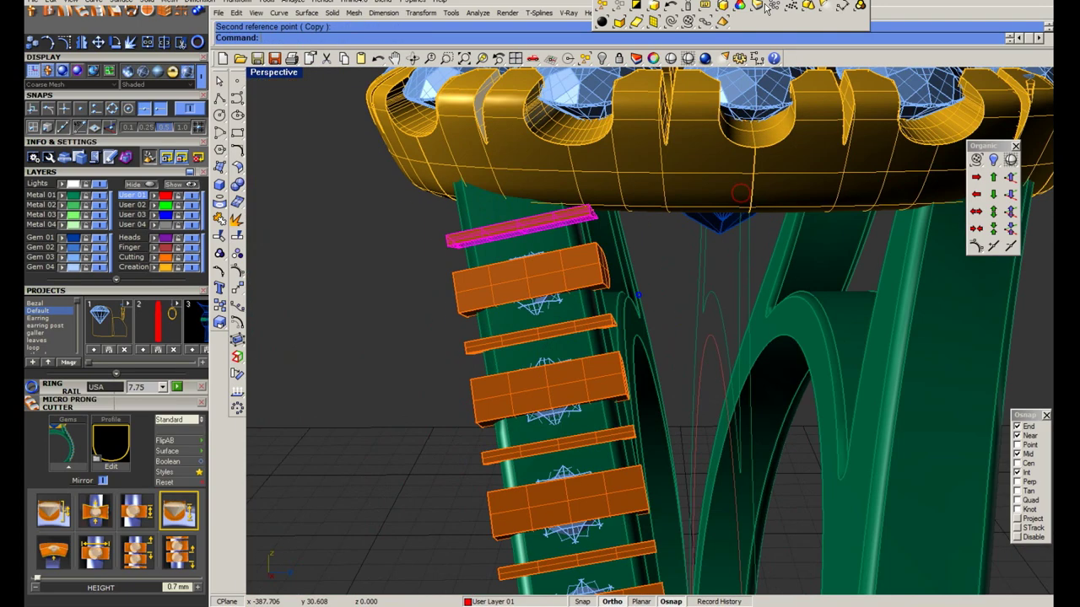
Start BooleanDifference, picking the shank and then the cutters to subtract.
scroll(640, 294, "down", 3)
scroll(540, 328, "down", 2)
key("Escape")
type("B")
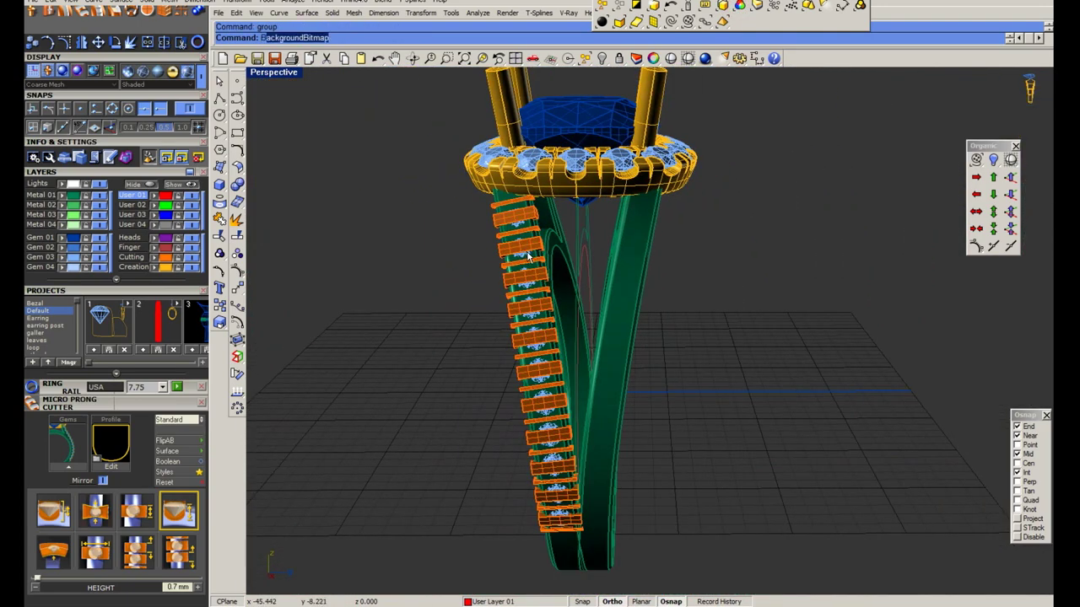
scroll(528, 257, "up", 4)
scroll(562, 245, "up", 3)
left_click(563, 245)
left_click(562, 245)
Finish subtracting the cutters from the shank and hide the leftover cutters.
key("Return")
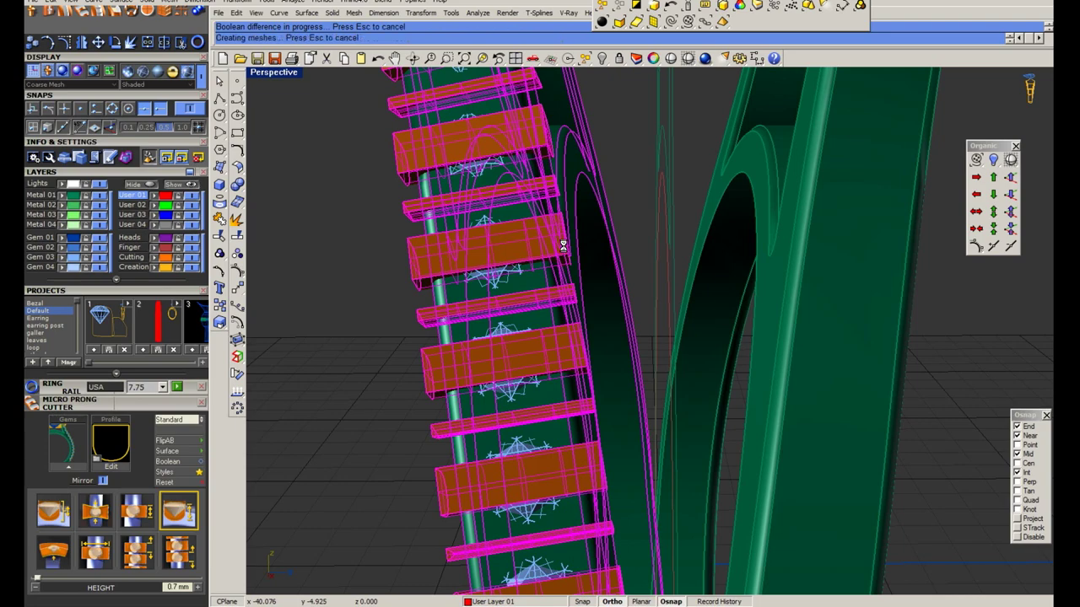
left_click(564, 251)
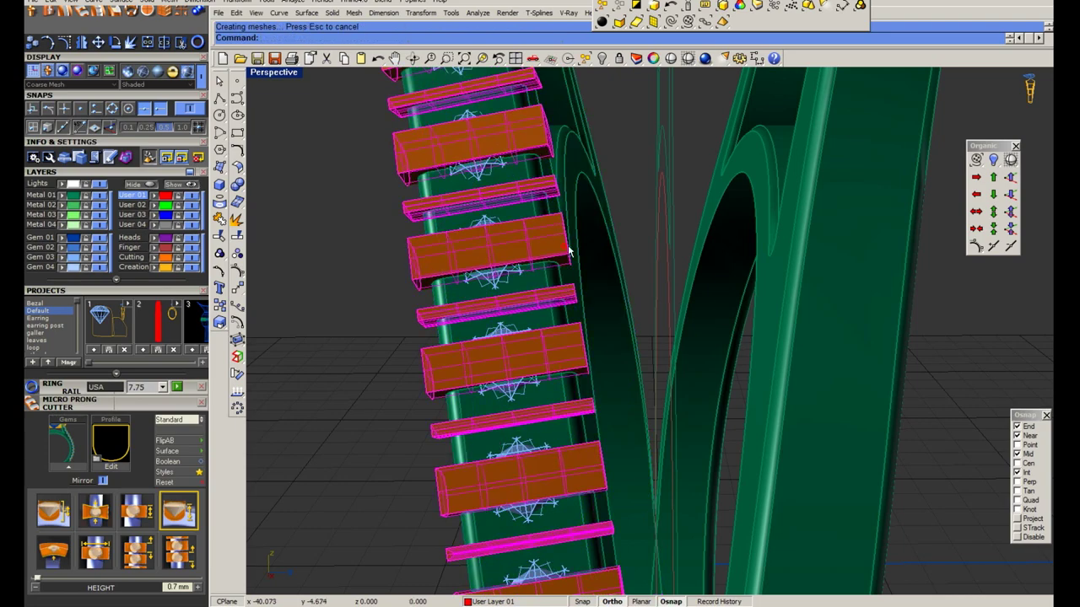
scroll(564, 251, "down", 3)
scroll(514, 280, "up", 3)
type("hide")
key("Return")
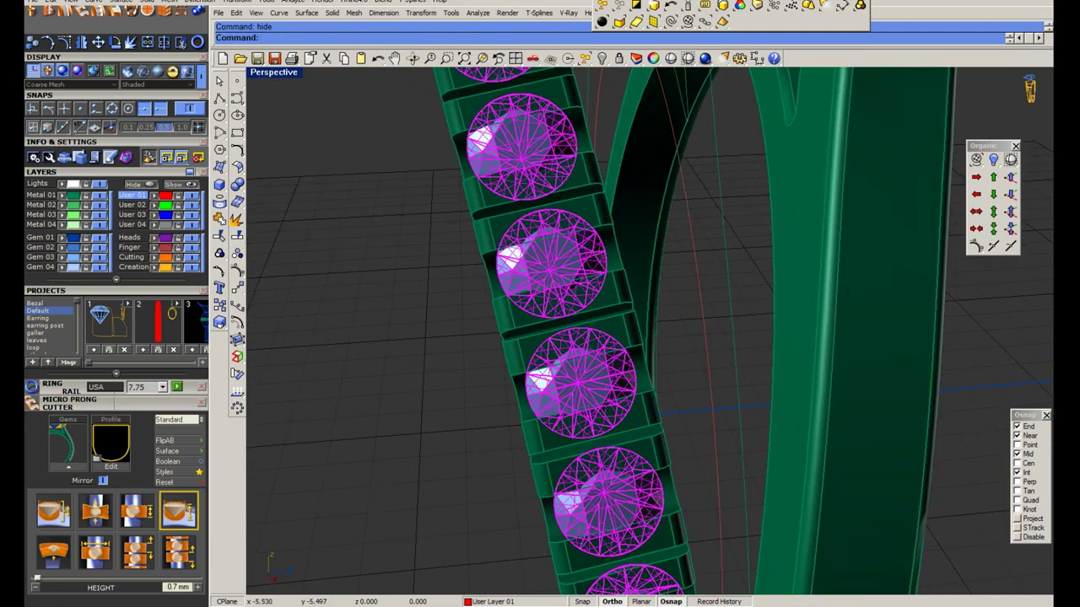
Nudge the stones by .01 into their seats and check the row from above.
left_click(319, 329)
left_click(320, 328)
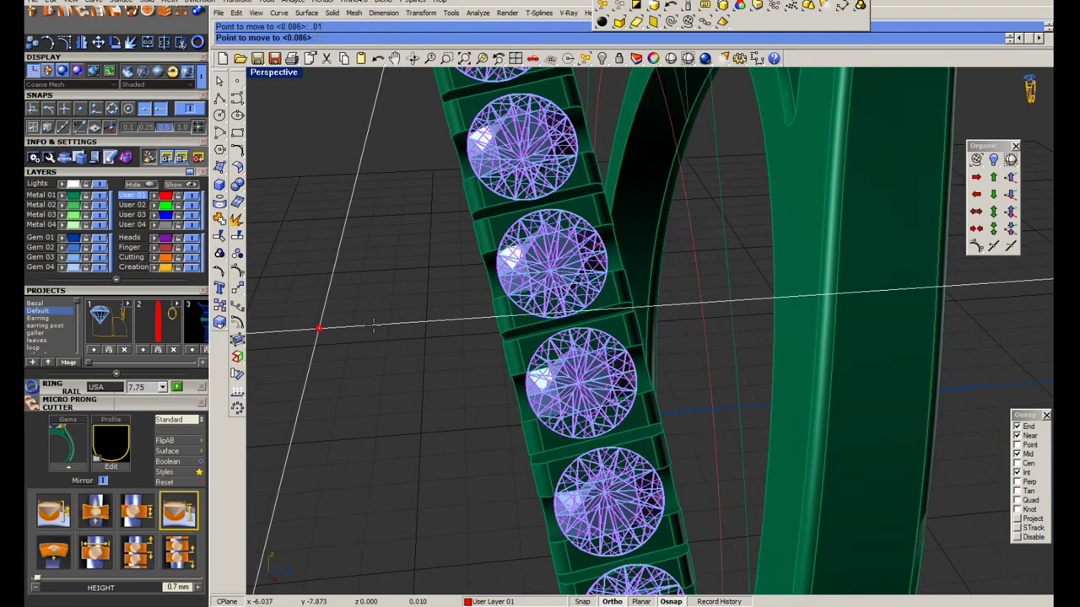
scroll(374, 324, "down", 3)
scroll(620, 311, "up", 3)
scroll(620, 310, "down", 3)
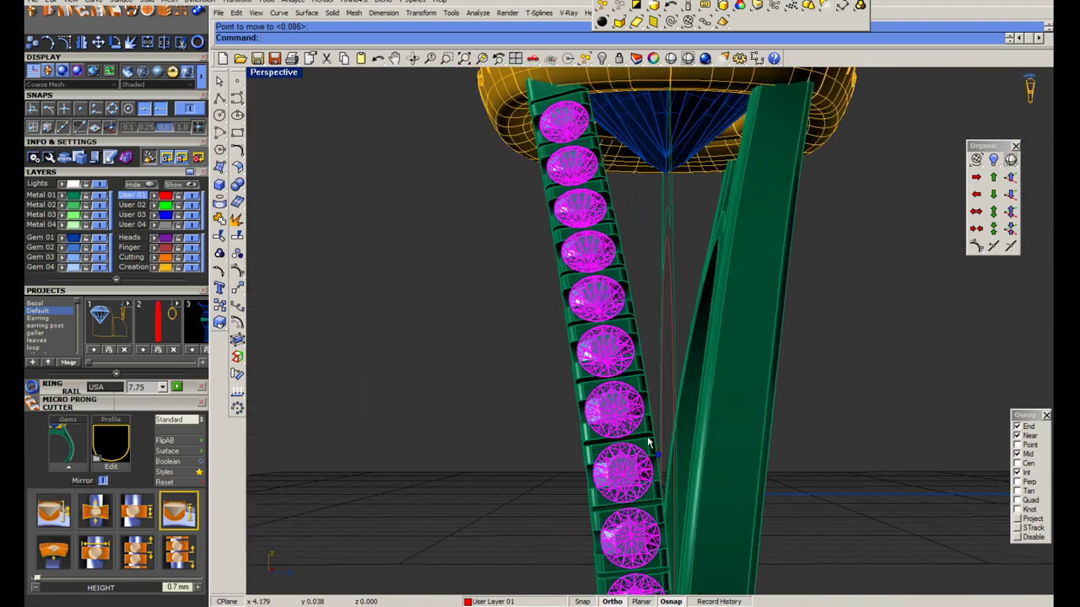
scroll(627, 477, "up", 4)
mouse_move(627, 478)
right_mouse_down()
mouse_move(590, 263)
mouse_move(615, 253)
right_mouse_up()
scroll(590, 262, "up", 3)
scroll(616, 253, "down", 4)
Save, then start a Channel Builder channel along the gem rail and stone chain.
key("ctrl+s")
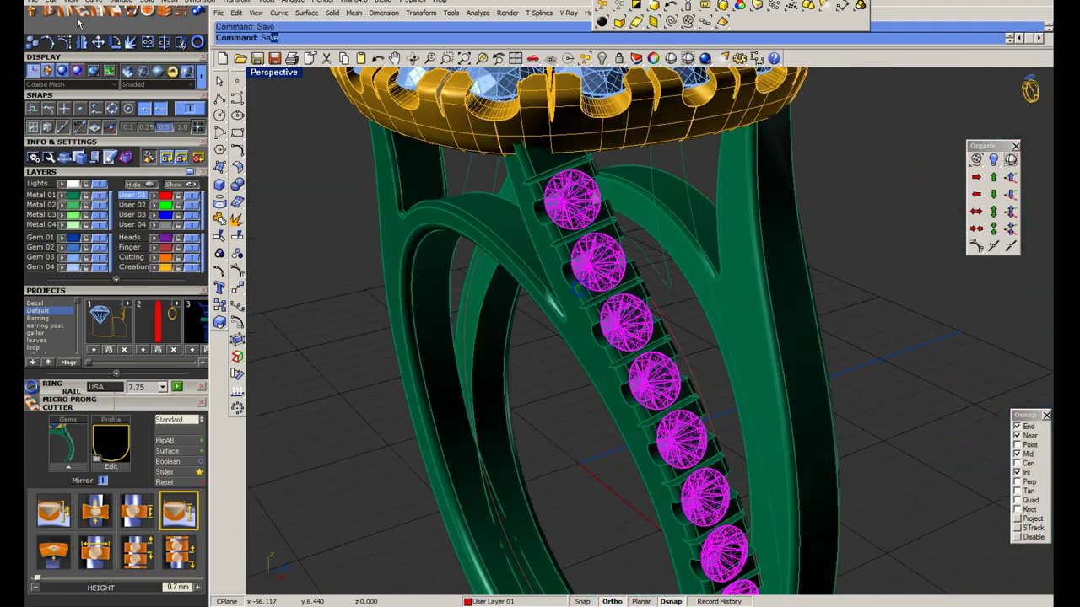
left_click(66, 12)
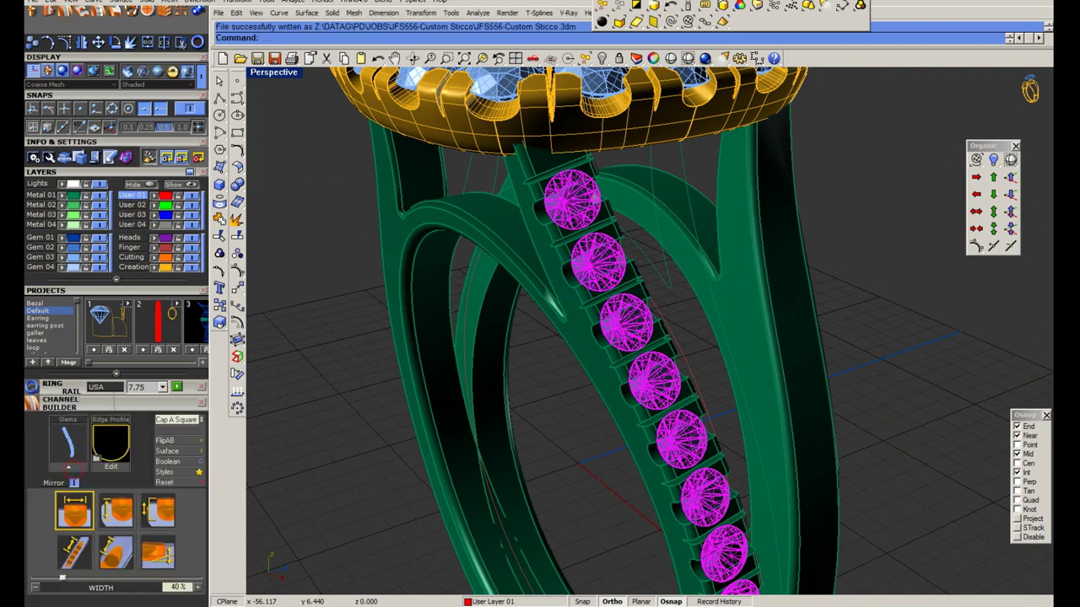
left_click(74, 510)
right_click_drag(590, 337, 749, 334)
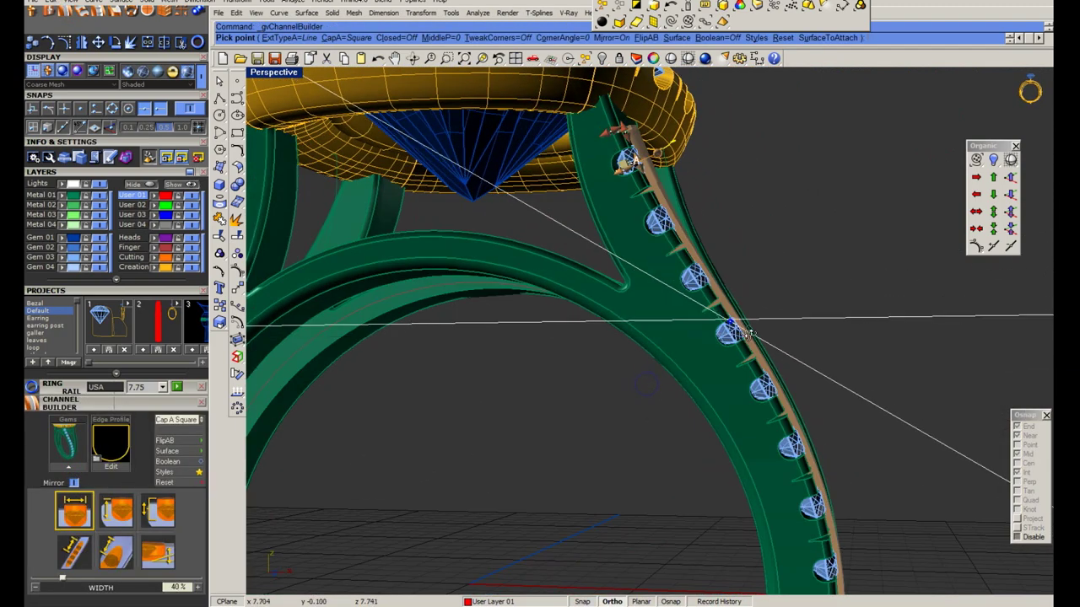
left_click(749, 334)
scroll(742, 329, "up", 2)
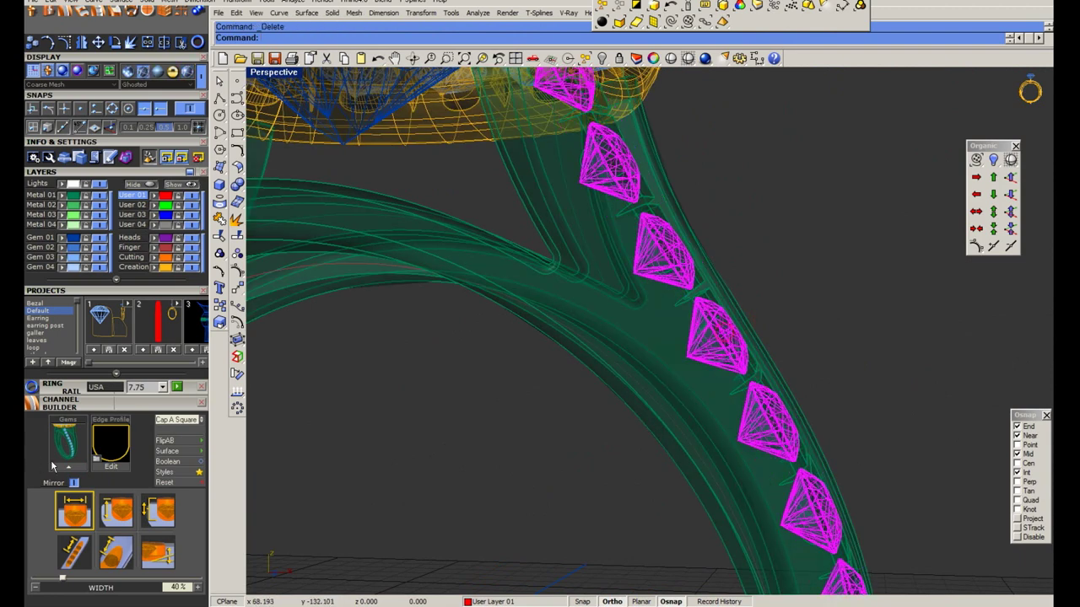
left_click(54, 462)
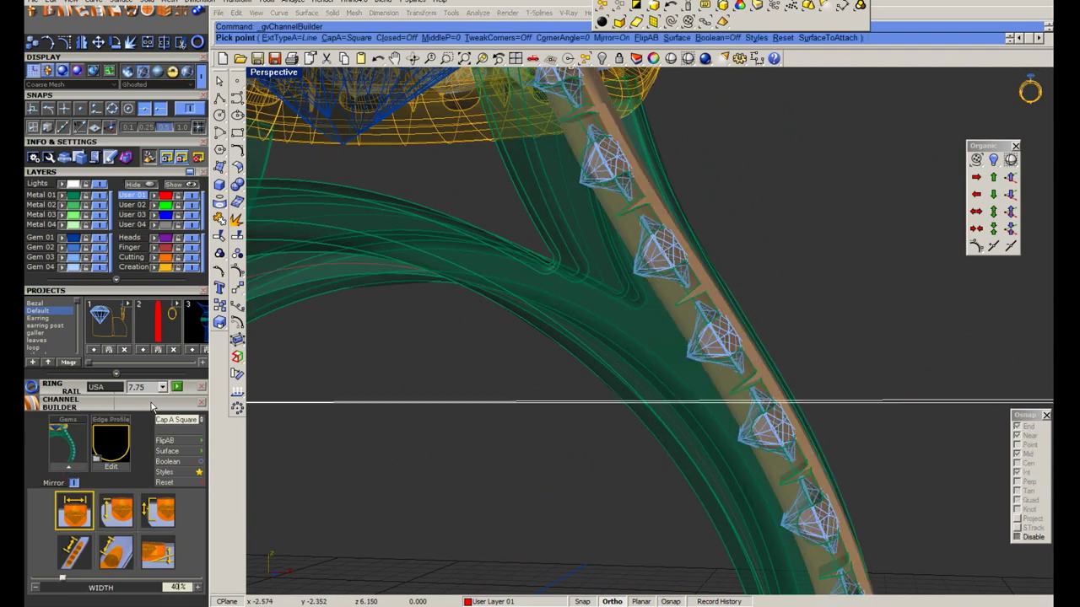
Set the channel HEIGHT to 40% and OFFSET to -0.03 mm.
left_click(116, 438)
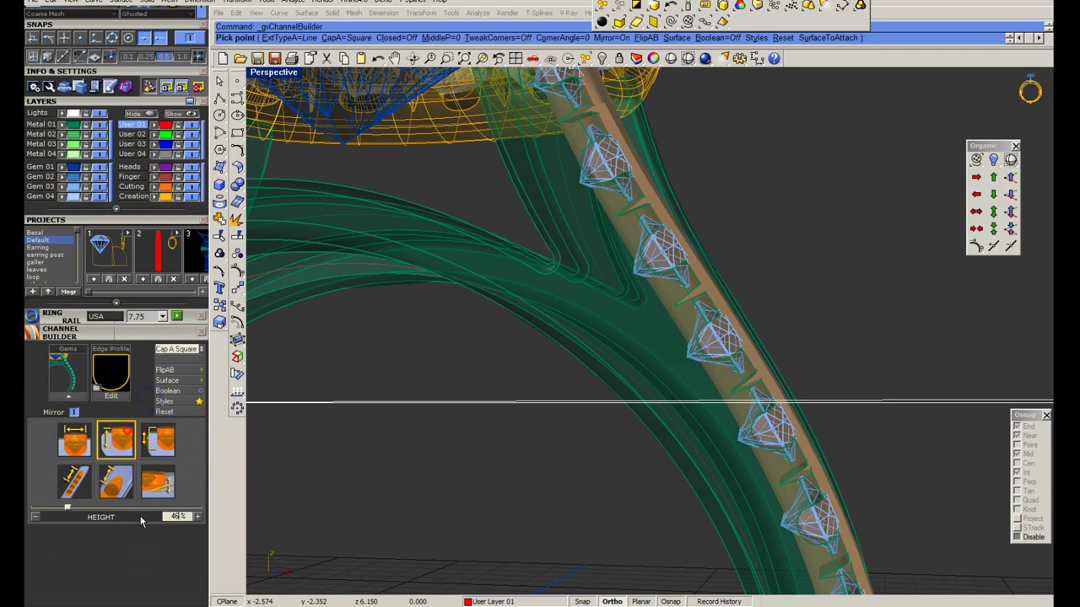
left_click(34, 517)
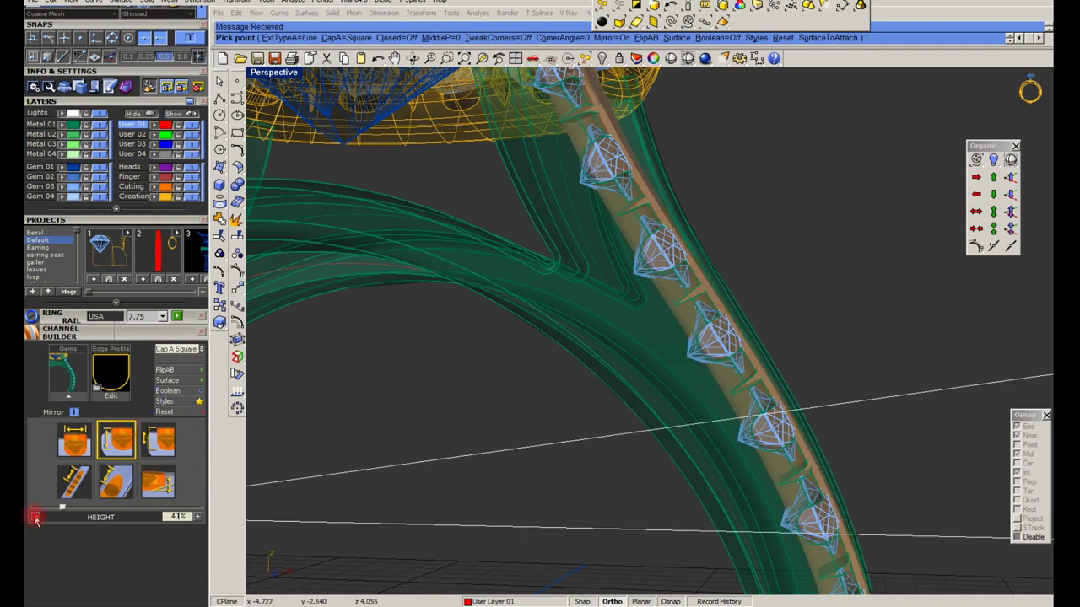
left_click(161, 440)
left_click(198, 516)
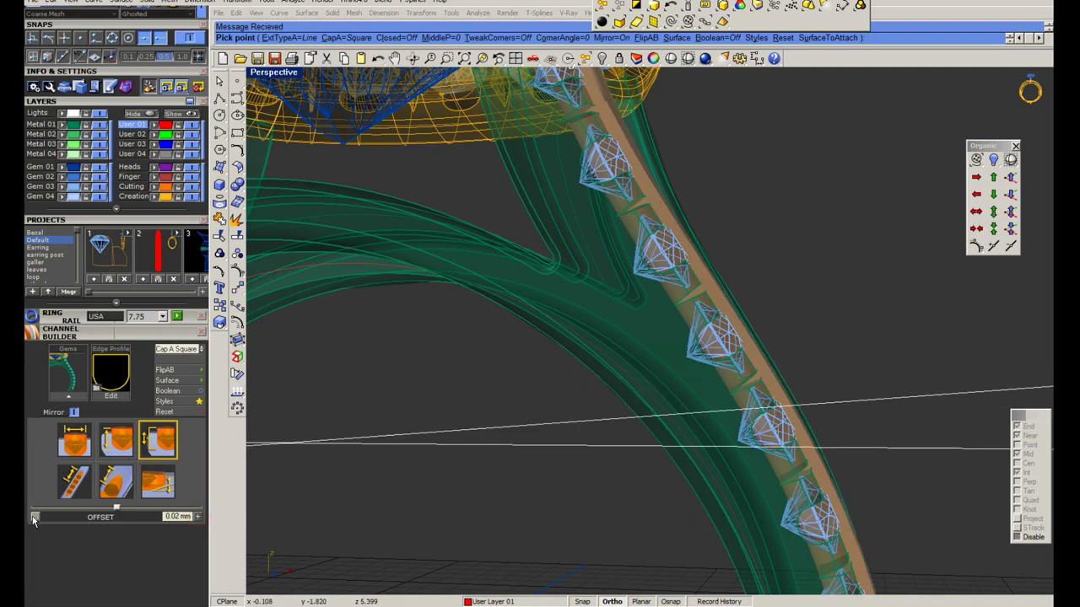
scroll(593, 310, "down", 1)
scroll(582, 296, "down", 3)
scroll(523, 261, "up", 5)
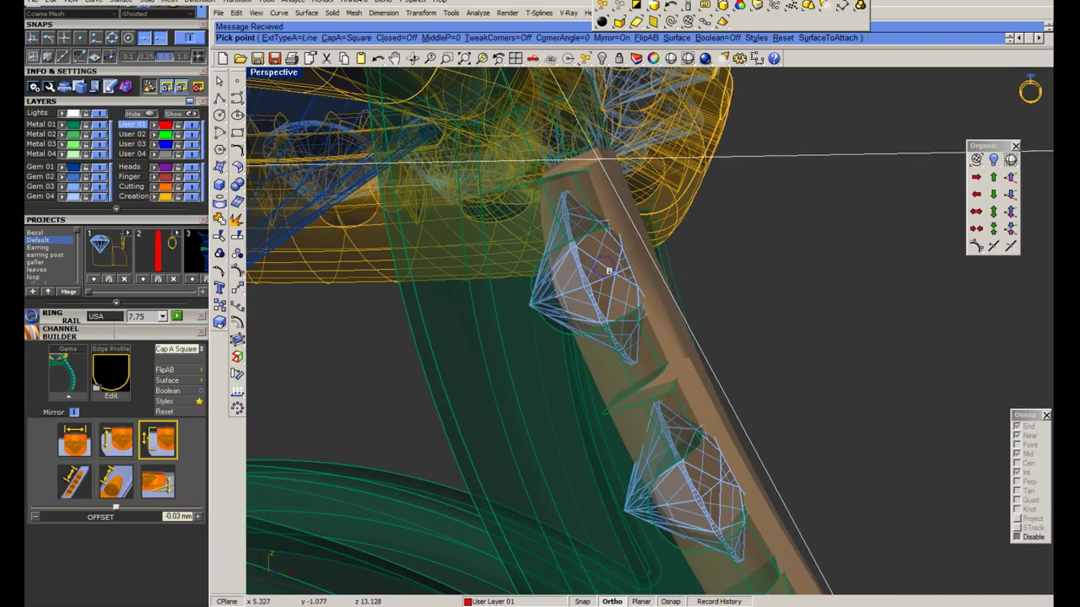
scroll(506, 249, "down", 2)
right_click_drag(505, 249, 573, 275)
scroll(573, 275, "up", 3)
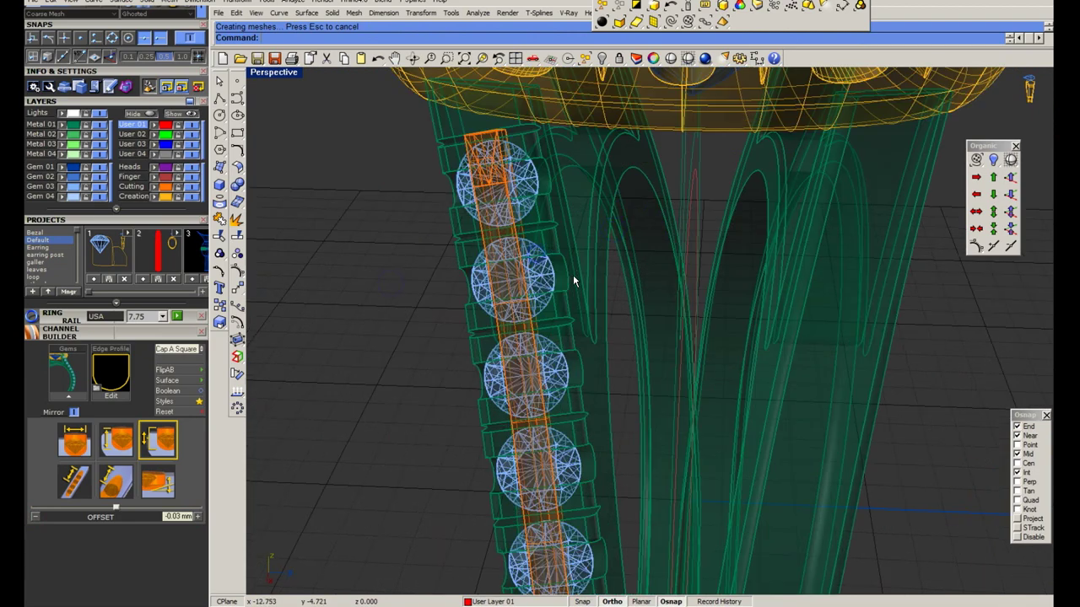
type("Bd")
Subtract the channel from the shank and hide the channel cutter.
key("Return")
left_click(522, 325)
key("Return")
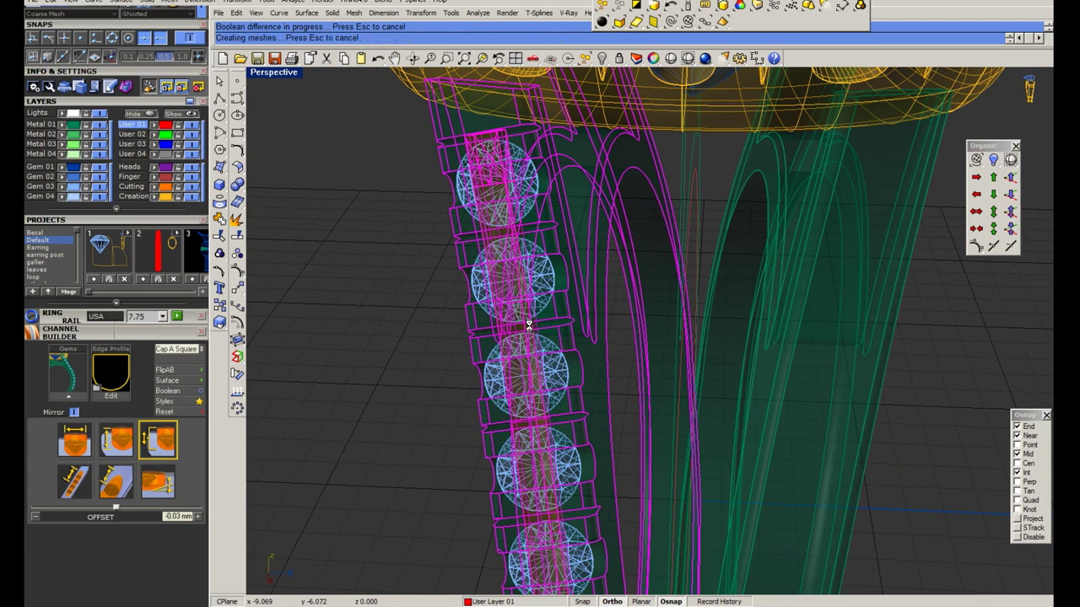
scroll(529, 328, "up", 2)
left_click(520, 329)
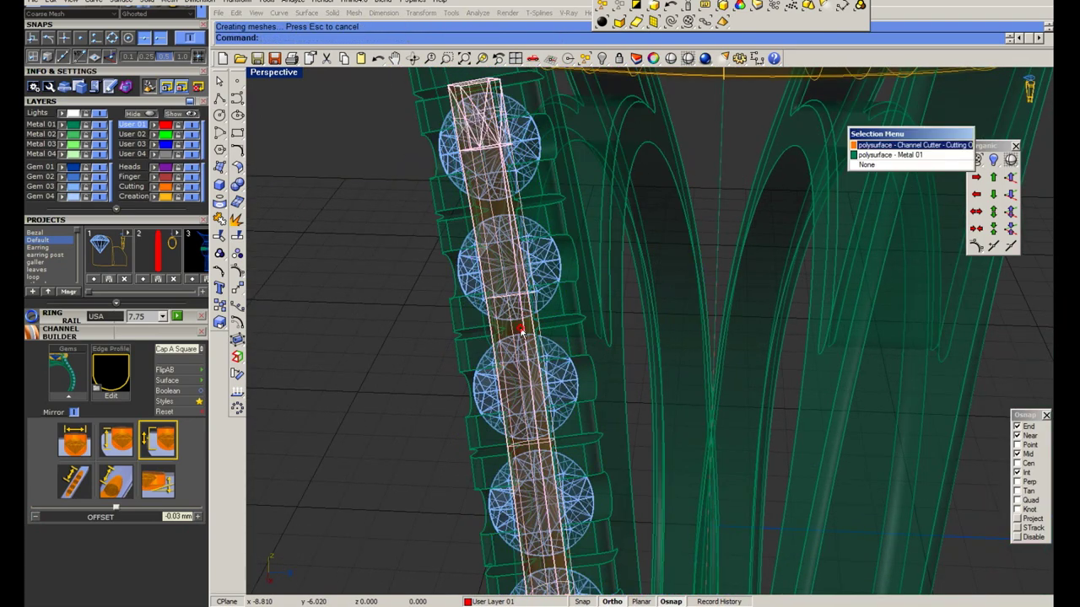
left_click(521, 329)
type("hide")
key("Return")
left_click(520, 329)
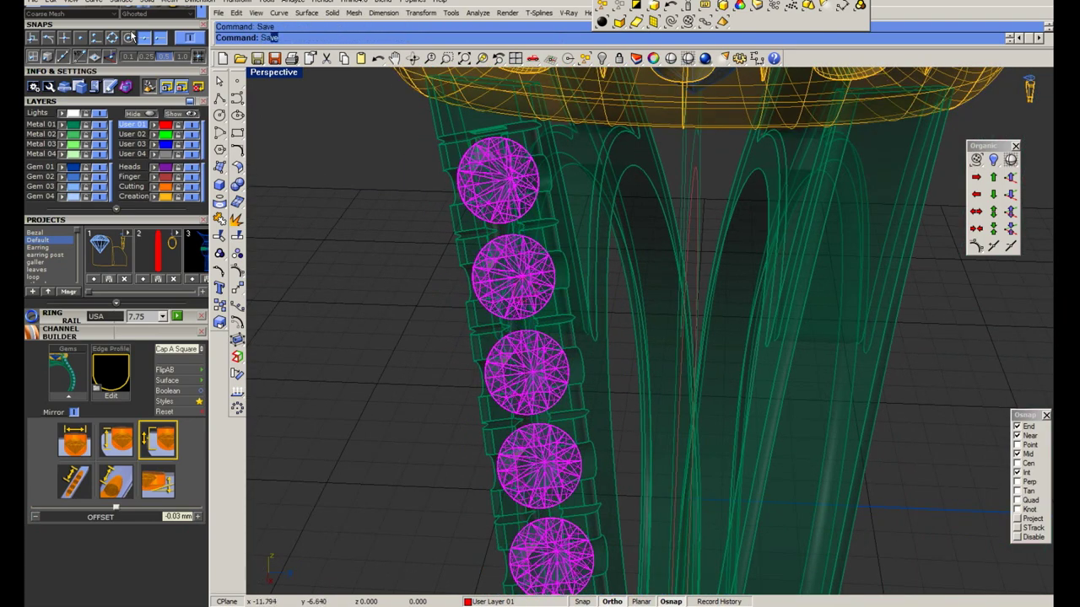
Save, subtract the 9% lower-taper gem cutters from the shank, and hide them.
key("Return")
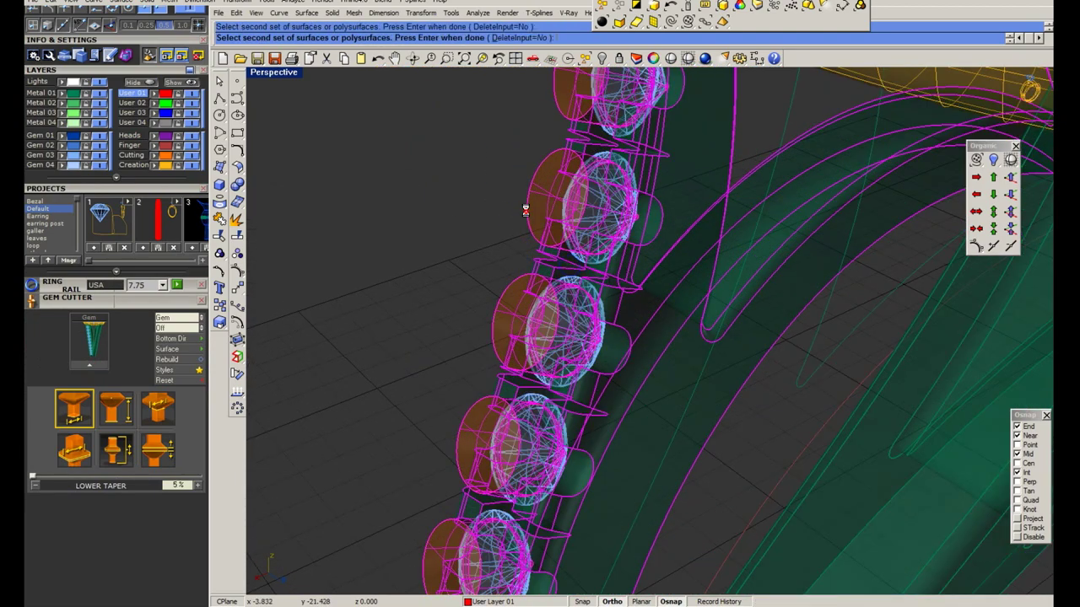
key("Return")
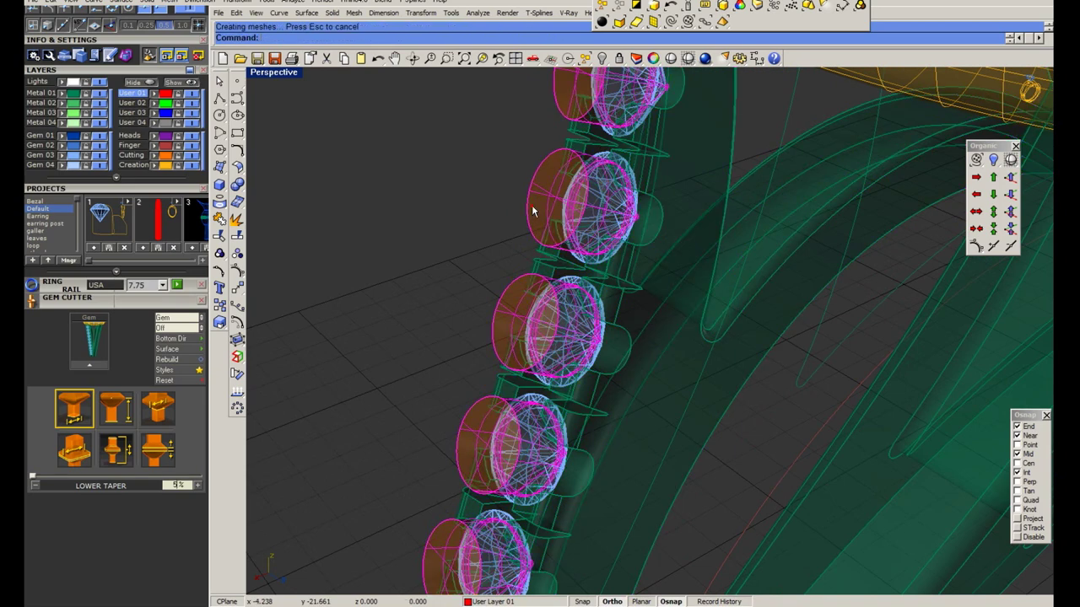
key("ctrl+h")
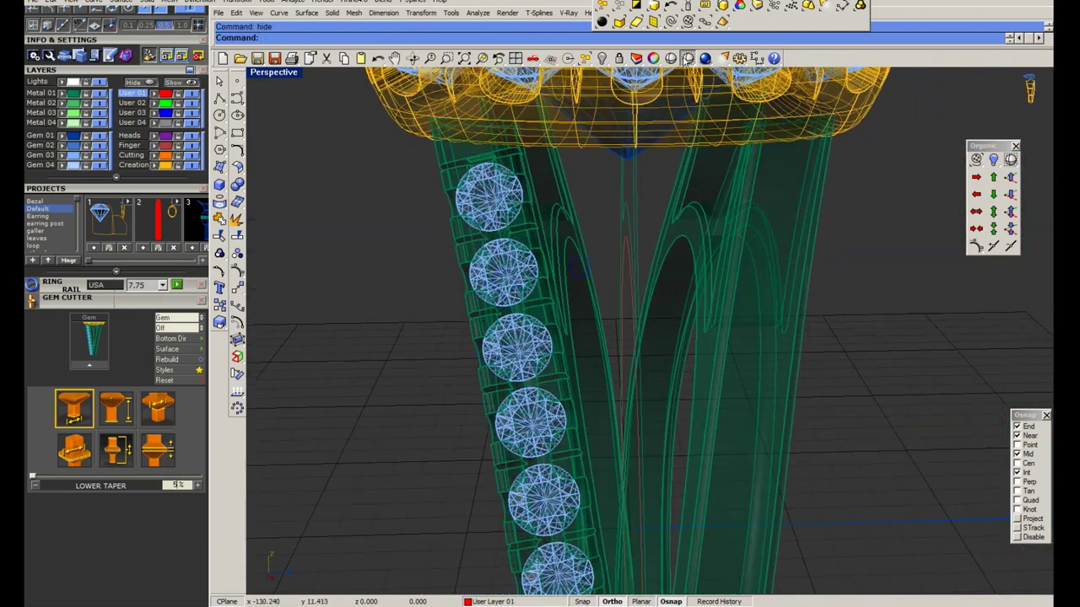
Shade the view and hide the leftover cutter objects.
left_click(688, 57)
scroll(624, 338, "down", 3)
right_click_drag(699, 290, 567, 305)
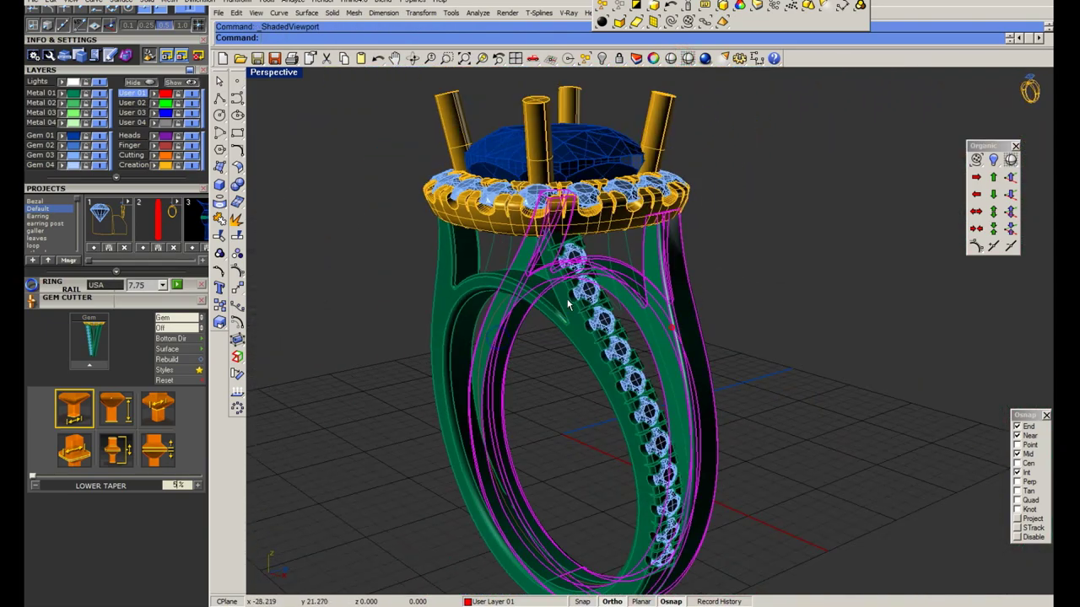
scroll(568, 306, "up", 3)
key("ctrl+h")
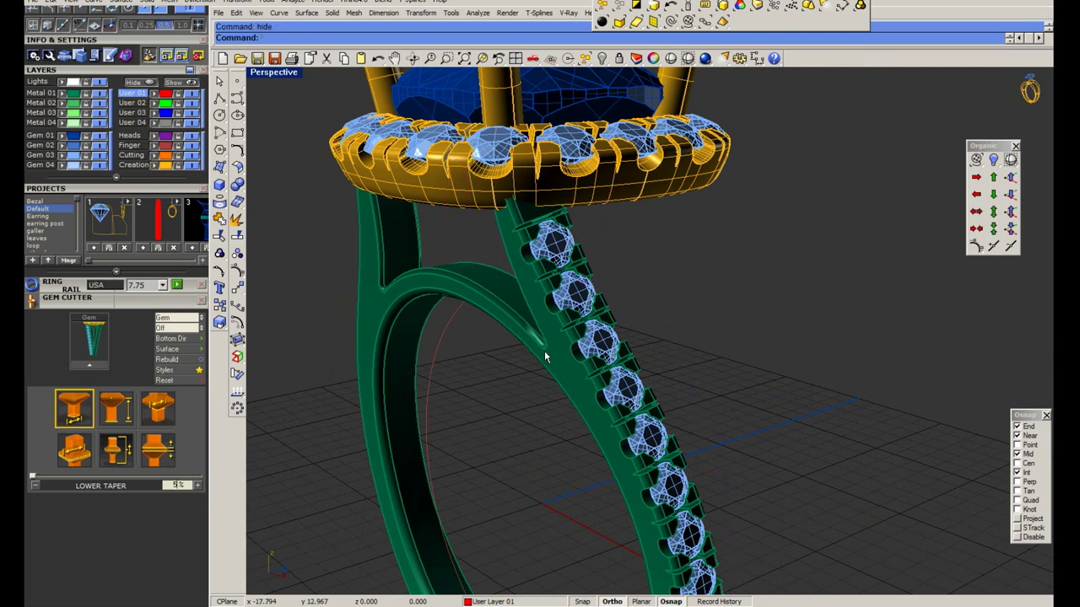
right_click_drag(544, 357, 649, 368)
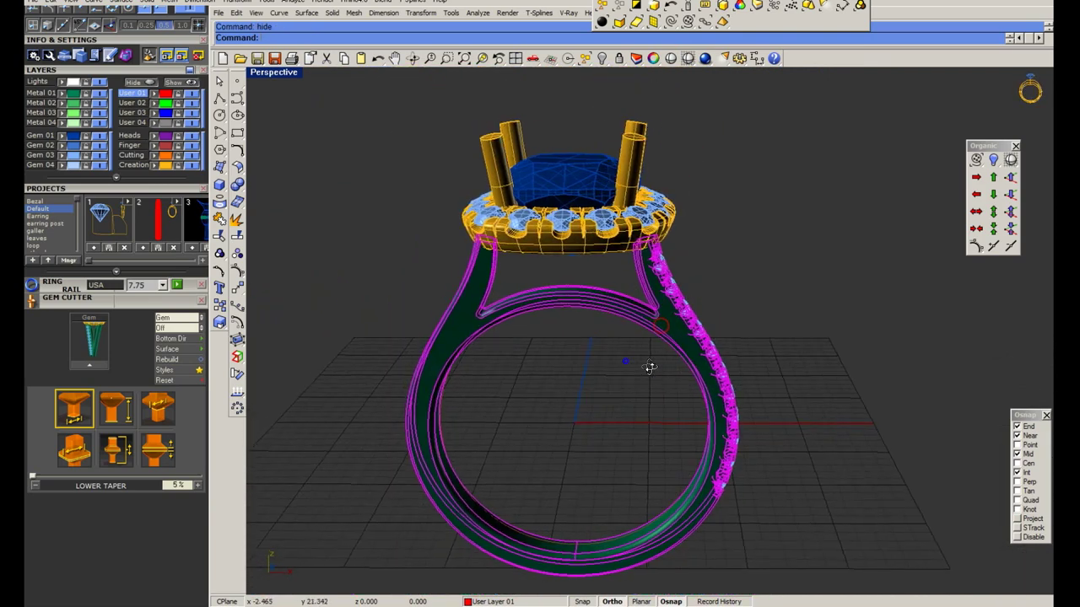
Maximize the shaded front view and save the ring file.
left_click(290, 108)
double_click(273, 72)
double_click(268, 339)
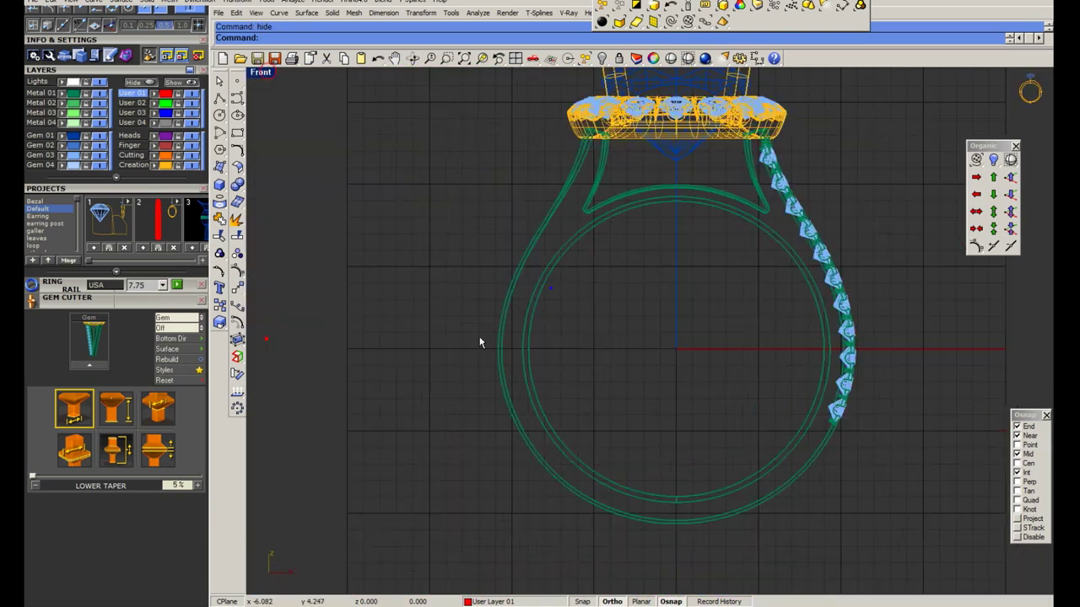
scroll(603, 218, "up", 2)
key("ctrl+s")
scroll(598, 215, "up", 2)
scroll(598, 215, "up", 2)
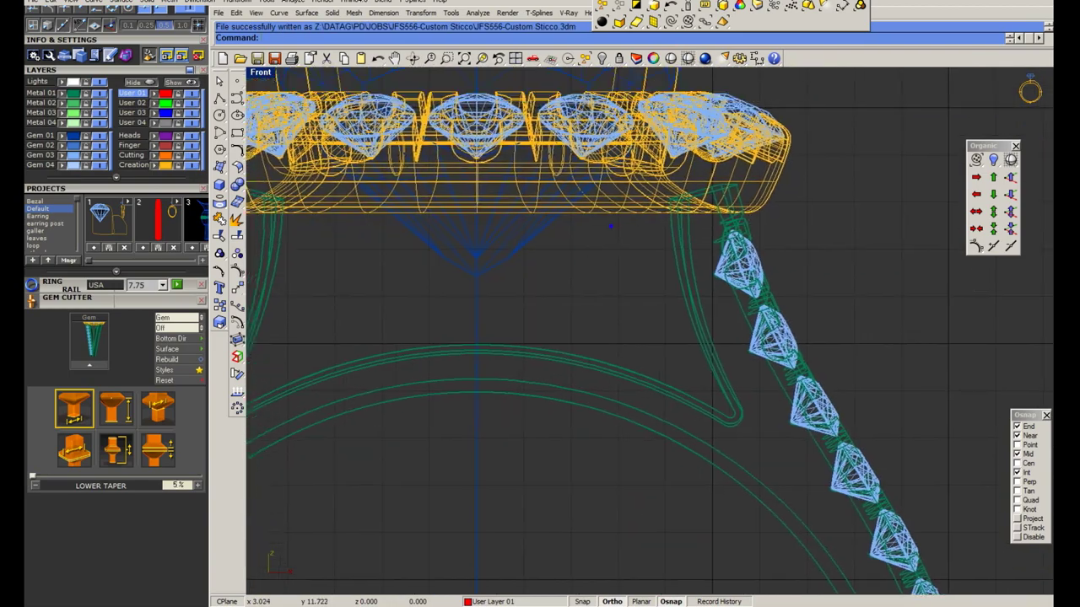
scroll(610, 226, "down", 1)
key("ctrl+alt+s")
scroll(579, 288, "down", 2)
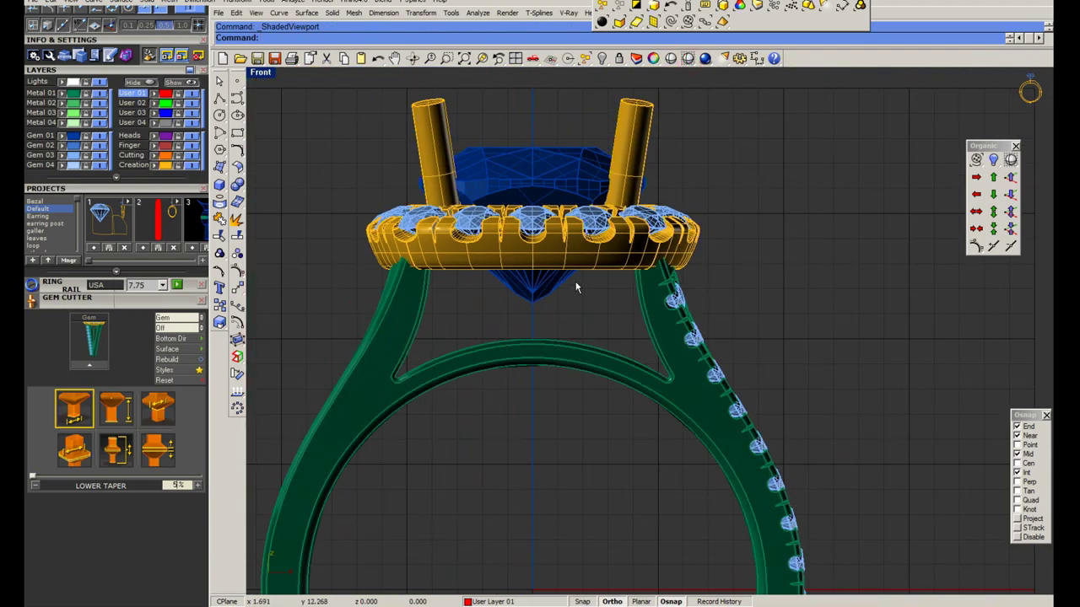
Deselect the shank and re-save the ring to JFS556-Custom Stucco.3dm with Save.
left_click(669, 390)
scroll(541, 282, "down", 1)
key("Escape")
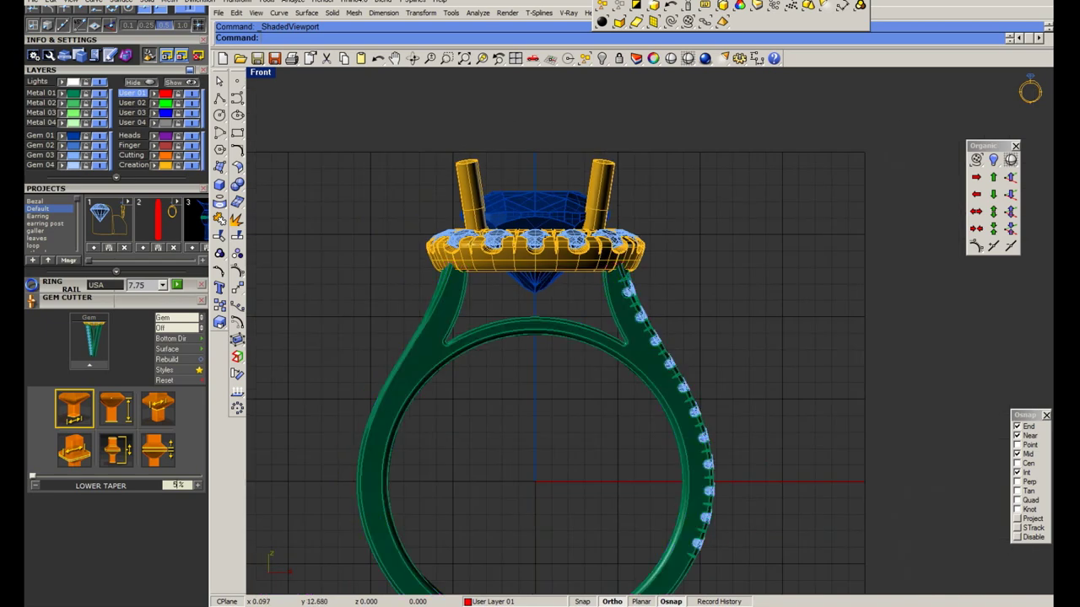
type("Sa")
key("Return")
scroll(536, 279, "up", 1)
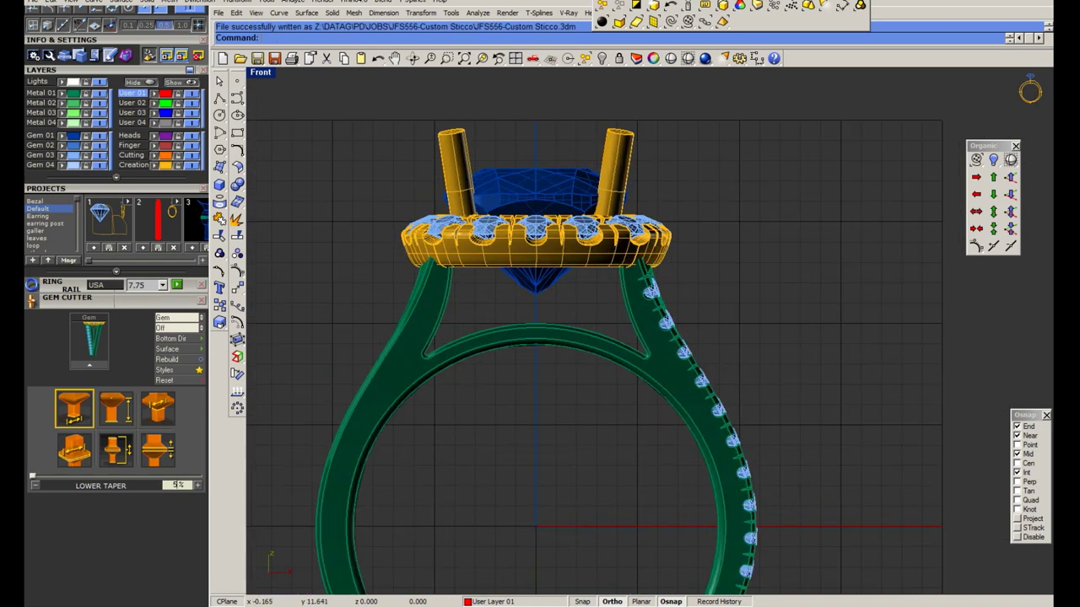
Maximize Perspective and orbit onto the head and shank stones.
double_click(259, 72)
double_click(685, 74)
scroll(614, 238, "up", 5)
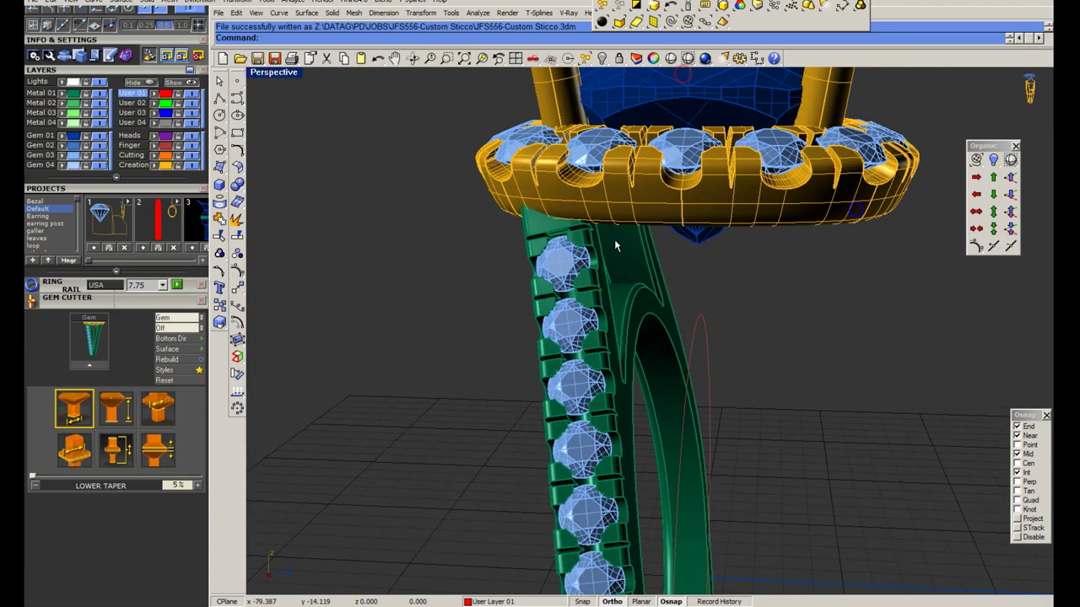
right_click_drag(614, 239, 422, 163)
double_click(273, 74)
Measure the head height with an aligned dimension reading 8.
scroll(409, 397, "up", 2)
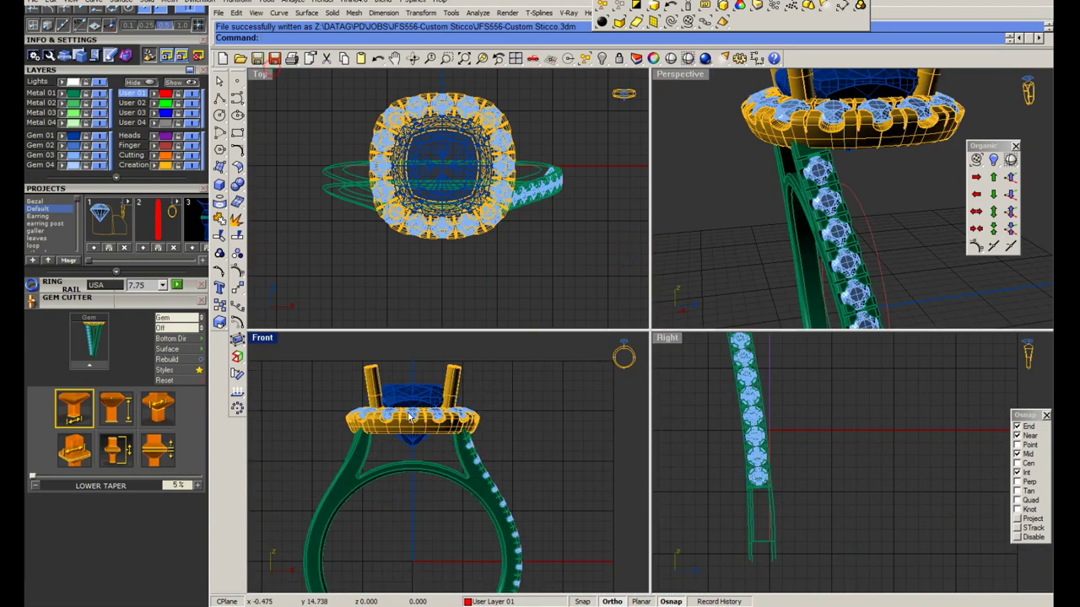
middle_click(364, 371)
left_click(411, 382)
left_click(408, 384)
left_click(407, 546)
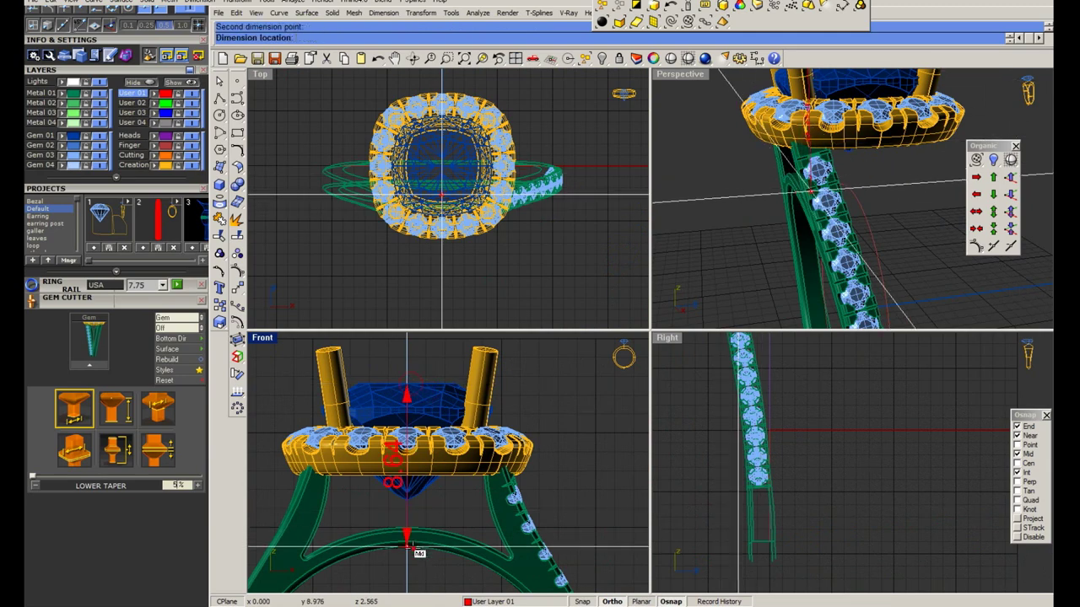
left_click(408, 549)
right_click_drag(425, 509, 433, 462)
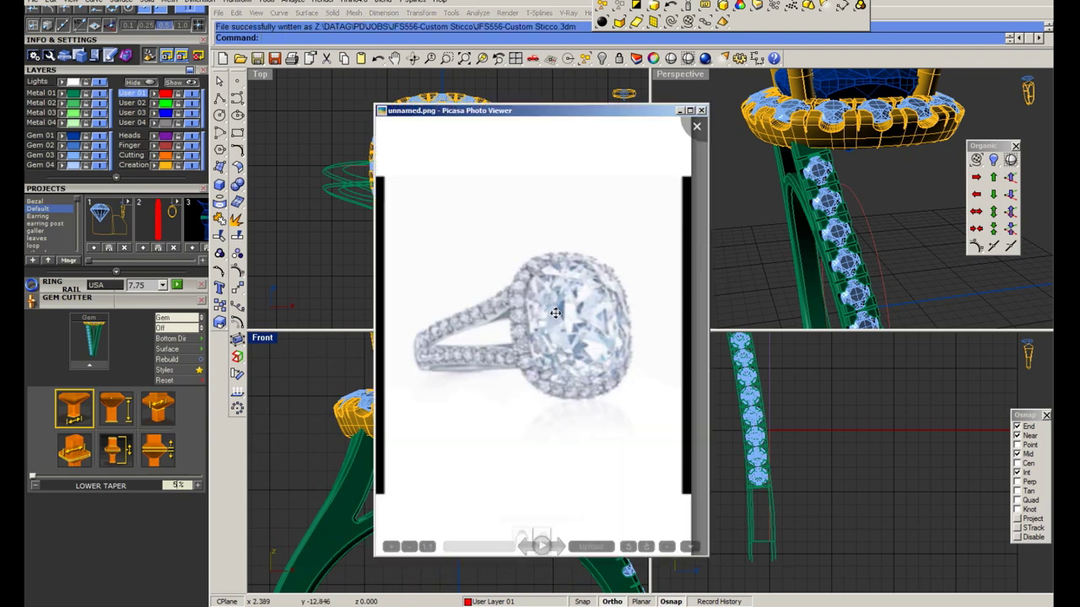
Review the reference ring photos in Picasa.
key("Right")
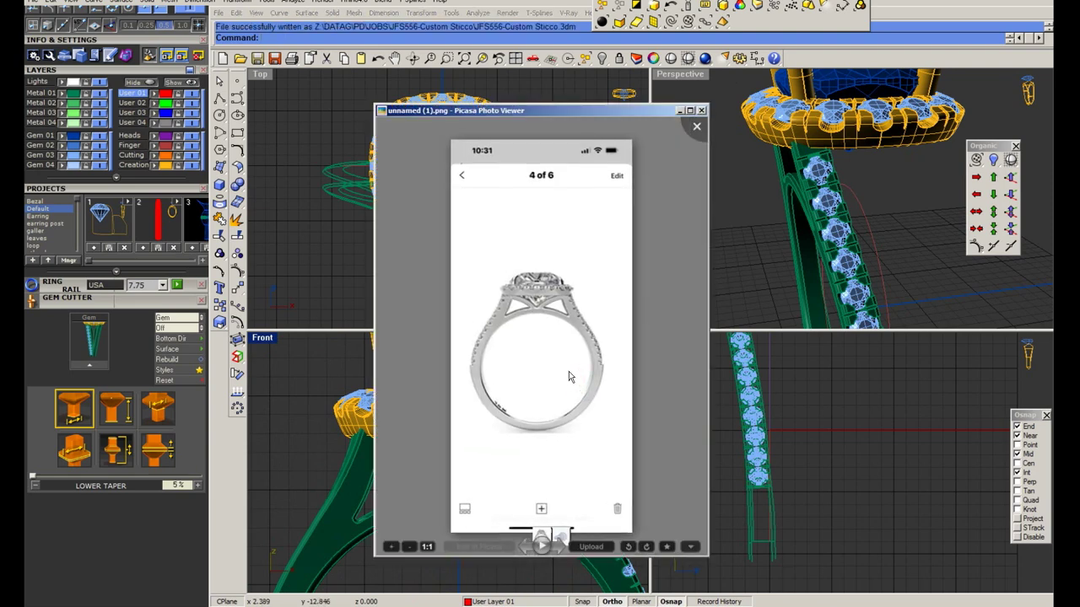
key("Right")
key("Escape")
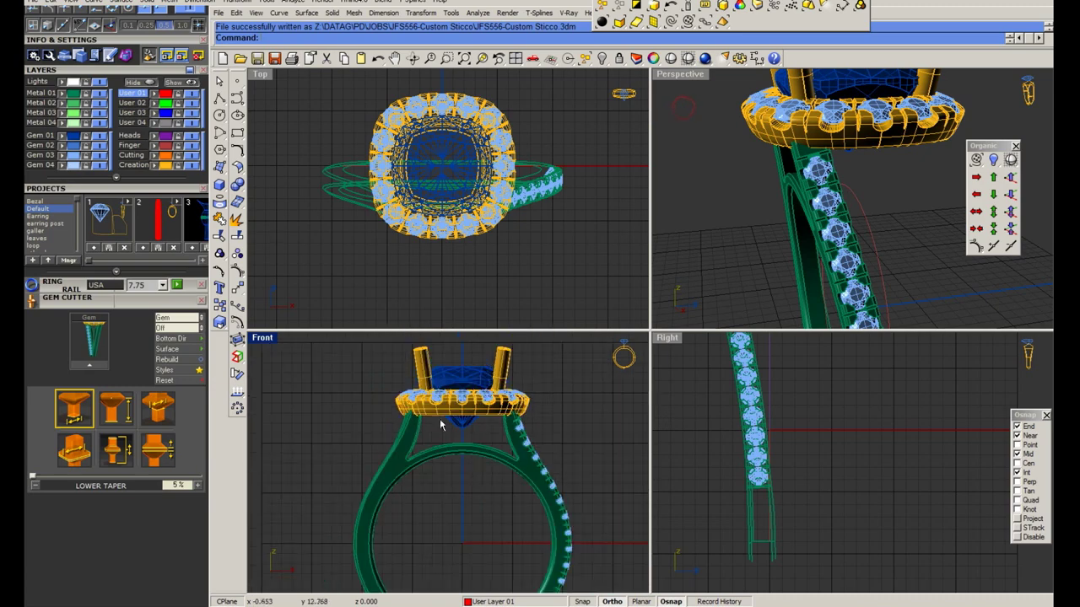
Delete the green shank from beneath the halo head.
scroll(524, 461, "up", 3)
left_click(569, 434)
key("Delete")
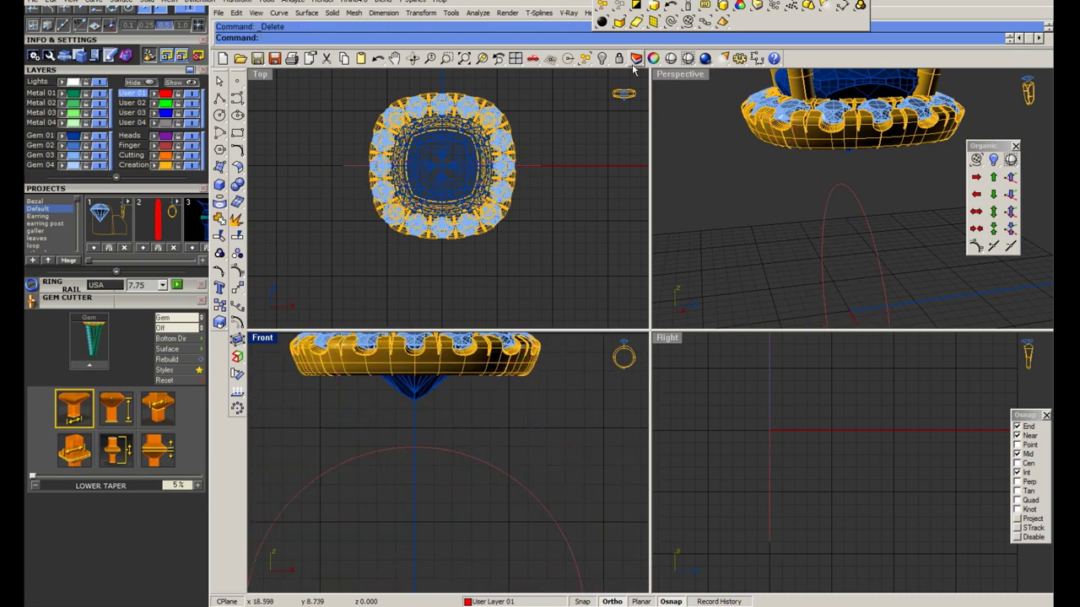
Reveal the hidden objects with Show Selected and delete the leftover shank stone cutters.
left_click(636, 58)
left_click(657, 74)
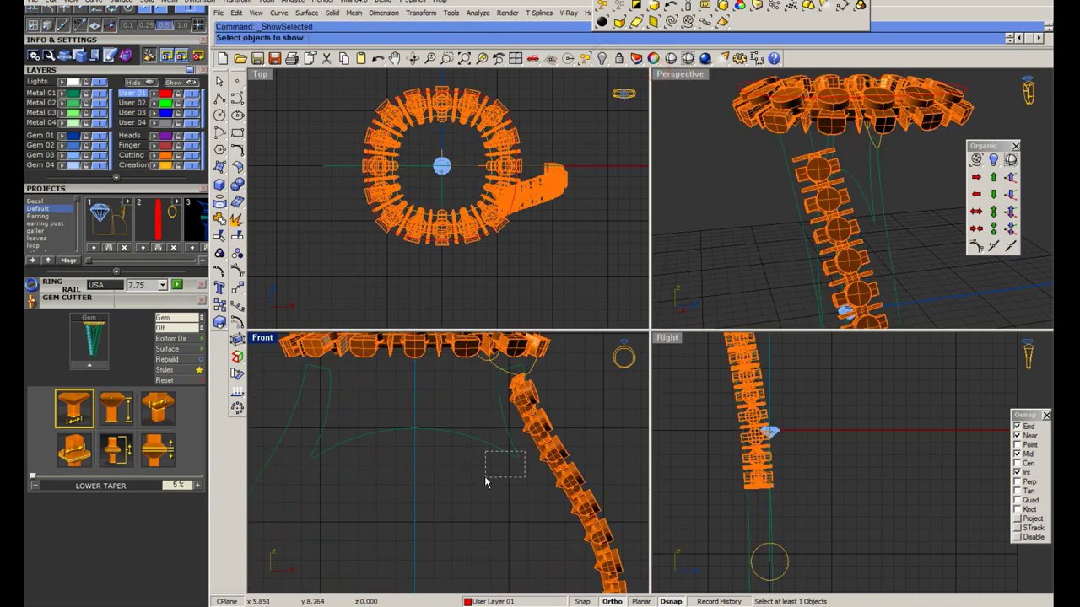
left_click_drag(525, 452, 486, 481)
key("Return")
left_click(548, 443)
key("Delete")
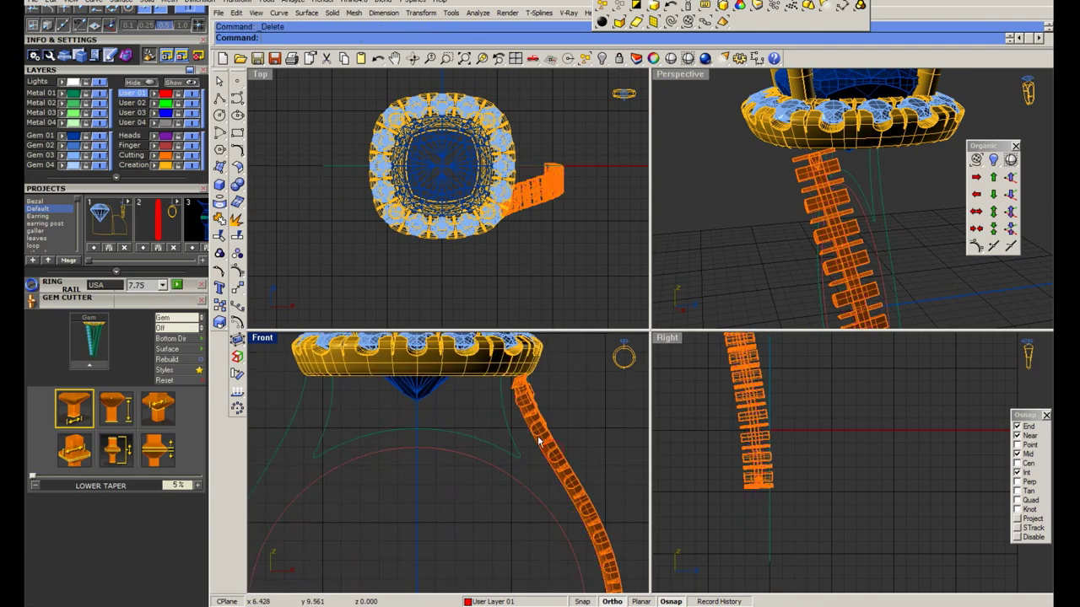
In the maximized front view, draw a horizontal line from its midpoint along the halo head's underside.
scroll(538, 440, "down", 2)
double_click(264, 346)
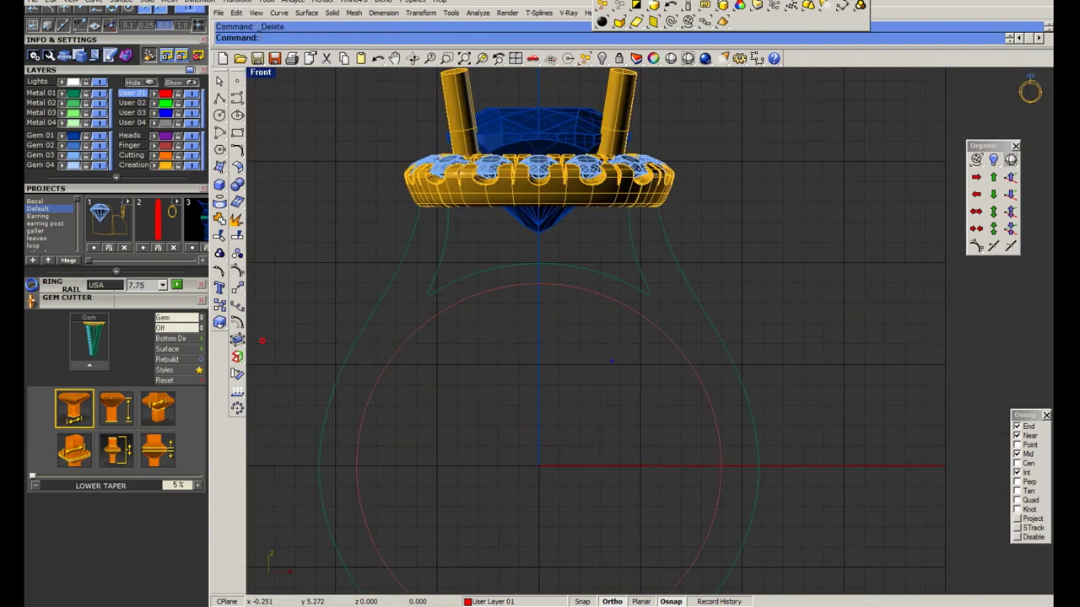
scroll(540, 338, "up", 2)
left_click_drag(723, 236, 565, 287)
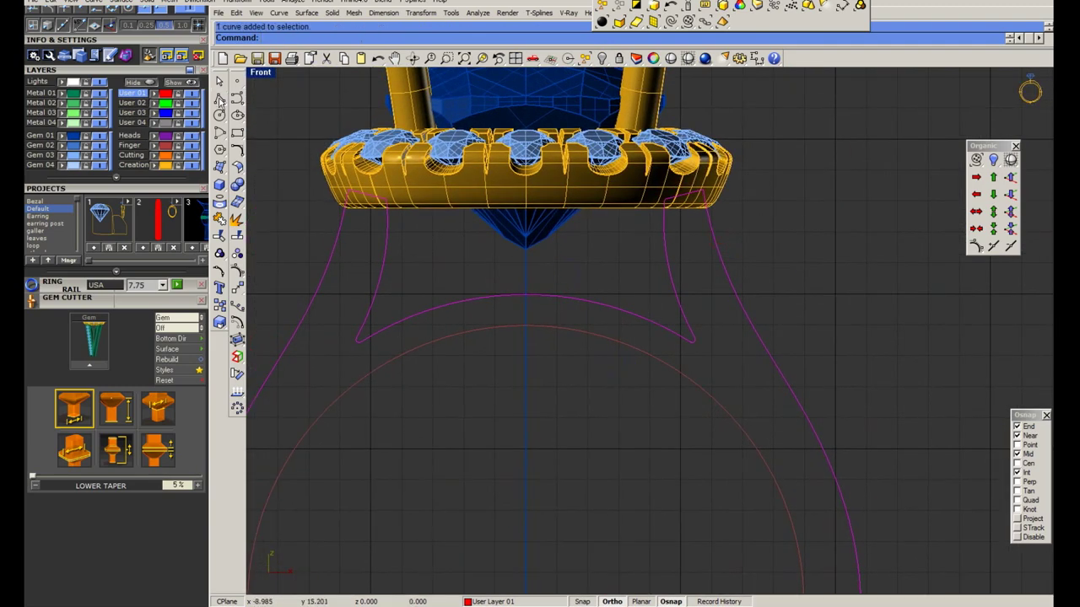
left_click(219, 100)
scroll(365, 216, "up", 3)
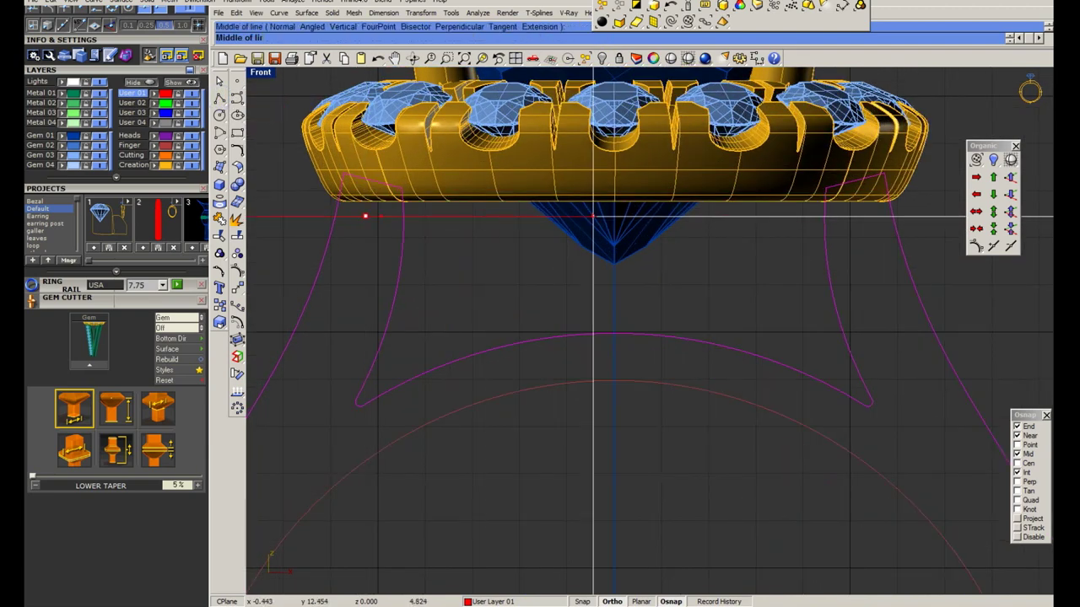
left_click(365, 216)
scroll(472, 217, "down", 1)
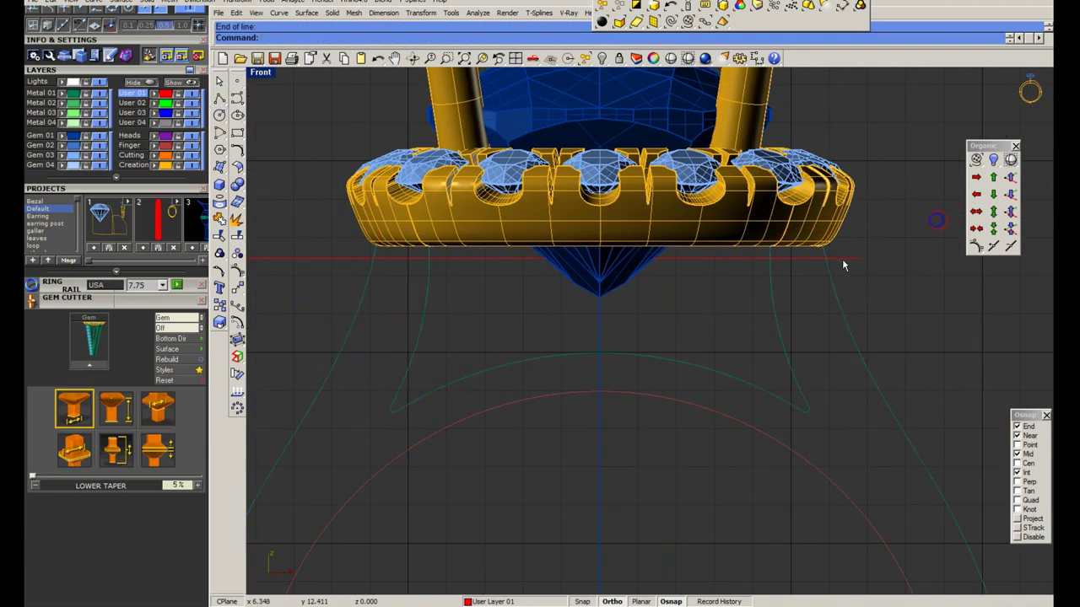
left_click(843, 266)
scroll(645, 280, "down", 2)
Start picking hidden objects to show again with Show Selected.
left_click(567, 58)
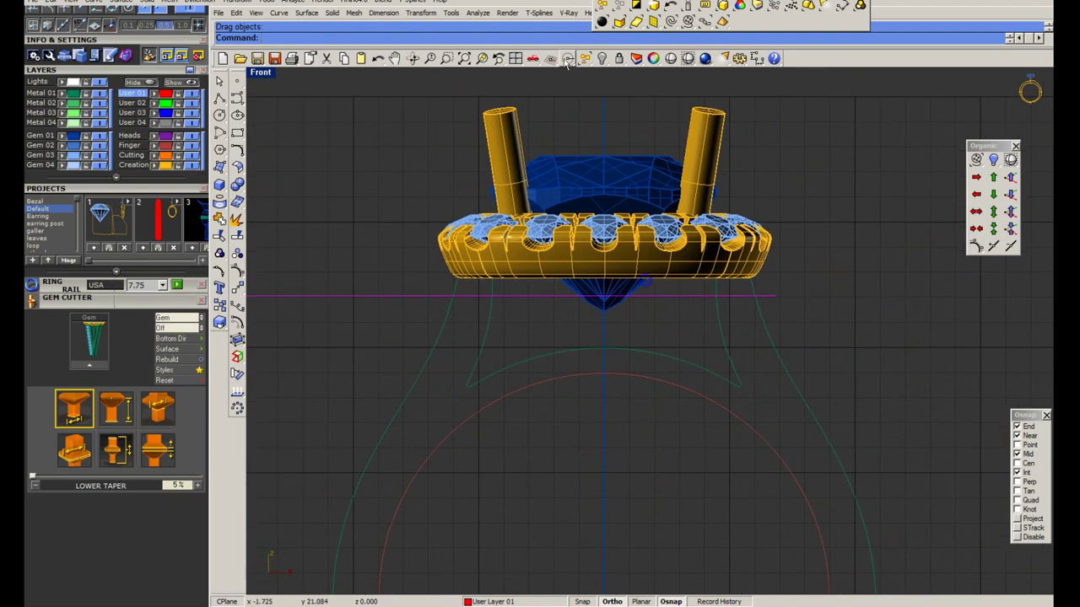
left_click(601, 58)
left_click(655, 73)
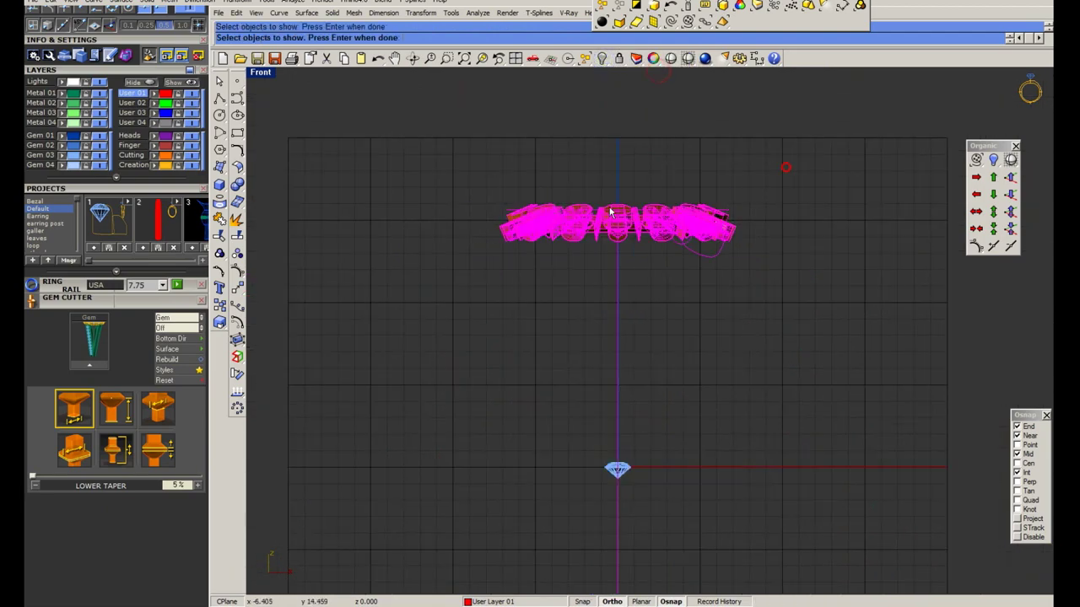
Show the halo head and gem, then move them slightly lower.
key("Return")
left_click_drag(454, 122, 886, 327)
scroll(886, 272, "up", 3)
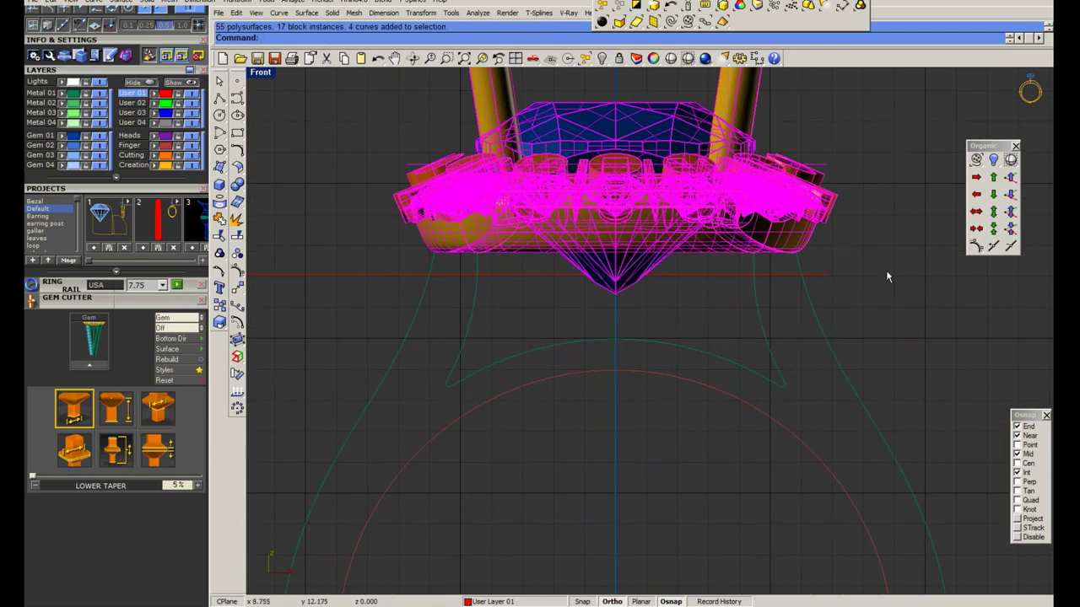
scroll(870, 253, "up", 2)
type("m")
key("Return")
left_click(870, 251)
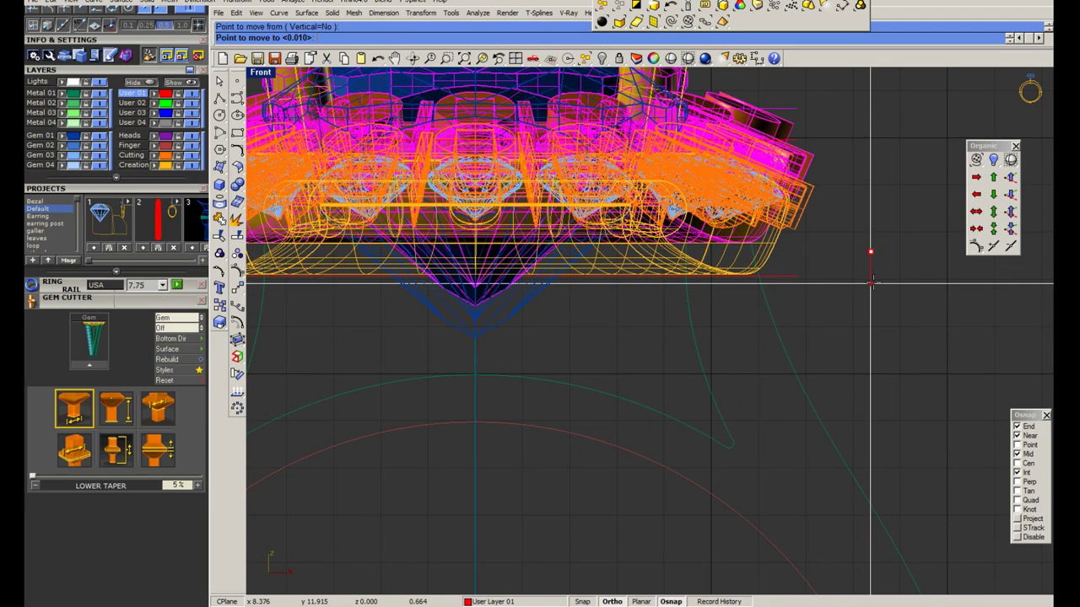
left_click(871, 282)
scroll(739, 277, "down", 1)
key("Escape")
Explode the shank outline into separate curve segments.
left_click(760, 270)
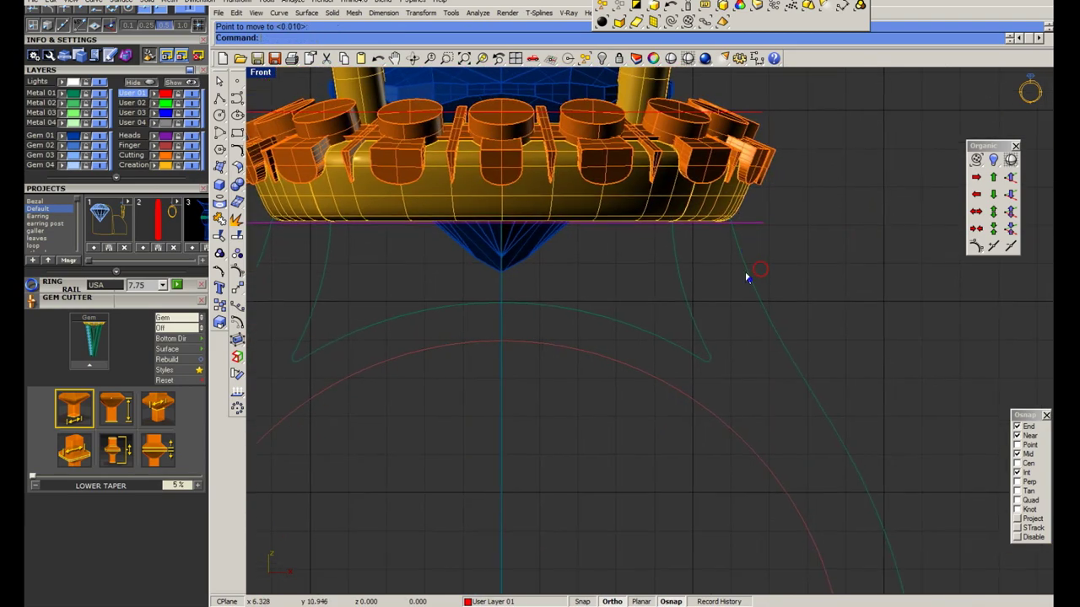
scroll(749, 276, "down", 1)
left_click(700, 272)
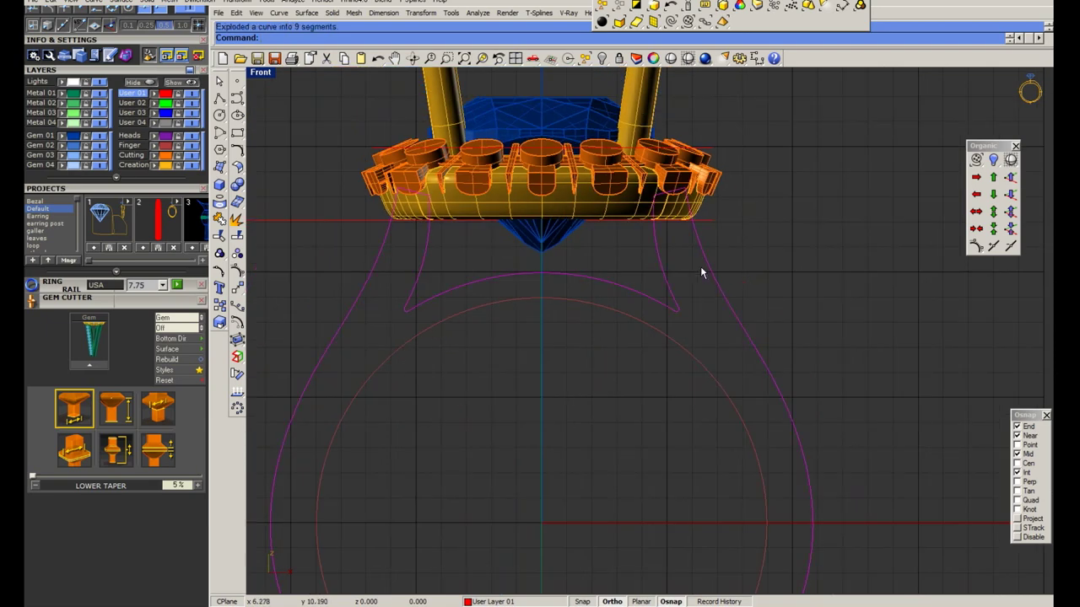
scroll(682, 265, "up", 1)
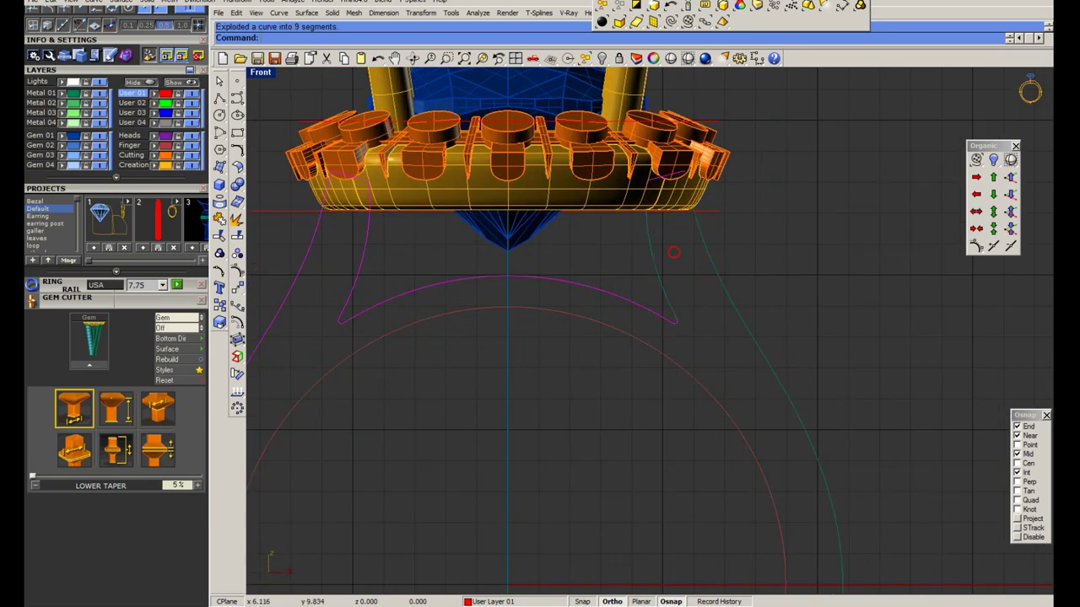
Split the right shank curve at the point where it meets the head.
left_click(705, 284)
scroll(687, 236, "down", 1)
scroll(689, 243, "up", 2)
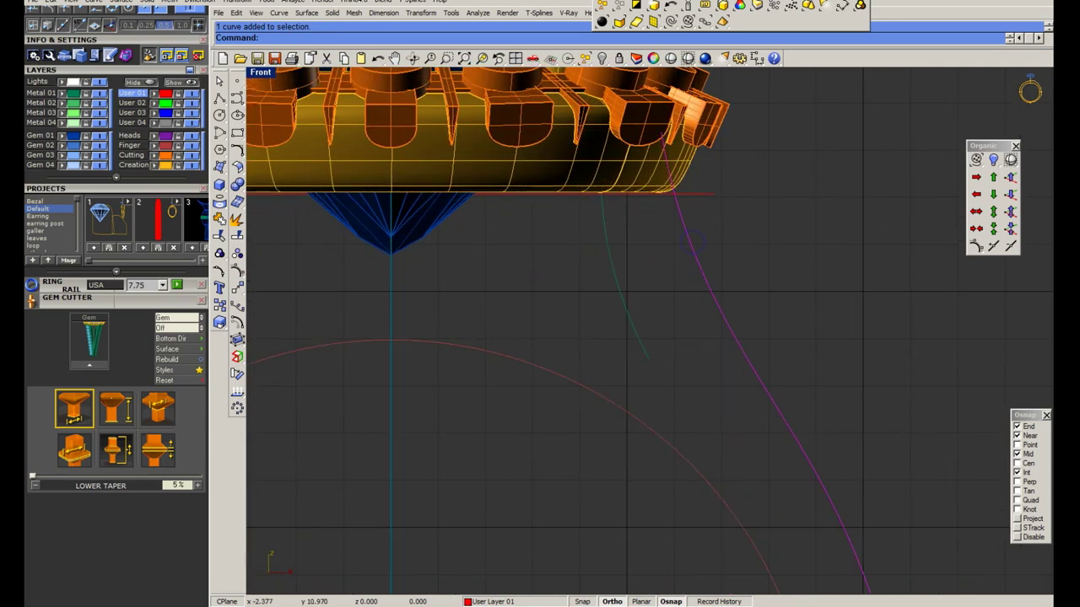
left_click(238, 237)
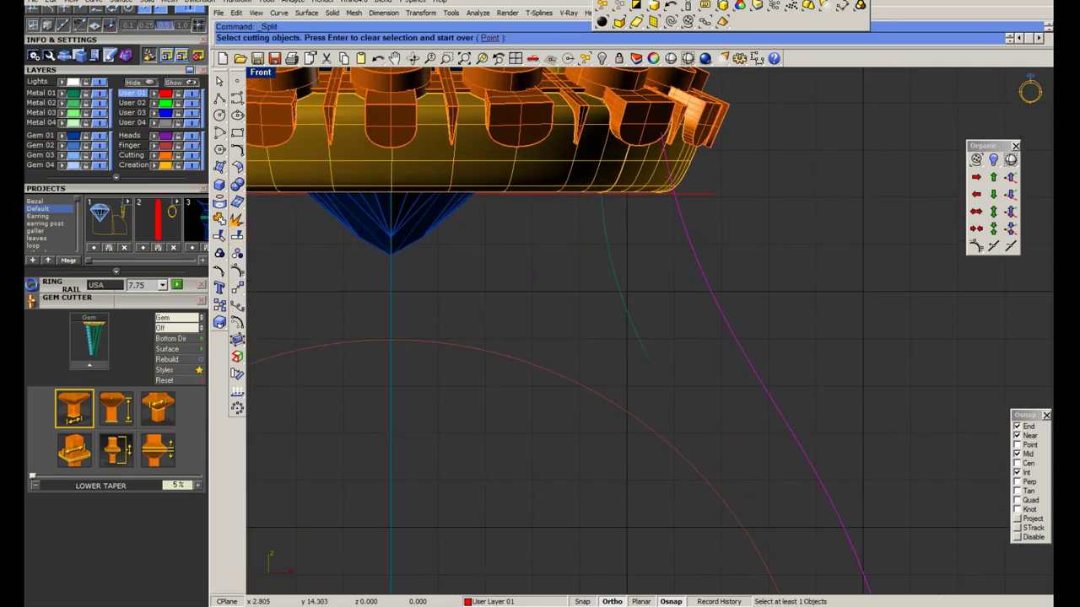
type("p")
key("Return")
scroll(665, 166, "up", 2)
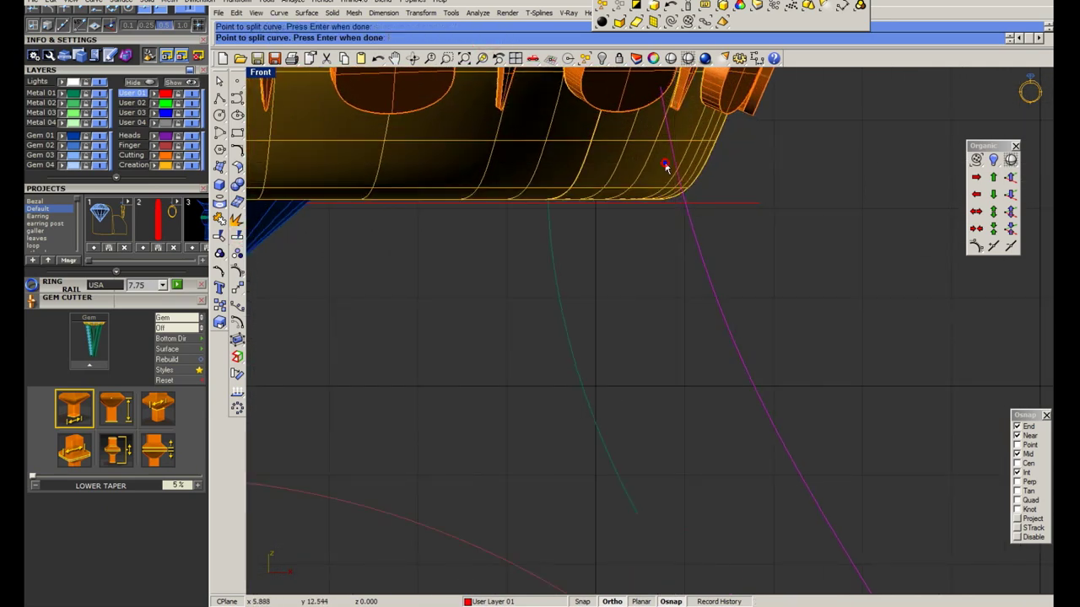
left_click(665, 166)
key("Return")
Delete the cut-off piece of the shank curve.
scroll(703, 212, "down", 1)
scroll(683, 233, "up", 1)
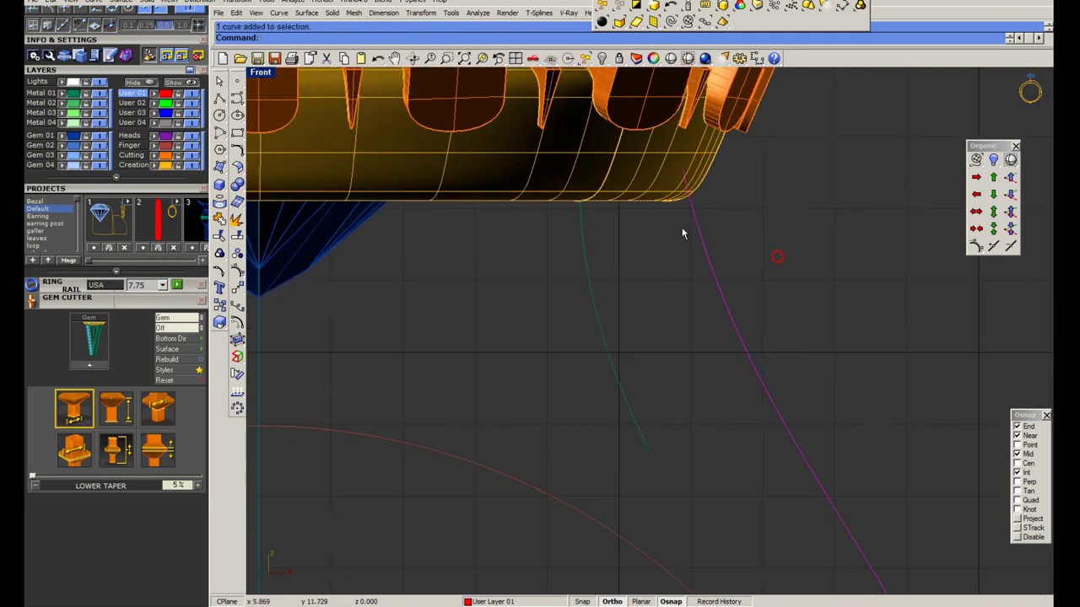
scroll(657, 233, "down", 1)
key("Delete")
scroll(658, 233, "down", 1)
scroll(701, 233, "down", 1)
Hide the stone cutters around the halo with the Hide command.
left_click(727, 176)
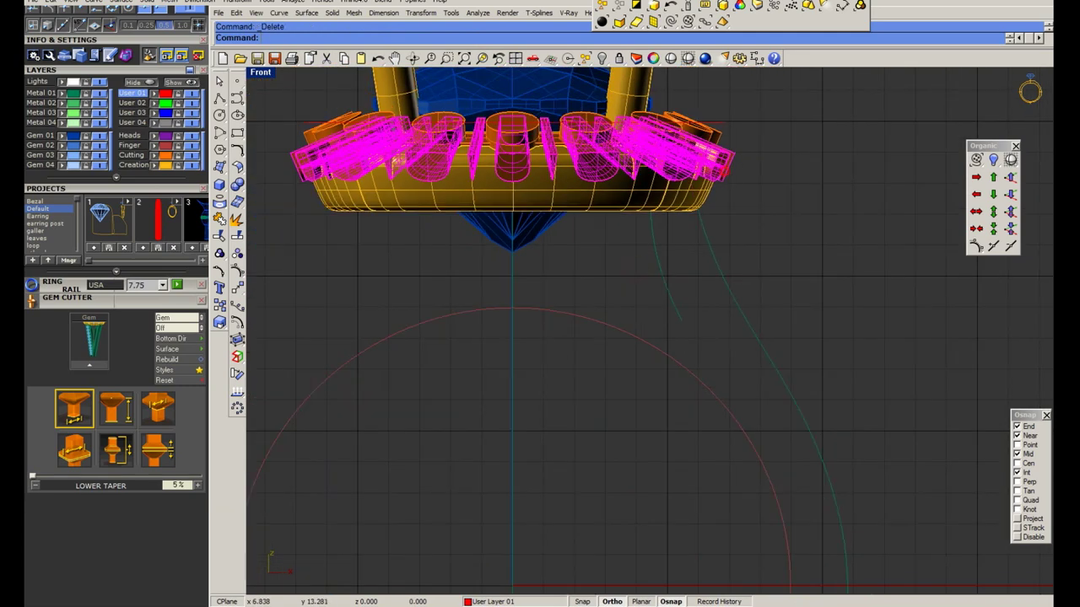
key("Escape")
scroll(679, 222, "down", 2)
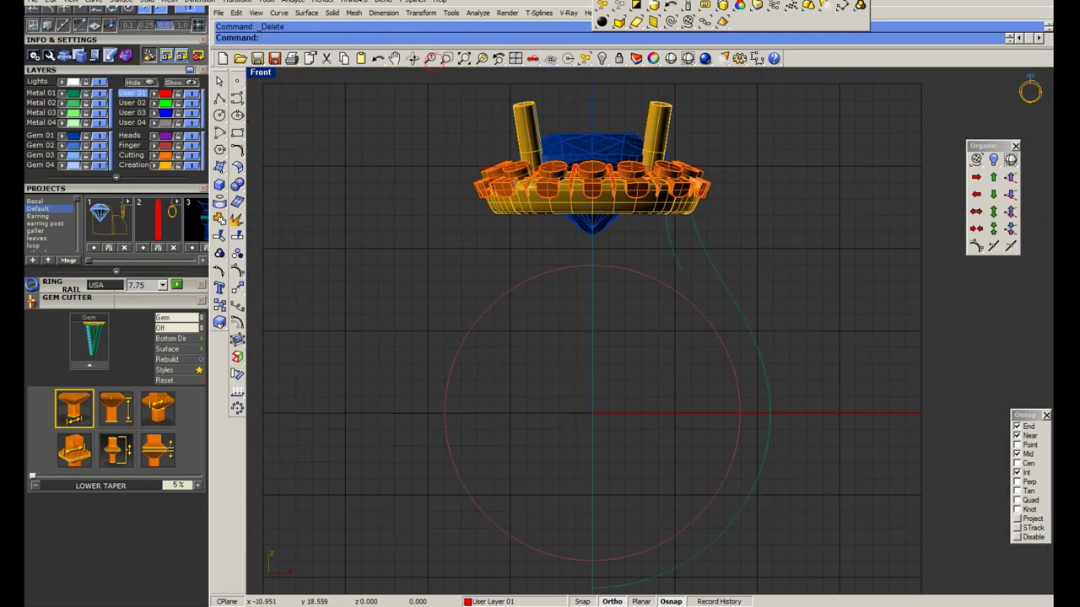
right_click_drag(749, 197, 731, 244)
left_click_drag(393, 92, 793, 309)
type("hide")
key("Return")
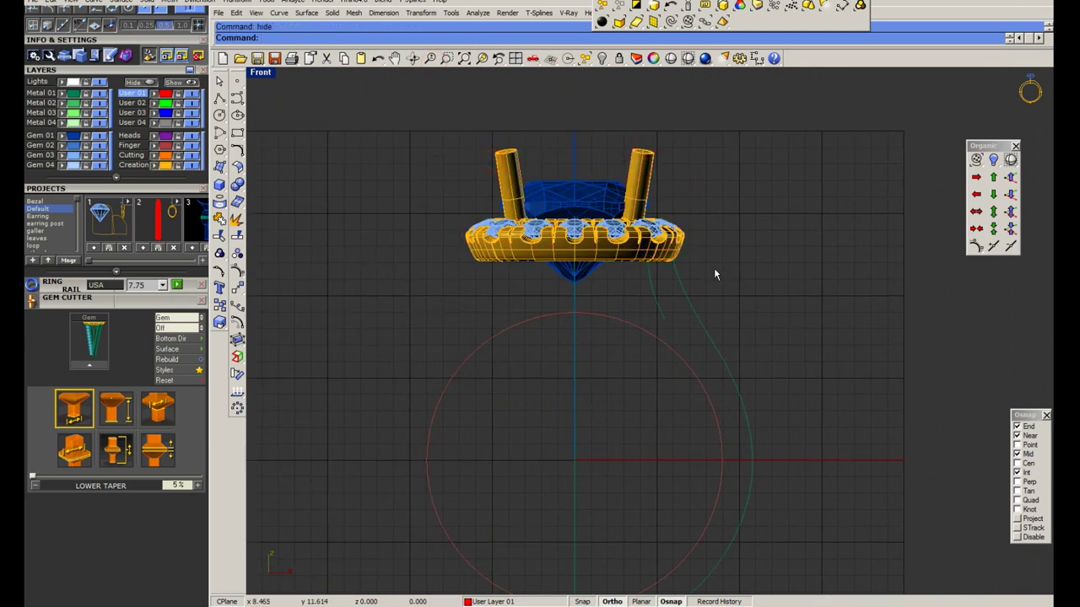
scroll(714, 274, "up", 3)
left_click_drag(711, 287, 650, 353)
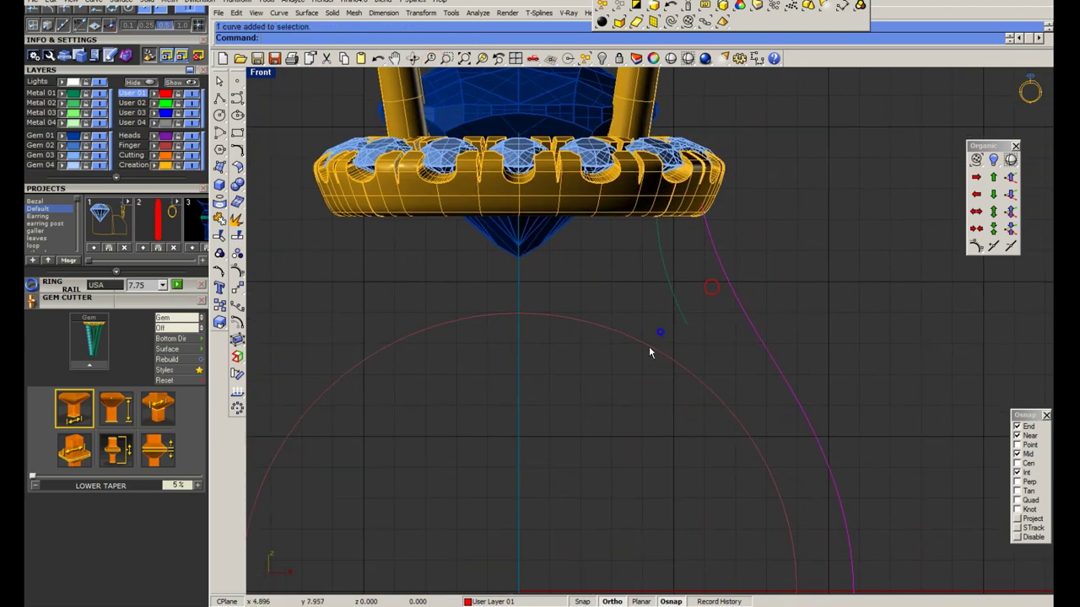
Offset the finger-size circle to create a larger circle outside it.
left_click(238, 153)
left_click(358, 165)
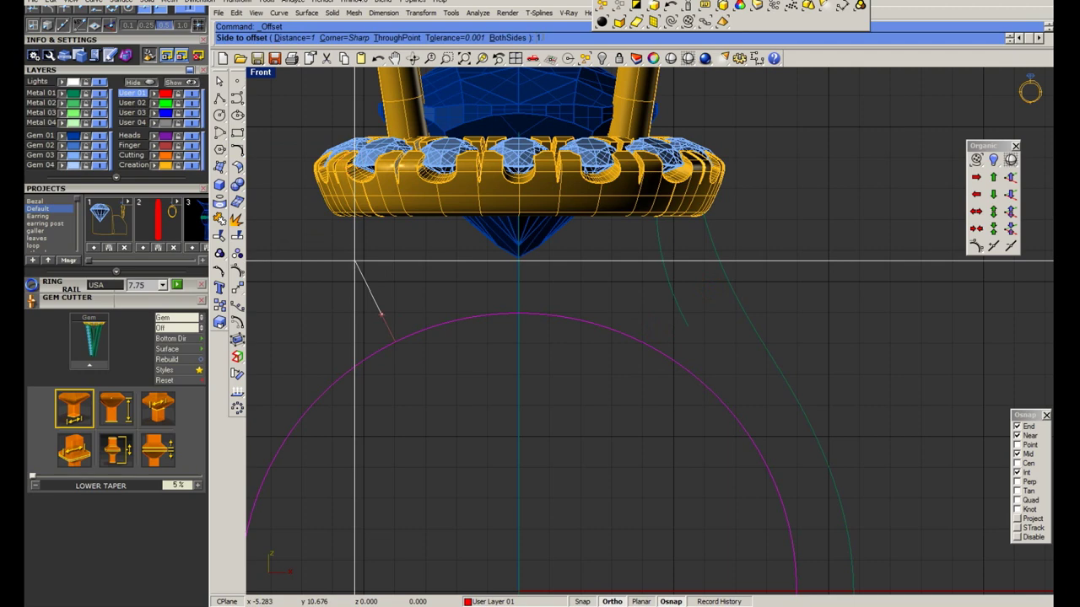
left_click(354, 262)
scroll(506, 264, "down", 4)
scroll(643, 263, "up", 4)
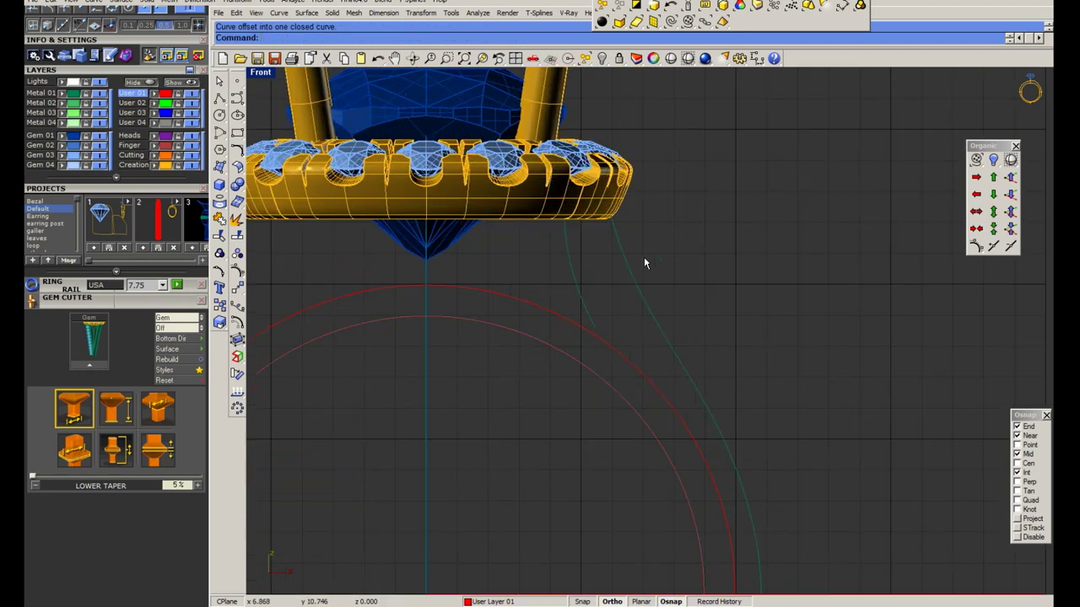
scroll(575, 249, "up", 1)
Reshape the shank curve by moving its control points, and delete the unwanted offset circle.
left_click(238, 270)
scroll(598, 243, "up", 3)
left_click_drag(648, 191, 593, 242)
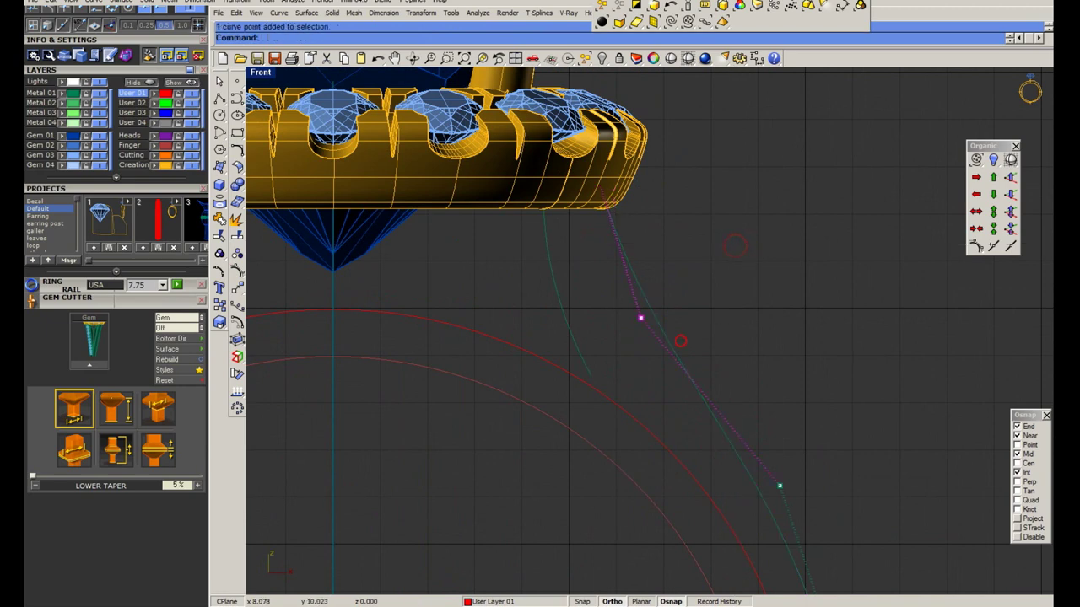
left_click_drag(681, 341, 734, 307)
scroll(731, 292, "down", 3)
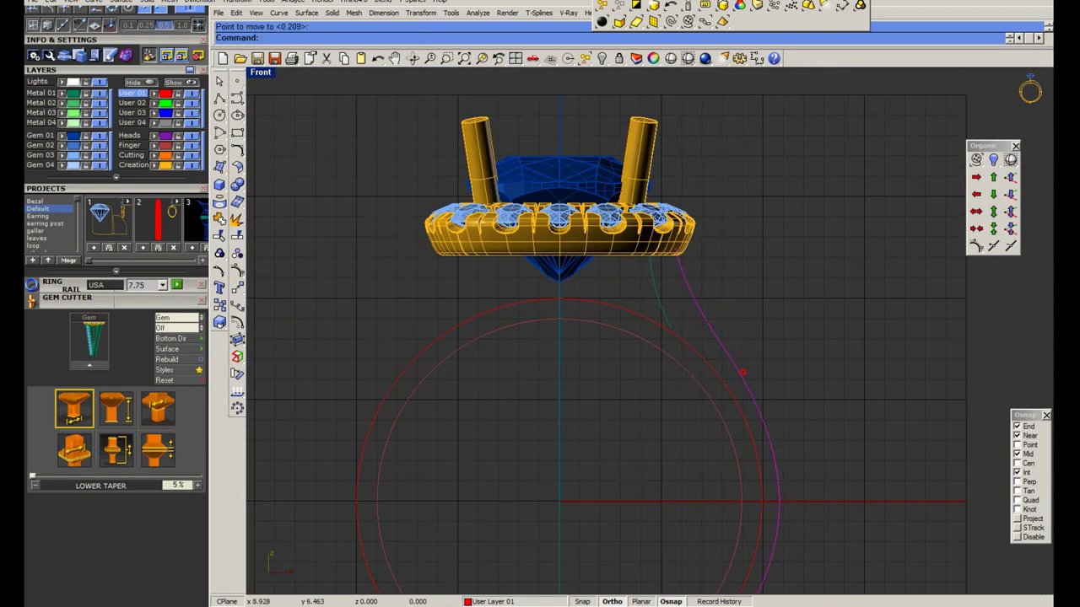
scroll(700, 333, "down", 4)
key("Delete")
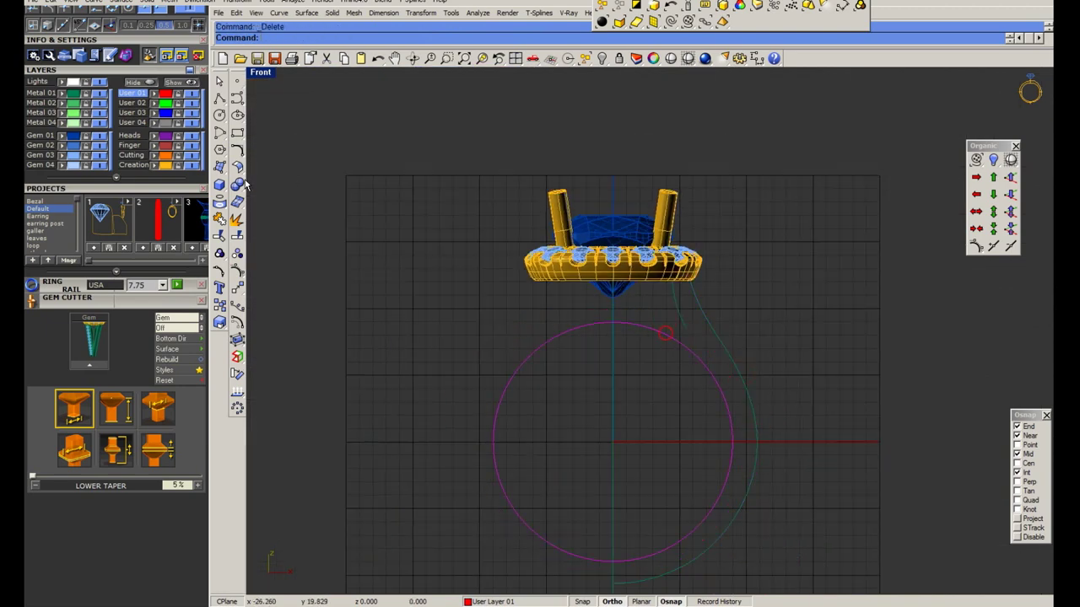
Offset the finger circle again, placing the new circle outside it.
left_click(239, 150)
left_click(357, 157)
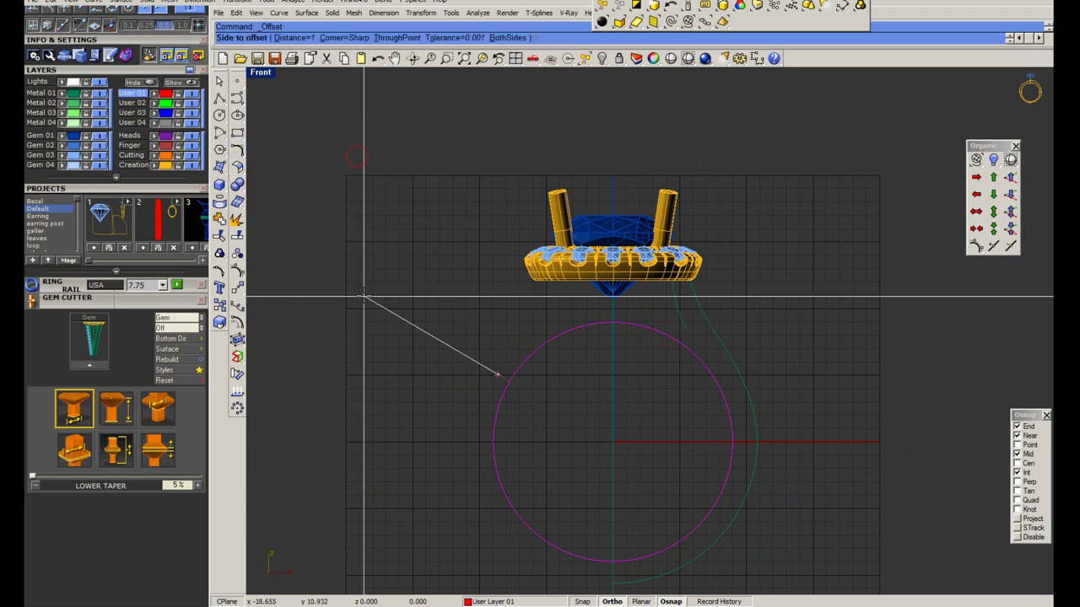
type("1.65")
left_click(496, 374)
scroll(364, 295, "up", 2)
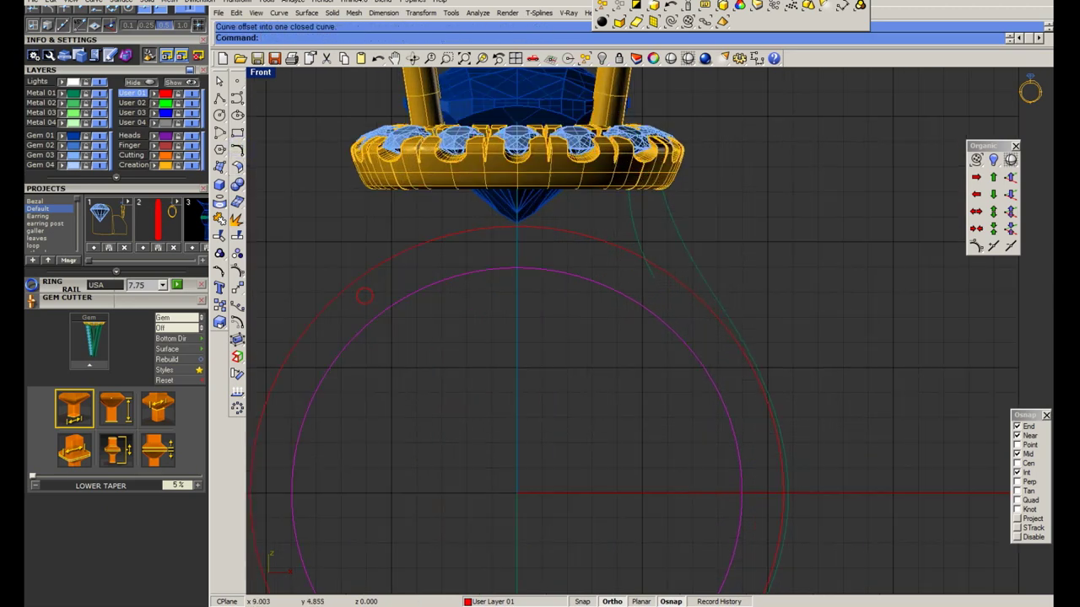
scroll(590, 171, "up", 2)
Offset the short inner shank curve and reposition the copy under the halo.
left_click(662, 192)
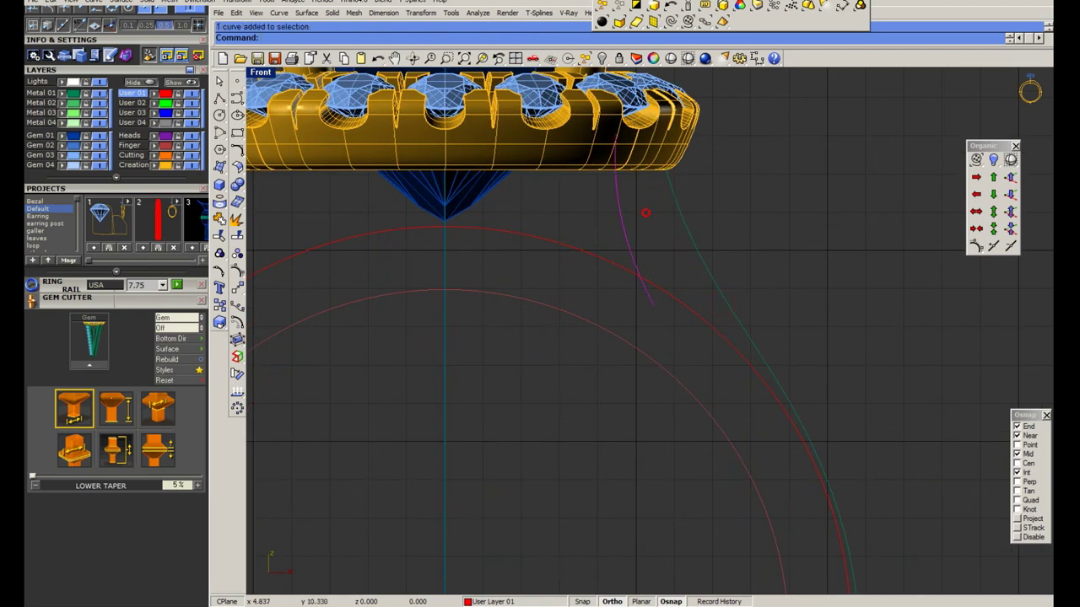
scroll(591, 171, "up", 1)
left_click(239, 152)
left_click(357, 160)
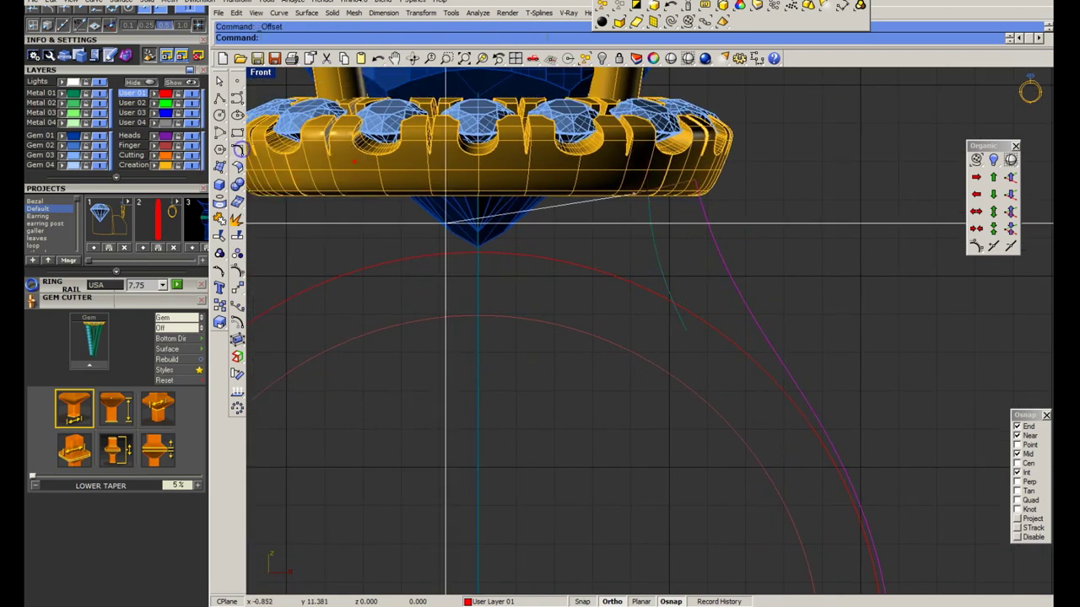
left_click(562, 236)
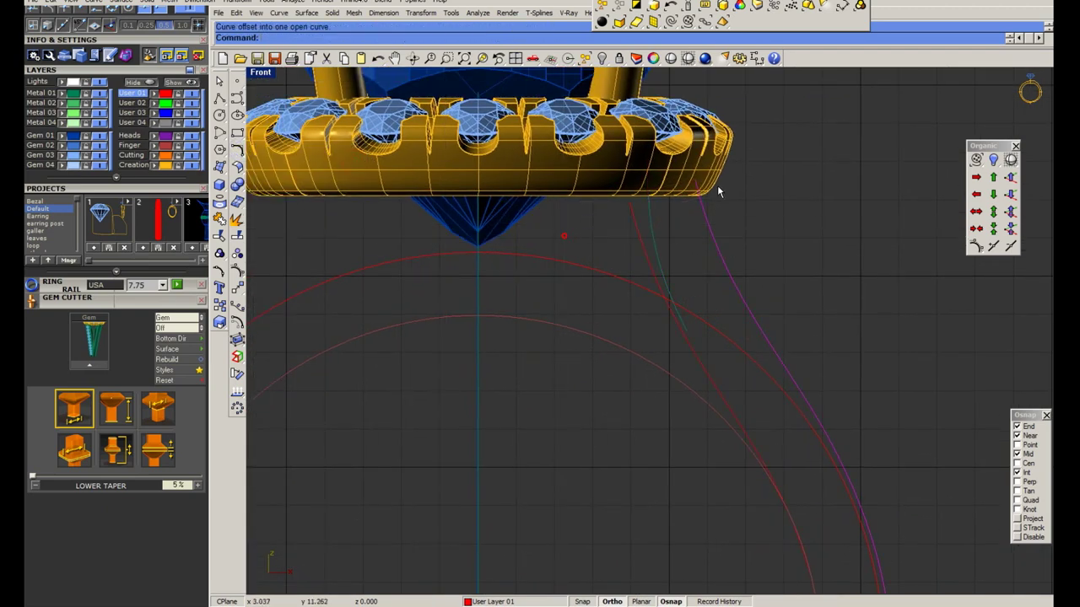
scroll(655, 261, "up", 2)
scroll(655, 261, "up", 1)
left_click_drag(653, 260, 642, 261)
Delete the unwanted inner red curve.
scroll(652, 249, "down", 2)
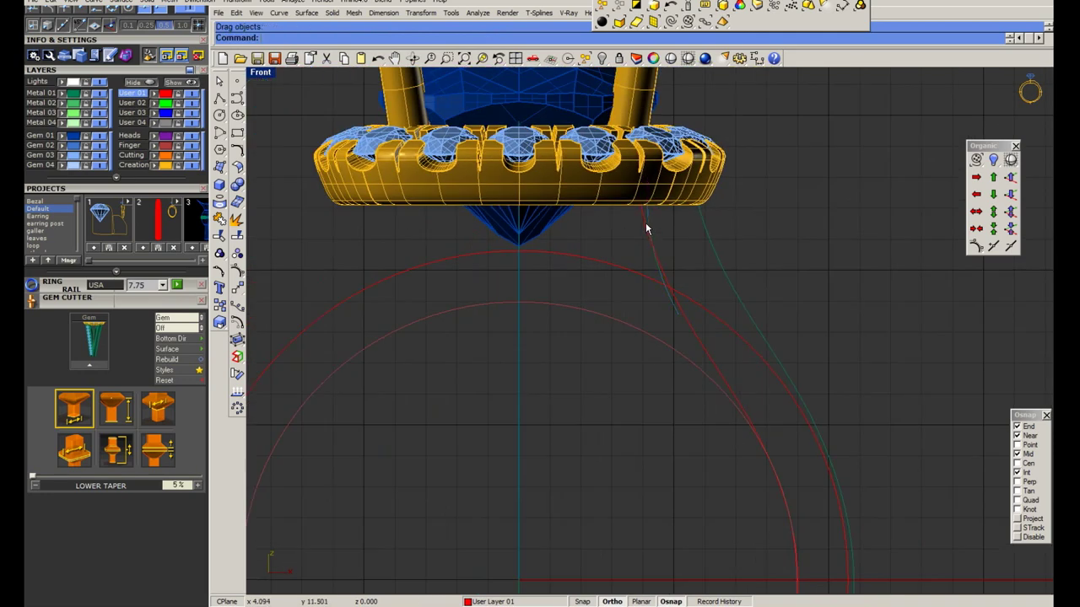
left_click(663, 269)
key("Delete")
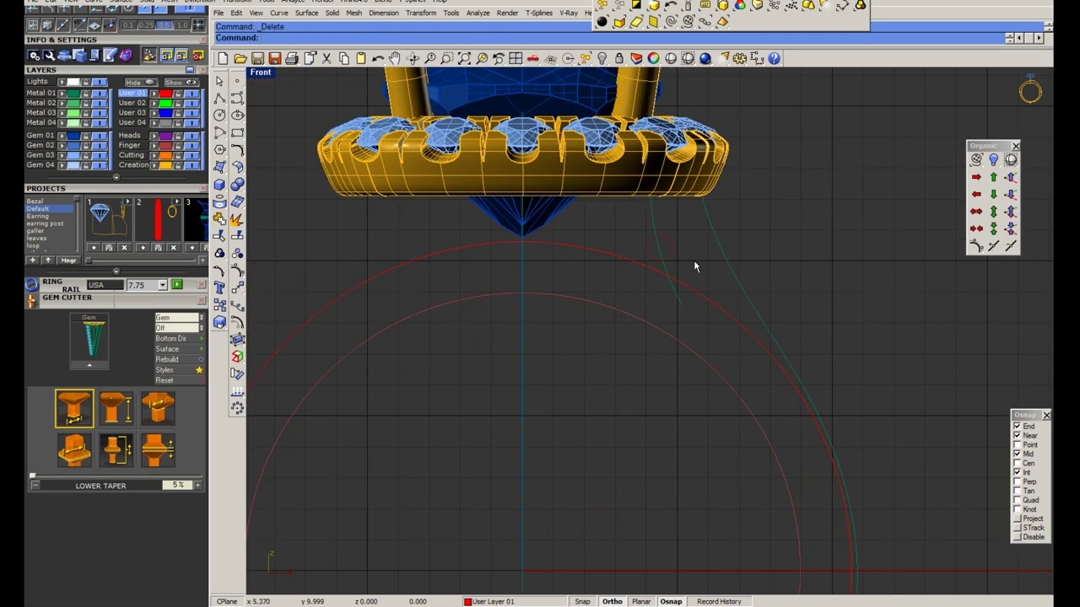
Select the shank curve and run Mirror on it.
scroll(694, 261, "down", 2)
left_click_drag(622, 271, 591, 314)
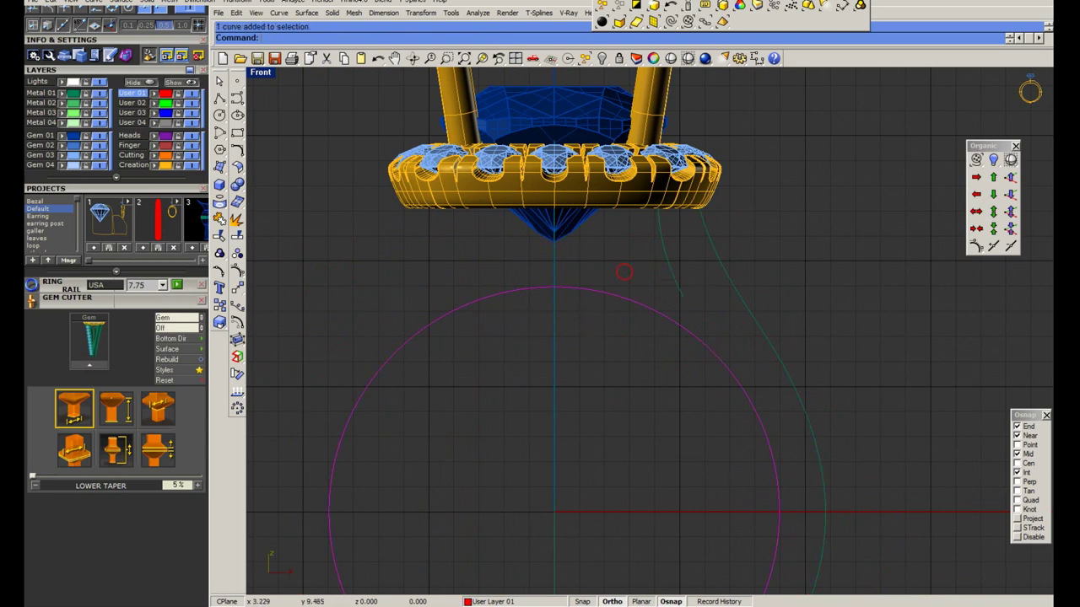
scroll(724, 354, "down", 3)
type("mirror")
key("Return")
Complete the shank curve mirror and offset a larger circle around the finger circle.
scroll(552, 345, "up", 3)
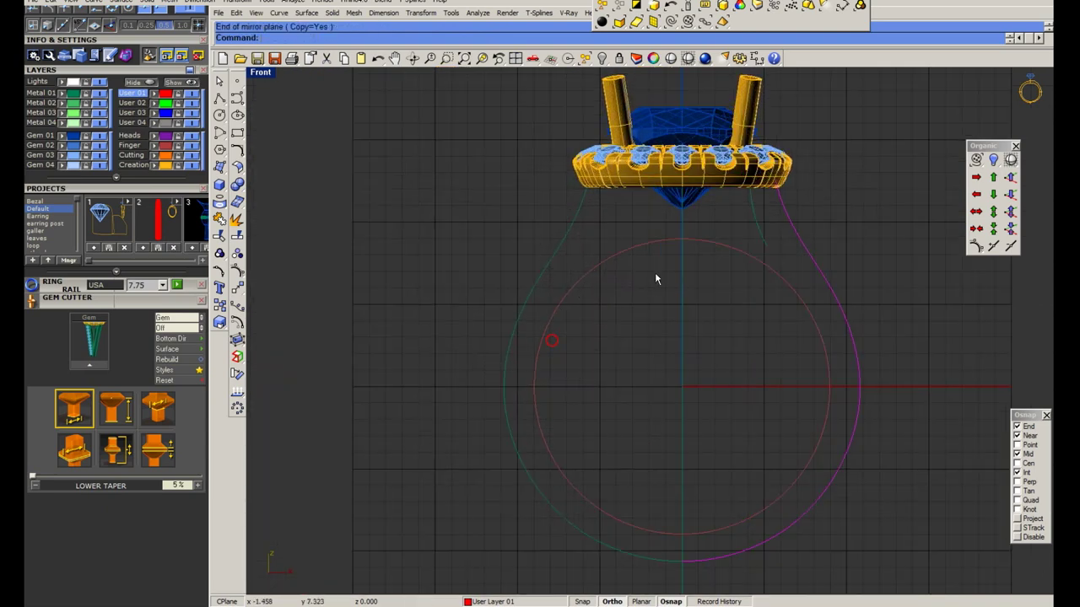
left_click(650, 278)
left_click(286, 161)
scroll(517, 225, "up", 3)
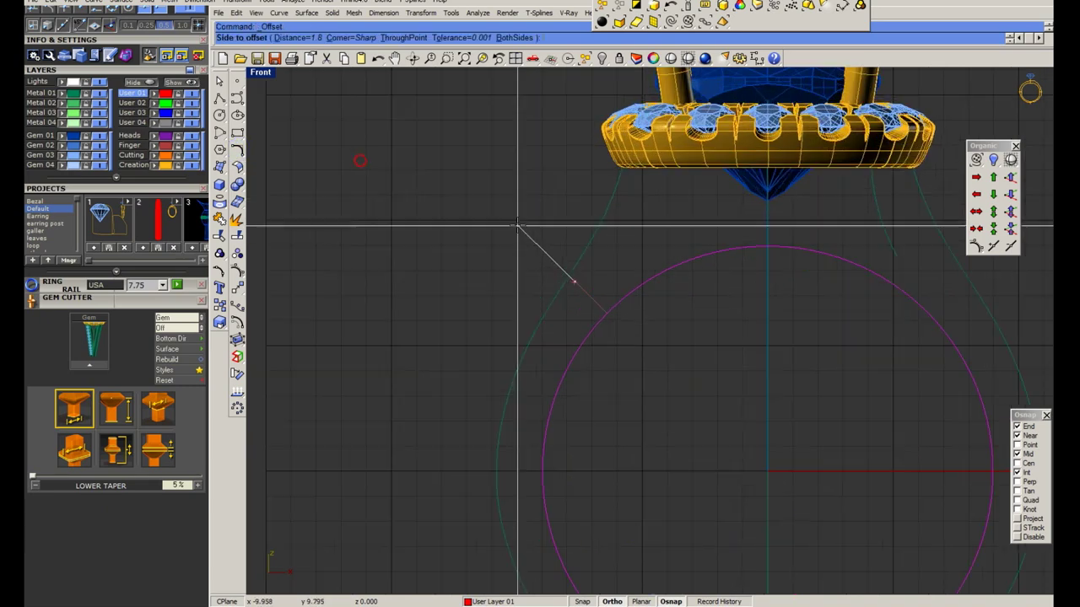
left_click(517, 225)
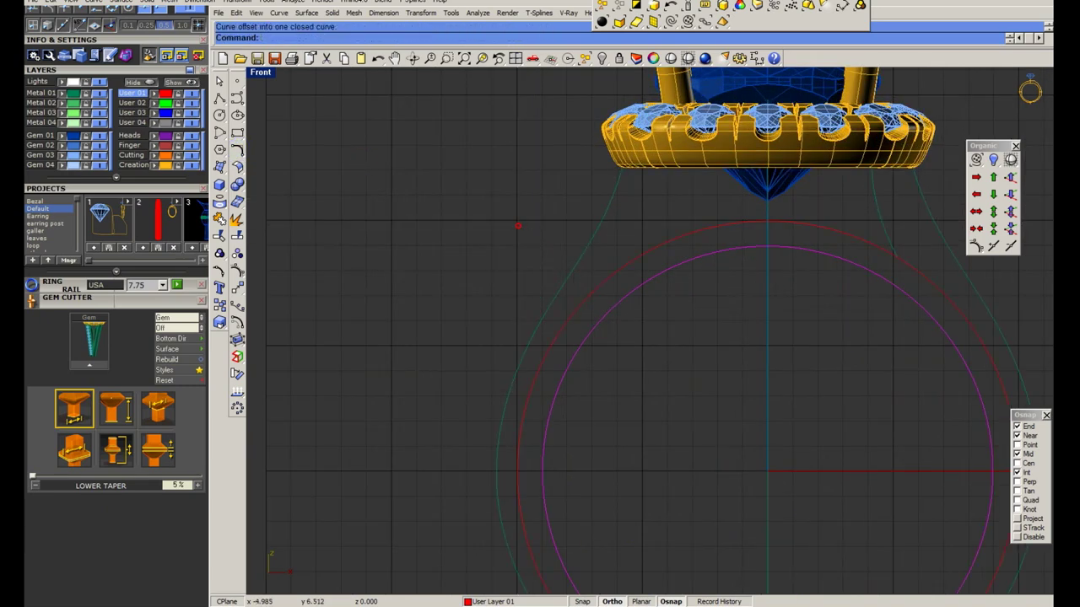
Mirror the inner curve across the centre axis to the left side.
scroll(768, 272, "up", 2)
scroll(670, 304, "down", 2)
left_click(590, 345)
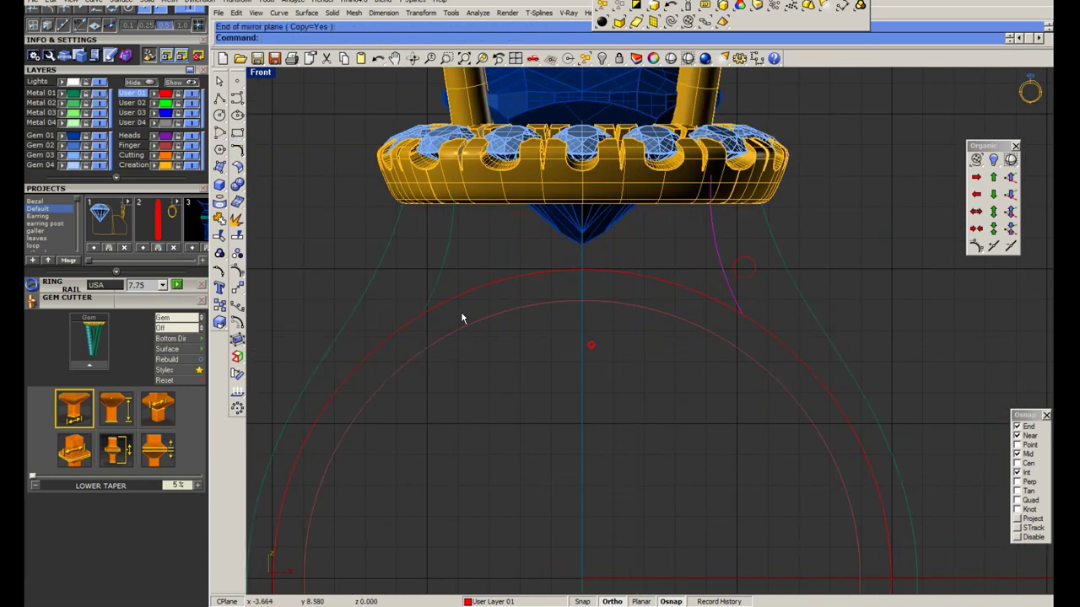
left_click(413, 318)
Trim away the part of the new arc lying outside the curves.
left_click(764, 330)
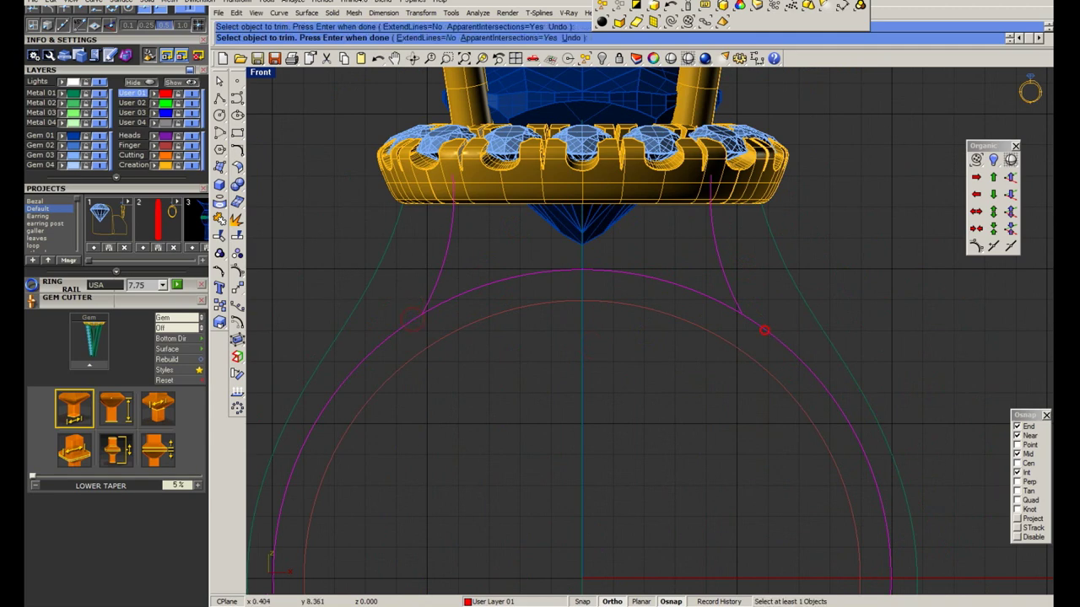
scroll(690, 308, "up", 3)
left_click(610, 246)
right_click(621, 288)
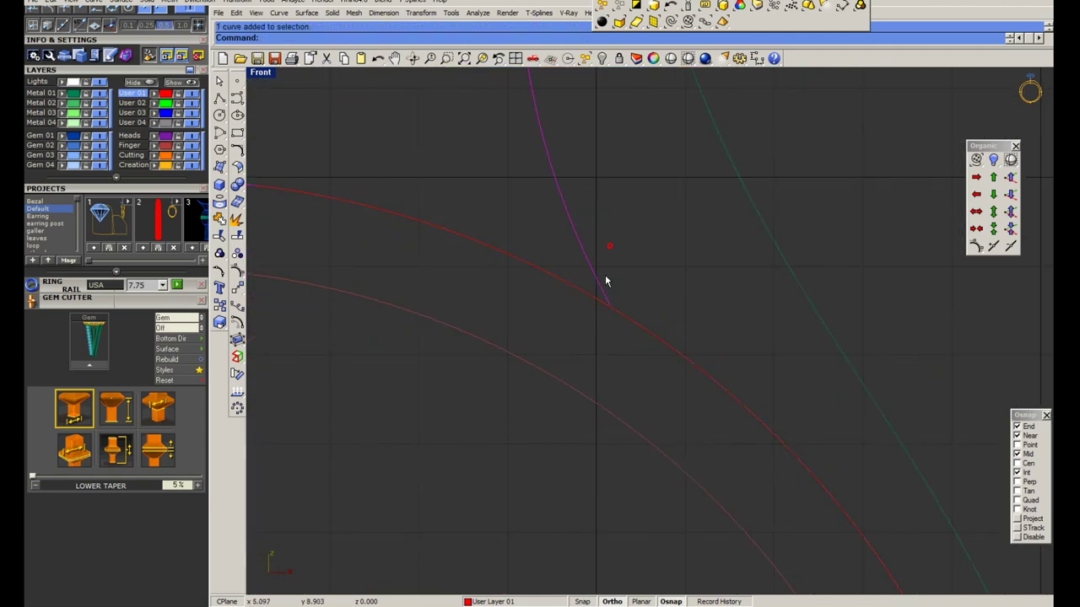
Snap the curve's end point onto the red arc and mirror it across the centre line.
left_click(240, 272)
scroll(667, 357, "up", 2)
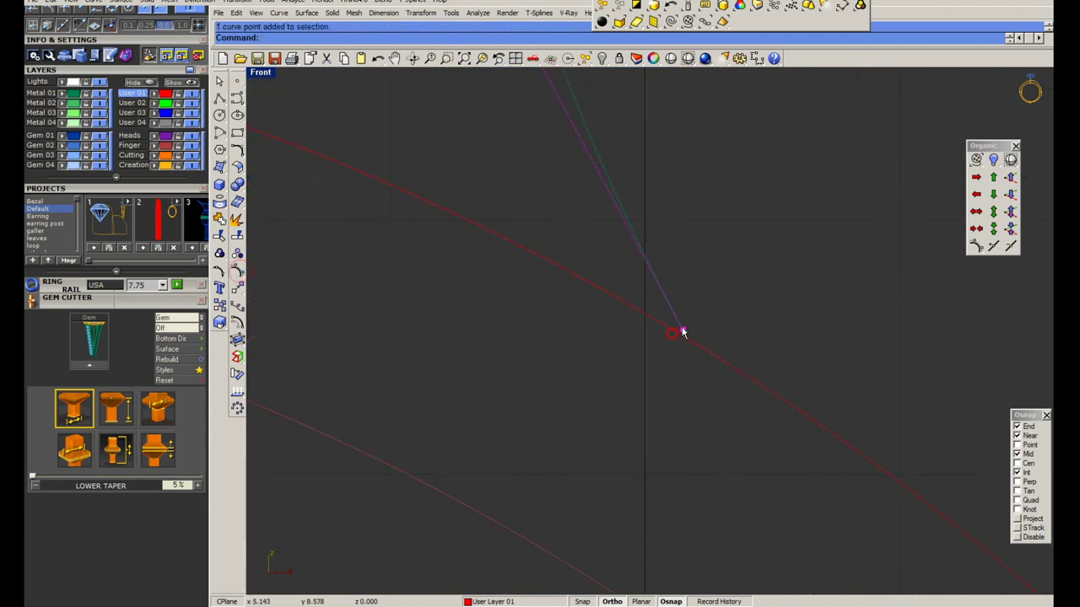
left_click_drag(674, 329, 701, 343)
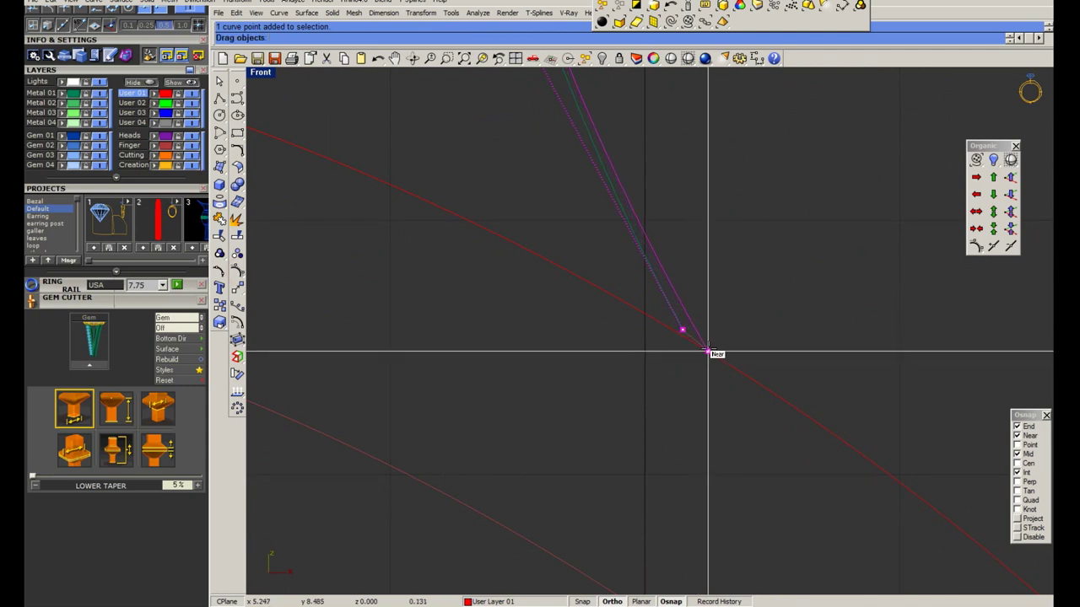
scroll(698, 345, "down", 5)
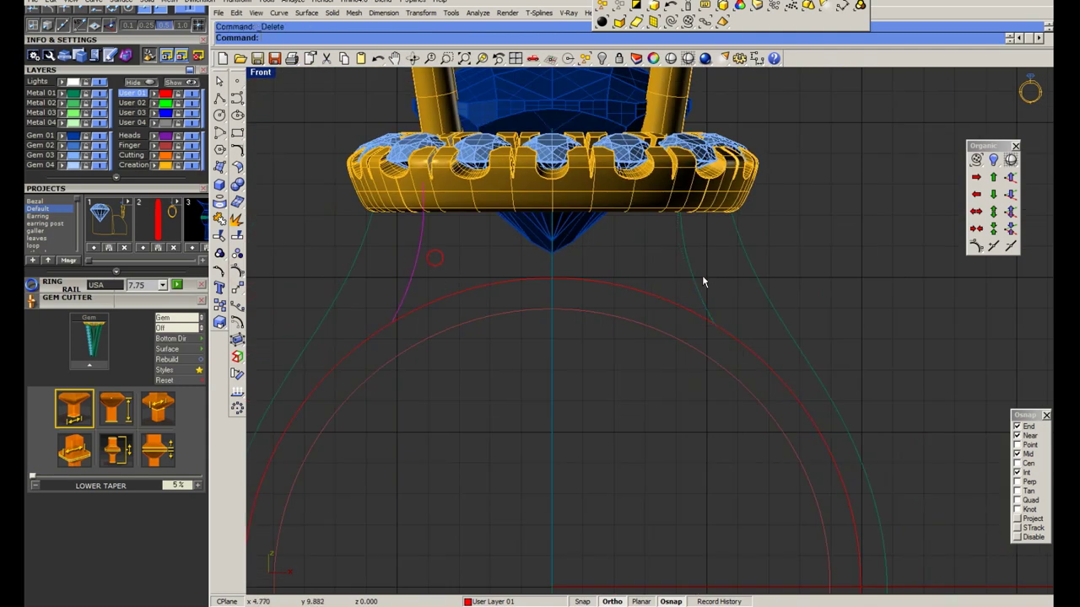
type("mirror")
key("Return")
left_click(552, 365)
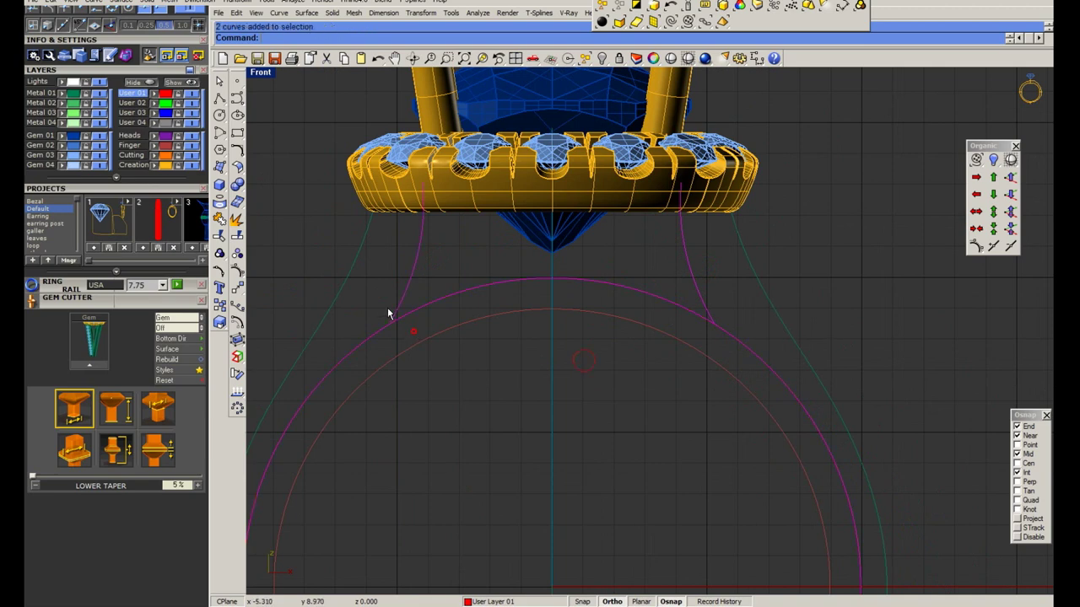
Trim the arc's right overhang against the mirrored shank curves.
key("ctrl+t")
left_click(384, 329)
left_click(686, 309)
key("Return")
scroll(736, 324, "down", 3)
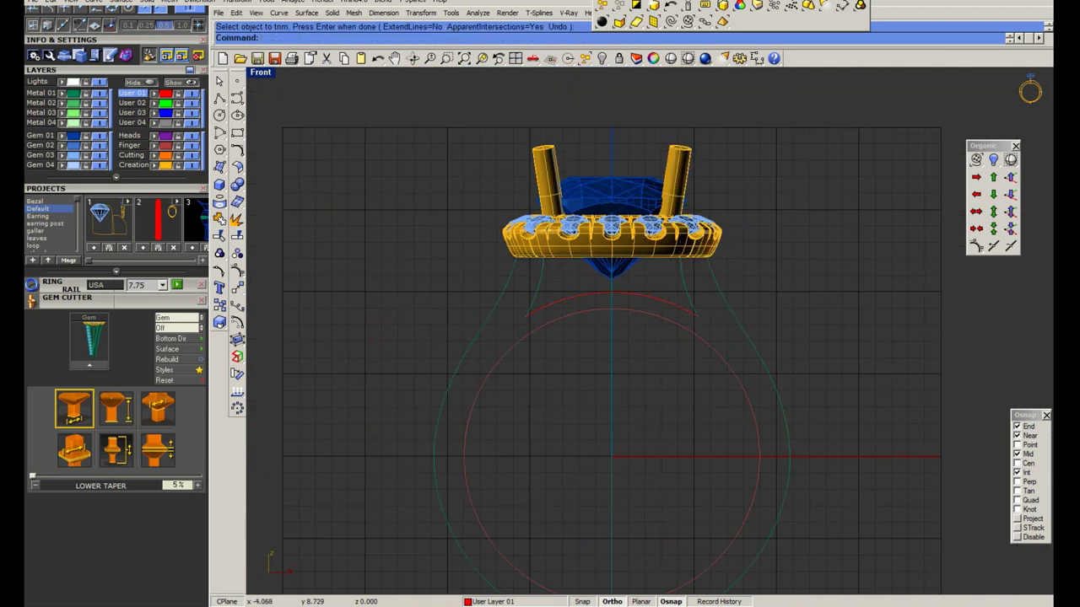
scroll(548, 304, "up", 1)
scroll(557, 303, "down", 2)
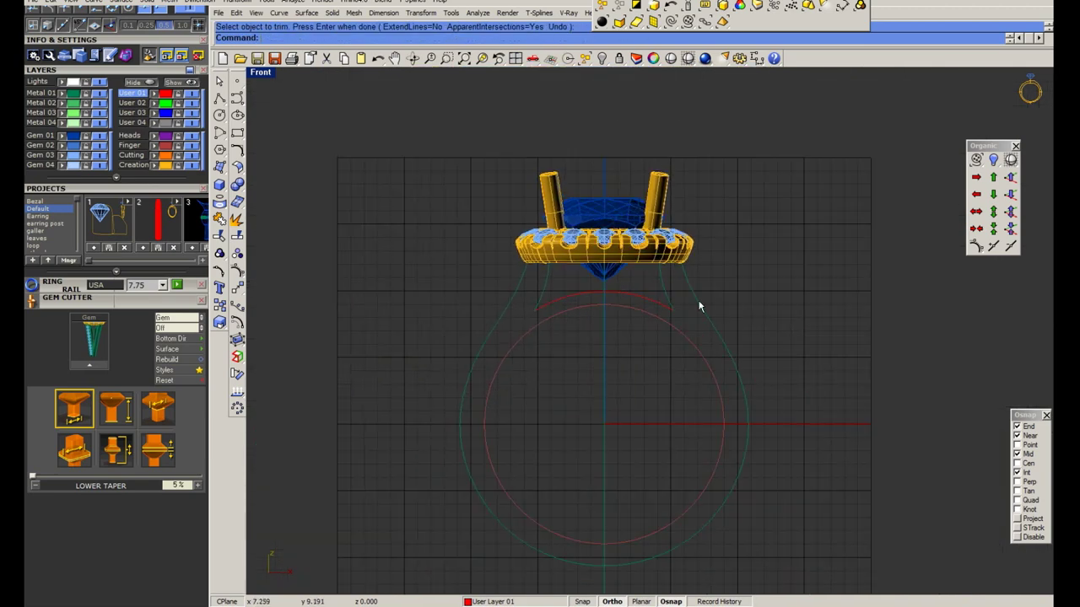
left_click(507, 330)
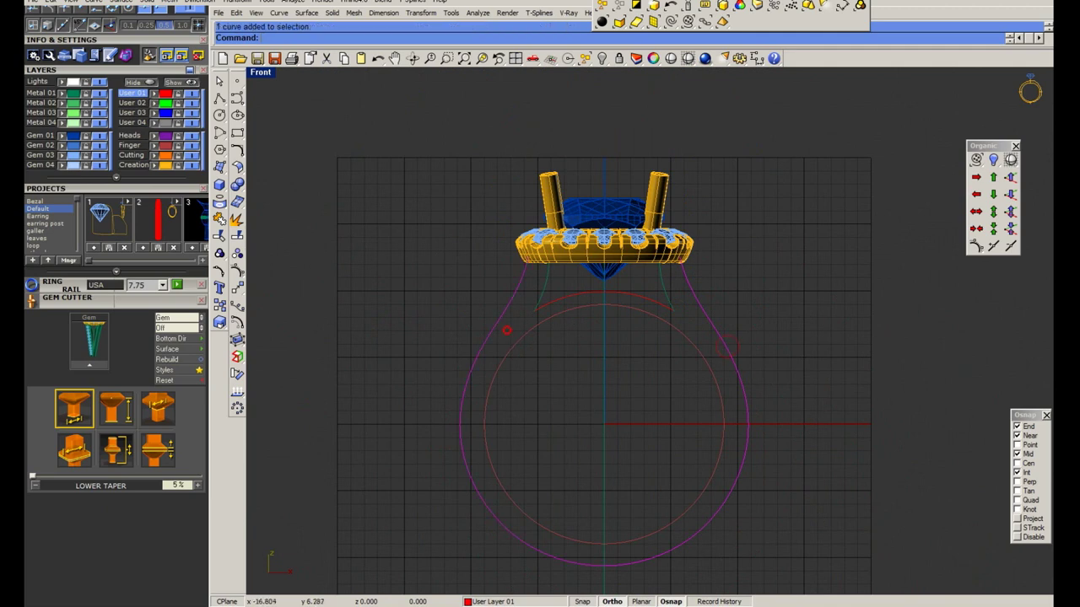
Move two shank control points outward to widen the shank.
left_click(237, 272)
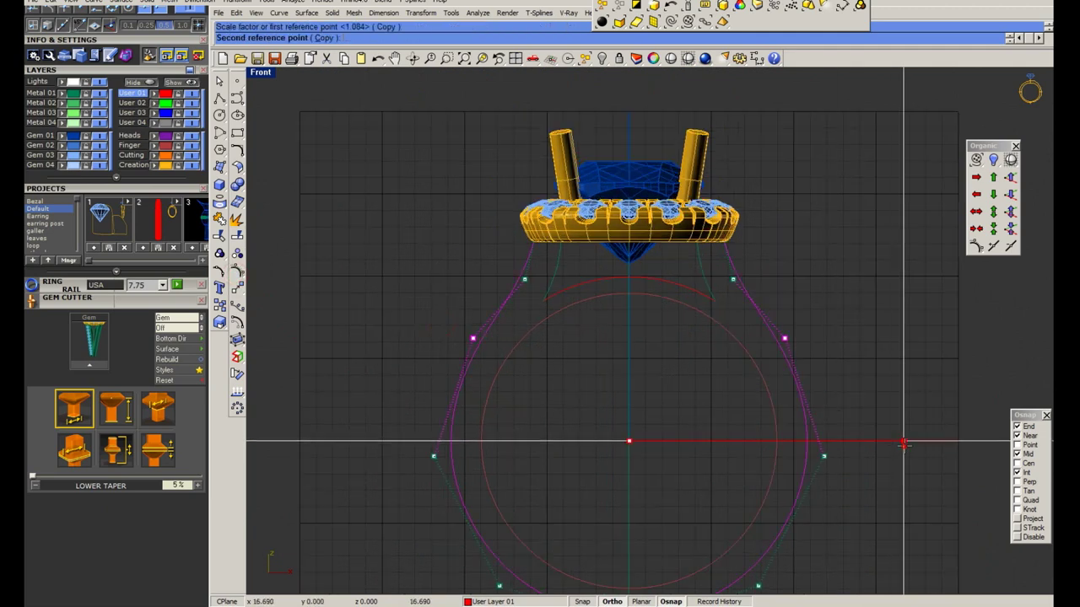
scroll(810, 350, "up", 3)
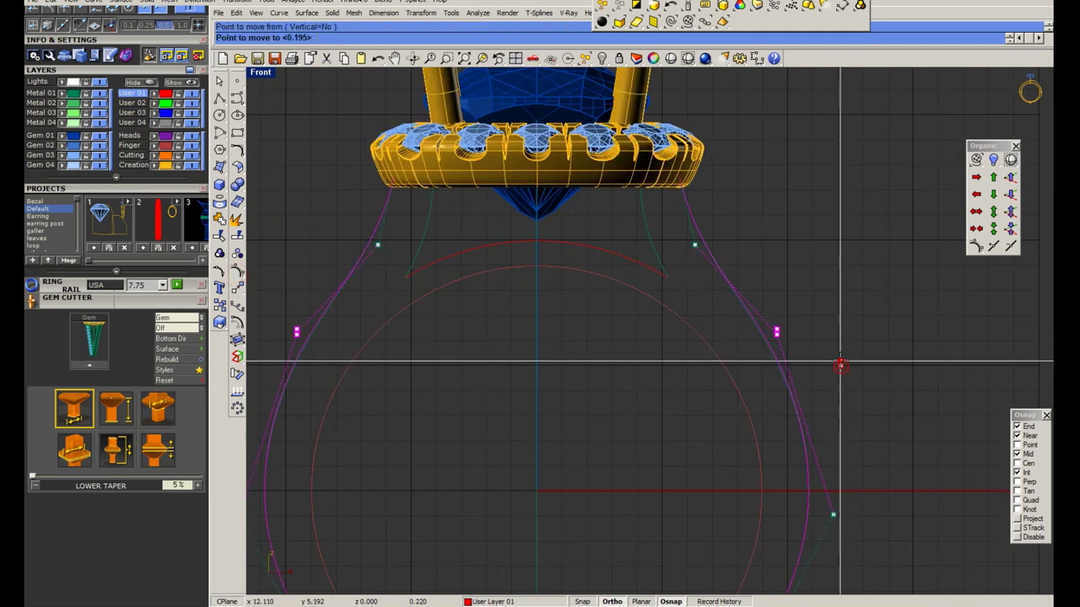
left_click(840, 366)
scroll(845, 361, "down", 3)
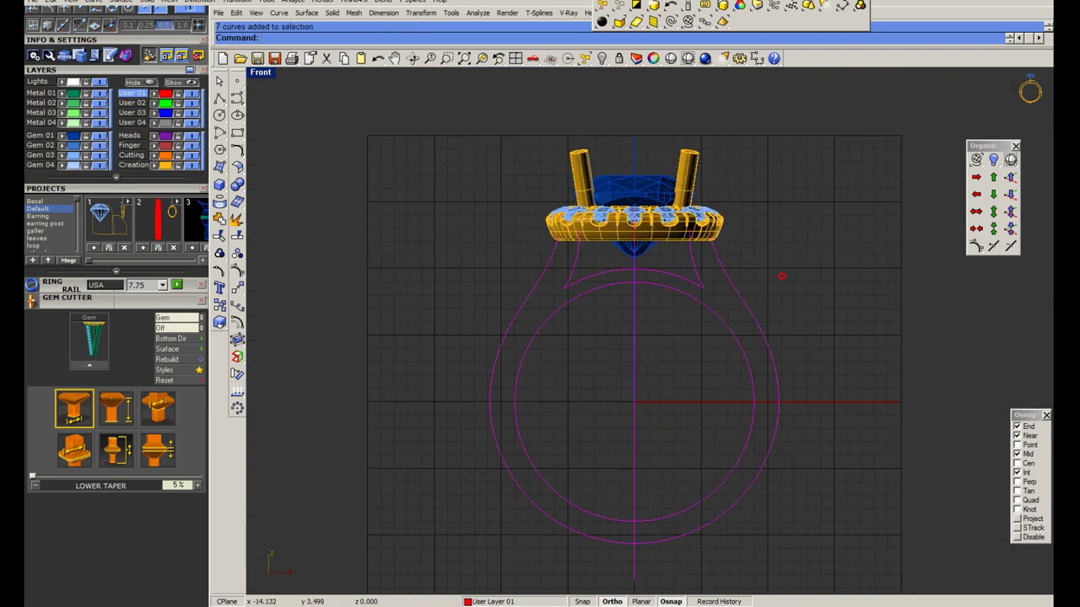
Join the selected shank profile curves into one outline.
key("ctrl+j")
scroll(703, 257, "up", 3)
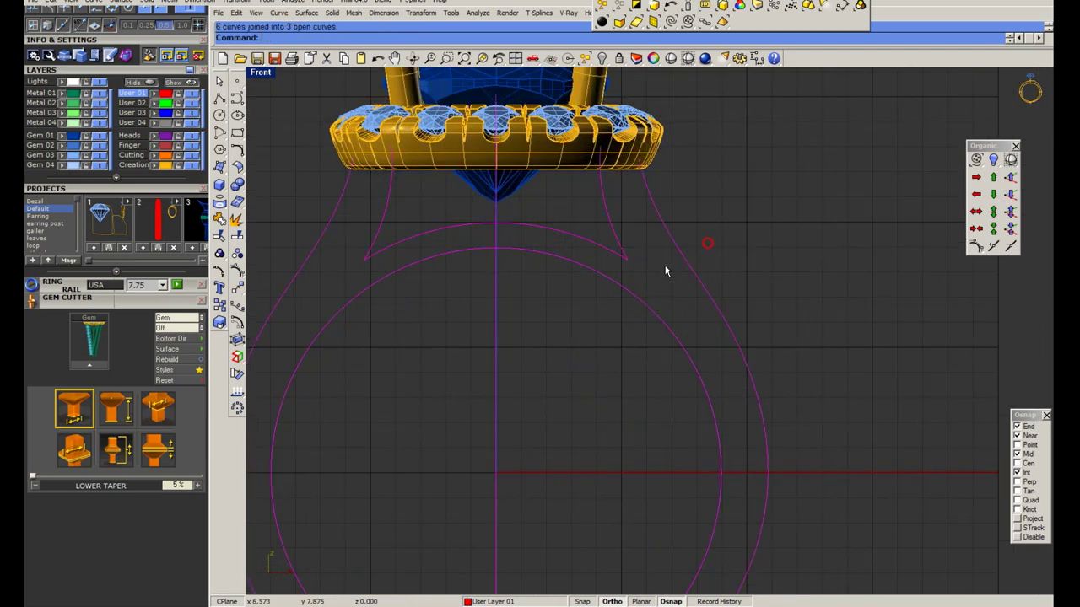
scroll(604, 313, "down", 3)
Move the ring outline curves aside, away from the halo head.
left_click_drag(582, 328, 494, 379)
key("m")
key("Return")
left_click(563, 329)
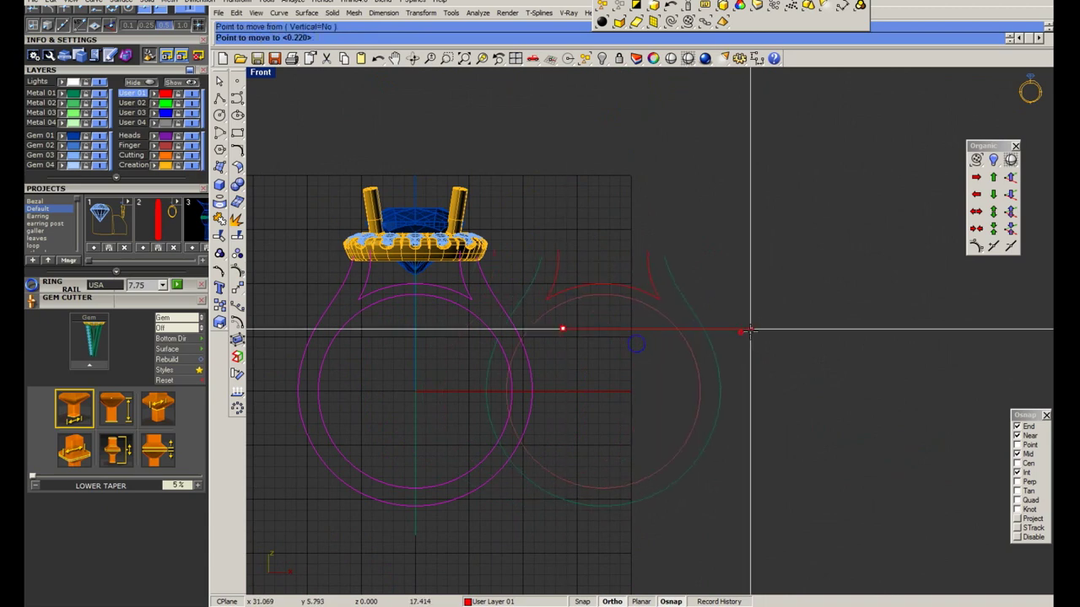
type("20")
key("Return")
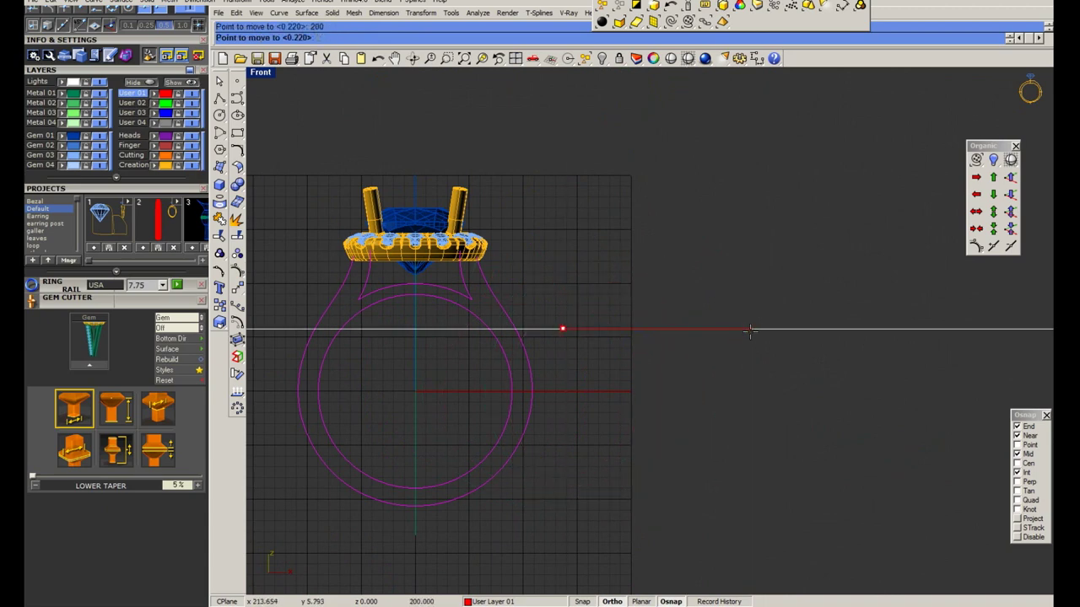
key("Return")
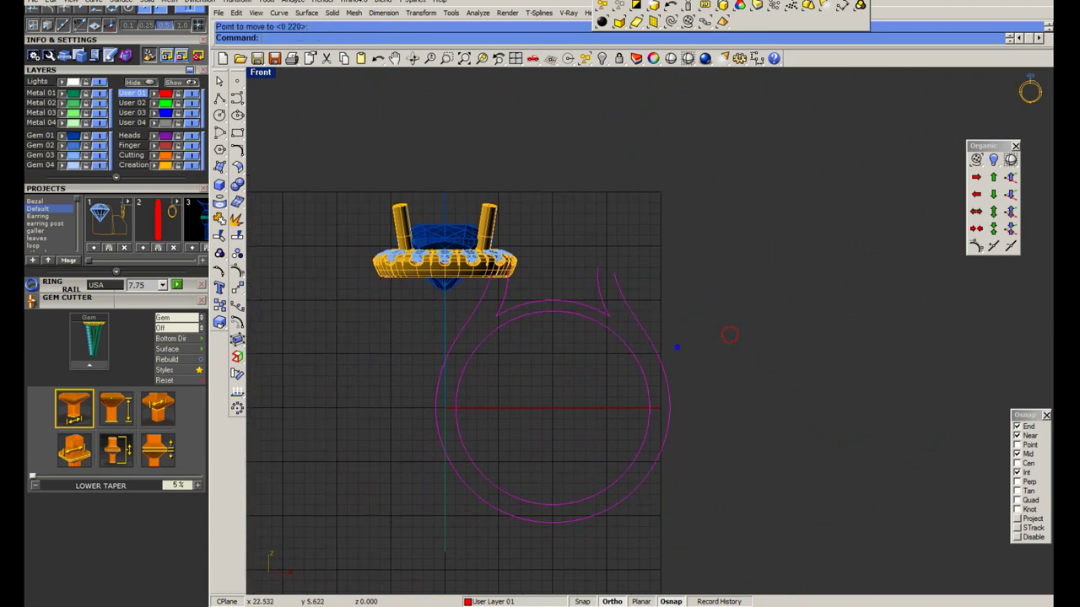
Draw a horizontal line across the shank tops and trim off the excess.
left_click(219, 100)
scroll(603, 281, "up", 5)
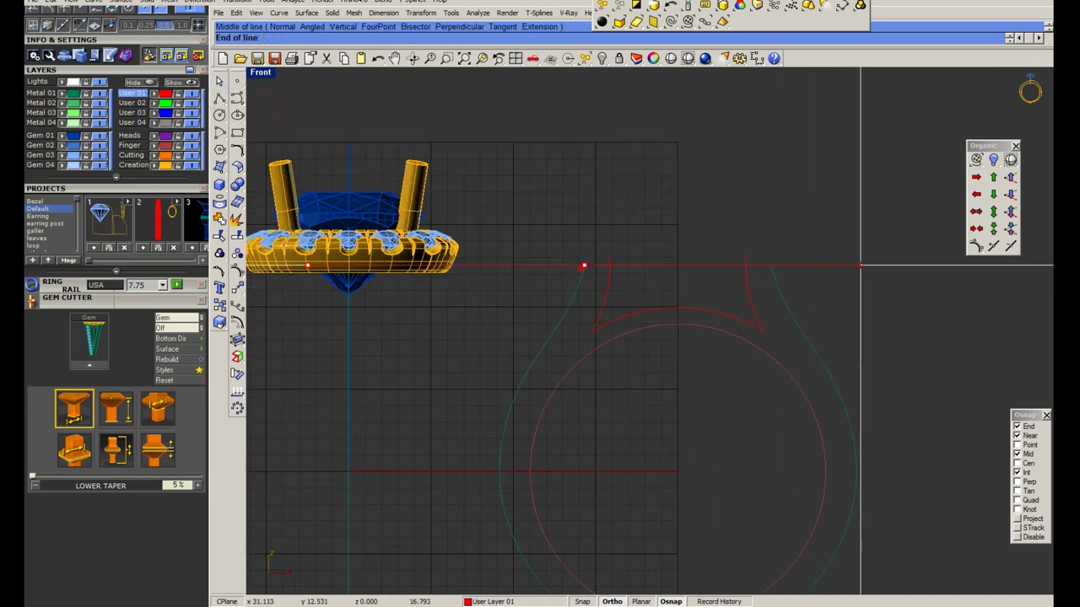
left_click_drag(862, 268, 582, 265)
scroll(603, 281, "up", 1)
key("ctrl+t")
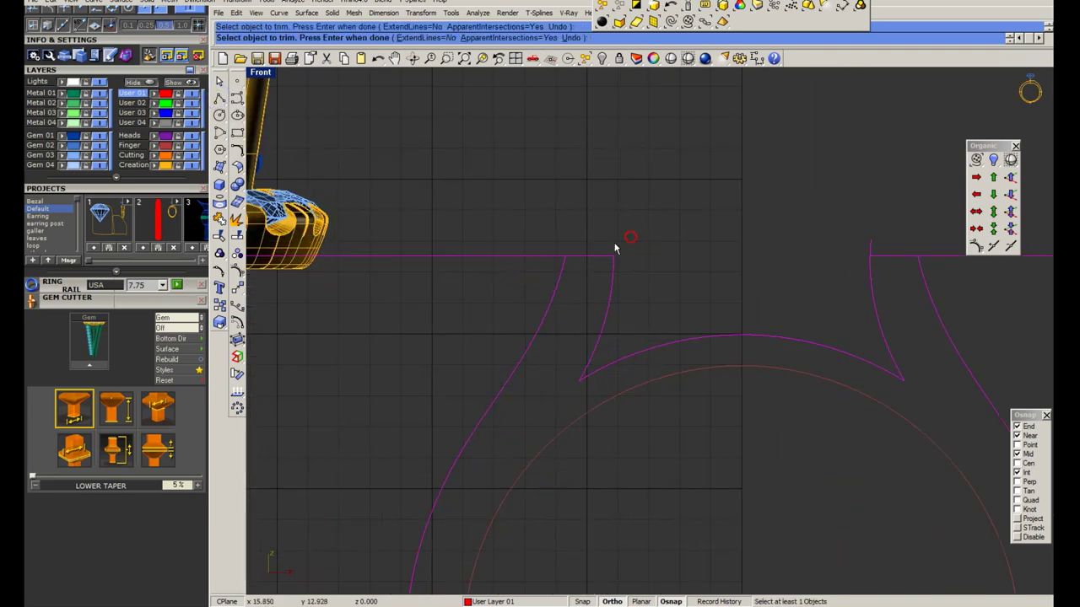
left_click(939, 257)
scroll(663, 271, "down", 3)
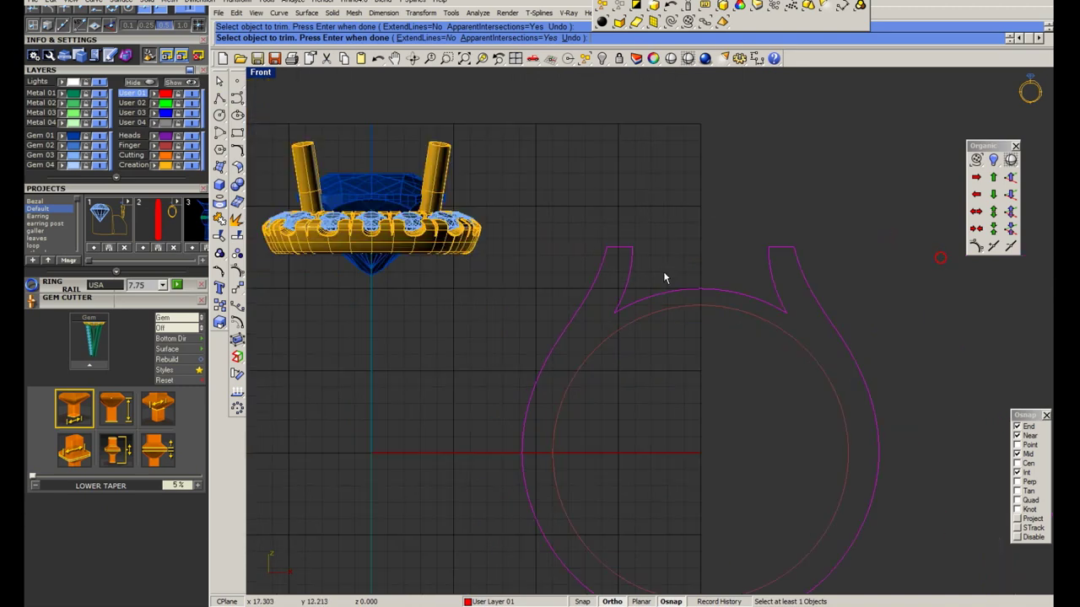
scroll(663, 270, "down", 3)
Move the outline back, centred under the halo head, and save the file.
key("Return")
type("M")
key("Return")
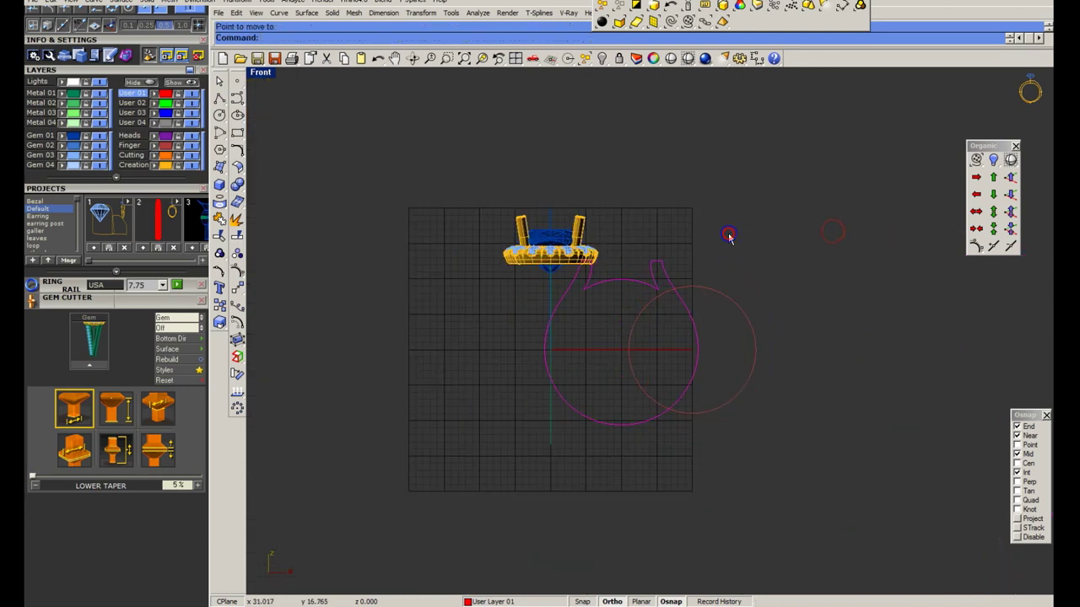
left_click_drag(966, 235, 246, 595)
key("Return")
left_click(859, 218)
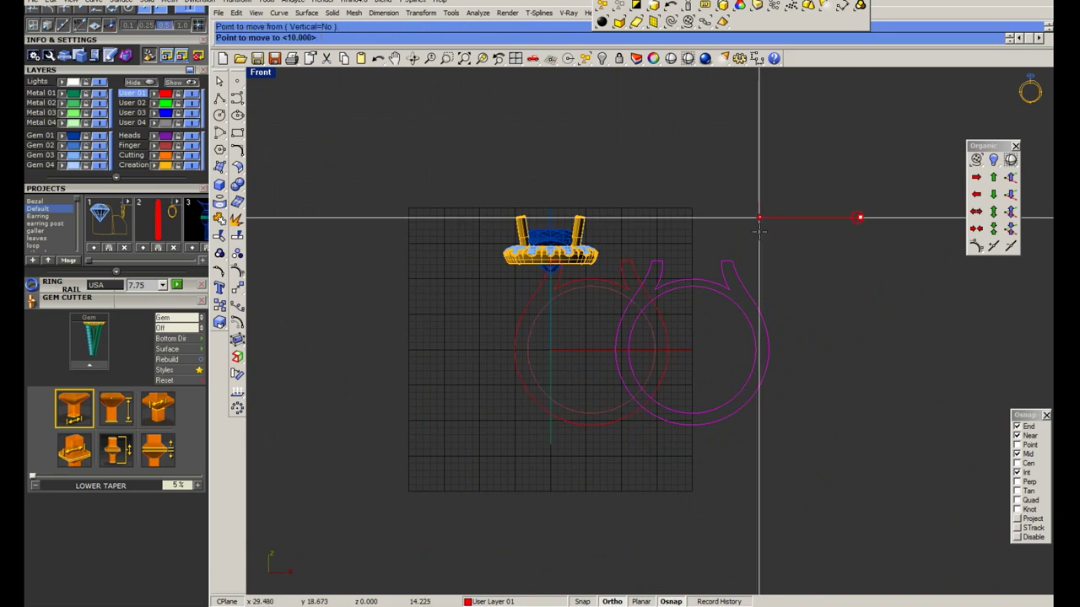
type("20")
left_click(718, 218)
key("ctrl+s")
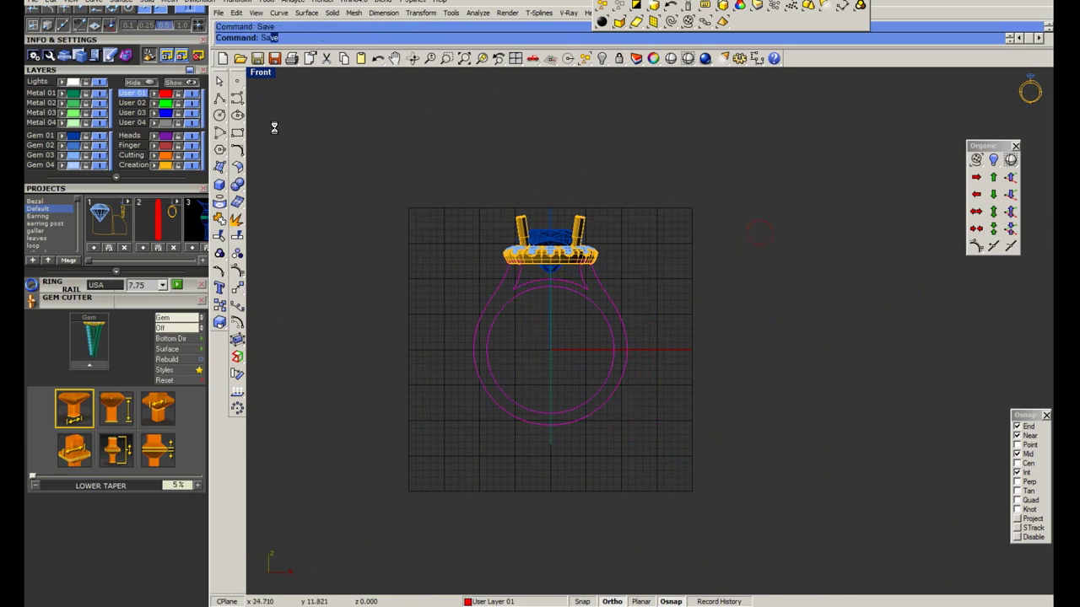
double_click(261, 73)
double_click(675, 338)
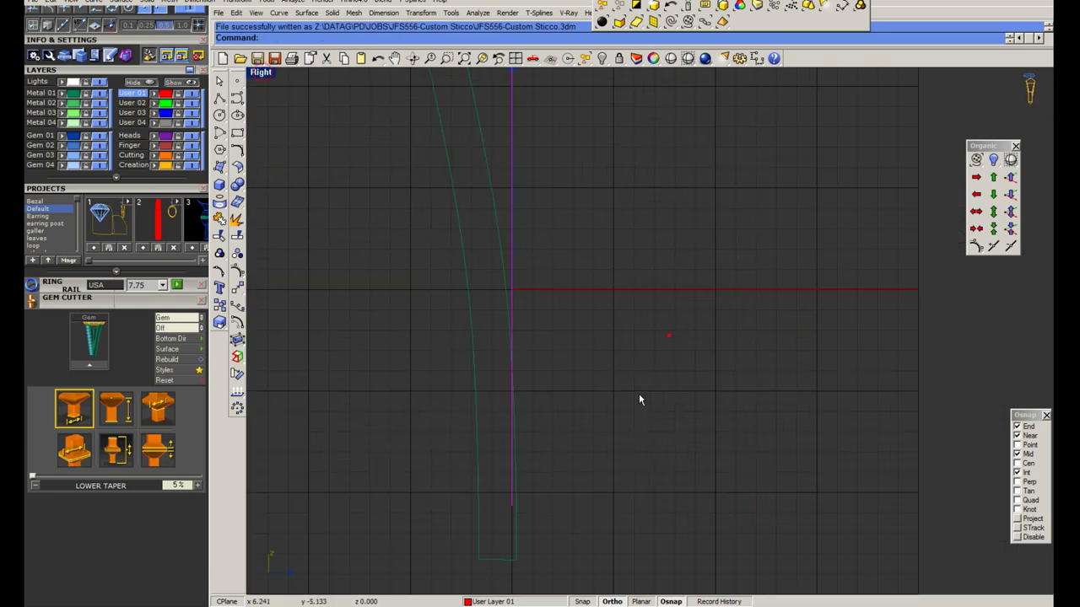
scroll(590, 337, "down", 3)
scroll(531, 291, "up", 1)
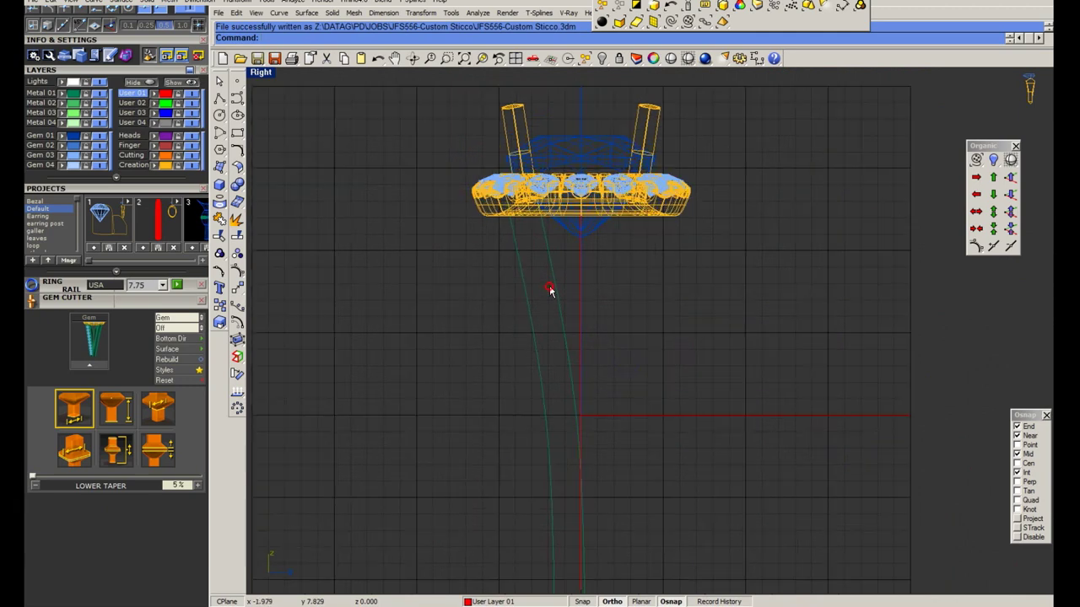
left_click(556, 291)
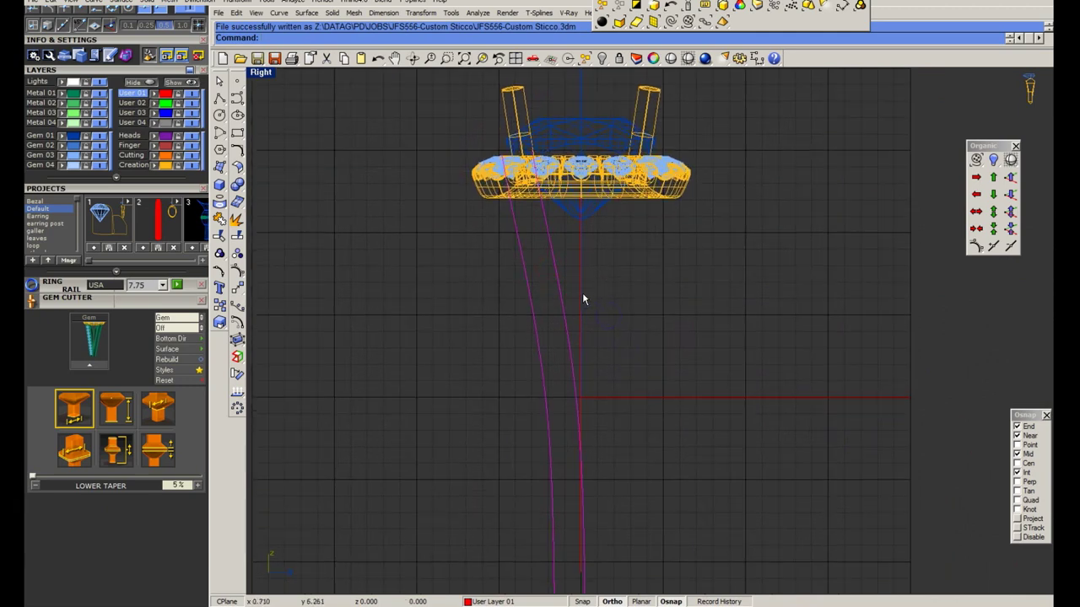
double_click(262, 74)
left_click(431, 469)
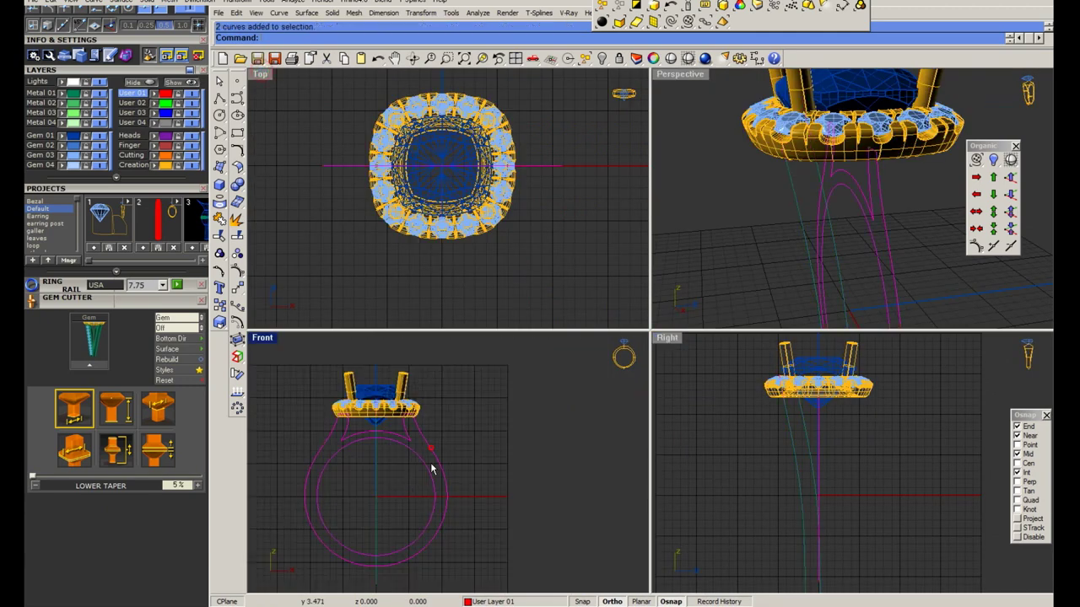
left_click(239, 203)
left_click(47, 93)
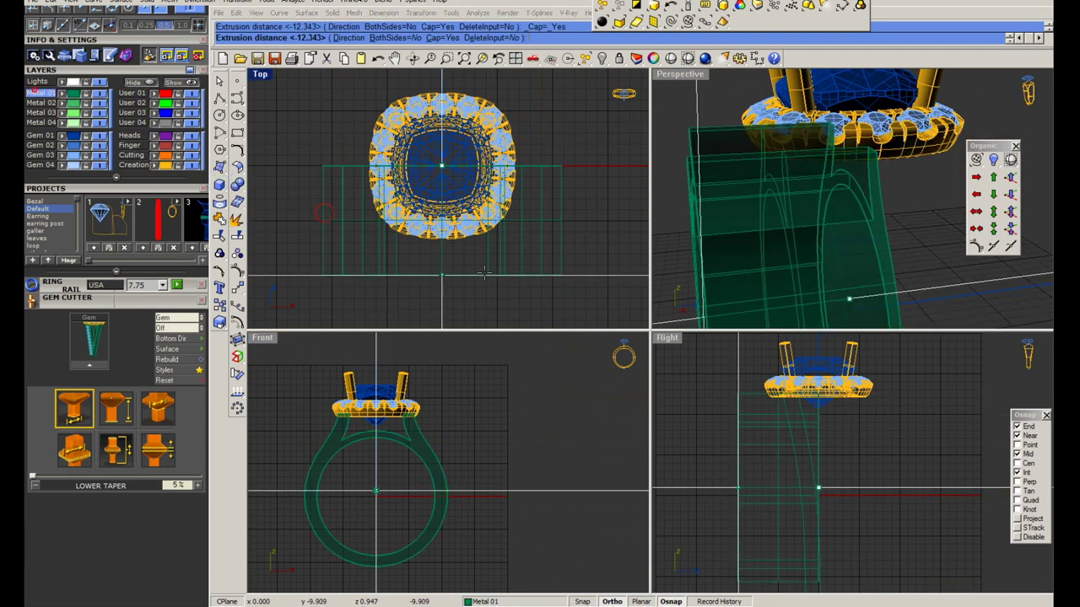
type("b")
left_click(818, 487)
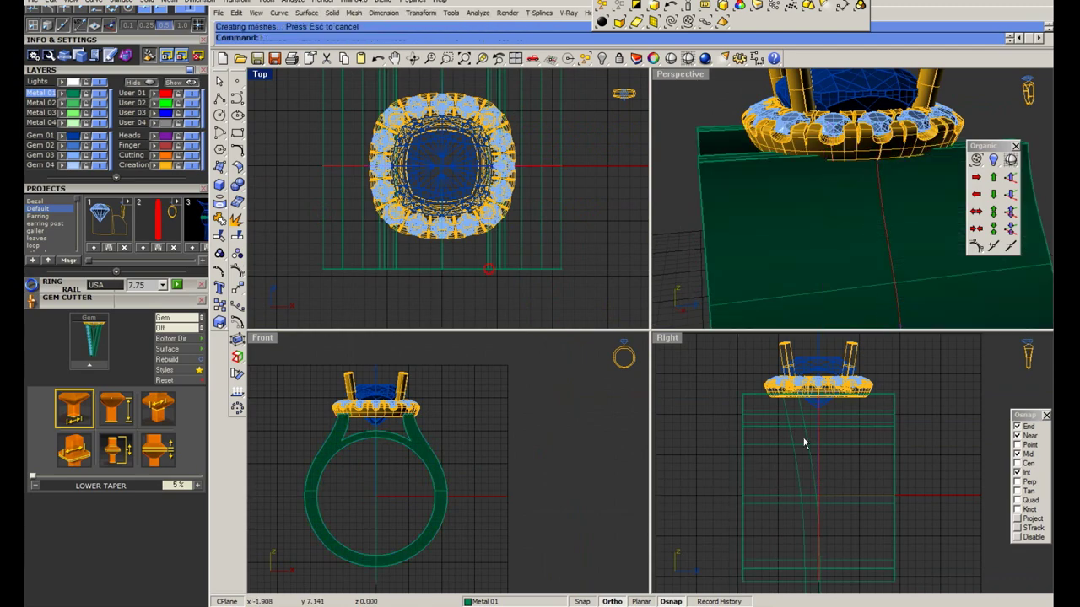
left_click(771, 445)
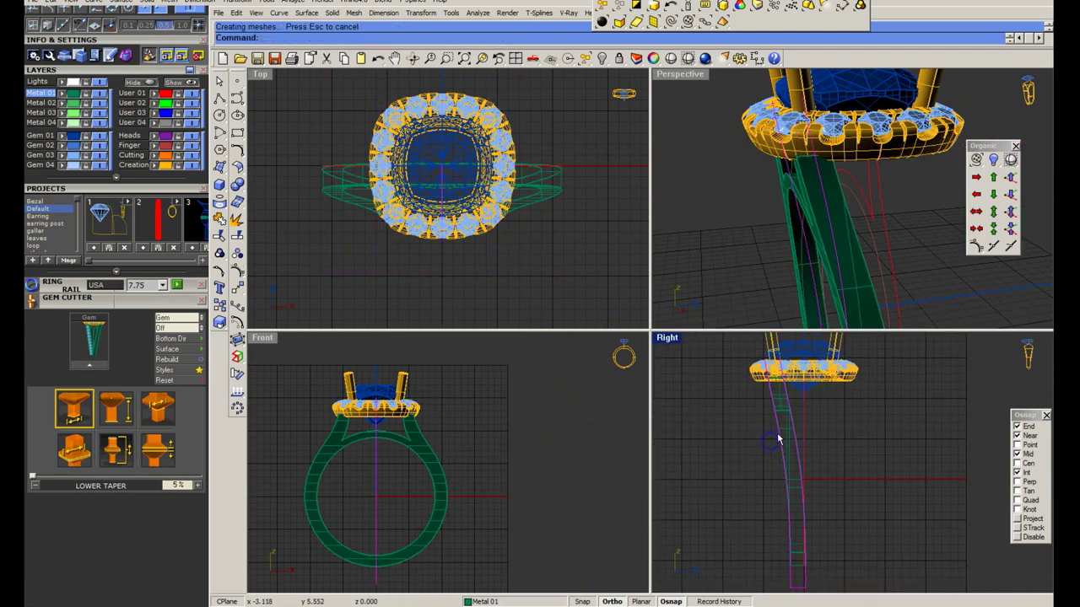
scroll(704, 86, "up", 2)
double_click(680, 75)
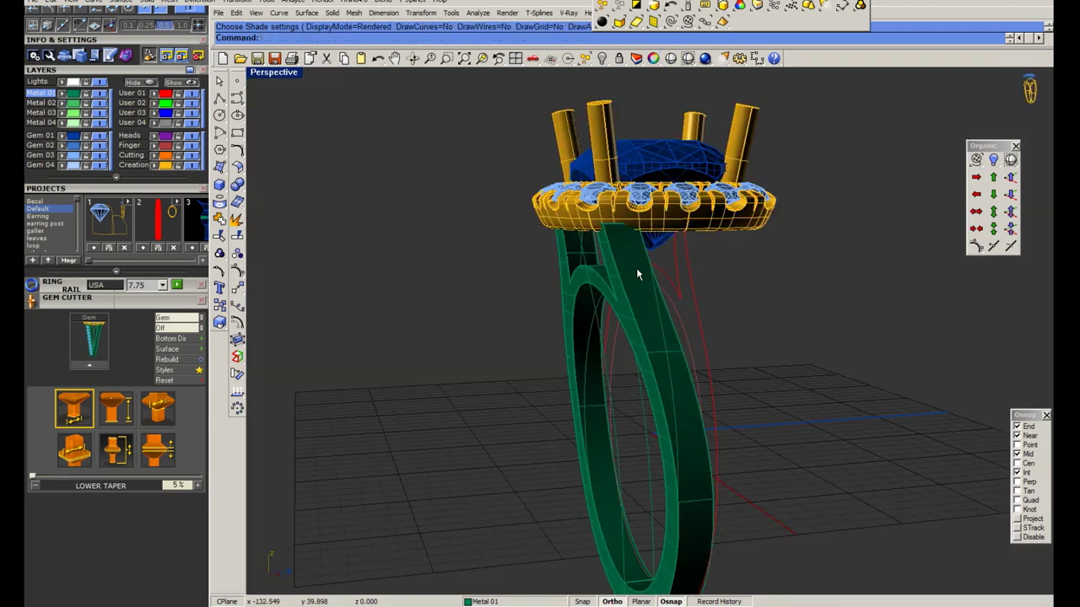
right_click_drag(637, 274, 629, 295)
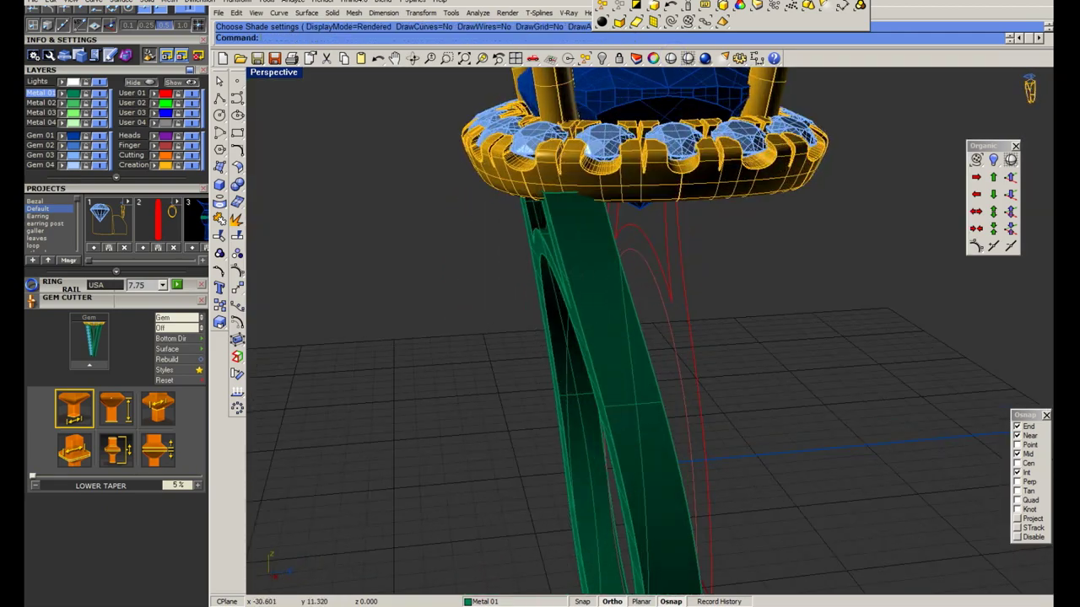
right_click_drag(630, 295, 765, 296)
key("ctrl+z")
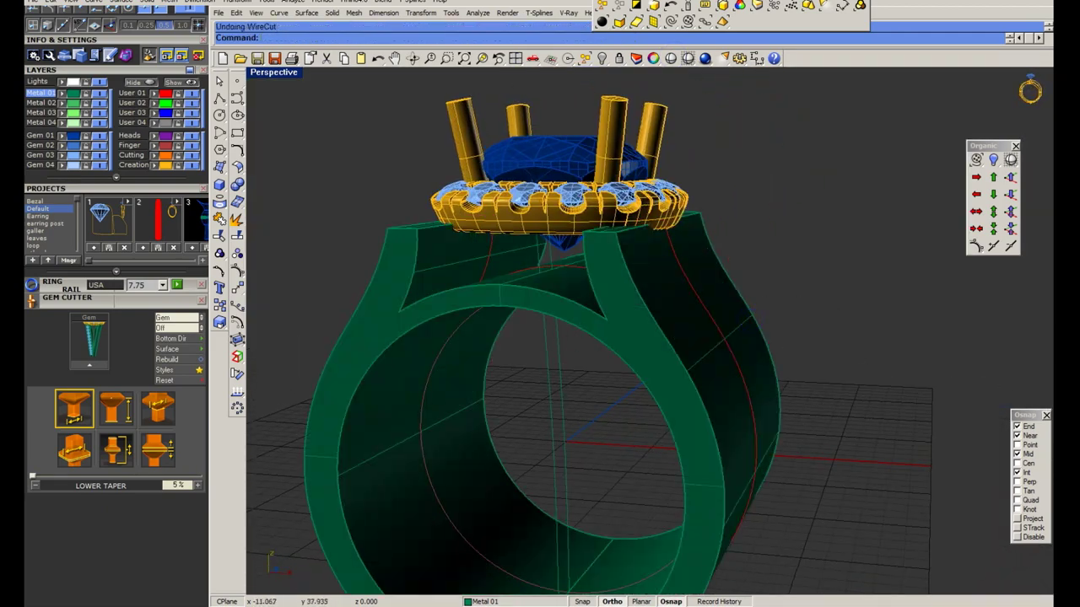
left_click(751, 303)
key("Delete")
double_click(274, 73)
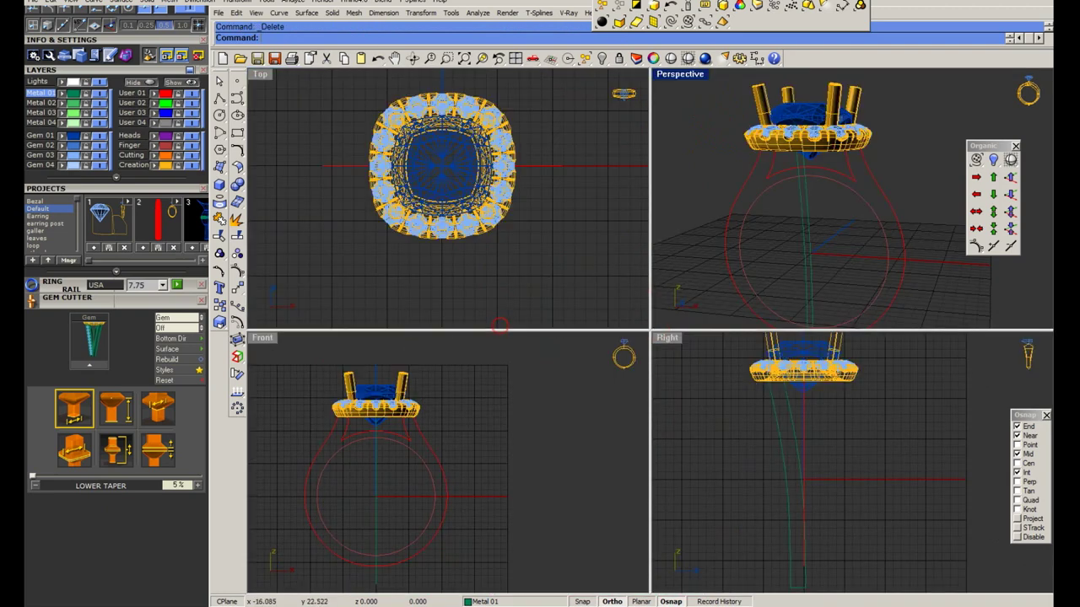
Round the corner between two shank curves in the enlarged Front view and save.
double_click(262, 340)
left_click(237, 149)
left_click(288, 162)
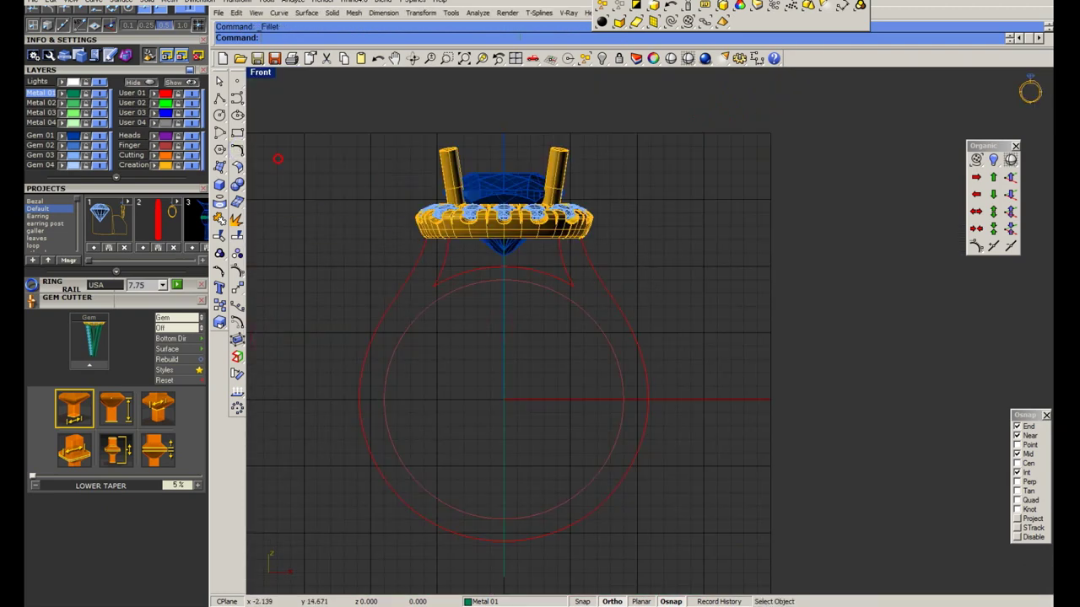
scroll(548, 253, "up", 3)
left_click(582, 319)
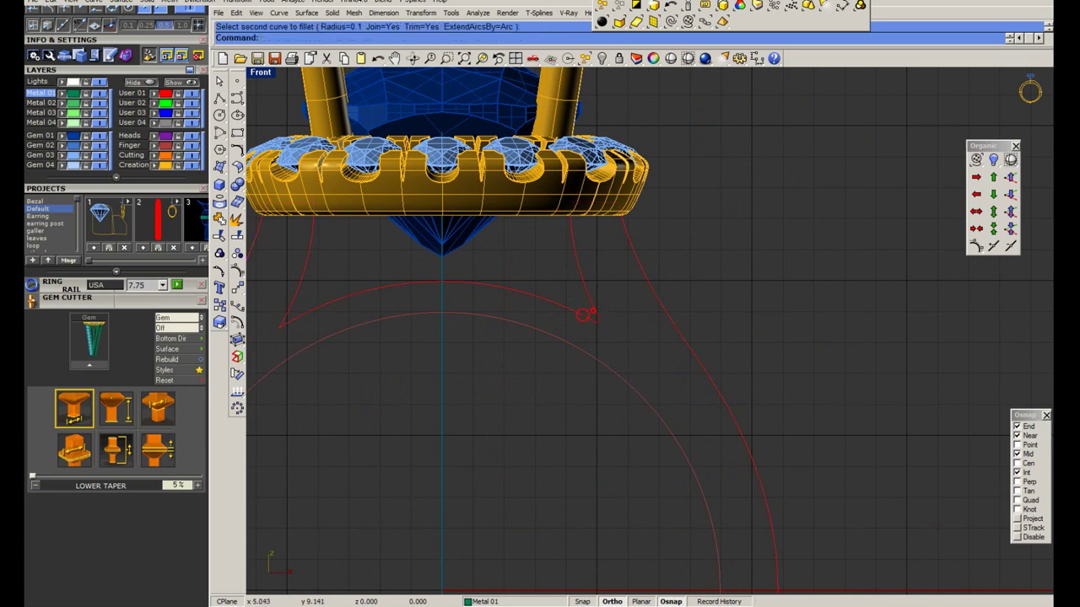
scroll(373, 312, "down", 2)
scroll(371, 307, "down", 2)
left_click(600, 341)
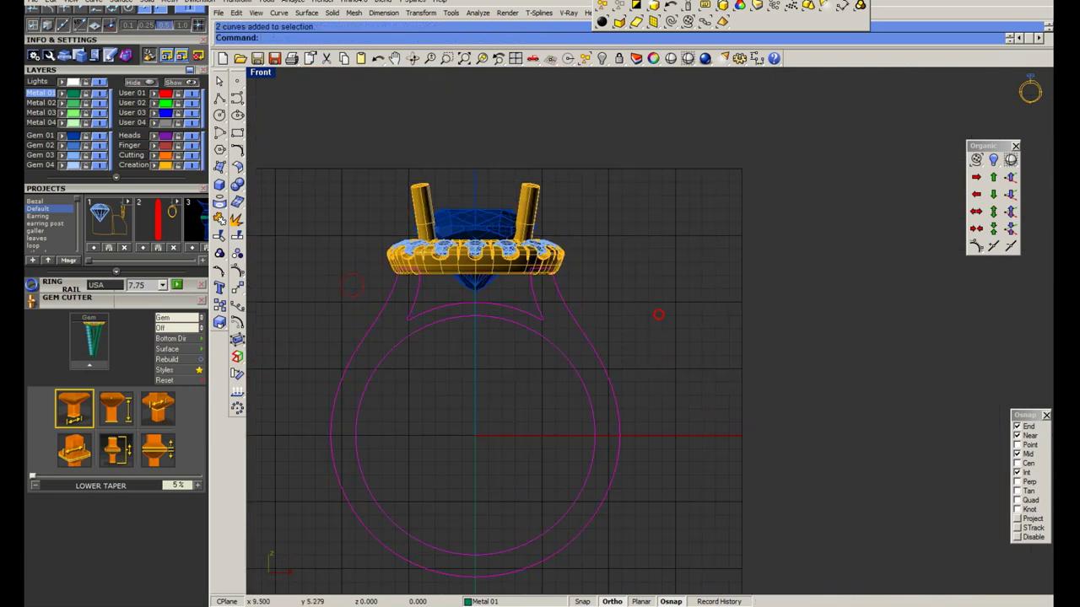
key("ctrl+s")
Rebuild the shank solid from the outline, then hide the profile curves.
double_click(261, 73)
left_click(219, 184)
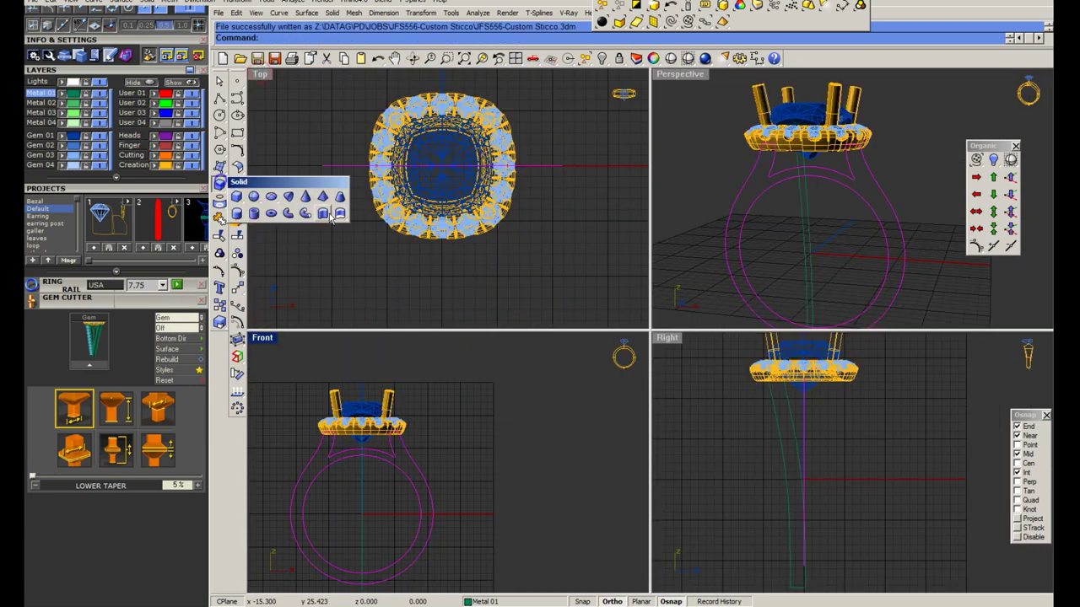
left_click(326, 215)
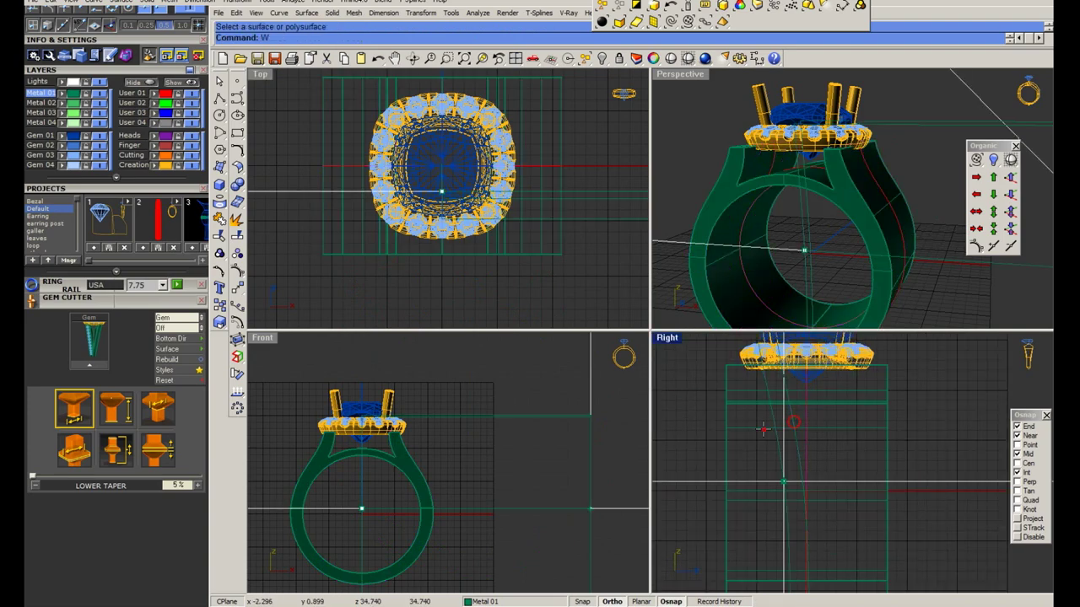
scroll(776, 444, "up", 2)
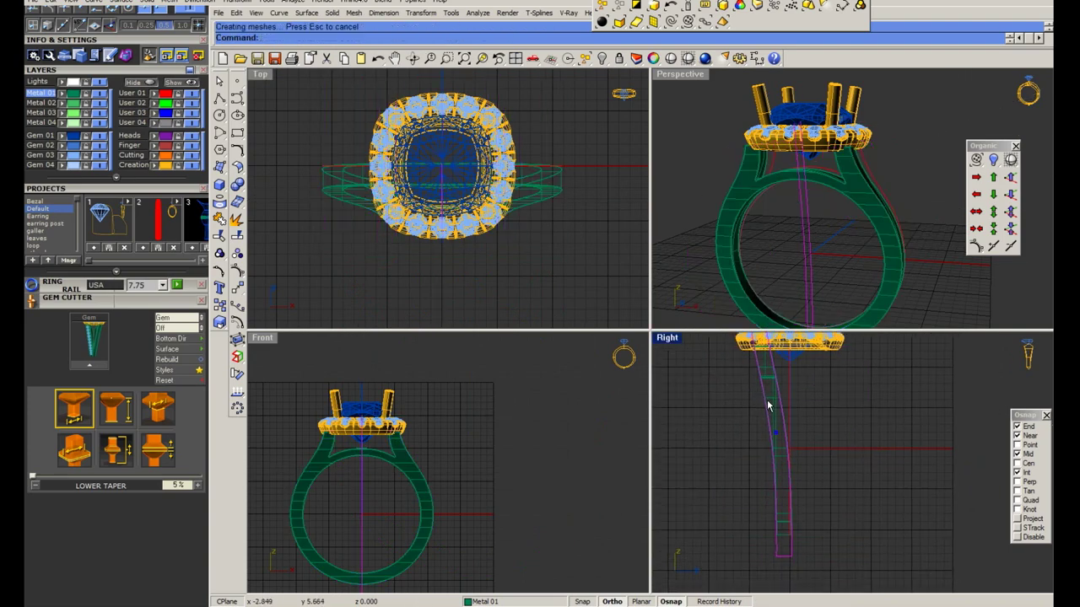
type("hide")
key("Return")
Orbit the Perspective view around the shank and select the new shank solid.
scroll(795, 429, "up", 3)
scroll(862, 227, "up", 2)
right_click_drag(835, 193, 877, 193)
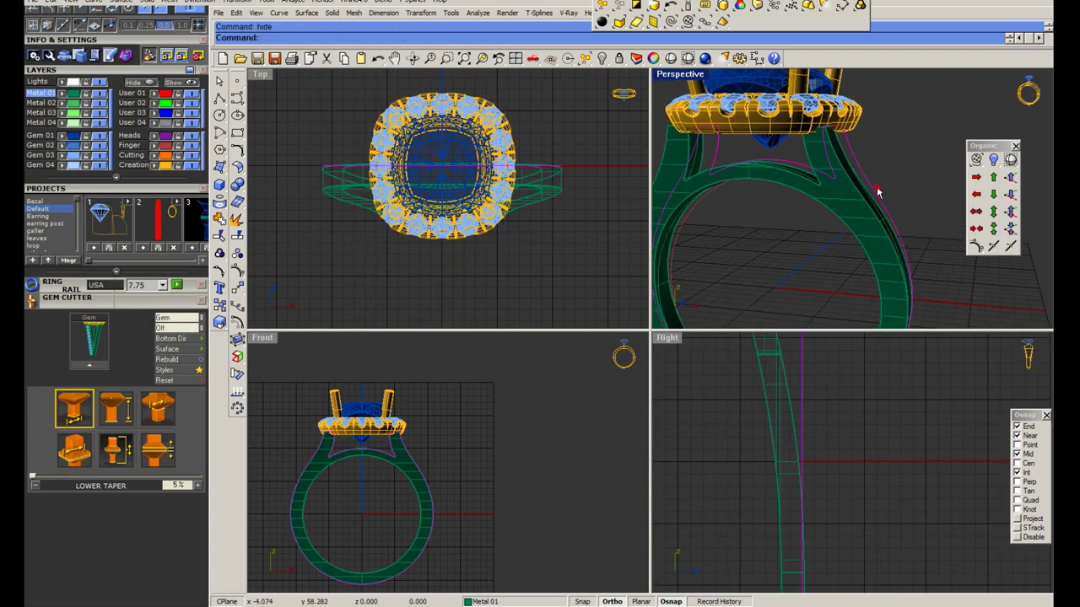
type("h")
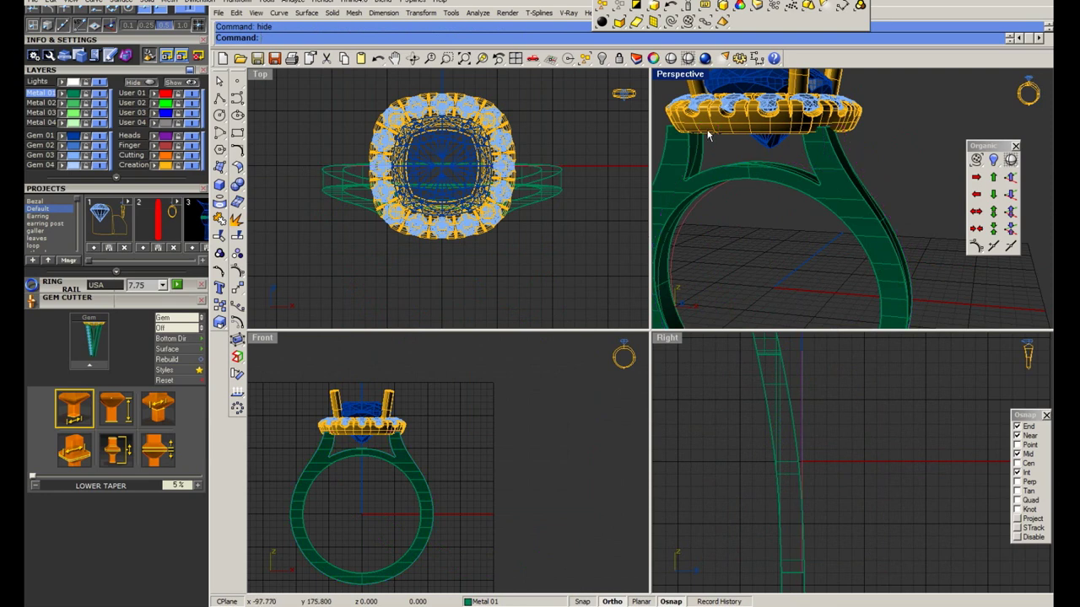
left_click(808, 185)
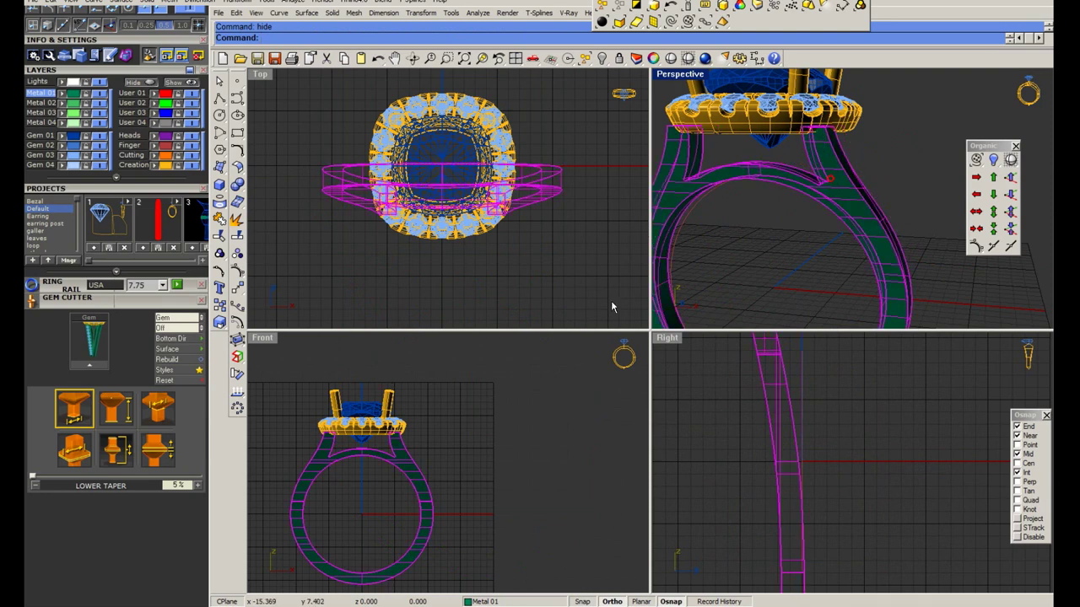
scroll(363, 443, "up", 3)
scroll(402, 436, "up", 2)
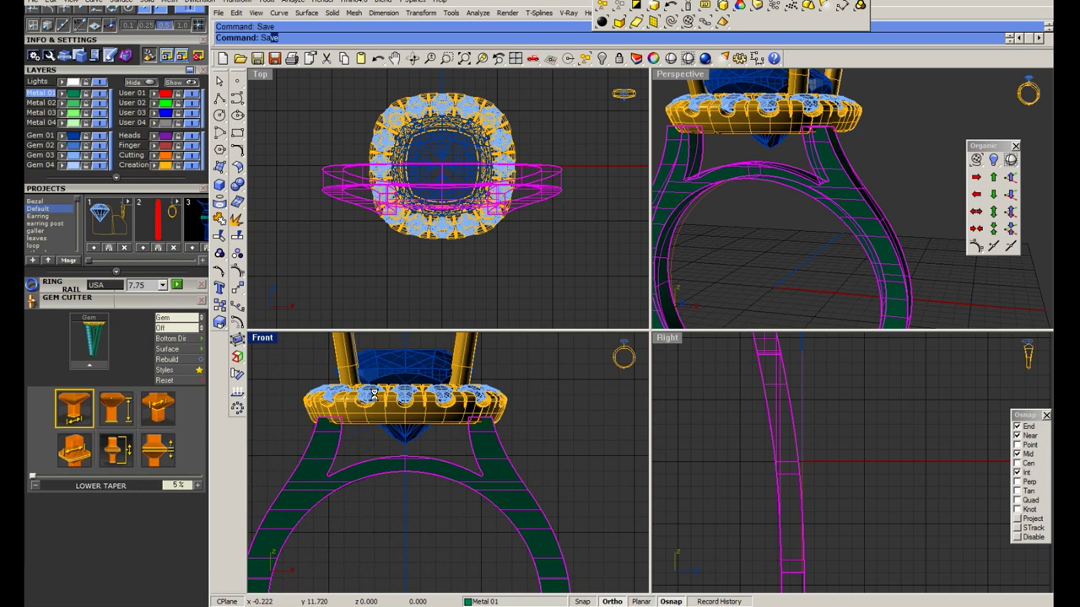
Trial a 4-point-Y cage on the shank, scale its shoulder points inward, then undo it.
left_click(237, 339)
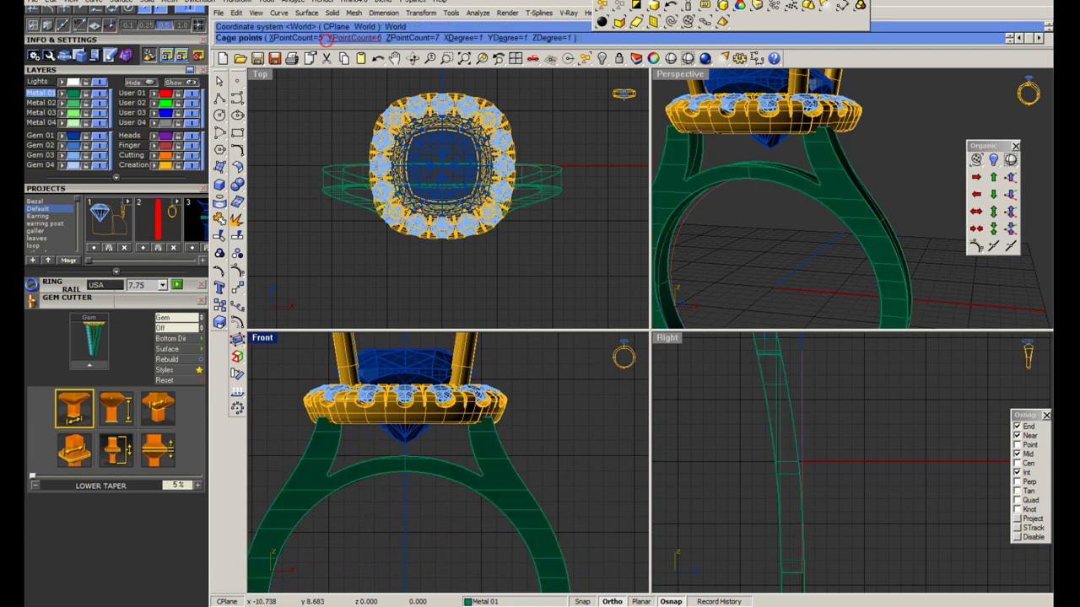
left_click(354, 38)
type("4")
key("Return")
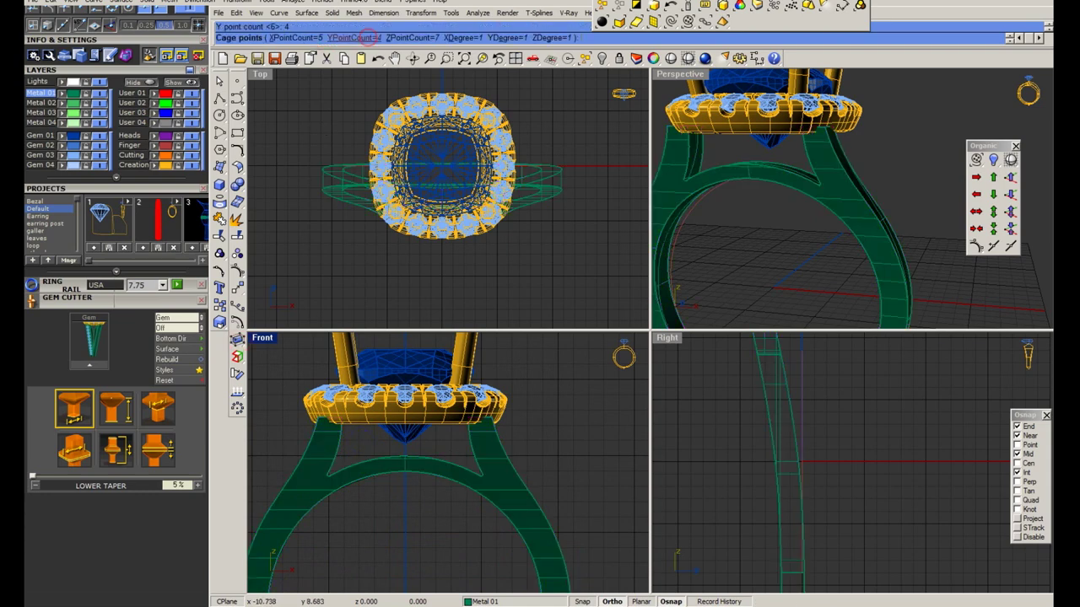
left_click(402, 38)
type("6")
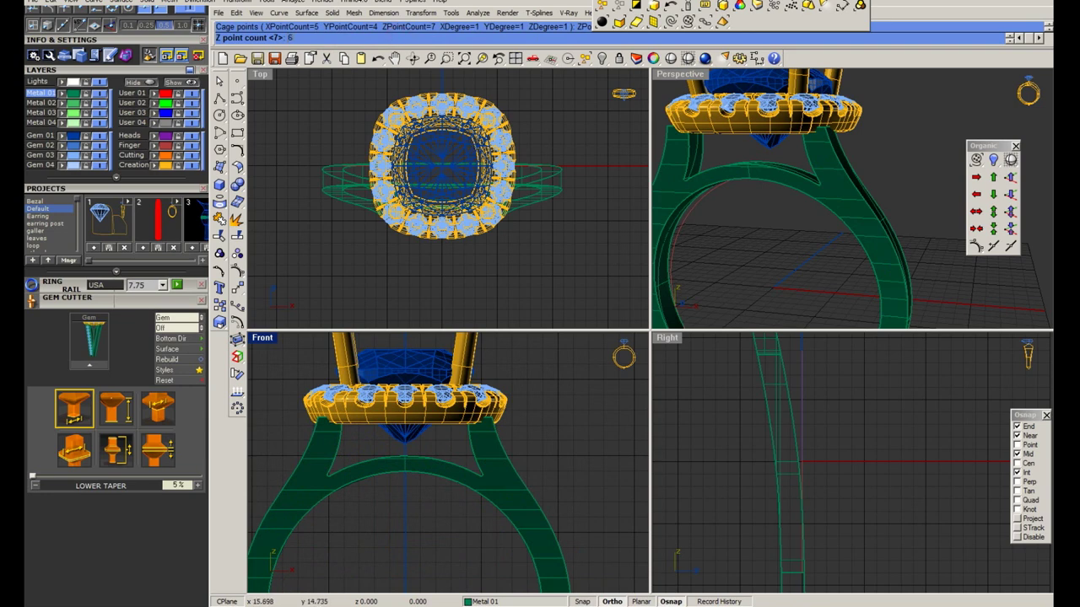
key("Return")
scroll(759, 439, "down", 3)
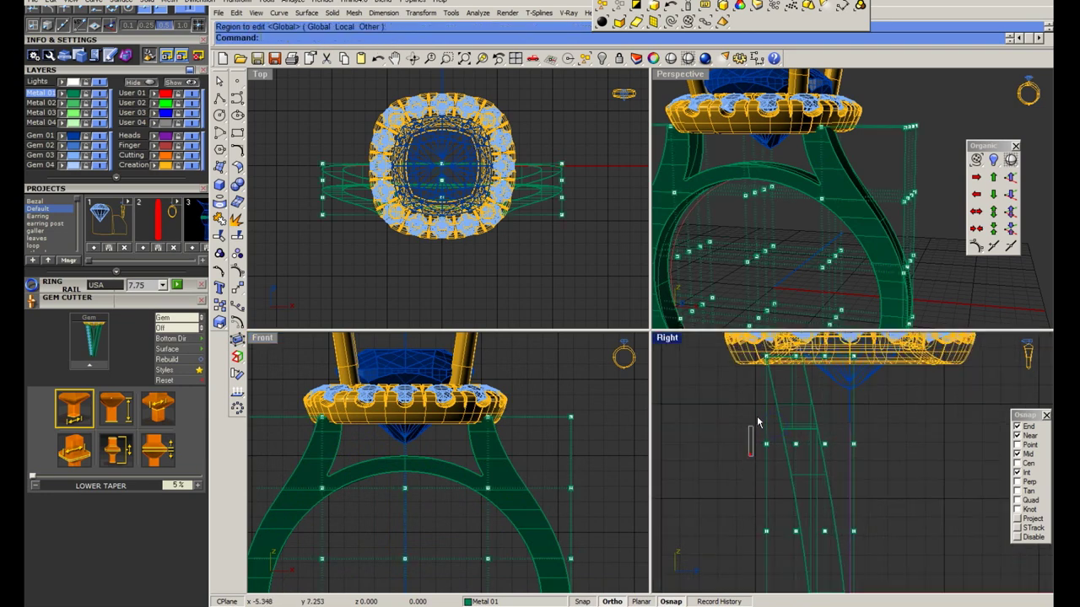
left_click_drag(774, 378, 770, 357)
type("scale1d")
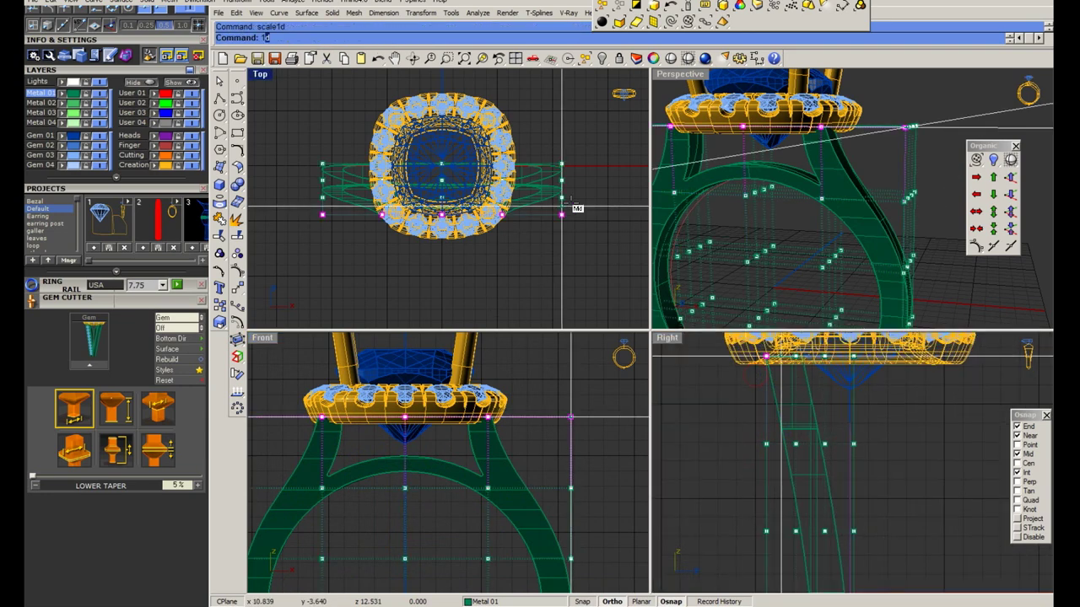
left_click(441, 180)
left_click(561, 179)
left_click(622, 209)
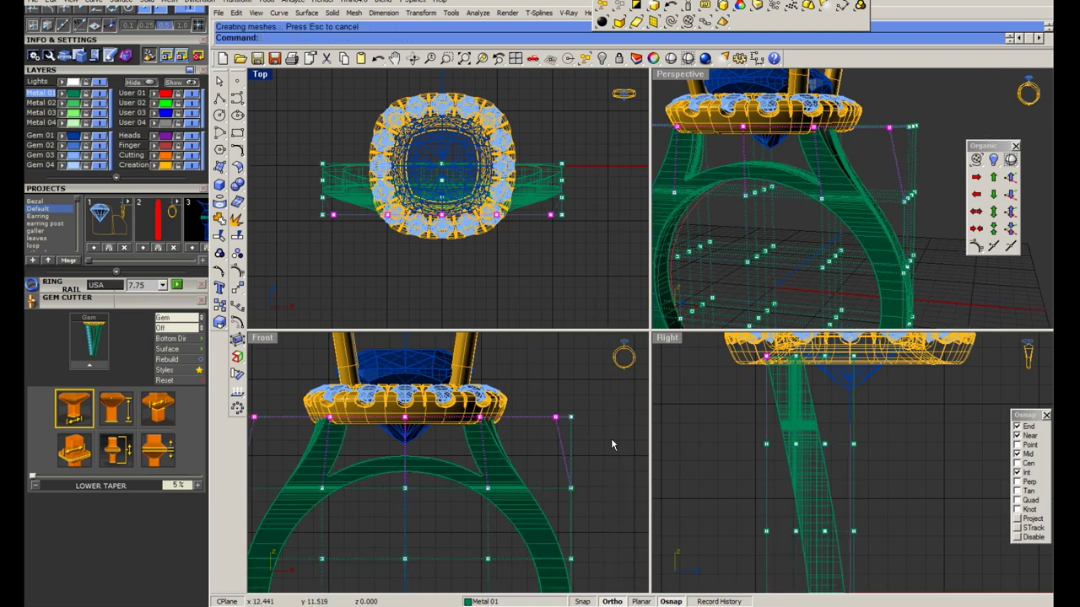
key("ctrl+z")
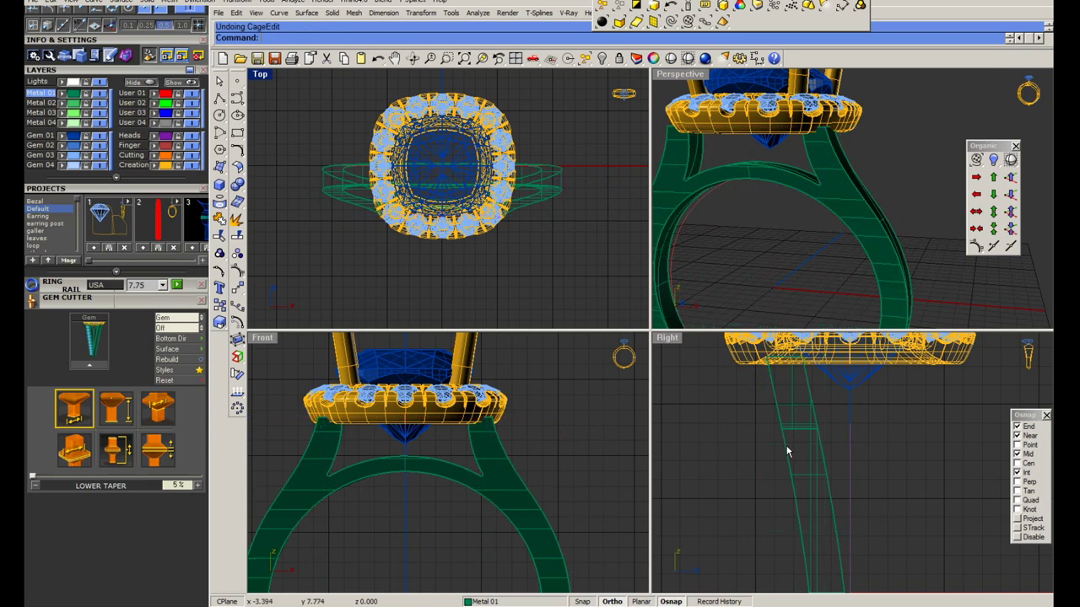
Build a new degree-3 control cage around the shank solid.
left_click(238, 339)
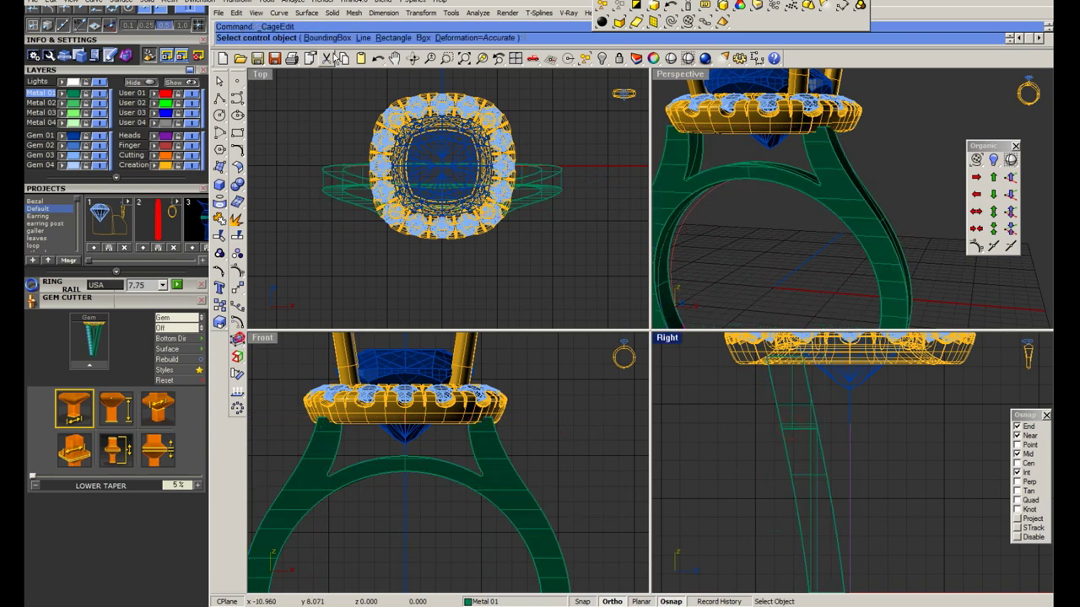
left_click(463, 38)
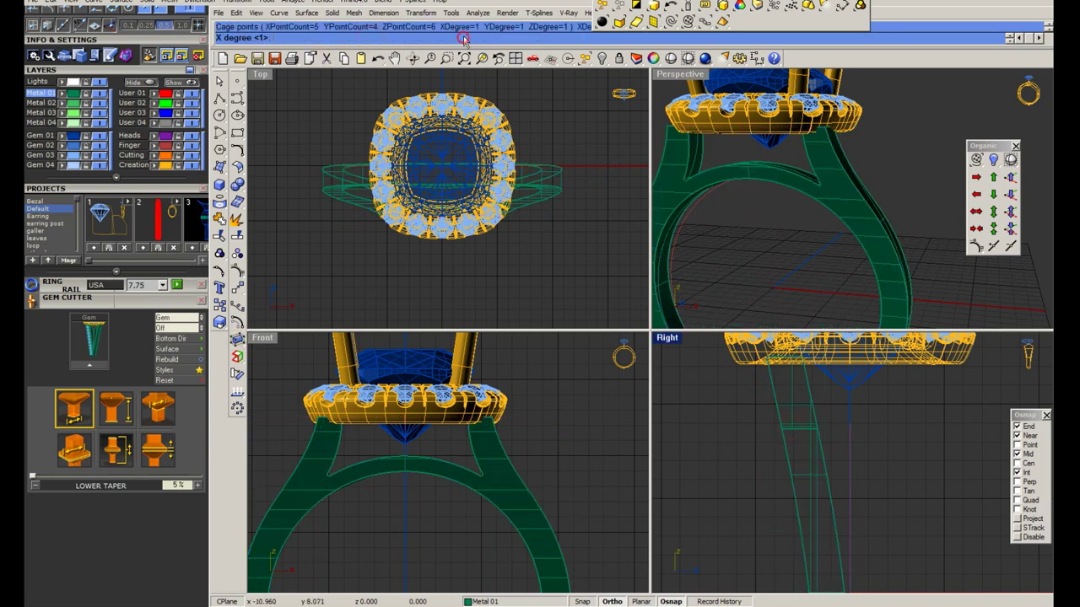
type("3")
key("Return")
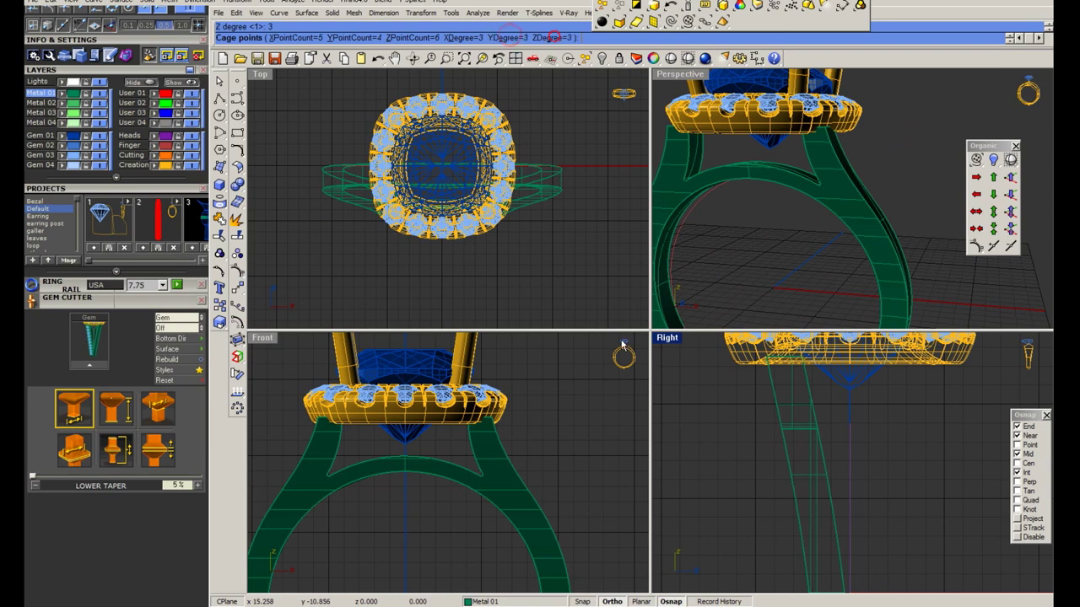
key("Return")
left_click(753, 385)
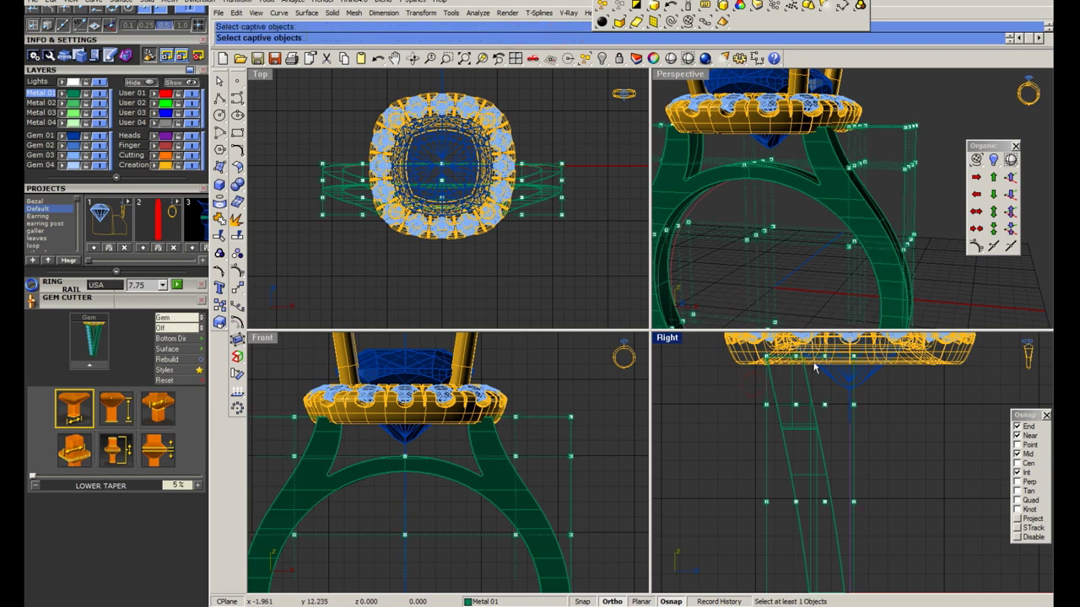
key("Return")
Scale the top row of cage points inward and orbit the enlarged perspective to inspect.
left_click_drag(815, 367, 746, 379)
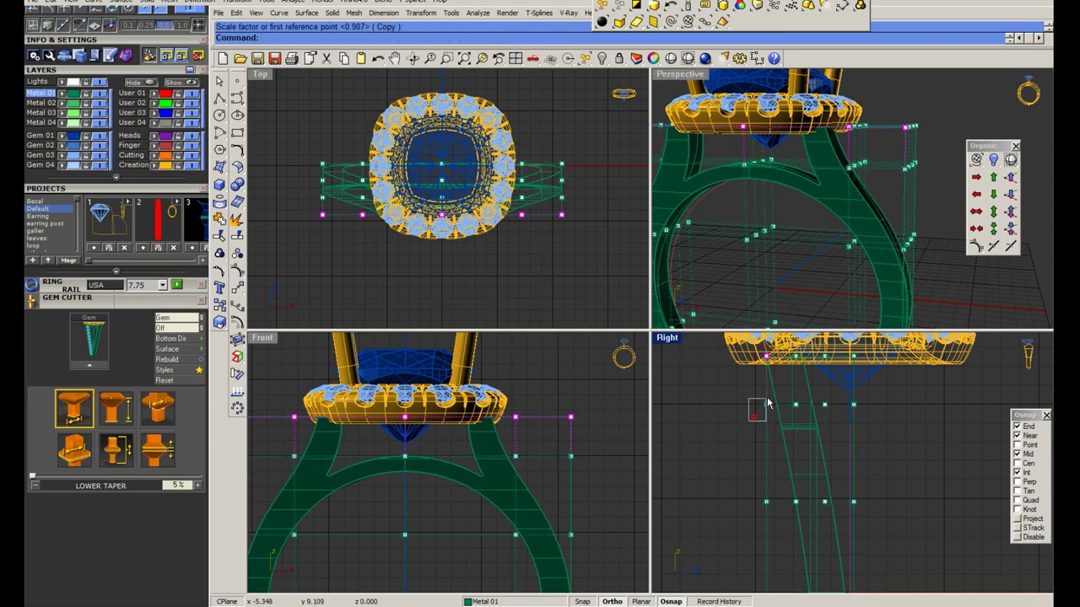
left_click(605, 165)
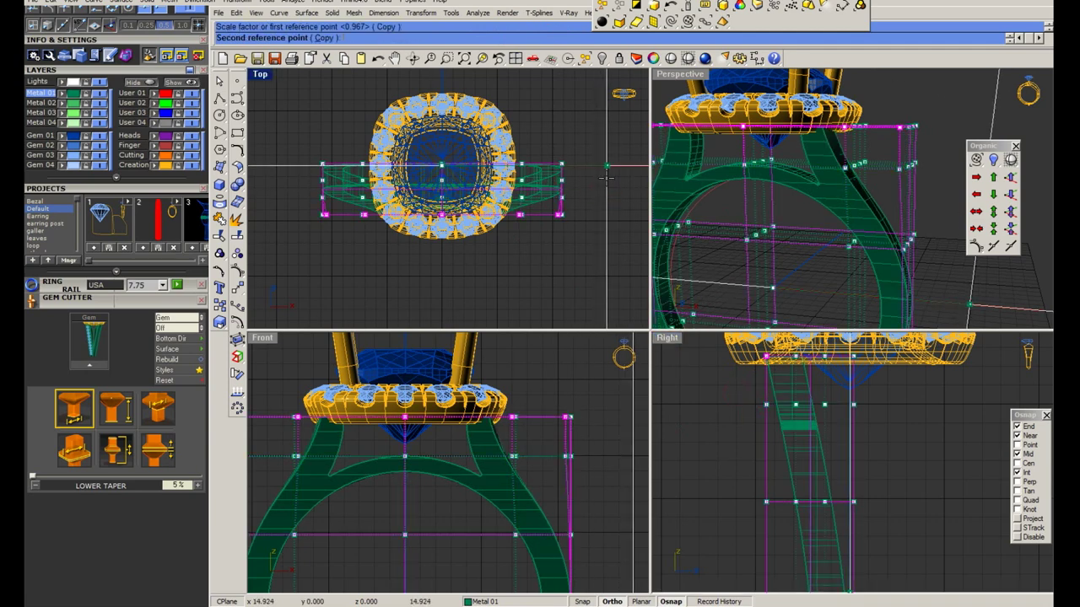
left_click(604, 176)
mouse_move(827, 168)
right_mouse_down()
mouse_move(791, 143)
mouse_move(540, 299)
right_mouse_up()
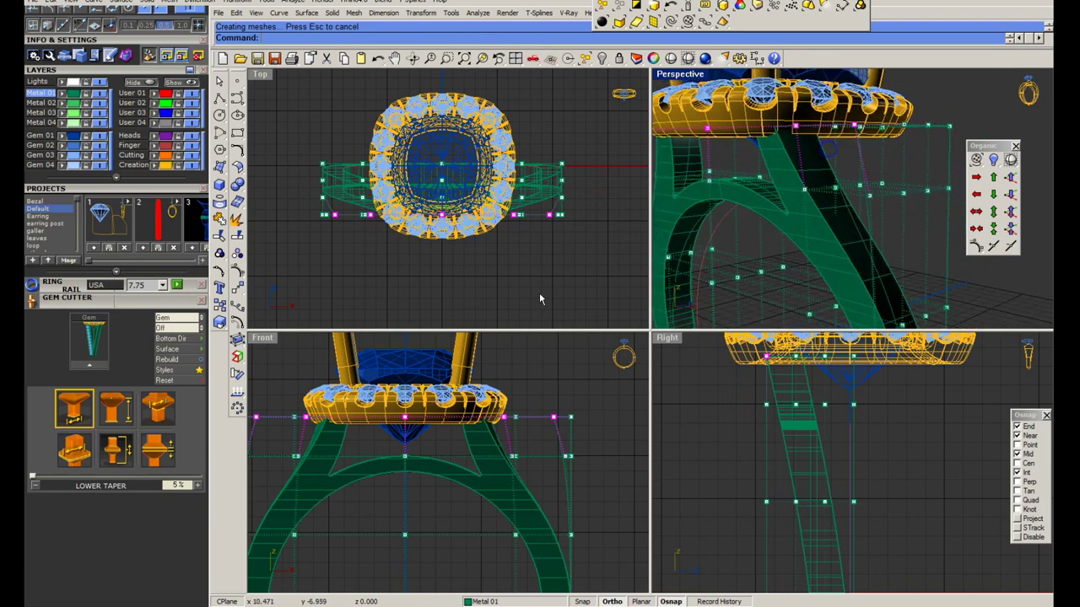
double_click(685, 77)
mouse_move(560, 211)
right_mouse_down()
mouse_move(590, 241)
mouse_move(565, 261)
right_mouse_up()
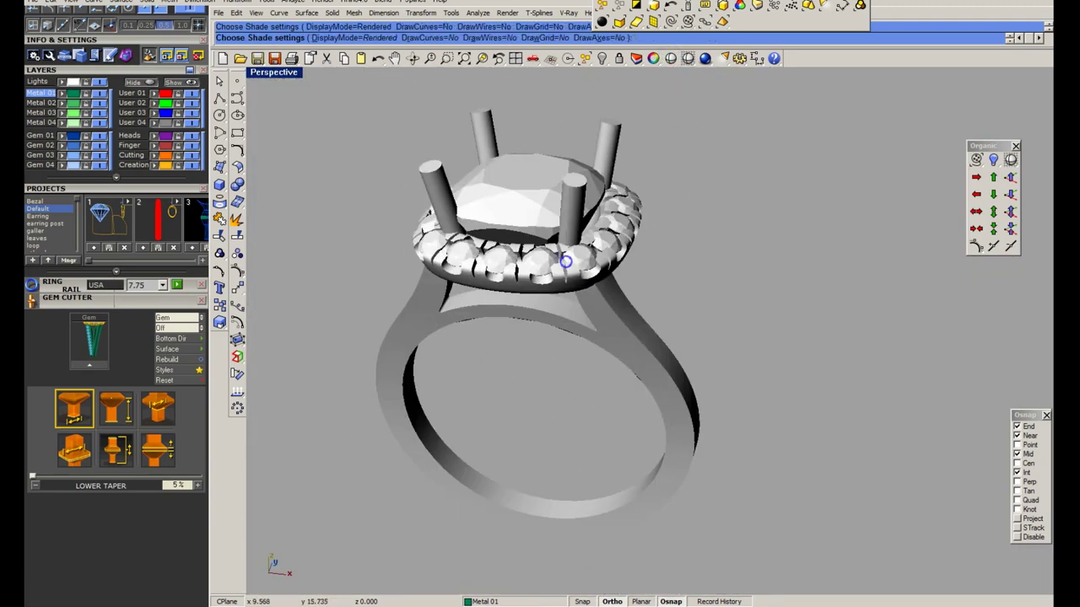
Switch back to wireframe and delete the leftover control cage.
key("ctrl+alt+s")
left_click(807, 321)
key("Delete")
Orbit the view to check the shank edge-on and save the ring model.
mouse_move(807, 320)
right_mouse_down()
mouse_move(603, 335)
mouse_move(621, 430)
right_mouse_up()
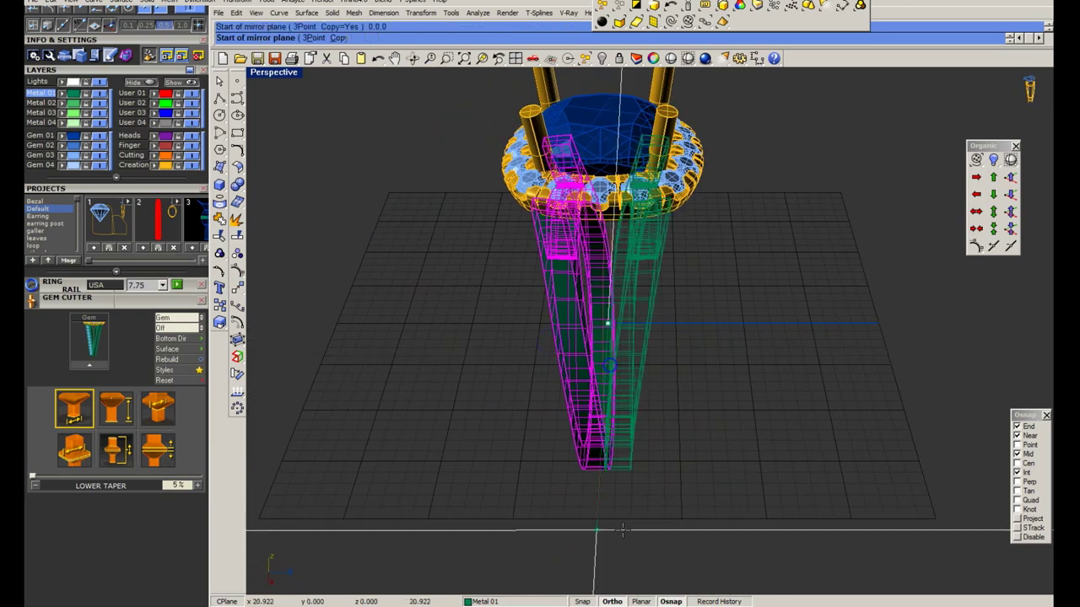
scroll(621, 431, "down", 4)
mouse_move(631, 354)
right_mouse_down()
mouse_move(631, 413)
mouse_move(771, 429)
mouse_move(766, 494)
mouse_move(542, 362)
mouse_move(621, 412)
right_mouse_up()
scroll(622, 412, "up", 3)
key("ctrl+s")
right_click_drag(582, 296, 262, 173)
left_click(237, 187)
Apply a trial 0.2 fillet to a shank edge, then undo it.
left_click(259, 224)
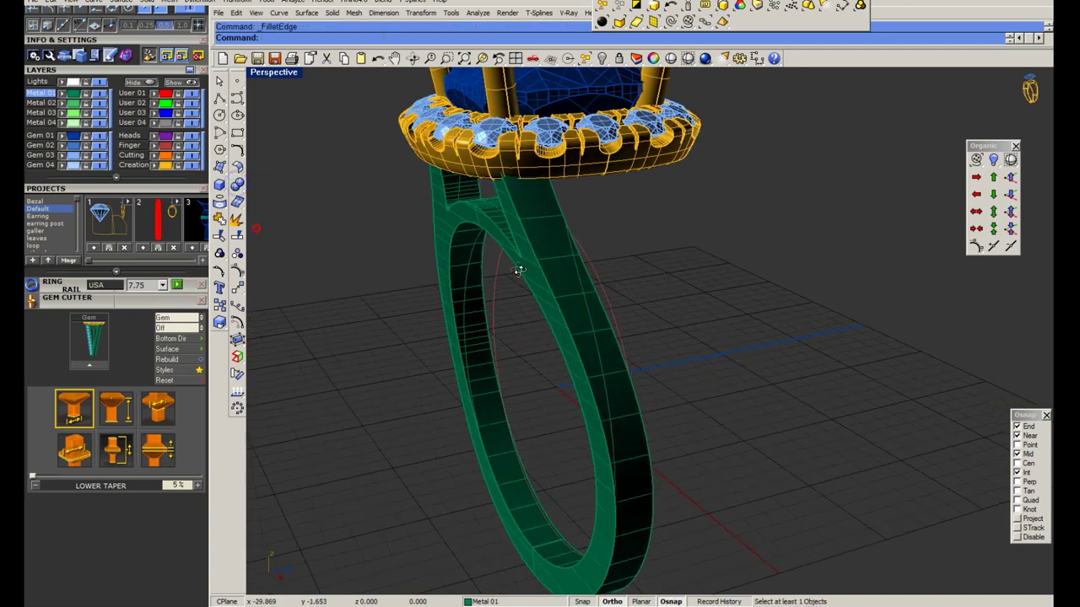
scroll(540, 272, "up", 3)
type("2")
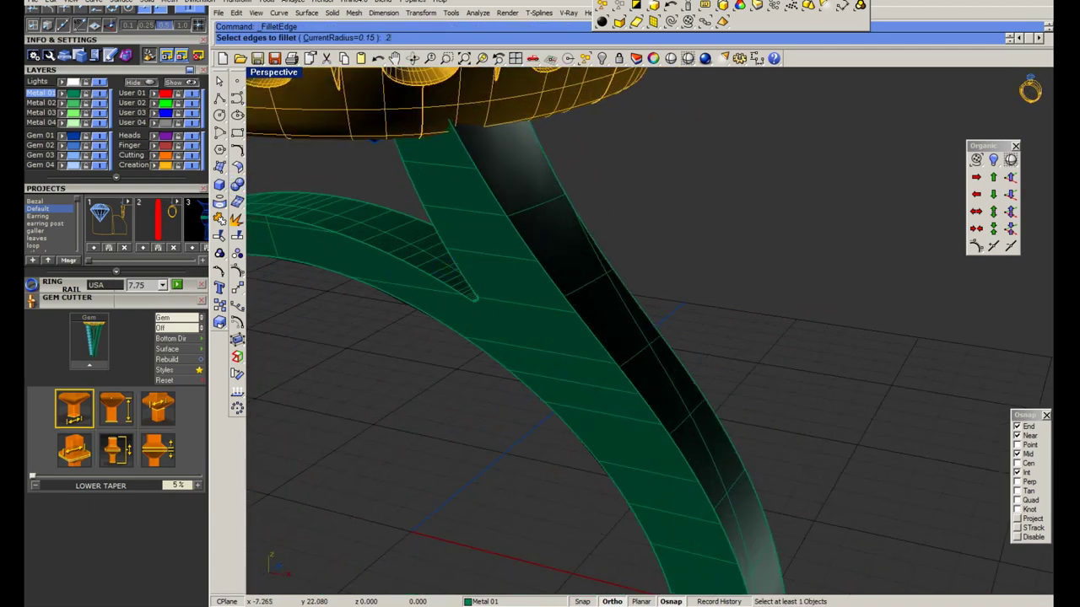
key("Return")
left_click(677, 300)
scroll(595, 306, "down", 3)
scroll(595, 306, "up", 3)
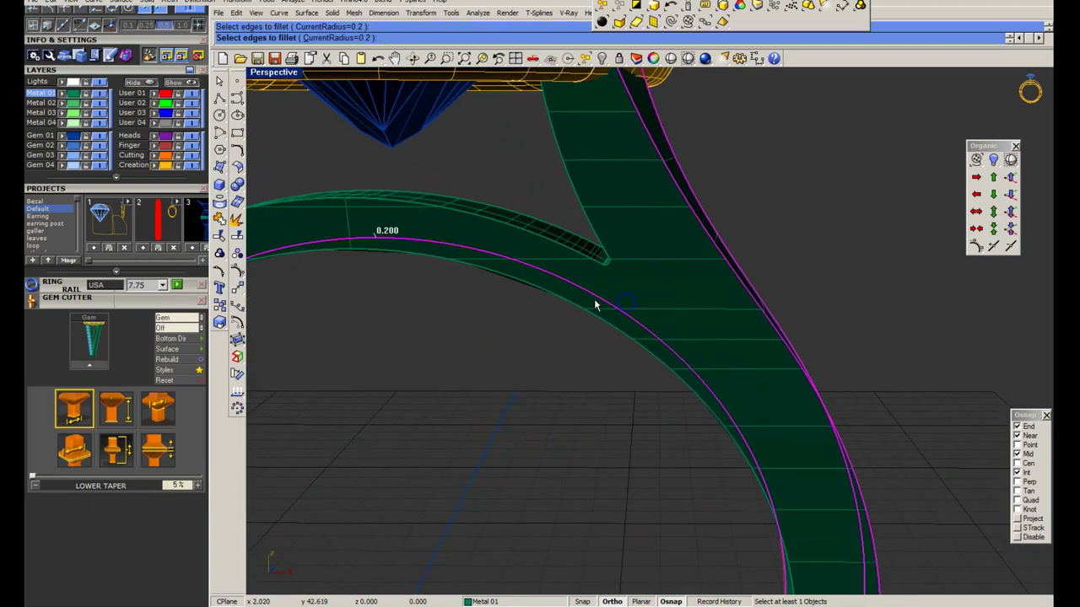
left_click(595, 305)
scroll(582, 307, "down", 2)
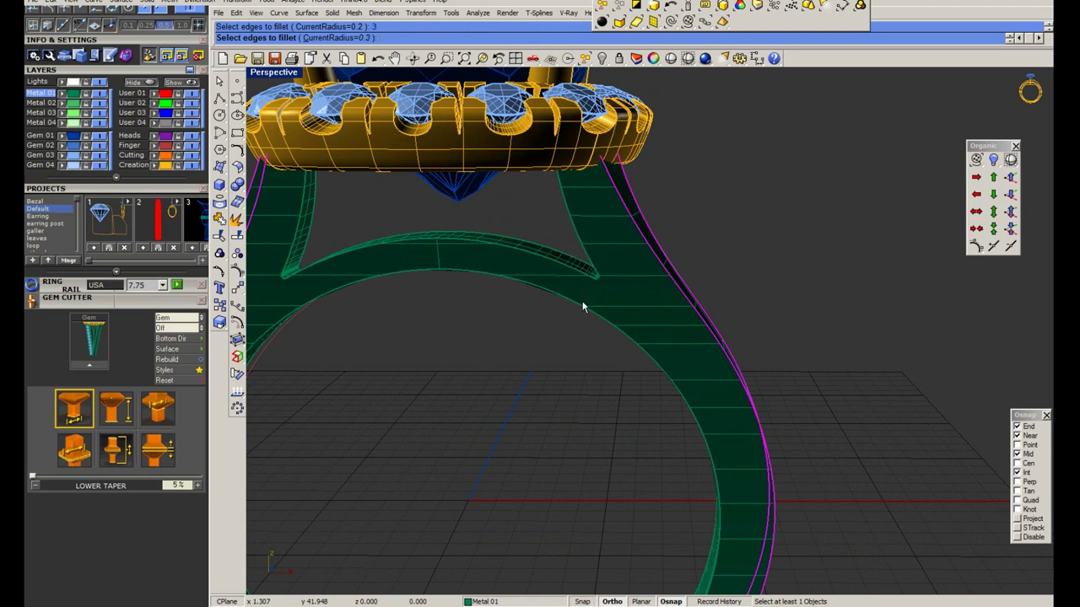
scroll(577, 283, "up", 2)
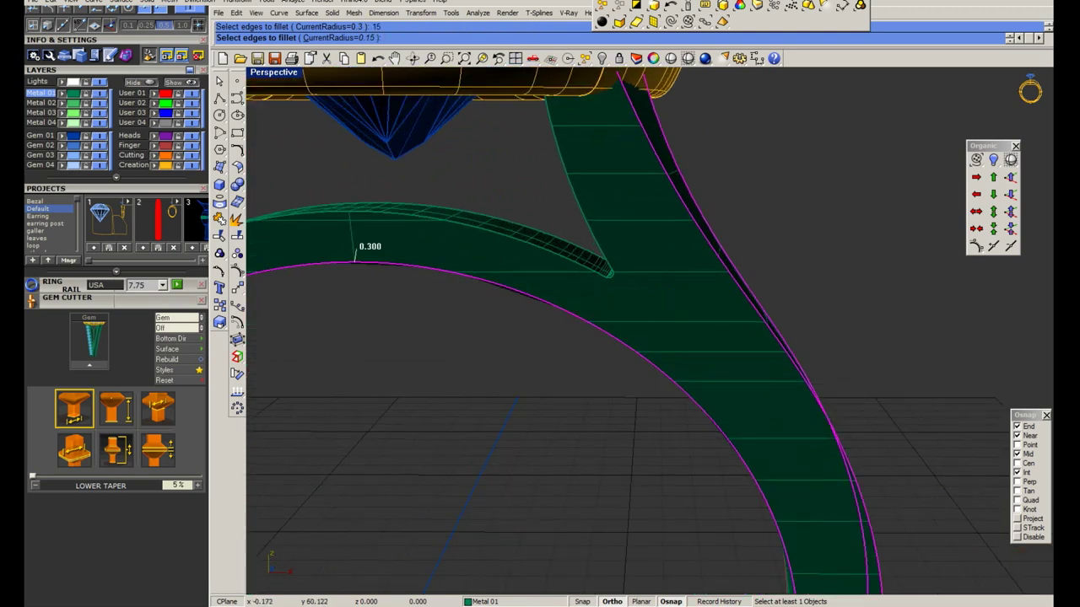
left_click(581, 252)
key("Return")
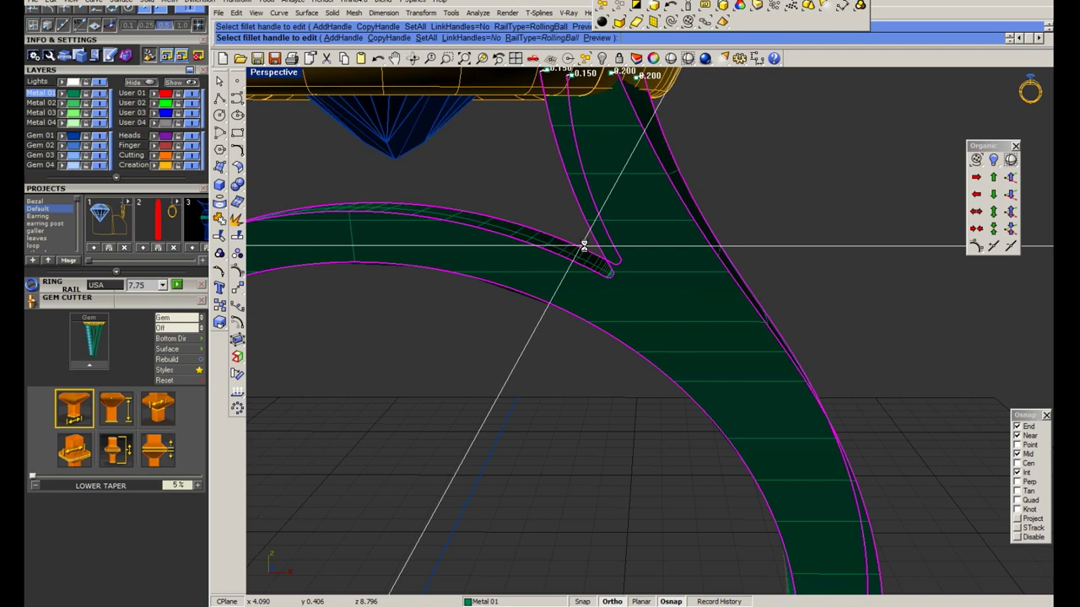
key("Return")
key("ctrl+z")
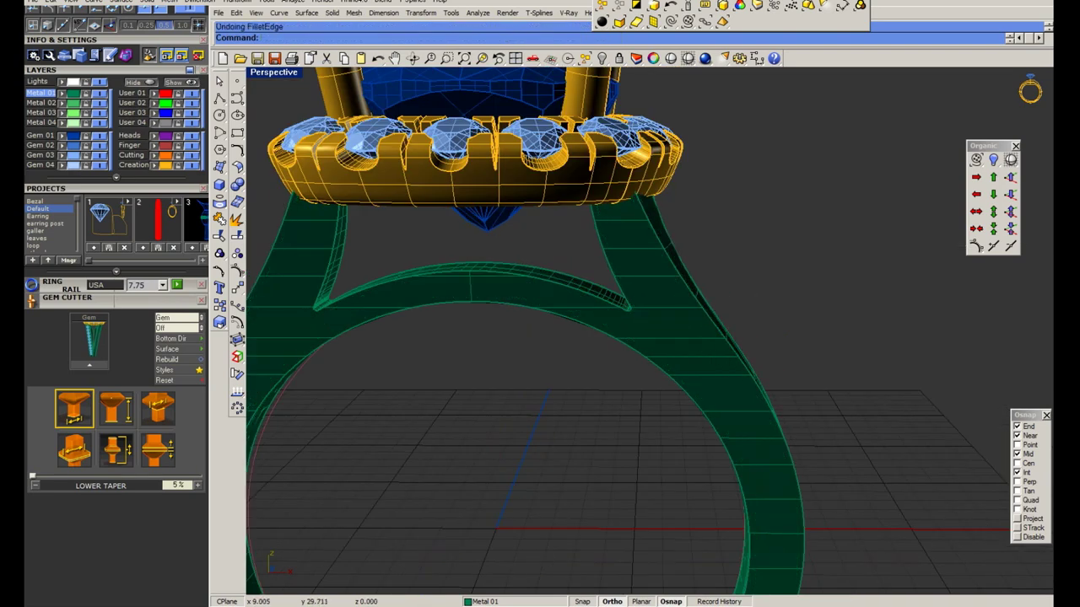
Deselect, save the model, and try then discard a shank face extraction.
key("Escape")
key("ctrl+s")
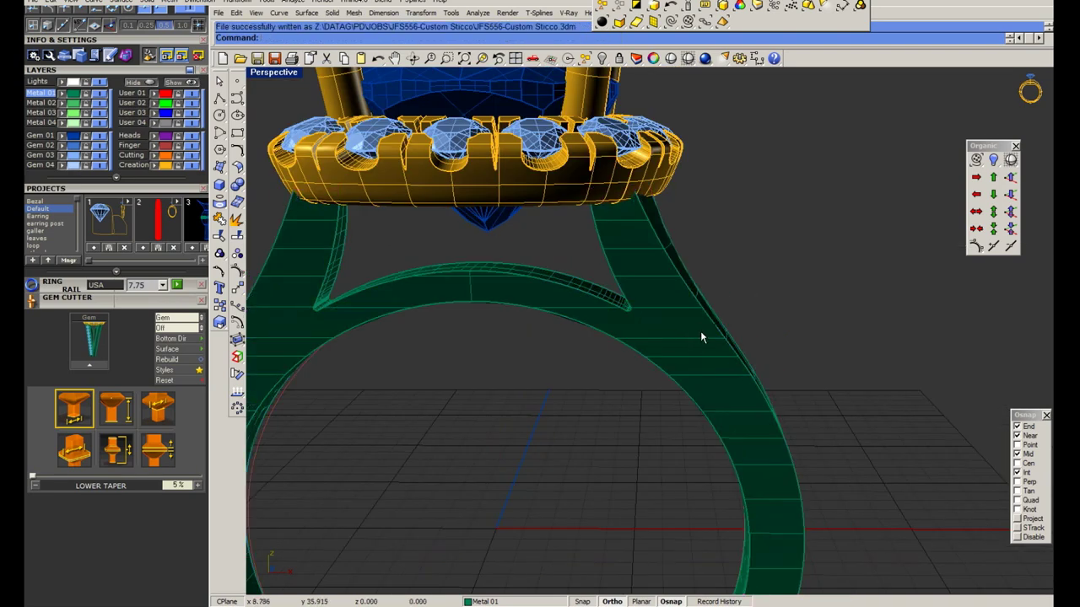
left_click(635, 320)
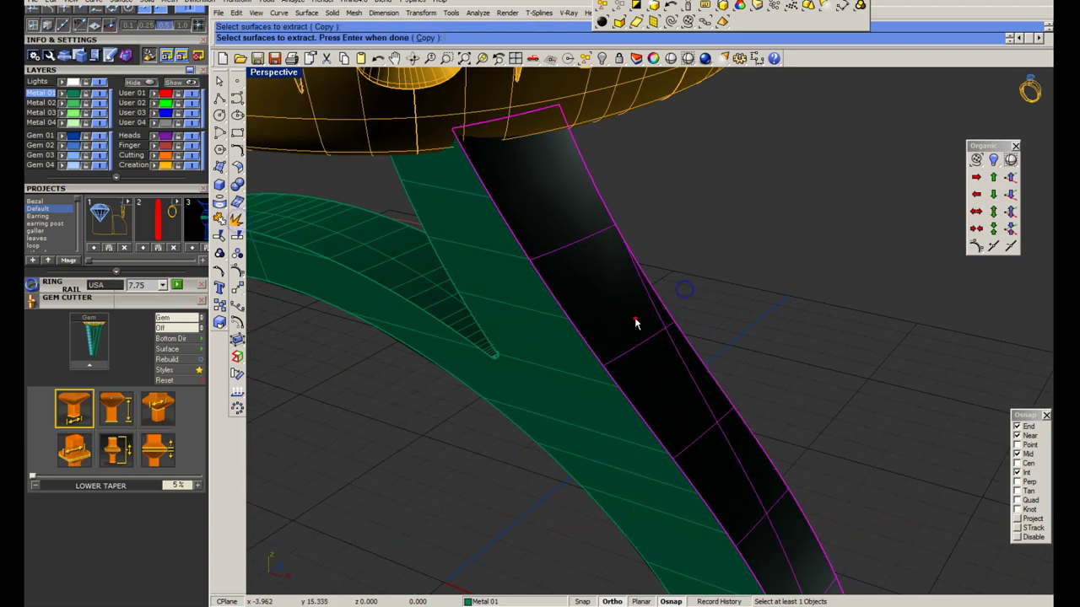
key("ctrl+c")
key("ctrl+v")
key("Escape")
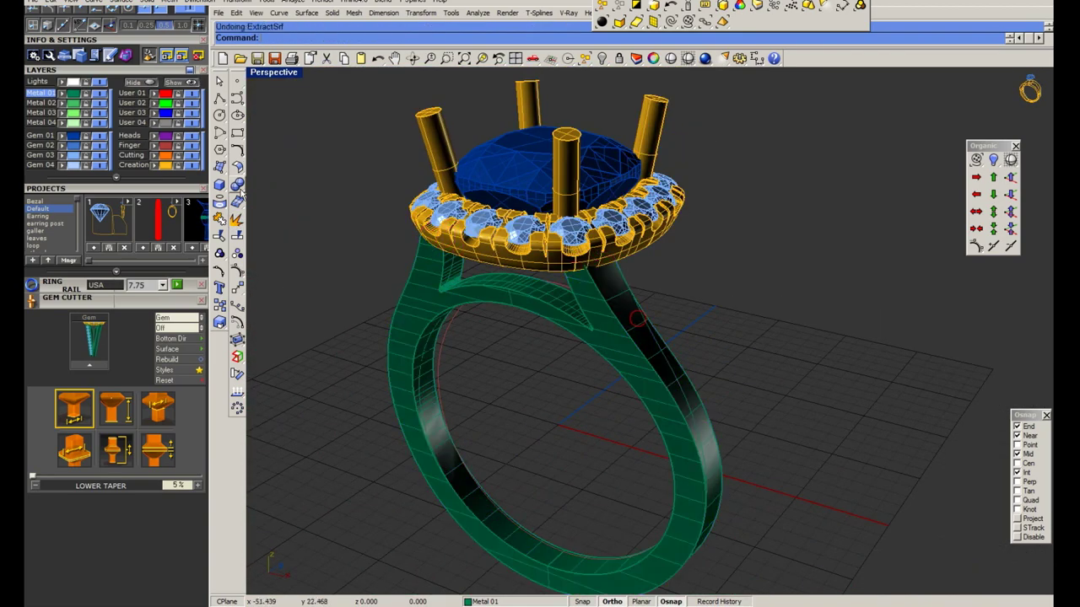
Start a 0.2 fillet on the shank's outer shoulder edge and preview it.
left_click(237, 184)
left_click(256, 233)
scroll(579, 319, "up", 5)
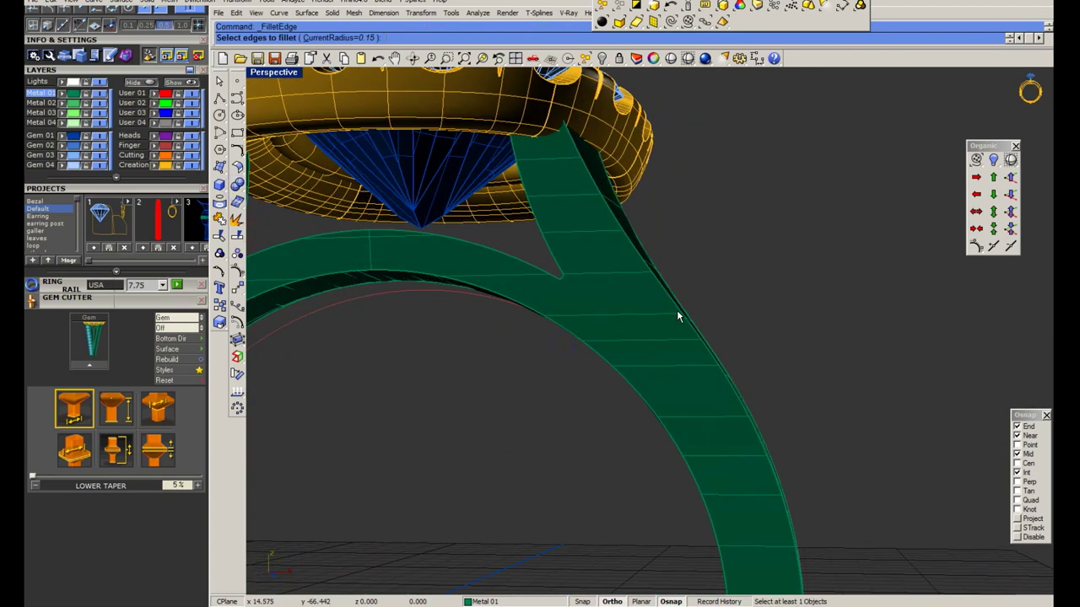
type(".2")
key("Return")
left_click(671, 283)
key("Return")
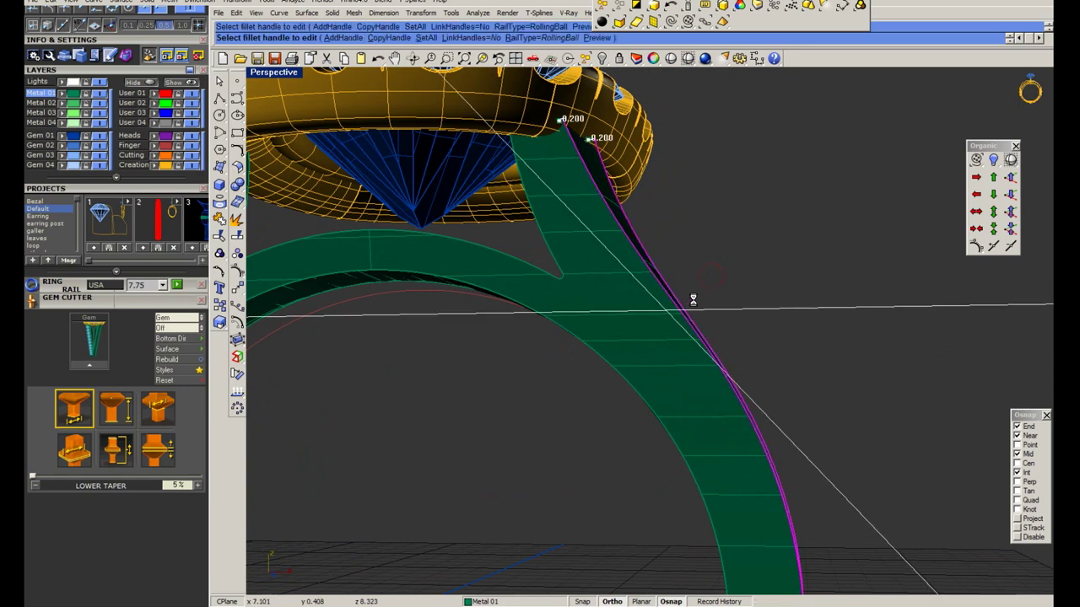
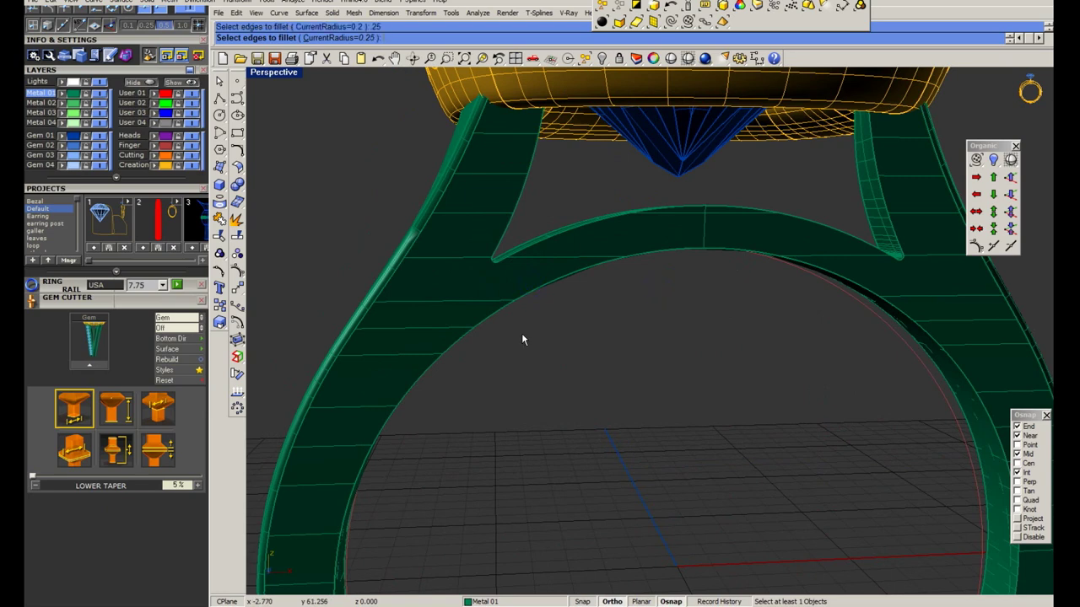
Restore the 0.25 fillet along the shank's inner ring edge.
left_click(482, 295)
key("Return")
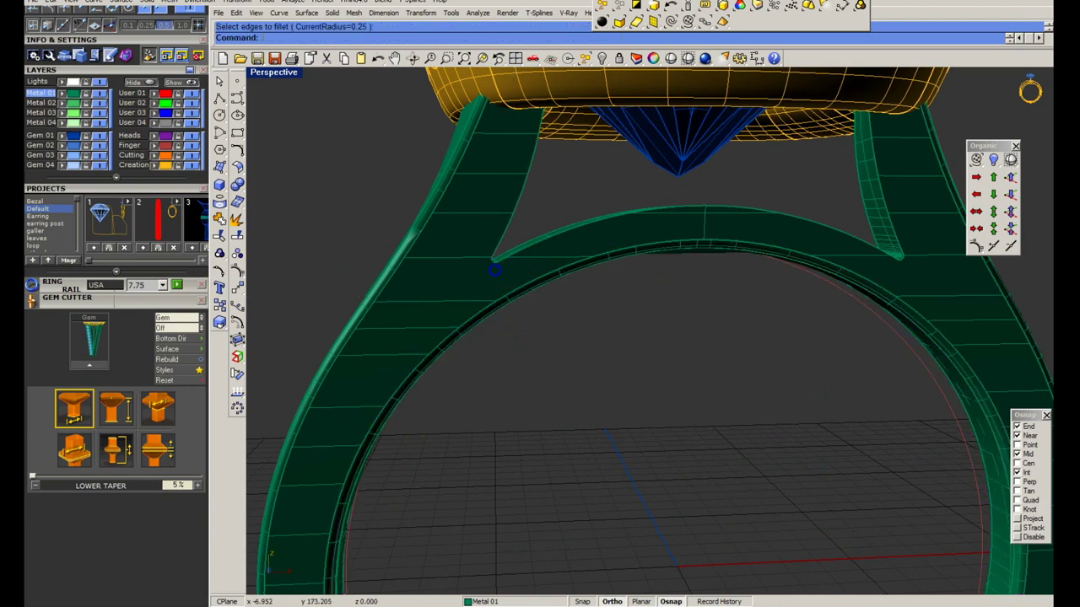
type("2")
key("Return")
scroll(482, 268, "up", 3)
left_click_drag(464, 213, 521, 280)
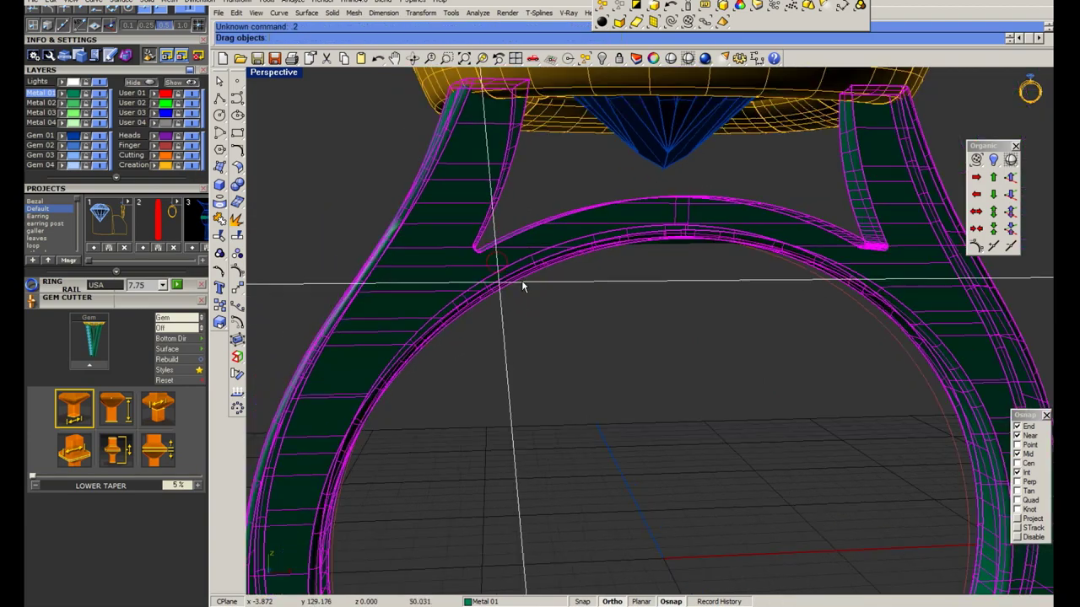
scroll(521, 287, "up", 5)
key("Return")
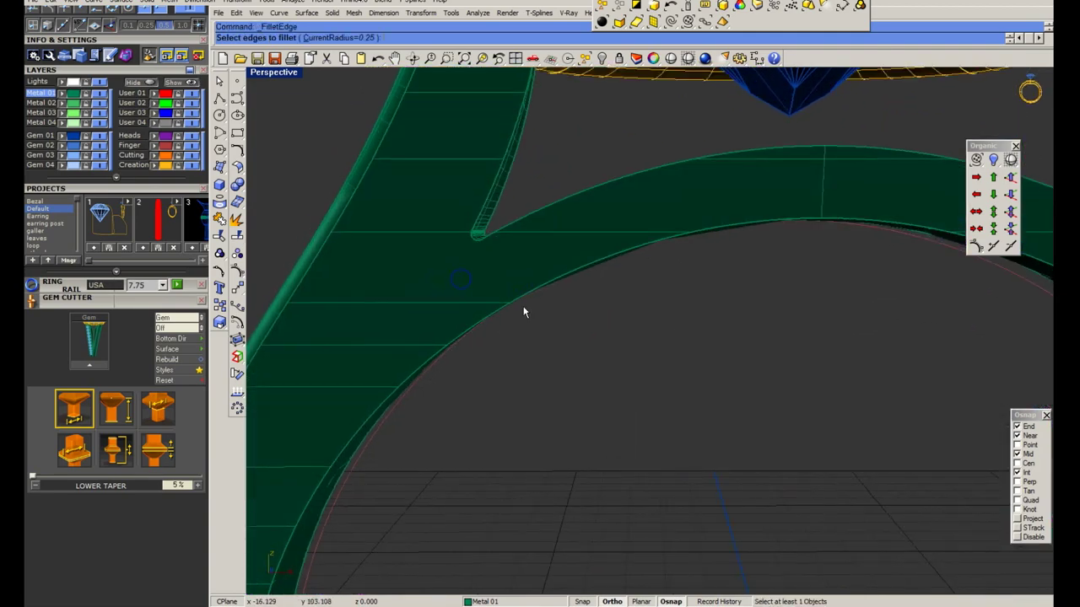
key("ctrl+y")
Fillet the cathedral bridge edges where the supports meet the halo with radius 0.15.
left_click(236, 184)
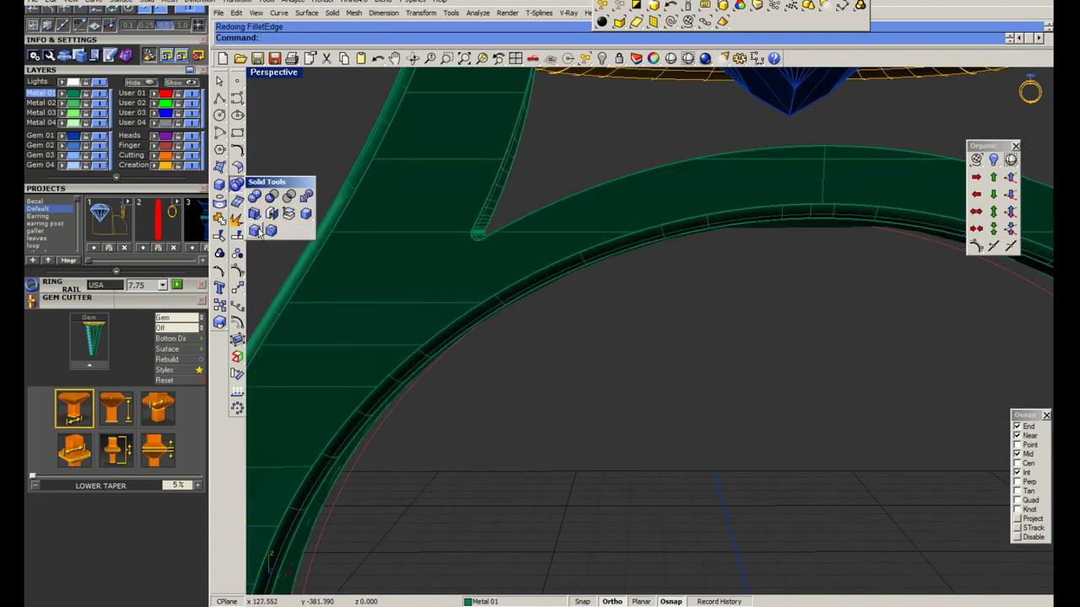
left_click(257, 228)
key("Return")
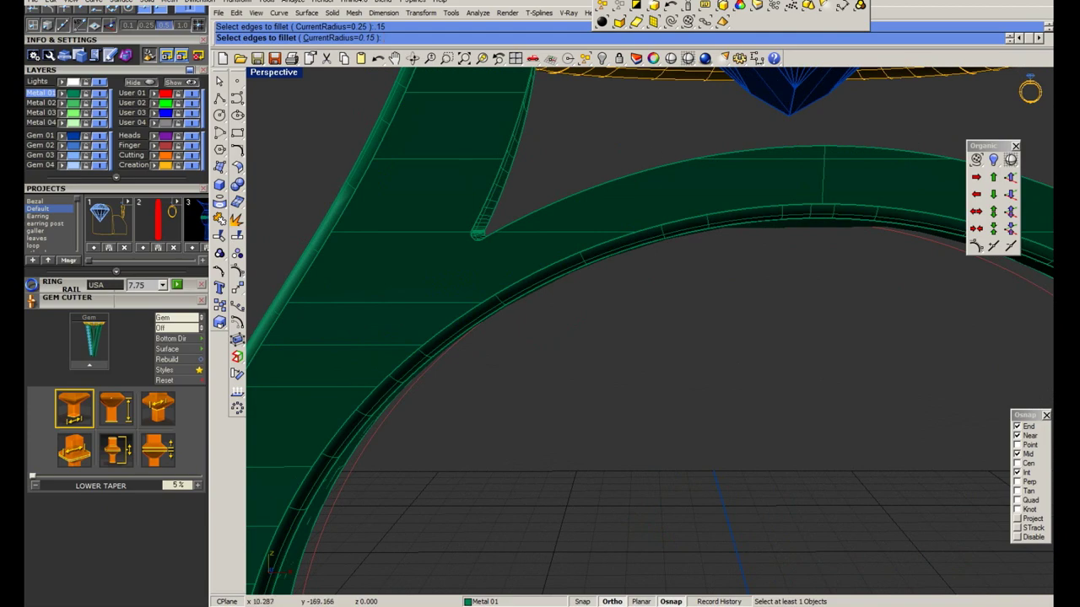
left_click(476, 235)
scroll(739, 231, "down", 3)
scroll(739, 230, "up", 3)
key("Return")
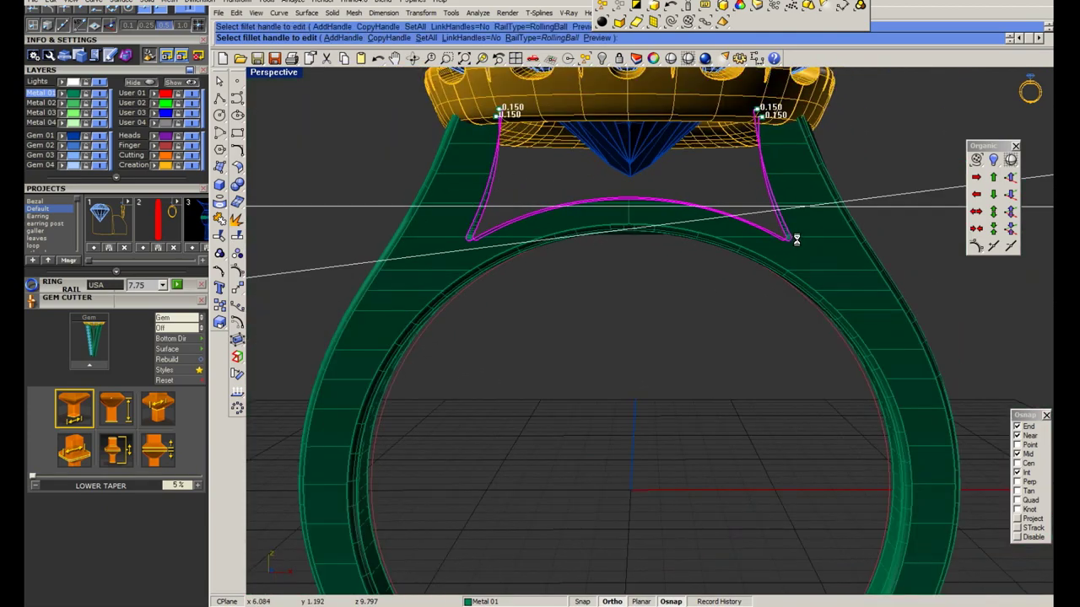
mouse_move(797, 240)
right_mouse_down()
mouse_move(627, 301)
mouse_move(674, 253)
right_mouse_up()
key("Escape")
Delete the ellipse guide curve and paste a copy of the shank.
left_click(648, 278)
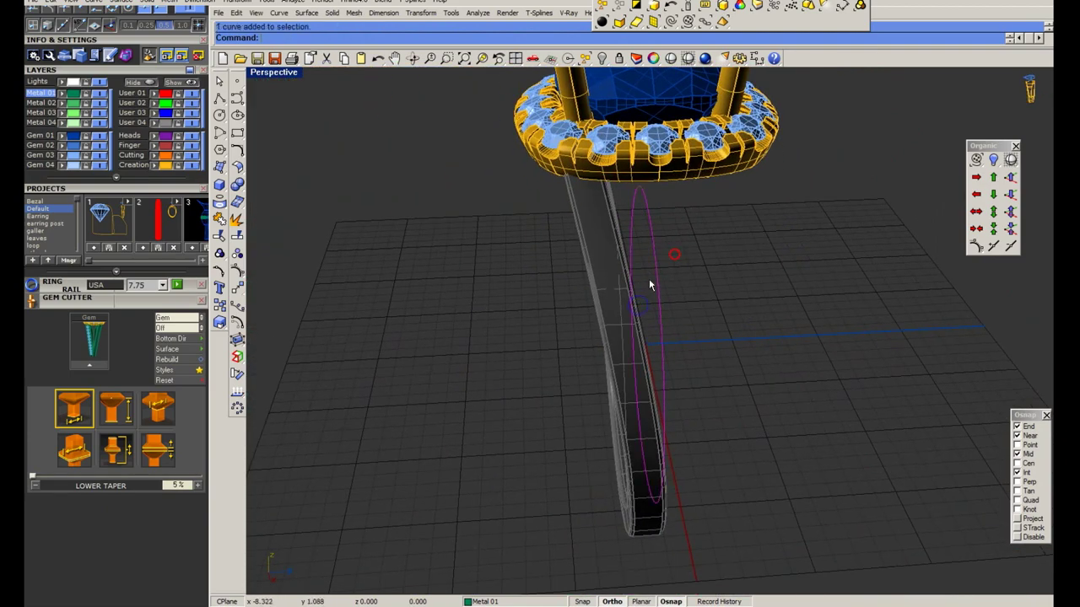
key("Delete")
key("ctrl+v")
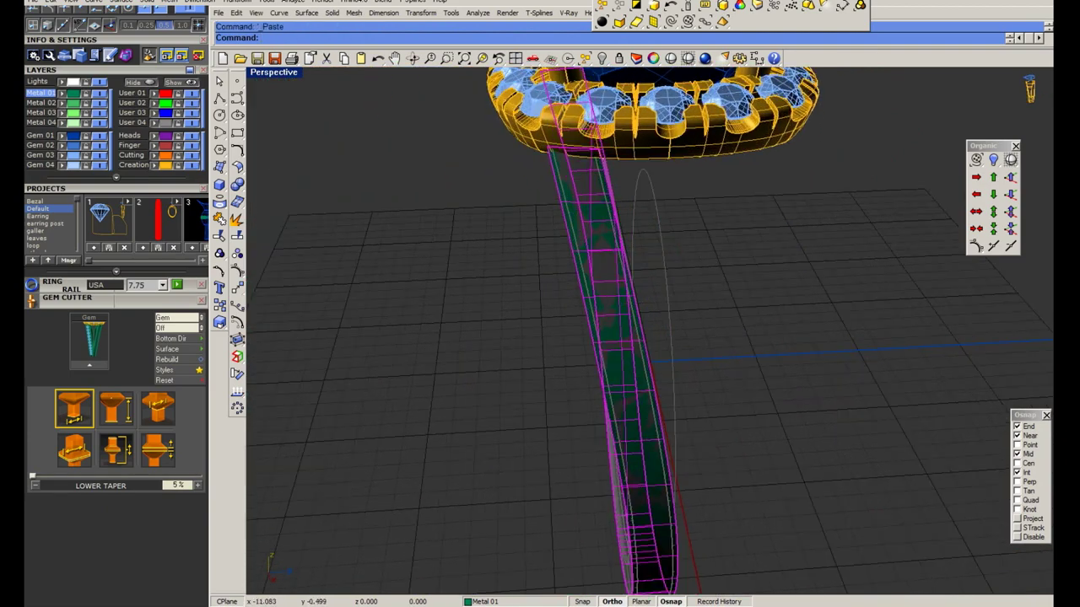
scroll(626, 258, "up", 3)
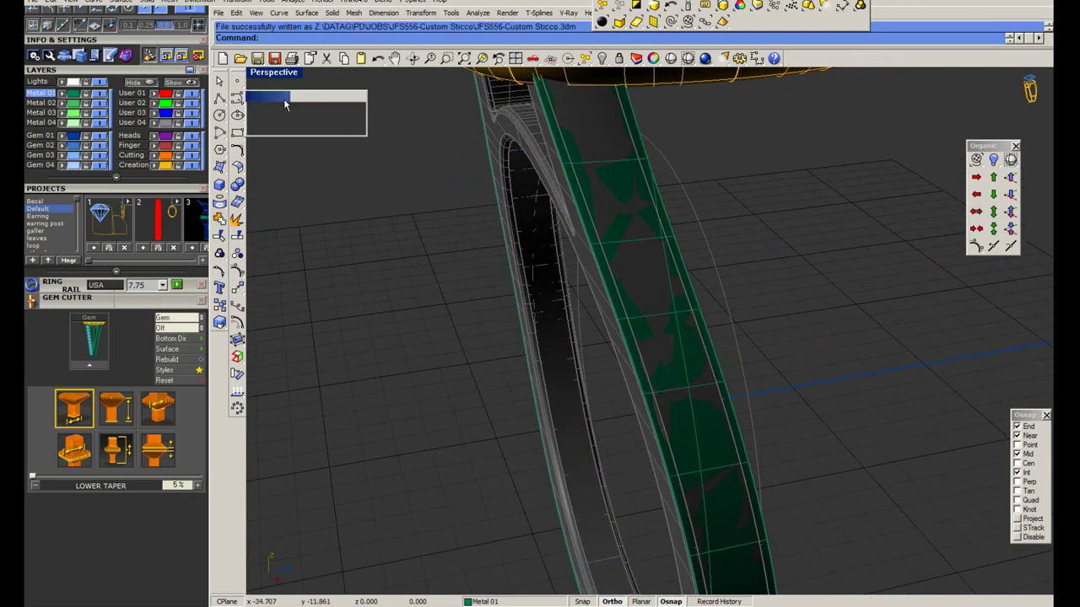
Create a curve between the two top edges of the shank.
left_click(237, 99)
left_click(573, 191)
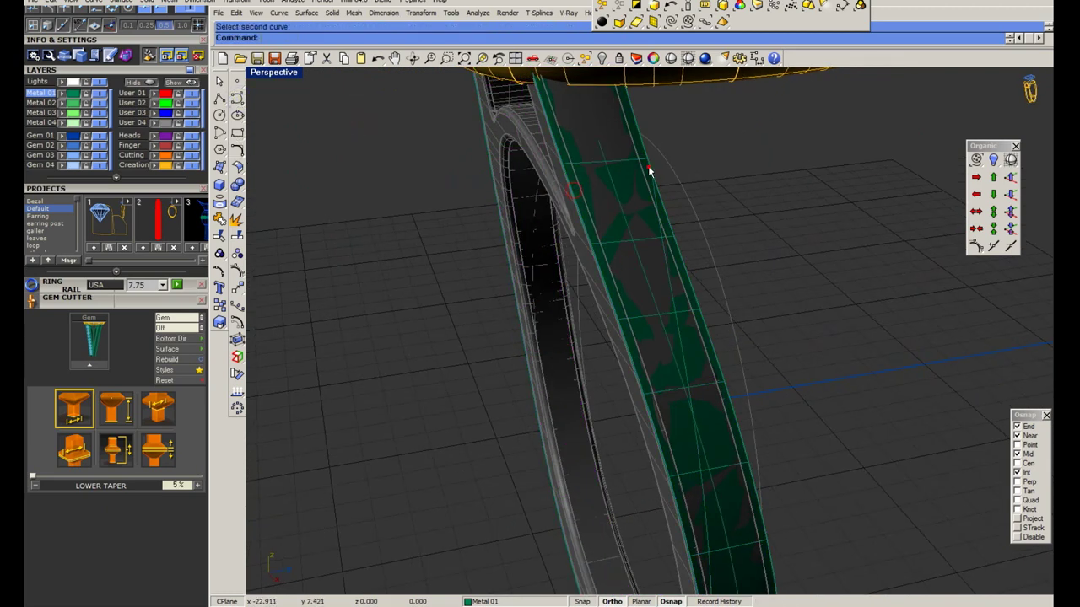
left_click(620, 202)
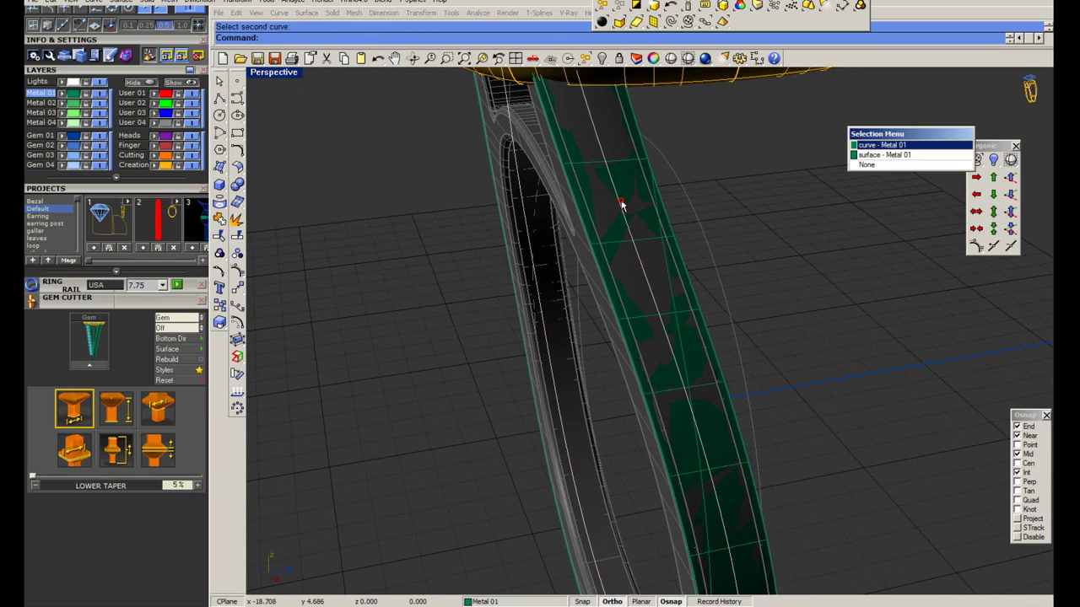
right_click_drag(668, 240, 634, 264)
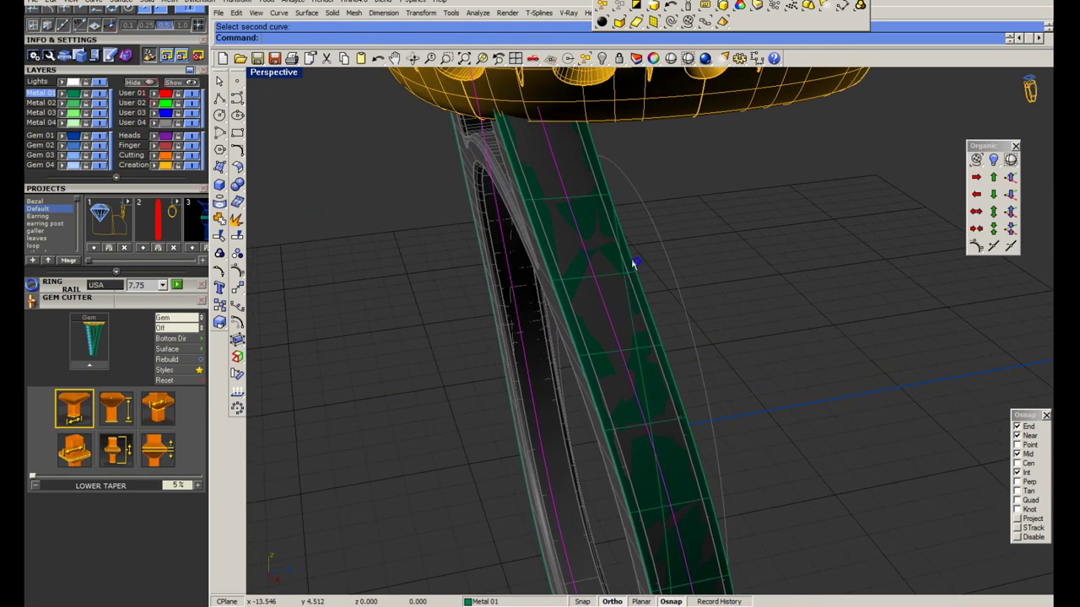
Split the shank curve at a point and delete the unwanted piece.
type("Pull")
key("Return")
left_click(573, 222)
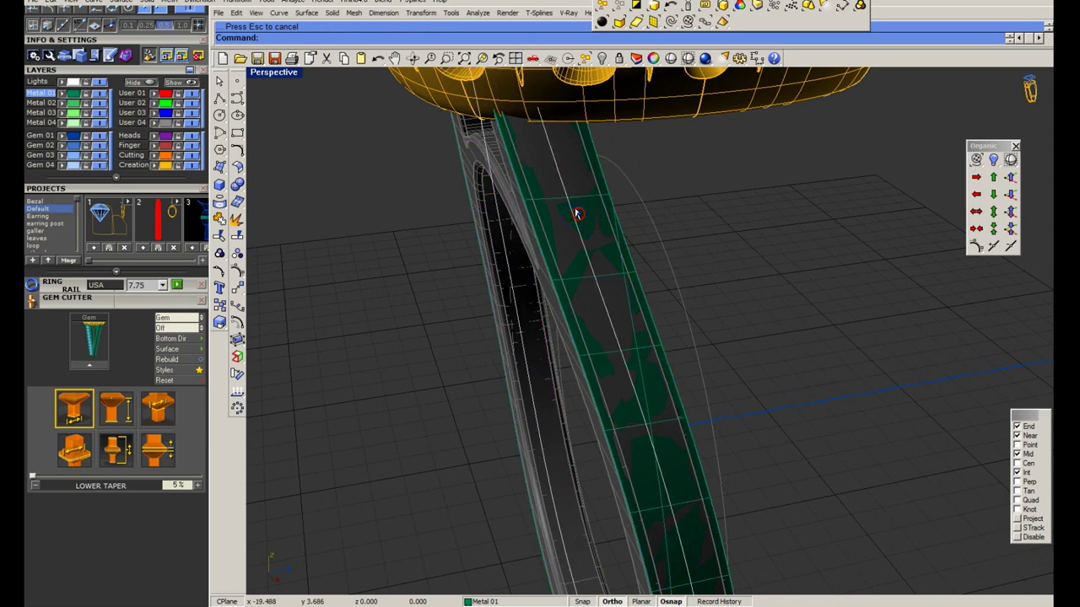
right_click_drag(574, 222, 577, 214)
left_click(238, 239)
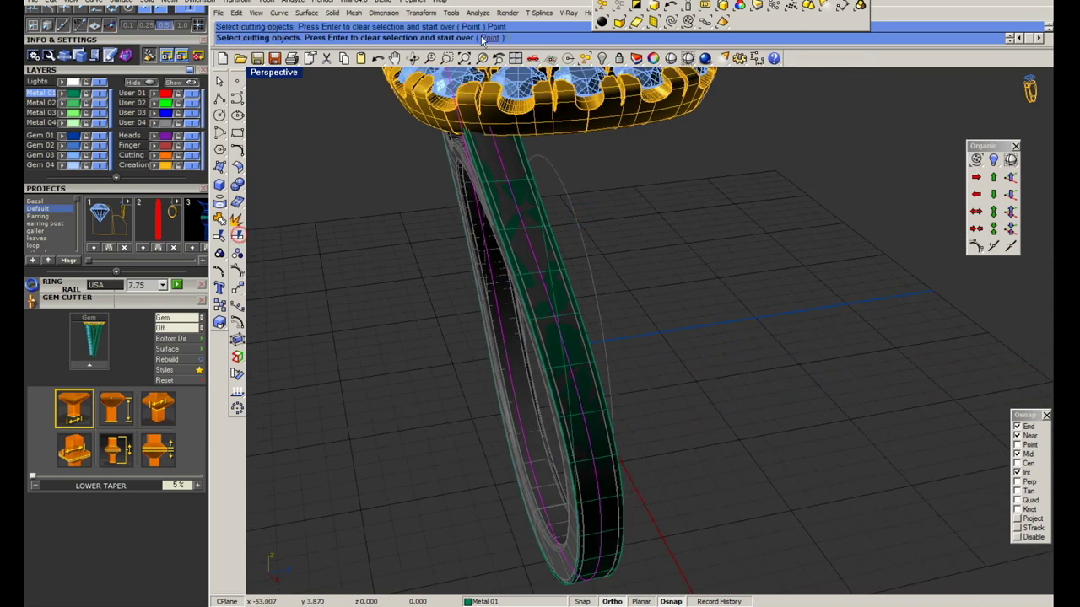
left_click(564, 540)
key("Return")
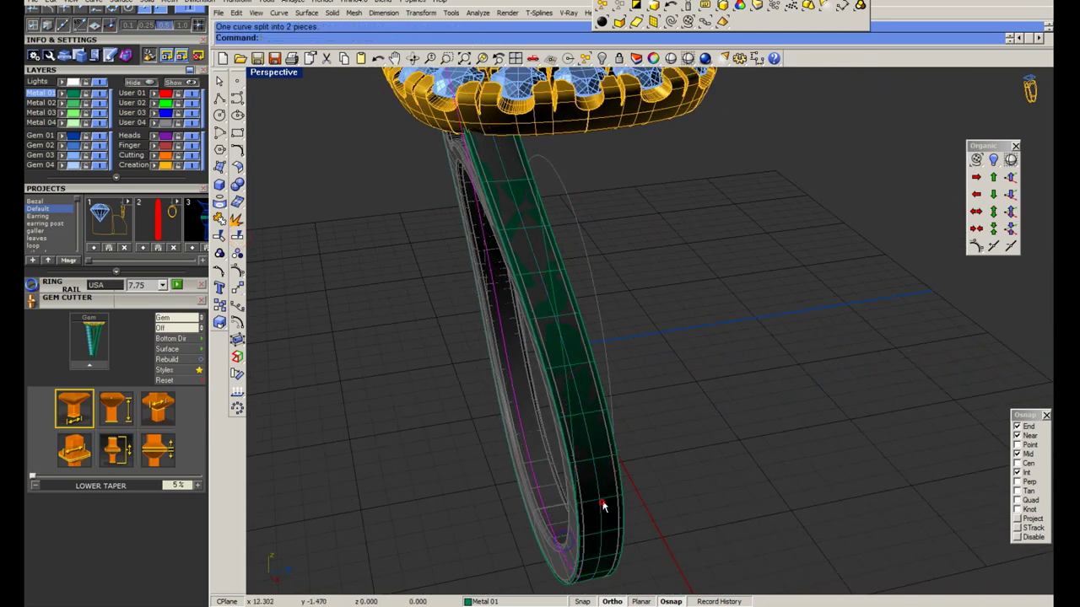
left_click(577, 334)
key("Delete")
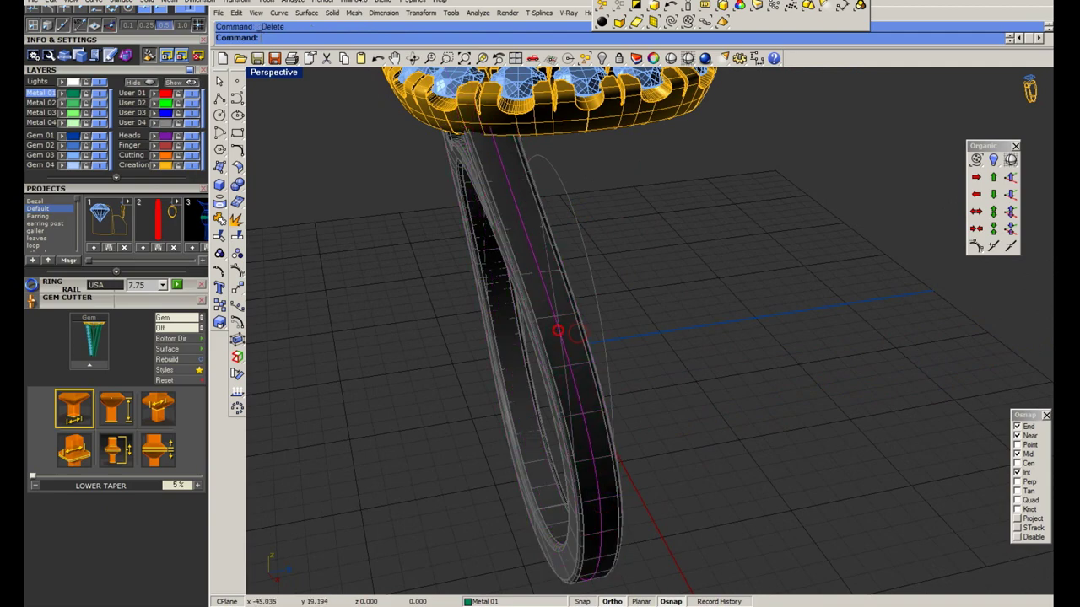
Save the ring model to its 3dm file.
scroll(535, 241, "up", 3)
left_click(534, 241)
type("Sa")
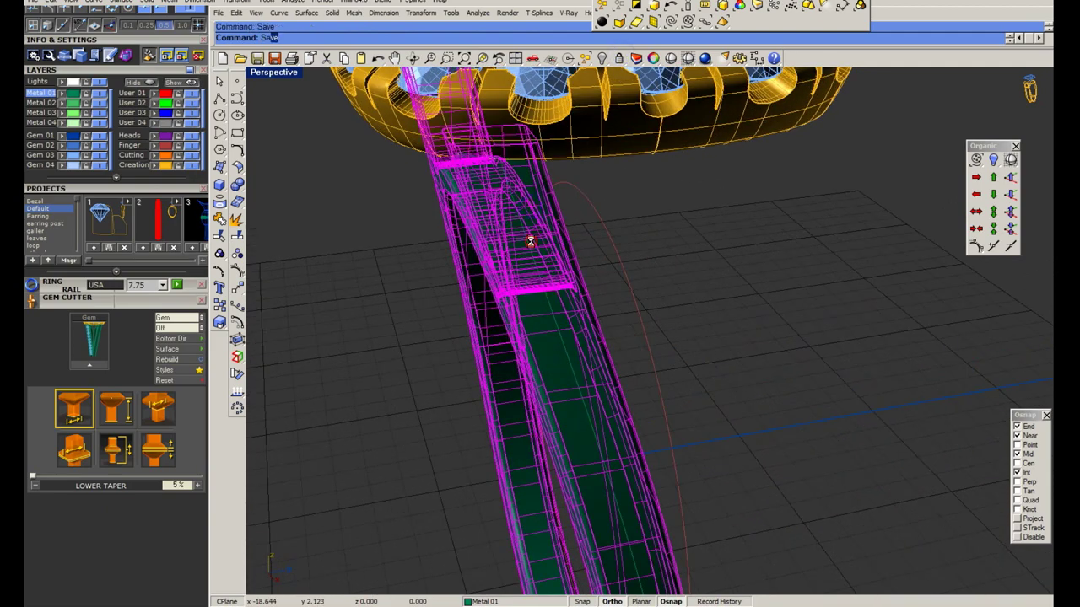
key("ctrl+s")
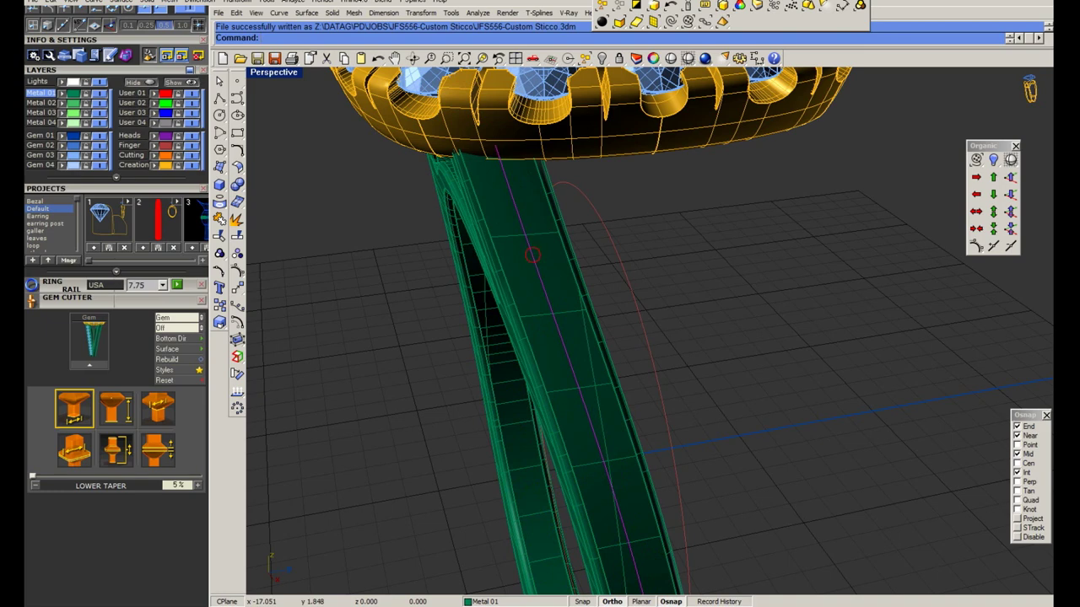
middle_click(535, 257)
Start Gem on Curve with CuletDir=Object, 1.5 mm gem size and Fixed spacing.
left_click(574, 279)
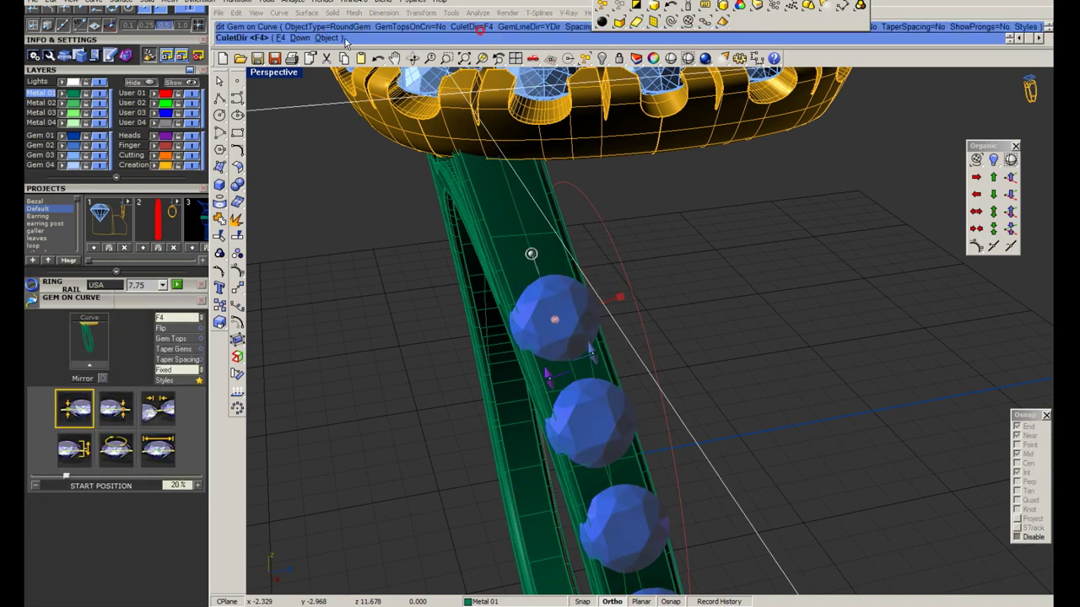
left_click(479, 30)
left_click(334, 37)
left_click(158, 450)
type("1.5m")
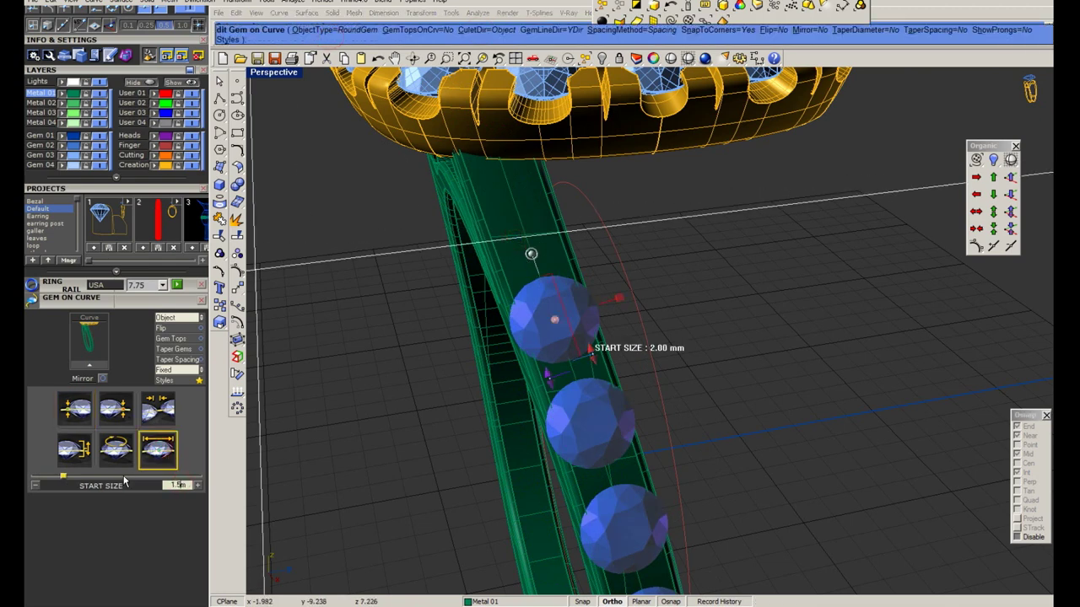
key("Return")
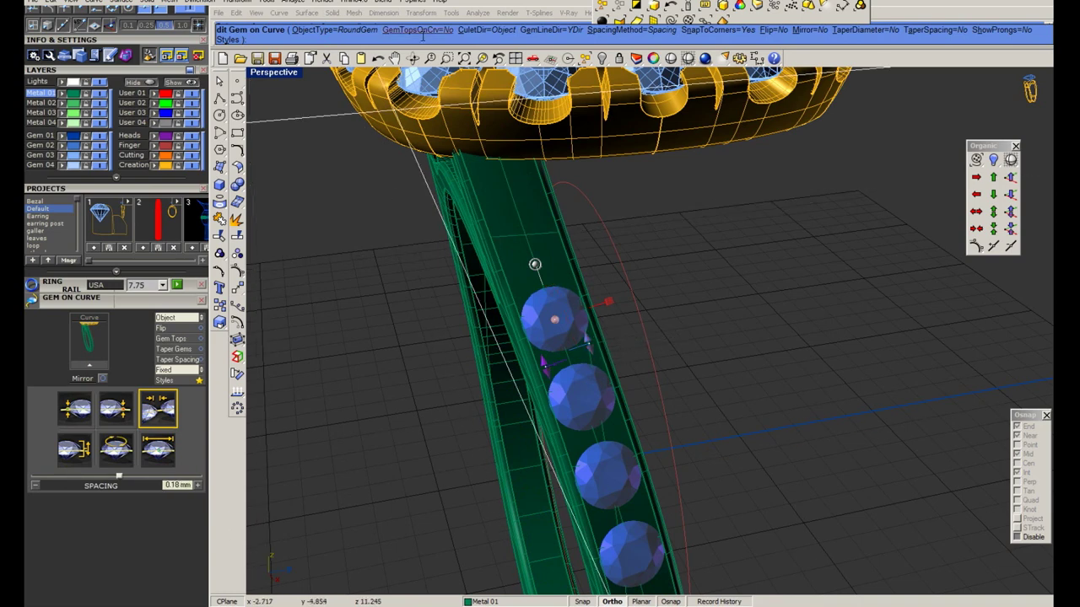
left_click(635, 29)
left_click(398, 38)
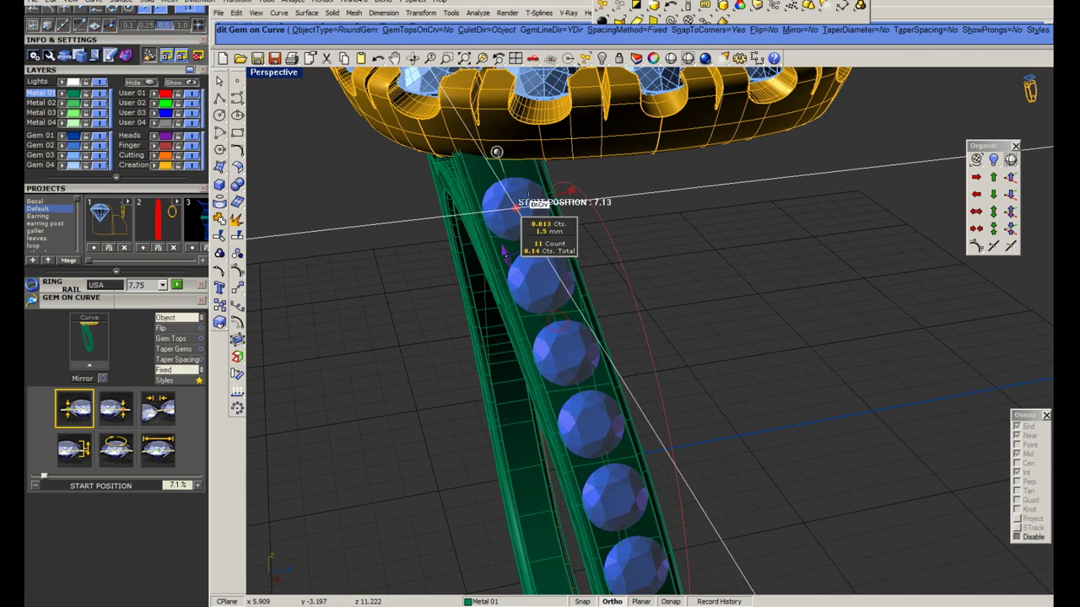
Run the gem row from 7.1% to 93.5% of the curve and commit the gems.
right_click_drag(528, 196, 435, 8)
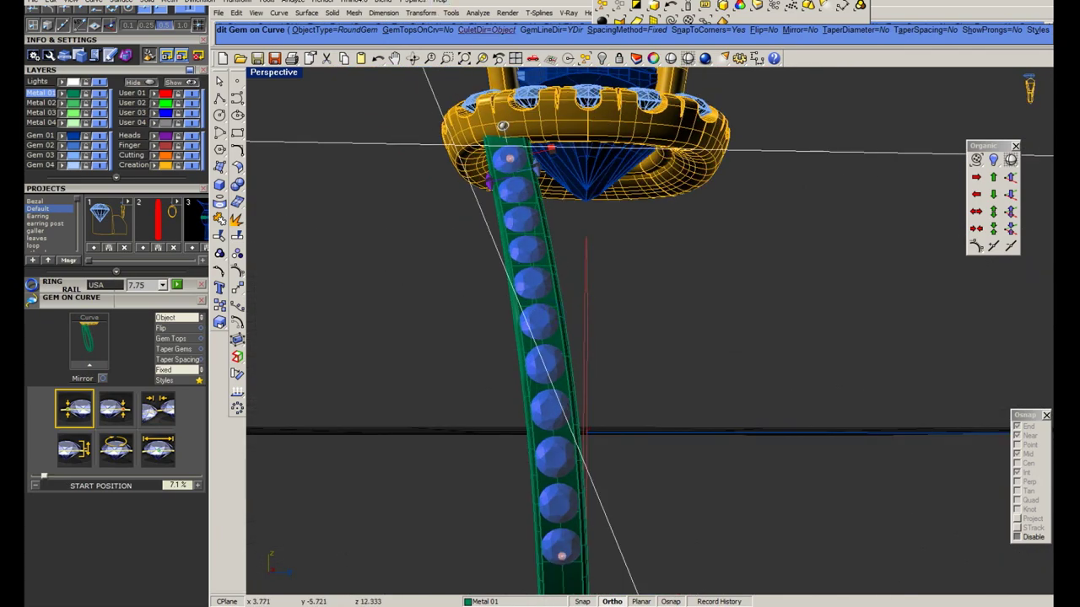
scroll(579, 241, "up", 2)
scroll(579, 241, "up", 2)
scroll(578, 241, "up", 2)
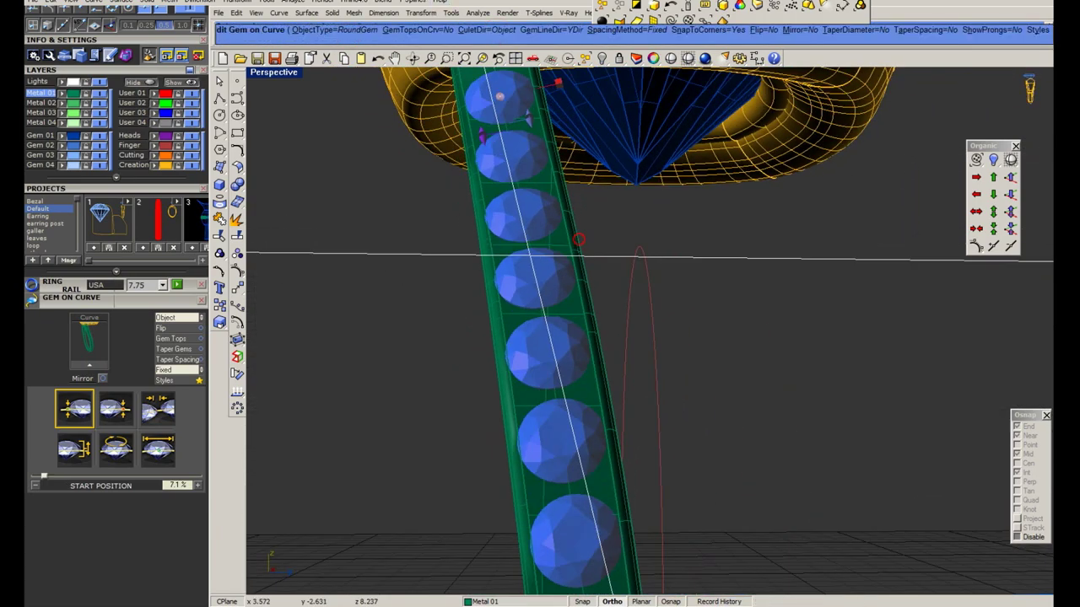
right_click_drag(578, 241, 561, 269)
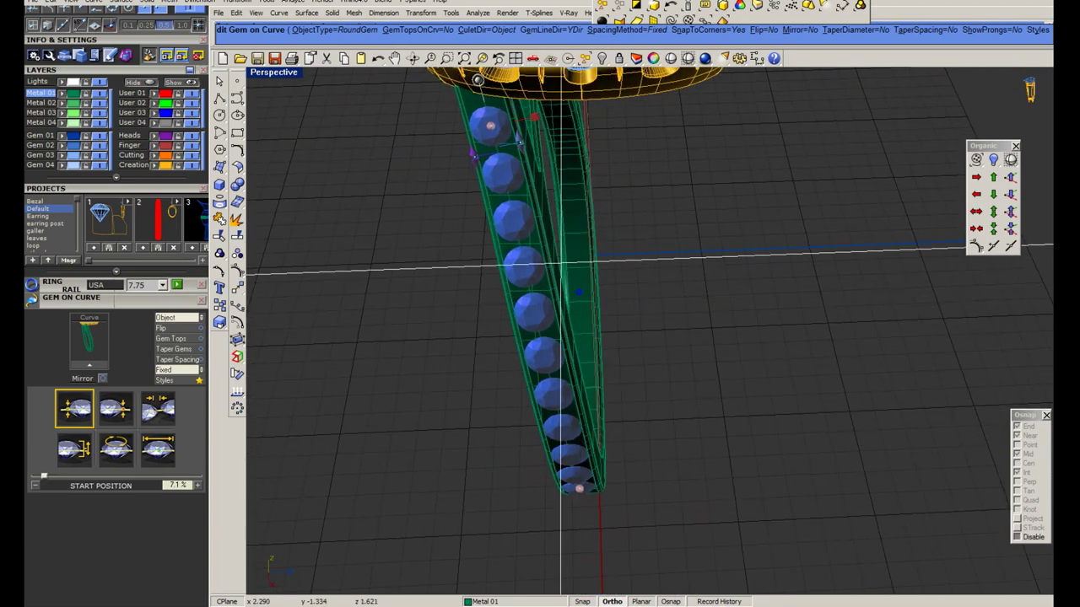
scroll(560, 268, "up", 2)
scroll(560, 269, "down", 3)
right_click_drag(561, 268, 581, 362)
scroll(581, 363, "up", 2)
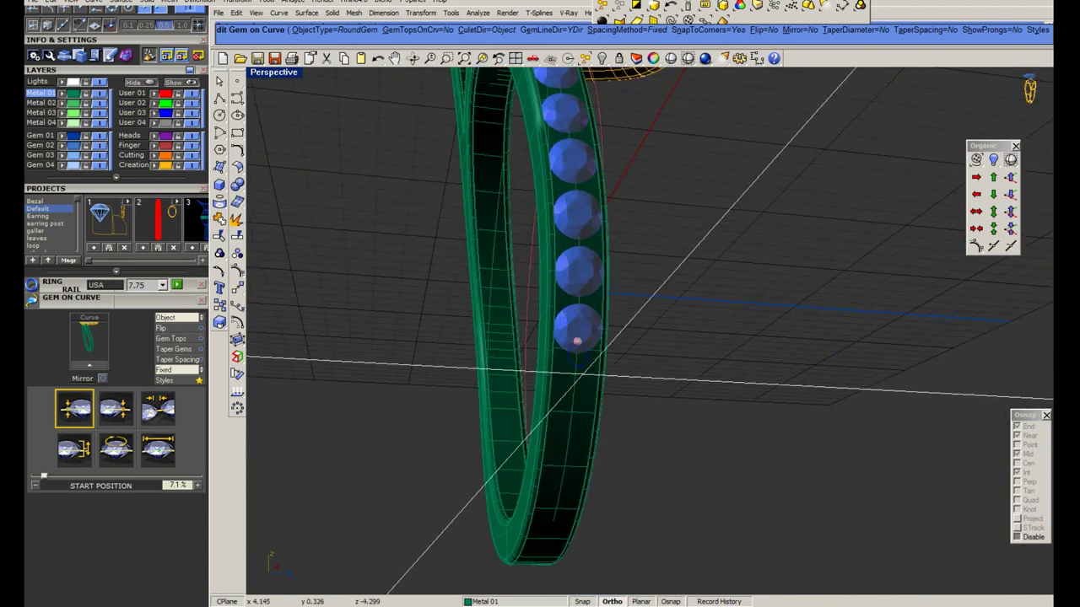
left_click_drag(579, 374, 566, 470)
scroll(591, 422, "down", 3)
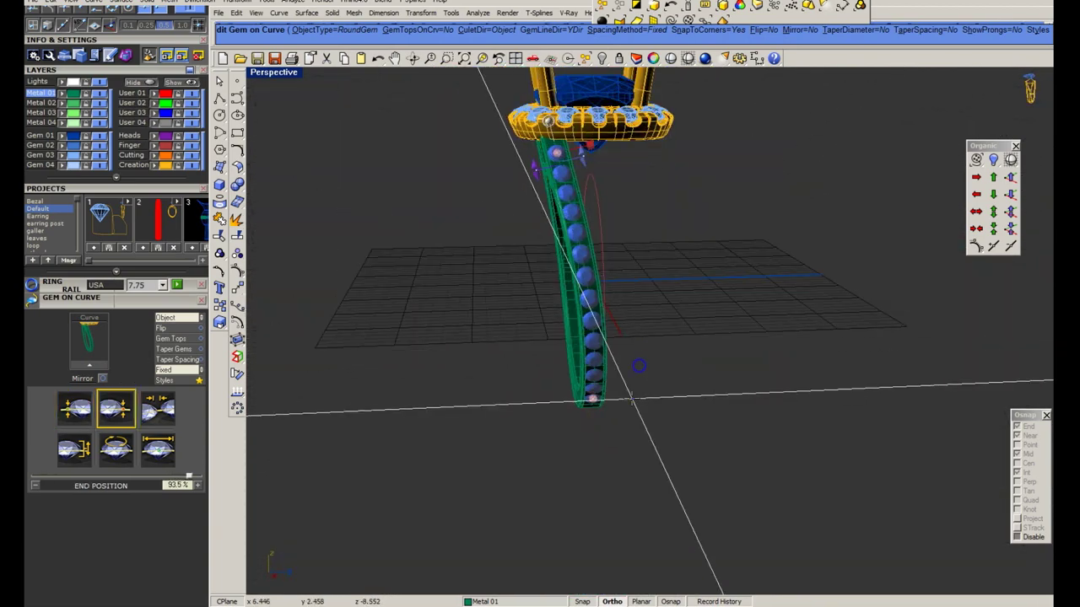
scroll(633, 397, "up", 5)
key("Return")
Select the band and view the whole ring in ghosted display.
left_click(556, 145)
key("Escape")
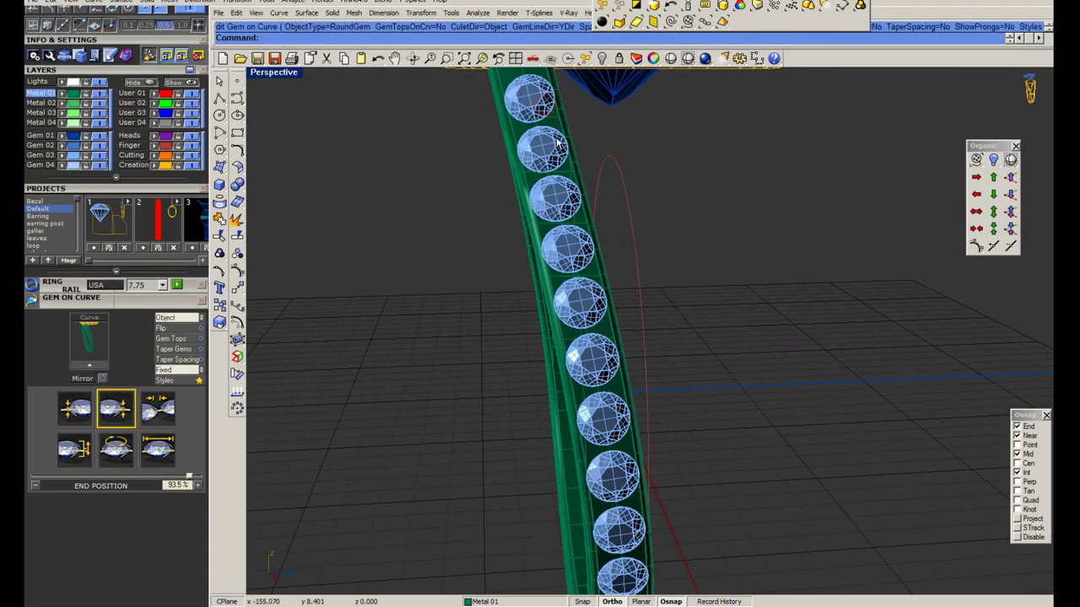
left_click(557, 145)
scroll(557, 145, "down", 3)
right_click_drag(556, 145, 689, 222)
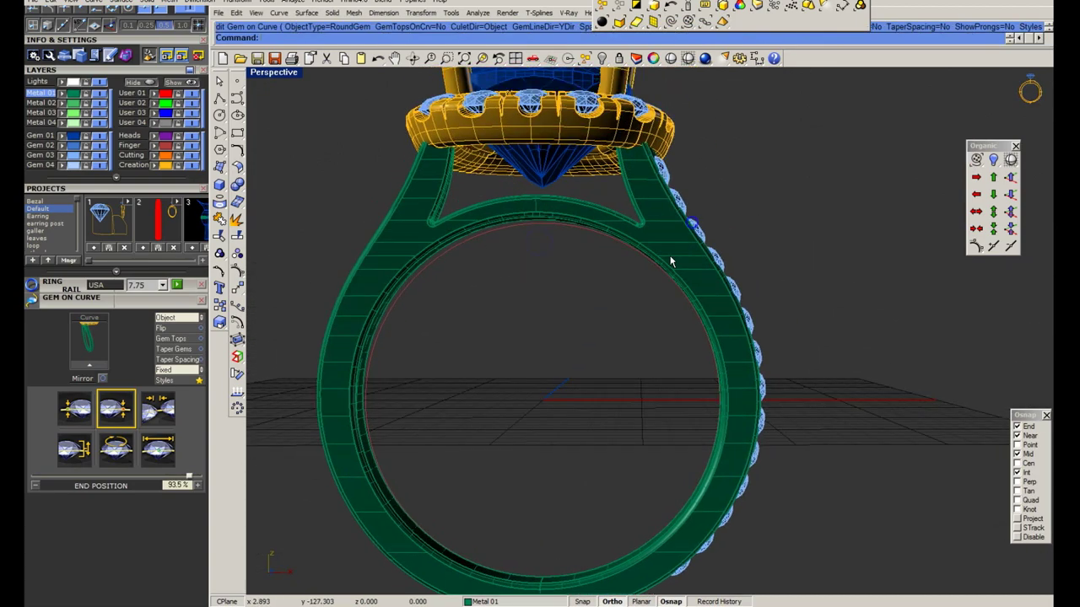
key("alt+g")
scroll(683, 249, "up", 3)
type("S")
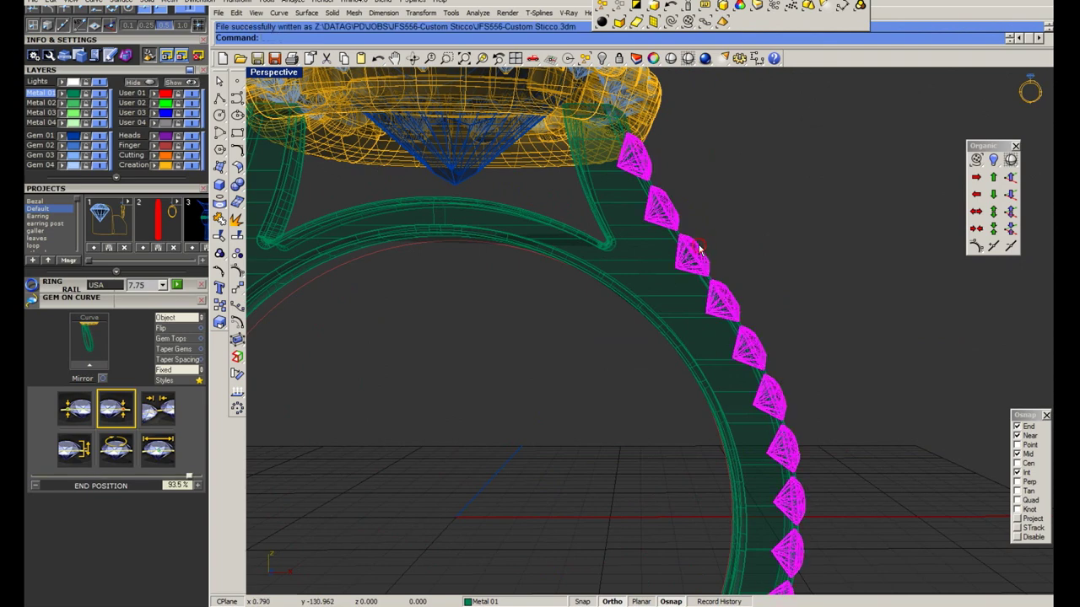
Lower the shank gems with a Gem Positioner Z offset of -2.
middle_click(699, 247)
left_click(727, 264)
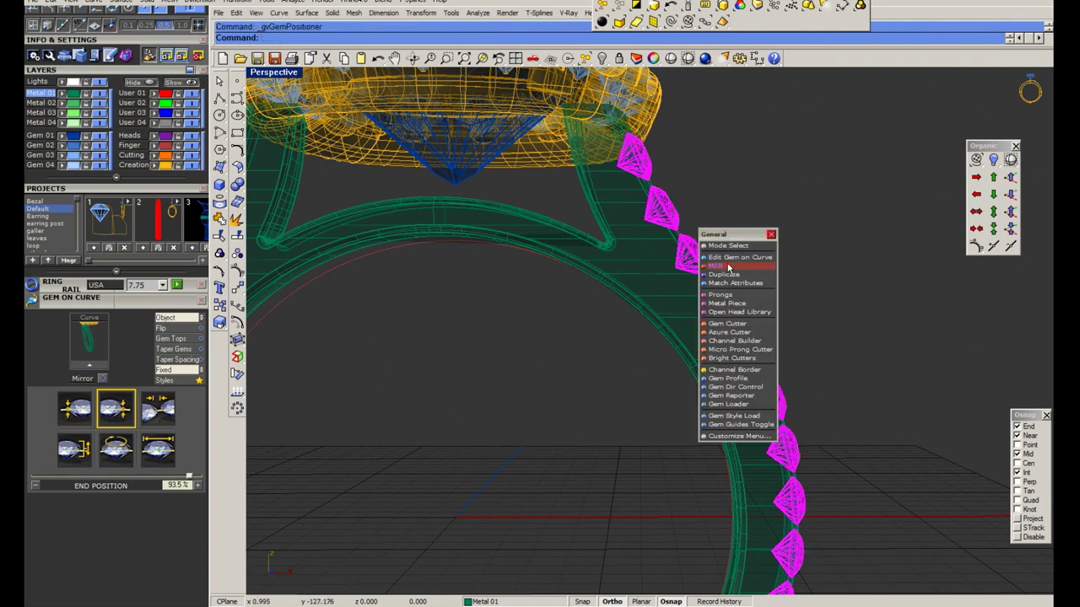
left_click(397, 39)
type("-22")
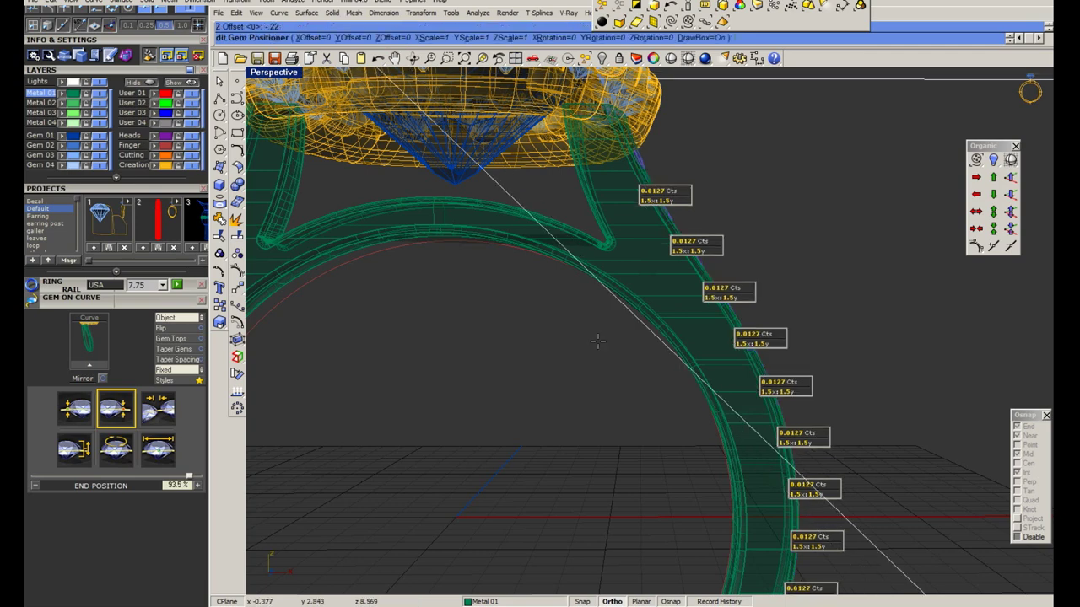
key("Return")
scroll(666, 226, "up", 3)
scroll(666, 227, "up", 2)
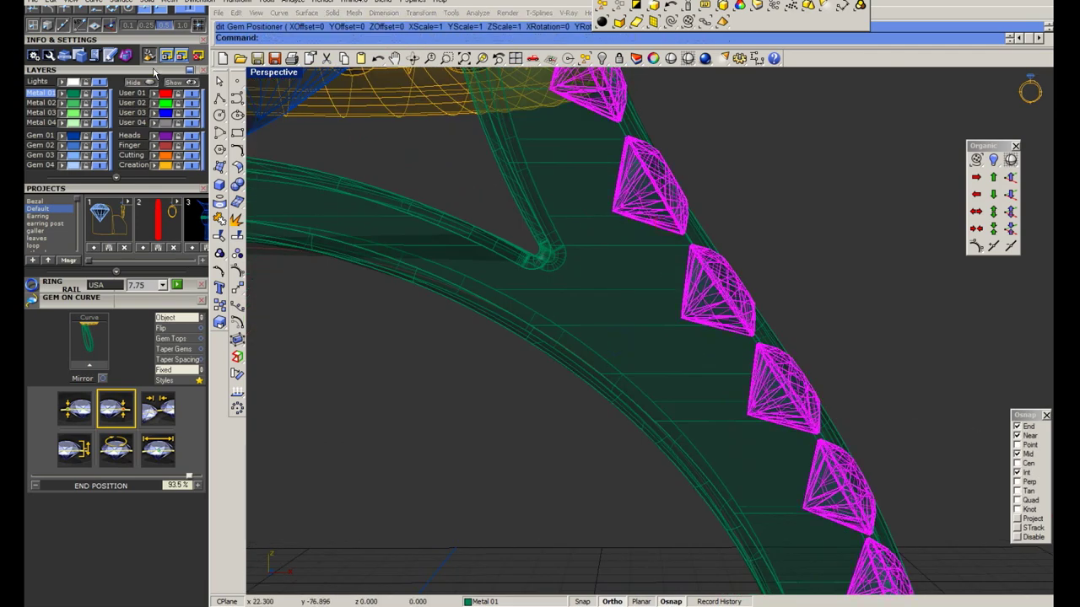
scroll(156, 154, "up", 3)
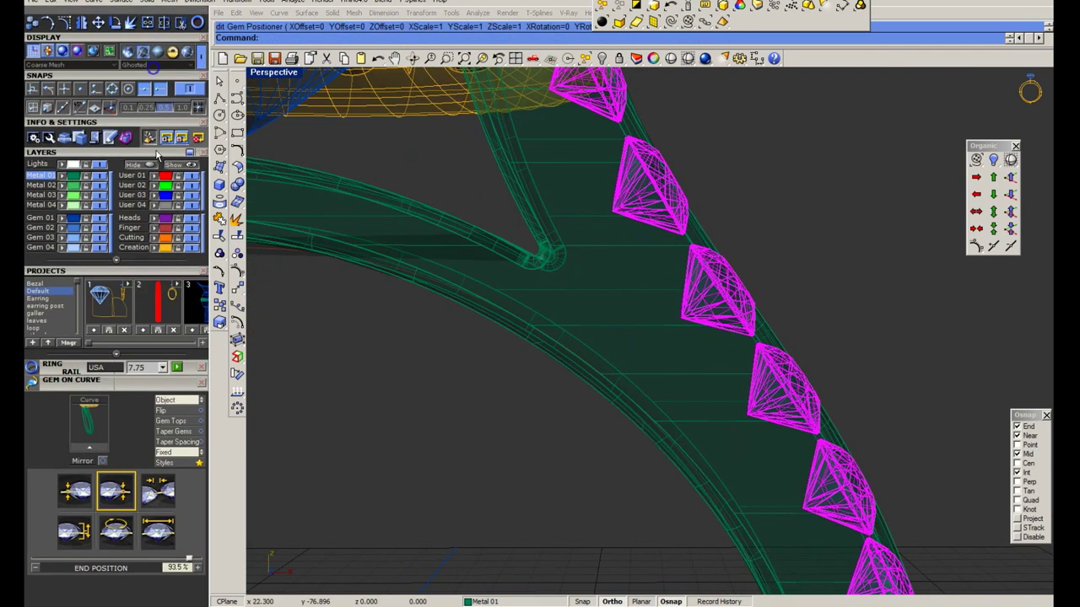
left_click(200, 380)
scroll(143, 152, "up", 3)
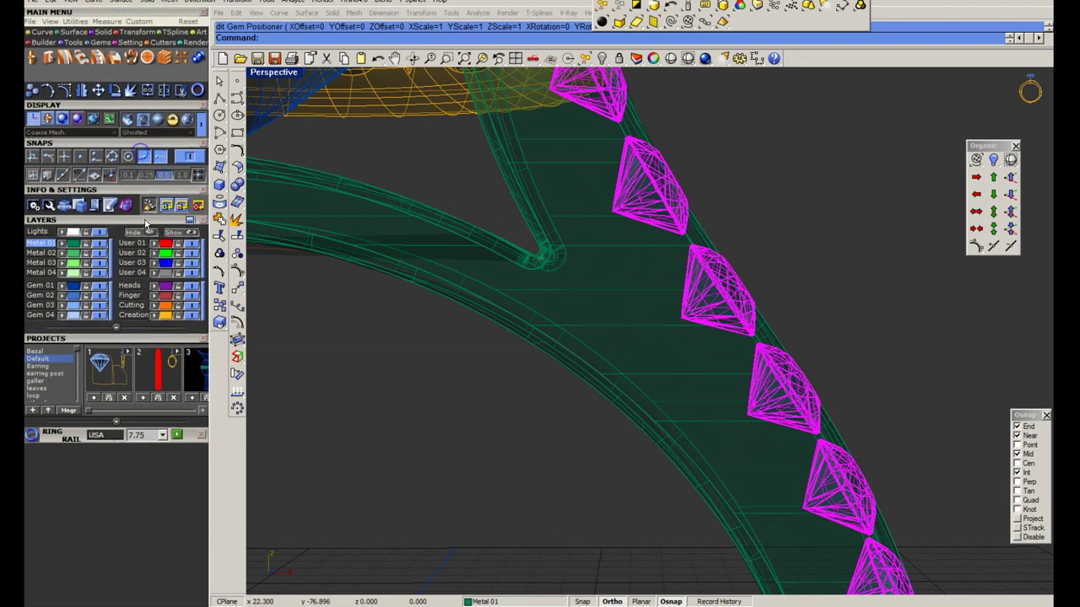
Add V-profile micro prong cutters between the shank gems, Middle mode, 0.6 mm high.
left_click(85, 59)
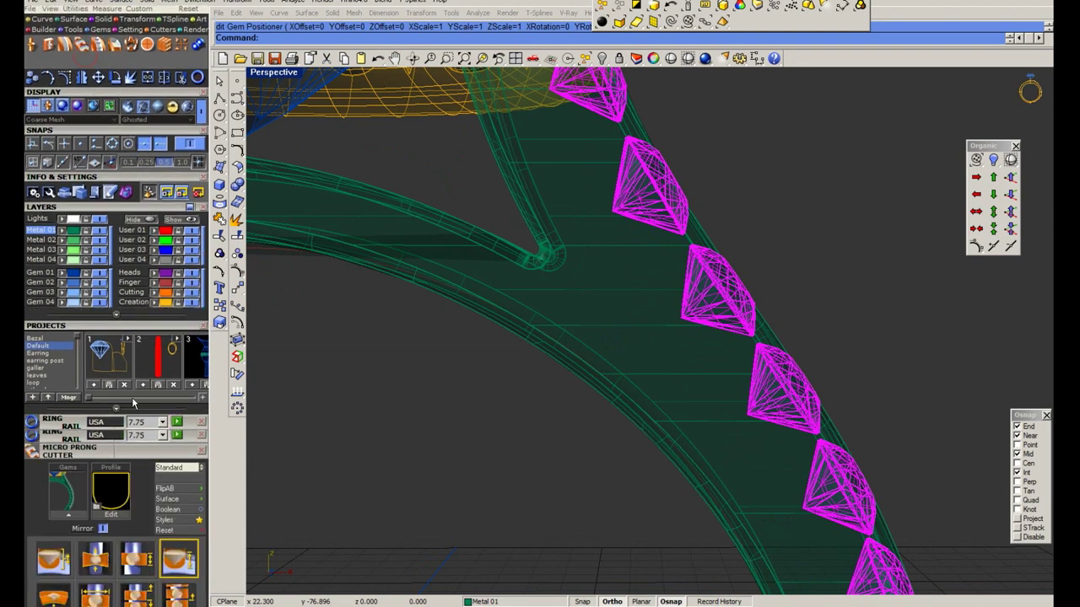
scroll(85, 337, "down", 5)
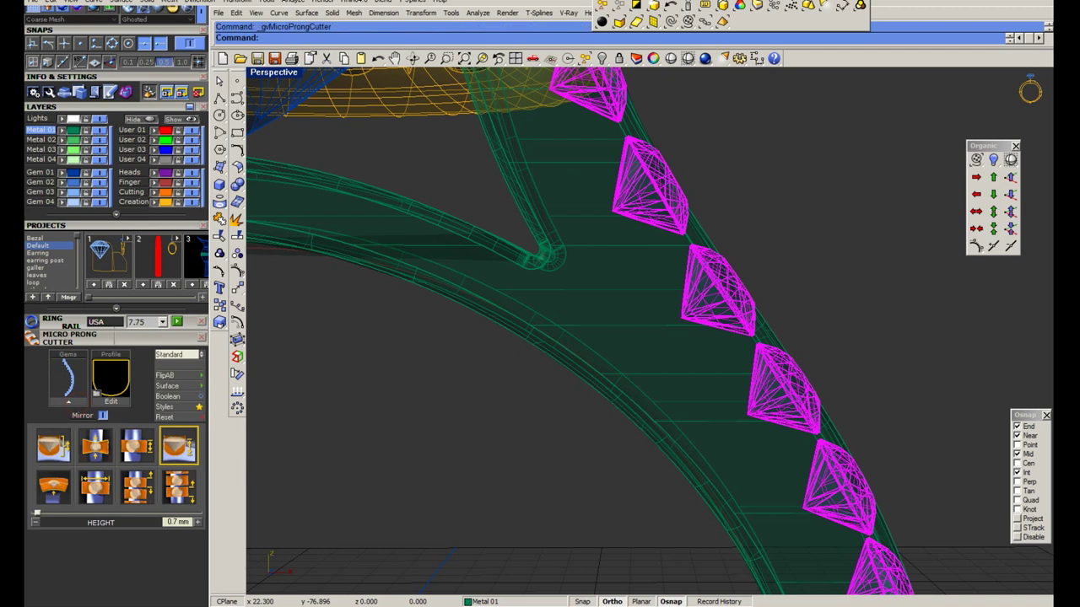
left_click(53, 446)
key("Return")
scroll(658, 233, "up", 2)
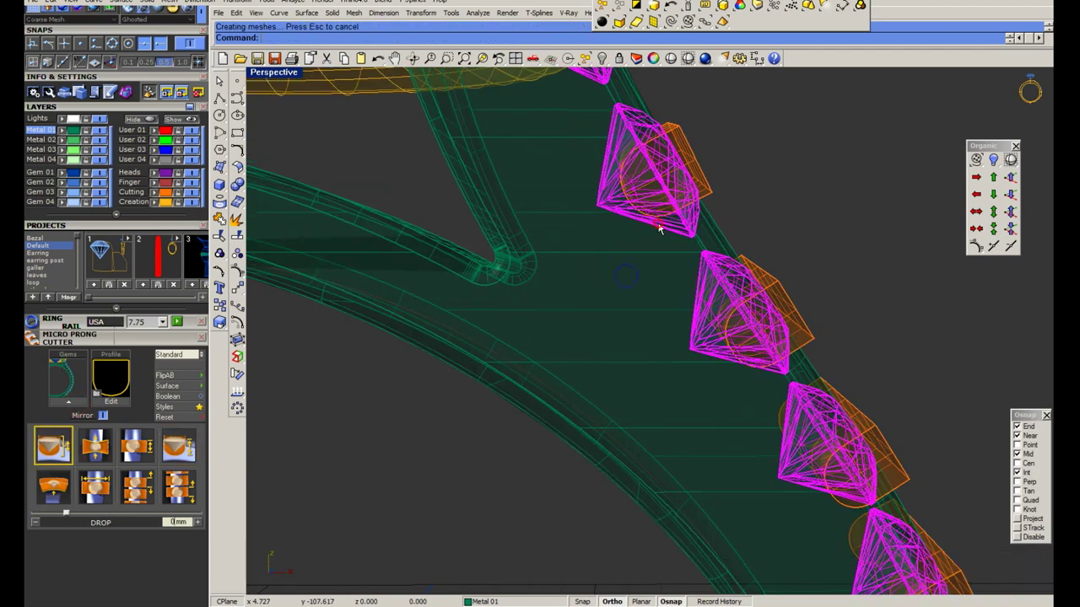
left_click(76, 402)
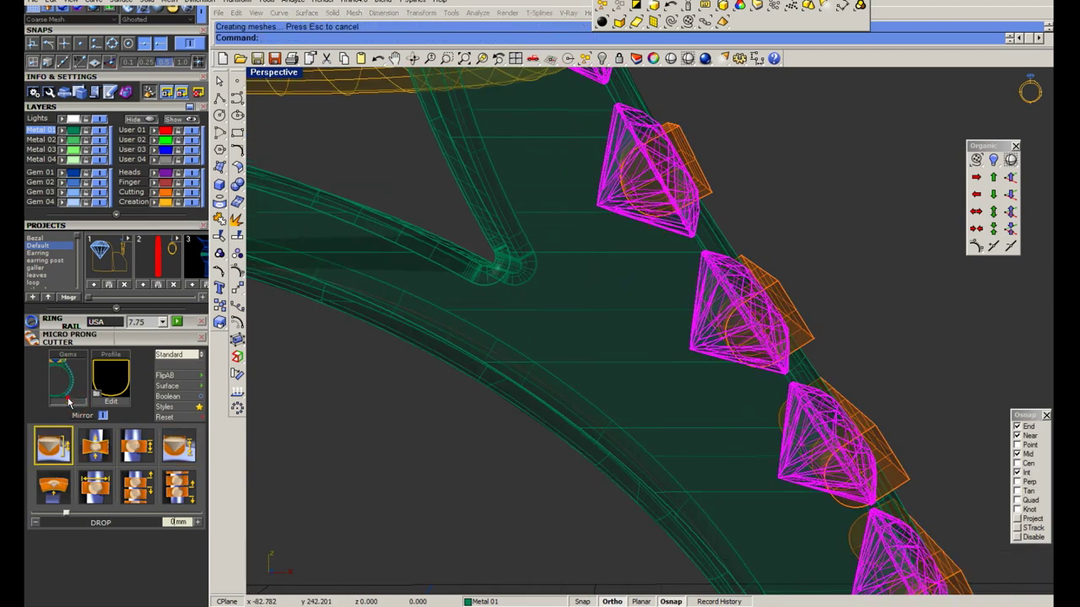
left_click(118, 379)
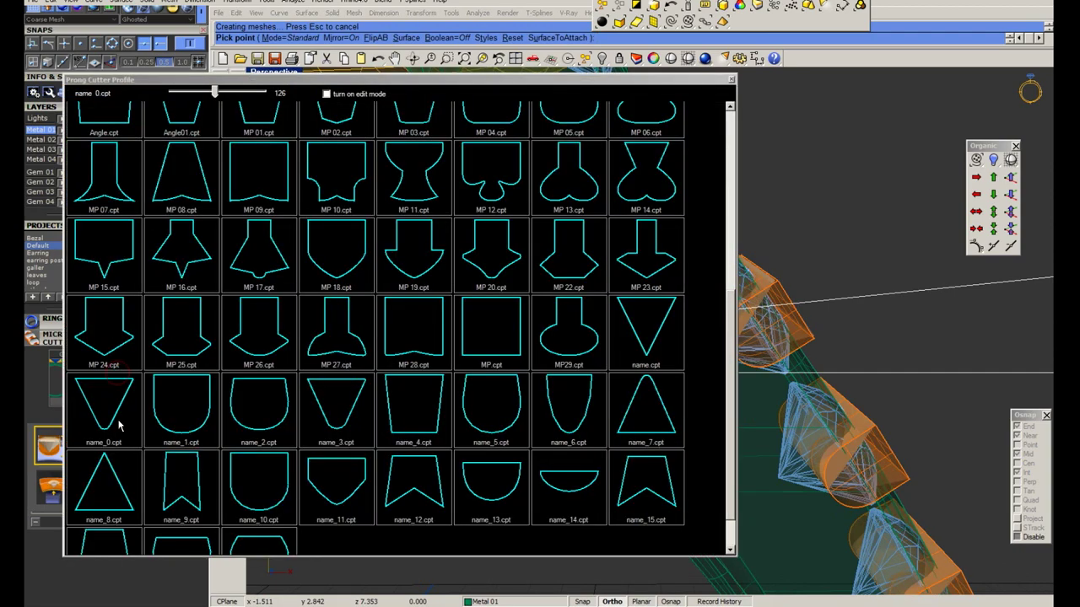
left_click(272, 414)
left_click(183, 363)
left_click(137, 445)
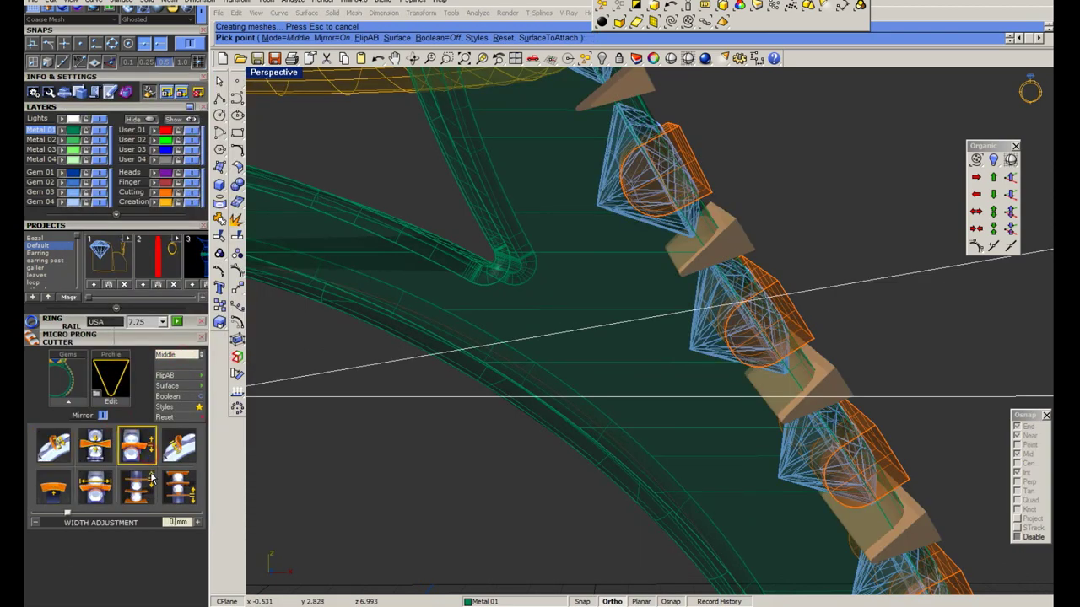
right_click_drag(439, 354, 481, 380)
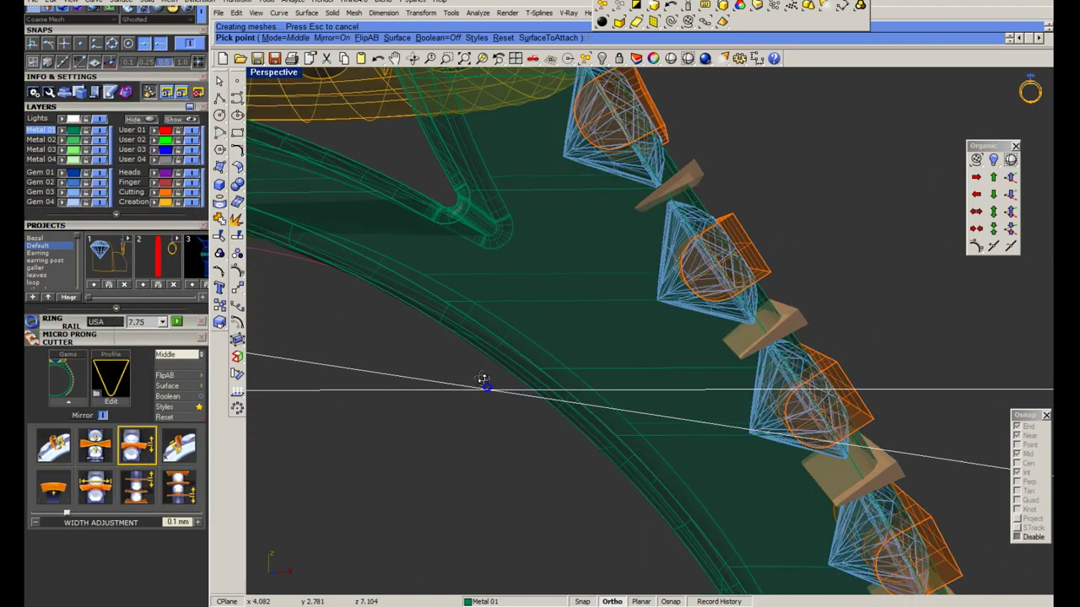
left_click(180, 455)
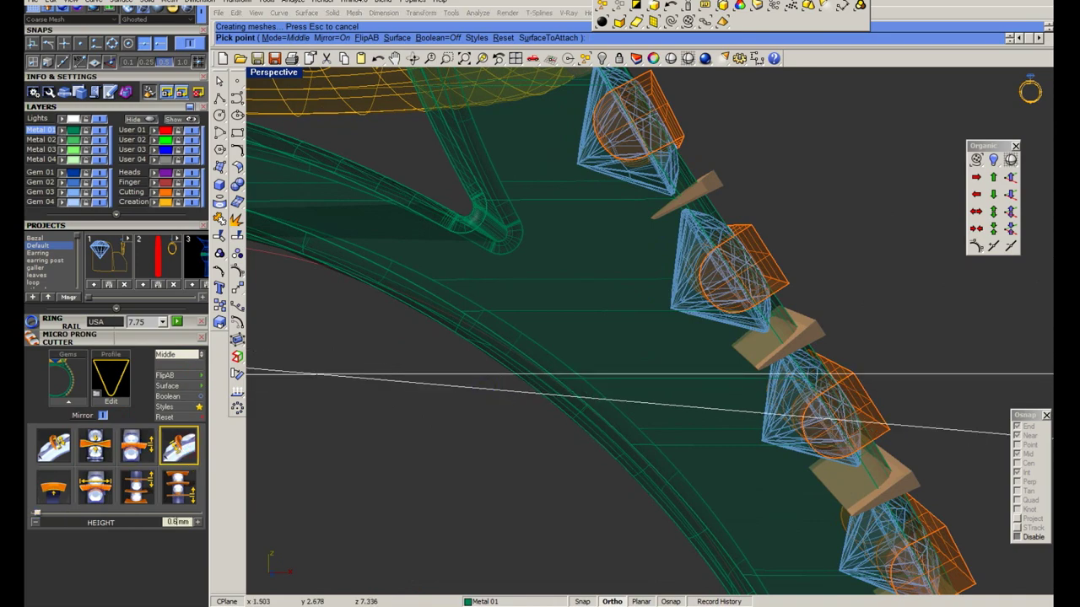
scroll(624, 253, "down", 3)
Ungroup the prong cutters, shift the end cutter, and regroup them.
right_click_drag(624, 200, 525, 294)
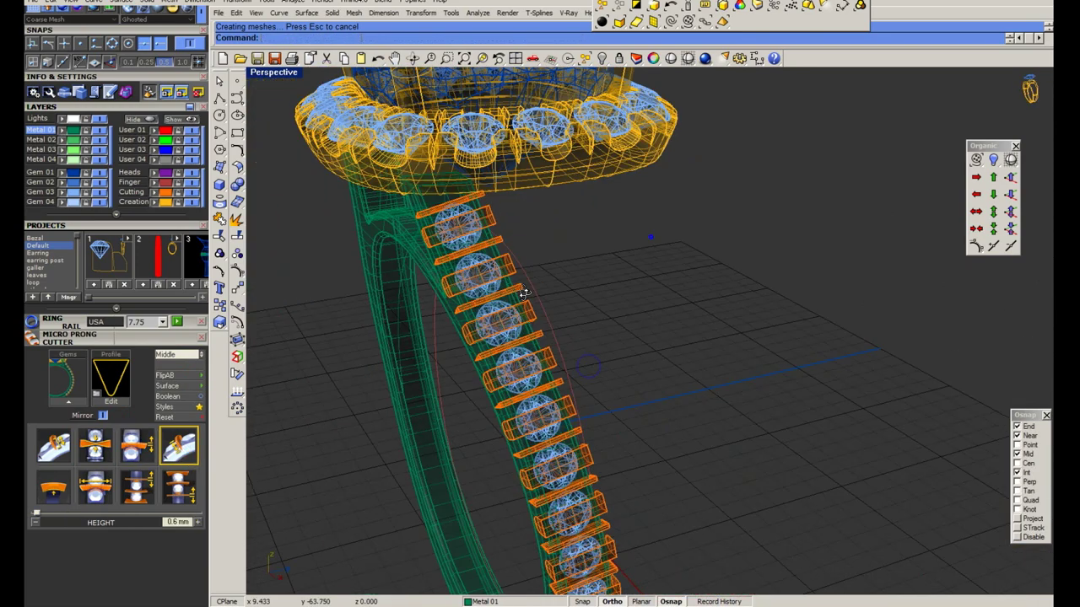
scroll(524, 293, "up", 3)
right_click_drag(350, 198, 366, 164)
scroll(365, 160, "up", 2)
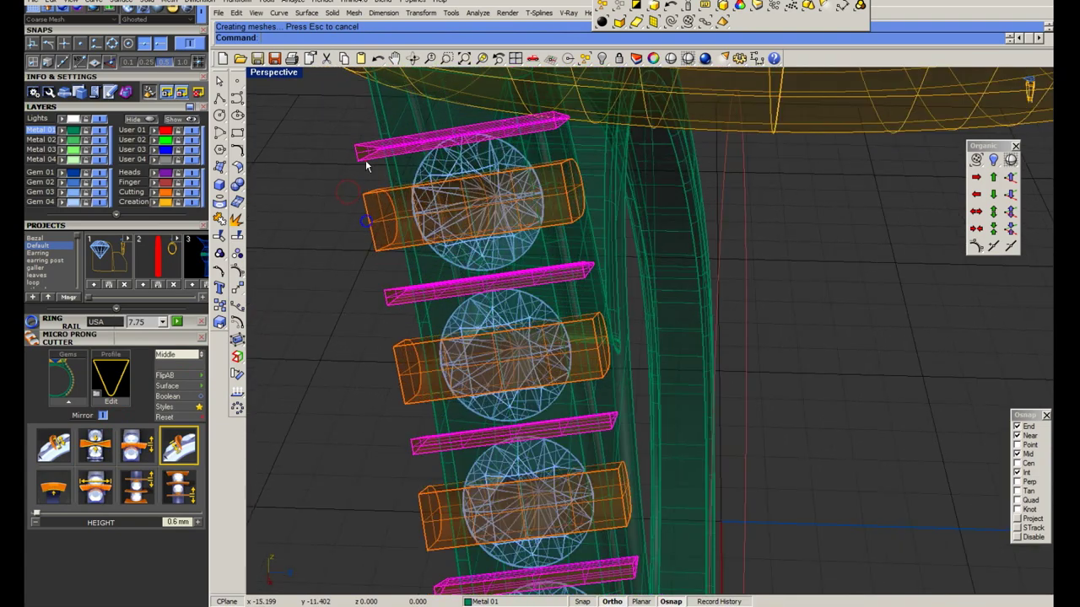
key("ctrl+shift+g")
scroll(371, 190, "up", 3)
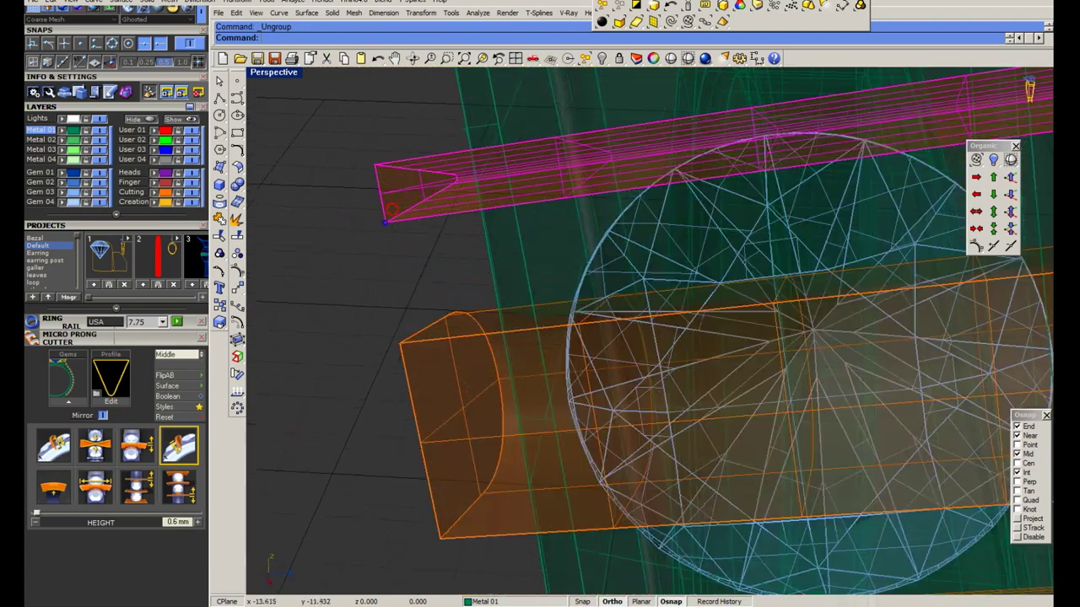
left_click(385, 204)
scroll(388, 203, "down", 3)
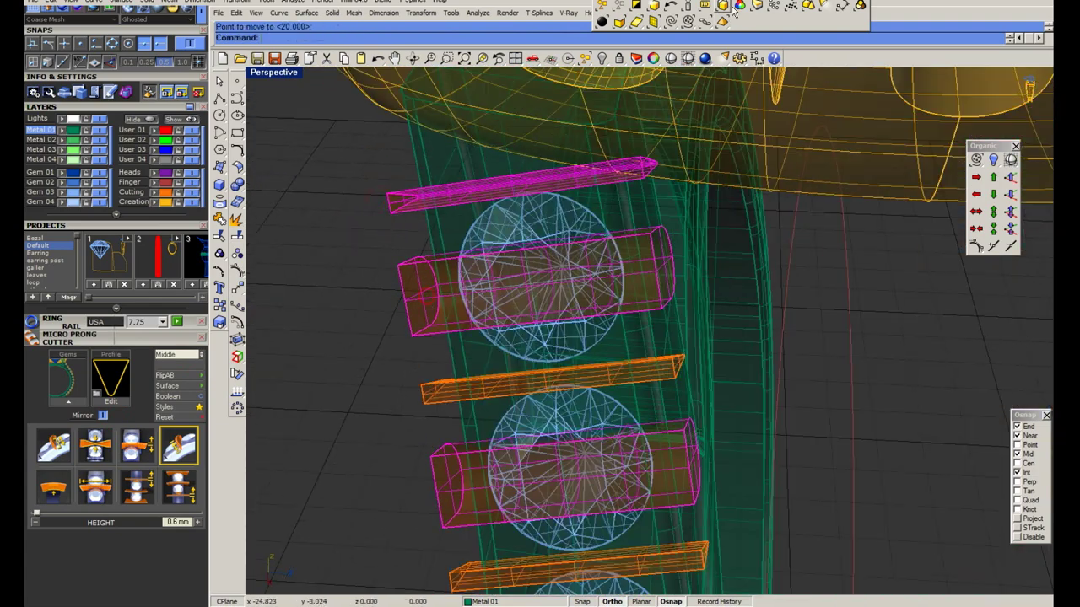
type("group")
key("Return")
scroll(636, 441, "down", 5)
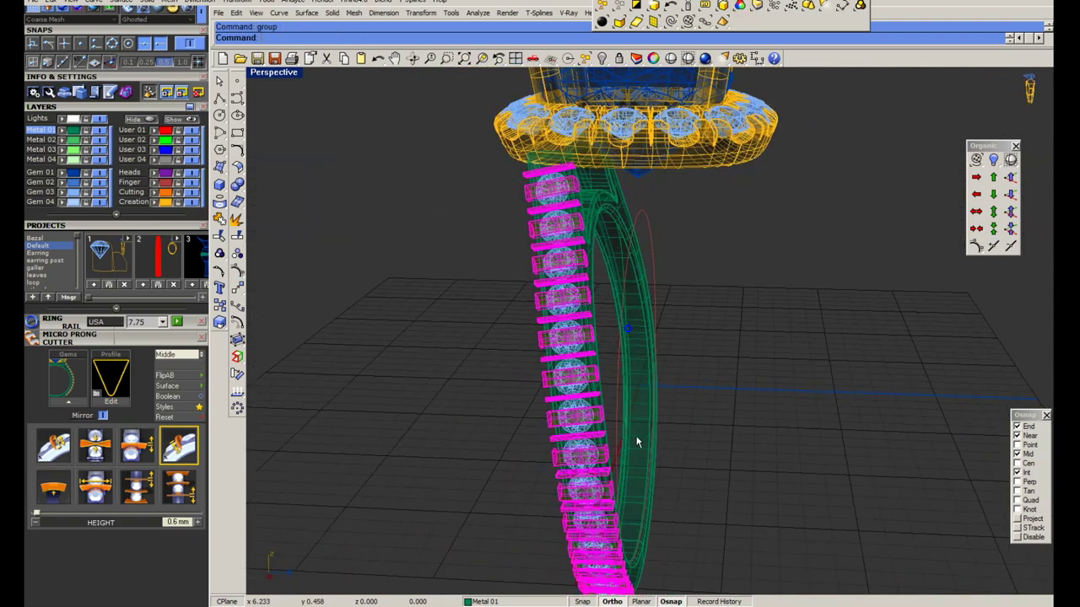
Remove the bottom two gem-and-cutter sets from their group and delete them.
right_click_drag(637, 441, 615, 392)
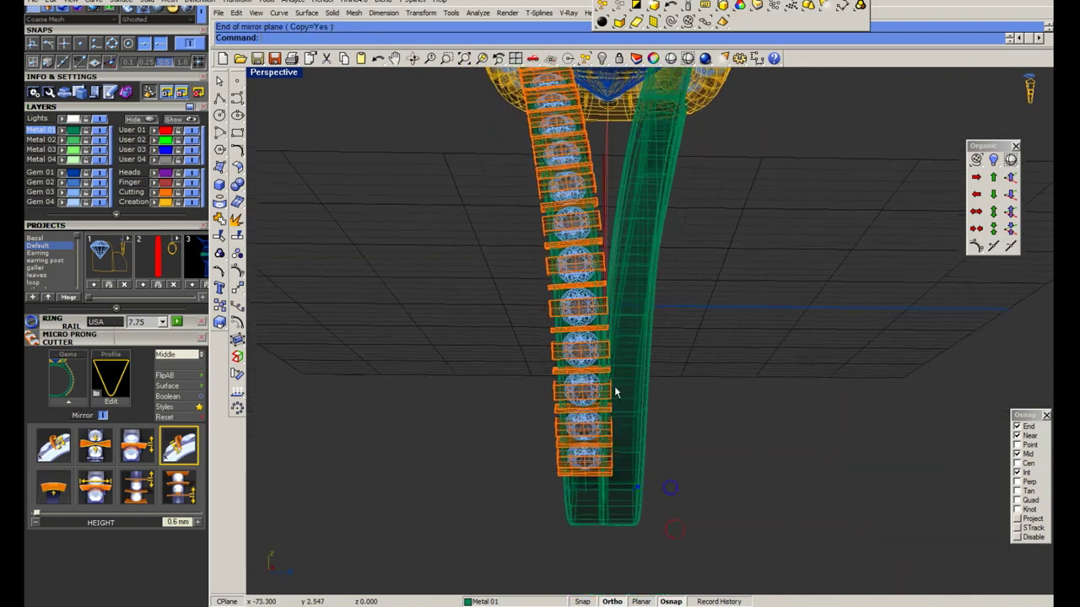
scroll(615, 393, "up", 3)
scroll(620, 426, "up", 3)
left_click(233, 258)
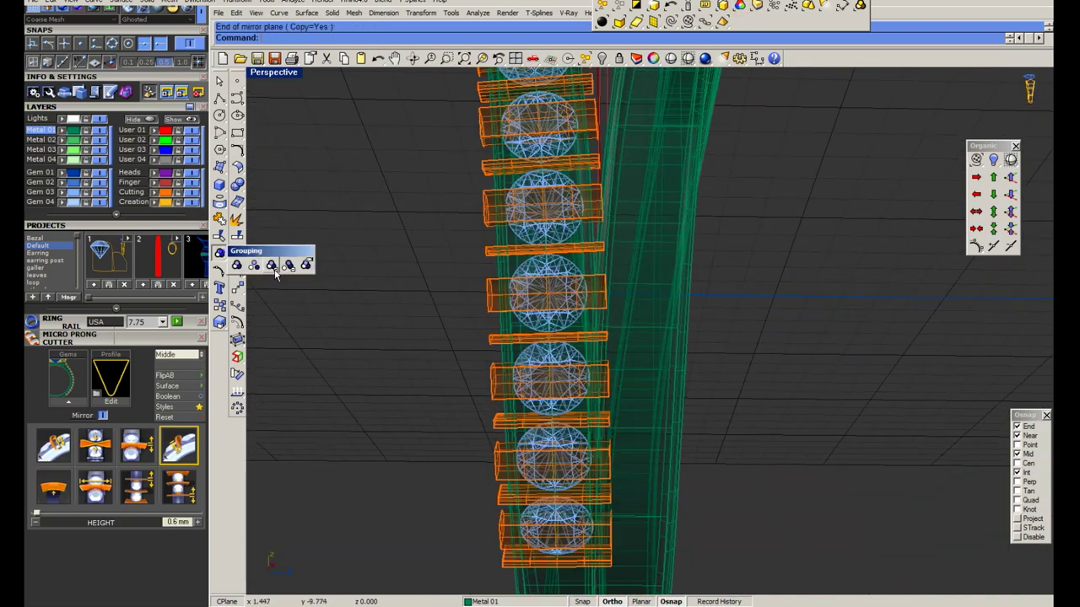
left_click(280, 267)
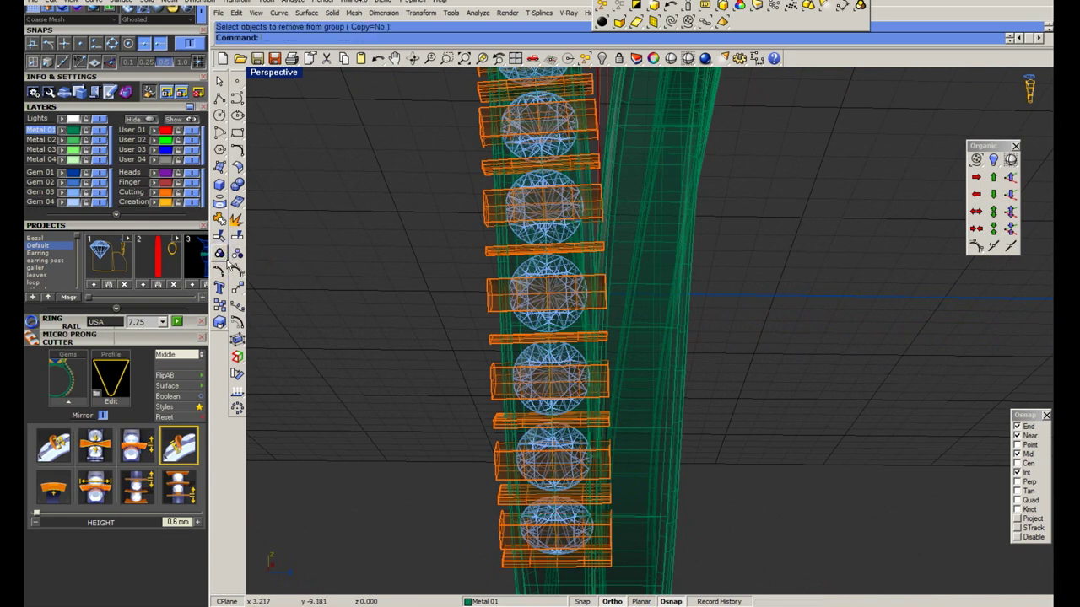
right_click_drag(292, 265, 440, 339)
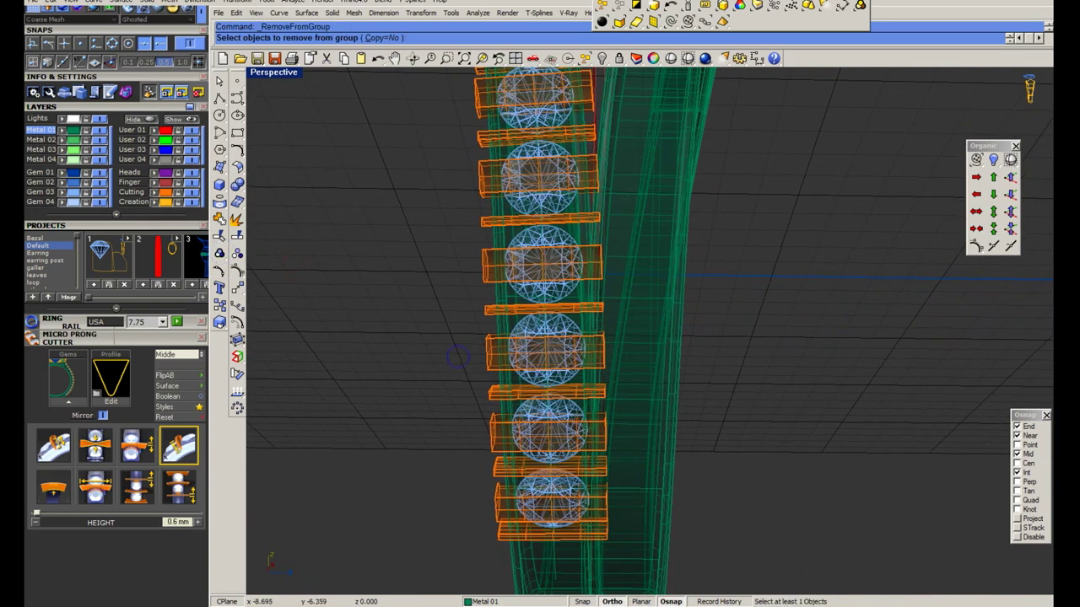
left_click_drag(426, 382, 624, 548)
scroll(604, 387, "down", 3)
key("Return")
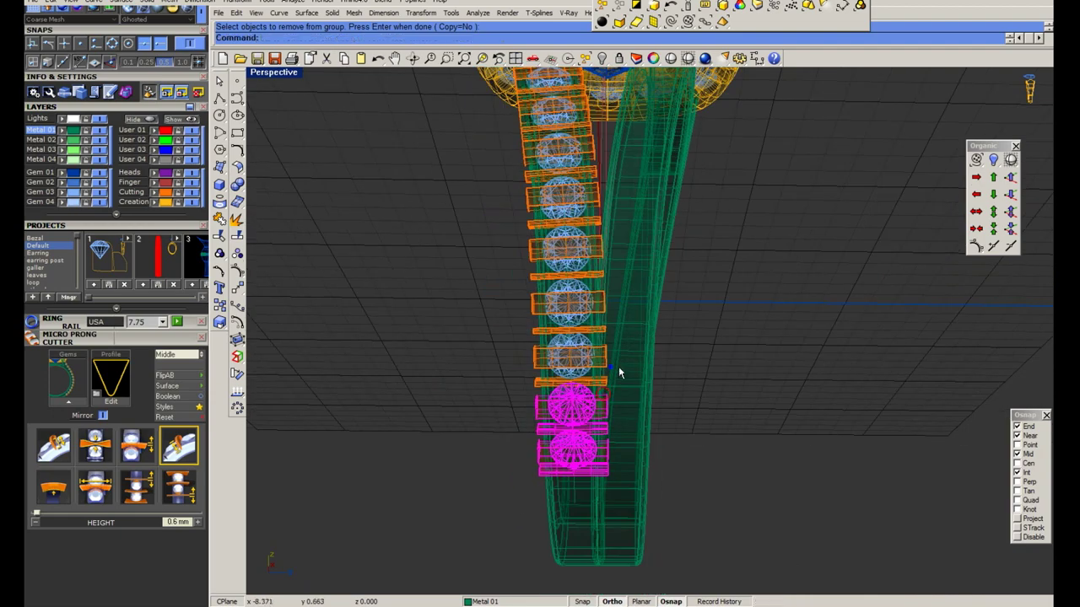
key("Delete")
Release the lowest remaining gem and cutter from the group and delete them.
right_click_drag(619, 366, 628, 284)
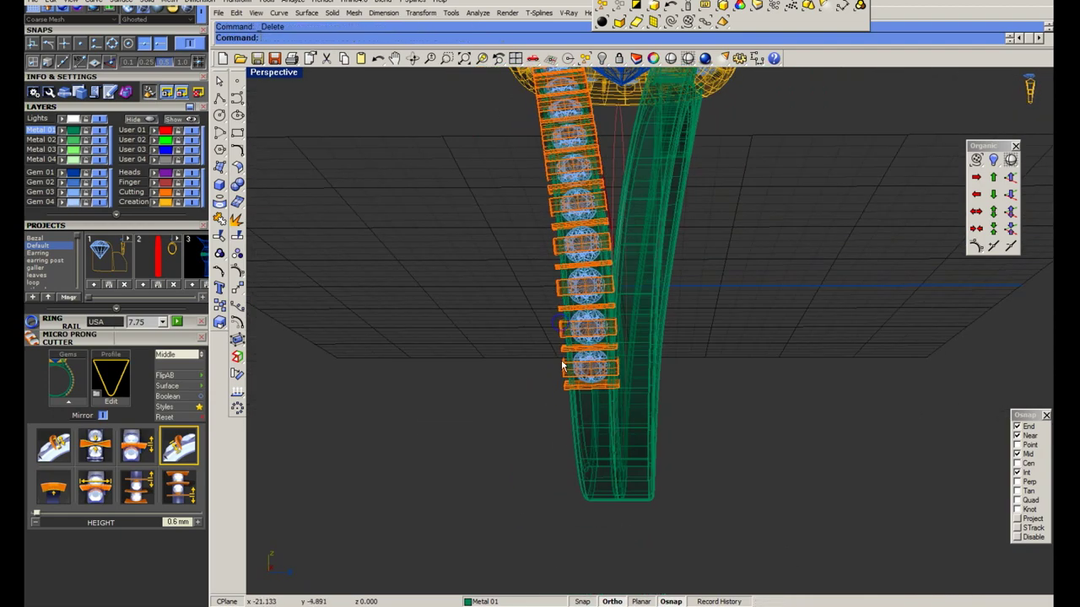
left_click_drag(525, 350, 706, 433)
scroll(591, 354, "up", 3)
key("Return")
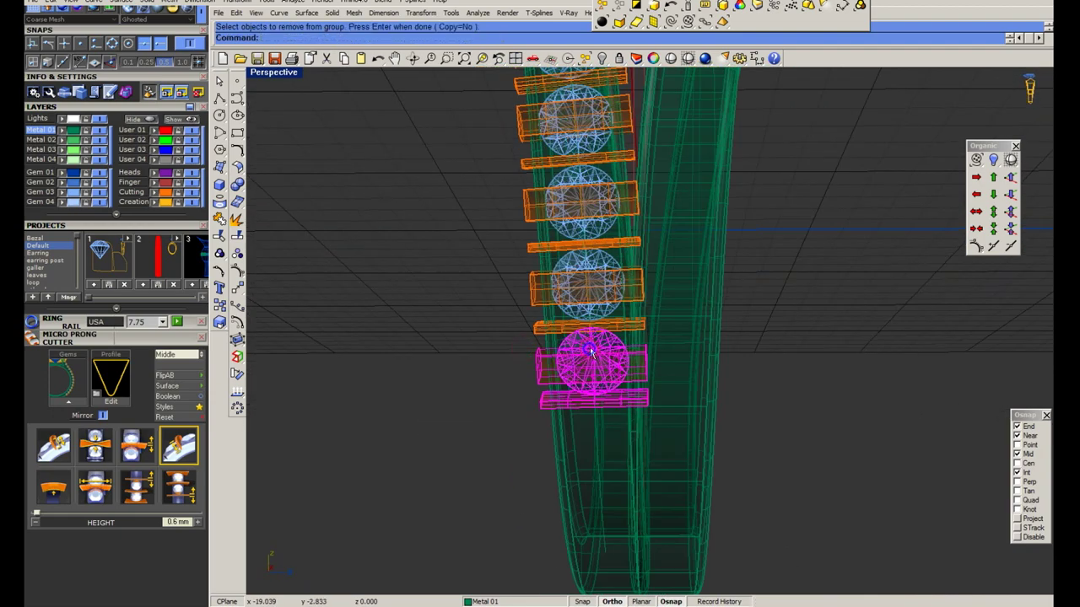
key("Delete")
scroll(590, 354, "down", 3)
right_click_drag(607, 337, 648, 290)
scroll(648, 290, "up", 3)
Preview the model shaded and select the second shank band.
left_click(671, 58)
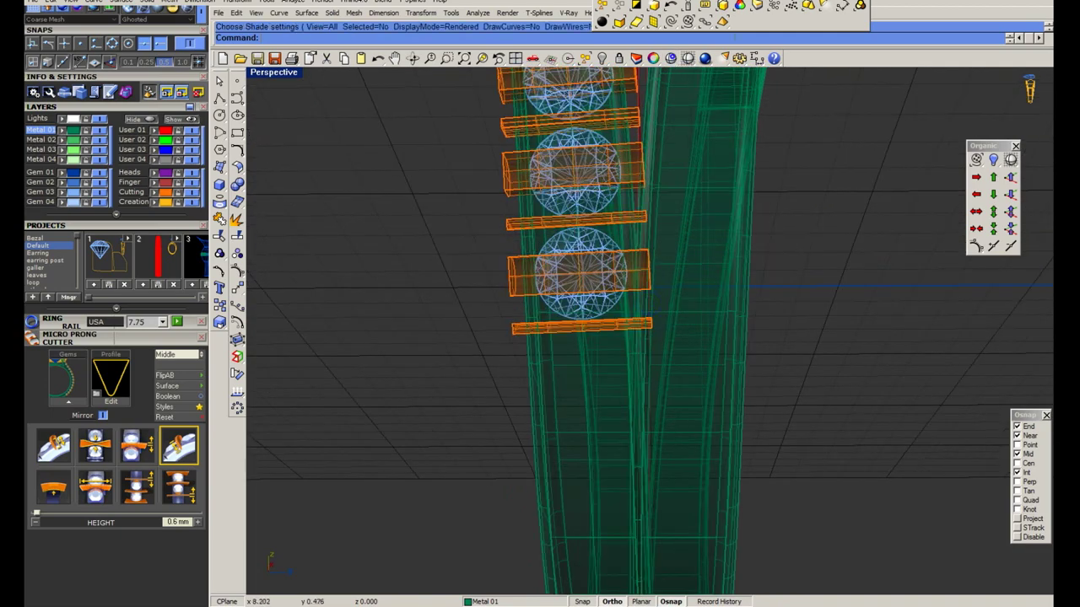
scroll(658, 279, "down", 2)
left_click(666, 306)
Delete the duplicate shank band and put a first bounding-box cage on the pavé rail in side view.
key("Delete")
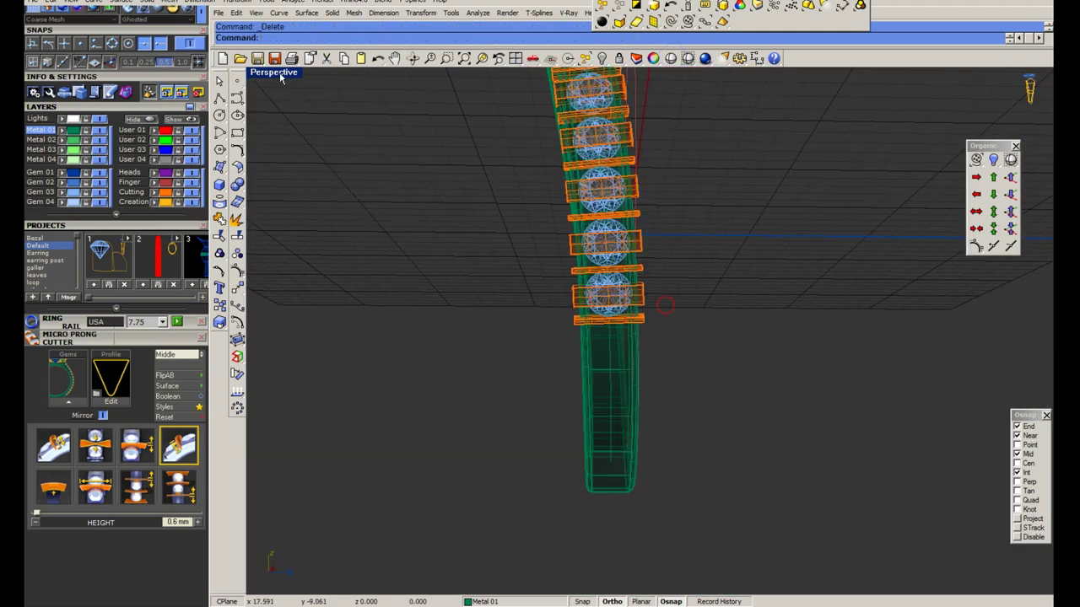
double_click(274, 73)
double_click(659, 338)
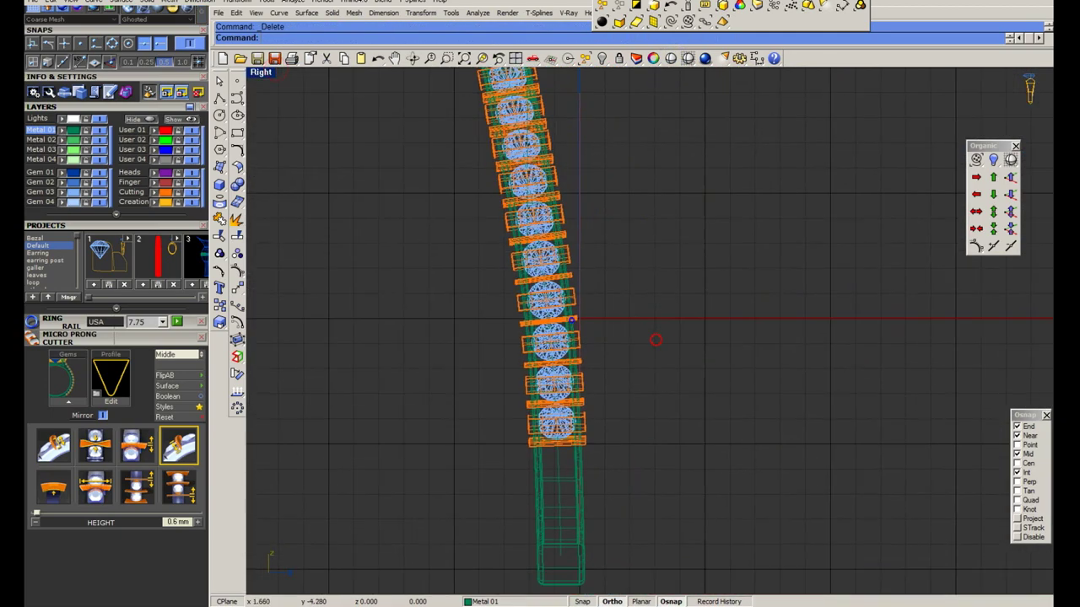
left_click(567, 496)
right_click_drag(568, 496, 559, 385)
left_click(237, 340)
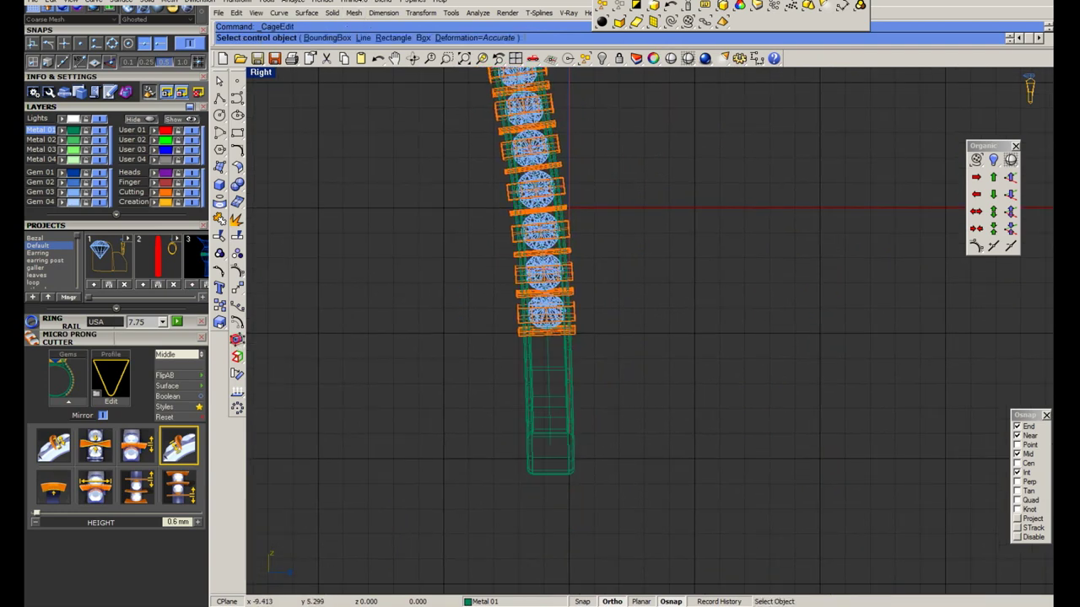
key("Return")
key("Return")
key("Return")
scroll(572, 363, "up", 3)
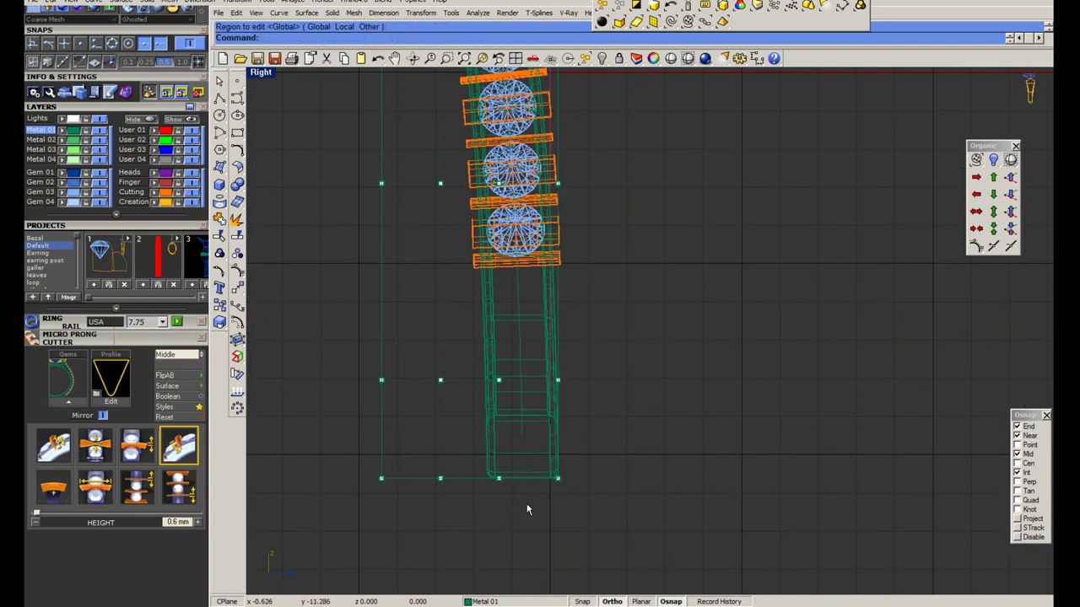
Replace the old cage with a new Cage Edit on the rail using 7 Z points.
key("Delete")
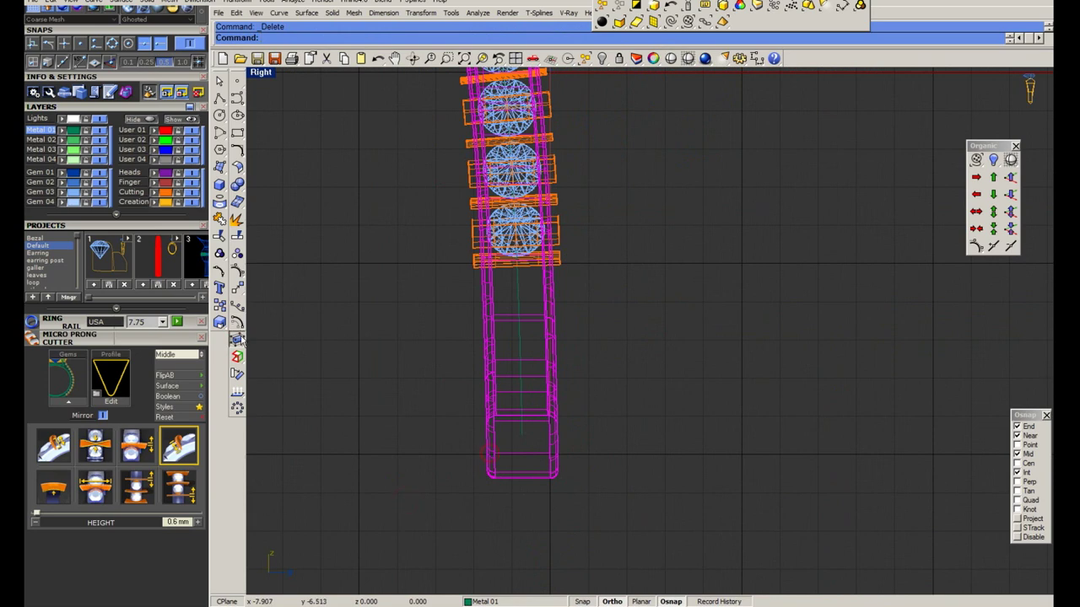
left_click(237, 341)
right_click(333, 37)
right_click(377, 36)
type("7")
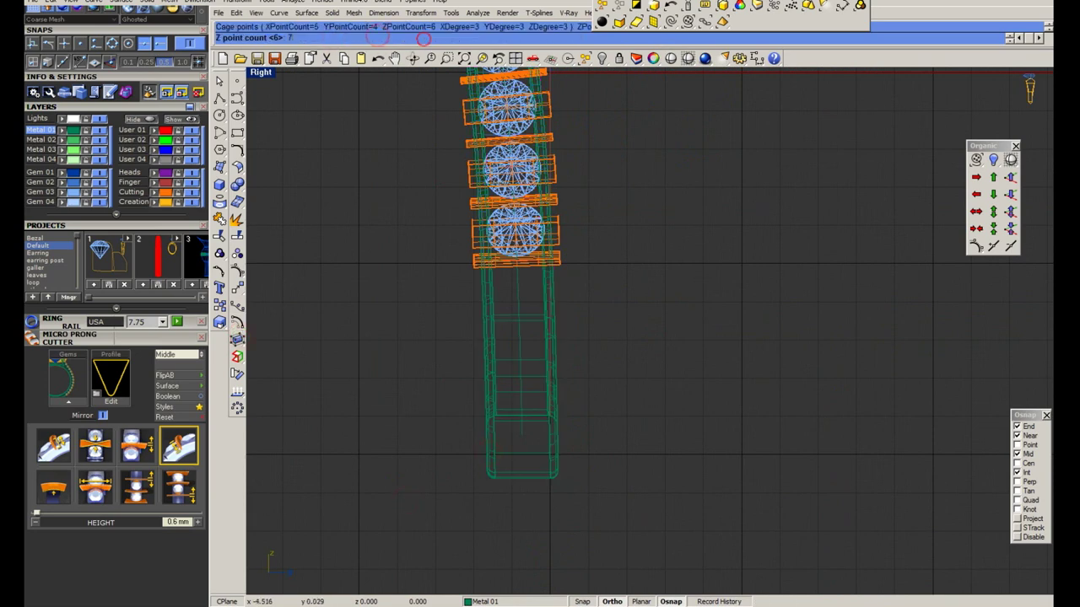
key("Return")
left_click(372, 38)
key("Return")
Move the right-hand, then left-hand cage points to lean and curve the rail away from the shank.
left_click_drag(528, 513, 648, 285)
scroll(594, 412, "up", 2)
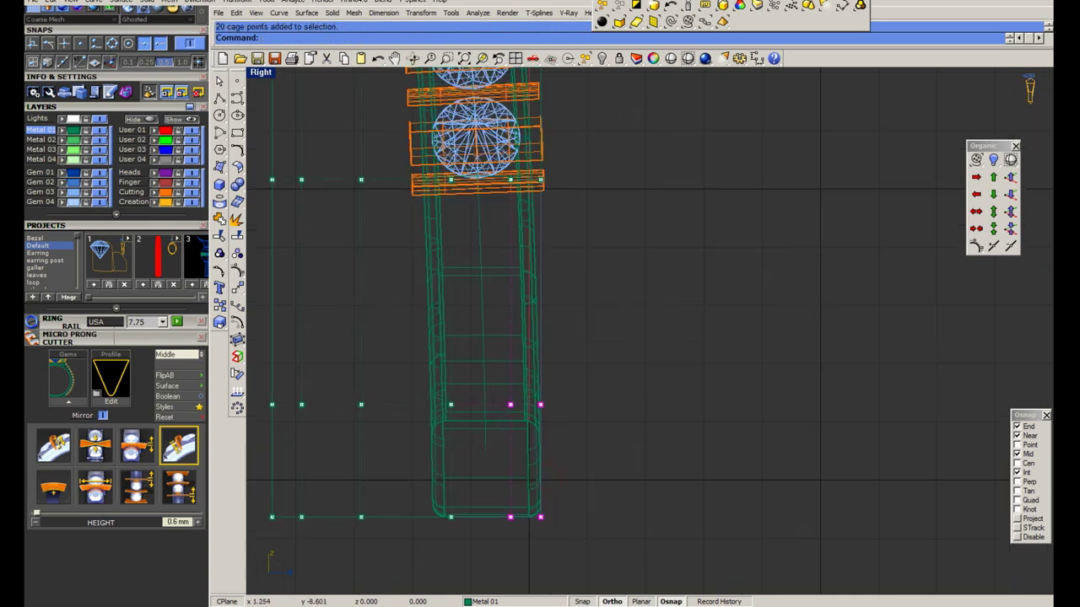
left_click_drag(613, 393, 635, 394)
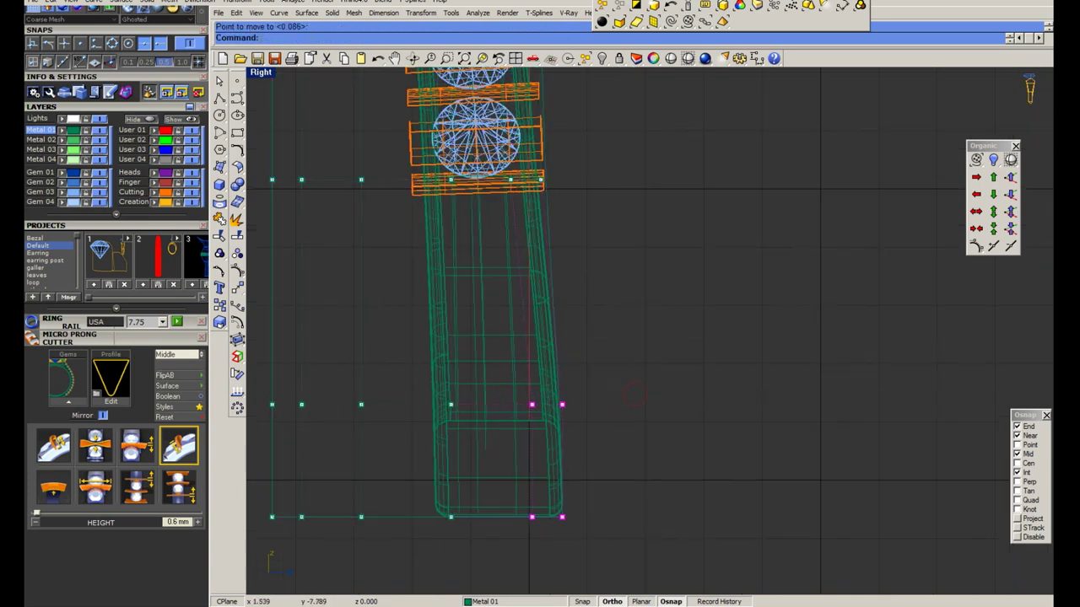
scroll(393, 405, "down", 1)
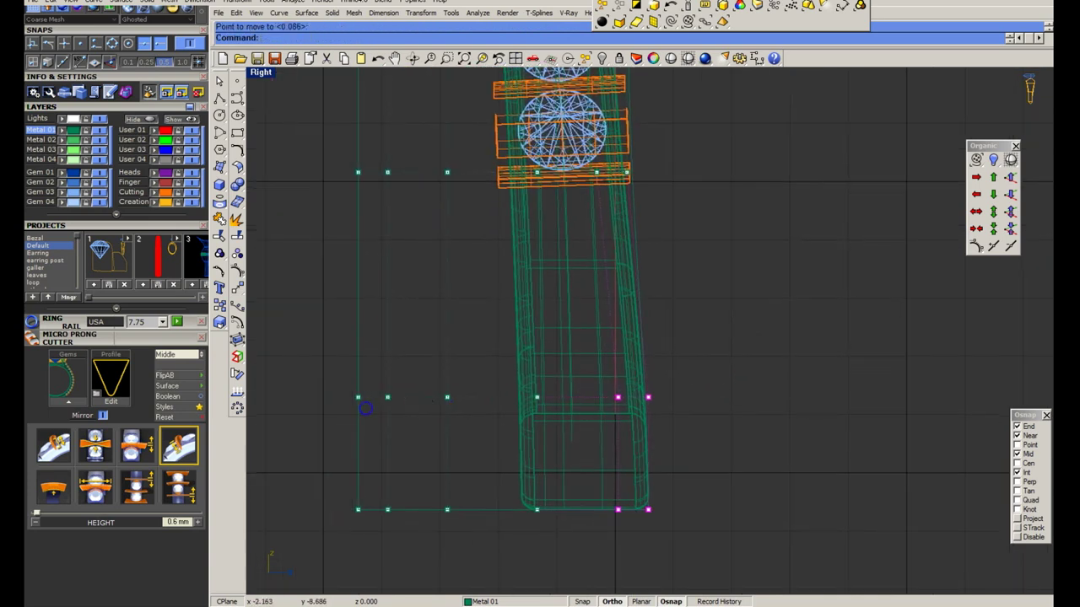
scroll(446, 390, "down", 1)
scroll(458, 410, "down", 1)
scroll(458, 409, "up", 1)
left_click_drag(345, 366, 454, 492)
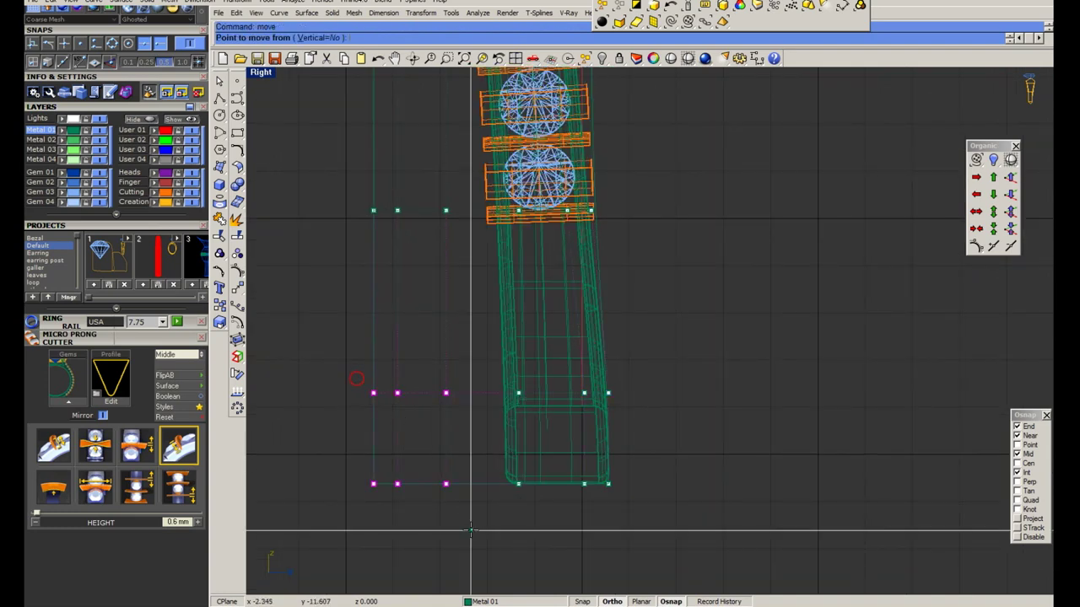
left_click_drag(373, 393, 475, 529)
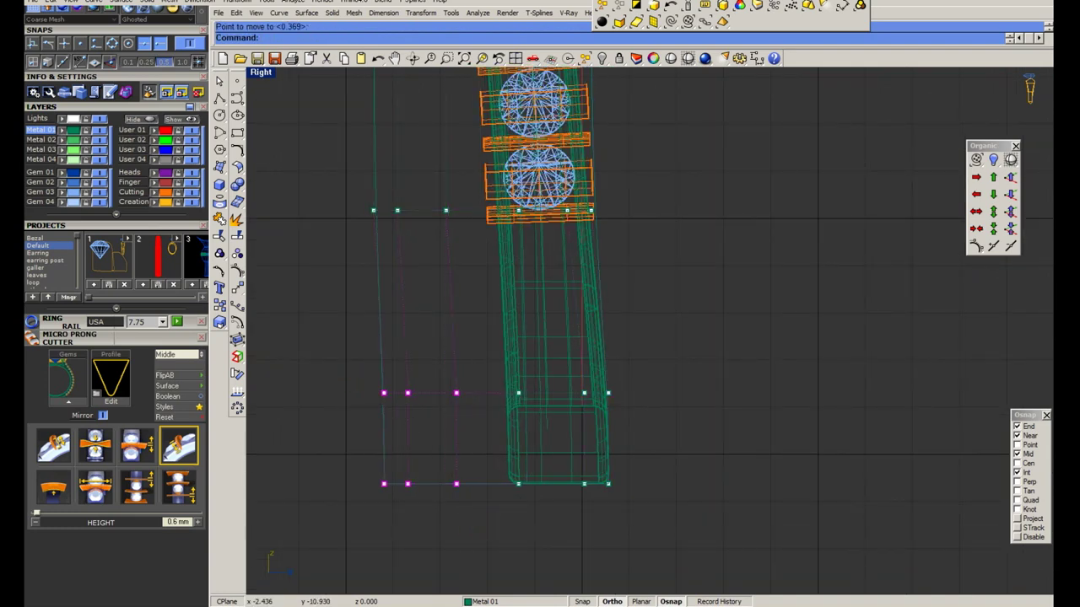
scroll(523, 438, "down", 1)
scroll(523, 438, "down", 1)
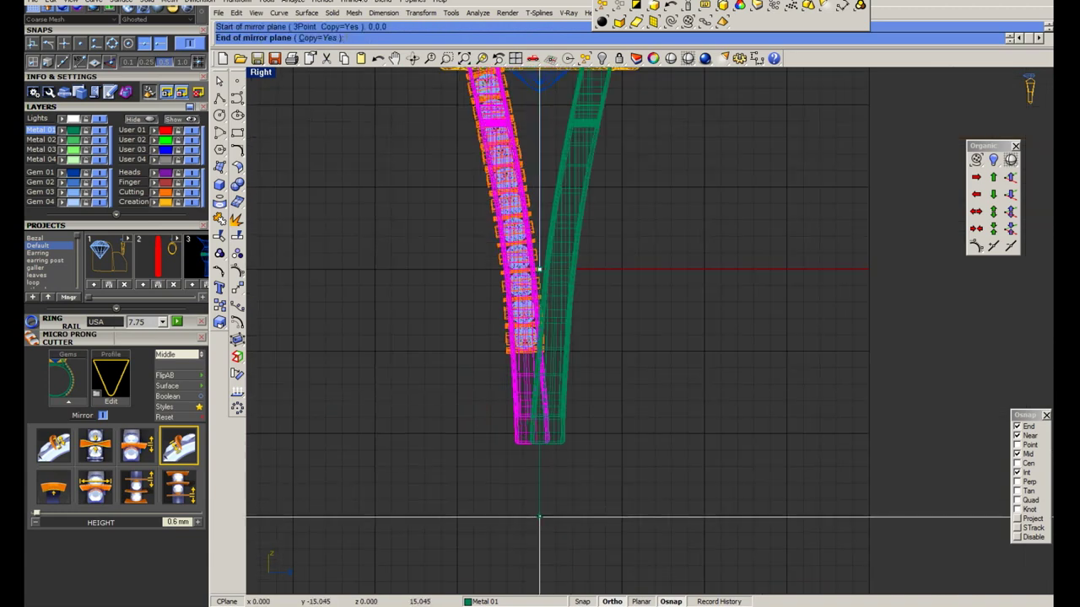
In Shaded display, window-select and delete the lowest gem and its cutters.
left_click(687, 58)
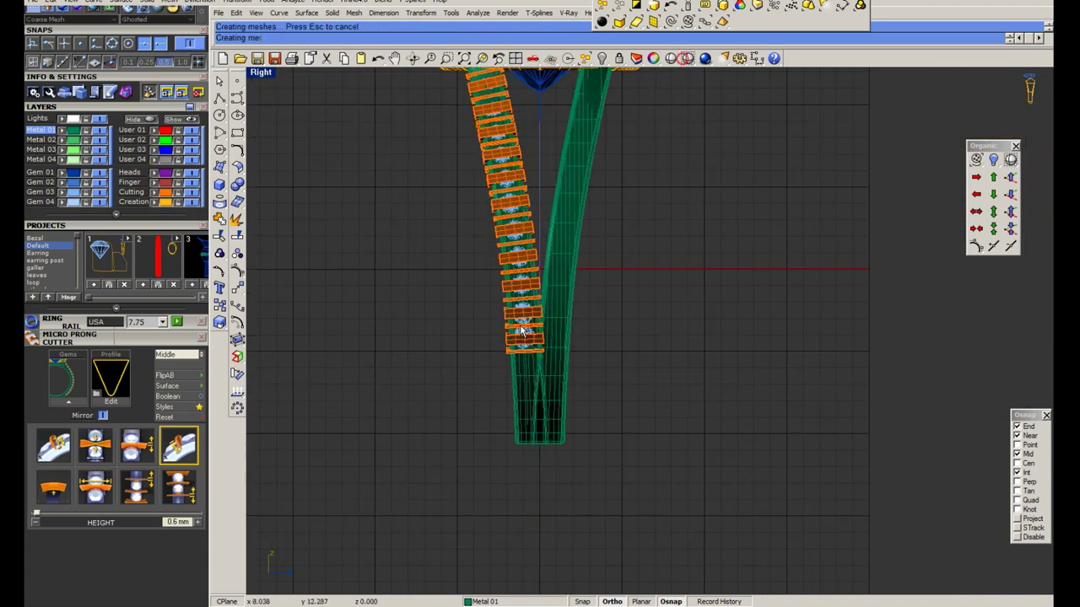
scroll(538, 334, "up", 1)
scroll(539, 333, "up", 1)
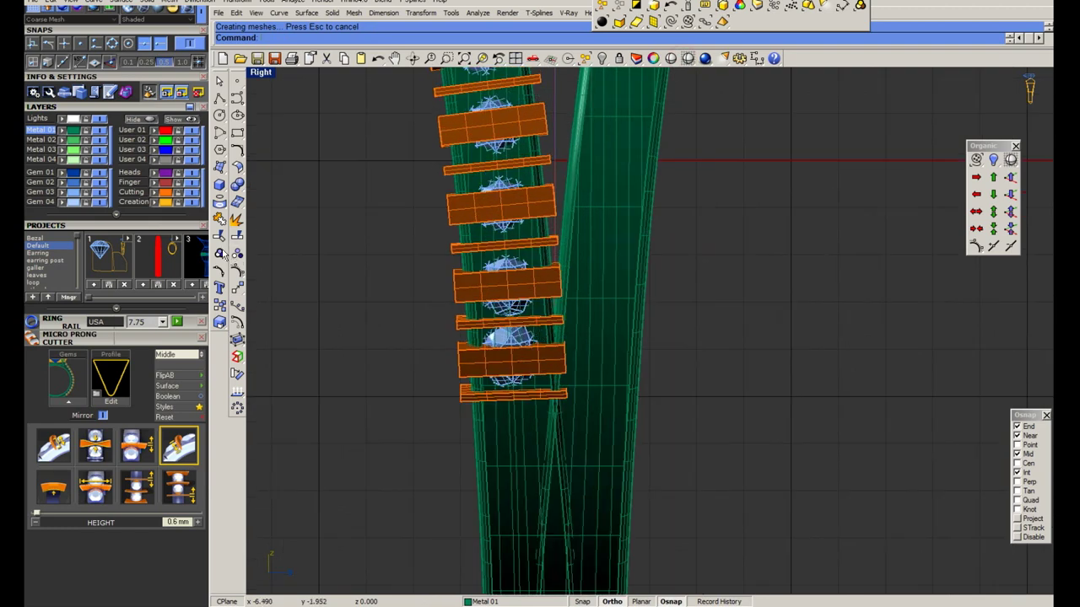
left_click(221, 255)
left_click(287, 262)
left_click_drag(384, 326, 799, 455)
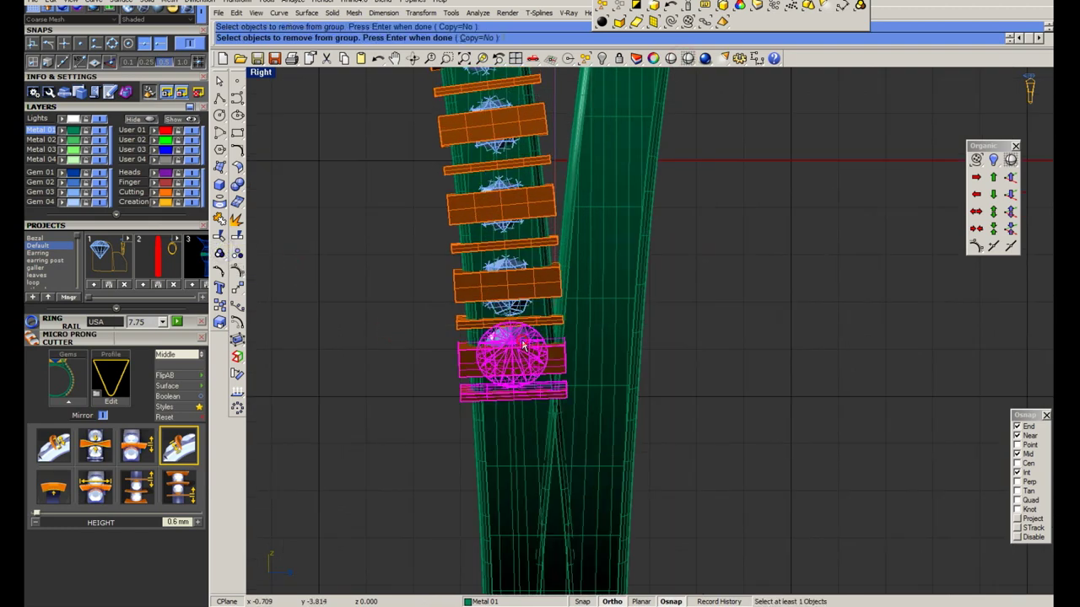
key("Return")
key("Delete")
scroll(561, 353, "down", 3)
scroll(522, 341, "down", 2)
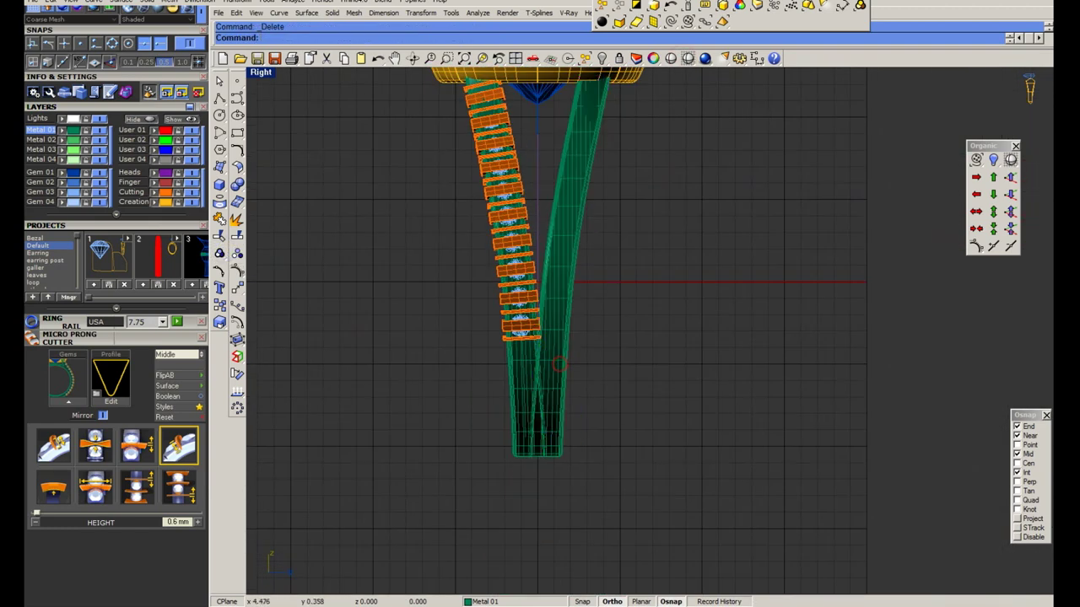
Check the ring in Rendered perspective, return to Ghosted, delete the duplicate band, select the prong cutters.
double_click(263, 74)
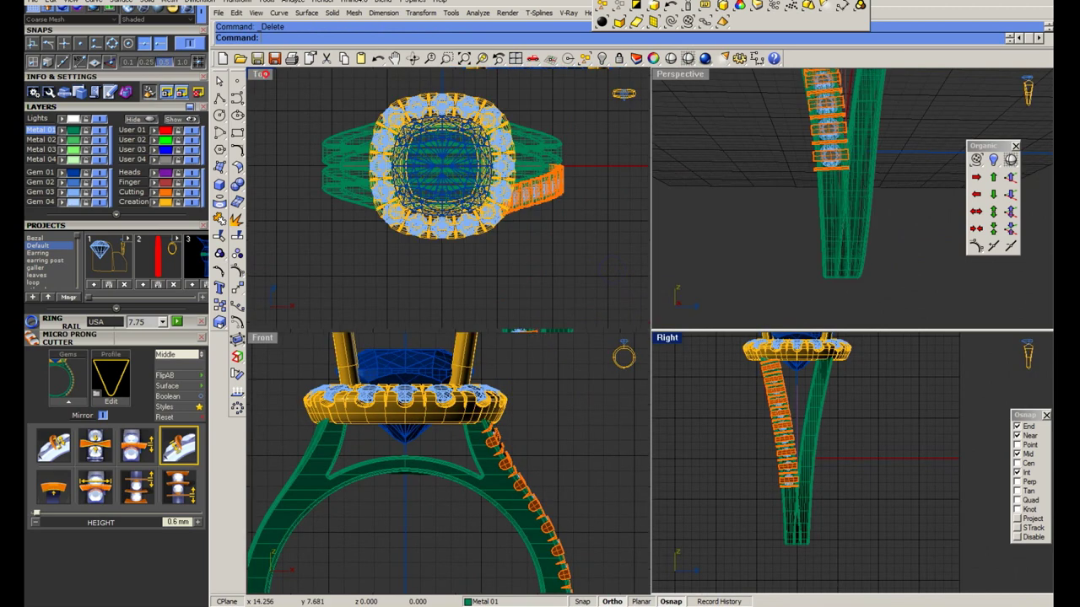
double_click(675, 73)
left_click(670, 59)
right_click_drag(639, 287, 646, 370)
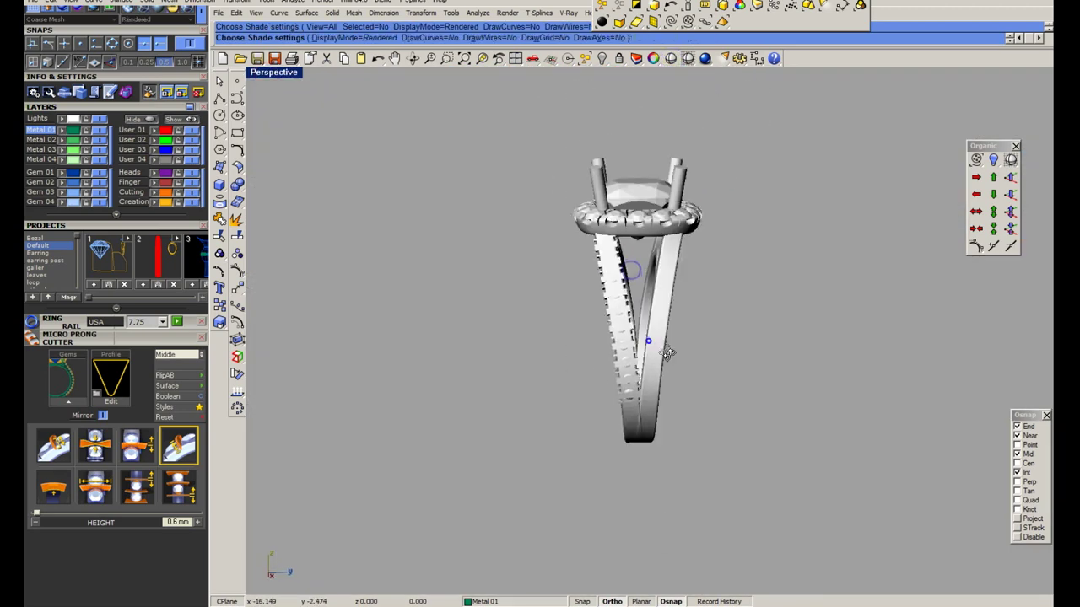
scroll(639, 315, "up", 3)
mouse_move(639, 315)
right_mouse_down()
mouse_move(646, 363)
mouse_move(704, 312)
right_mouse_up()
left_click(661, 346)
key("Delete")
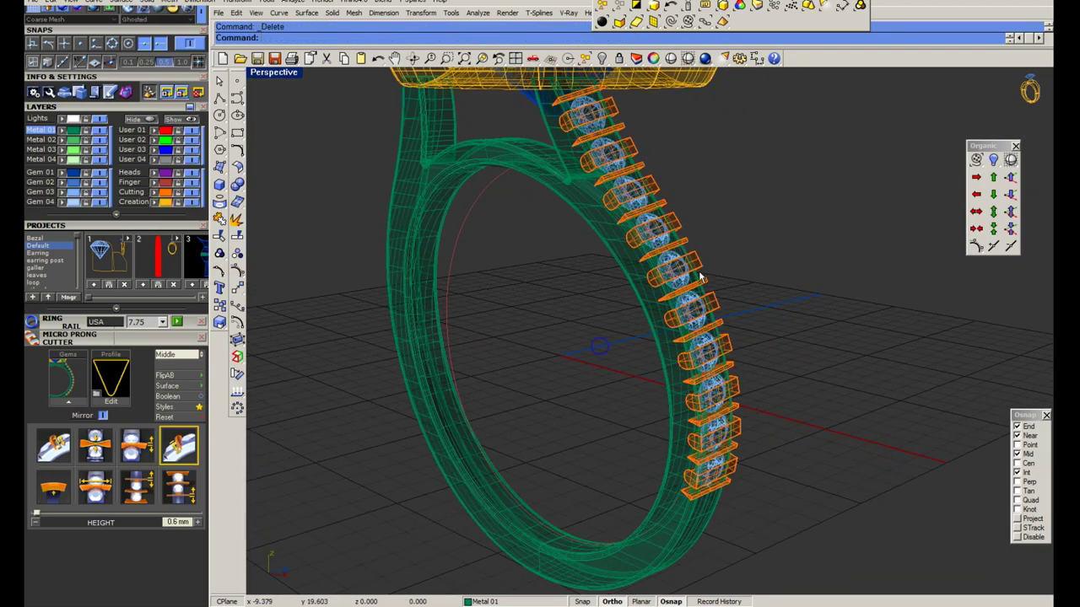
left_click(709, 422)
mouse_move(708, 422)
right_mouse_down()
mouse_move(647, 346)
mouse_move(659, 312)
right_mouse_up()
Boolean-difference the prong cutters out of the shank.
key("Escape")
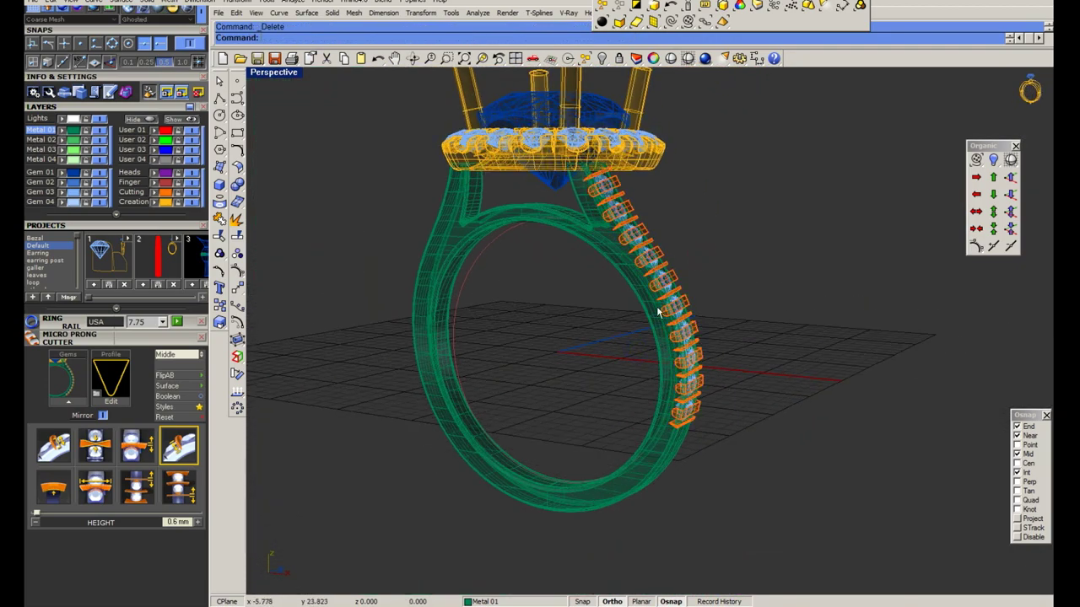
left_click(167, 396)
scroll(598, 284, "up", 3)
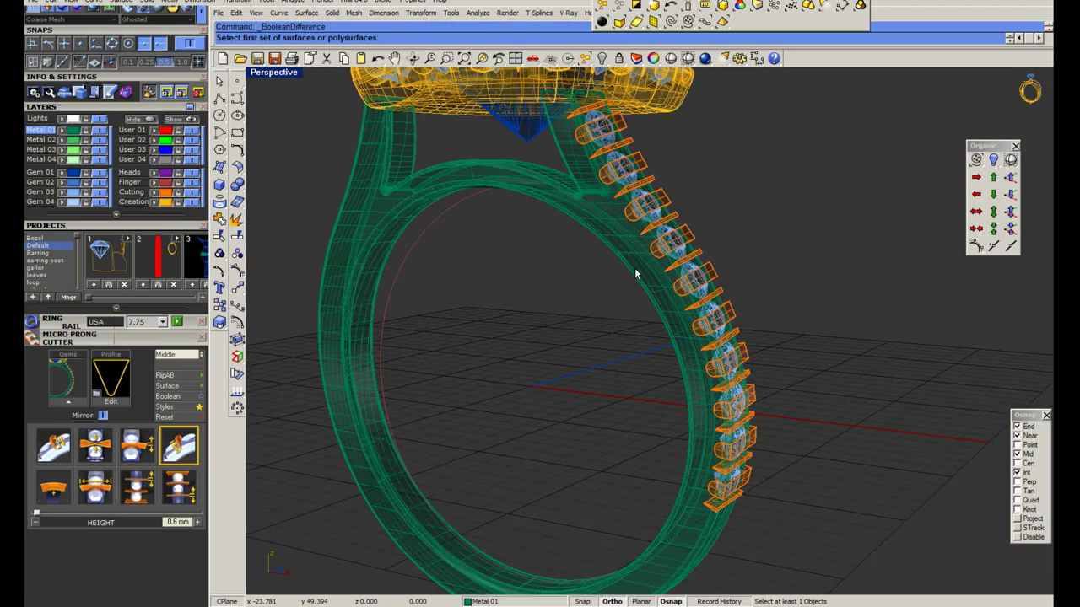
left_click(636, 274)
key("Return")
scroll(636, 273, "up", 3)
left_click(668, 167)
key("Return")
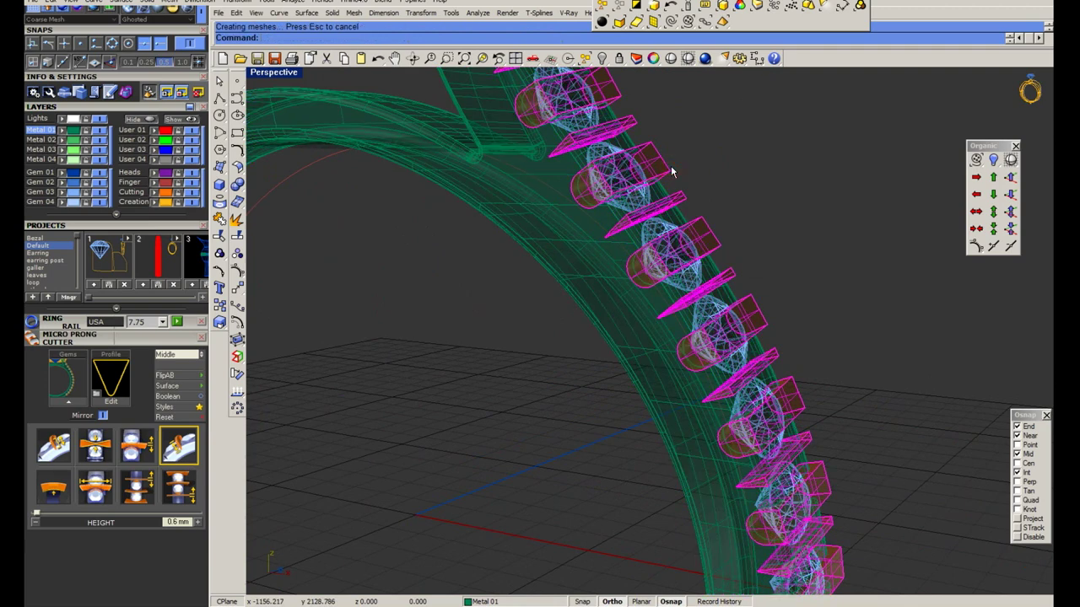
Hide the prong cutters with the Hide command and collapse the Layers panel.
type("hide")
key("Return")
scroll(667, 168, "down", 3)
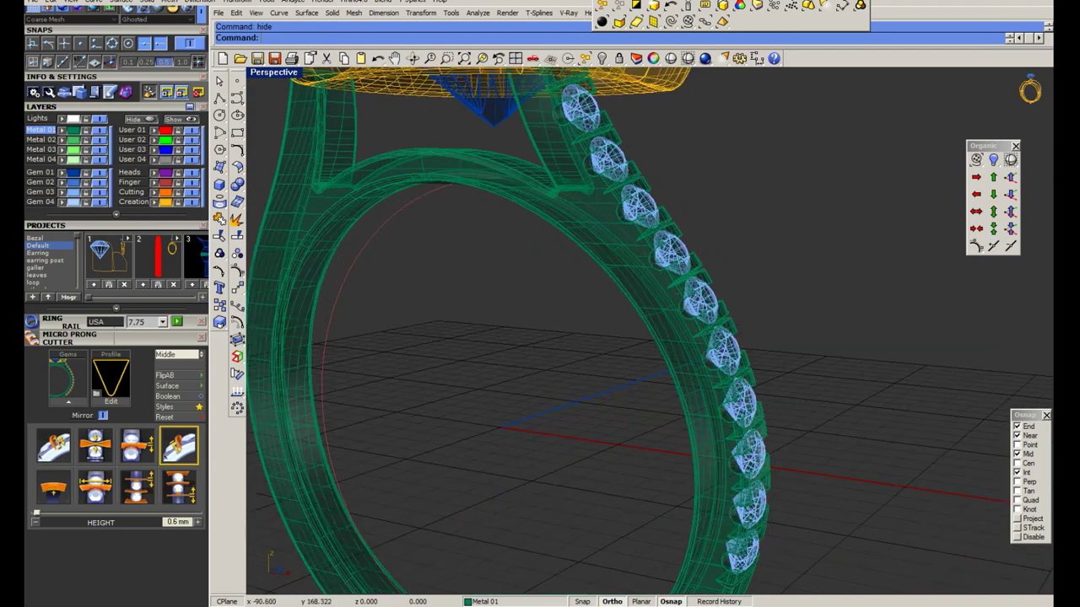
scroll(667, 169, "up", 3)
right_click_drag(713, 214, 641, 287)
left_click(150, 108)
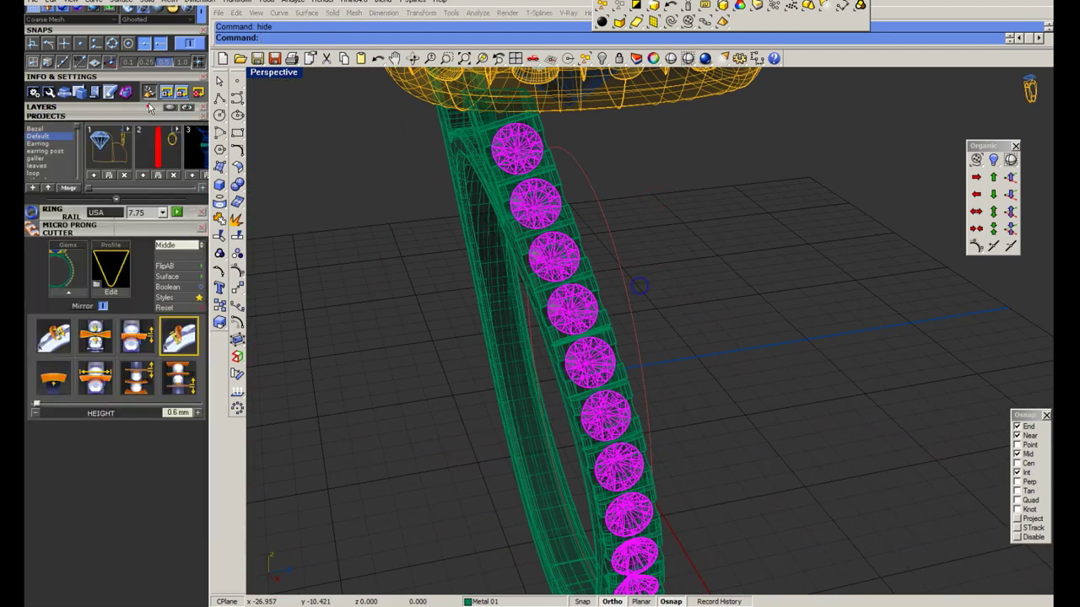
scroll(101, 80, "up", 1)
scroll(39, 73, "up", 1)
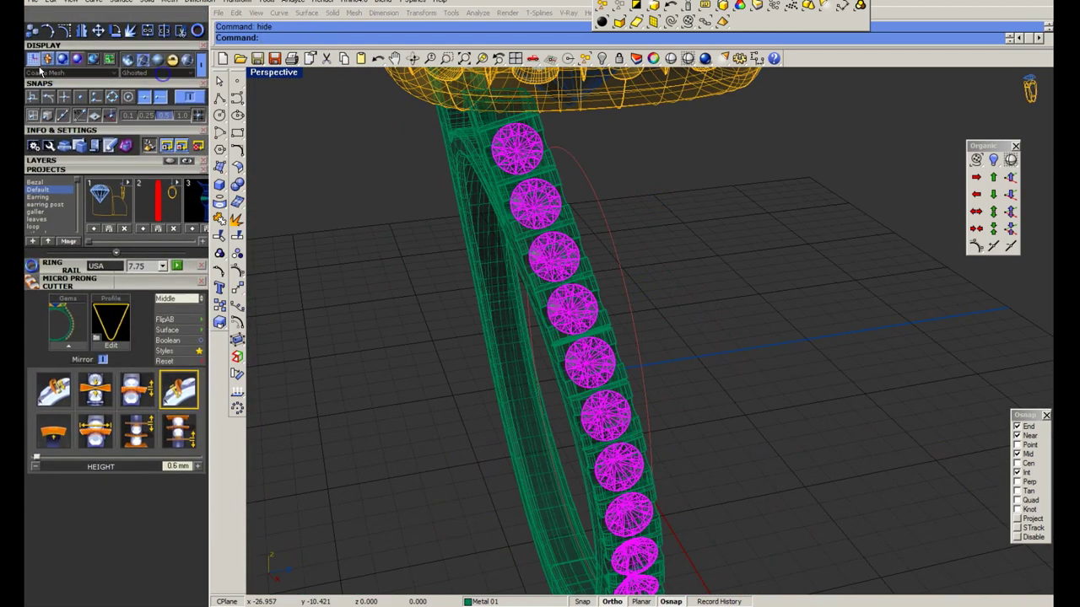
scroll(68, 63, "up", 2)
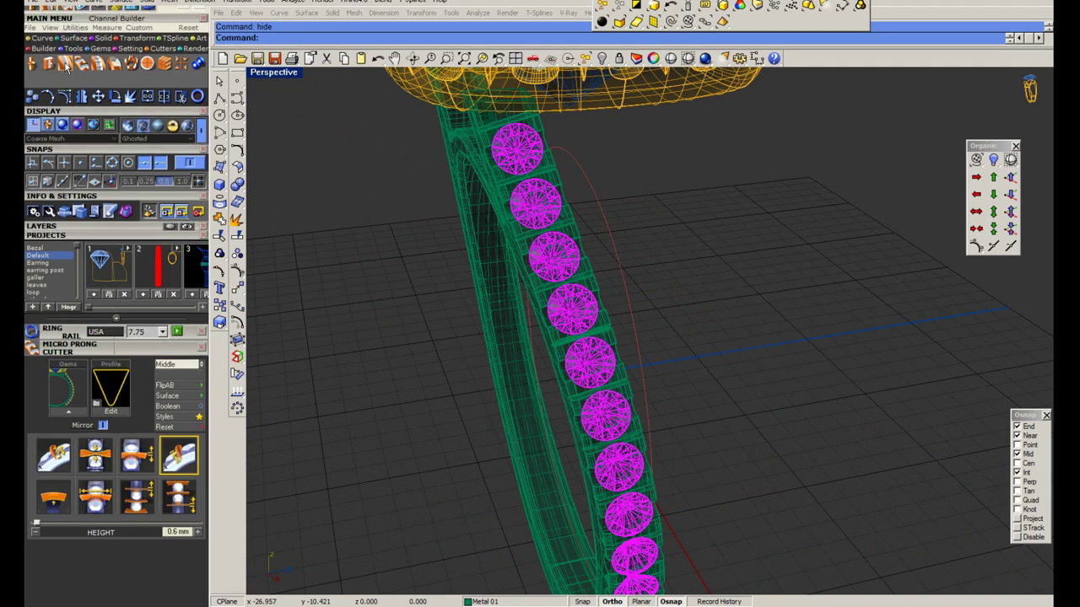
Build a channel along the row of shank gems with a 0.07 mm offset.
left_click(65, 65)
left_click(74, 411)
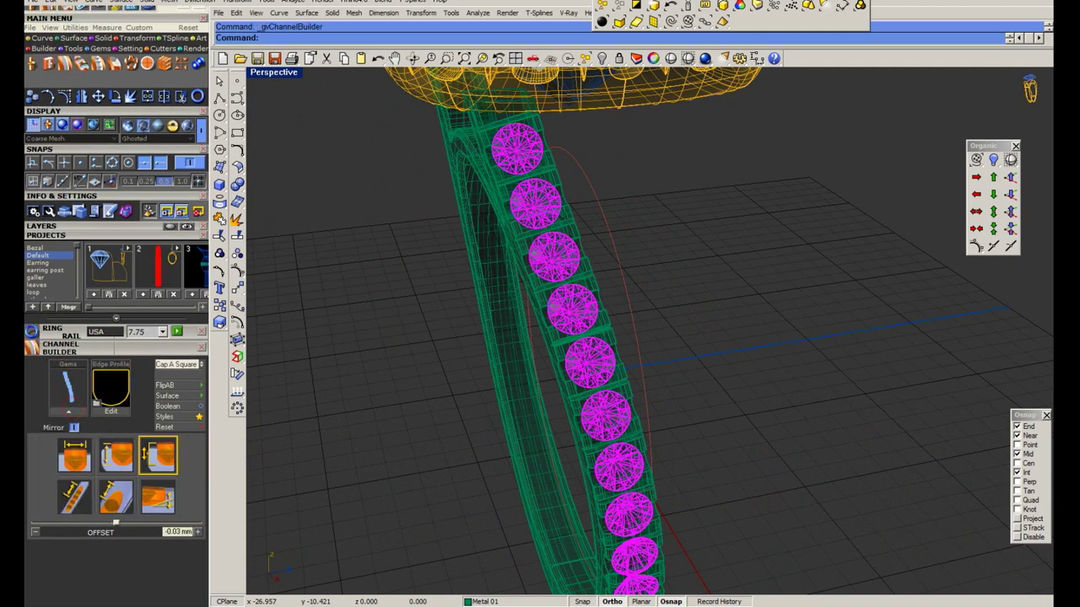
right_click_drag(680, 315, 755, 341)
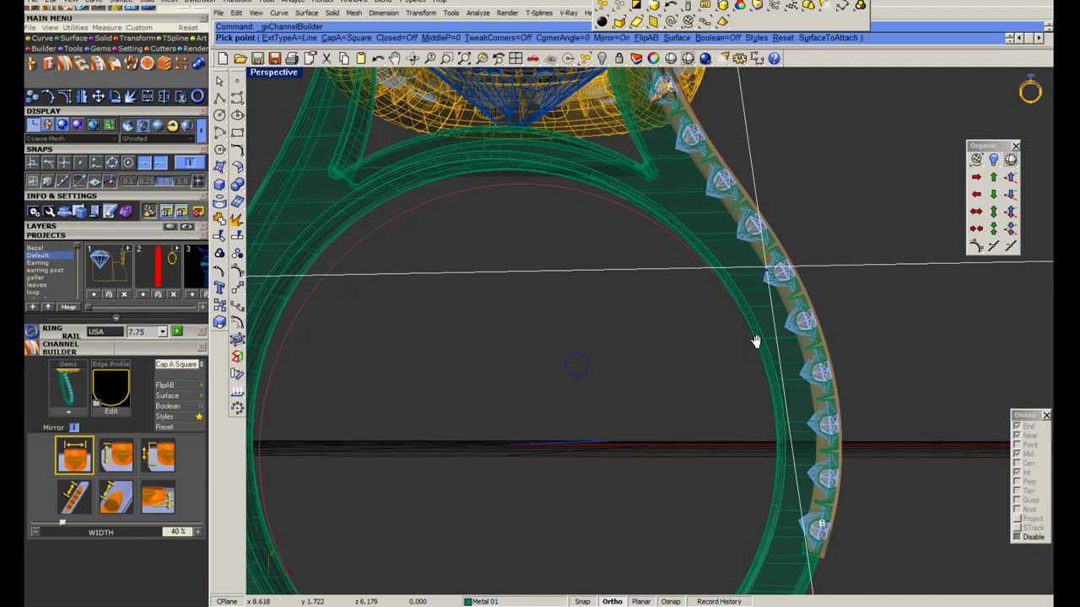
scroll(755, 341, "up", 3)
scroll(755, 341, "up", 3)
left_click(159, 456)
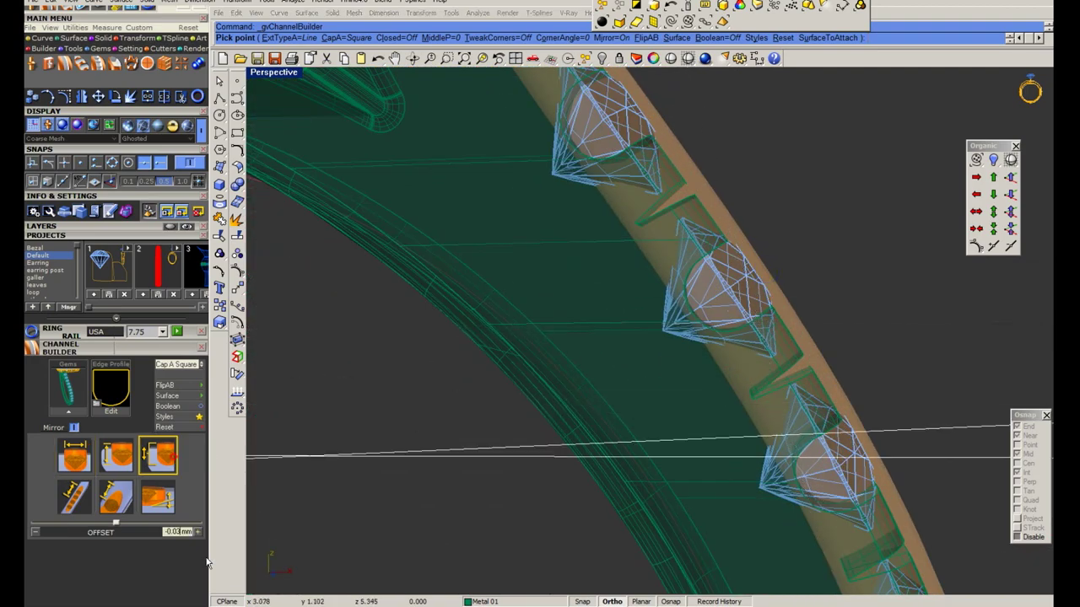
left_click(199, 532)
left_click(199, 532)
scroll(588, 381, "down", 3)
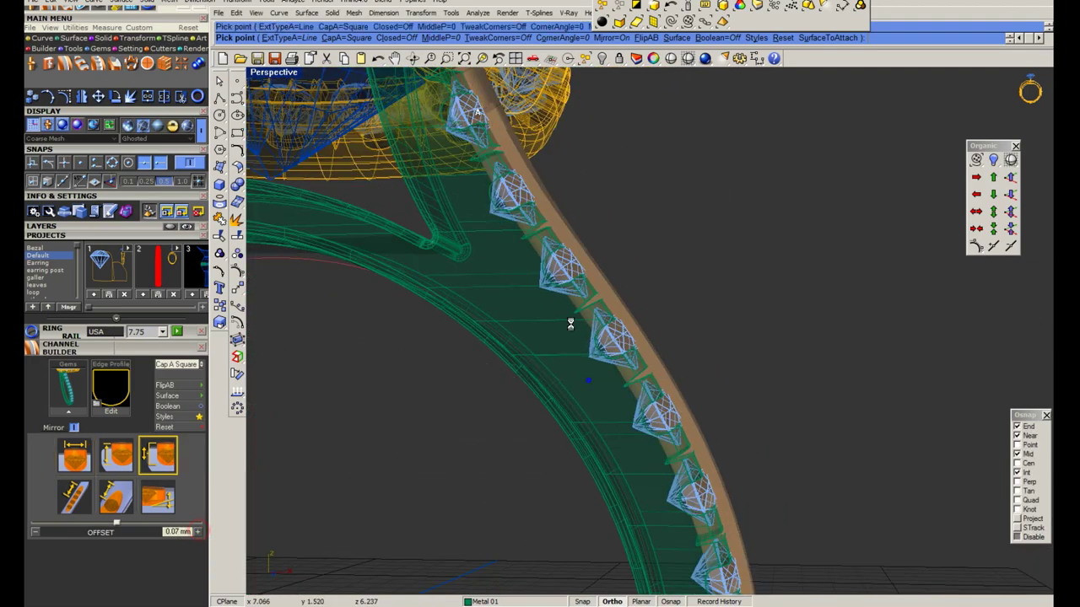
scroll(588, 381, "down", 2)
key("Return")
scroll(536, 236, "up", 3)
scroll(536, 237, "up", 2)
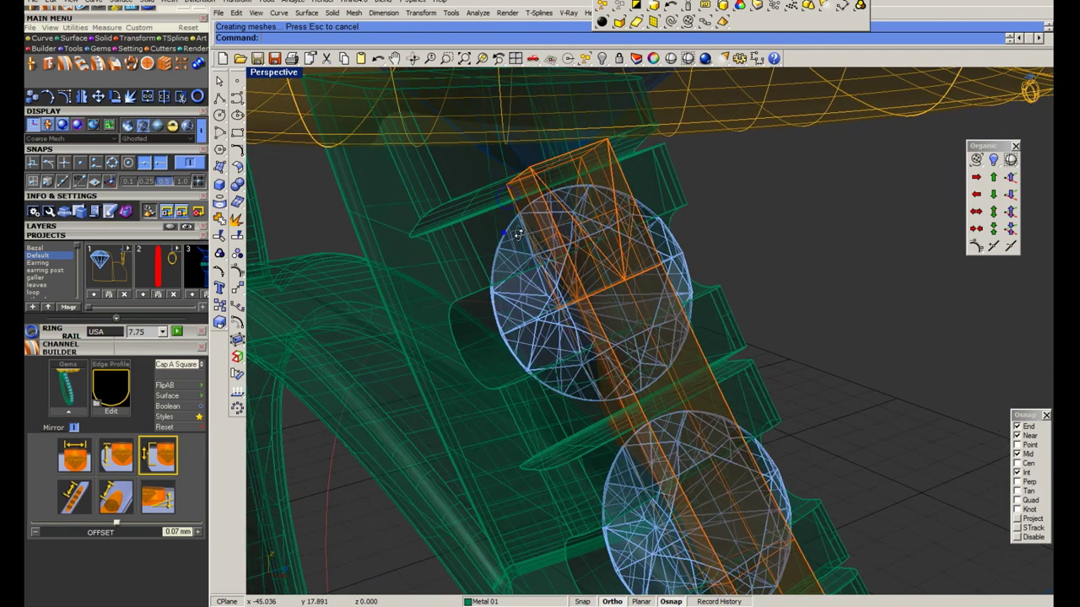
scroll(536, 236, "up", 3)
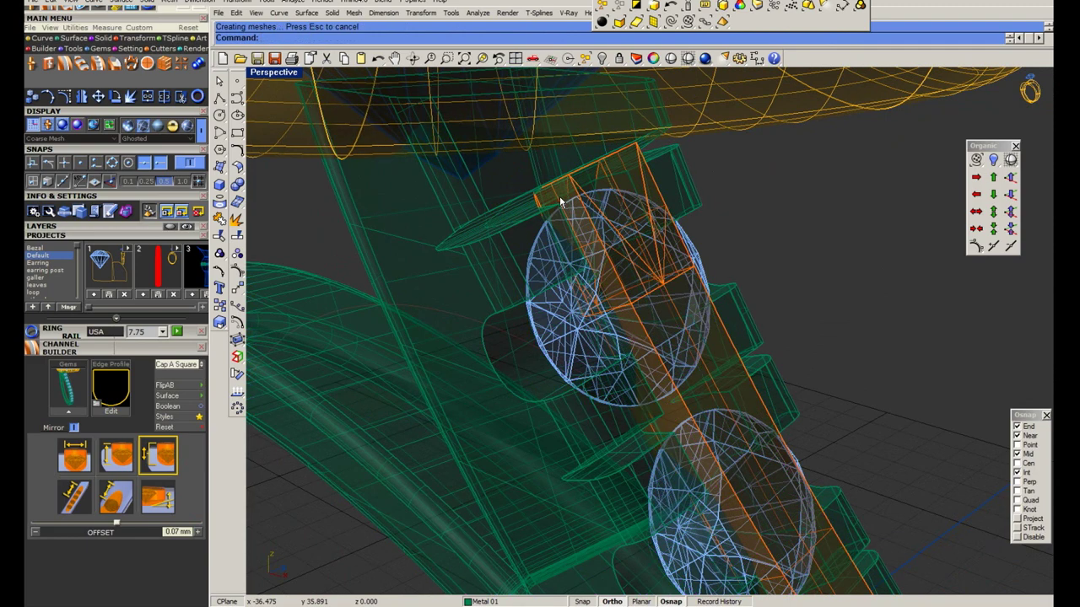
Save, then subtract 5% lower-taper gem cutters from the Metal 01 shank.
left_click(619, 170)
left_click(638, 156)
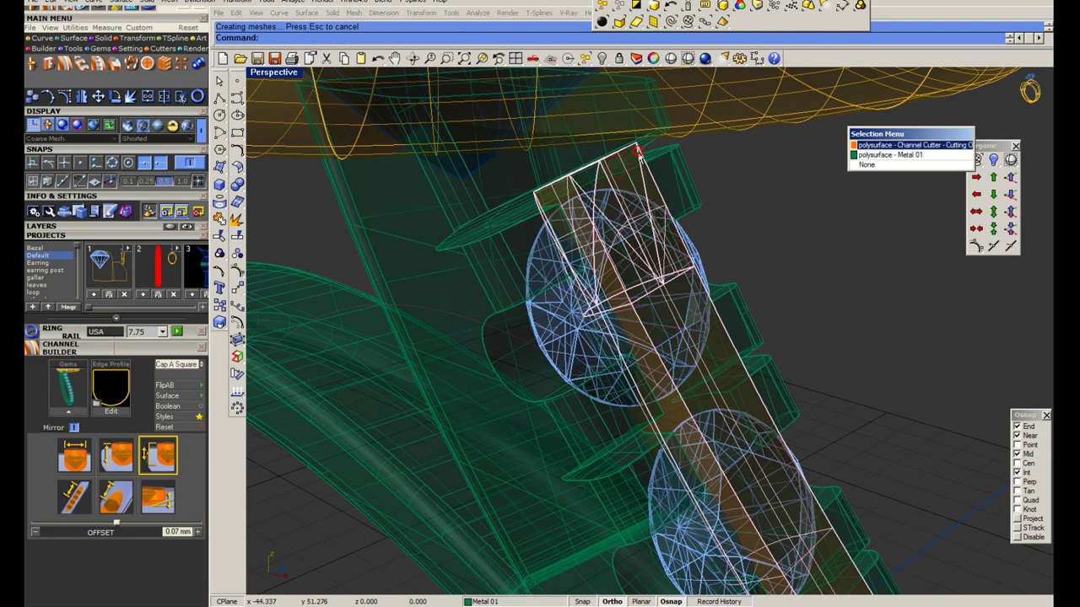
key("ctrl+s")
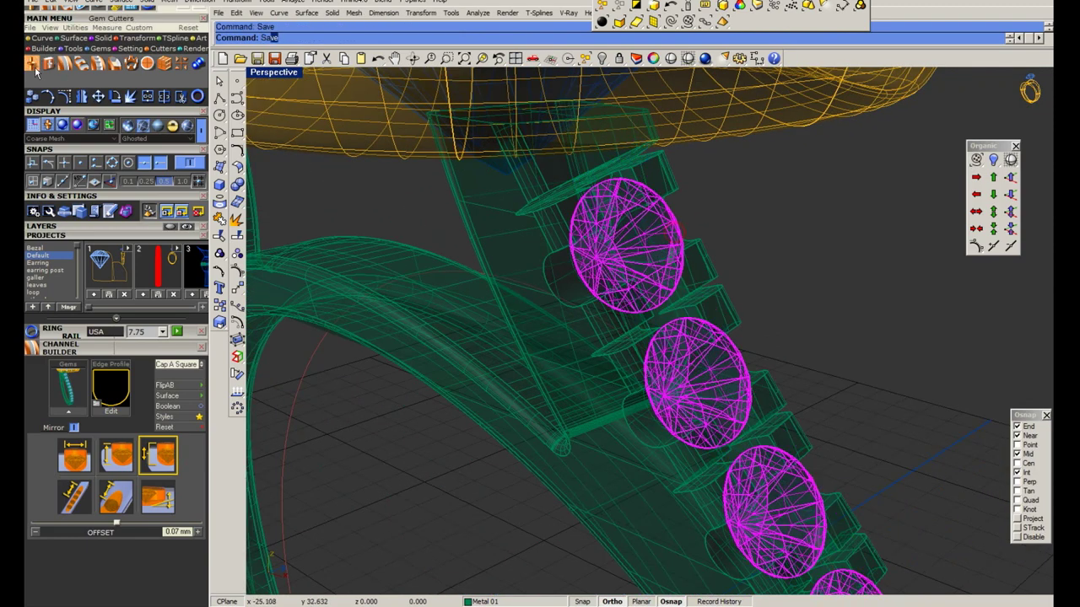
left_click(34, 67)
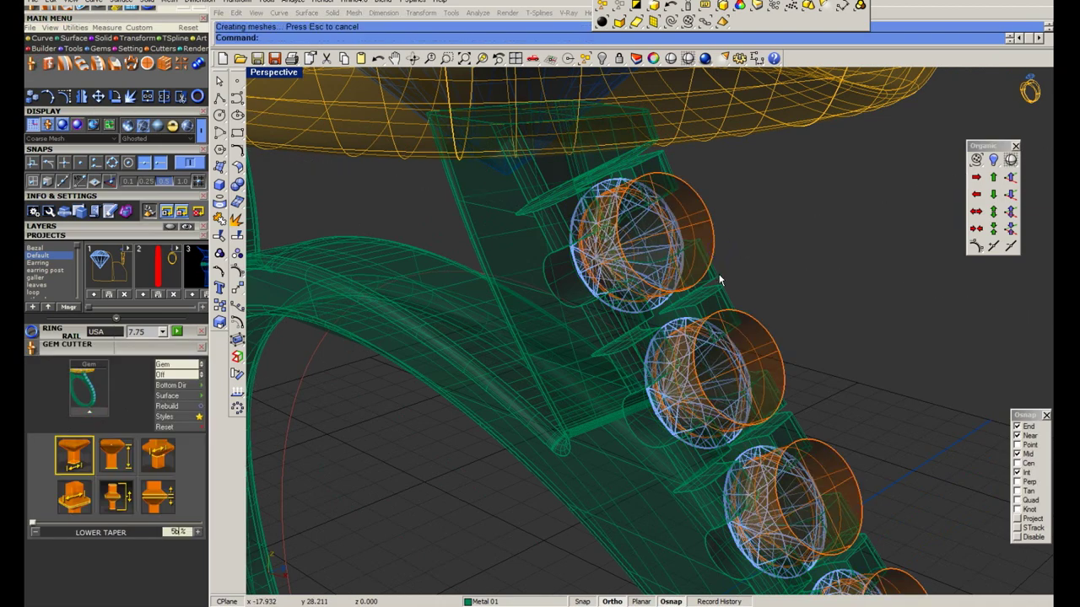
mouse_move(720, 279)
left_mouse_down()
mouse_move(720, 266)
mouse_move(768, 256)
left_mouse_up()
key("Escape")
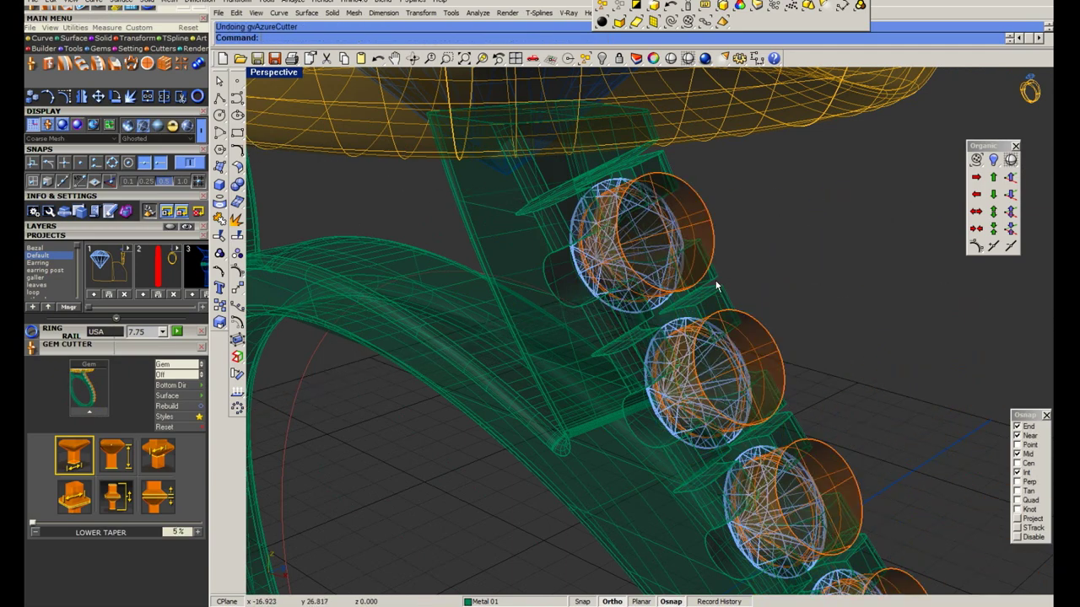
left_click(716, 284)
key("Return")
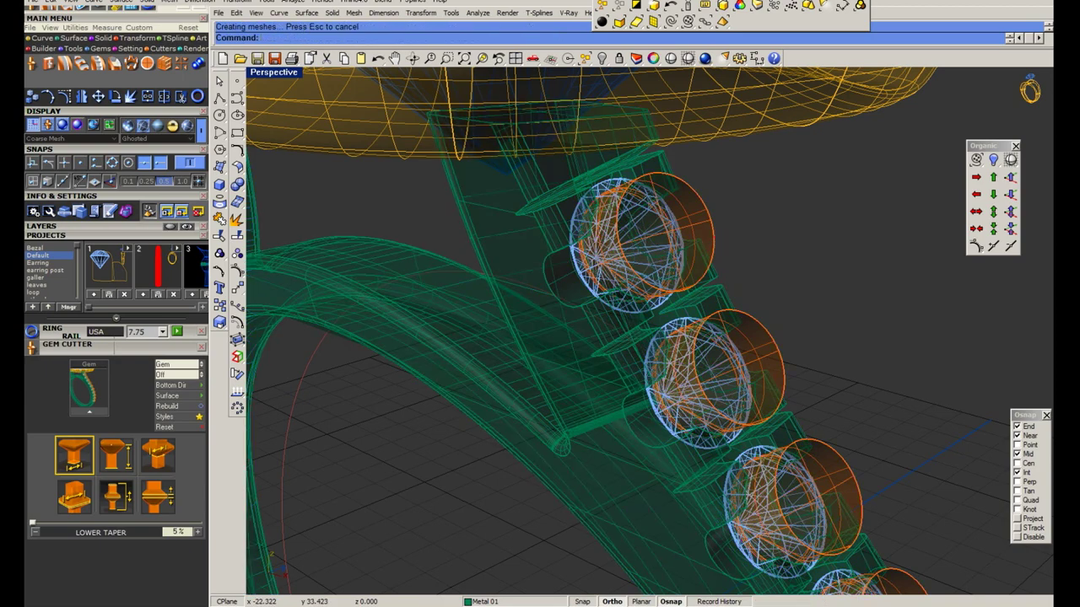
scroll(650, 337, "down", 2)
right_click_drag(658, 321, 725, 253)
left_click(671, 57)
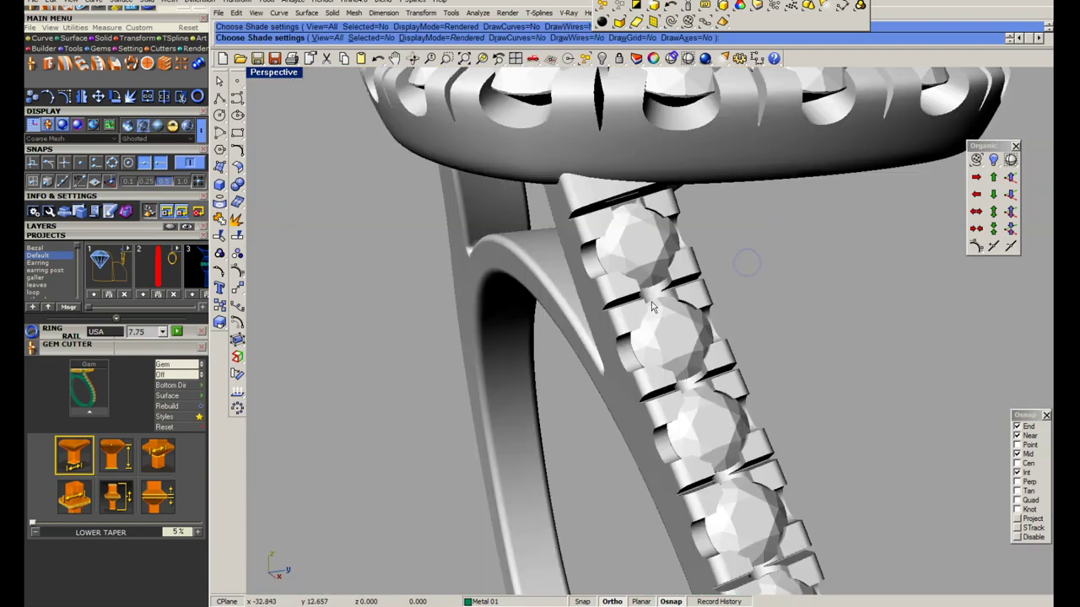
scroll(692, 296, "down", 3)
key("Escape")
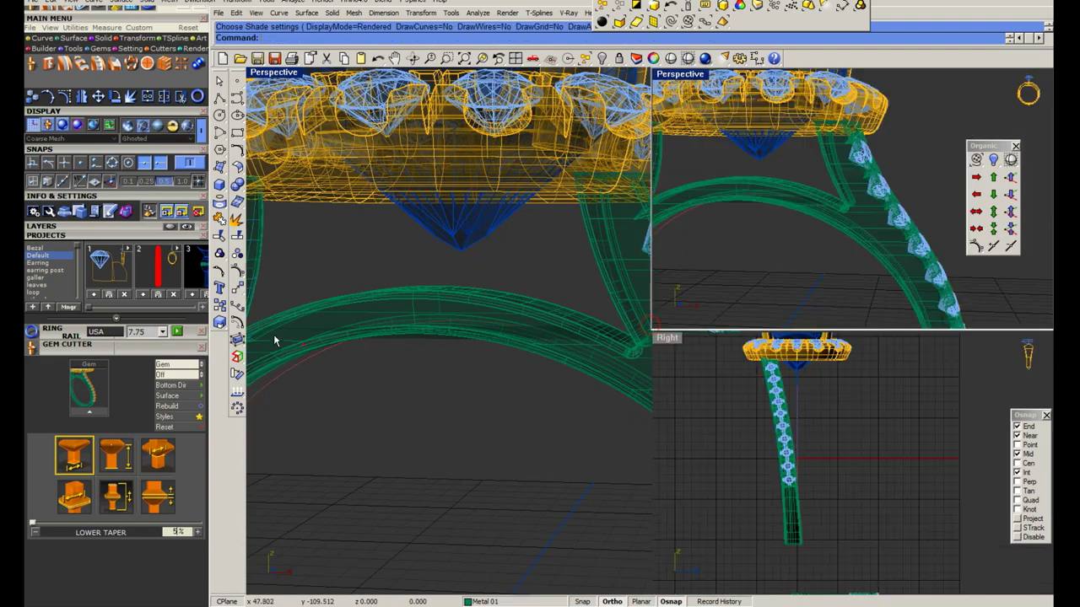
double_click(257, 340)
scroll(397, 290, "up", 3)
scroll(582, 289, "up", 2)
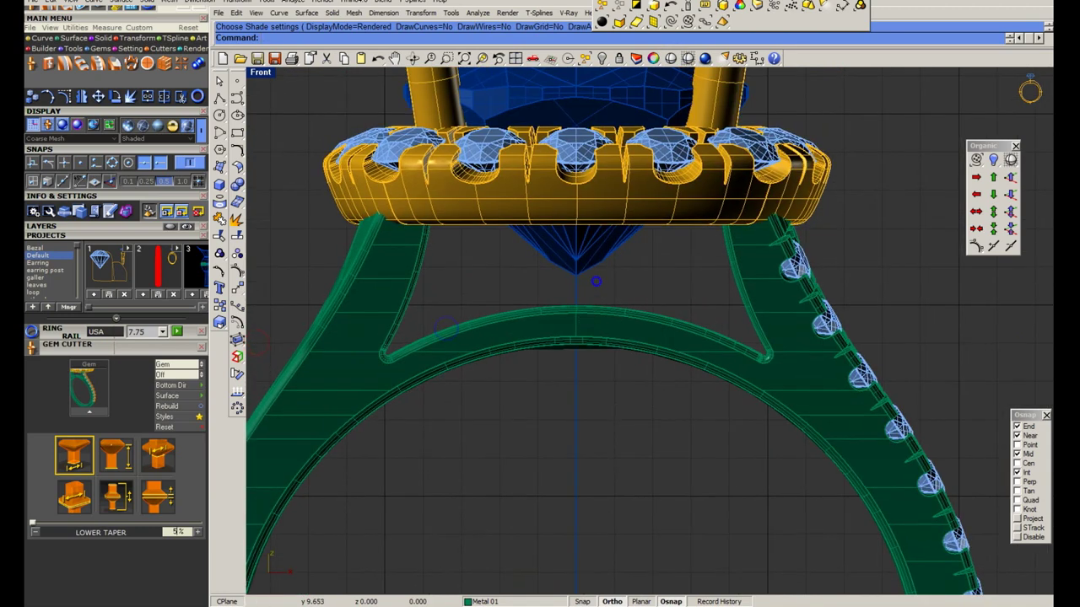
key("ctrl+s")
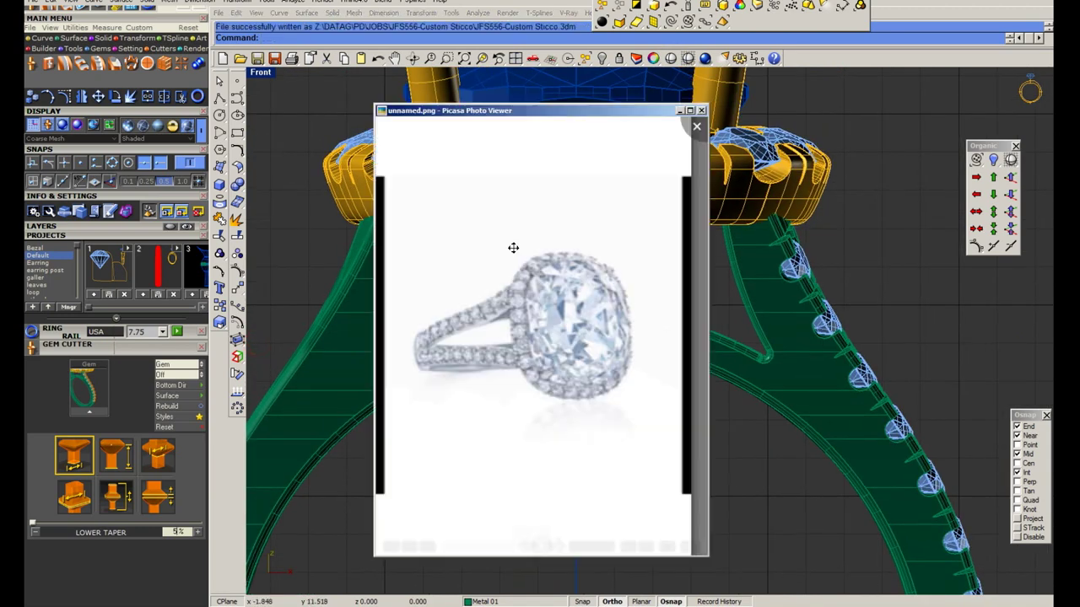
scroll(582, 312, "down", 1)
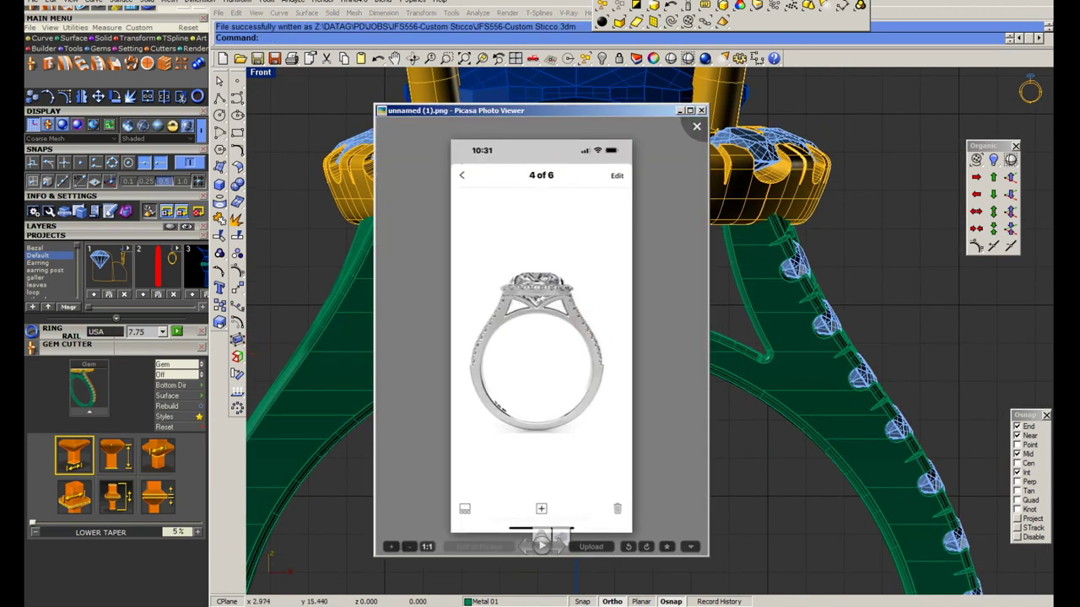
key("Escape")
left_click(599, 219)
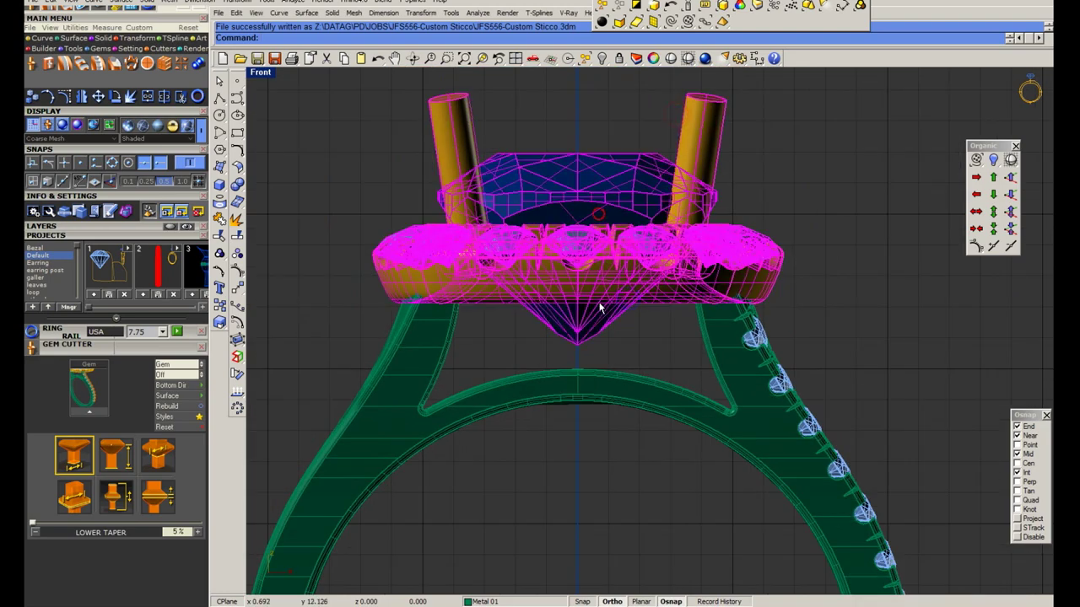
Draw a guide line from the band's centre in the Front view.
left_click(219, 133)
scroll(588, 385, "up", 2)
scroll(578, 367, "up", 2)
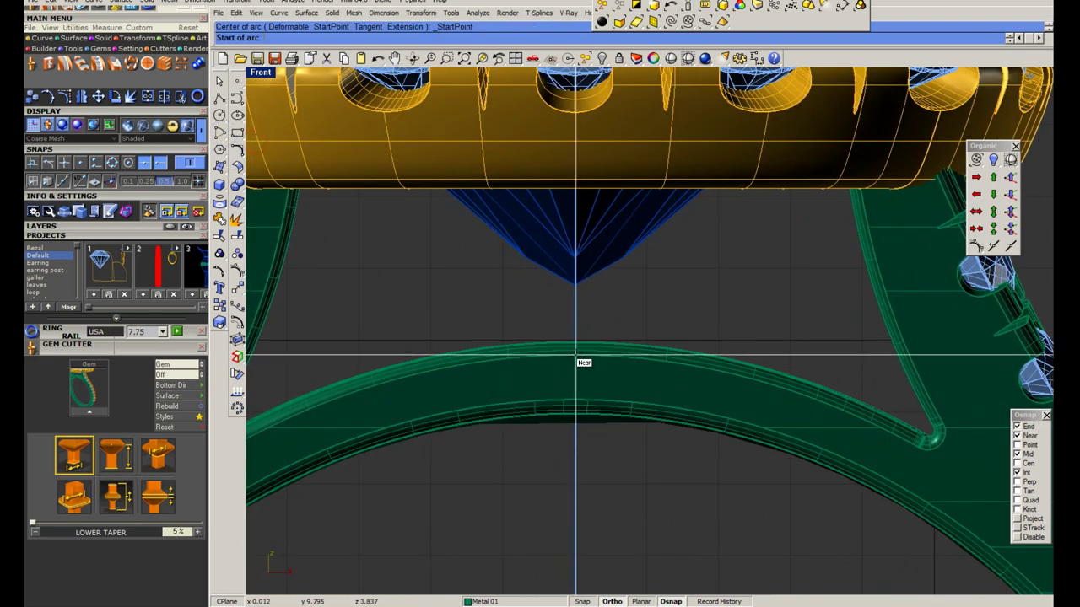
left_click(220, 98)
left_click(575, 303)
right_click(562, 305)
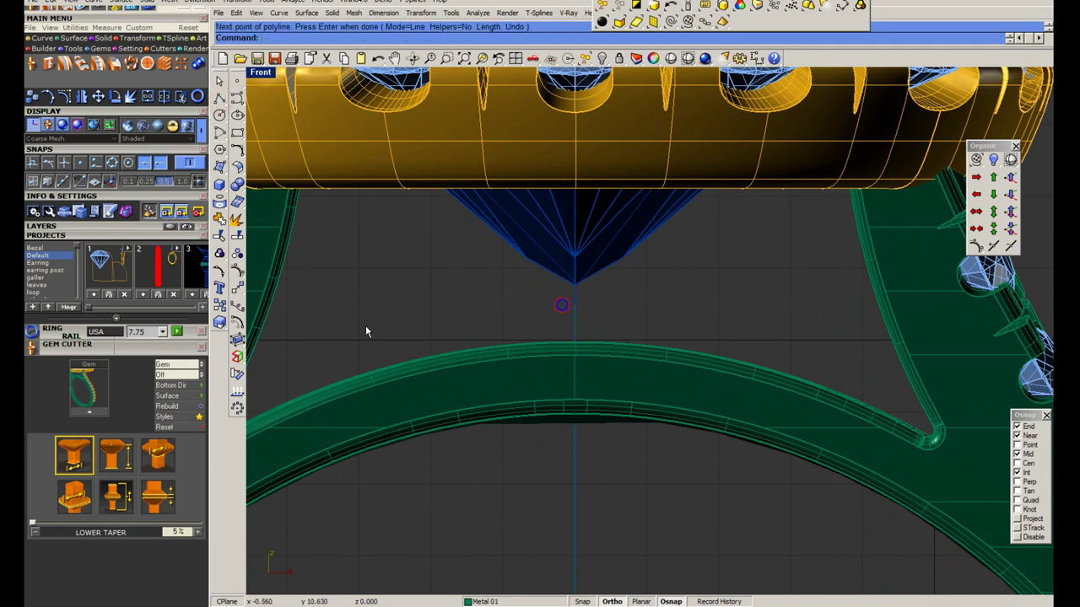
left_click(85, 226)
right_click_drag(565, 317, 499, 356)
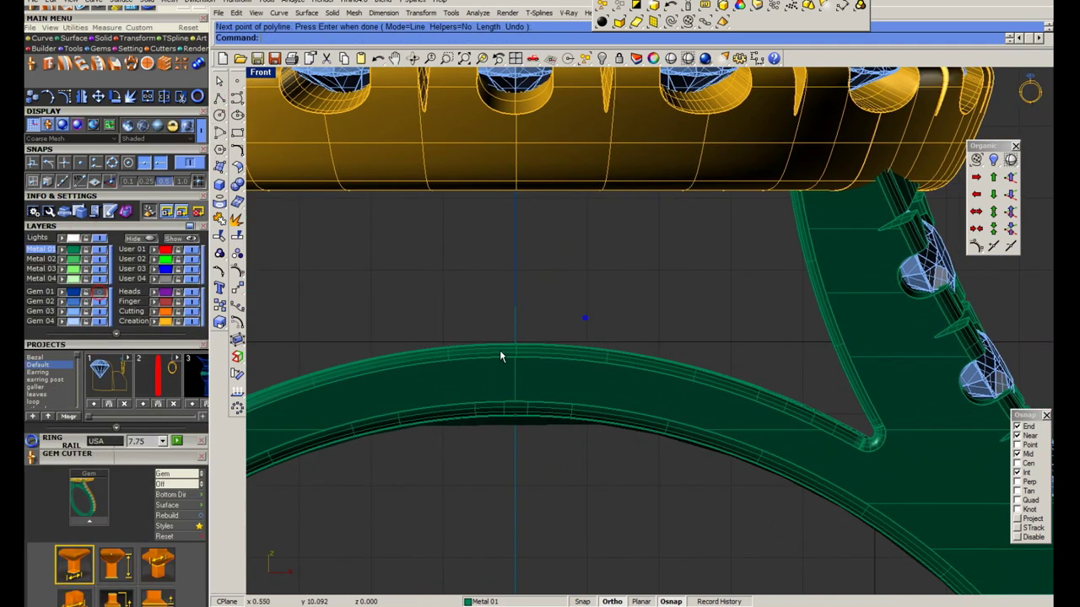
Begin an arc on the band's top edge in the Front view.
left_click(218, 132)
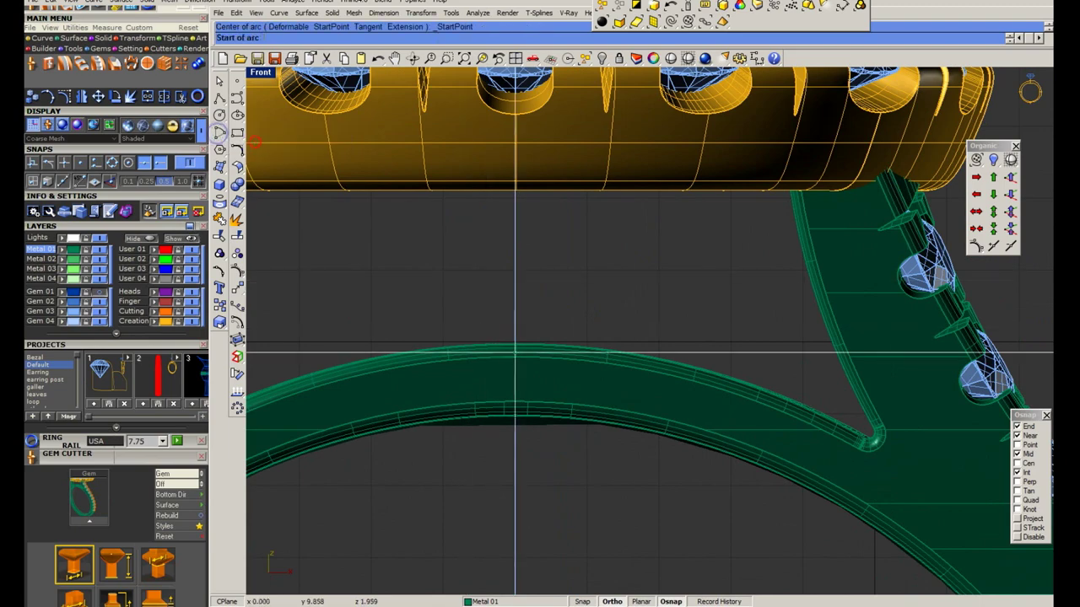
scroll(514, 354, "up", 3)
key("Escape")
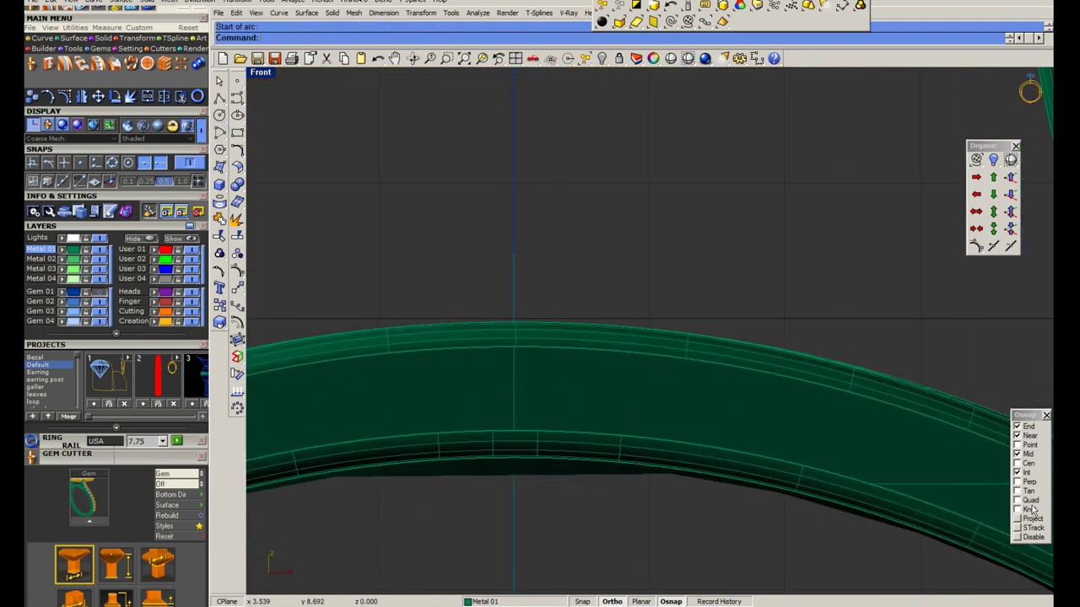
key("Return")
left_click(514, 324)
scroll(518, 354, "down", 5)
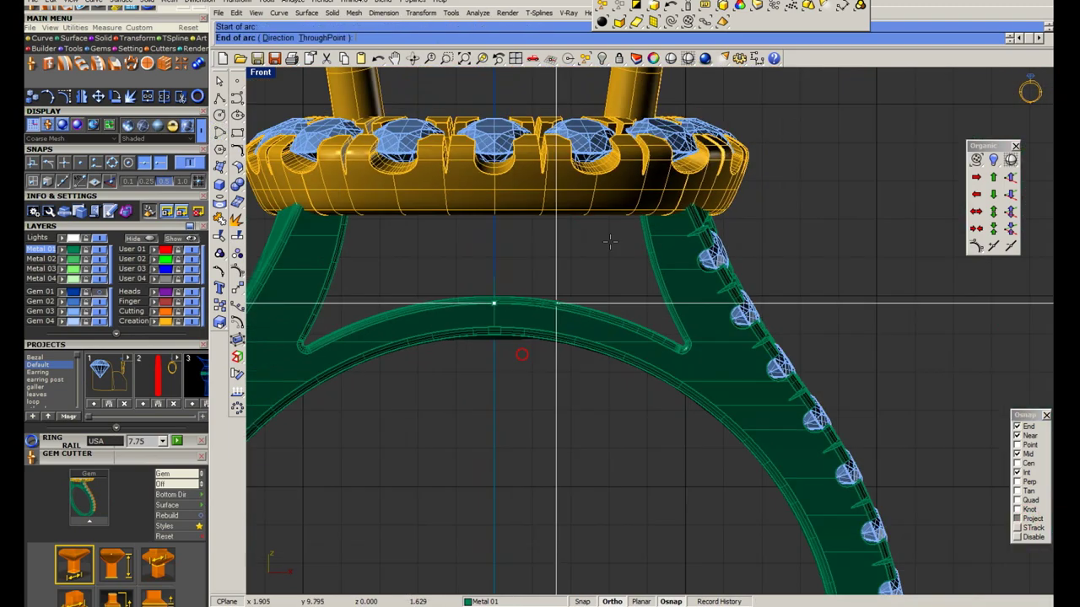
scroll(590, 270, "up", 4)
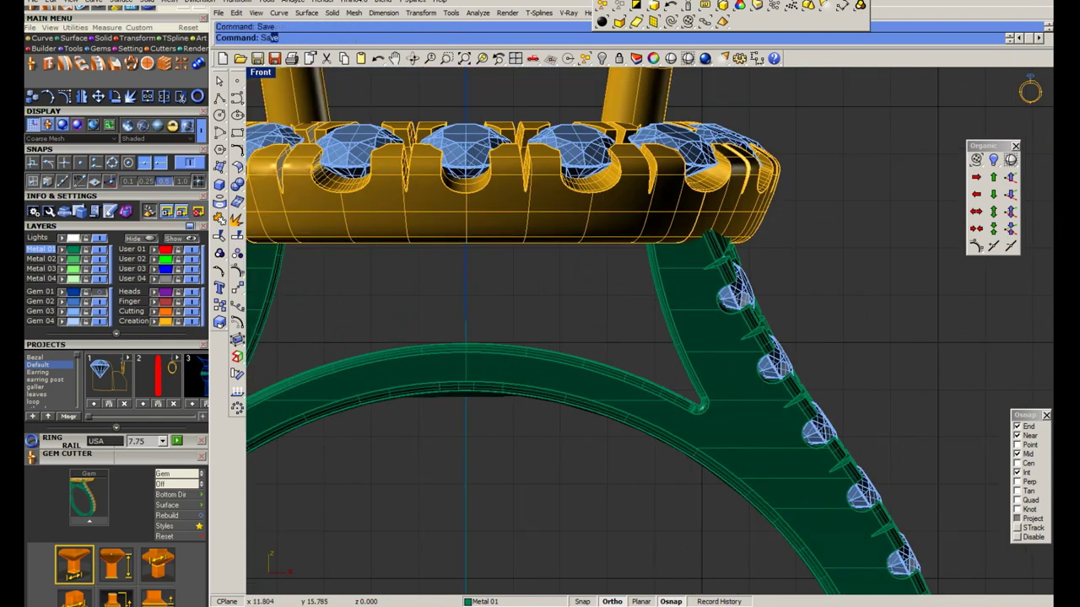
scroll(526, 329, "down", 5)
scroll(525, 329, "up", 3)
scroll(581, 291, "up", 3)
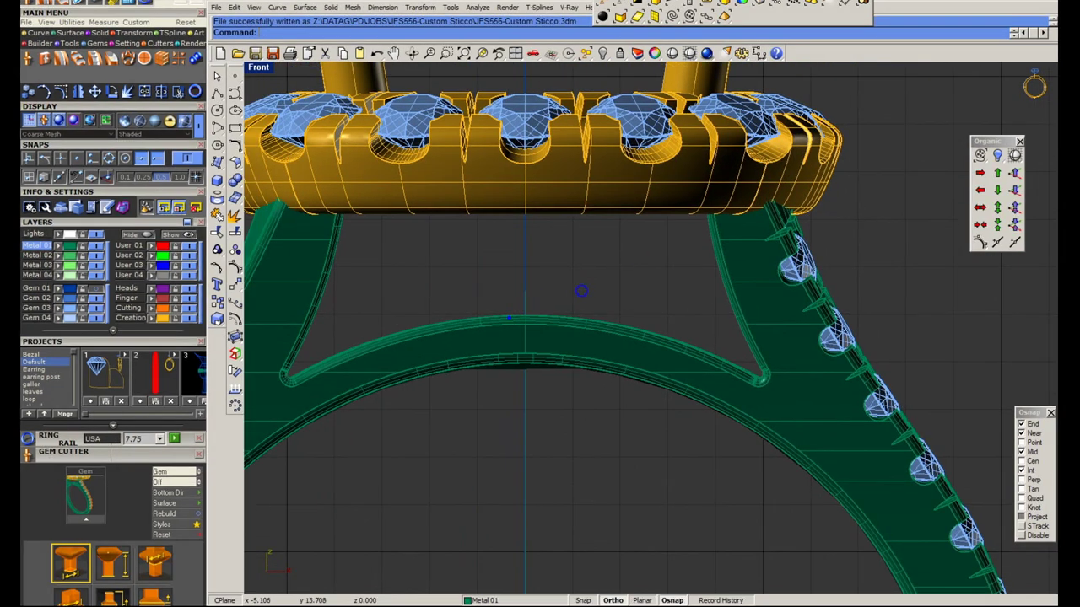
Draw an arc from the band's top up under the halo setting and reshape it.
left_click(217, 135)
scroll(525, 312, "up", 2)
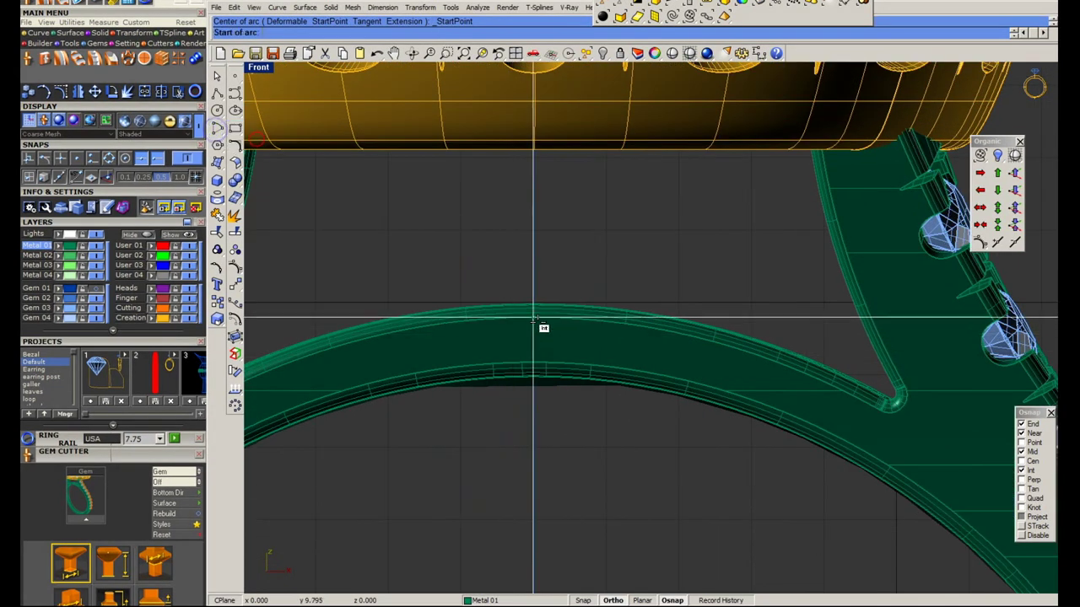
left_click(532, 319)
left_click(837, 140)
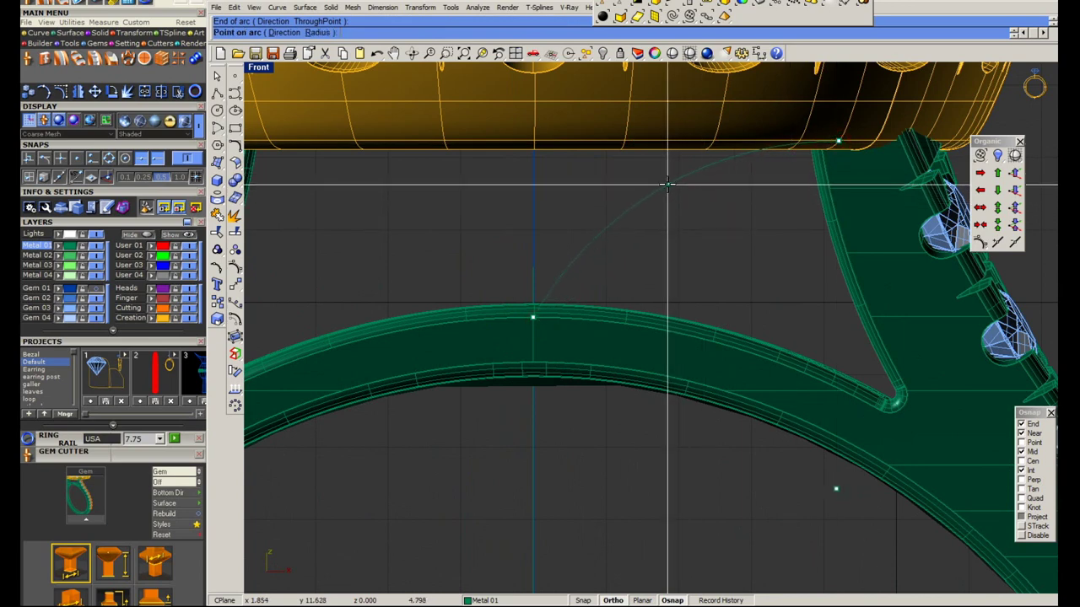
left_click(667, 184)
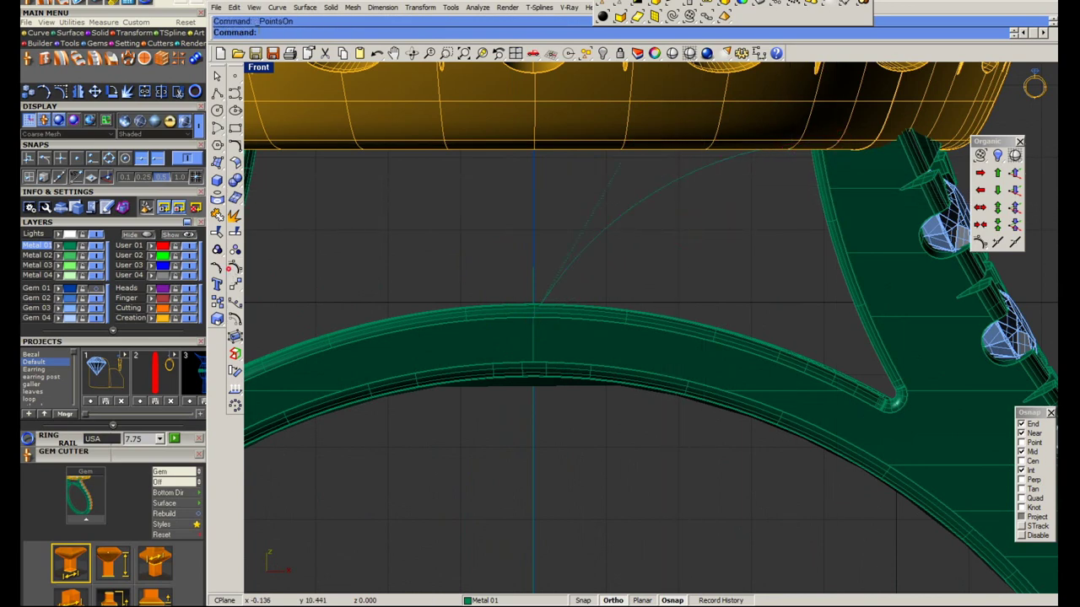
left_click(666, 280)
scroll(605, 246, "down", 2)
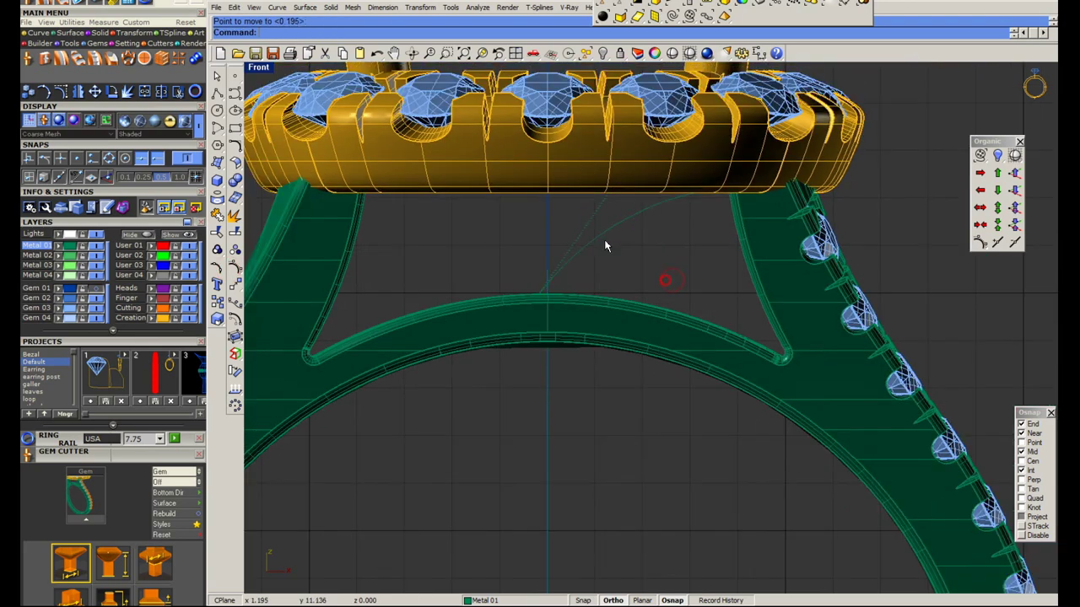
Mirror the arc across the centre line and offset it into a parallel curve pair.
left_click(546, 295)
left_click(235, 146)
left_click(356, 158)
scroll(599, 250, "up", 3)
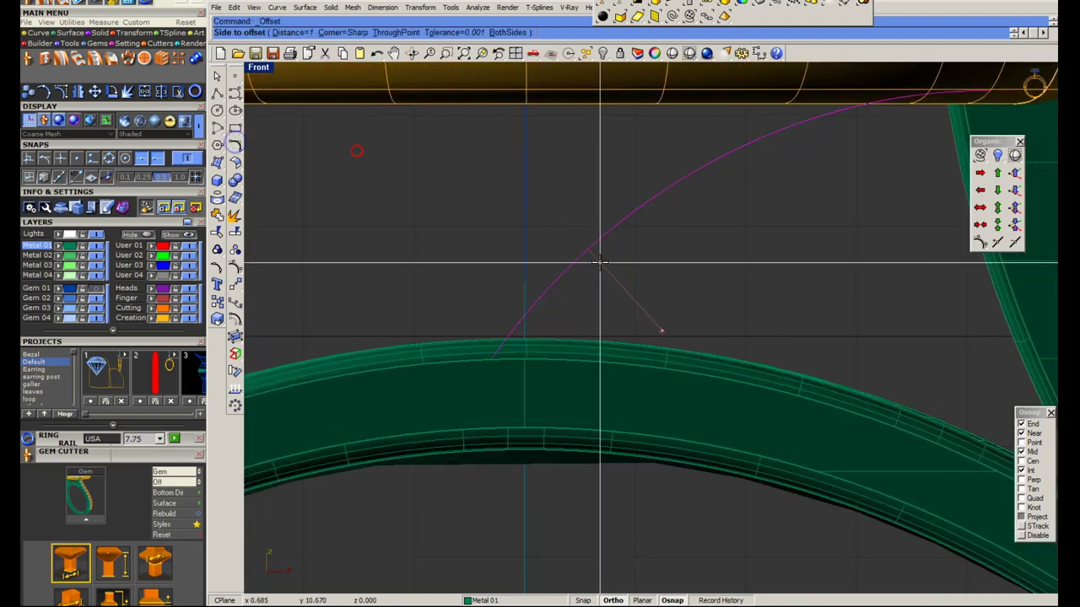
left_click(607, 257)
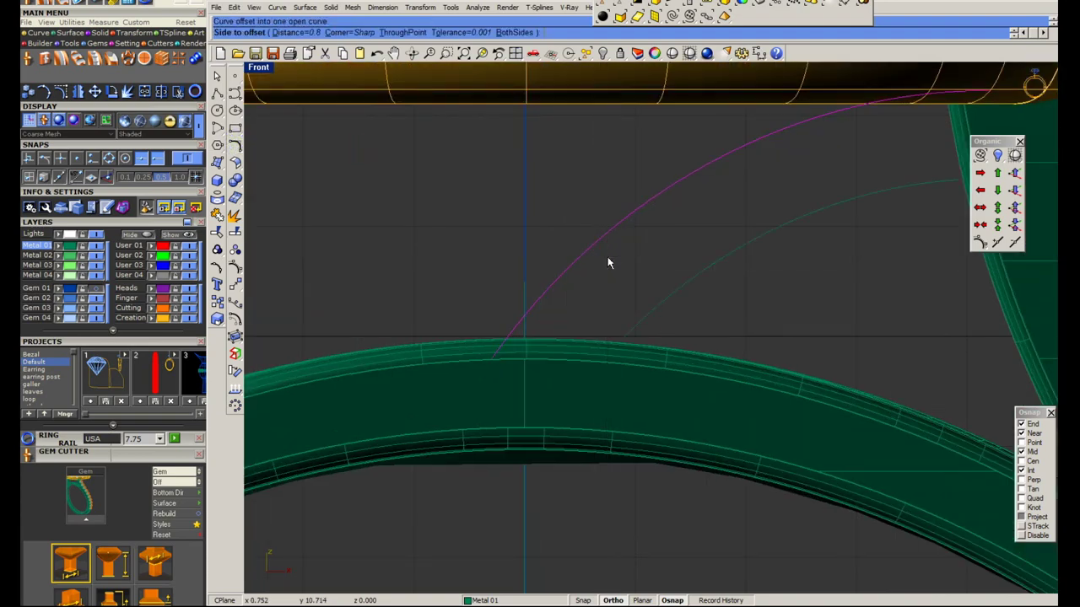
scroll(607, 257, "down", 2)
scroll(584, 248, "down", 2)
left_click(584, 247)
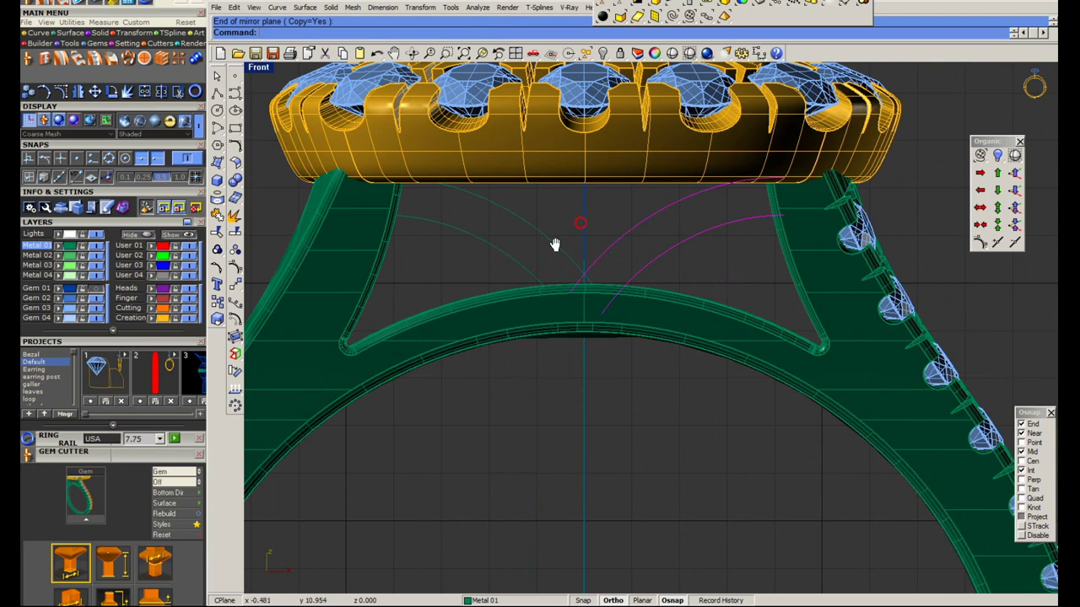
right_click_drag(554, 244, 530, 246)
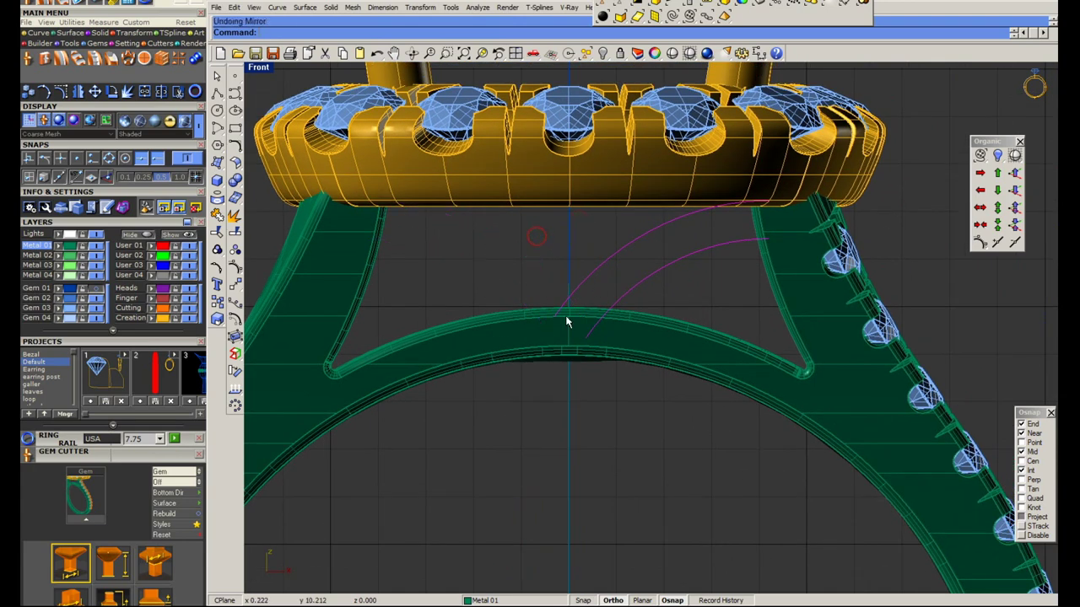
scroll(567, 321, "up", 3)
Connect the arc's lower end to the offset arc's end with a line.
left_click(217, 93)
scroll(514, 302, "up", 2)
left_click(515, 298)
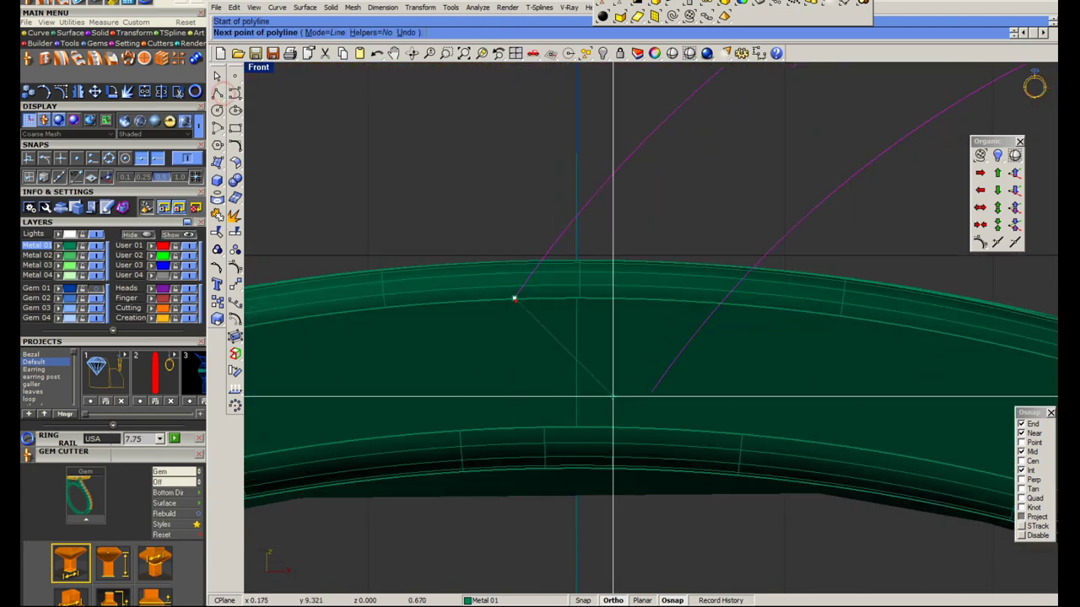
left_click(650, 393)
key("Return")
scroll(552, 328, "down", 2)
scroll(484, 354, "down", 3)
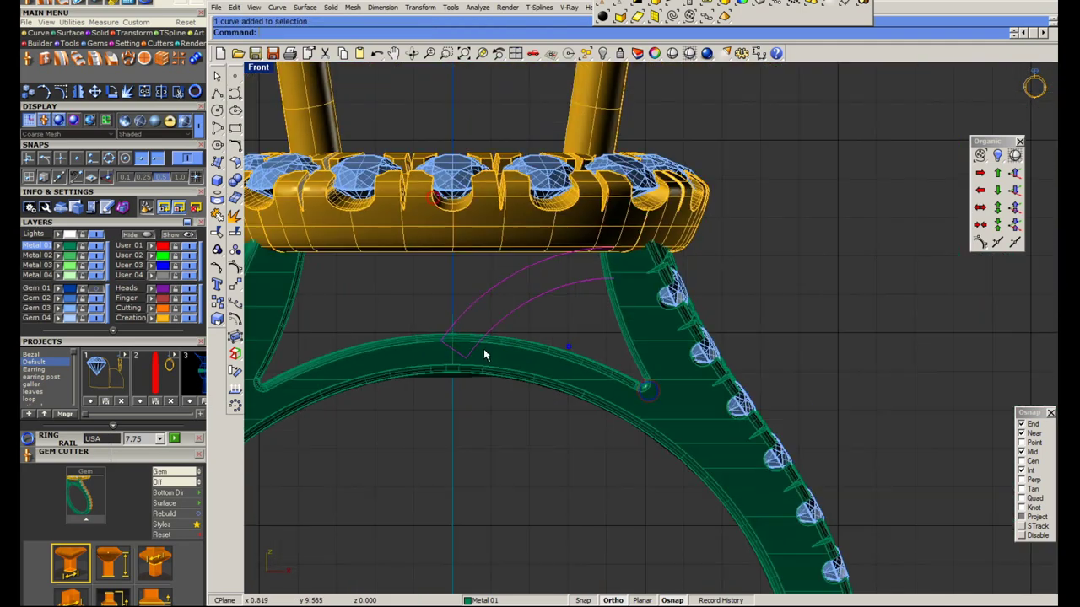
Move the arc profile beside the ring.
type("m")
key("Return")
left_click(482, 325)
scroll(483, 325, "down", 3)
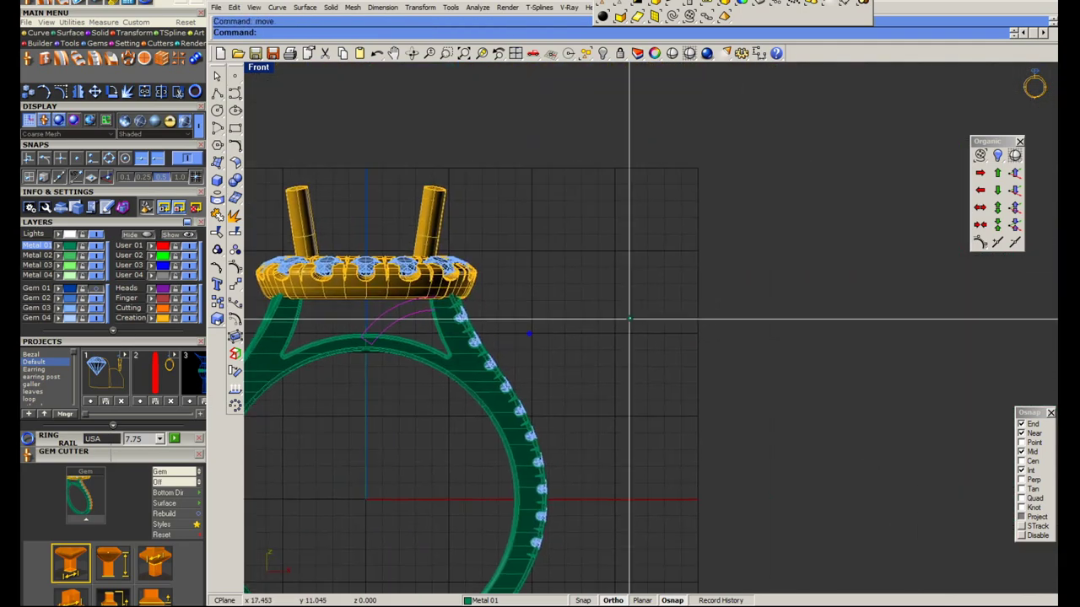
left_click(217, 93)
scroll(667, 312, "up", 5)
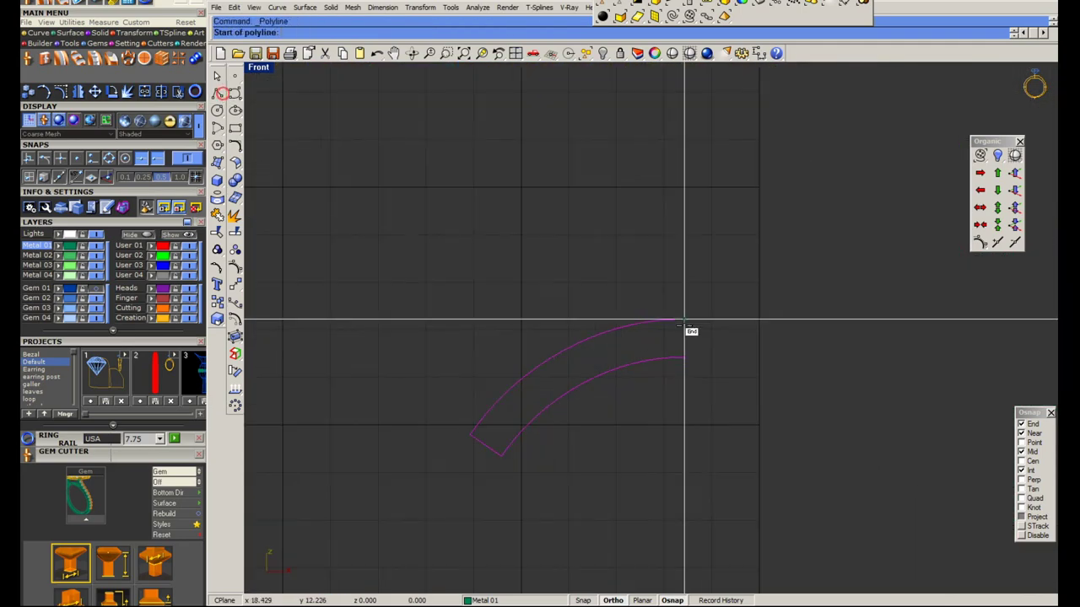
Draw a short vertical guide line at the profile's top end.
left_click(683, 325)
left_click(683, 364)
key("Return")
scroll(723, 331, "down", 1)
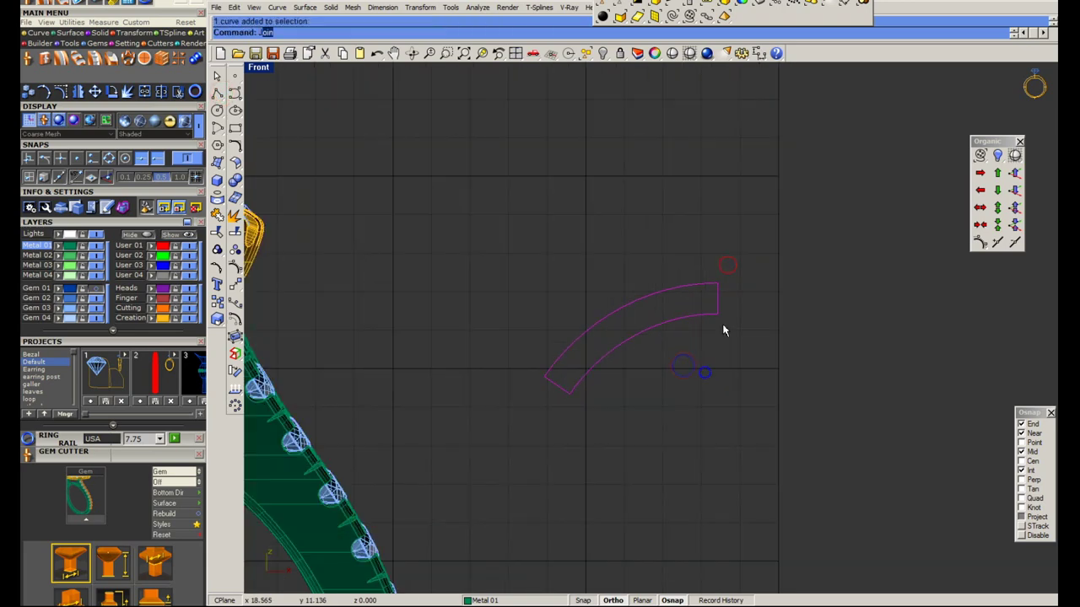
Move the arc curve into place under the halo and enlarge the Right view.
type("m")
key("Return")
left_click(703, 354)
scroll(703, 352, "down", 3)
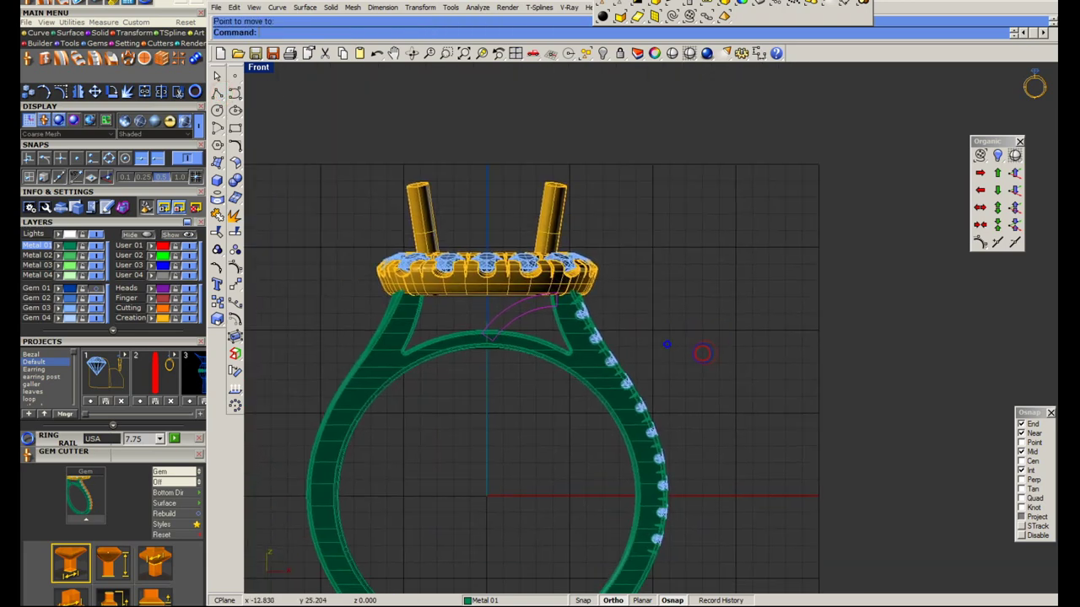
double_click(260, 68)
double_click(260, 67)
Show the hidden support band again.
left_click(216, 178)
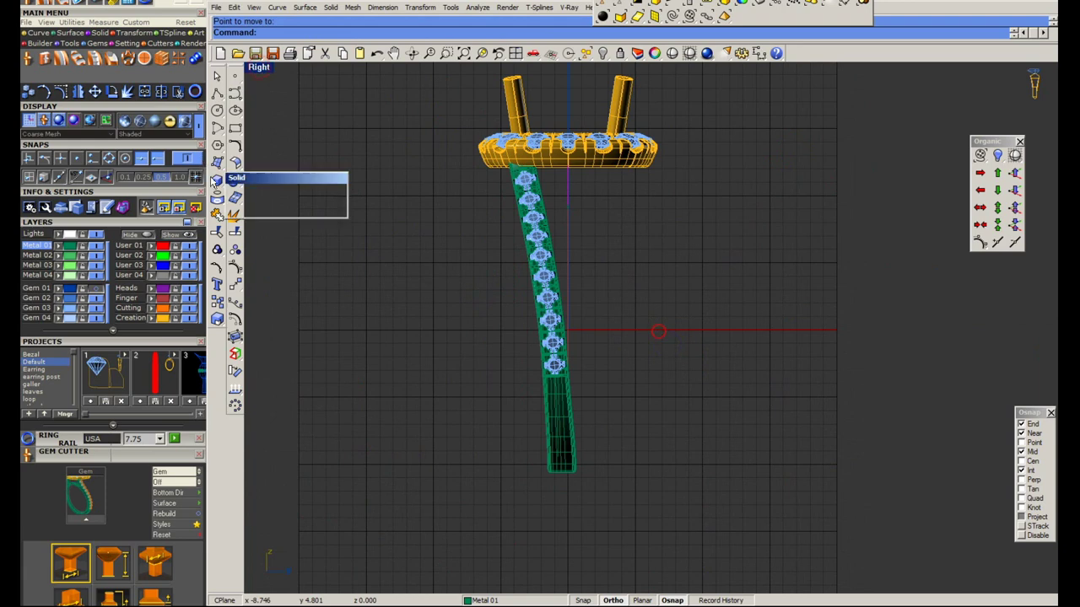
left_click(321, 210)
left_click(603, 52)
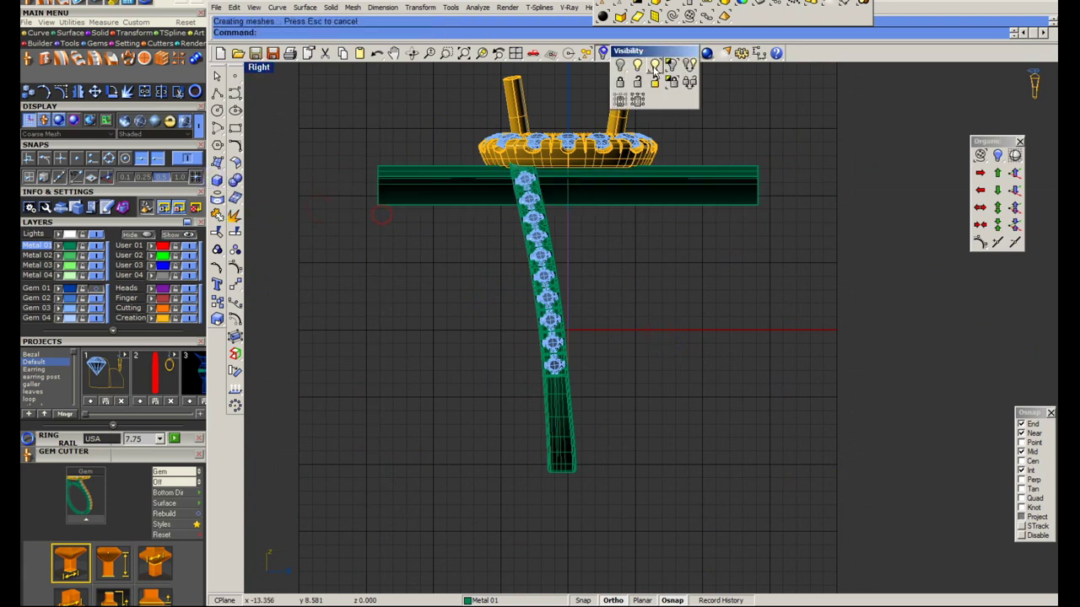
left_click(628, 72)
scroll(571, 473, "up", 1)
key("Return")
WireCut the green support band with the cutting curve, then hide the curves.
type("wirecut")
key("Return")
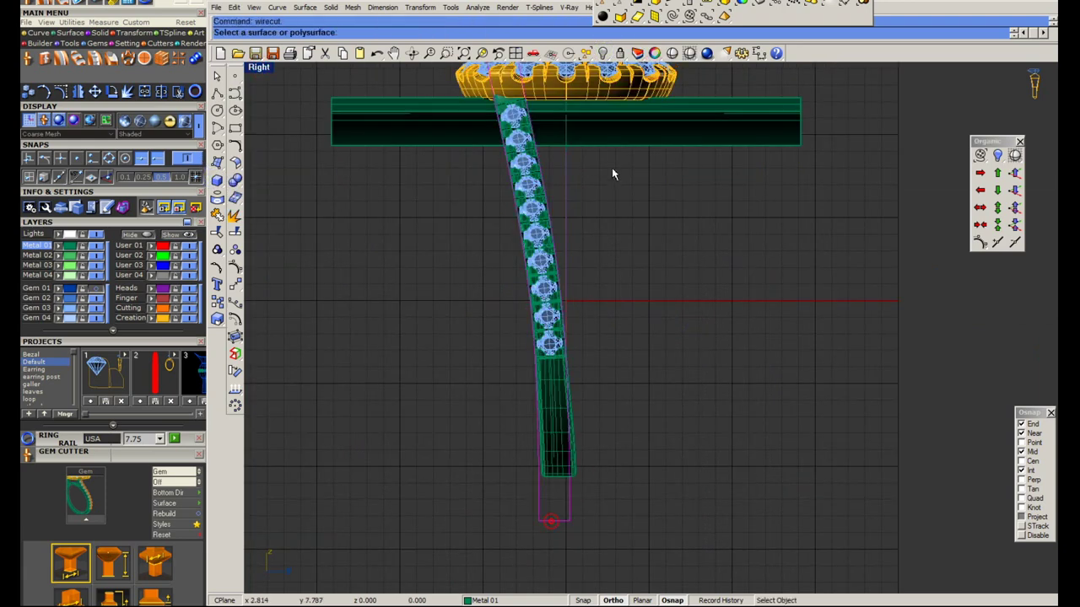
left_click(610, 142)
key("Return")
key("Return")
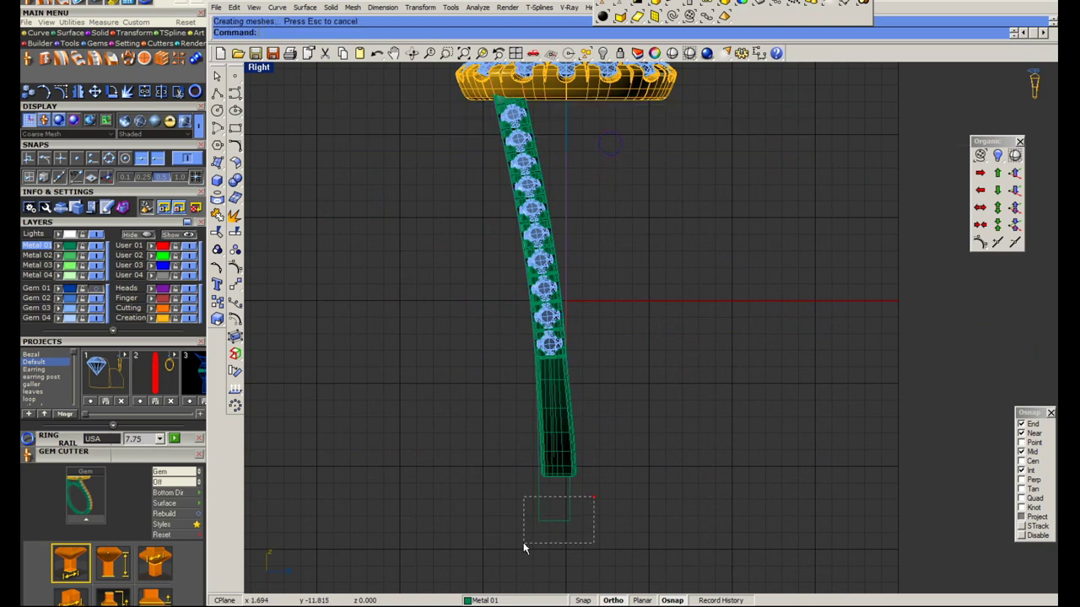
left_click(573, 135)
type("hide")
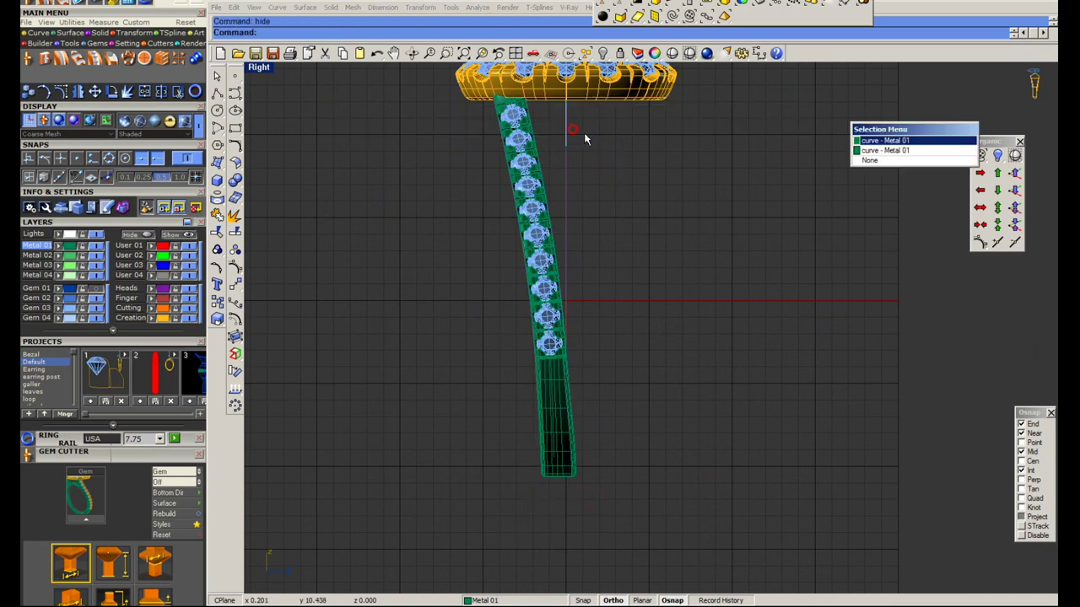
Shade the enlarged Perspective view and fillet the support arm edges.
double_click(271, 75)
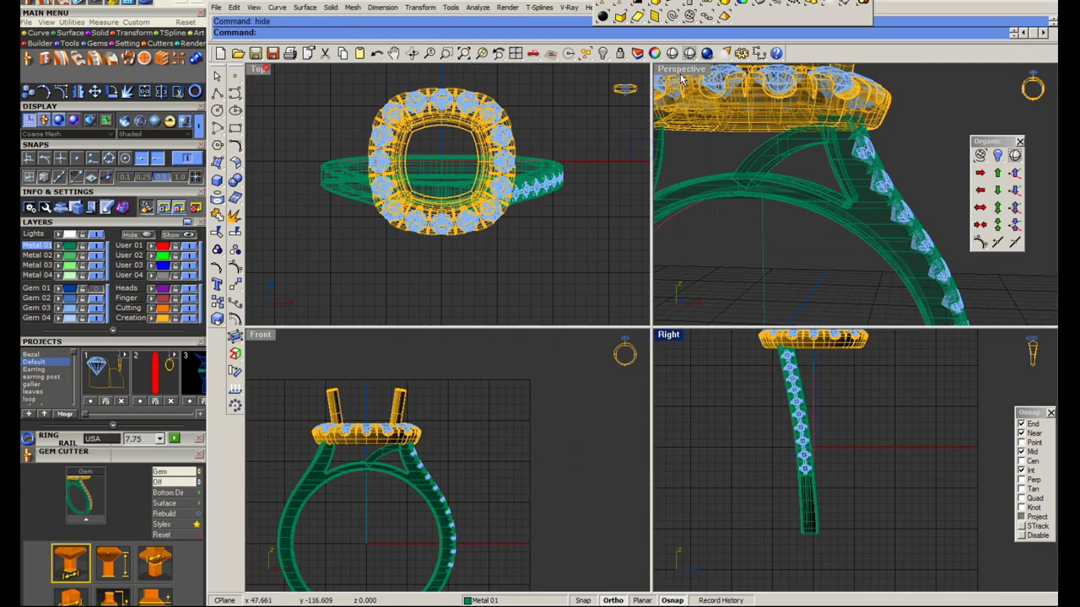
double_click(688, 67)
left_click(688, 54)
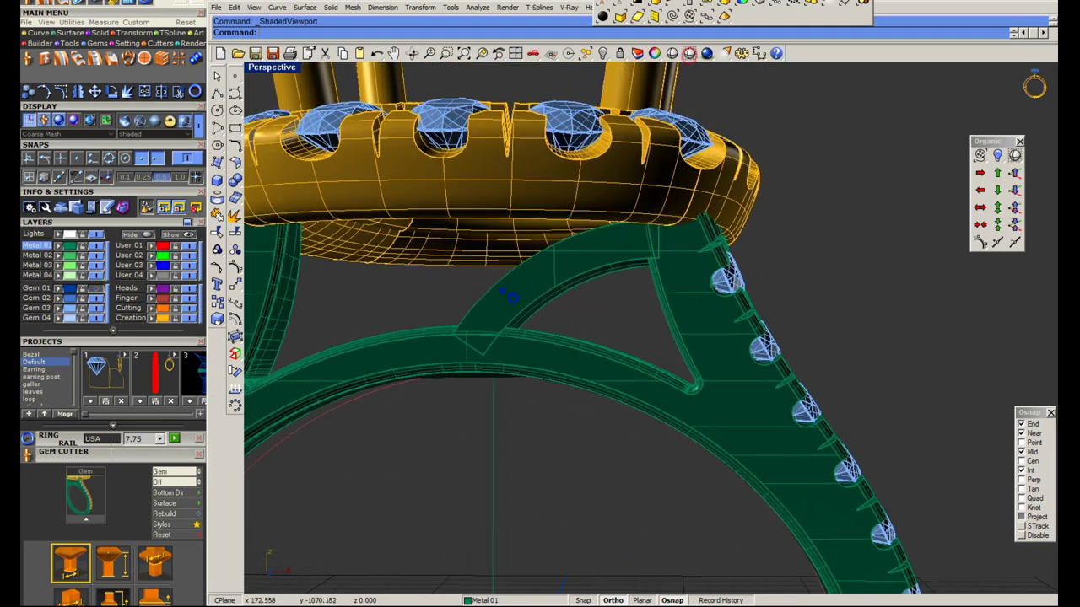
scroll(485, 458, "up", 5)
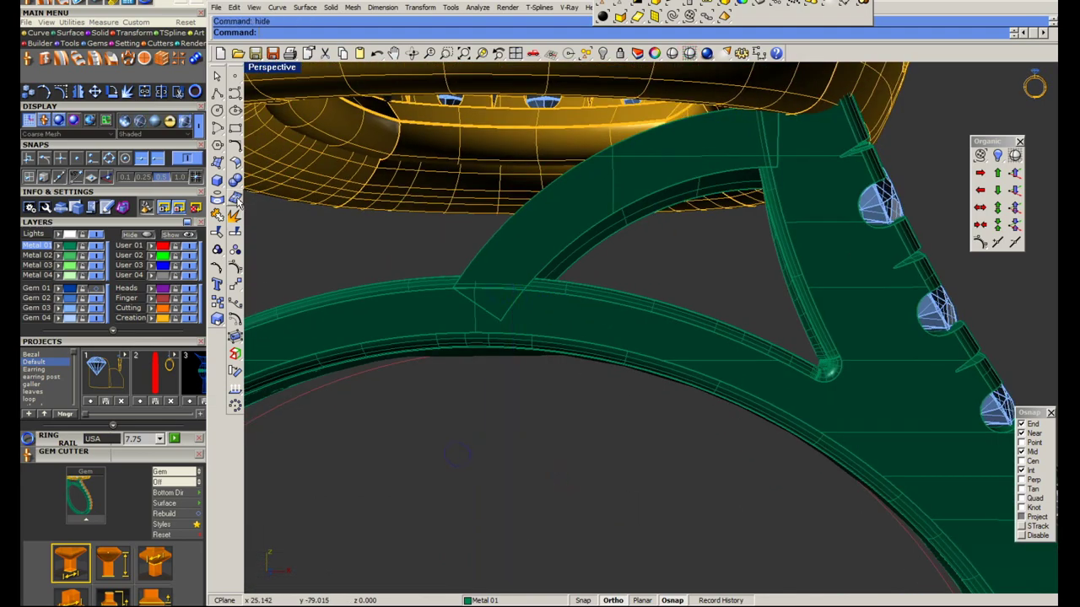
left_click(239, 203)
left_click(255, 217)
scroll(501, 246, "up", 3)
scroll(602, 244, "up", 2)
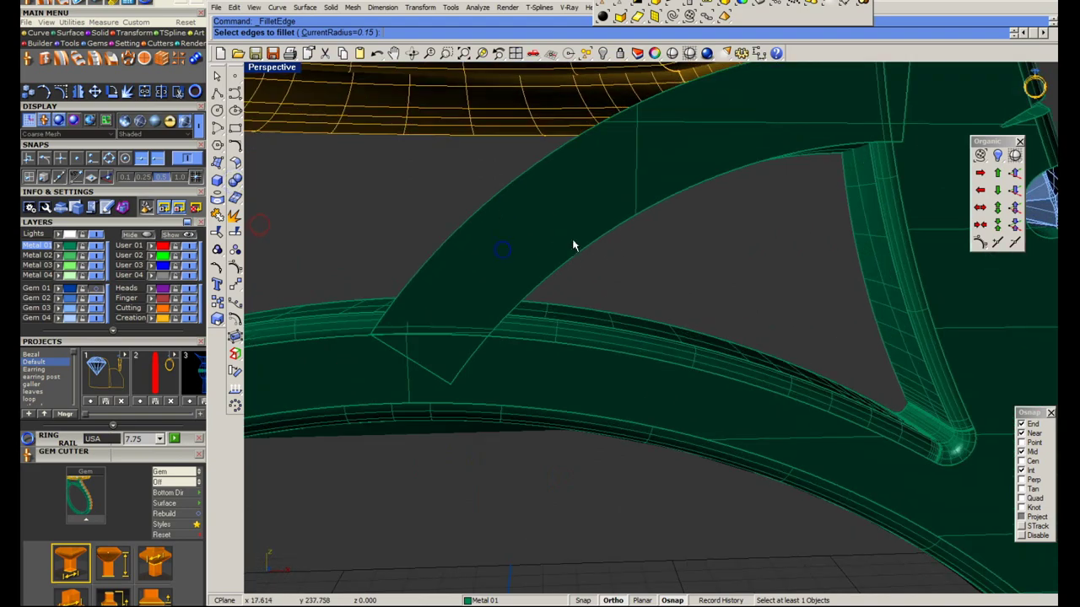
left_click(573, 246)
key("Return")
key("Return")
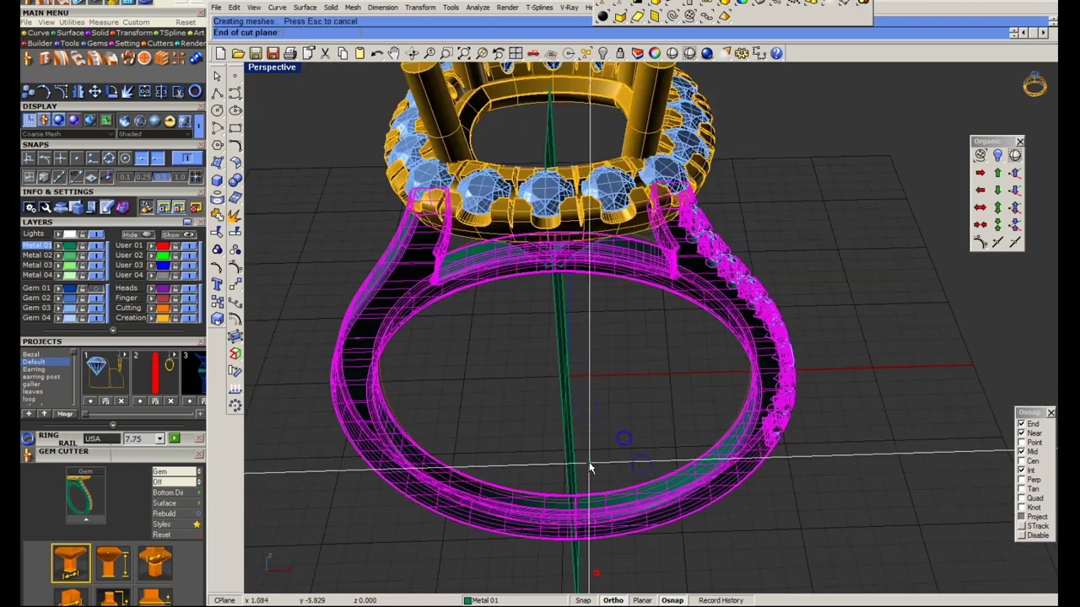
Cut the ring at its centre, delete the left half, join the shank solid, and mirror it.
left_click(590, 468)
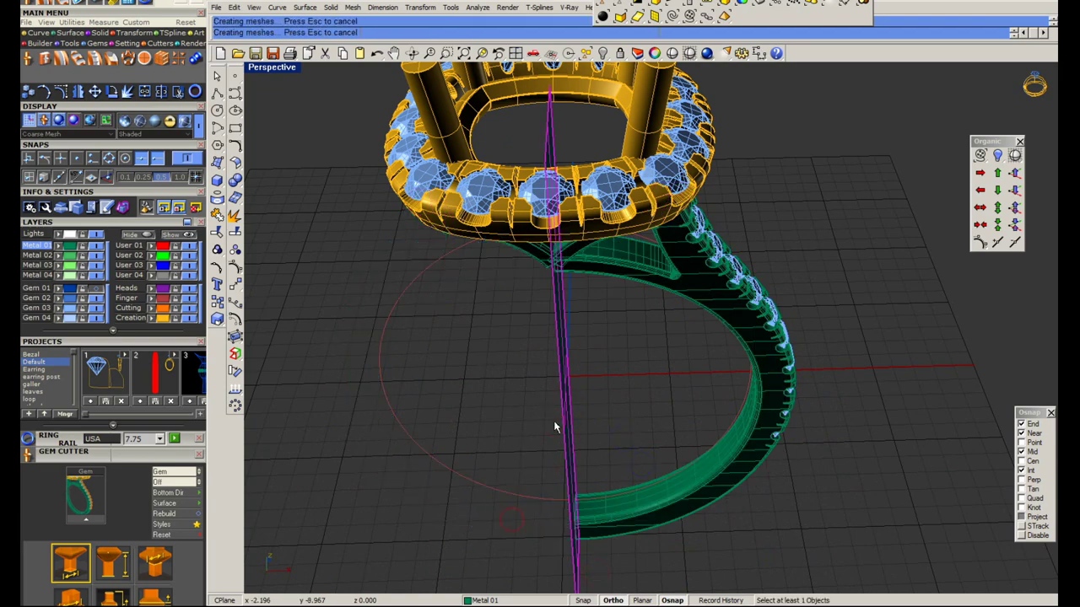
left_click(721, 342)
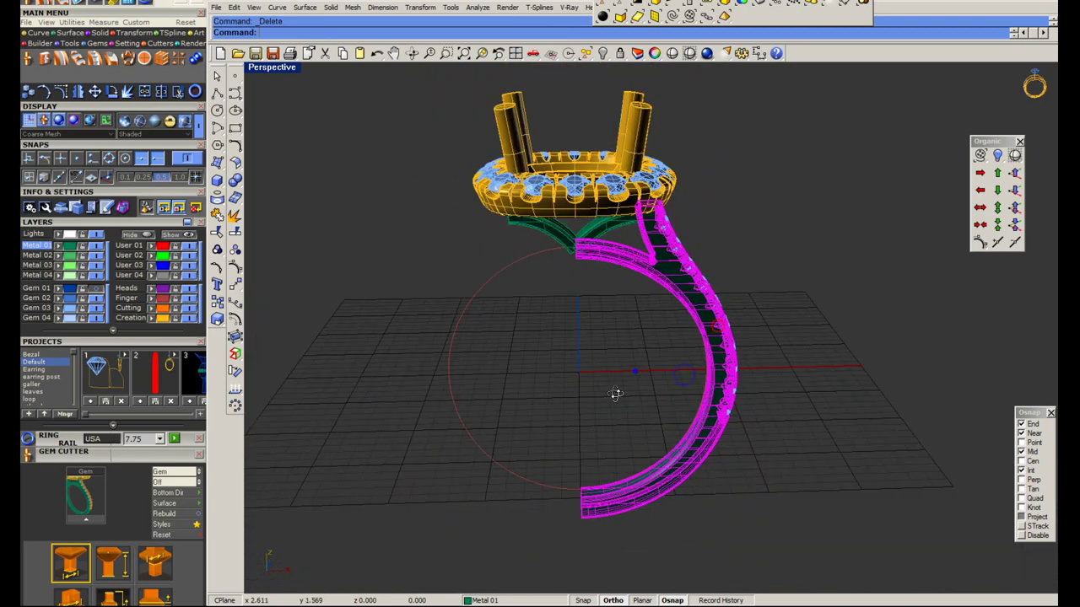
left_click(540, 413)
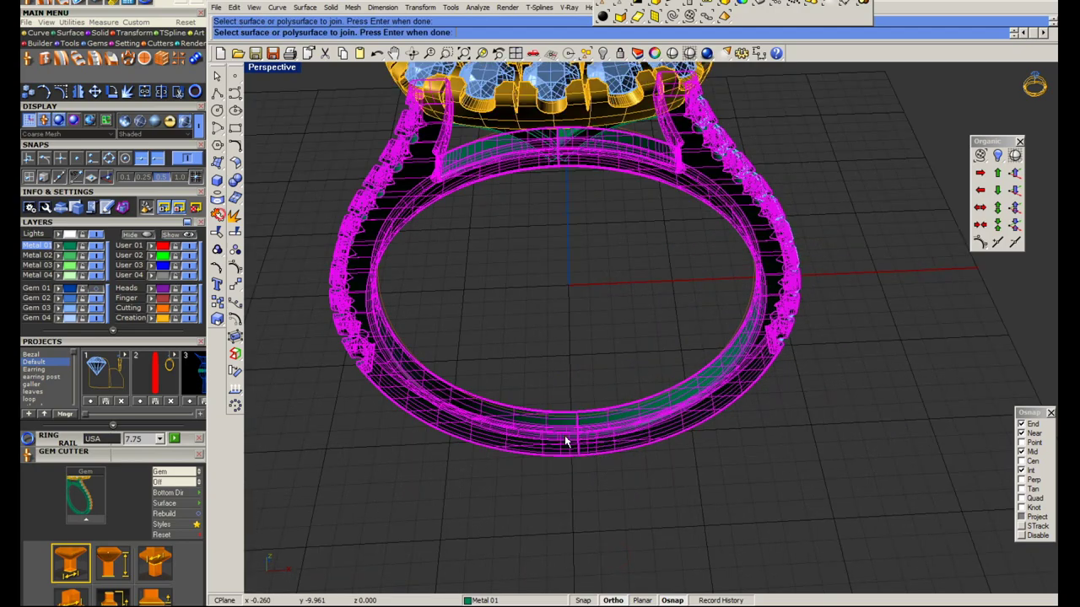
key("Return")
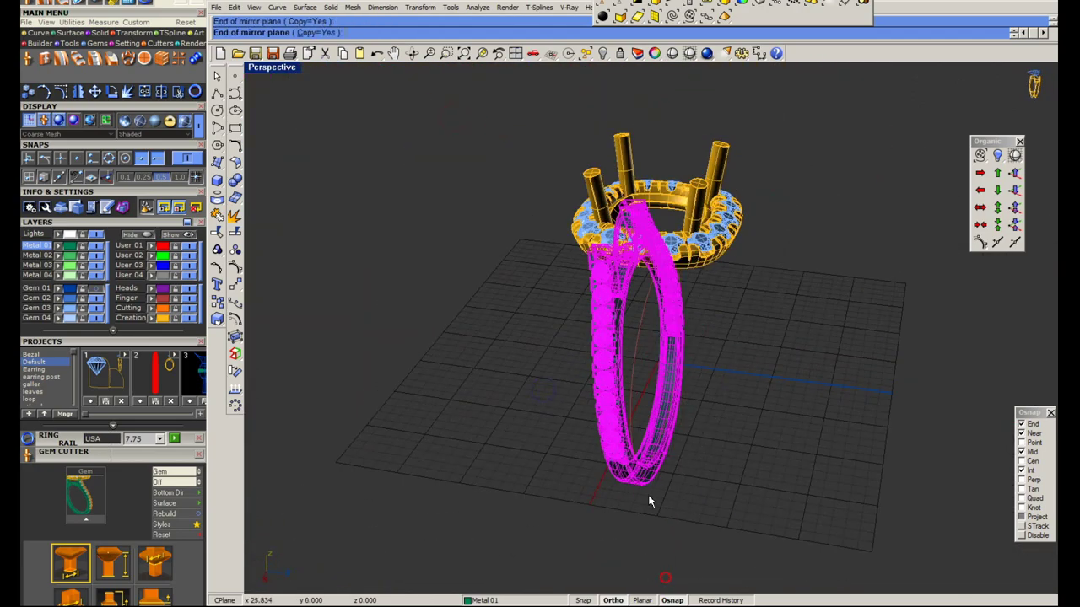
left_click(650, 501)
left_click(671, 53)
Orbit the rendered ring to inspect the split shank from front and top angles.
right_click_drag(641, 354, 652, 368)
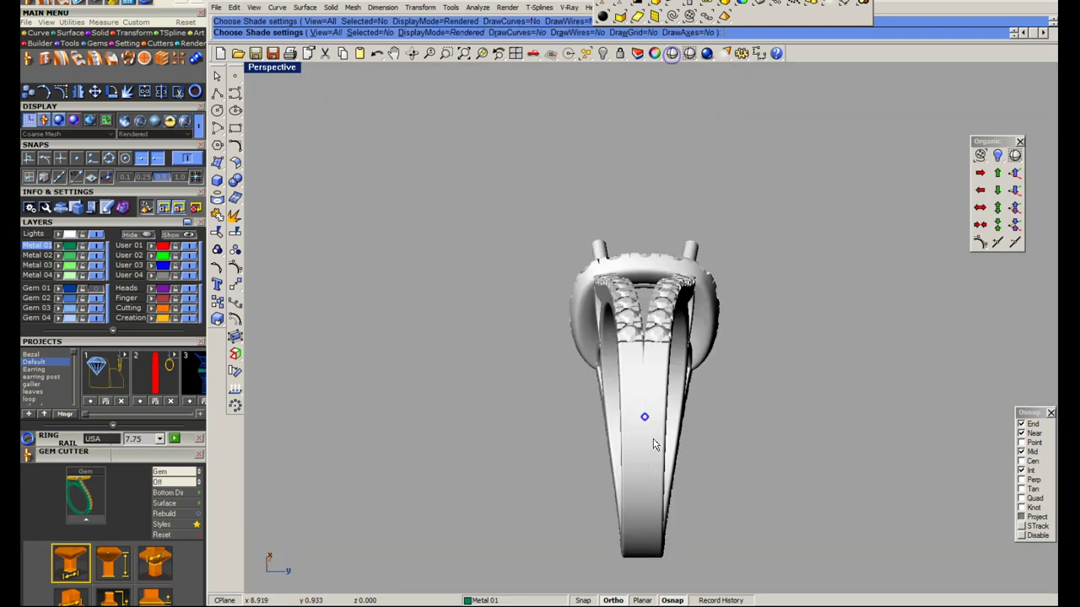
scroll(652, 369, "up", 5)
scroll(652, 388, "down", 4)
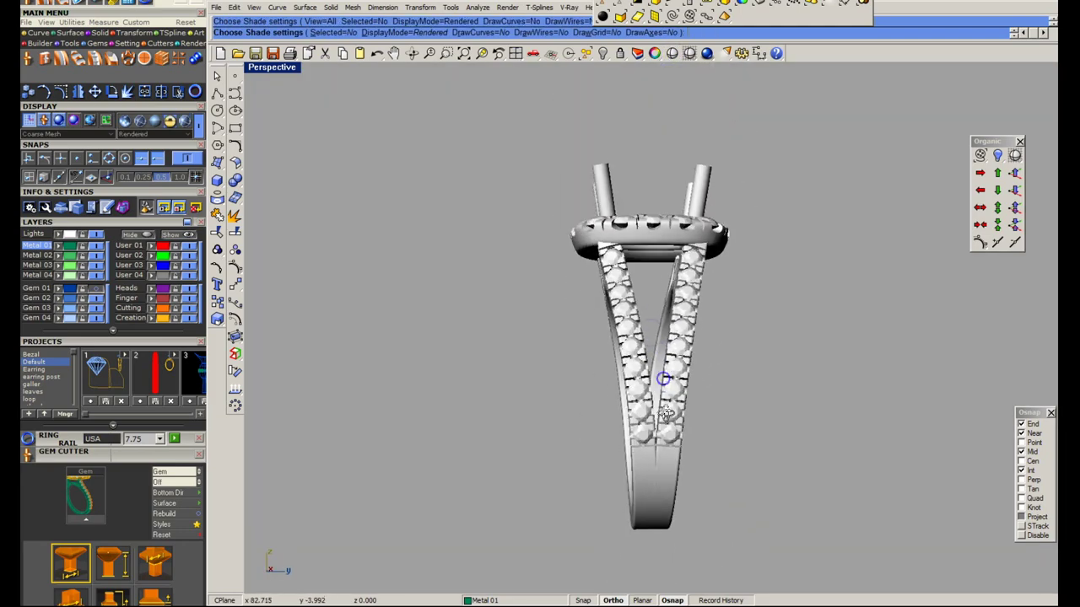
scroll(652, 440, "up", 4)
mouse_move(652, 440)
right_mouse_down()
mouse_move(700, 391)
mouse_move(706, 367)
mouse_move(720, 384)
right_mouse_up()
scroll(720, 384, "down", 1)
scroll(718, 397, "down", 4)
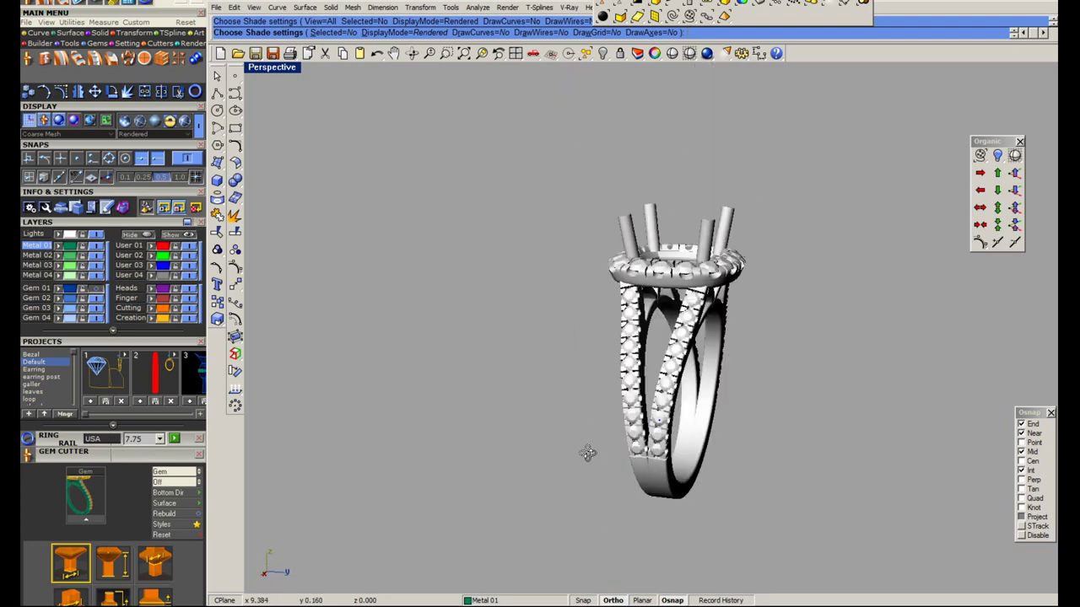
mouse_move(588, 453)
right_mouse_down()
mouse_move(508, 545)
mouse_move(633, 391)
mouse_move(728, 326)
right_mouse_up()
scroll(728, 326, "up", 2)
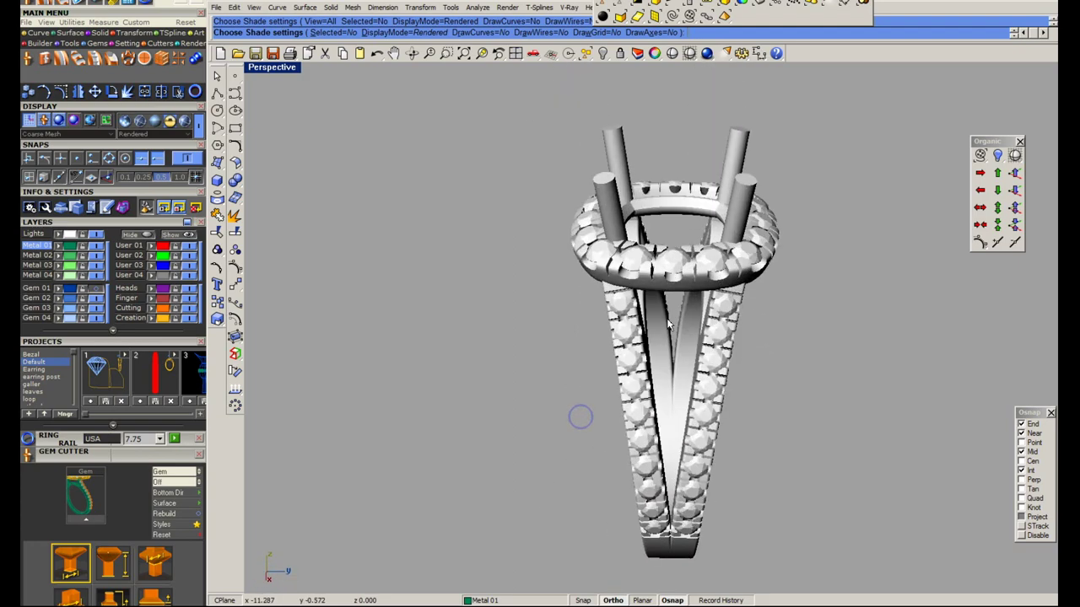
scroll(701, 304, "up", 2)
scroll(681, 282, "up", 2)
key("Escape")
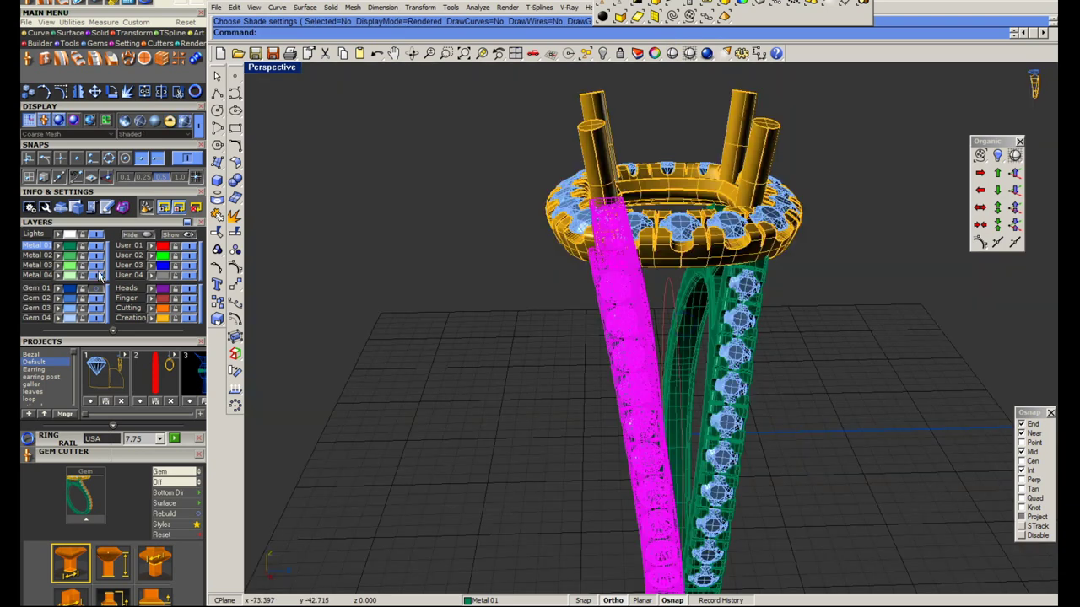
Show the blue centre stone and preview the ring in grey, then coloured working shade.
left_click(99, 276)
left_click(96, 289)
left_click(638, 53)
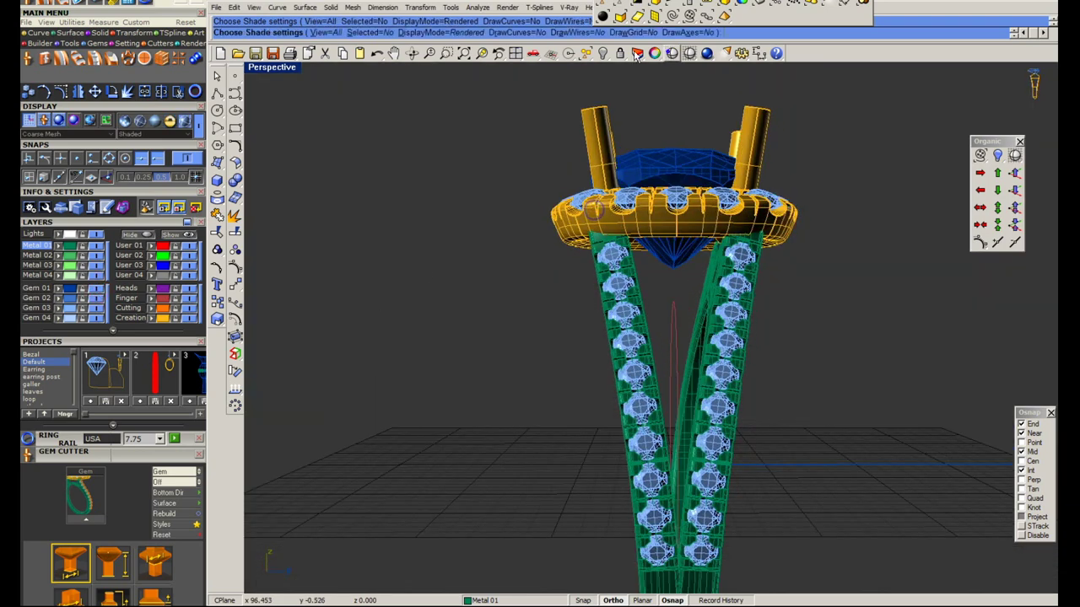
left_click(672, 53)
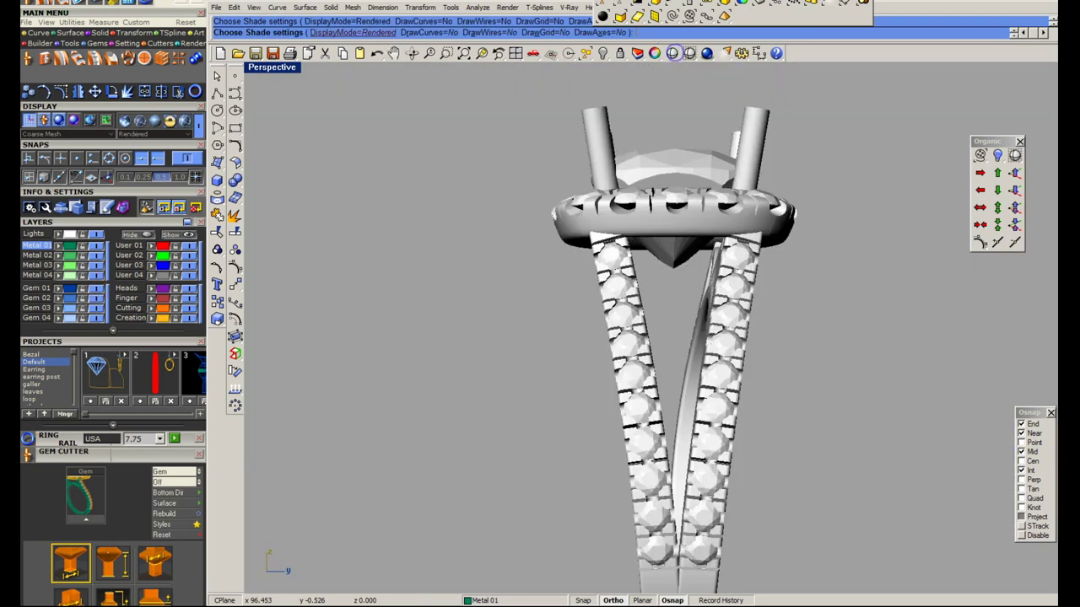
left_click(352, 32)
left_click(455, 32)
mouse_move(472, 211)
right_mouse_down()
mouse_move(506, 304)
mouse_move(528, 57)
right_mouse_up()
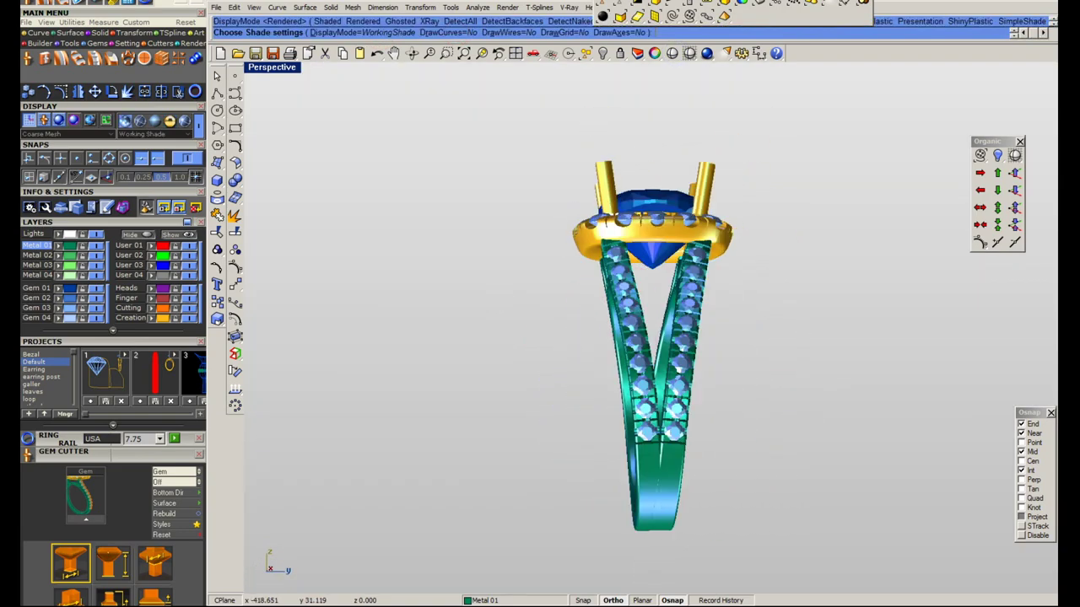
key("Escape")
Return all four views to wireframe and save the ring as JFS556-Custom Sticco.3dm.
left_click(516, 53)
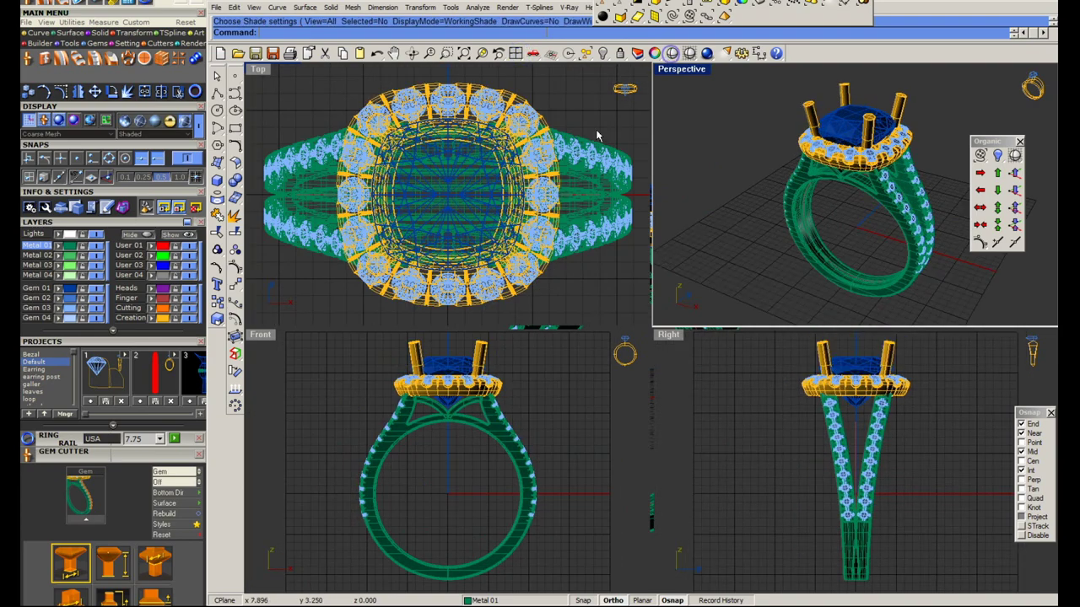
right_click(627, 462)
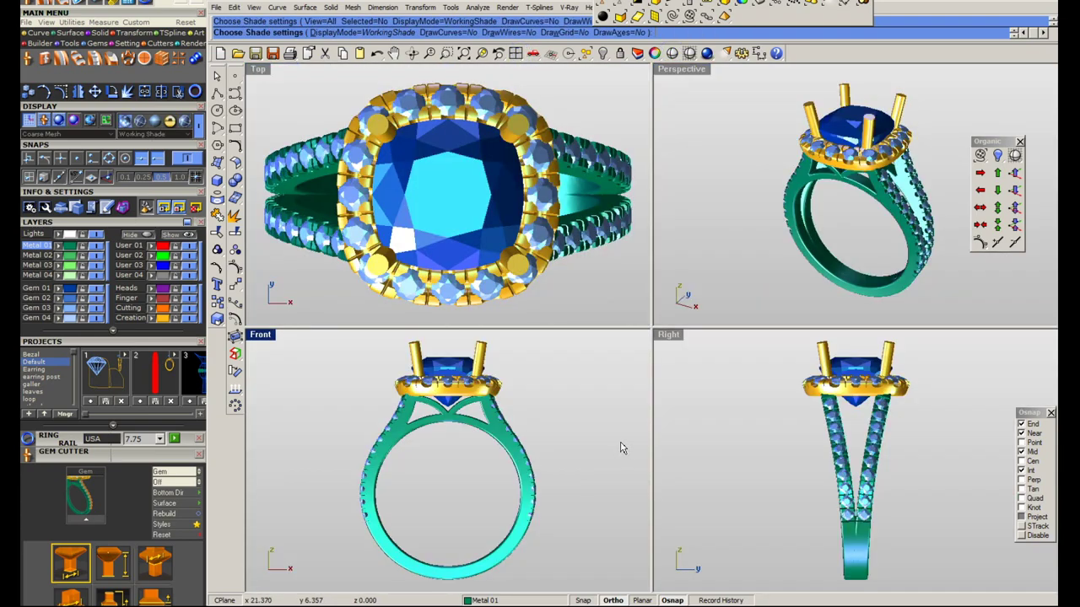
left_click(661, 433)
left_click(717, 283)
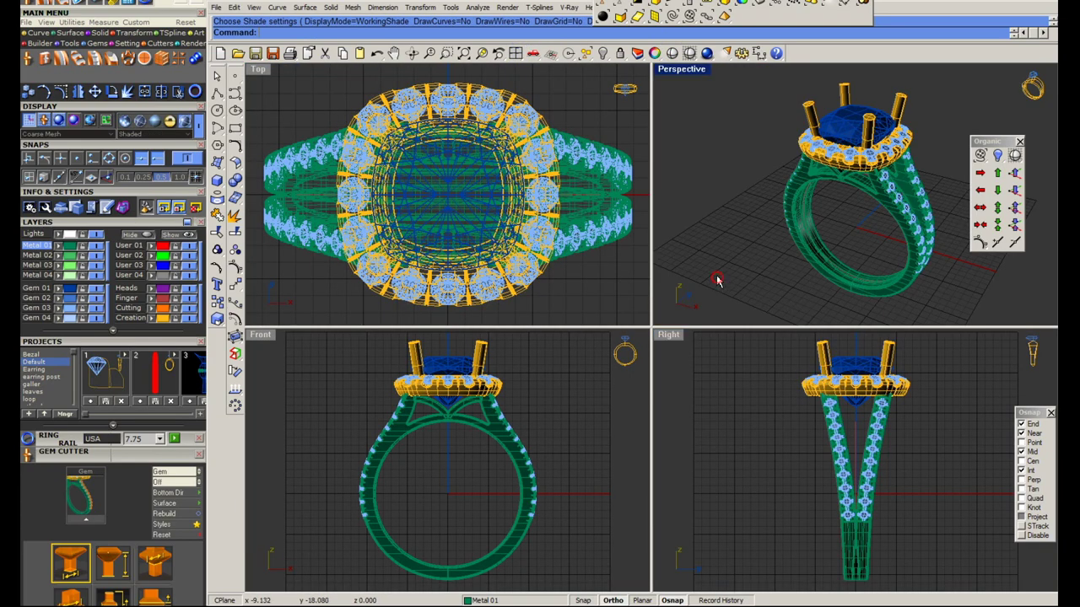
type("Sa")
key("Return")
Launch Notepad from the Windows Run box.
key("super+r")
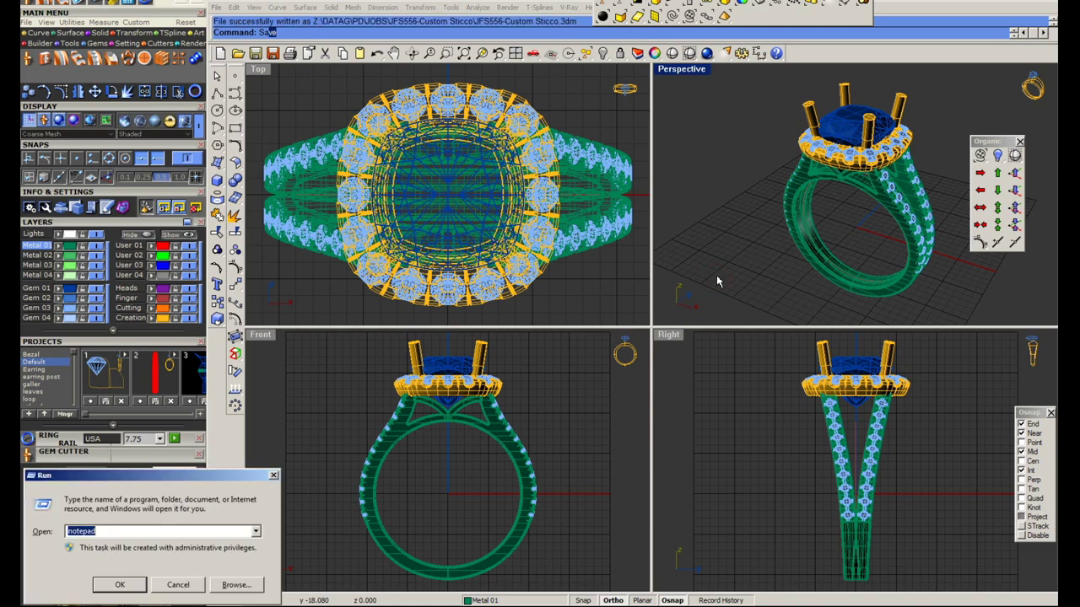
type("notepad")
key("Return")
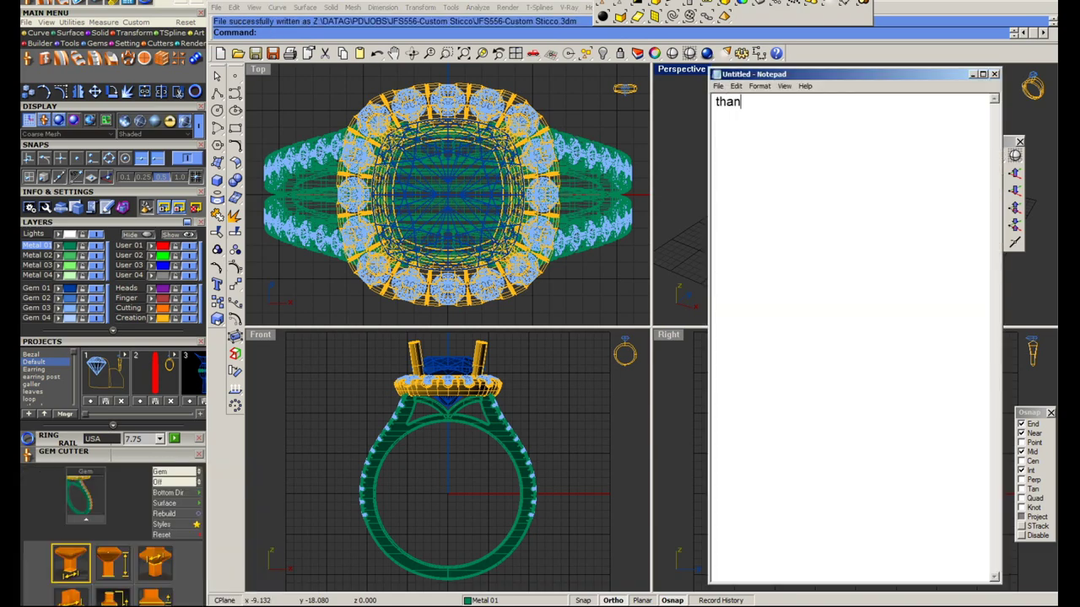